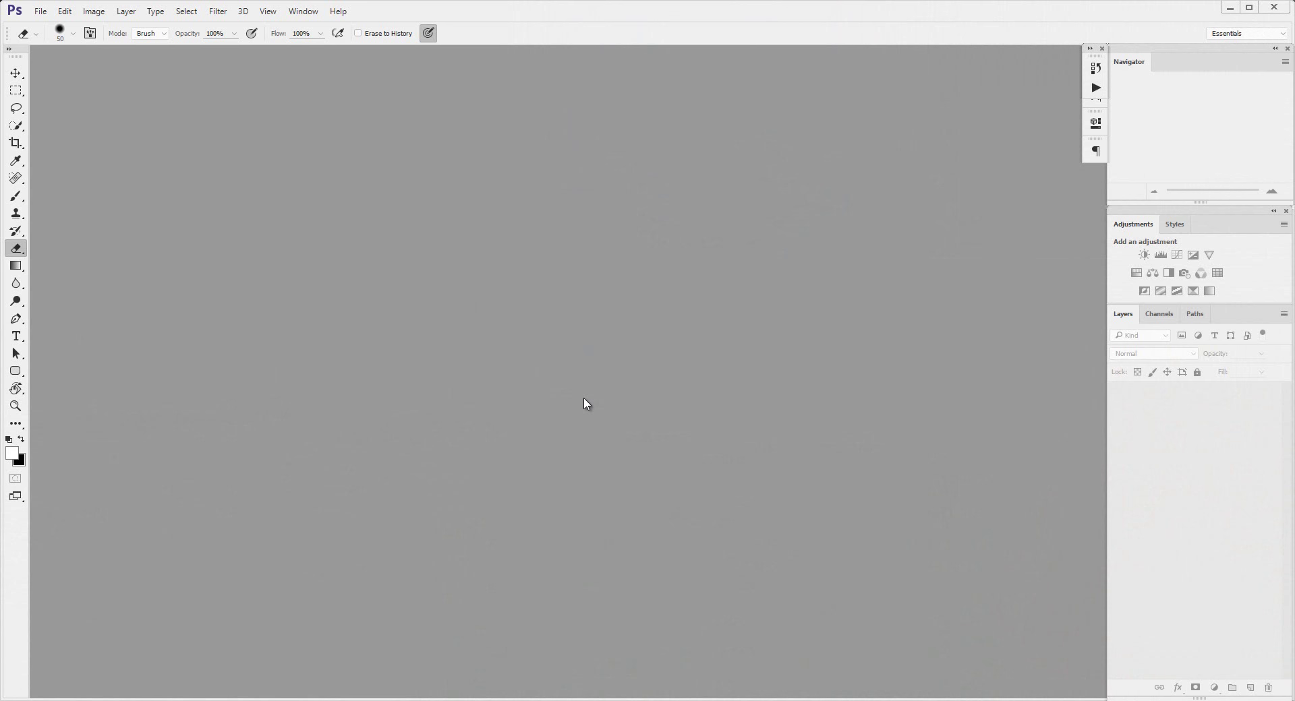
Create a new blank 1920×1080 document at 300 ppi
key("ctrl+o")
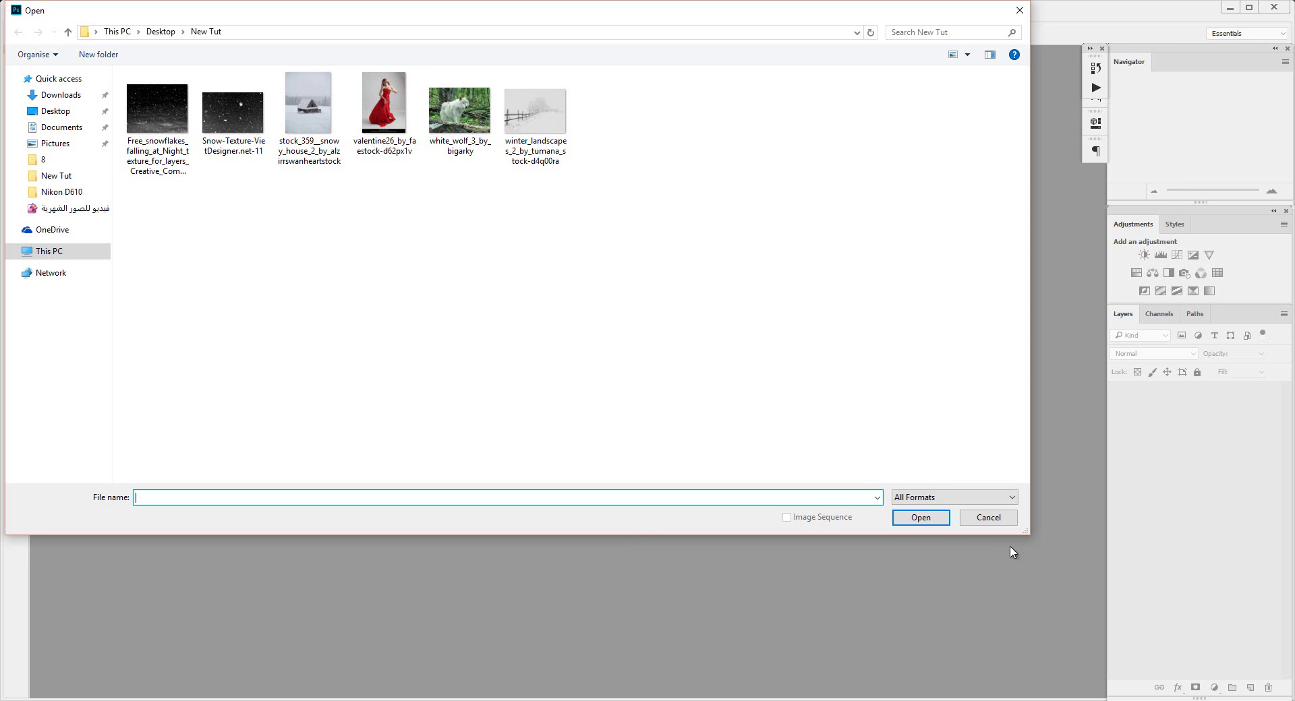
left_click(1000, 520)
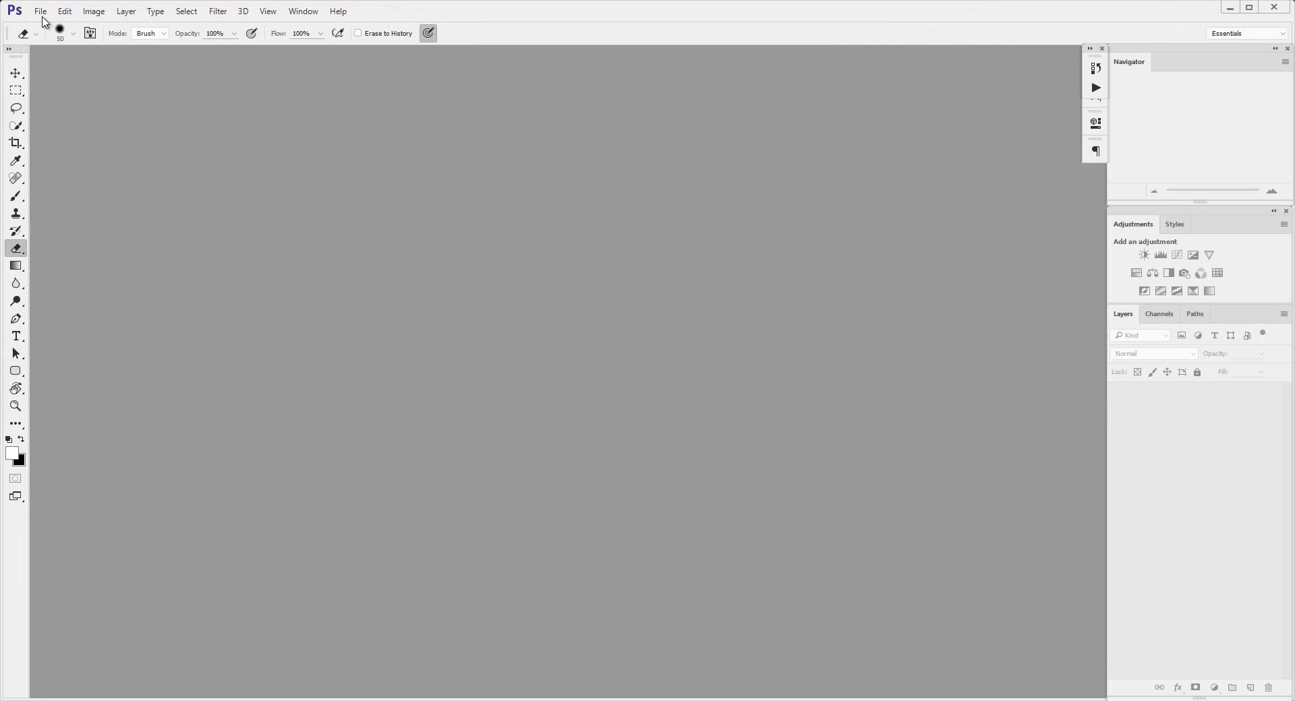
left_click(43, 18)
left_click(47, 25)
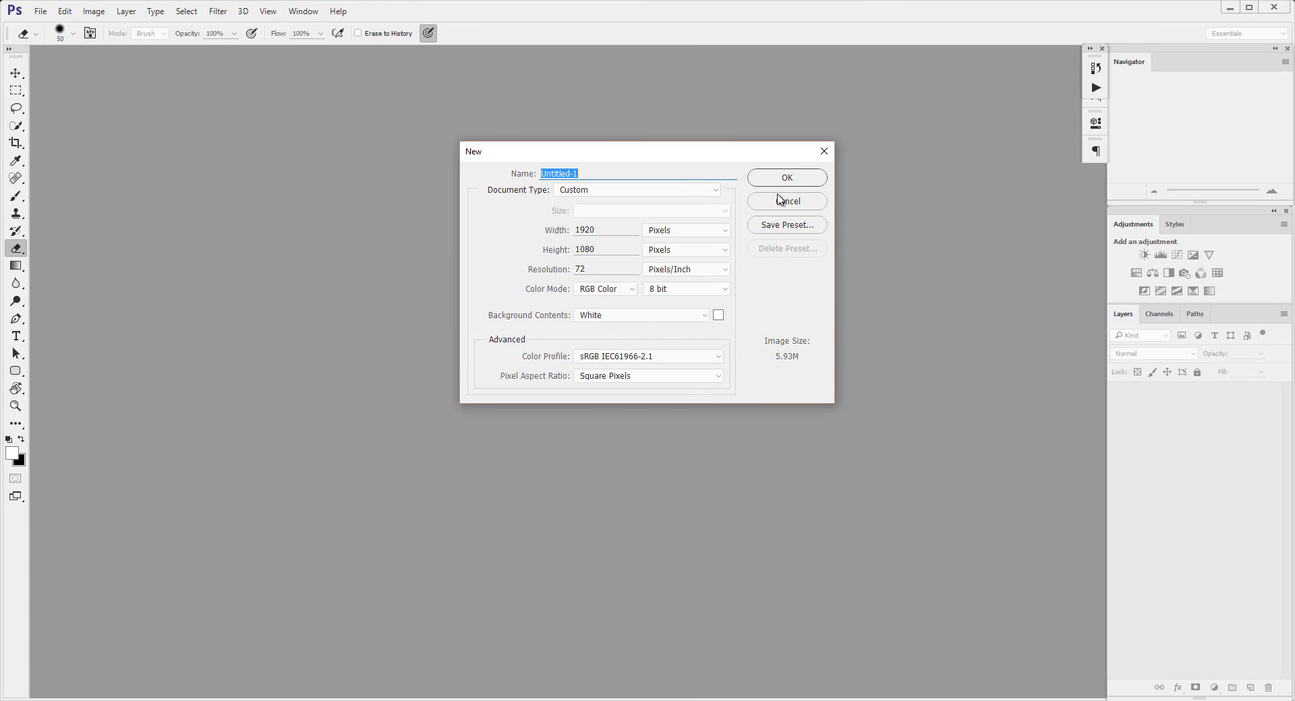
left_click(560, 267)
type("300")
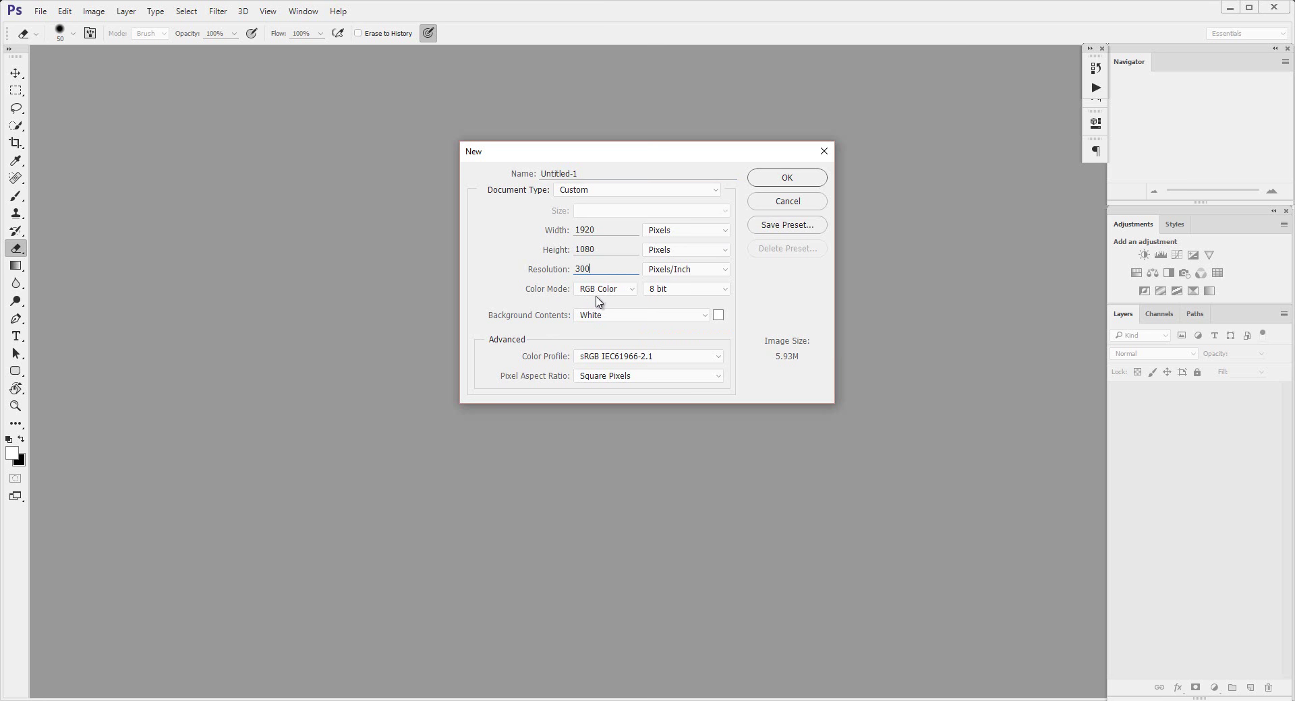
left_click(805, 182)
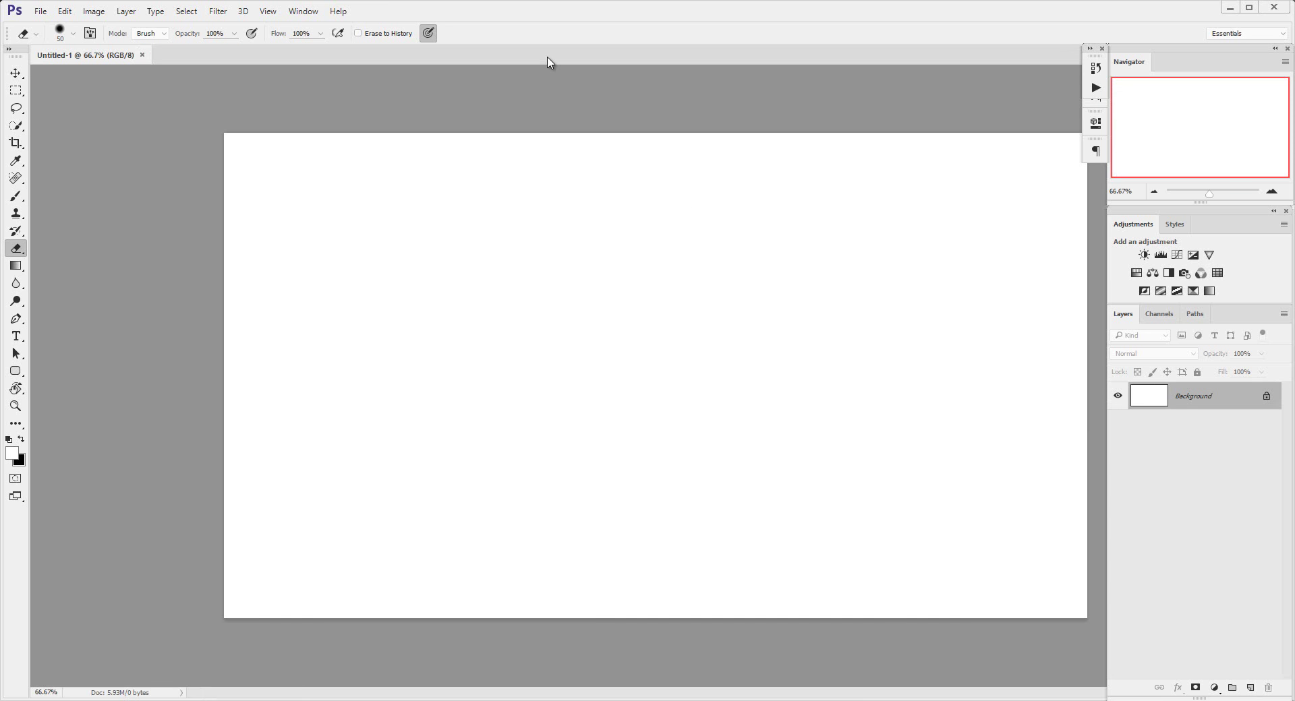
Float Untitled-1 into its own resized, zoomed window, then bring up the Open dialog
mouse_move(548, 60)
left_mouse_down()
mouse_move(526, 79)
mouse_move(544, 97)
left_mouse_up()
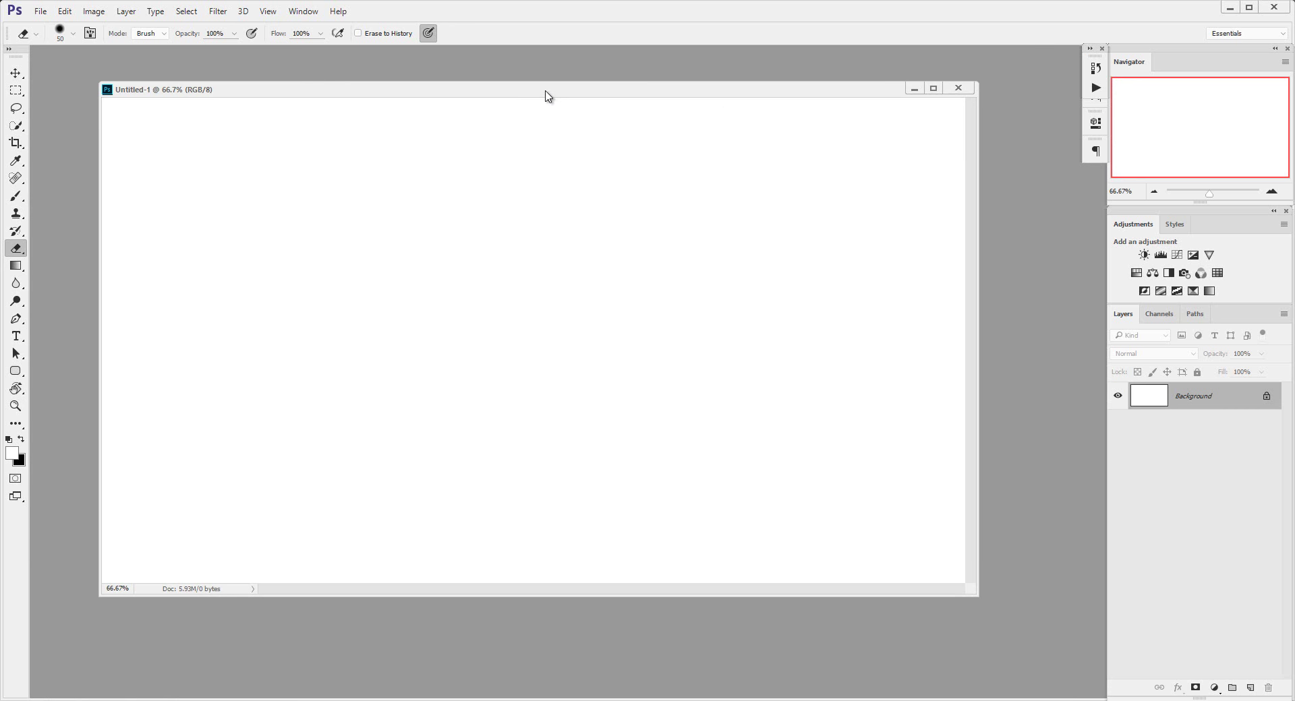
left_click_drag(966, 591, 1081, 679)
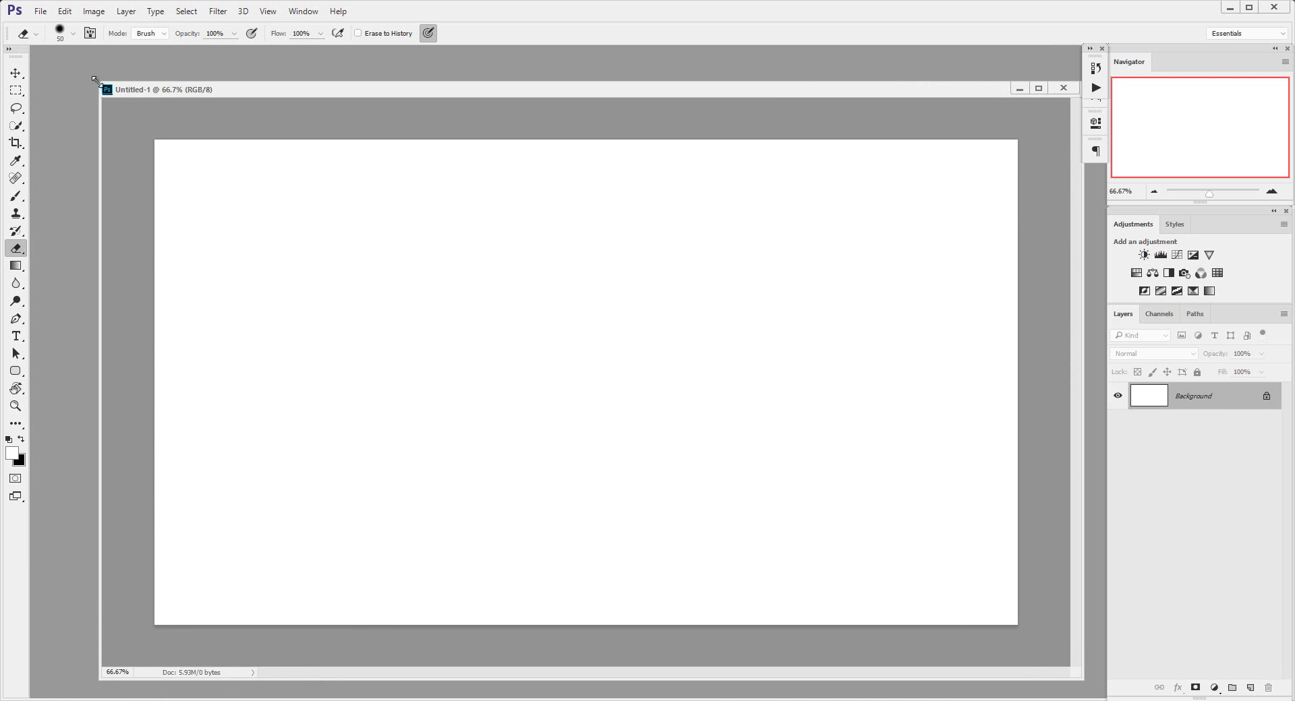
left_click_drag(95, 80, 40, 56)
key("z")
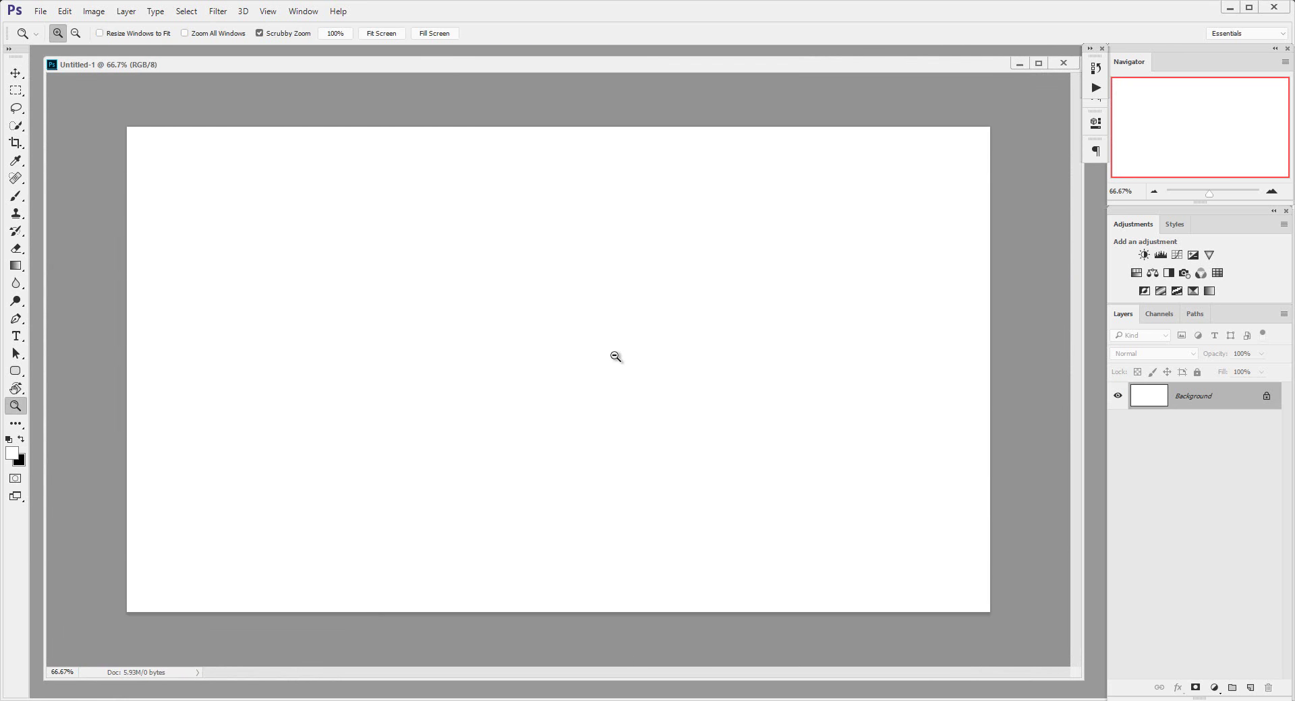
scroll(616, 357, "up", 1)
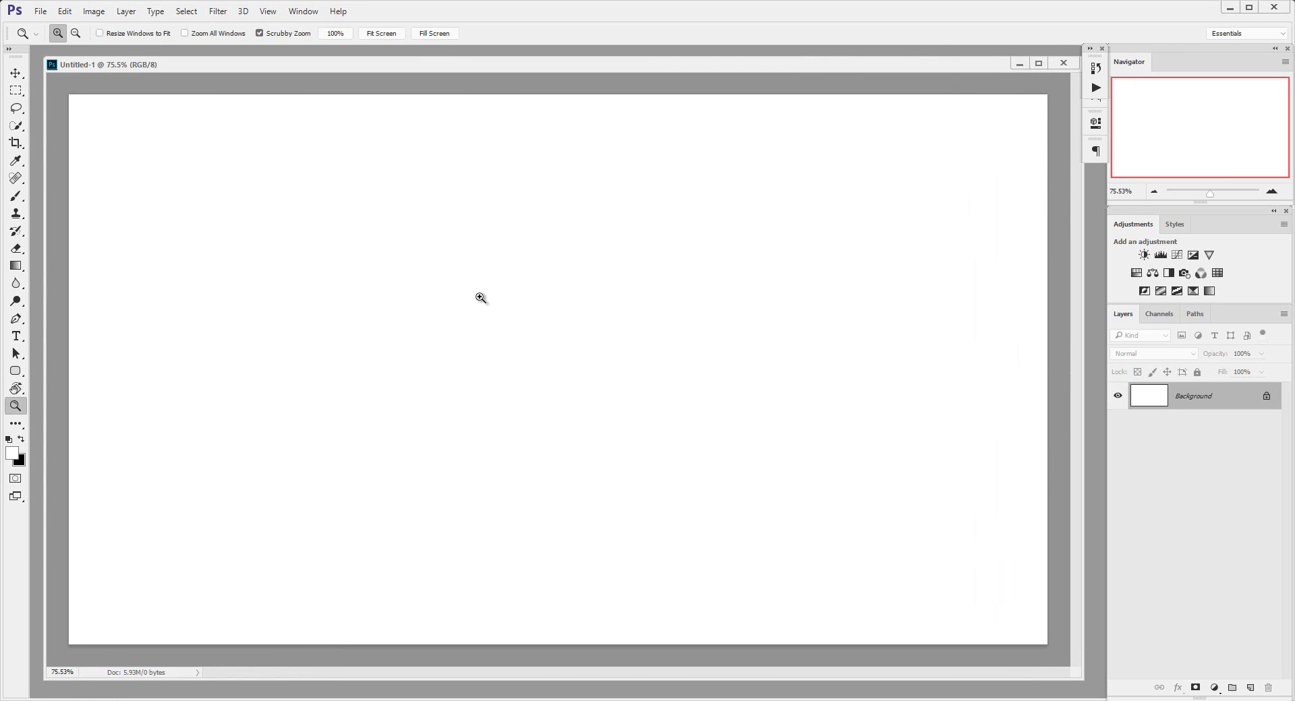
key("ctrl+o")
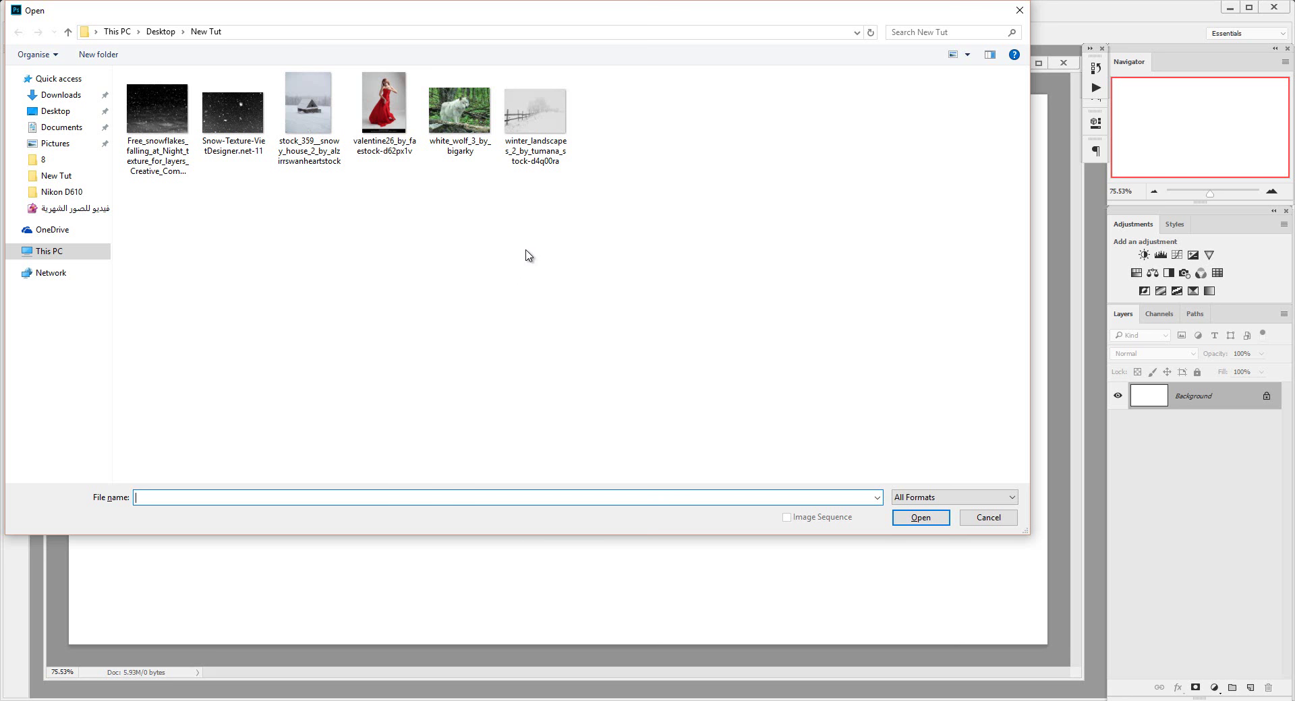
Open the winter landscape and drag it into Untitled-1 at the top-left corner
left_click(534, 135)
left_click(904, 520)
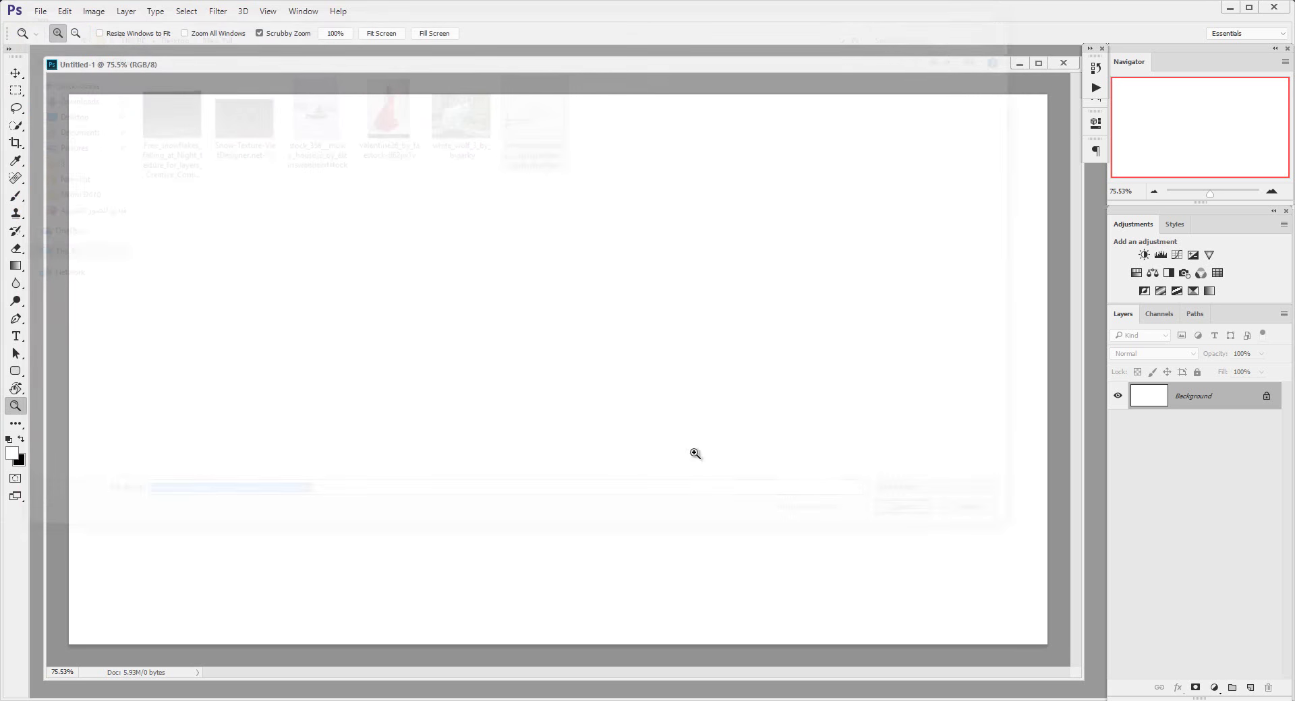
key("v")
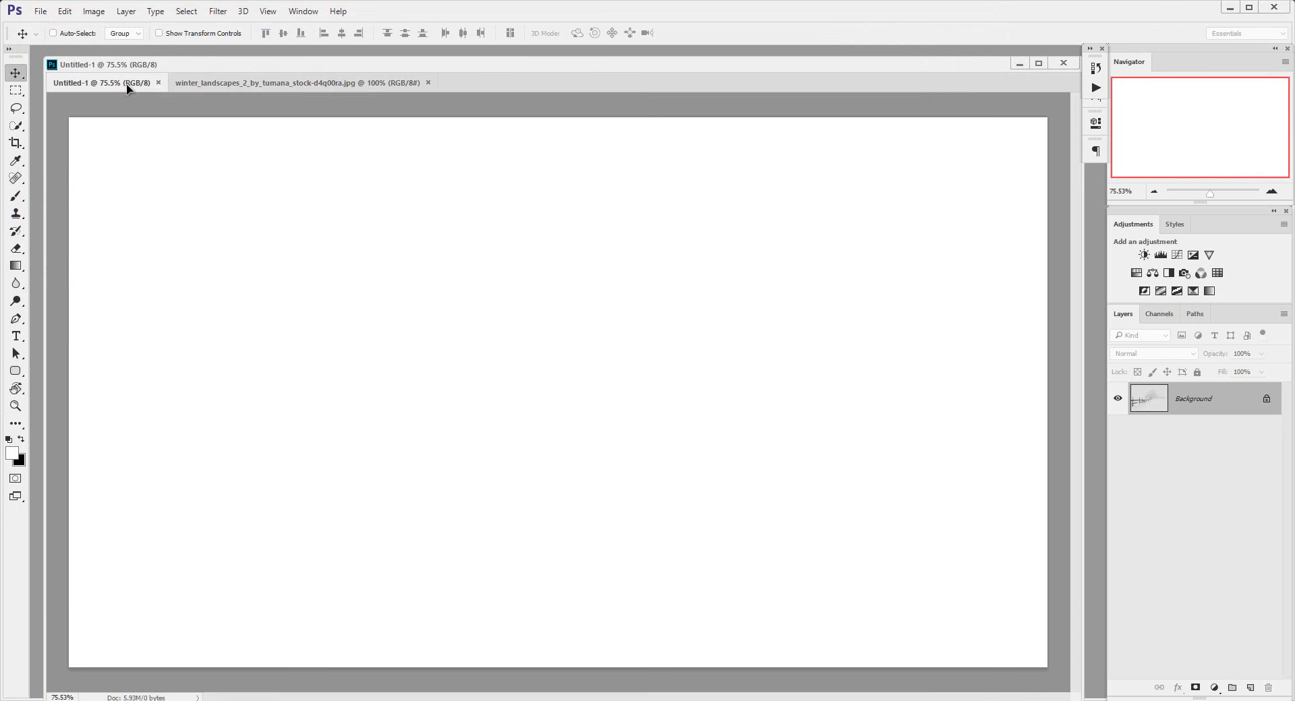
left_click_drag(128, 87, 330, 210)
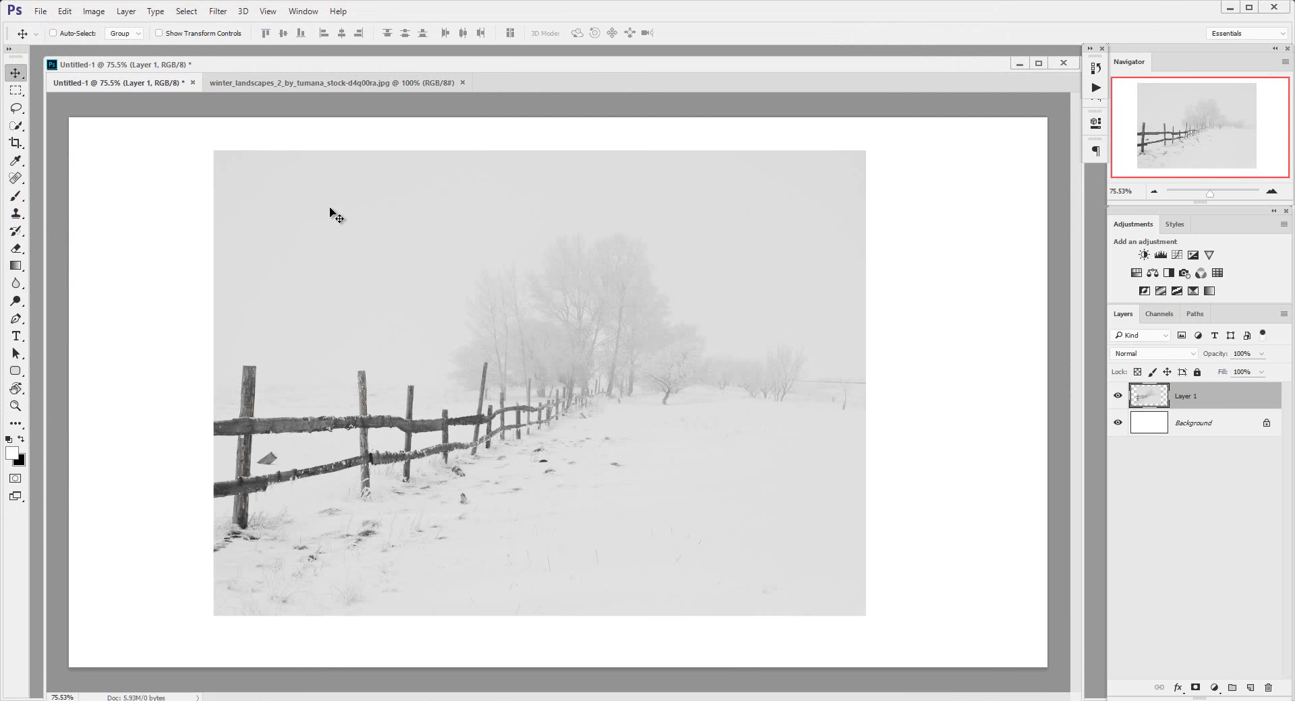
mouse_move(390, 269)
left_mouse_down()
mouse_move(304, 267)
mouse_move(246, 241)
left_mouse_up()
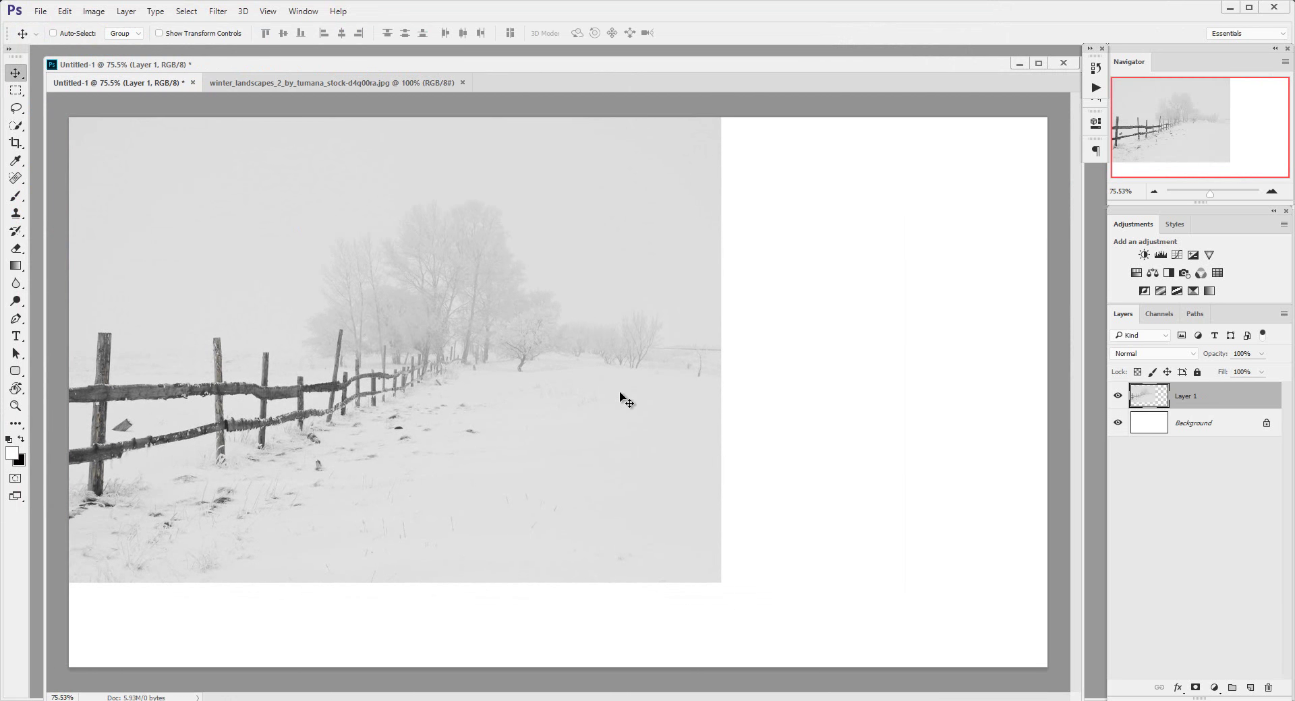
Stretch the landscape layer to fill the canvas and close the original landscape file
key("ctrl+t")
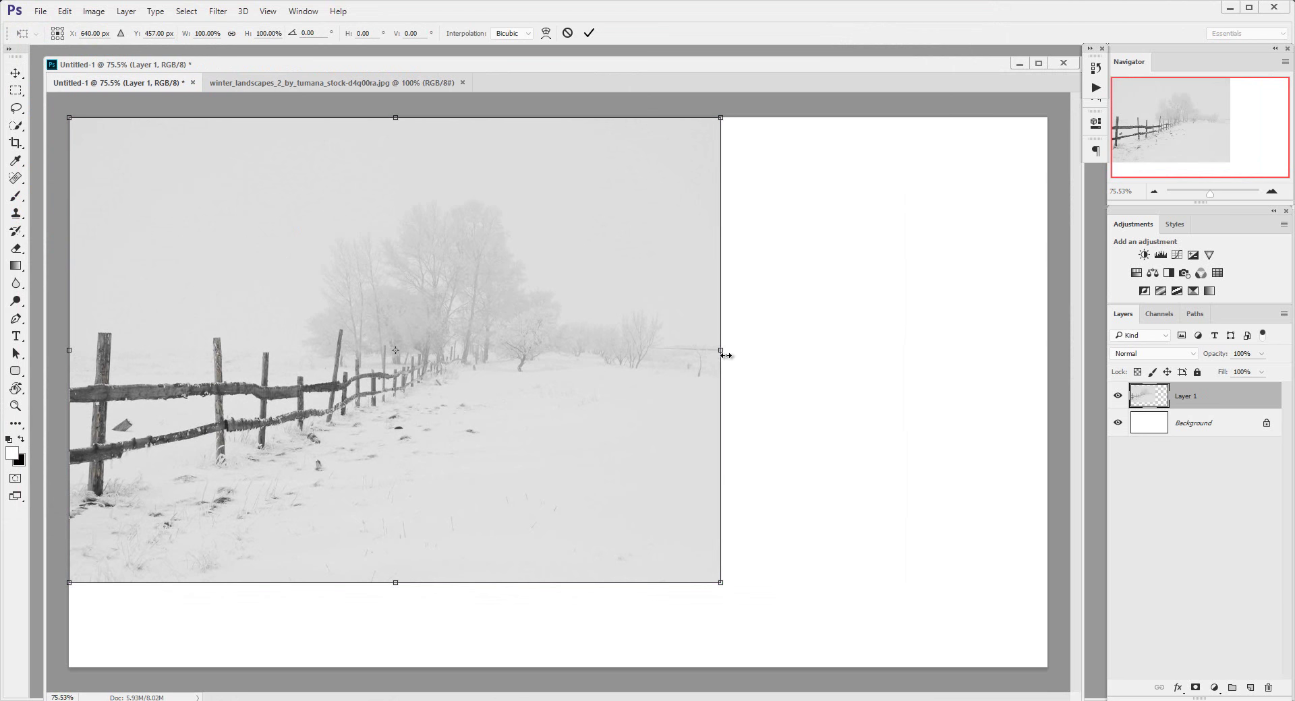
left_click_drag(726, 356, 1049, 383)
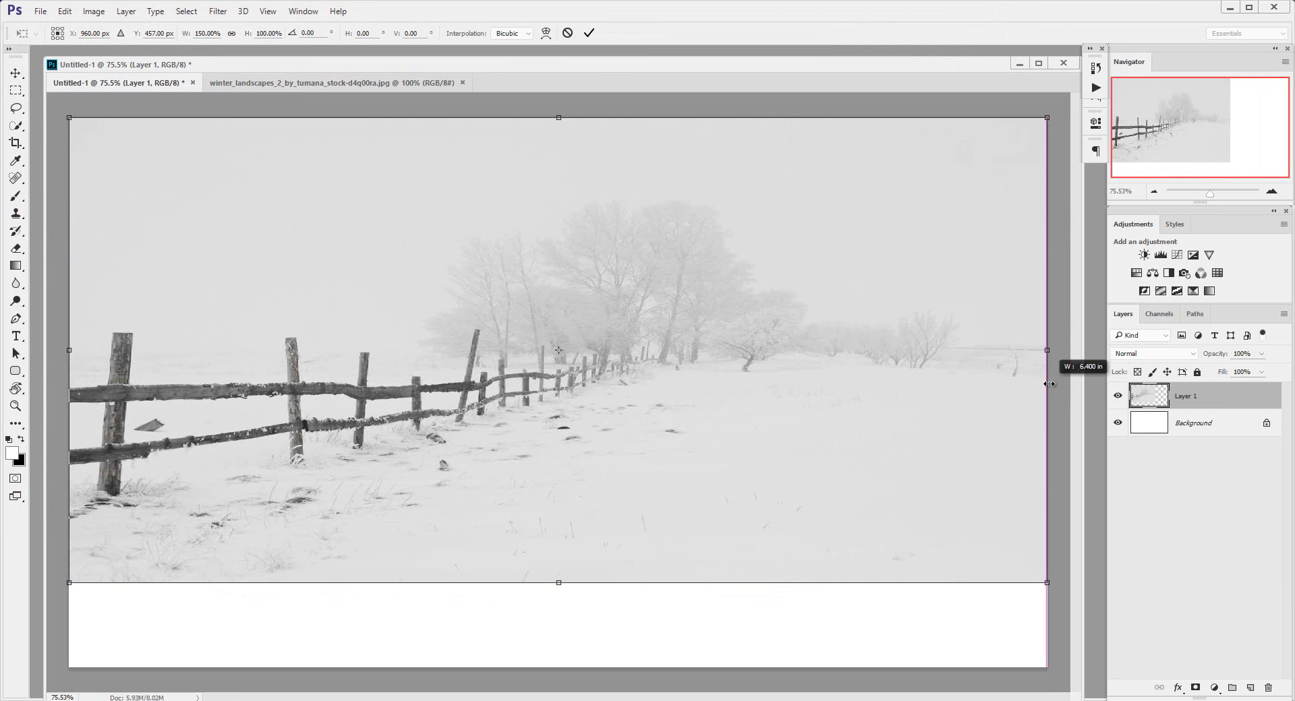
left_click_drag(559, 587, 559, 669)
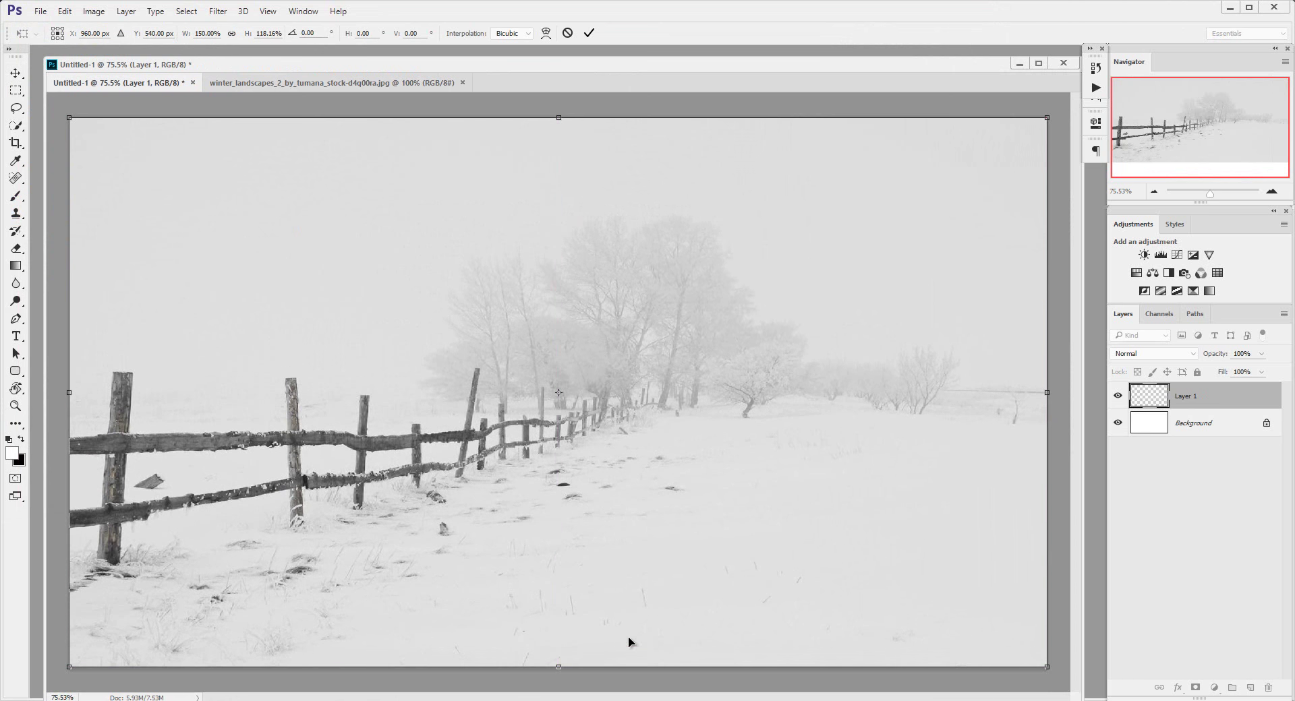
key("Return")
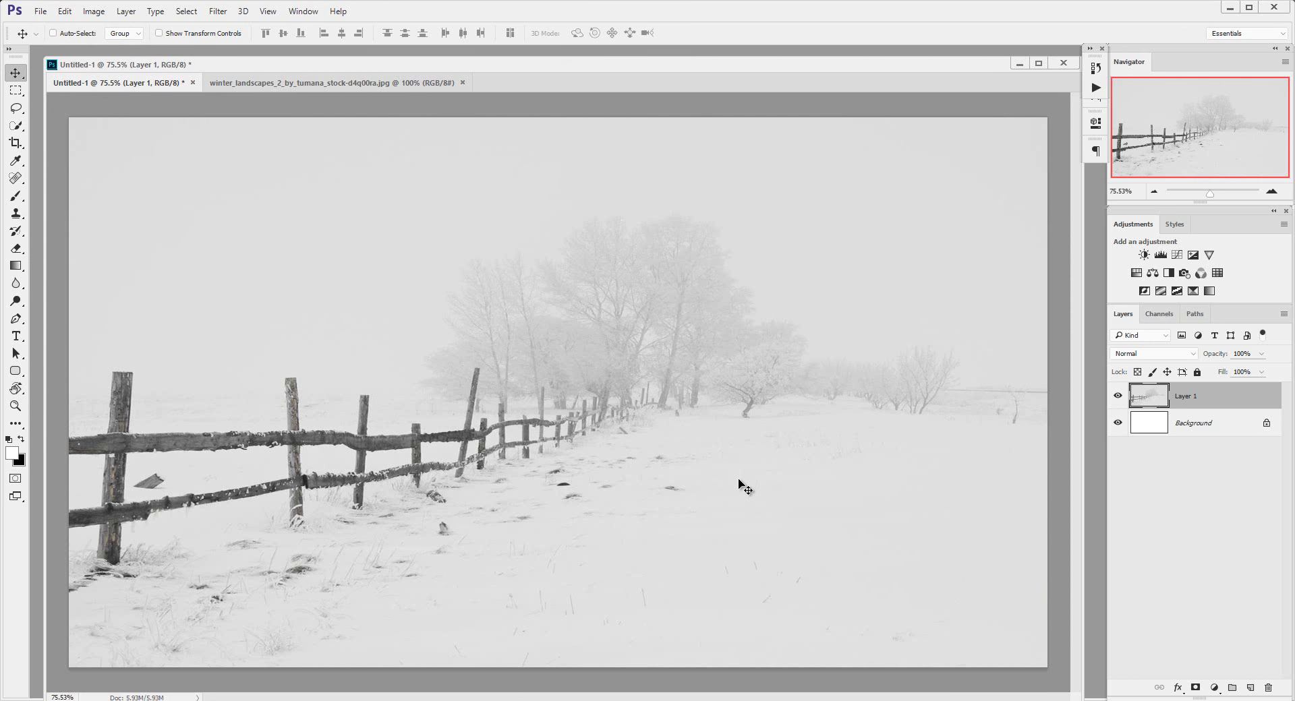
left_click(381, 86)
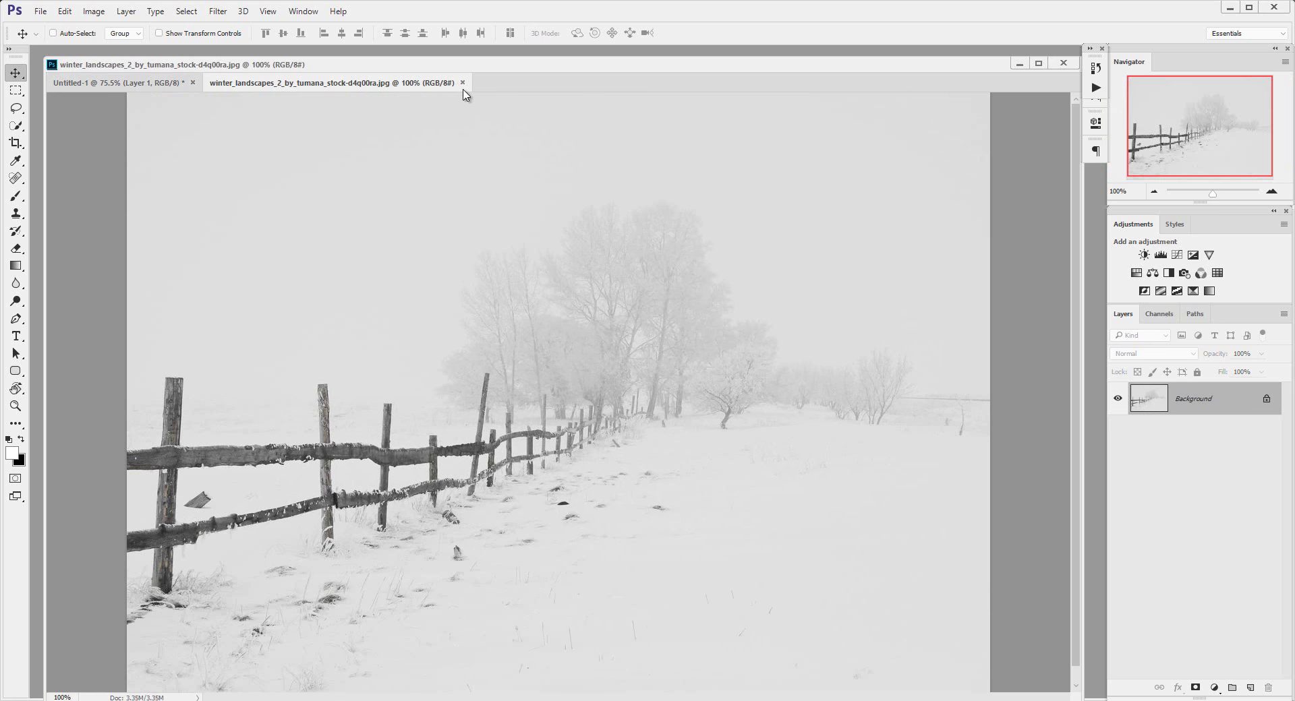
left_click(462, 83)
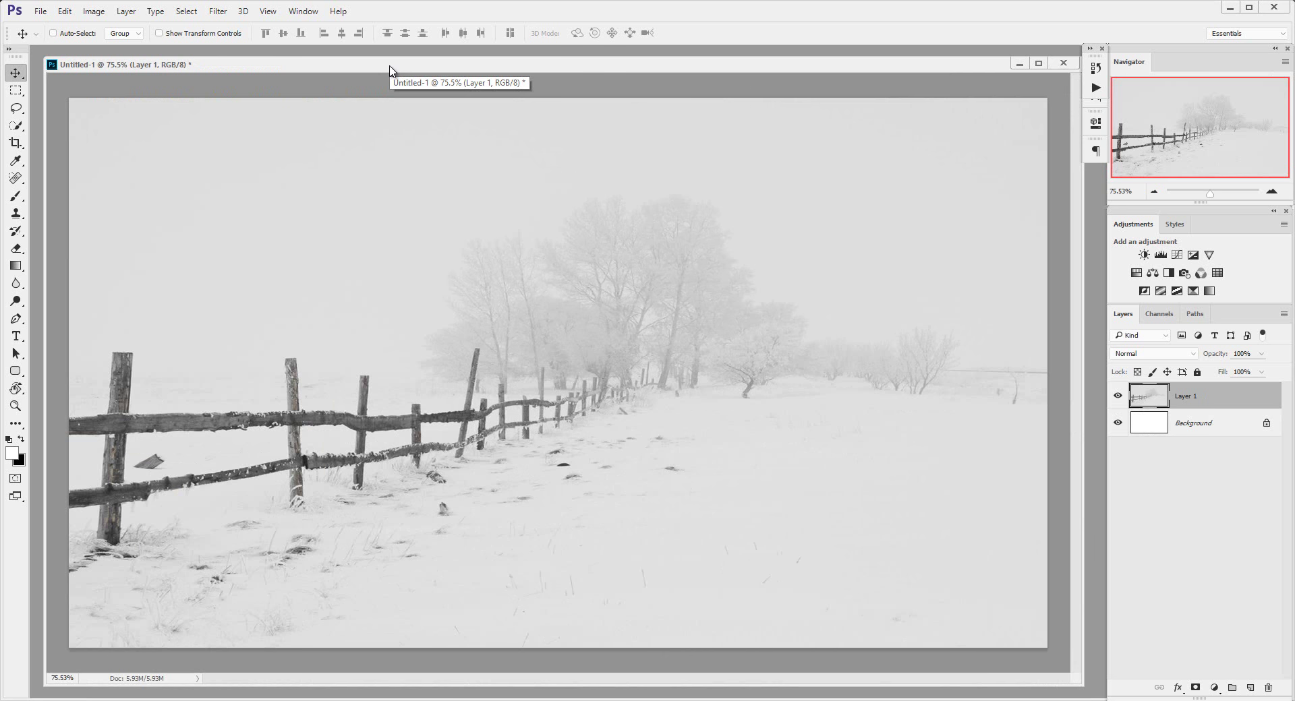
Open the snowy house photo and drag it into Untitled-1 on the right side
left_click(40, 11)
left_click(93, 39)
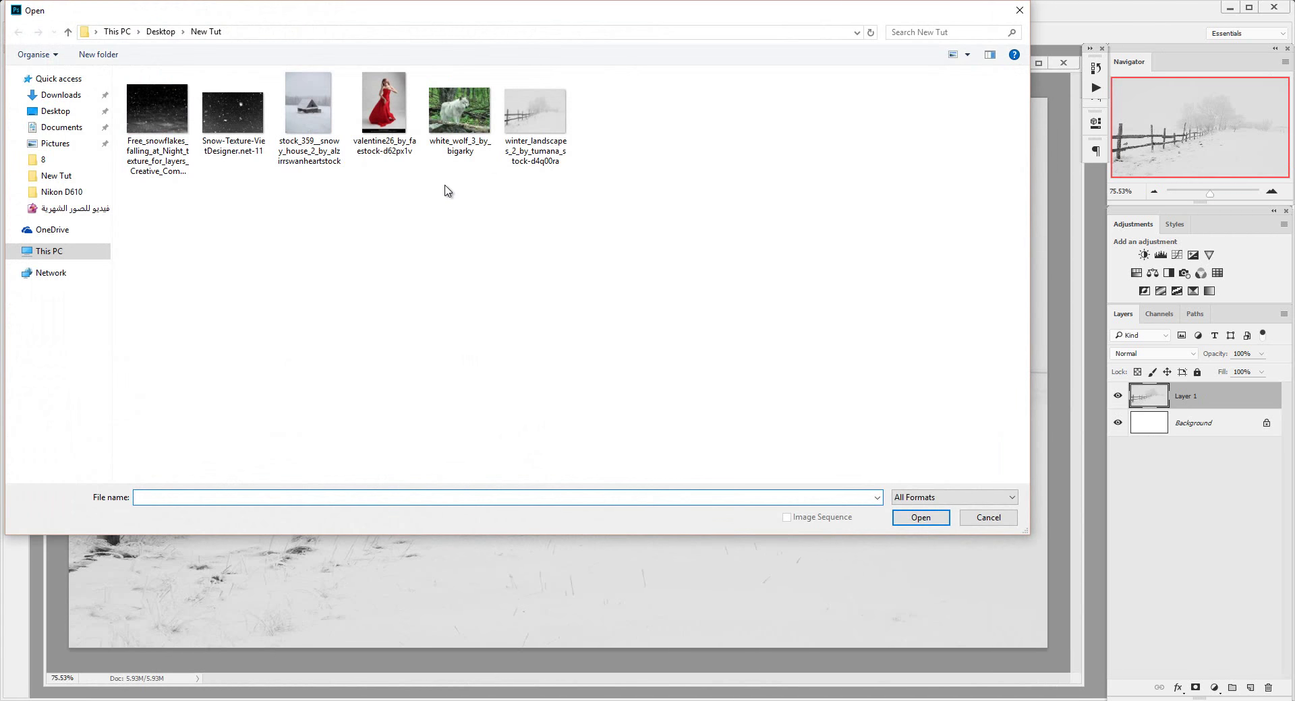
double_click(308, 108)
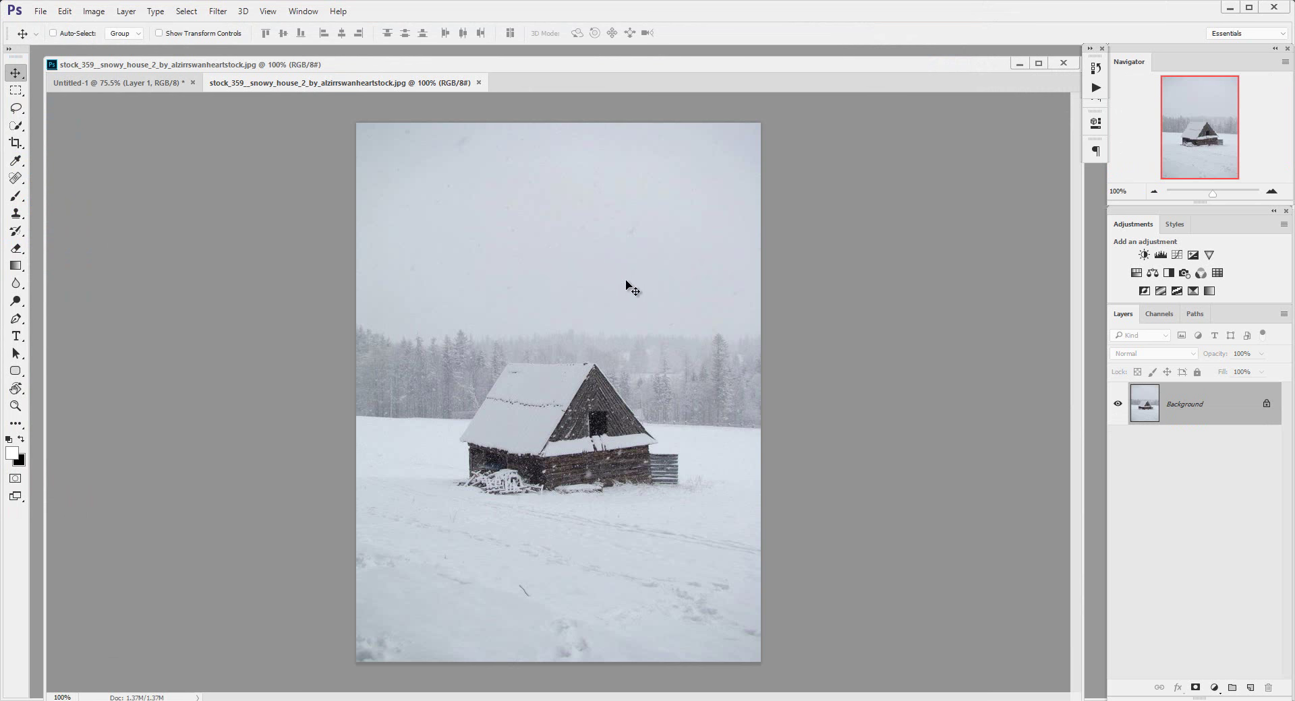
mouse_move(507, 326)
left_mouse_down()
mouse_move(136, 104)
mouse_move(526, 264)
left_mouse_up()
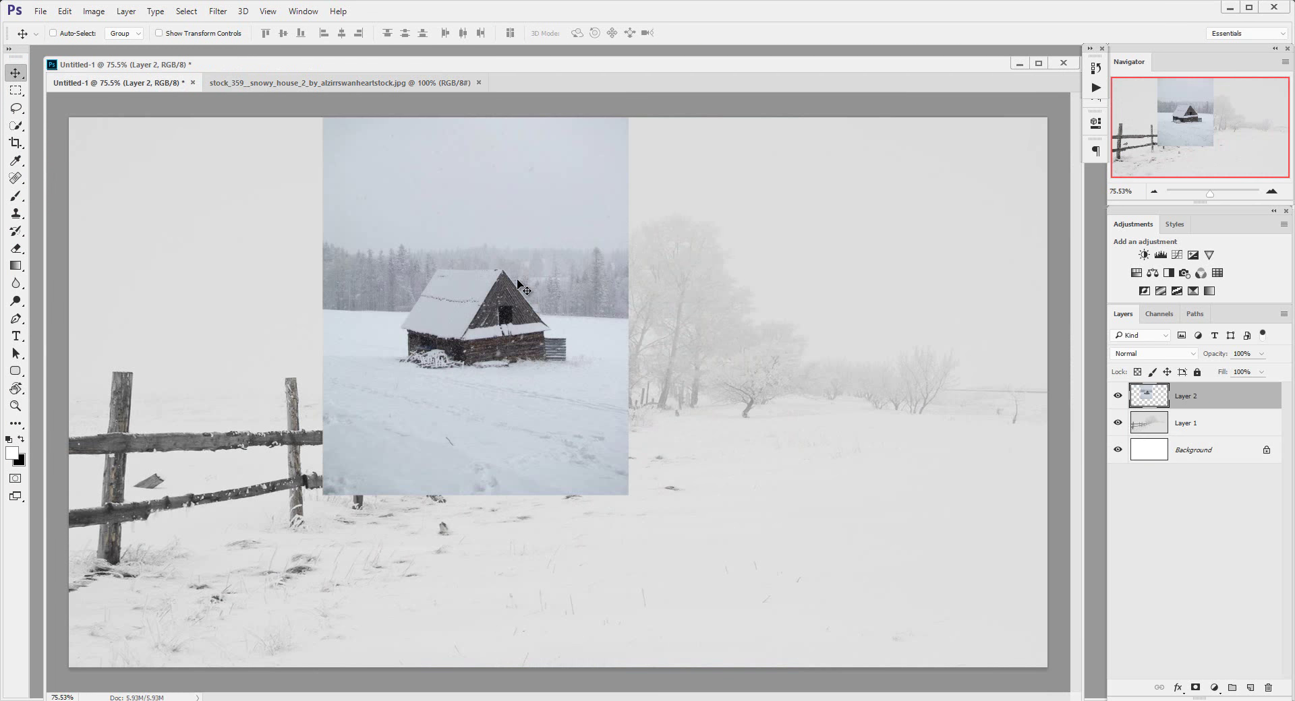
mouse_move(599, 325)
left_mouse_down()
mouse_move(584, 333)
mouse_move(904, 347)
mouse_move(929, 364)
left_mouse_up()
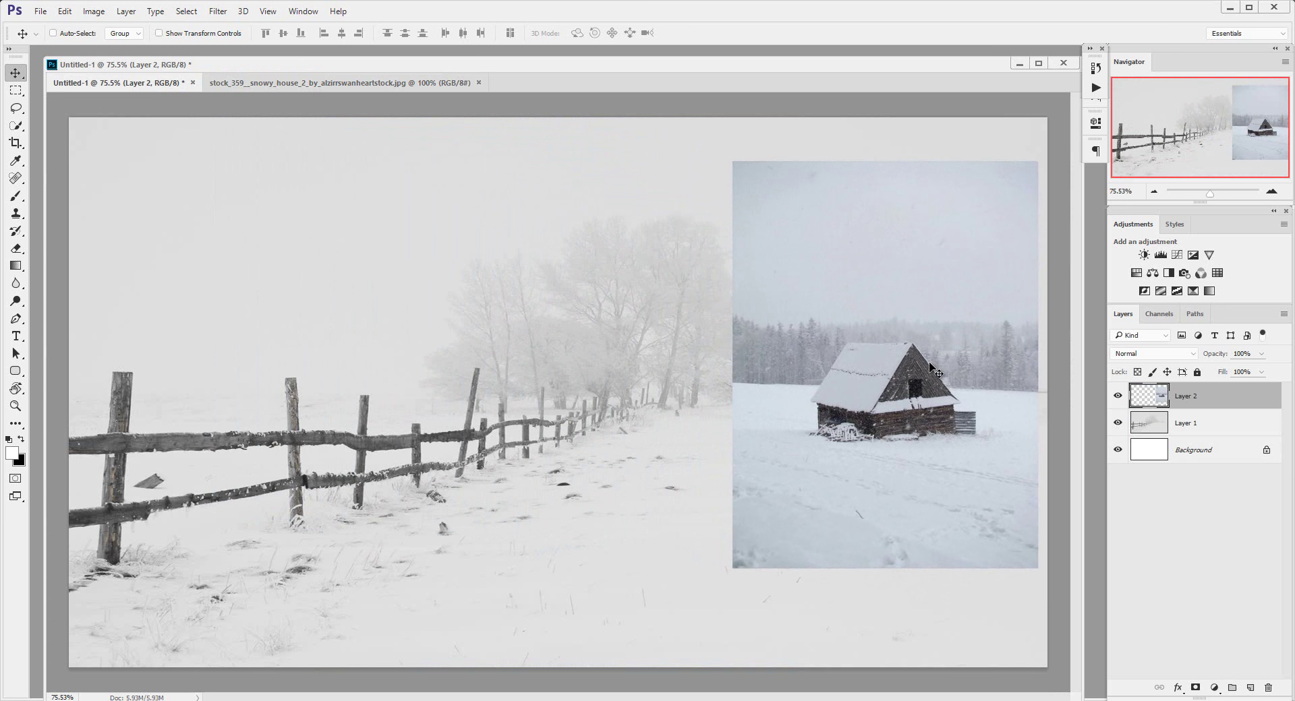
Flip the house layer horizontally, set it to 56% opacity and fine-tune its position
key("ctrl+t")
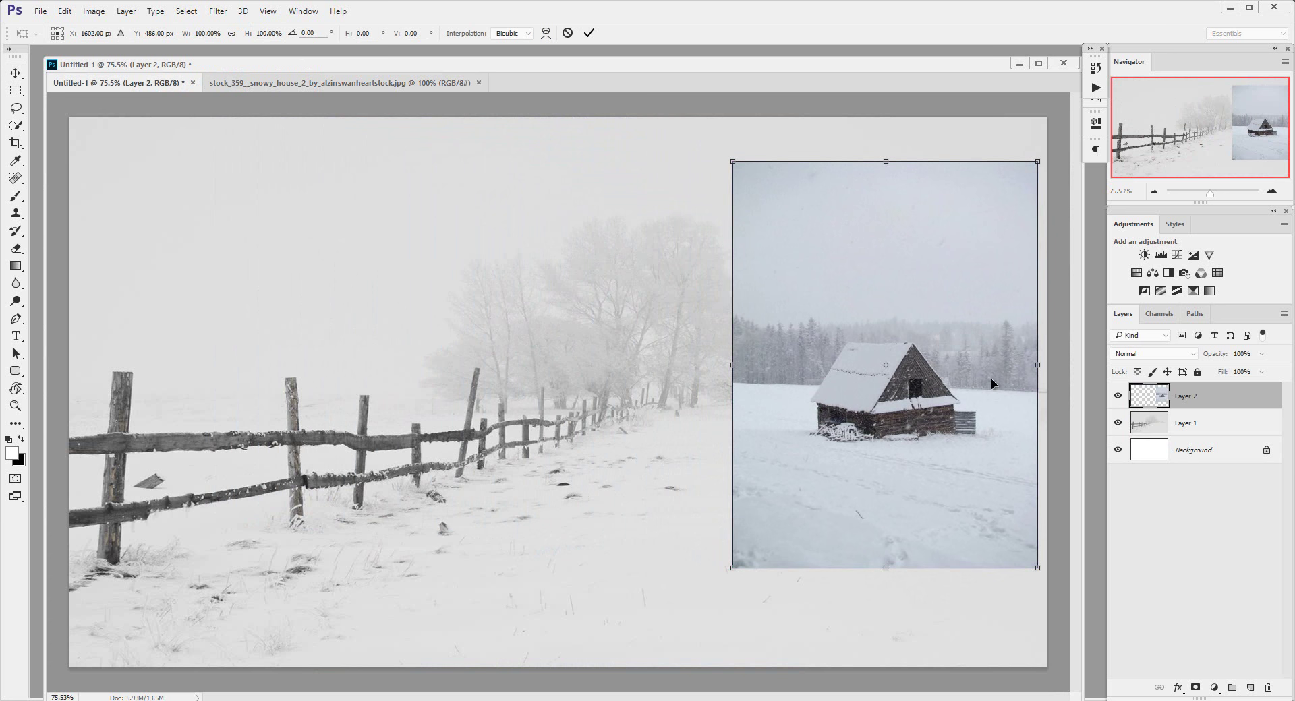
right_click(961, 385)
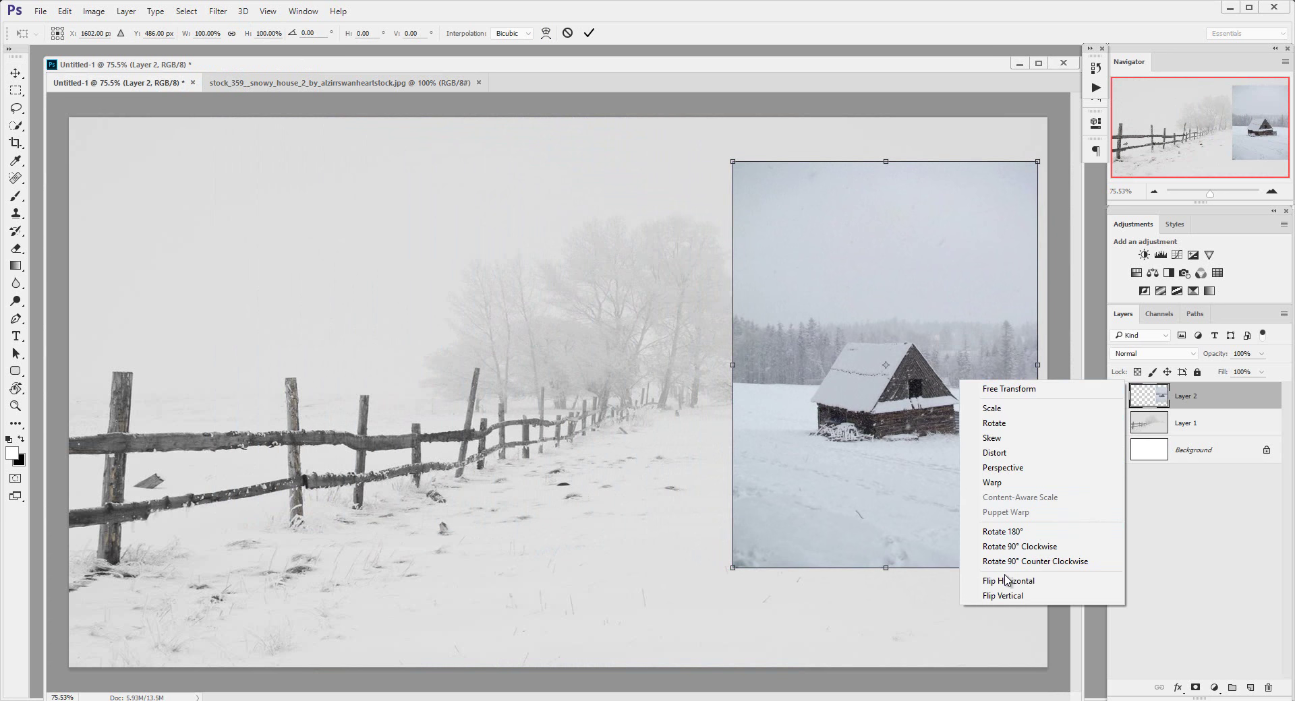
left_click(1031, 584)
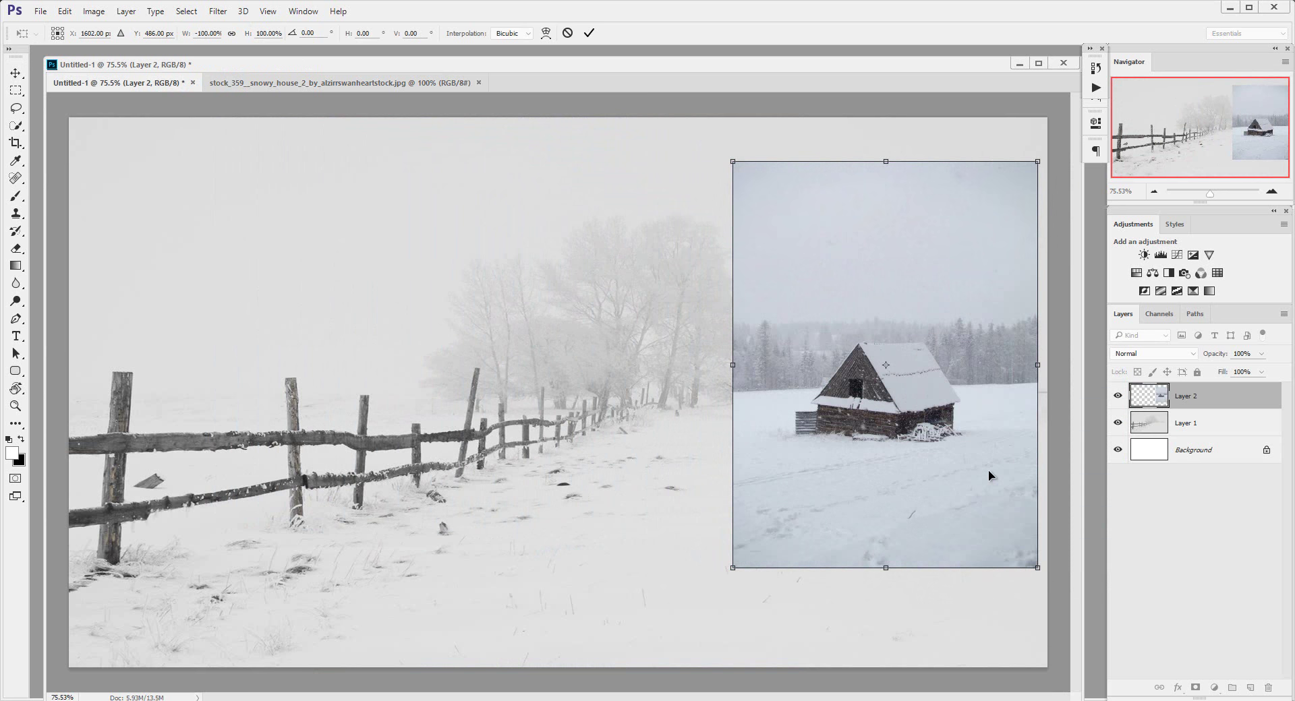
key("Return")
left_click_drag(934, 440, 931, 430)
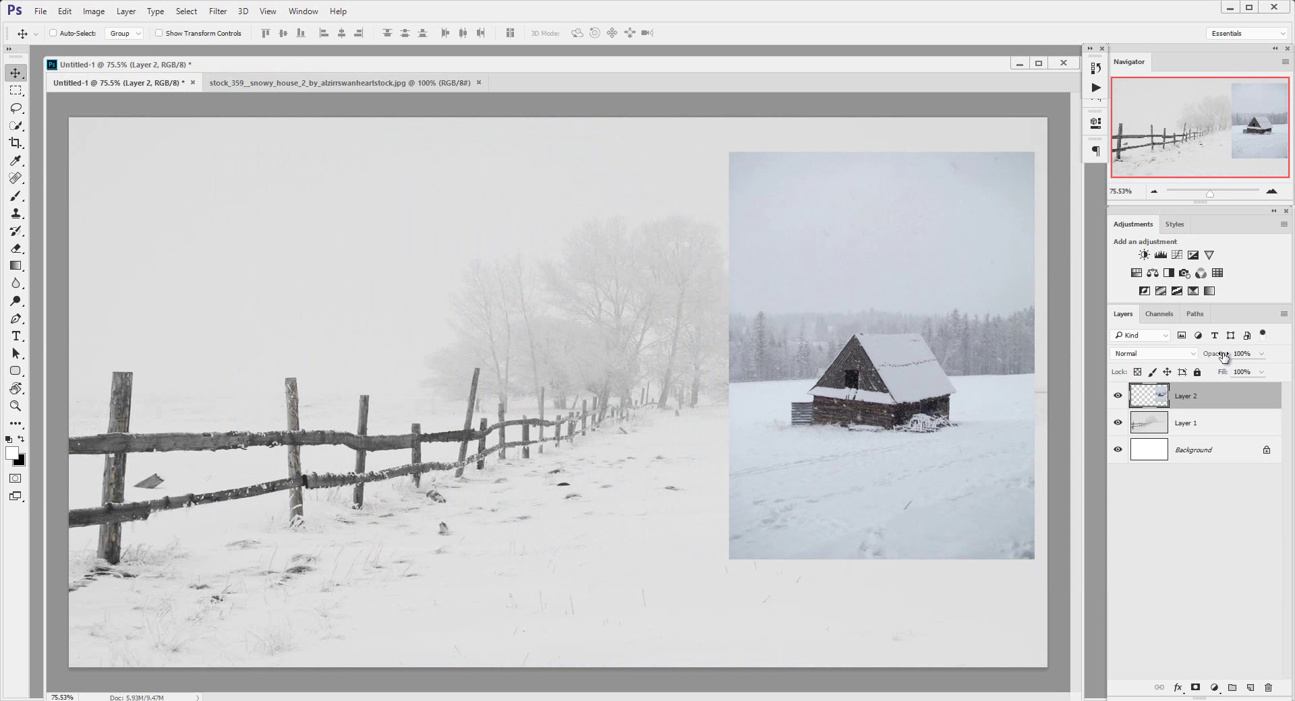
left_click_drag(1218, 355, 1214, 356)
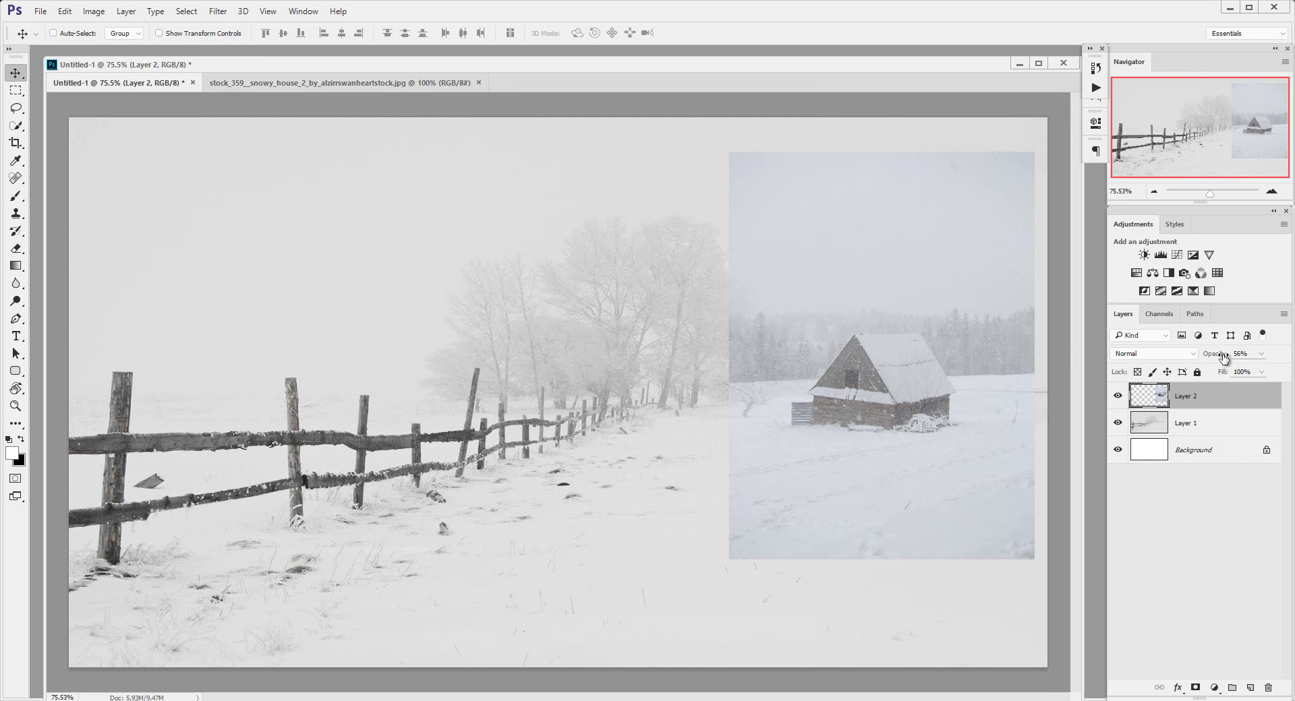
mouse_move(938, 396)
left_mouse_down()
mouse_move(858, 392)
mouse_move(951, 402)
mouse_move(709, 465)
mouse_move(955, 423)
mouse_move(949, 412)
left_mouse_up()
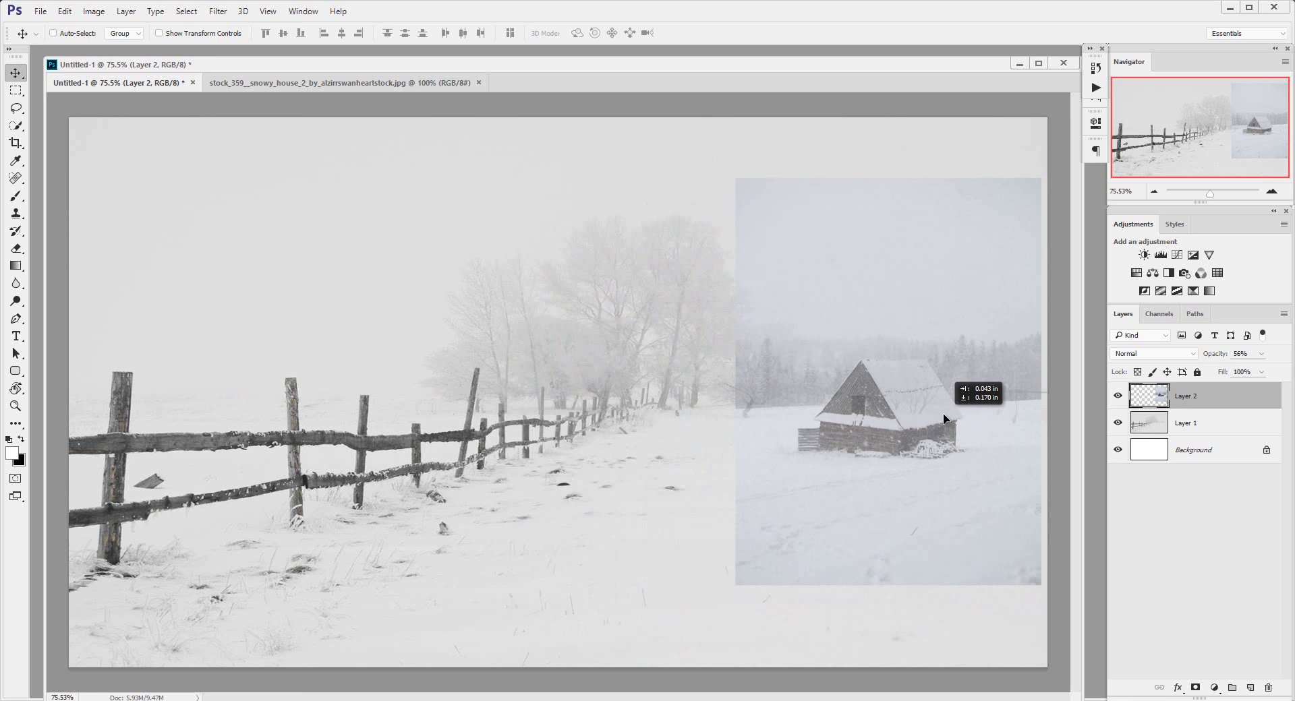
Scale the house layer to about 90%, tilt it roughly 2°, and set it against the right edge
key("ctrl+t")
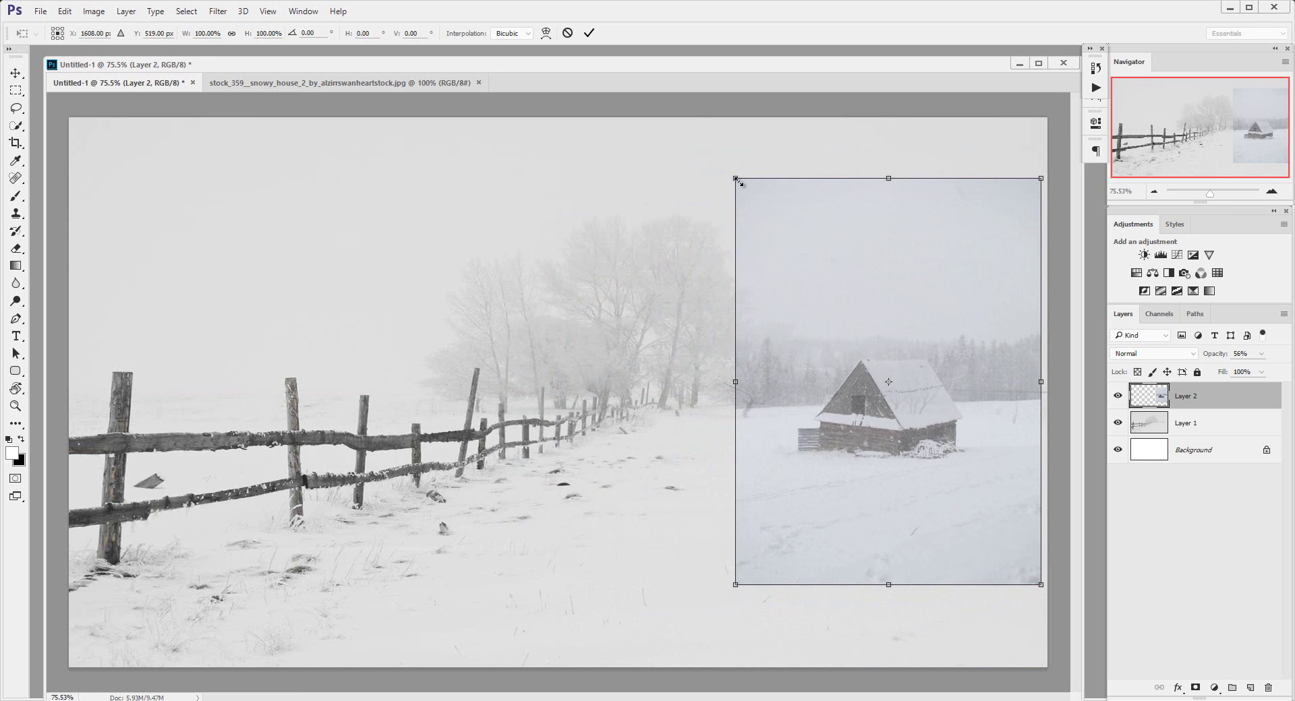
left_click_drag(738, 182, 786, 239)
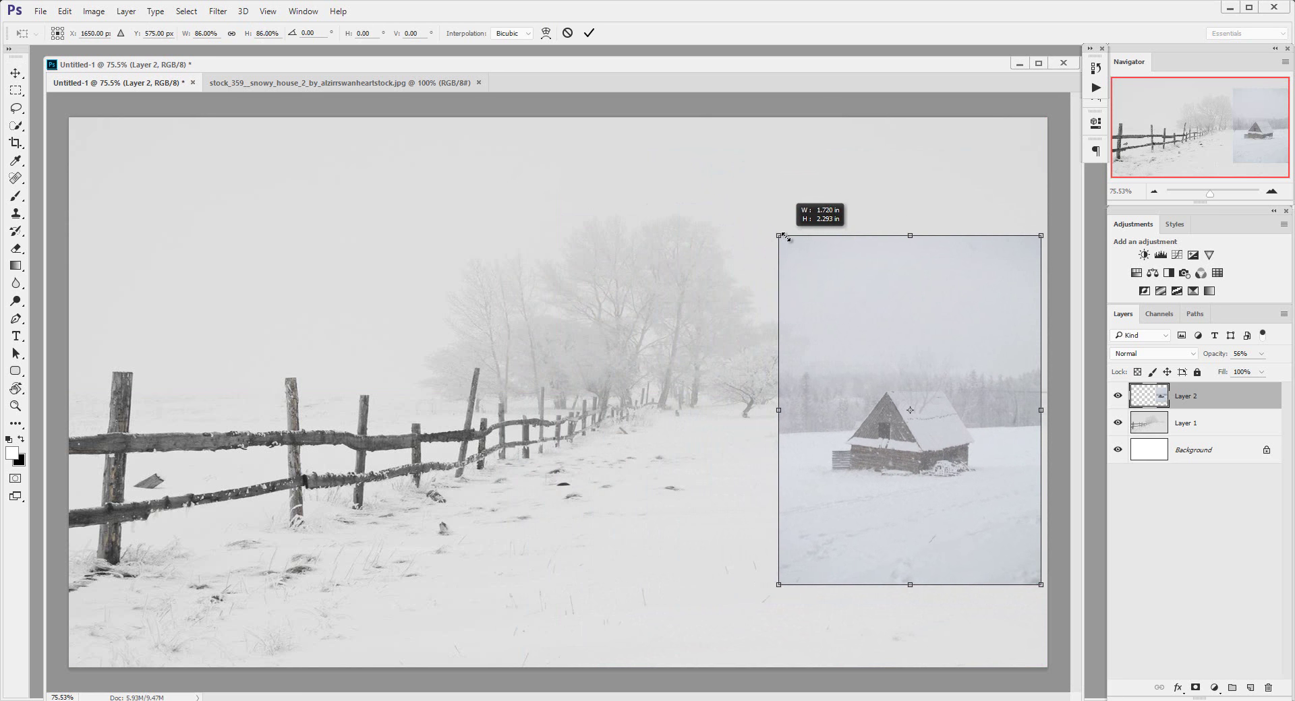
key("Return")
mouse_move(872, 351)
left_mouse_down()
mouse_move(633, 321)
mouse_move(867, 329)
mouse_move(892, 317)
left_mouse_up()
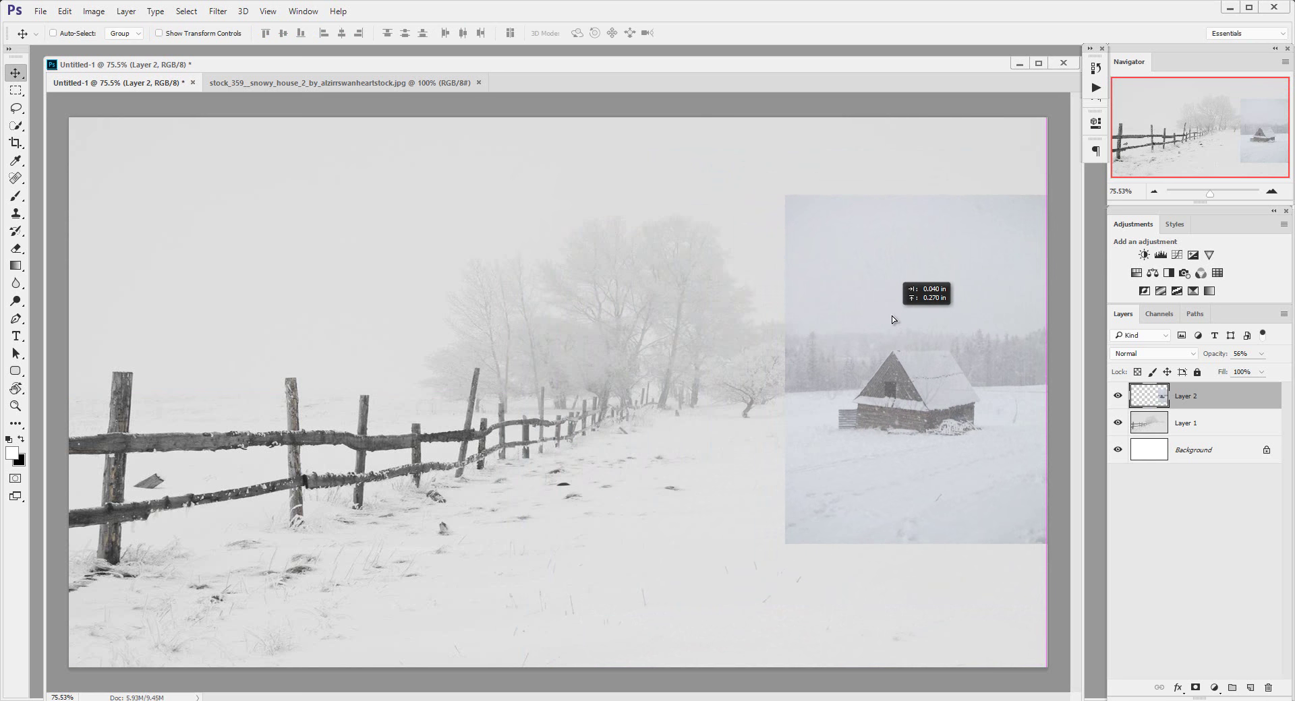
left_click_drag(891, 316, 891, 315)
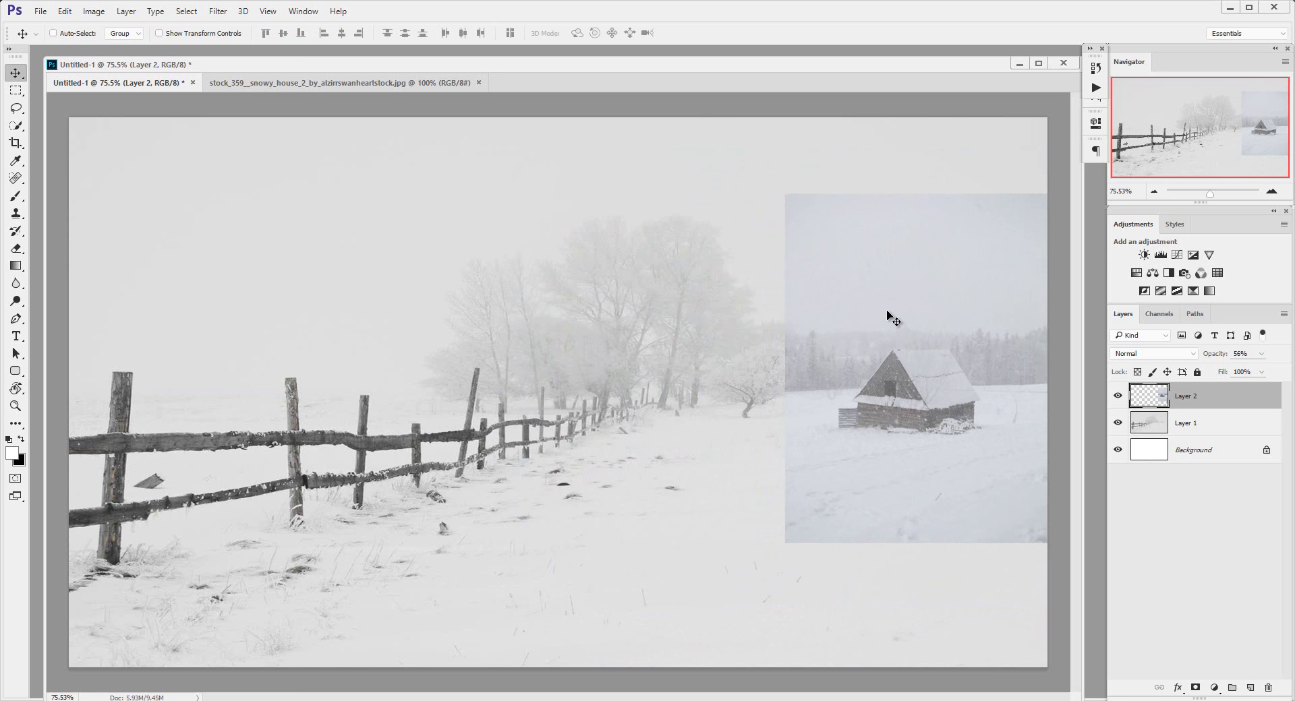
key("ctrl+t")
mouse_move(783, 194)
left_mouse_down()
mouse_move(809, 208)
mouse_move(777, 230)
left_mouse_up()
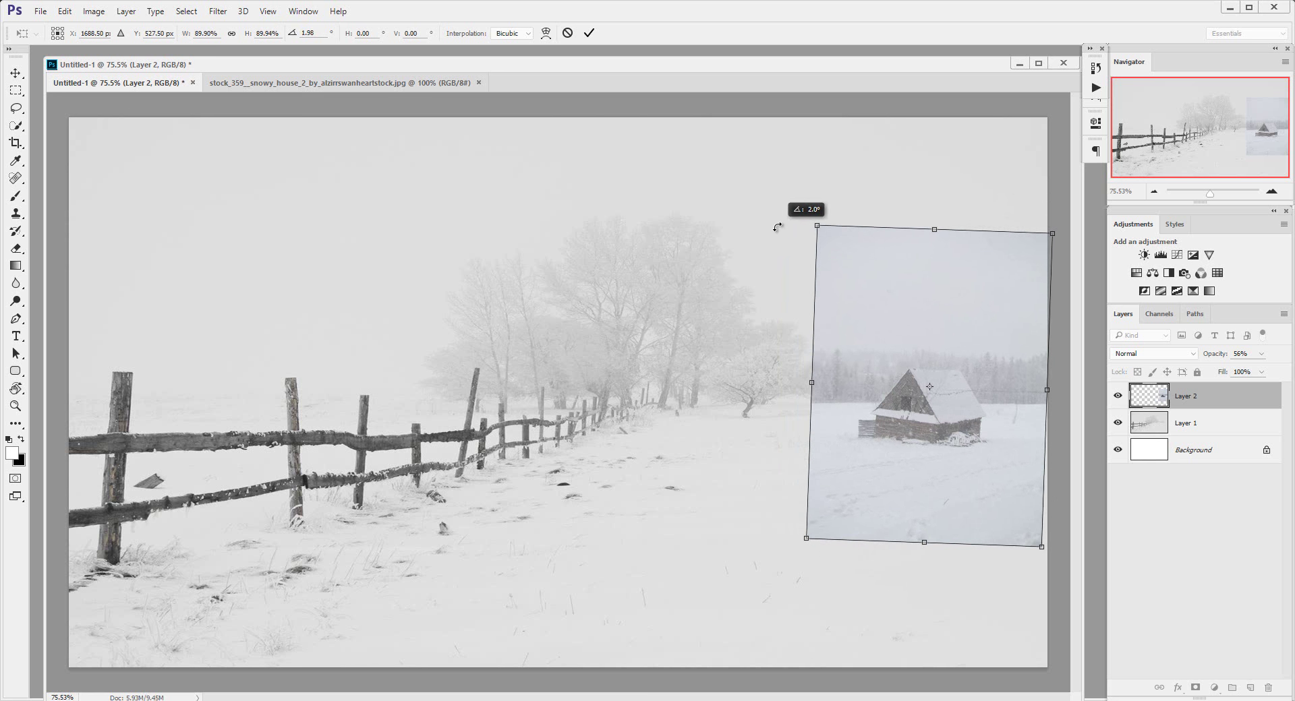
key("Return")
mouse_move(864, 273)
left_mouse_down()
mouse_move(876, 302)
mouse_move(742, 273)
mouse_move(873, 295)
left_mouse_up()
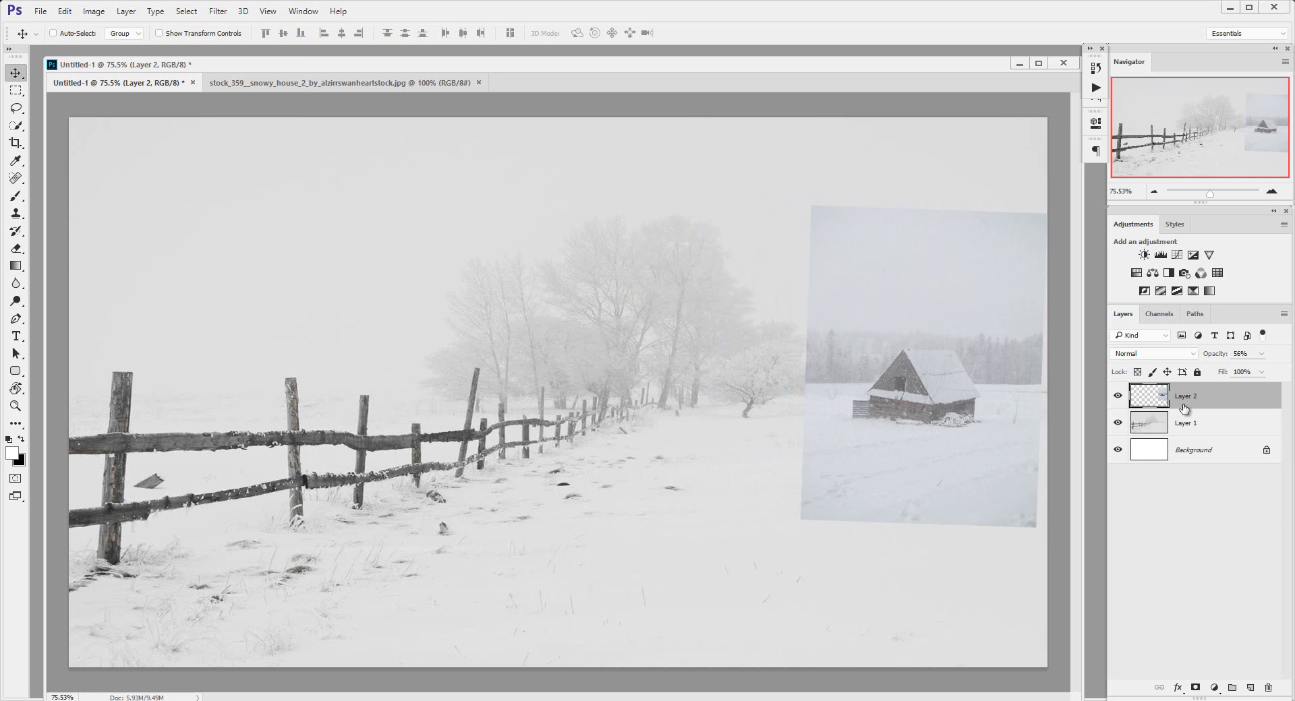
Add a mask to the house layer and fade its bottom edge into the snow at 100% brush opacity
left_click(1118, 397)
left_click(1196, 688)
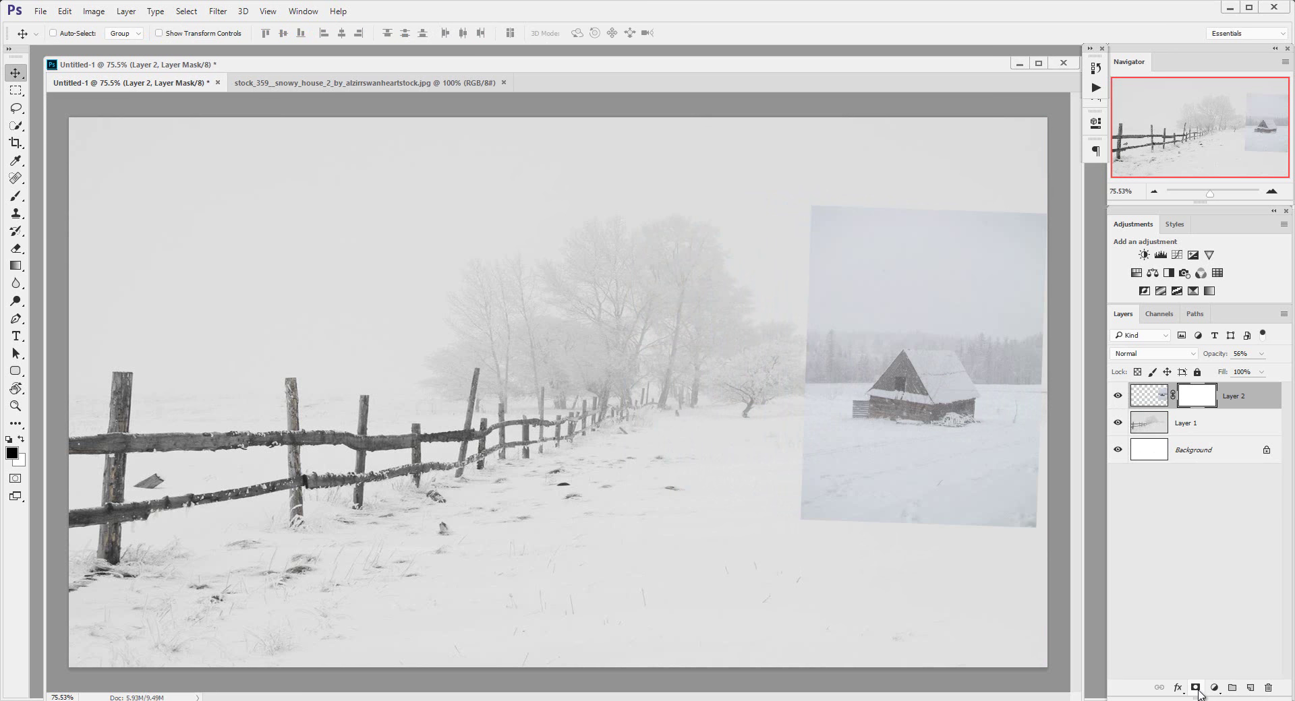
key("b")
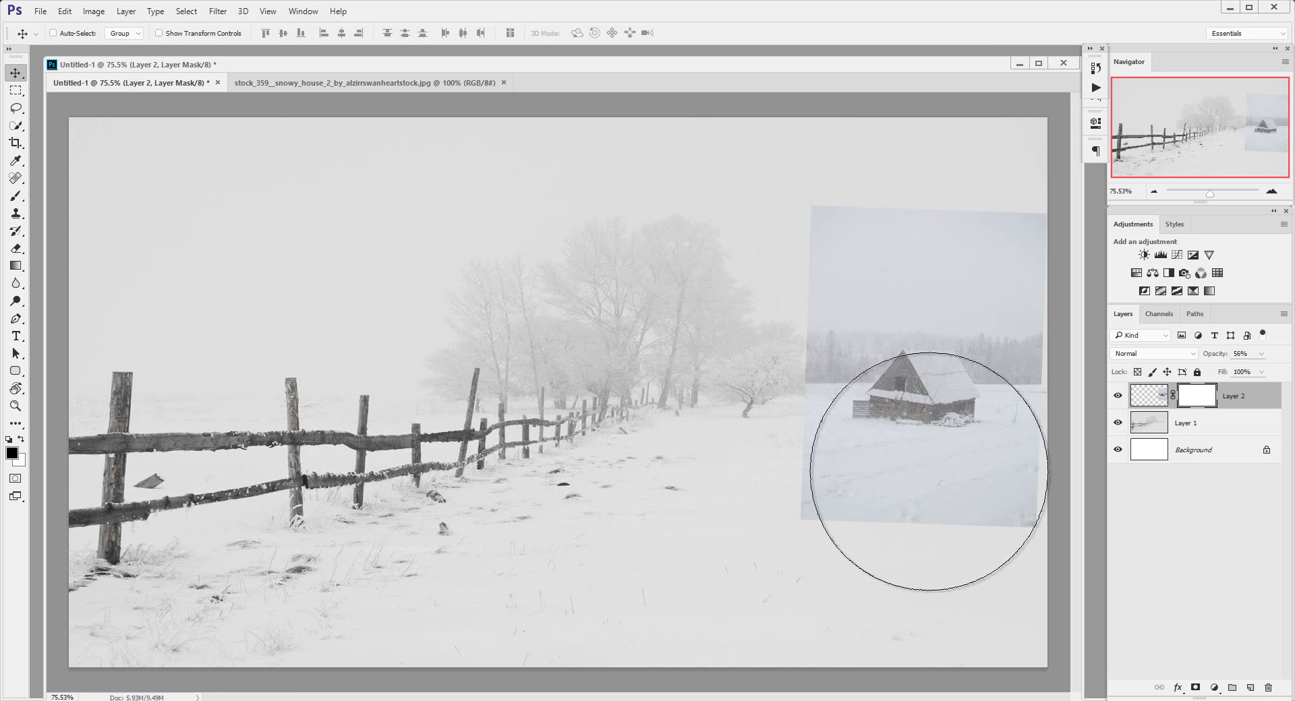
key("bracketleft")
key("bracketleft")
key("bracketleft")
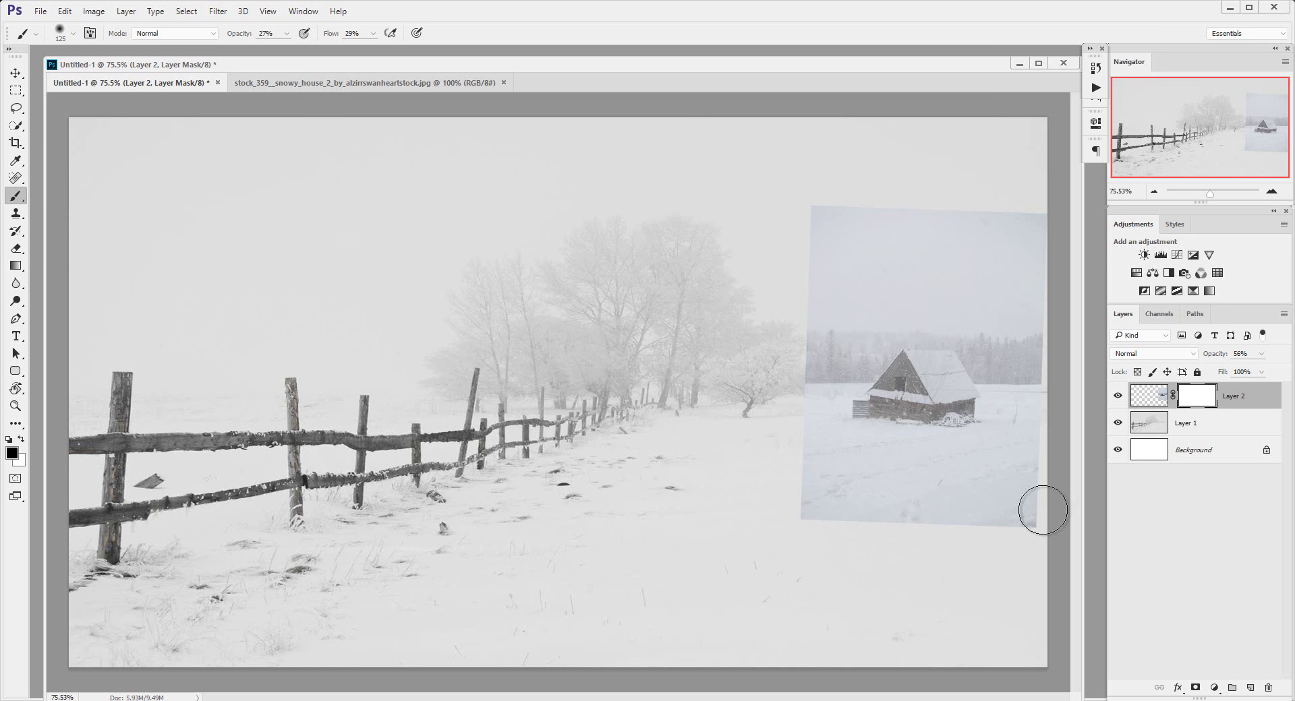
left_click_drag(834, 511, 895, 507)
left_click_drag(328, 35, 354, 37)
left_click_drag(236, 37, 297, 42)
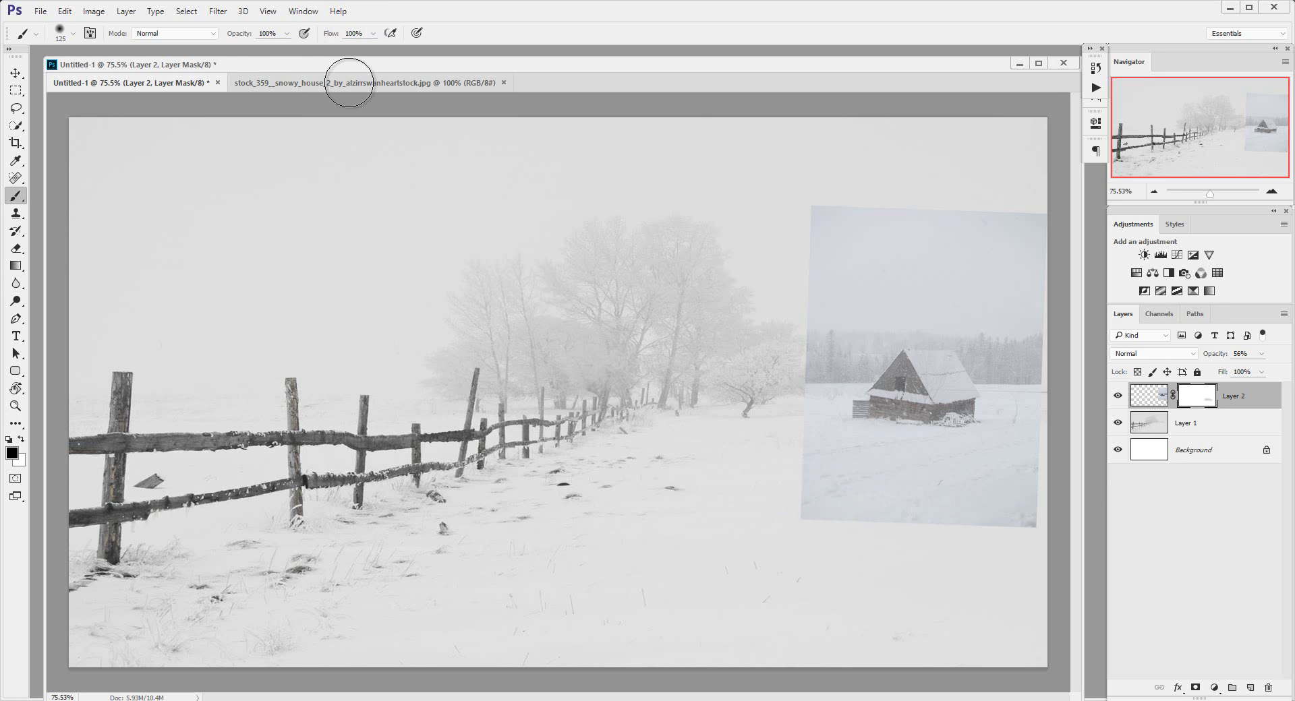
left_click_drag(751, 499, 1104, 529)
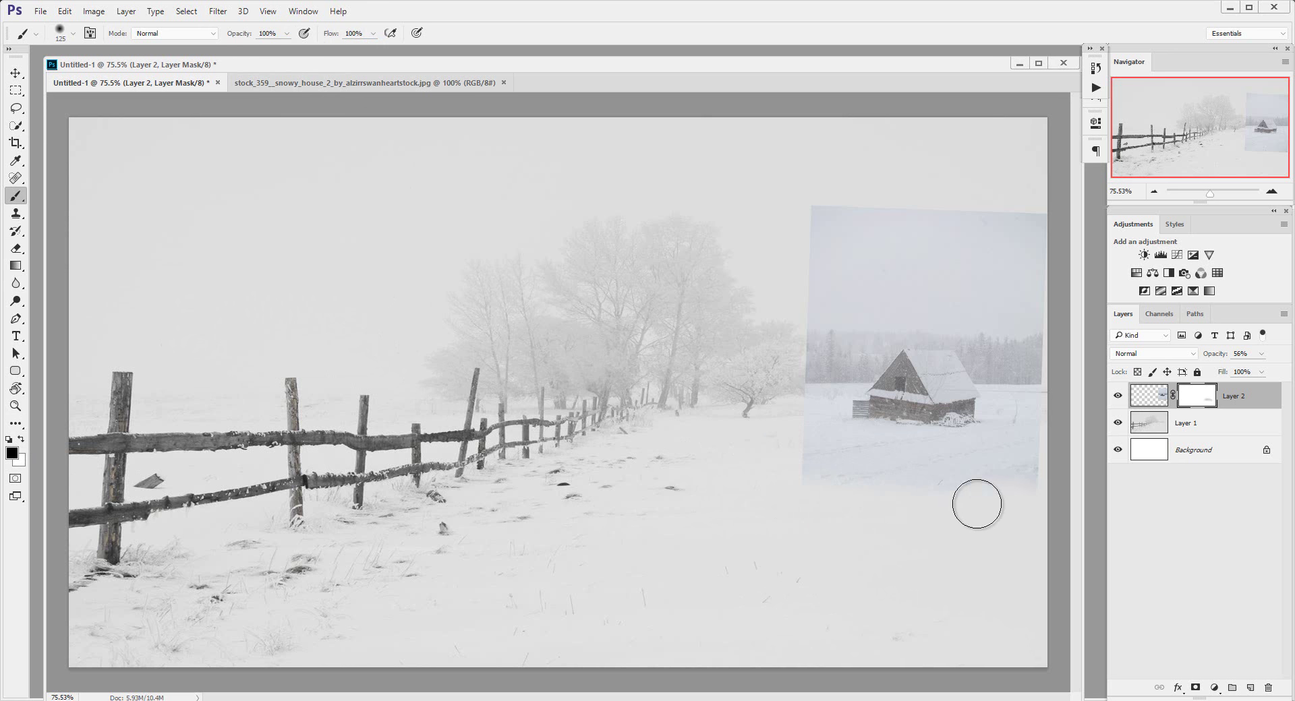
left_click_drag(1006, 494, 760, 454)
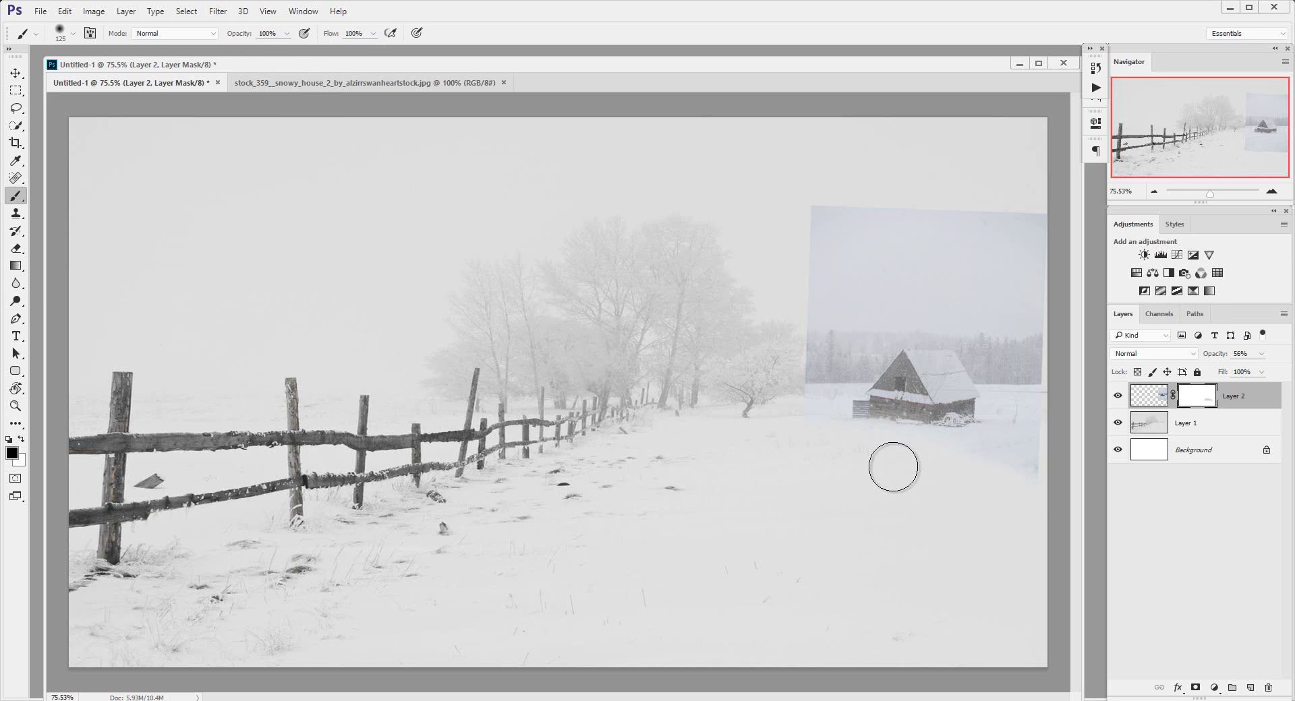
Zoom in on the barn and mask out the forest on both sides with a size-50 brush
key("z")
right_click(905, 429)
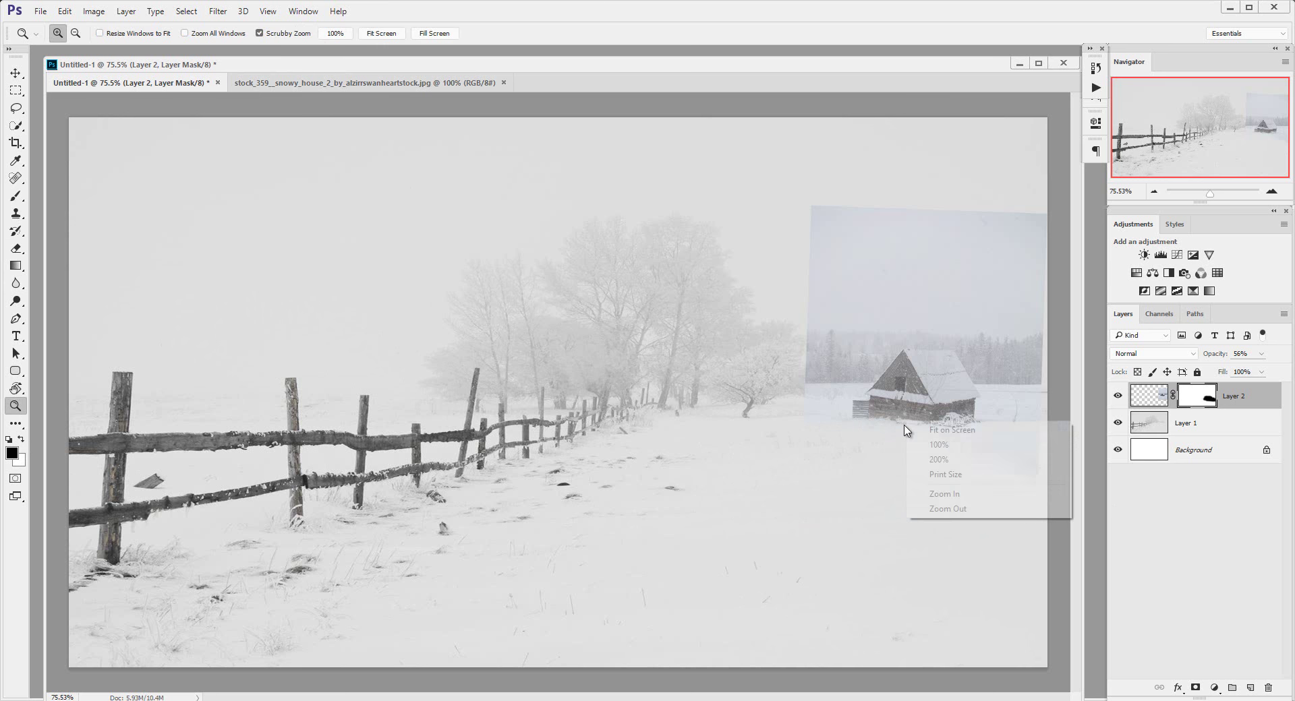
left_click(939, 444)
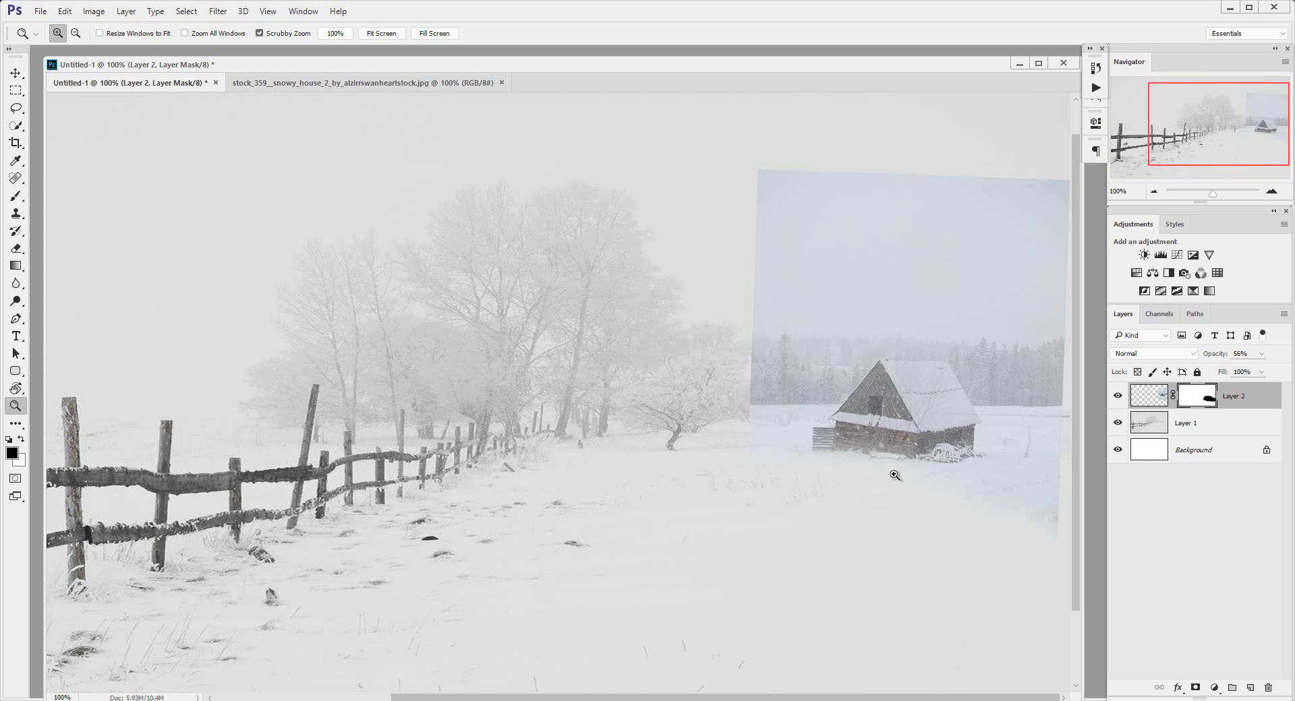
left_click_drag(915, 505, 777, 504)
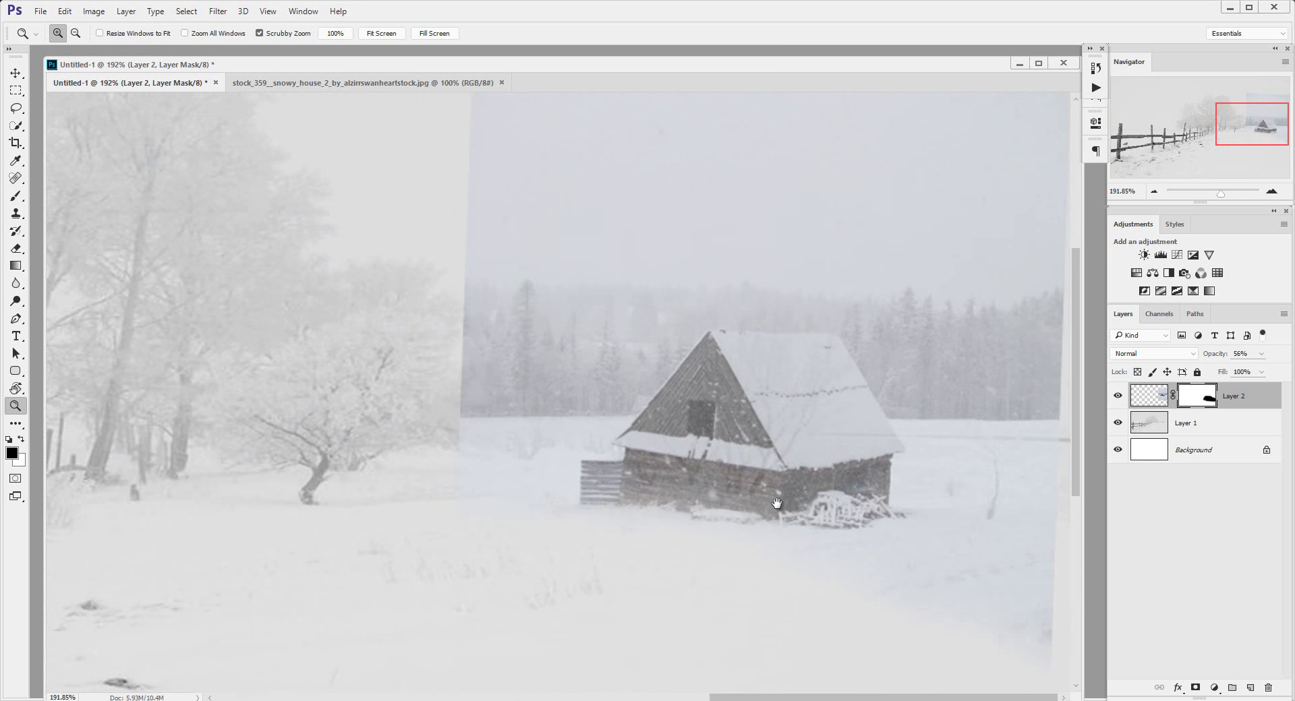
key("b")
key("bracketleft")
key("bracketleft")
key("bracketleft")
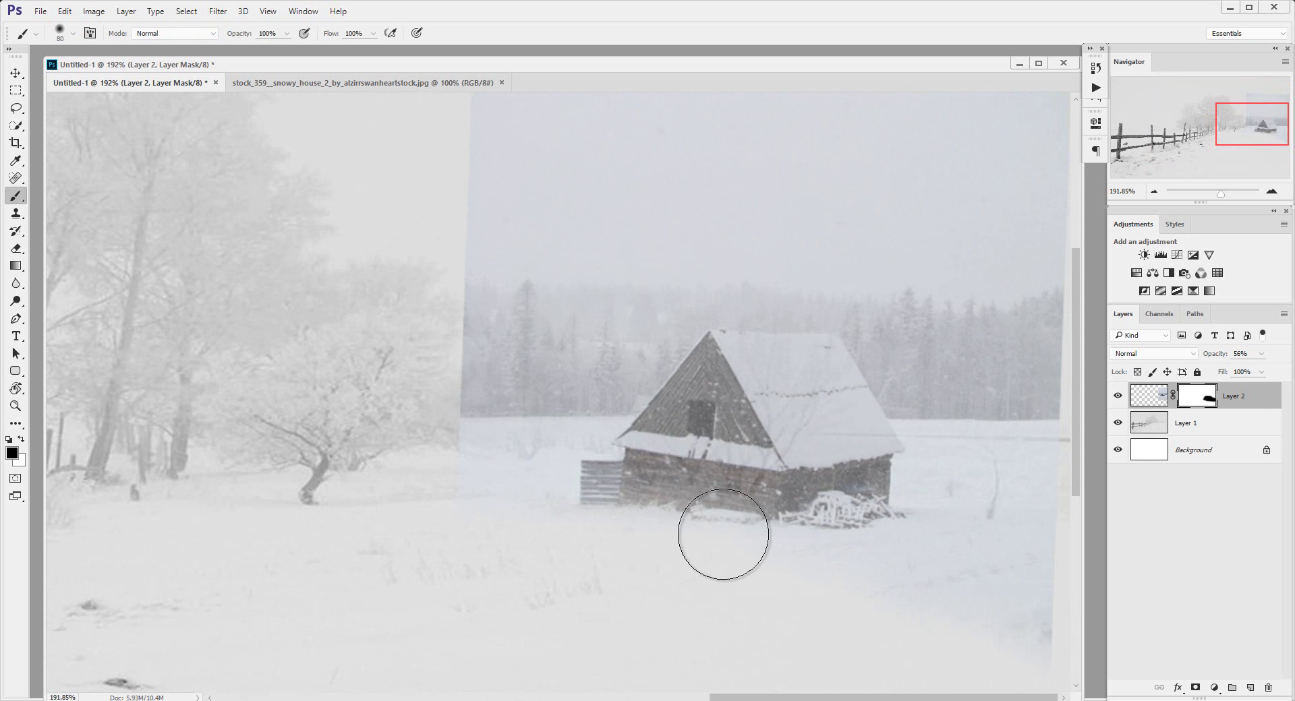
key("bracketleft")
key("bracketleft")
key("bracketleft")
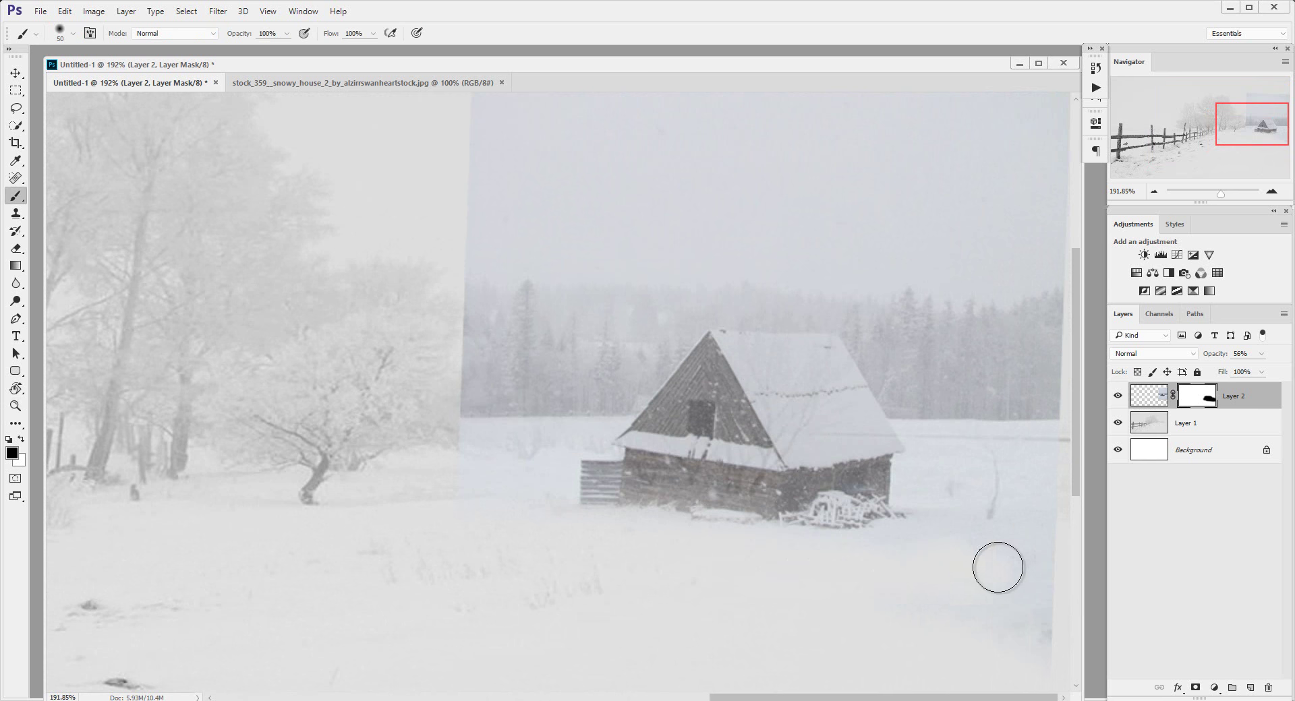
left_click_drag(932, 542, 929, 549)
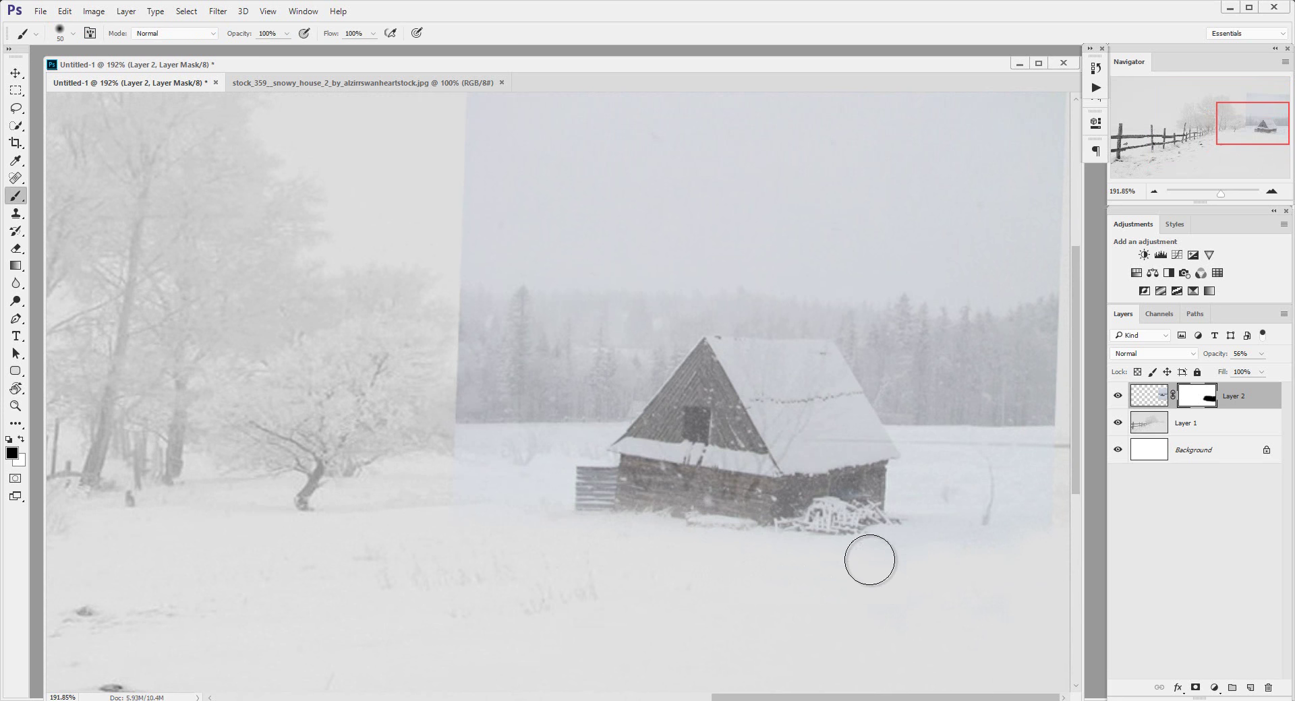
mouse_move(1034, 456)
left_mouse_down()
mouse_move(1037, 306)
mouse_move(1064, 301)
mouse_move(1003, 347)
mouse_move(1003, 406)
mouse_move(962, 427)
mouse_move(917, 312)
mouse_move(895, 309)
mouse_move(867, 338)
mouse_move(910, 390)
mouse_move(899, 321)
mouse_move(929, 403)
left_mouse_up()
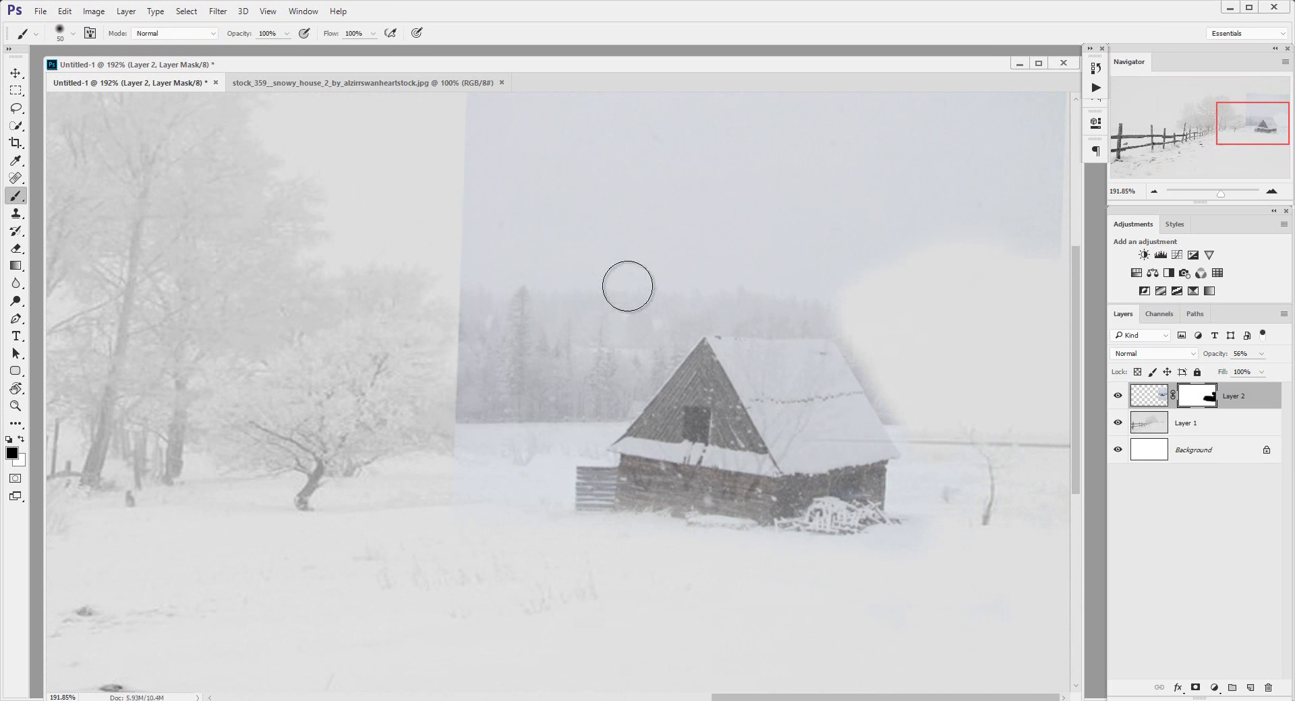
mouse_move(520, 351)
left_mouse_down()
mouse_move(472, 448)
mouse_move(557, 407)
mouse_move(567, 387)
mouse_move(517, 368)
mouse_move(479, 326)
mouse_move(605, 326)
mouse_move(706, 278)
mouse_move(810, 283)
mouse_move(654, 290)
left_mouse_up()
Raise the house layer opacity to 100%
scroll(653, 290, "down", 3)
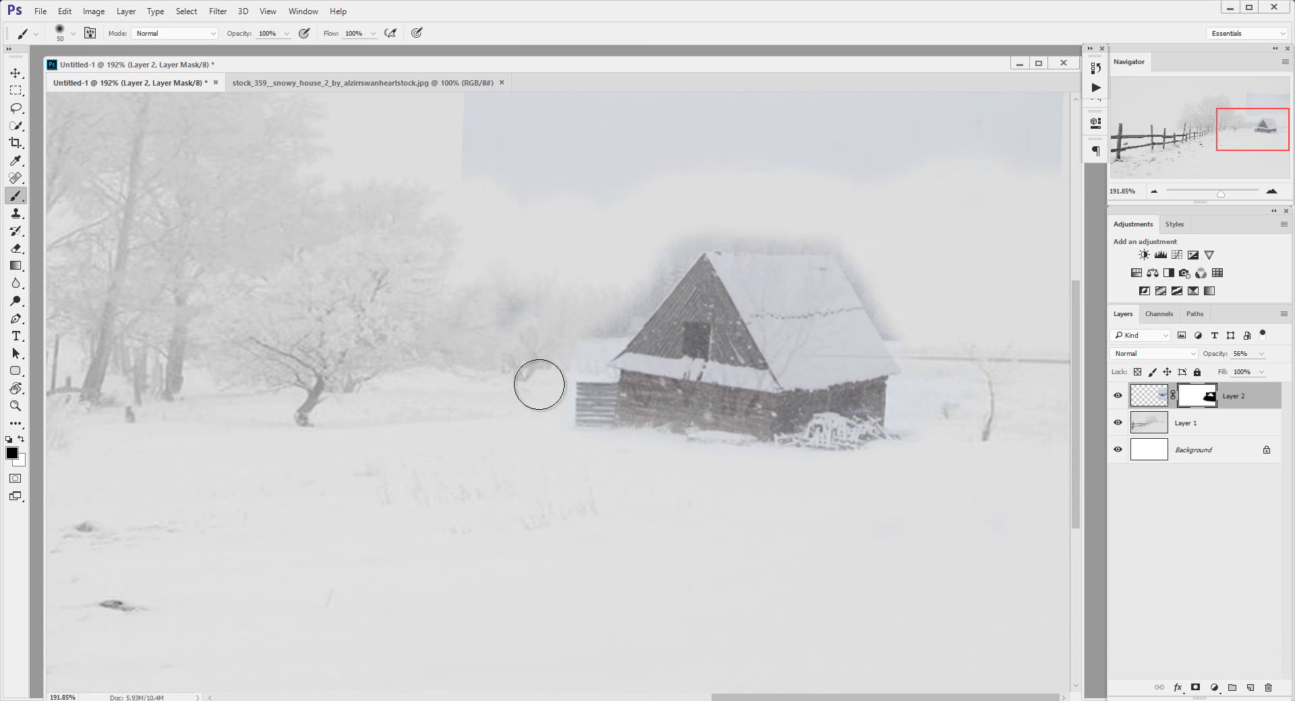
left_click_drag(1207, 358, 1222, 357)
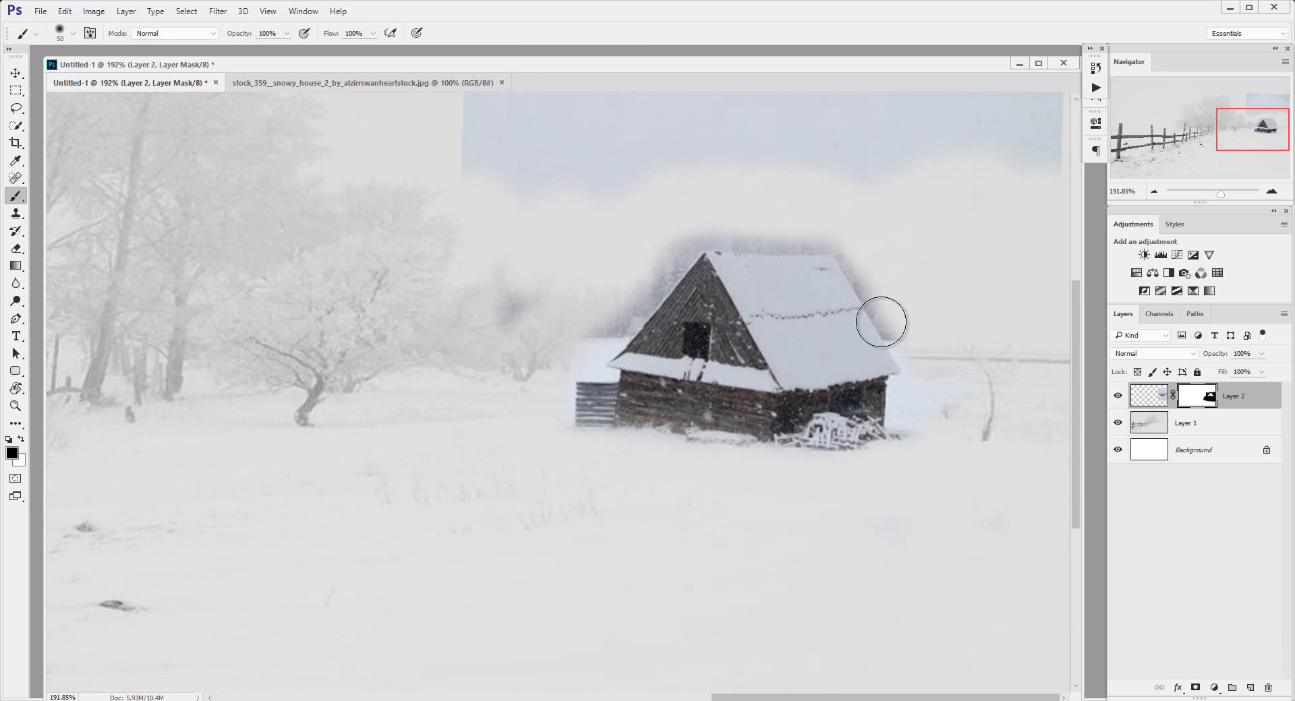
scroll(688, 338, "up", 2)
scroll(688, 337, "up", 3)
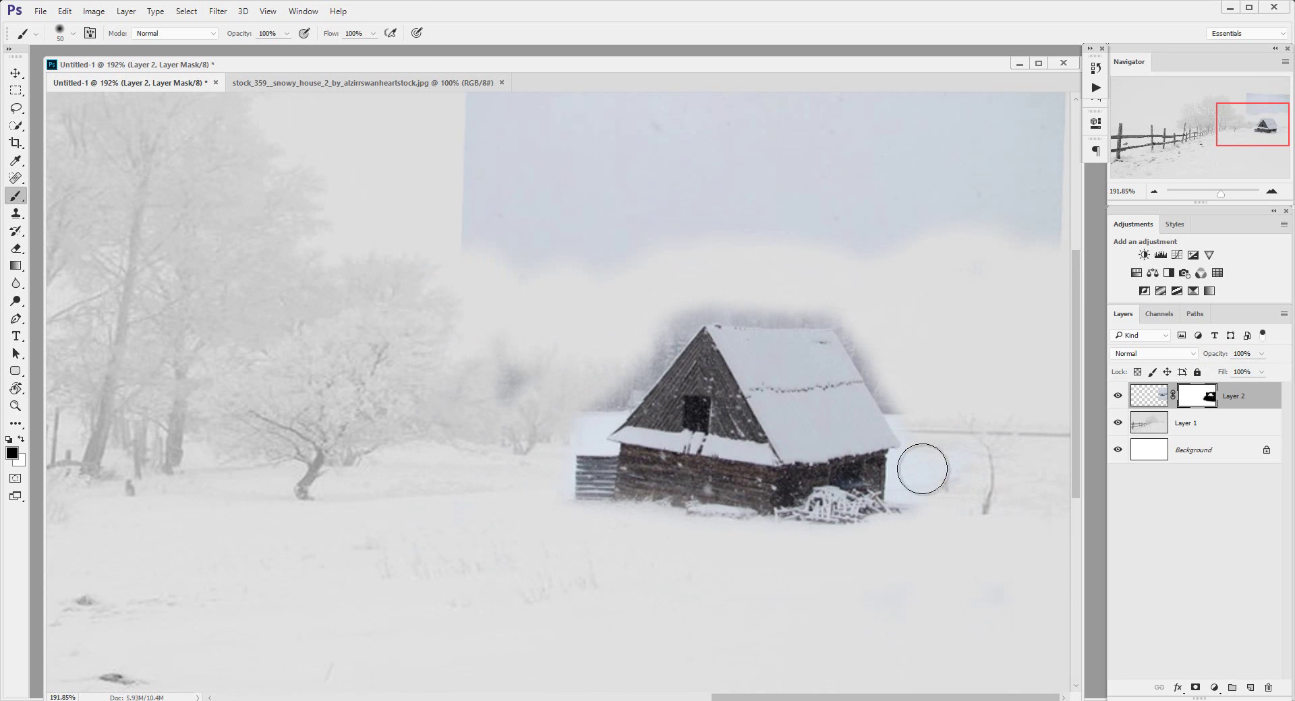
scroll(862, 367, "up", 1)
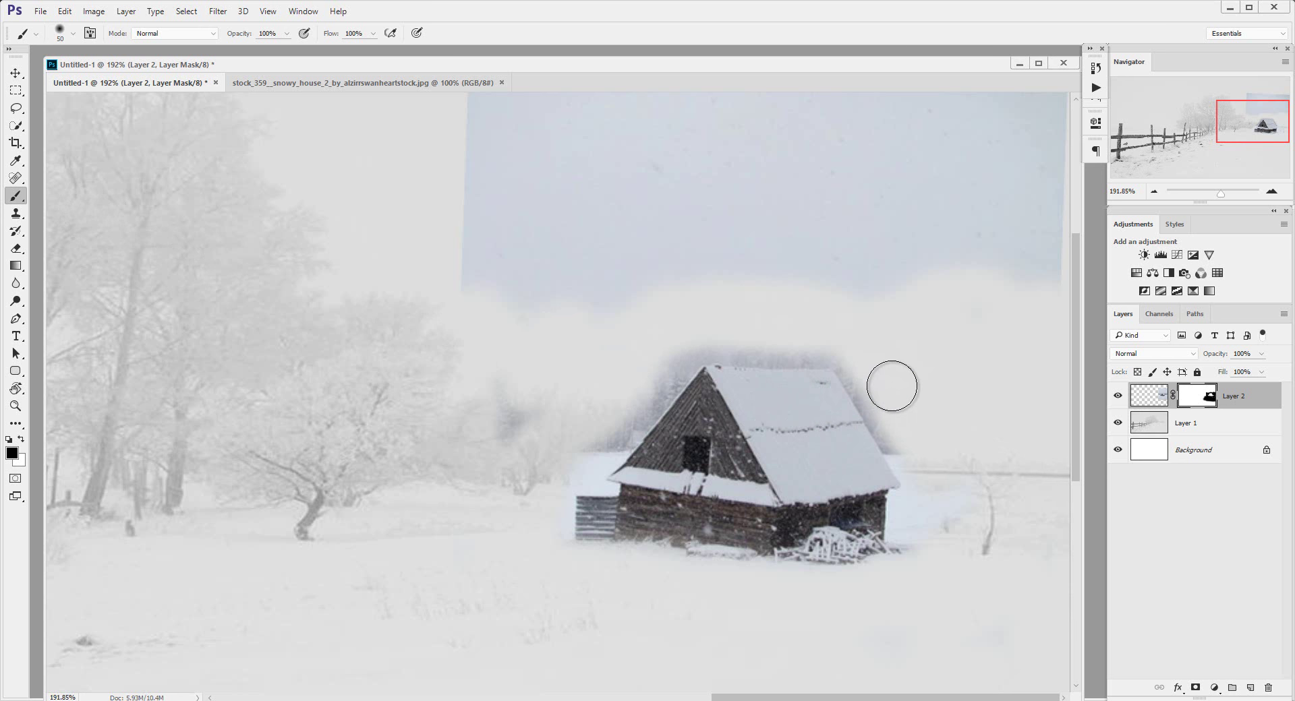
key("l")
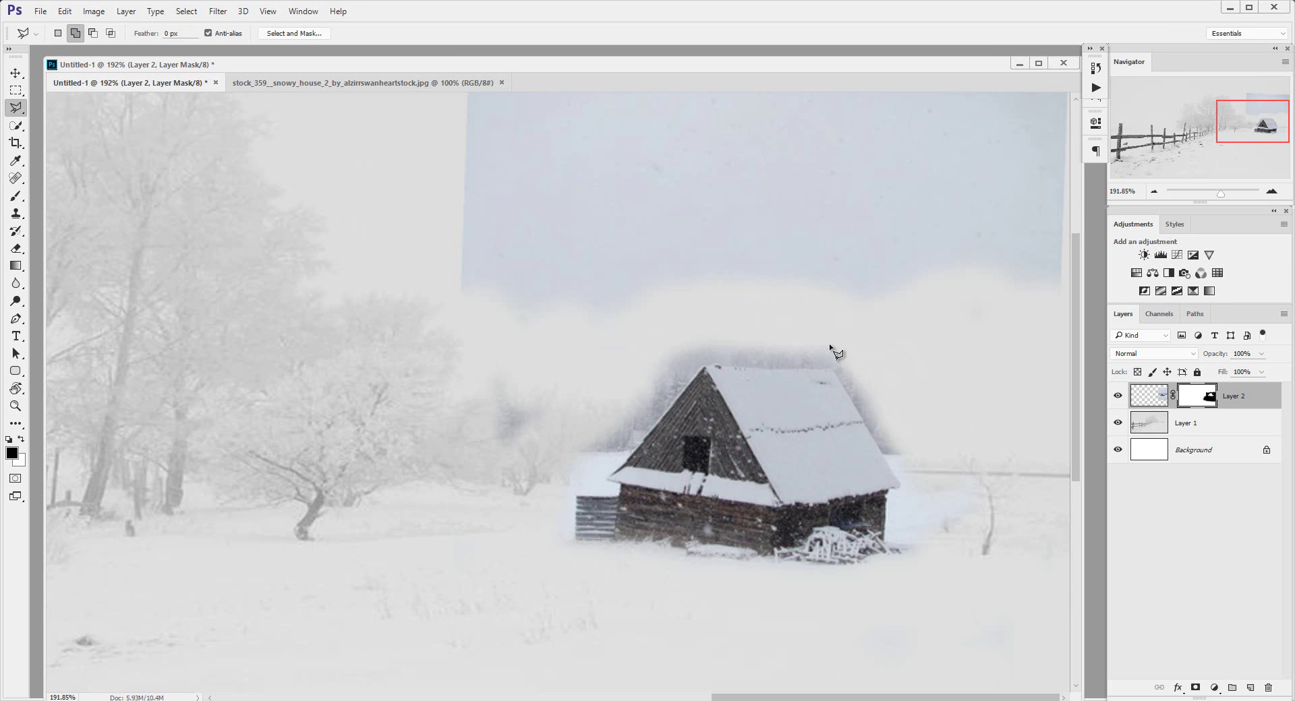
Draw a polygonal lasso selection around the barn and its roof
key("shift+l")
right_click(16, 108)
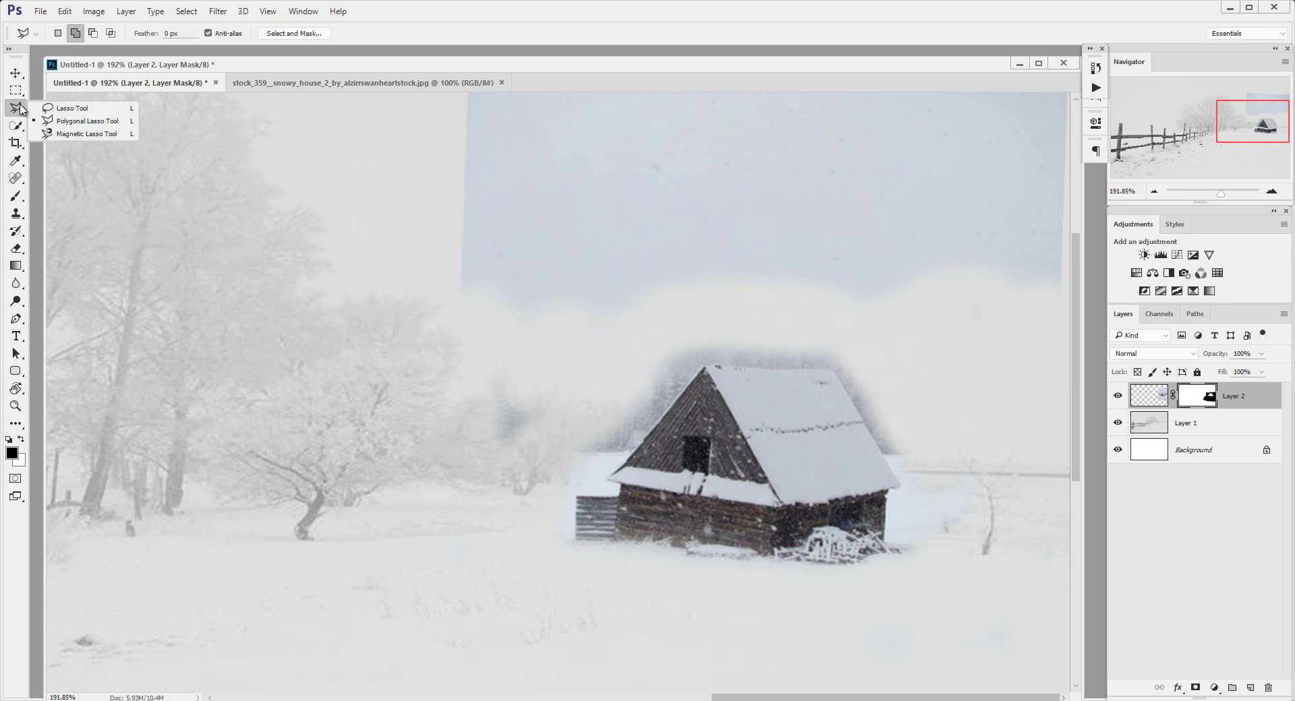
left_click(94, 122)
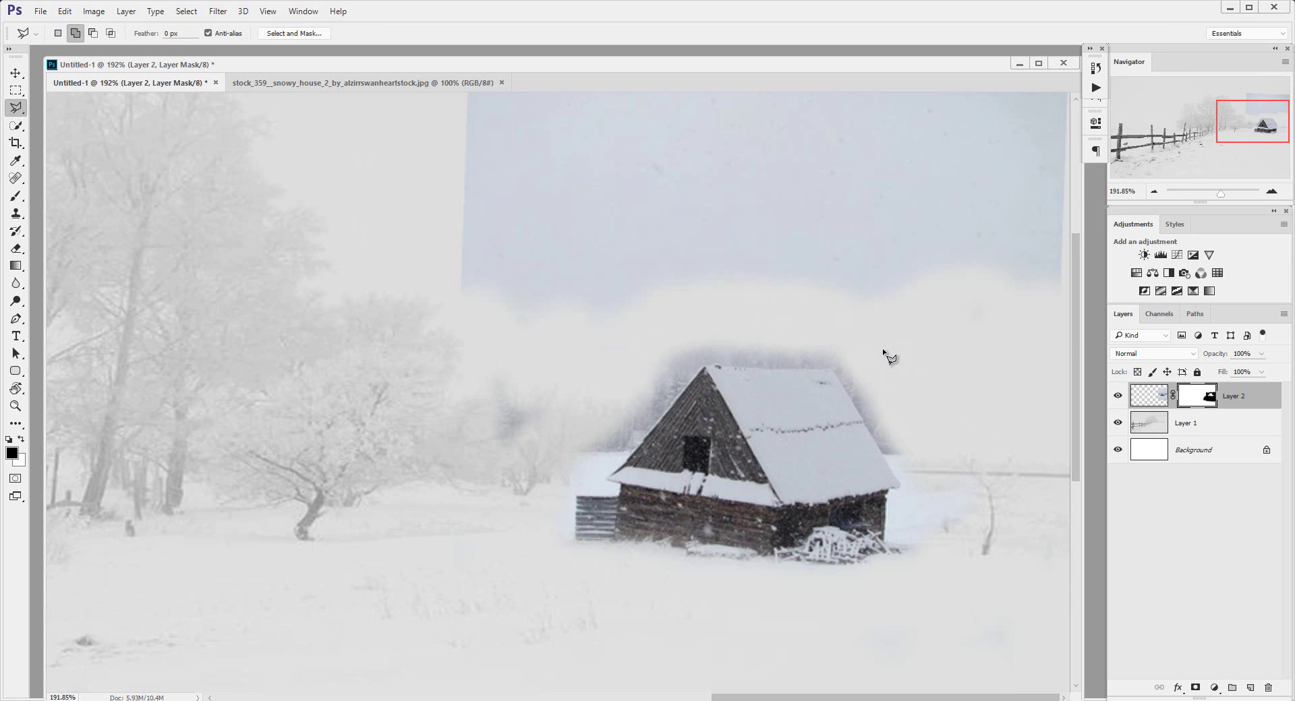
left_click(831, 369)
left_click(899, 484)
left_click(938, 501)
left_click(997, 434)
left_click(908, 337)
left_click(709, 314)
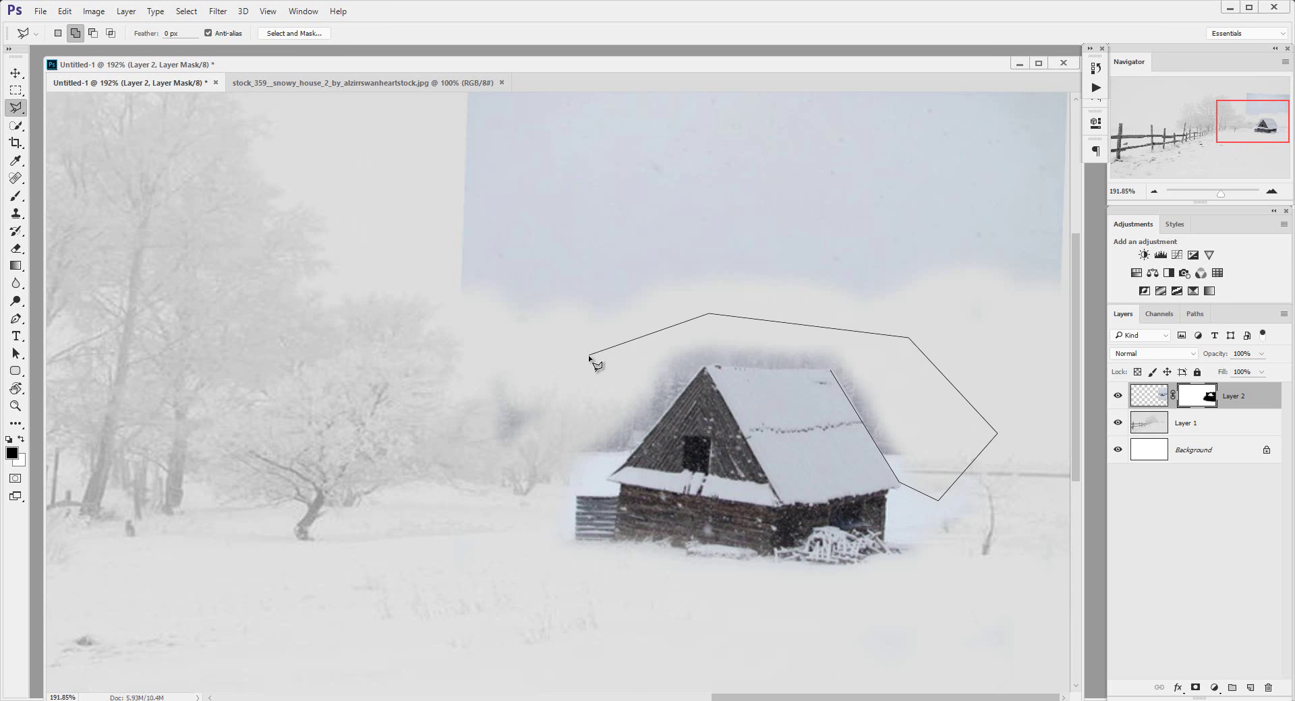
left_click(521, 458)
left_click(544, 487)
left_click(607, 478)
left_click(704, 369)
left_click(829, 371)
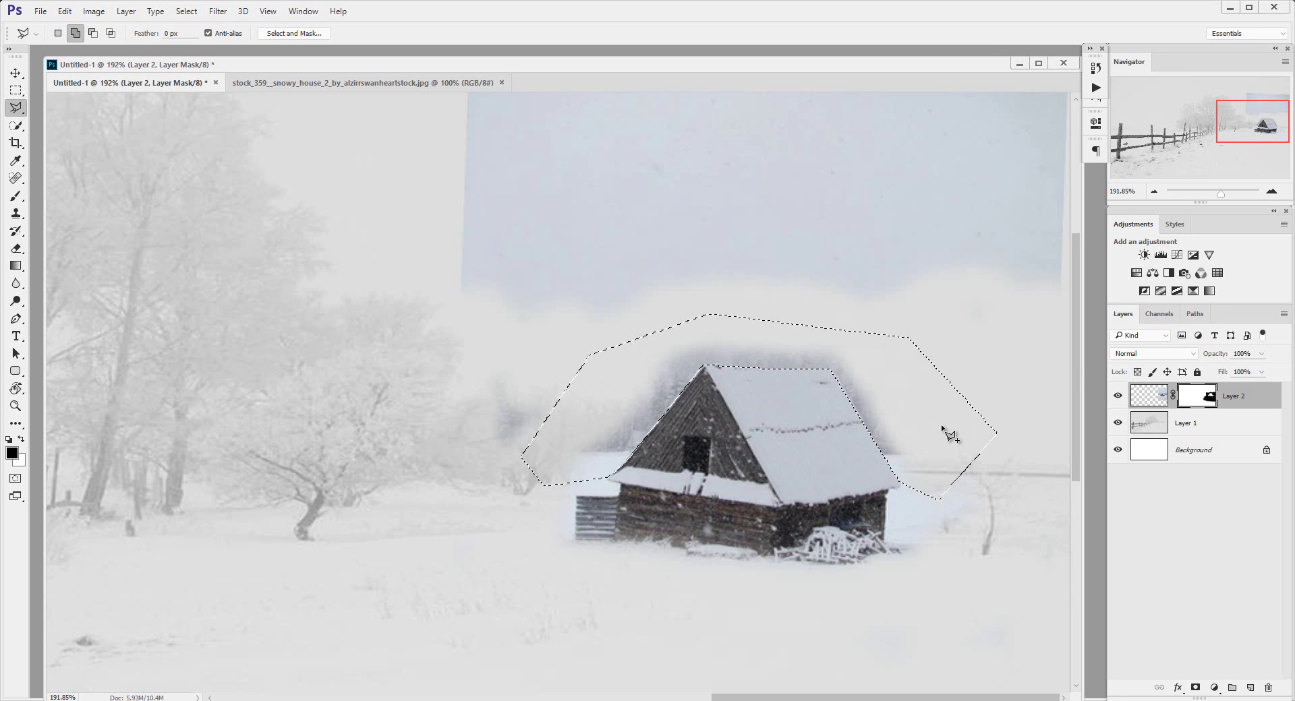
Paint the dark backdrop around the roof out of the mask, deselect, and zoom out
left_click(16, 196)
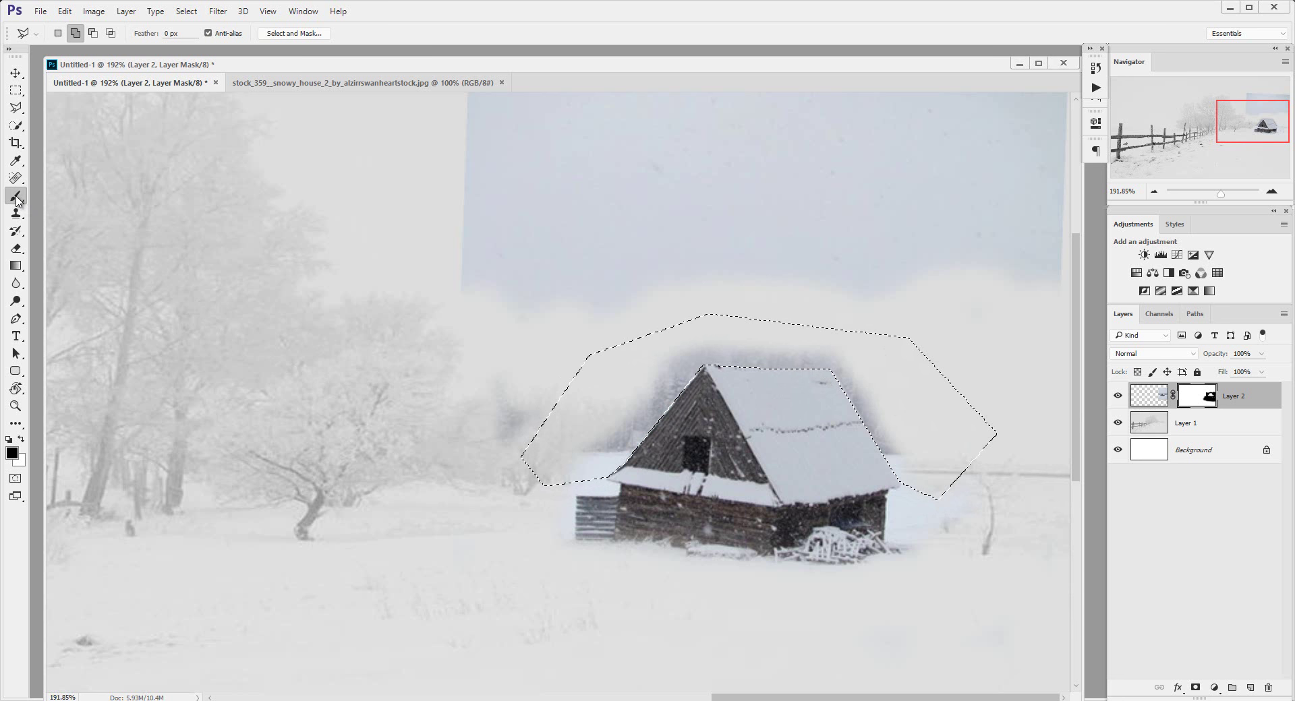
mouse_move(669, 378)
left_mouse_down()
mouse_move(827, 367)
mouse_move(919, 529)
left_mouse_up()
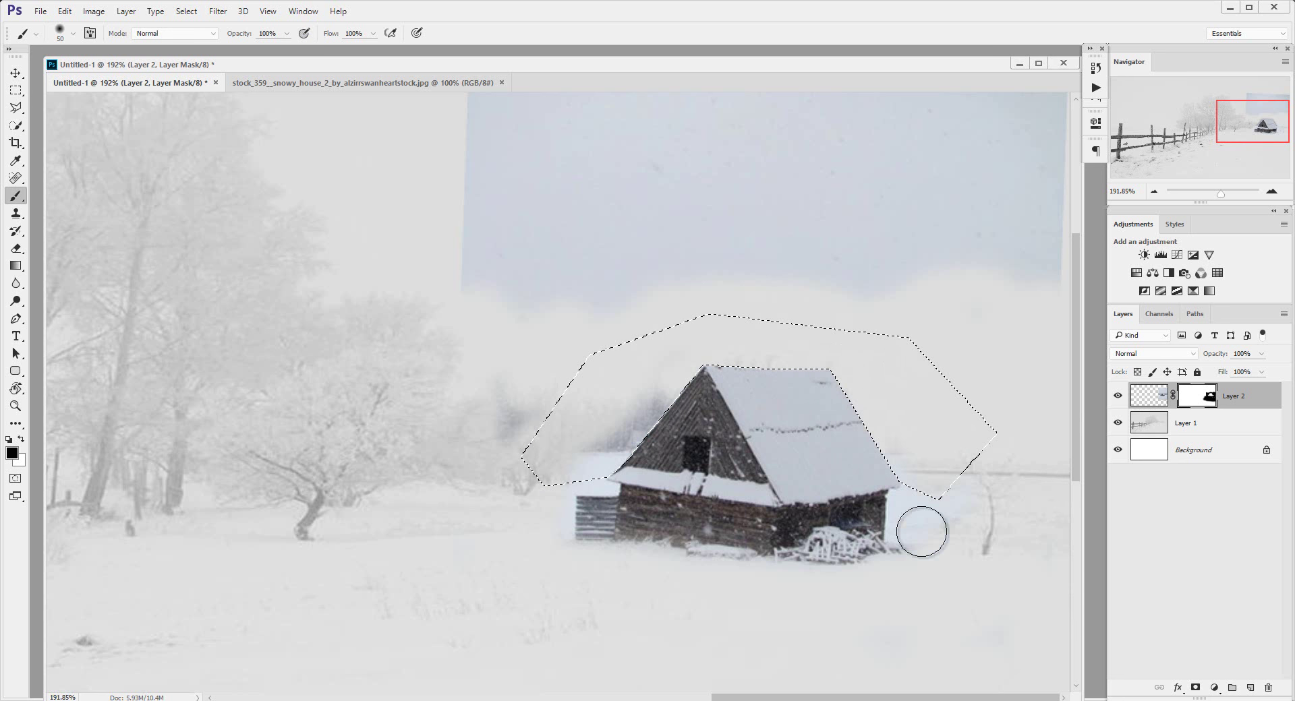
left_click_drag(654, 404, 609, 458)
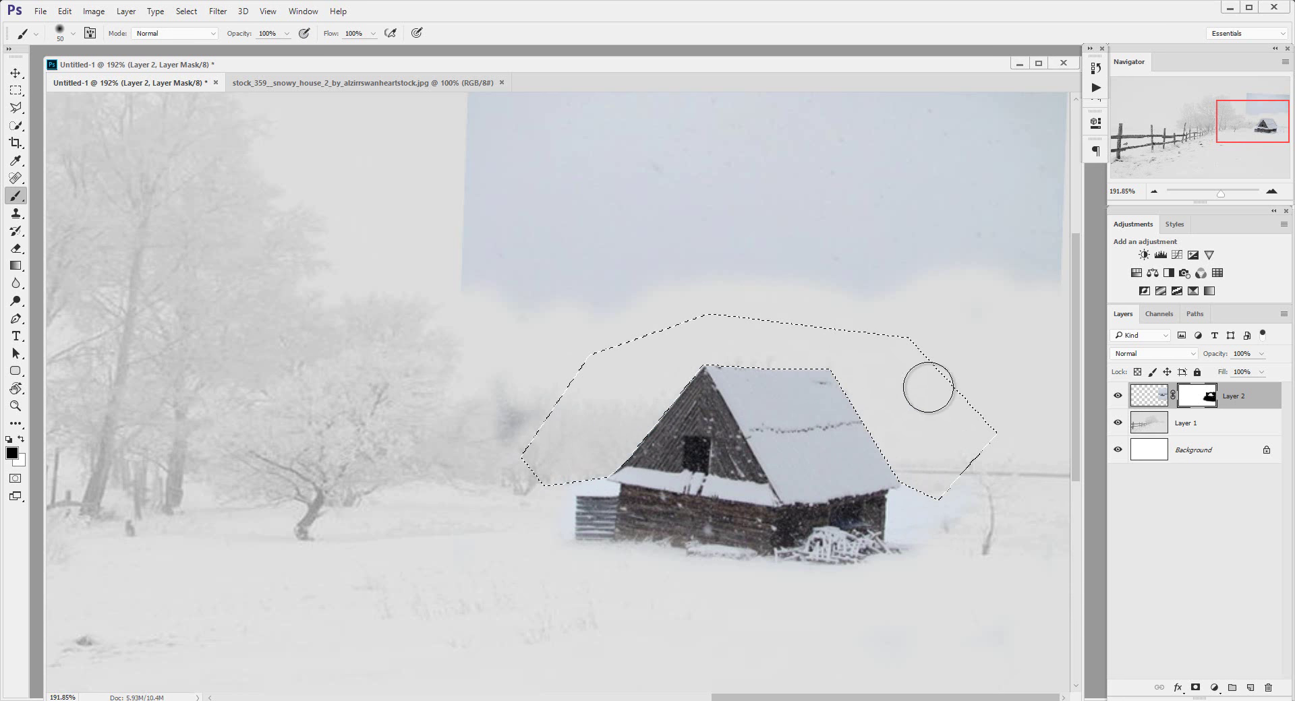
key("m")
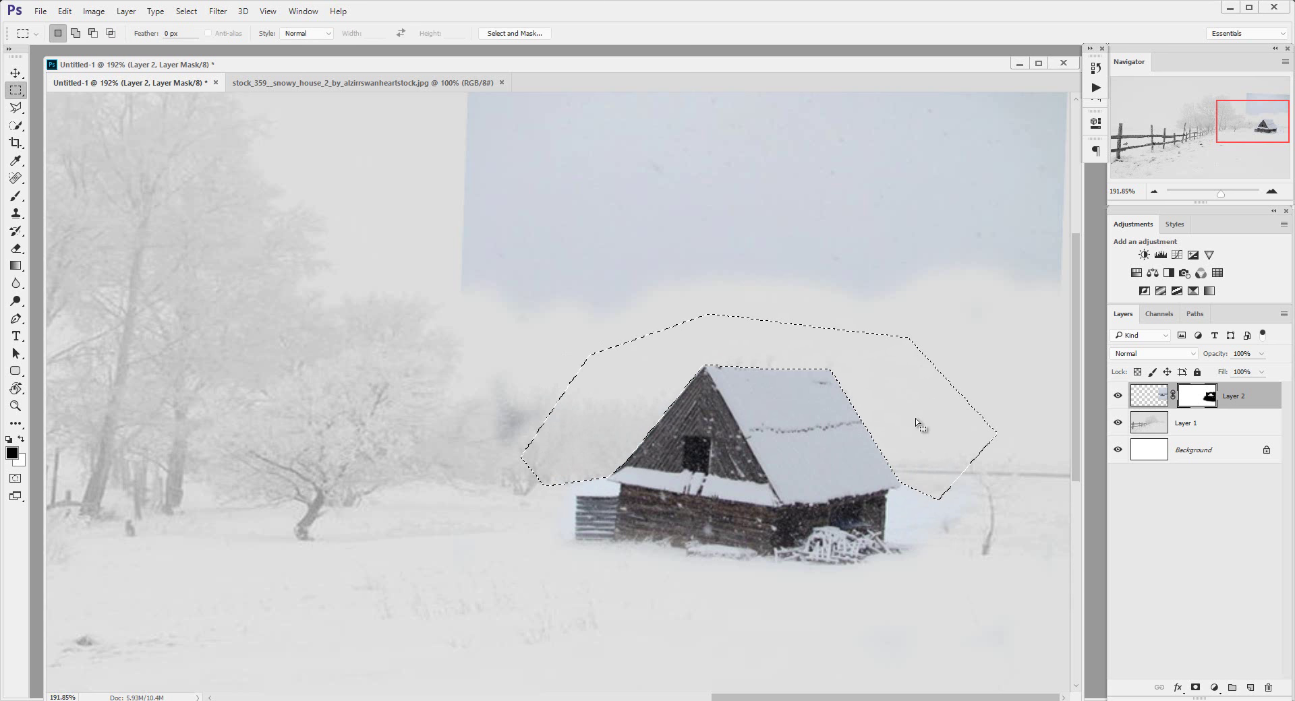
left_click(916, 419)
key("z")
left_click_drag(925, 430, 814, 391)
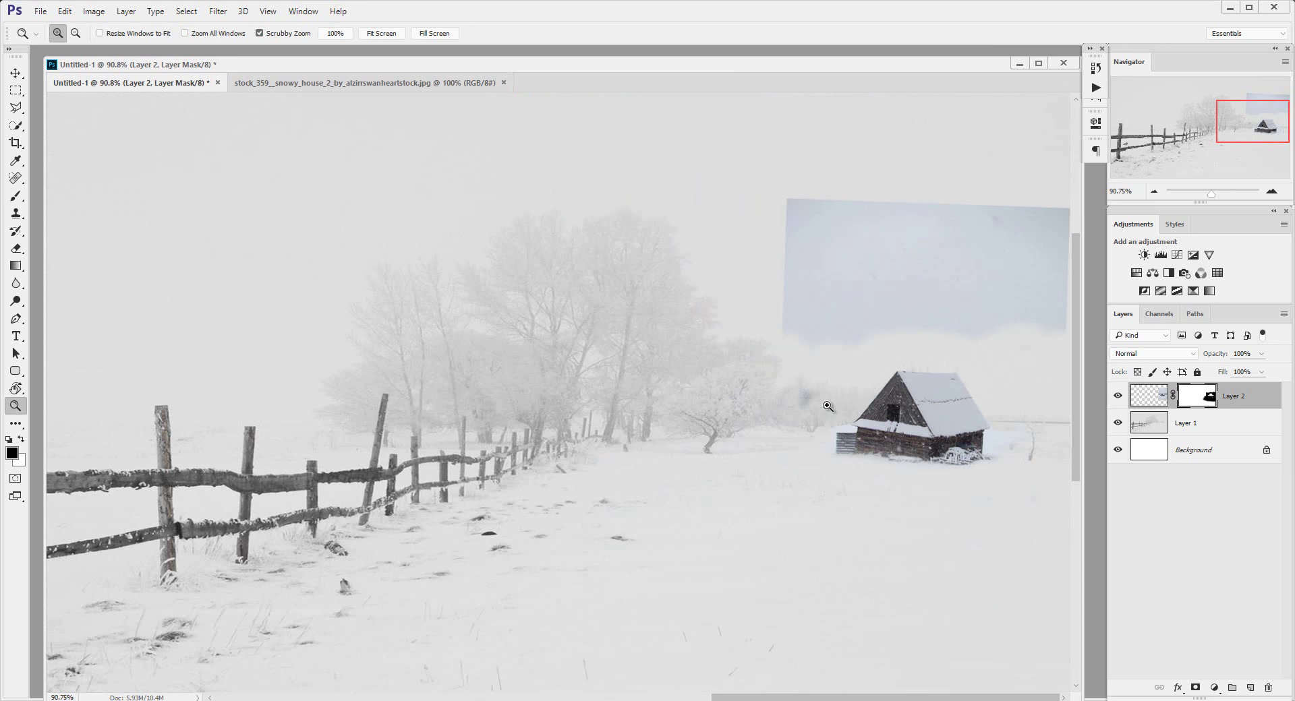
Trace a polygonal lasso selection around the pale blue patch above the barn
left_click(1117, 397)
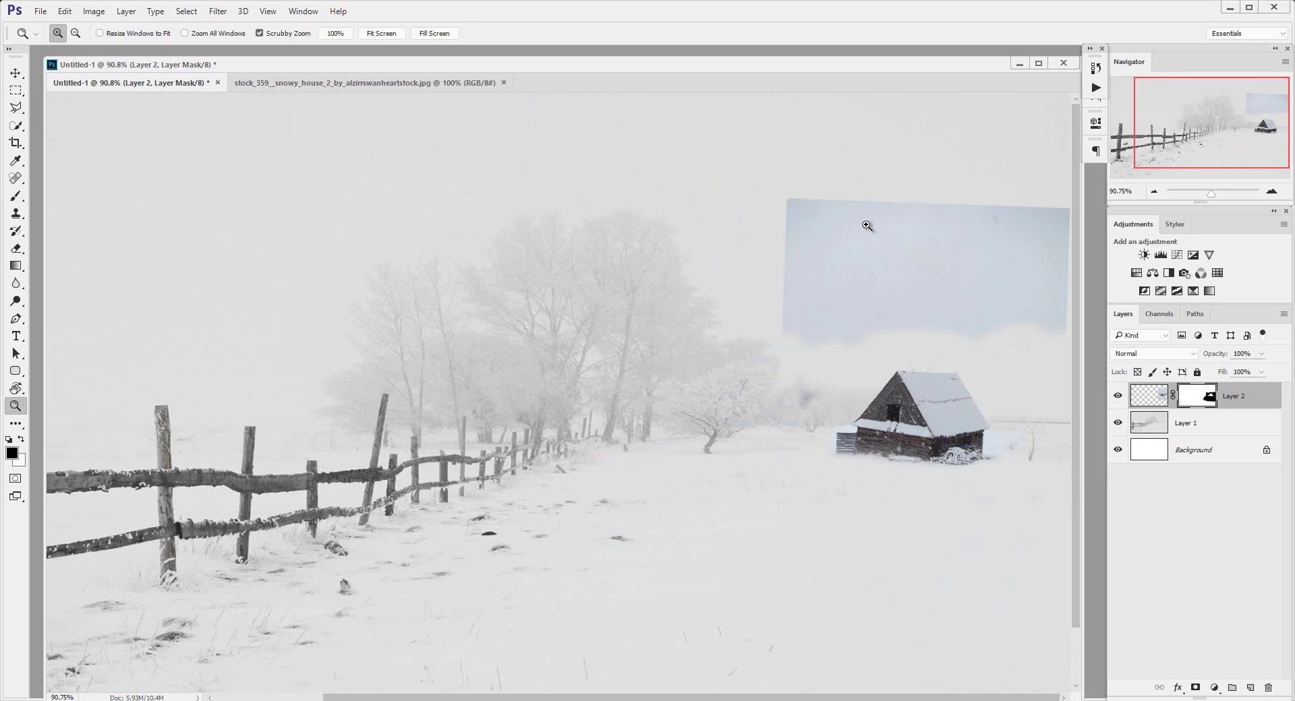
key("l")
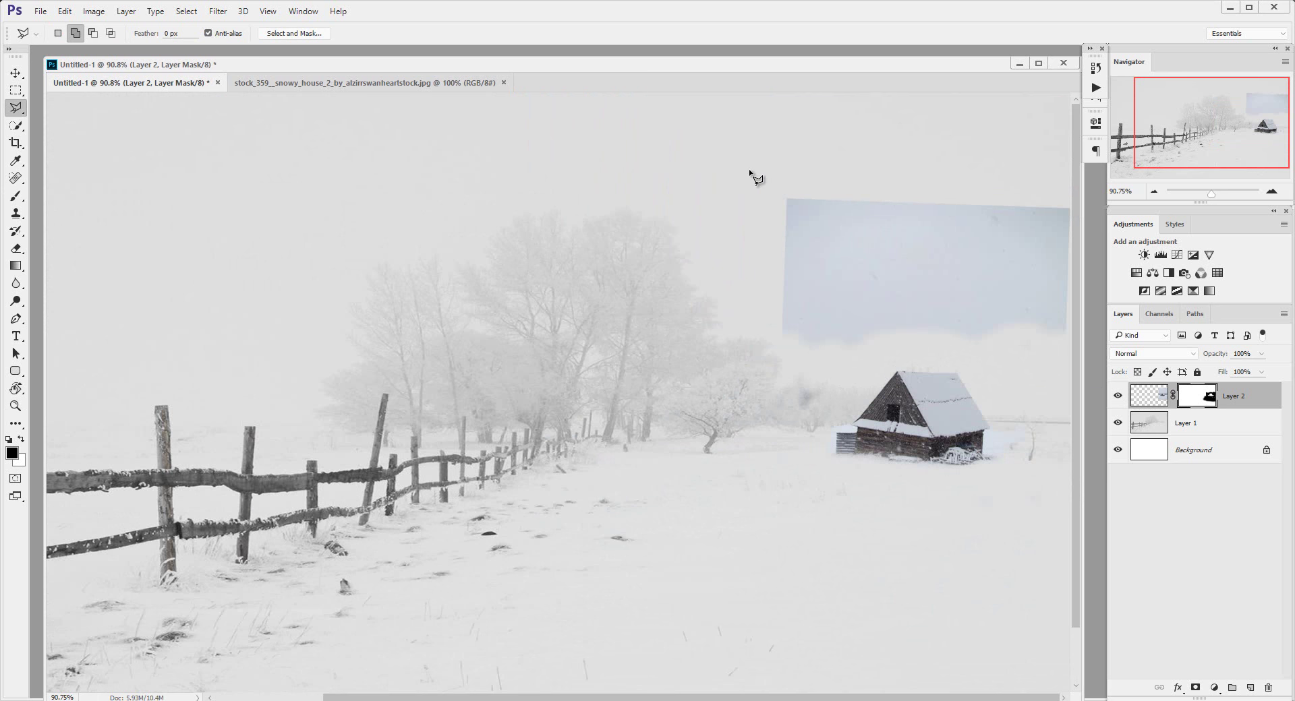
left_click(749, 171)
left_click(749, 363)
left_click(882, 363)
left_click(975, 350)
left_click(1023, 367)
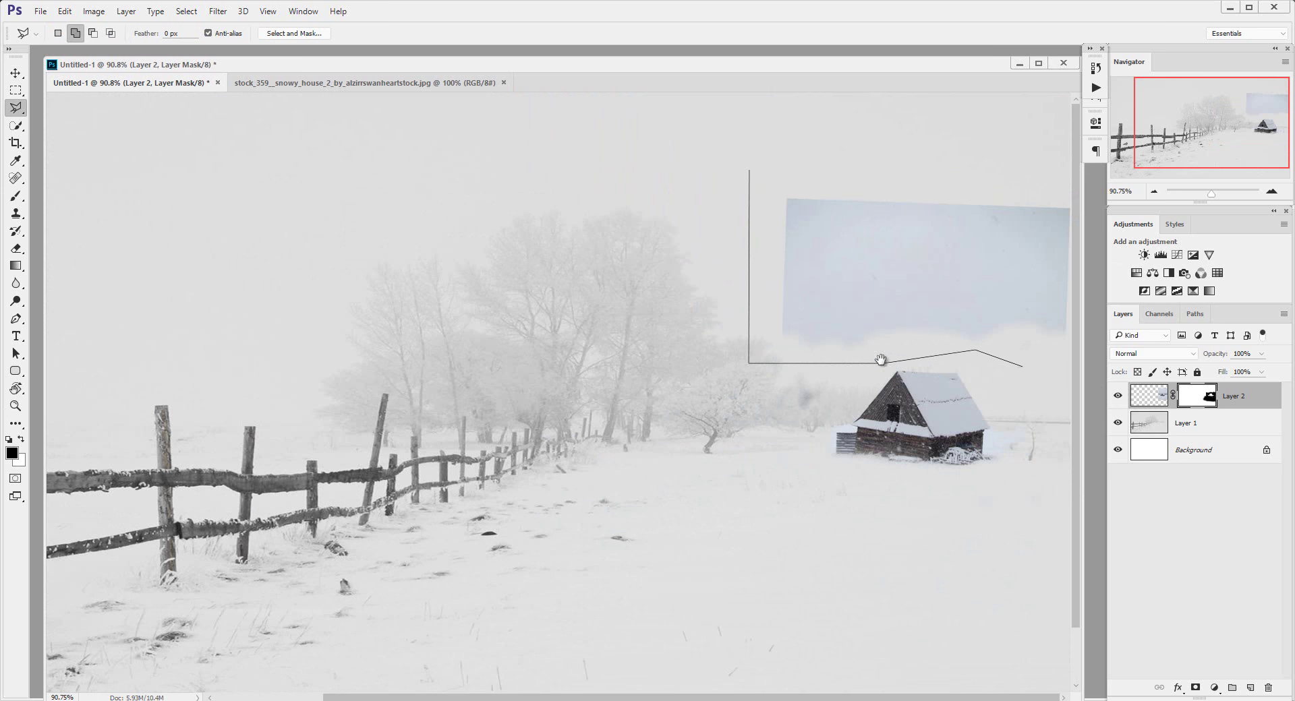
left_click(1061, 369)
left_click(1075, 221)
left_click(1063, 180)
left_click(916, 157)
left_click(751, 173)
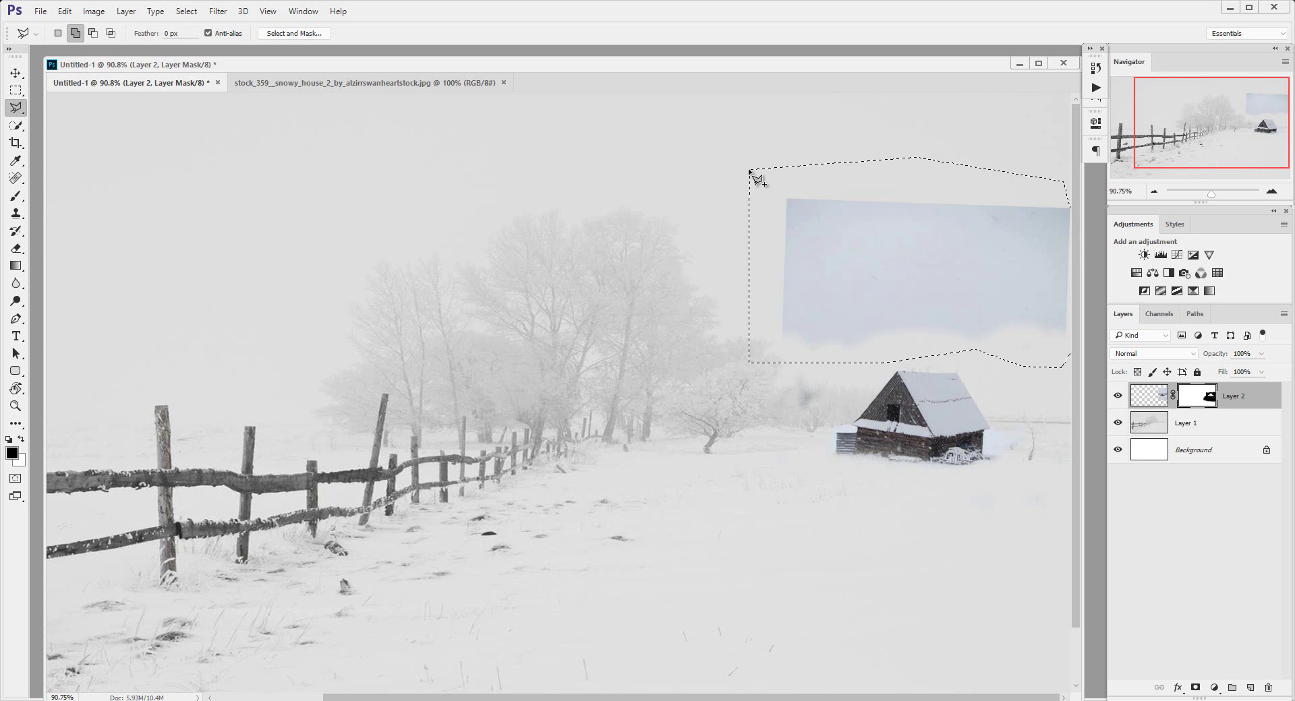
Paint the blue patch out of Layer 2's mask with an enlarged brush
key("b")
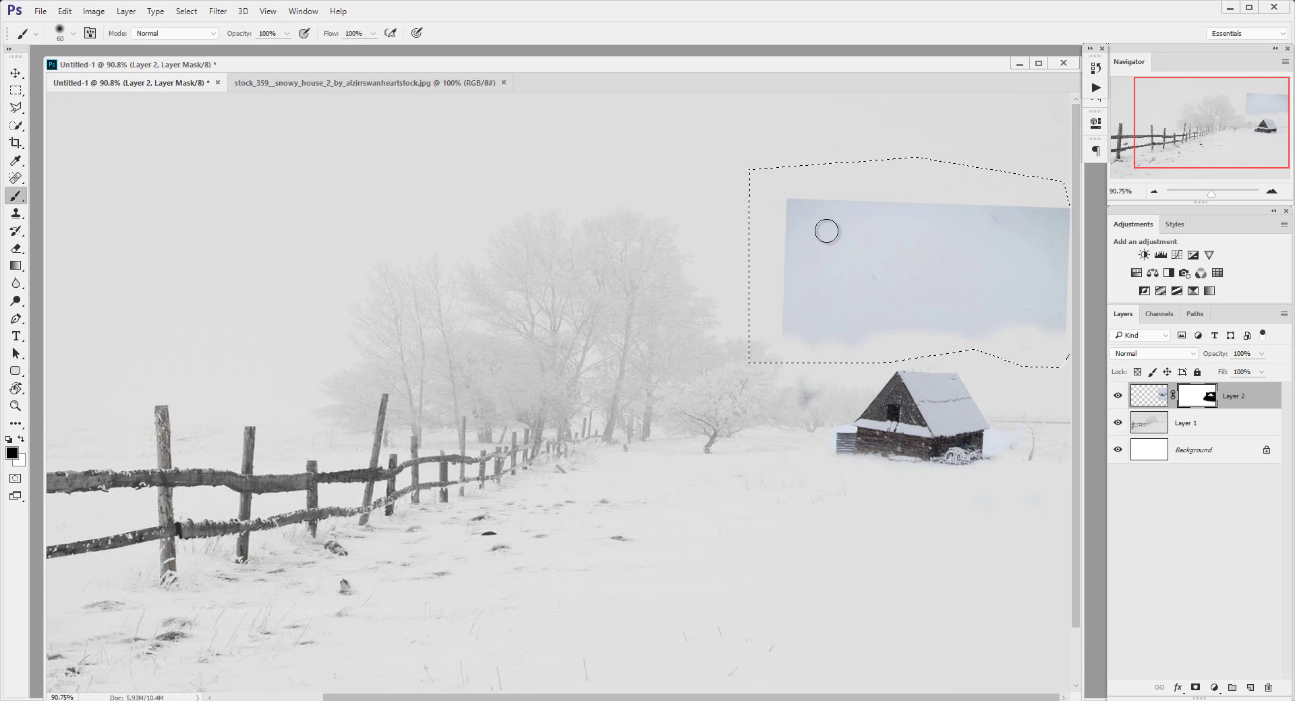
mouse_move(891, 222)
left_mouse_down()
mouse_move(858, 229)
mouse_move(1026, 288)
left_mouse_up()
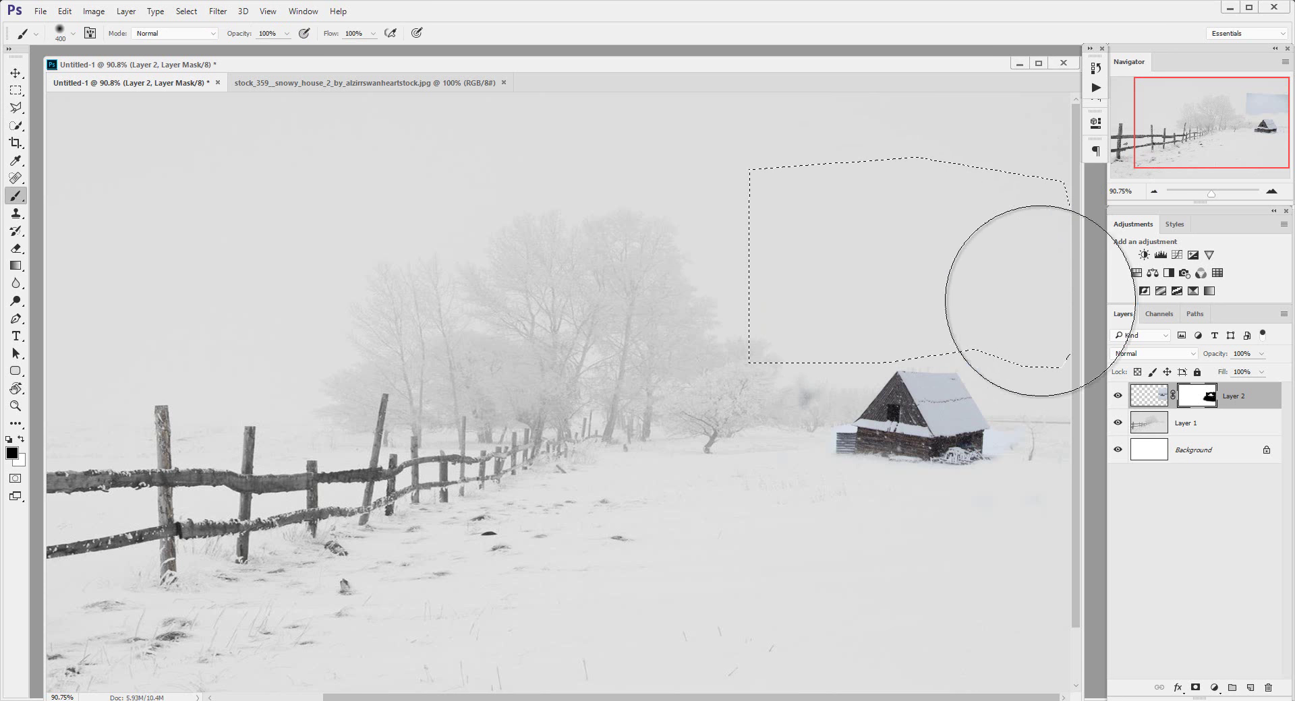
key("bracketright")
Deselect, zoom in on the barn, and toggle Layer 2's visibility to inspect its edges
key("m")
left_click(738, 290)
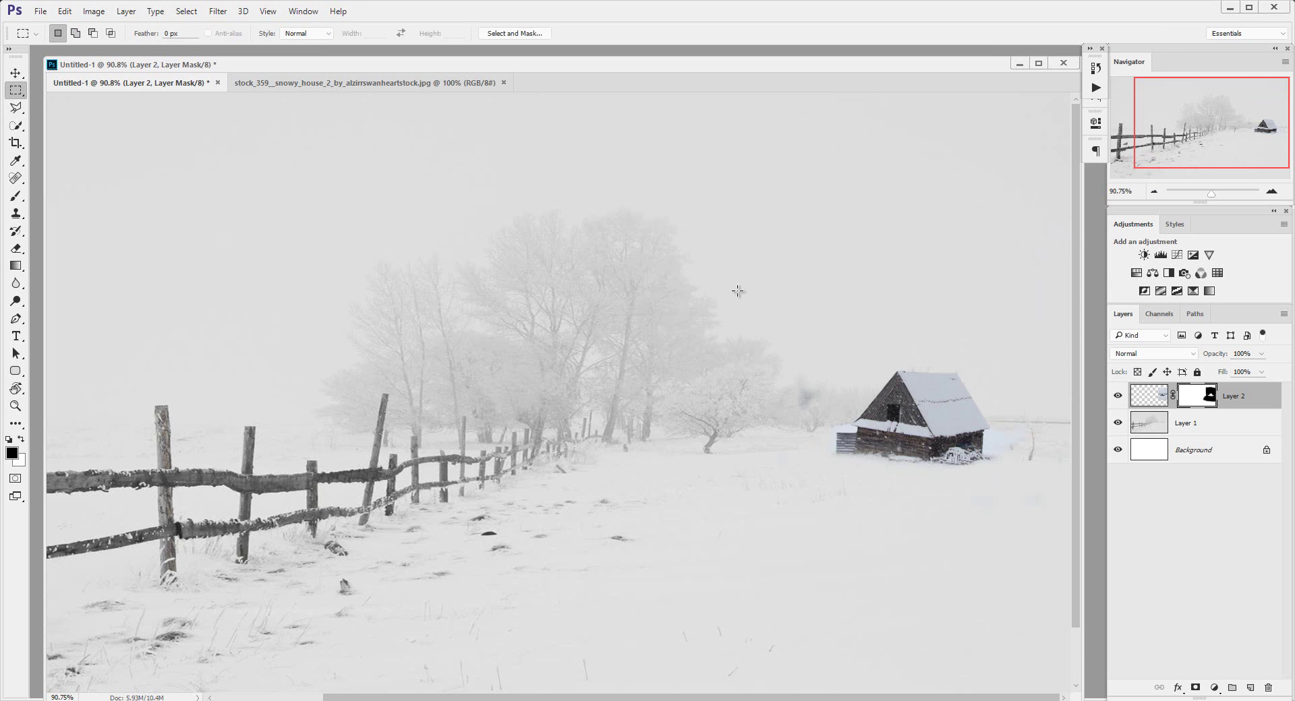
key("z")
left_click(702, 302, "alt")
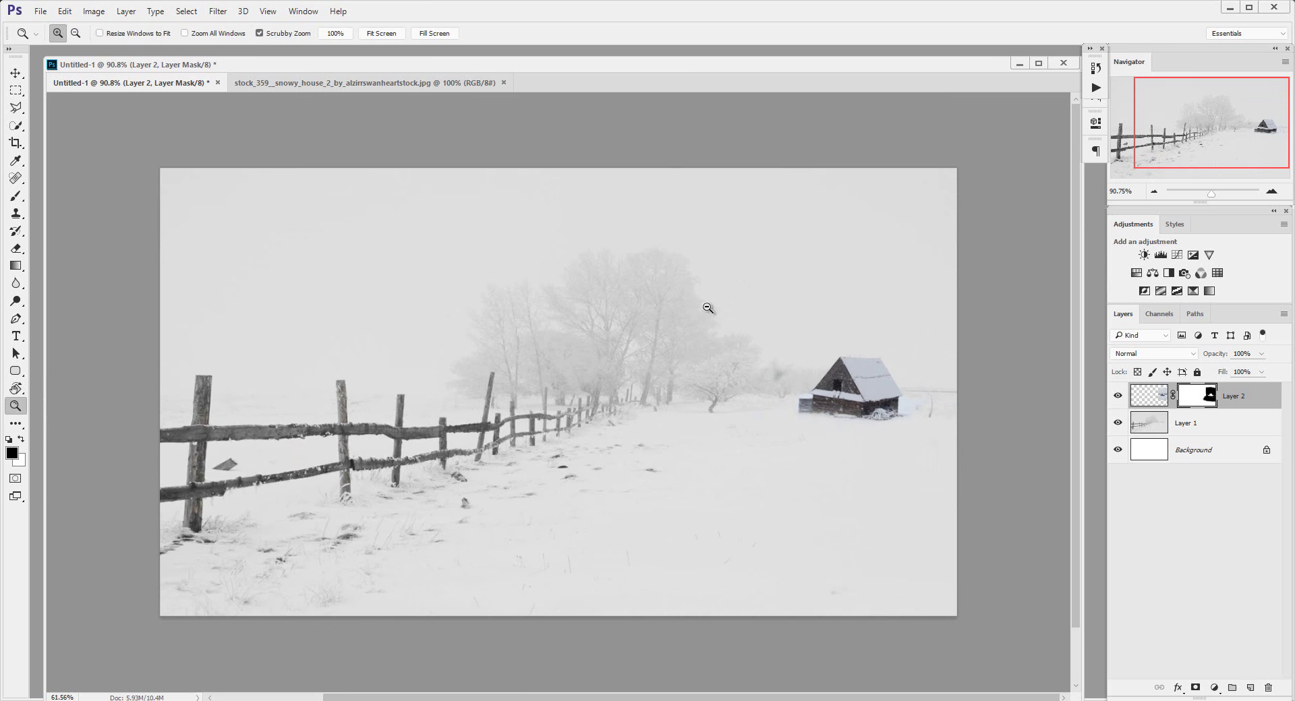
left_click(1116, 397)
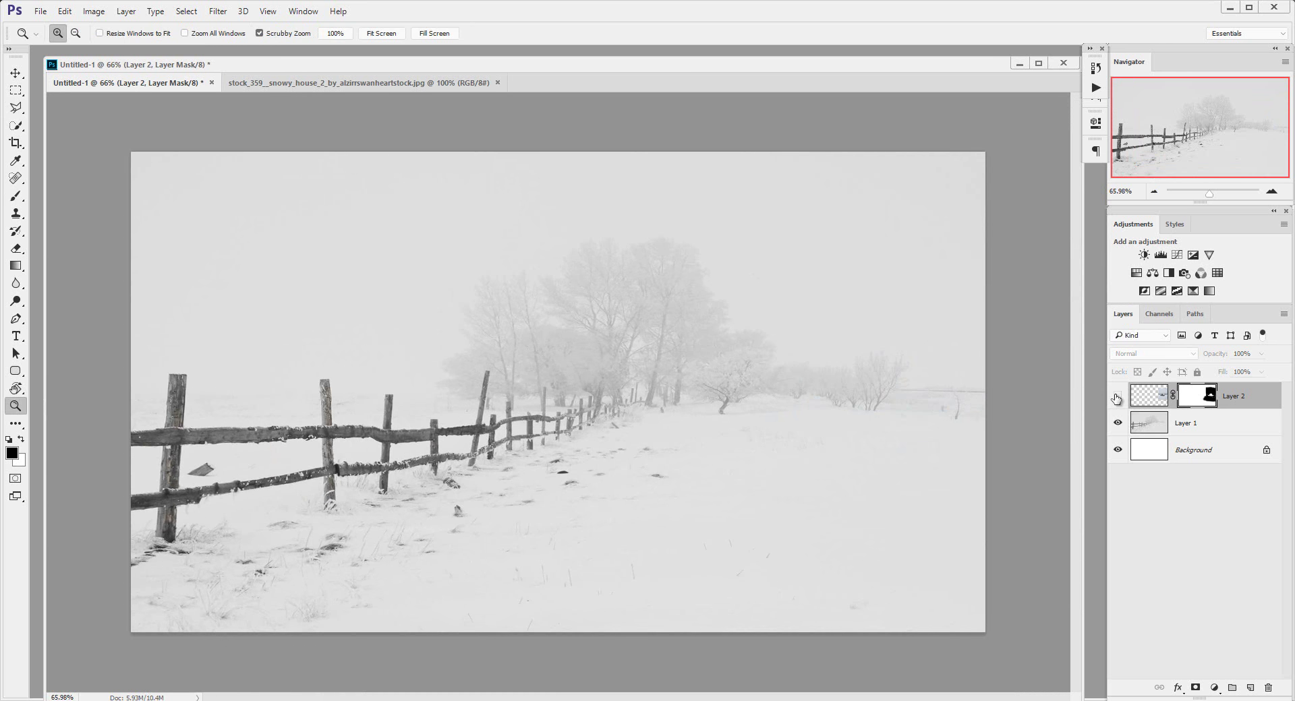
left_click(1116, 397)
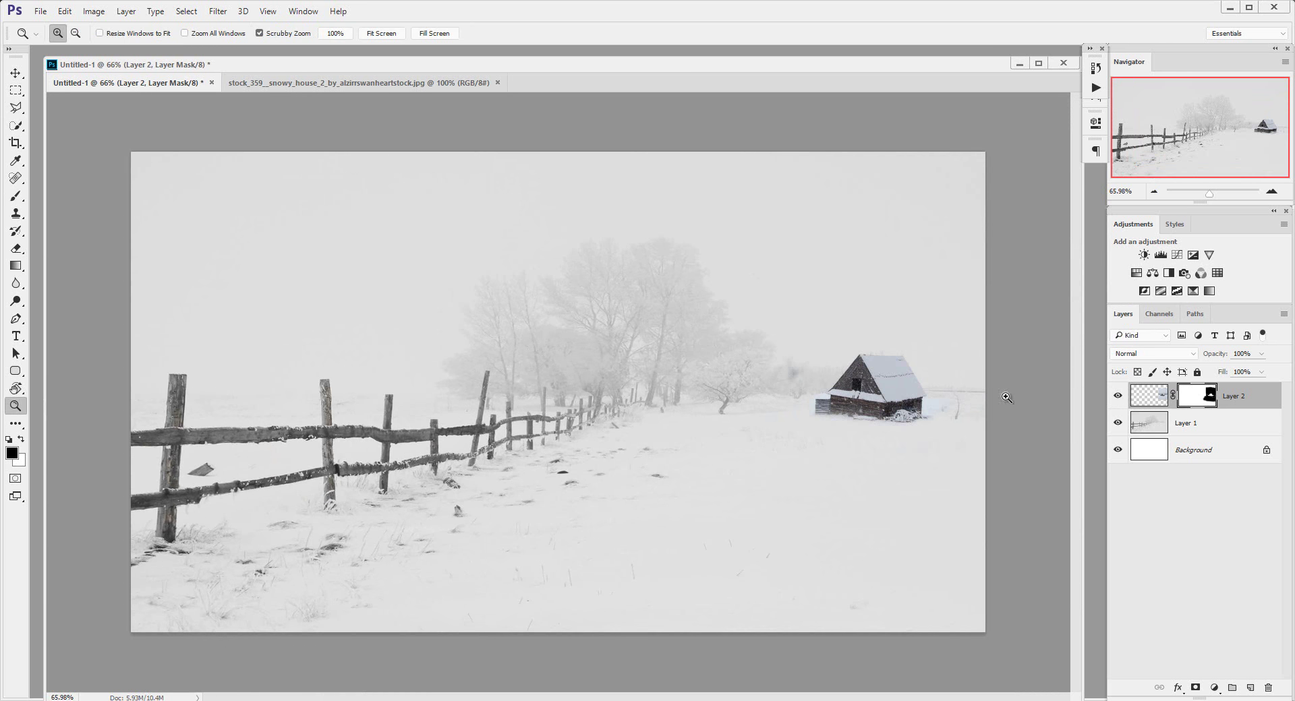
left_click_drag(951, 375, 919, 347)
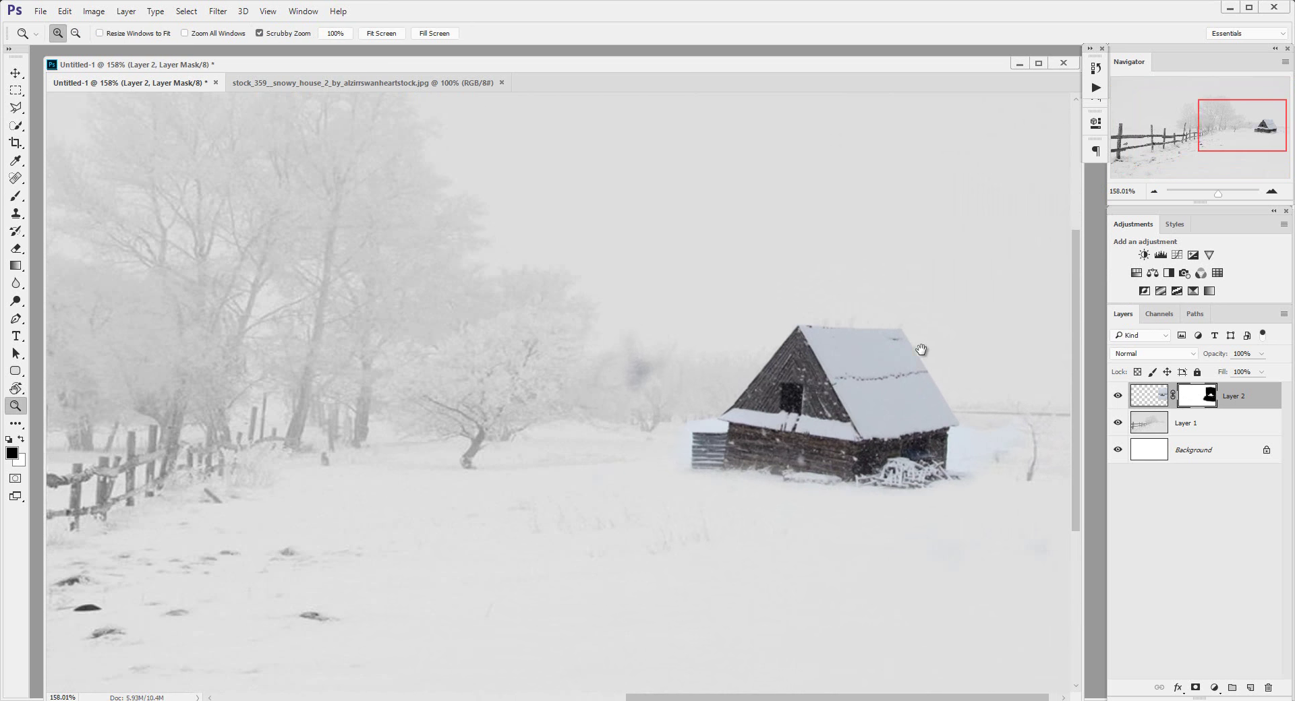
left_click(1116, 397)
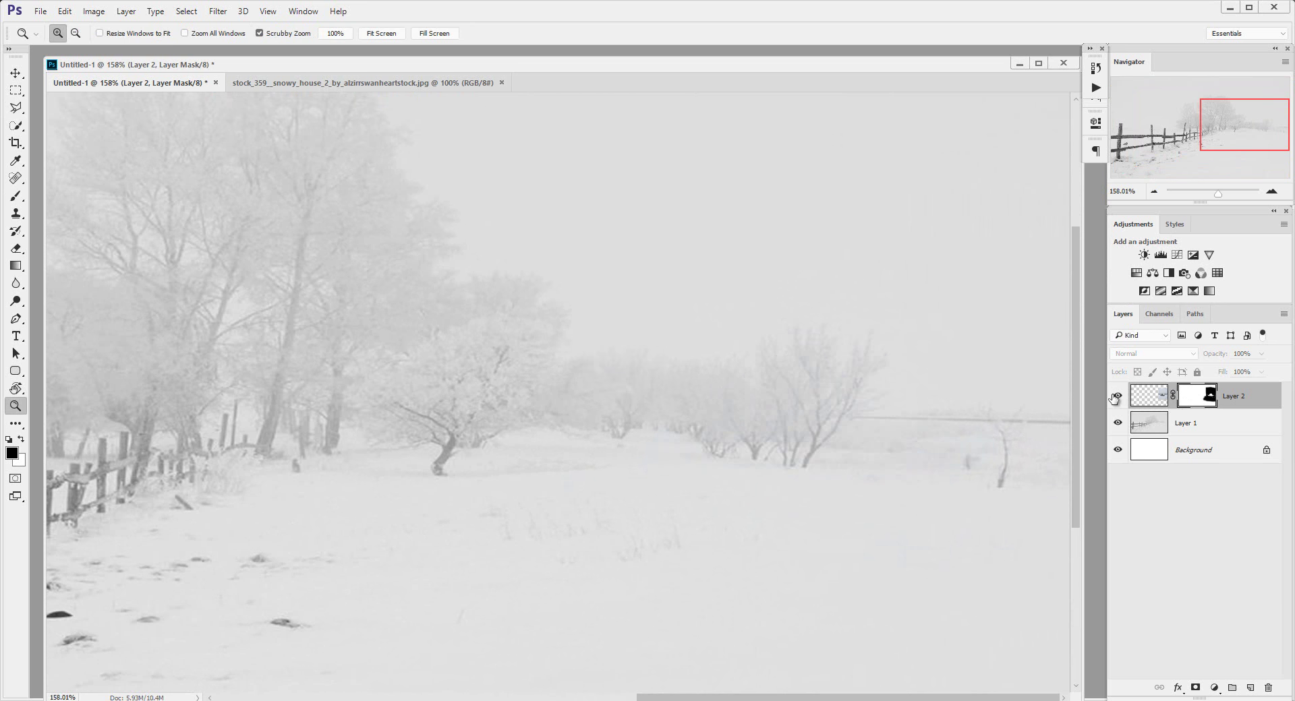
left_click(1117, 397)
left_click(1118, 397)
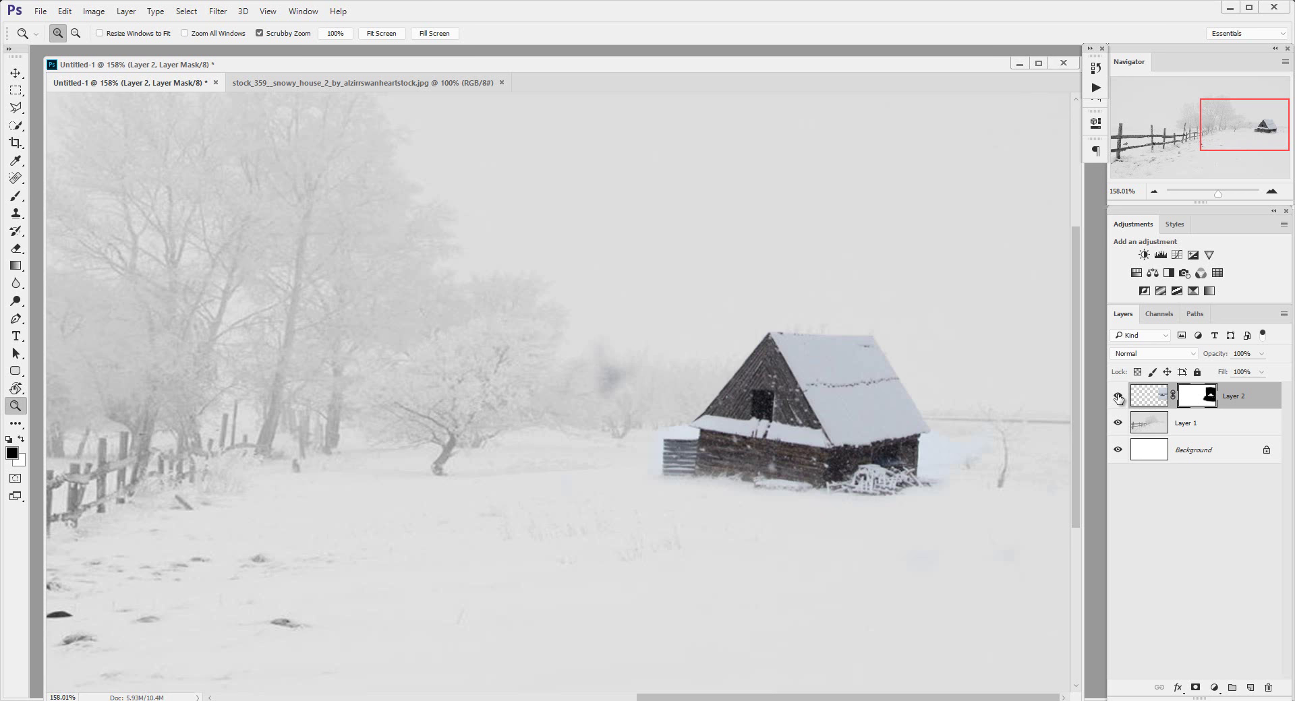
left_click(1118, 397)
left_click(1117, 397)
Paint the dark smudge left of the barn out of the mask with a smaller brush, then zoom out
key("b")
key("bracketleft")
key("bracketleft")
key("bracketleft")
key("bracketleft")
key("bracketleft")
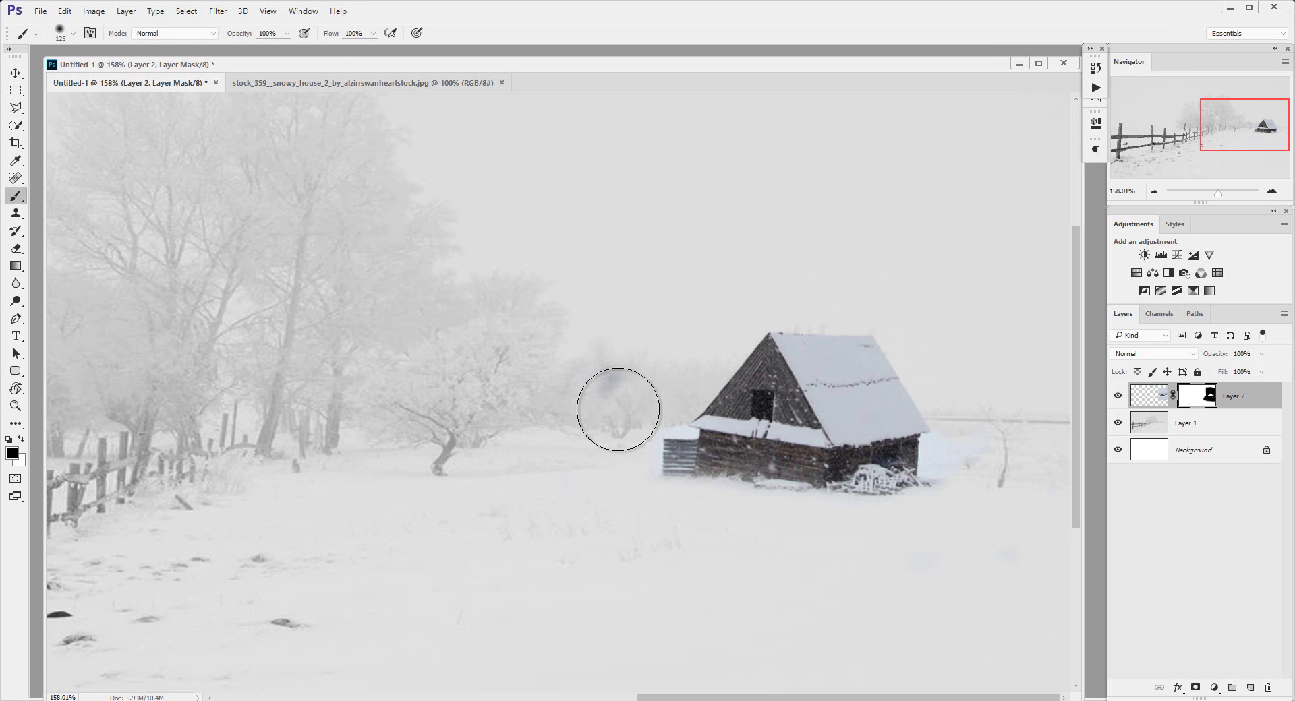
key("bracketleft")
key("bracketleft")
left_click_drag(621, 361, 601, 365)
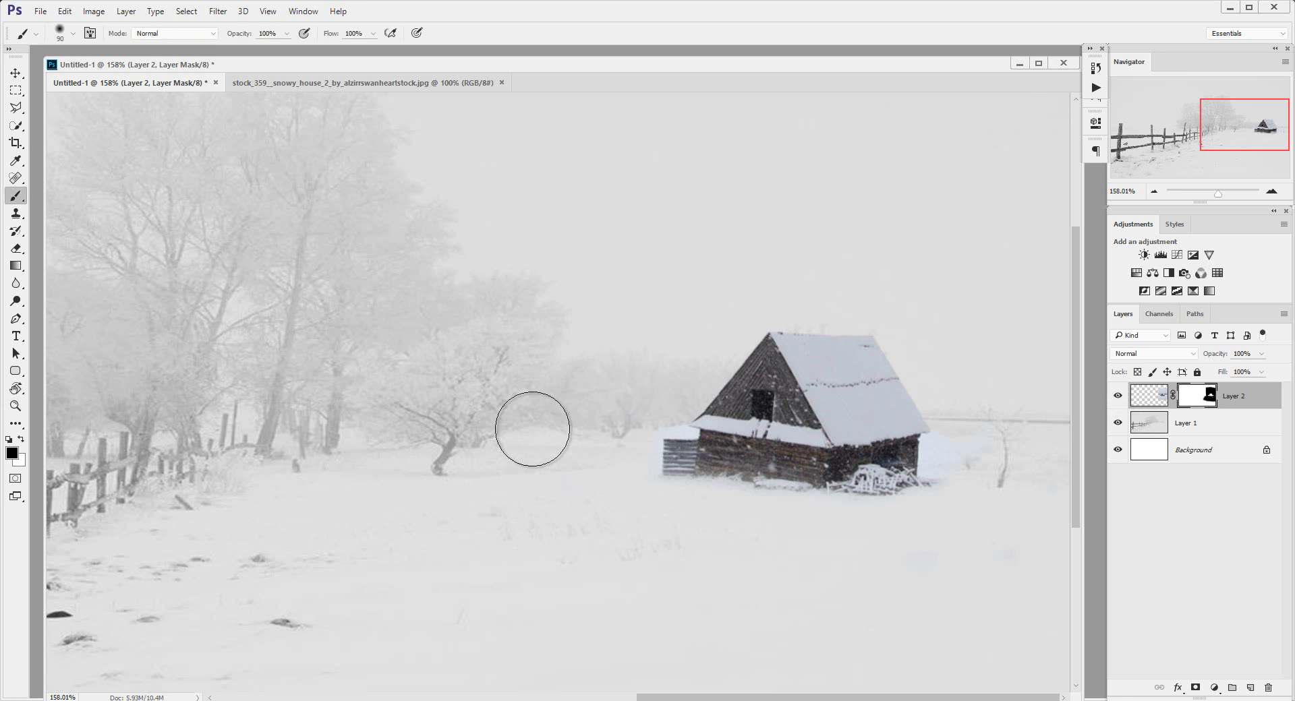
left_click(1118, 396)
left_click(1117, 396)
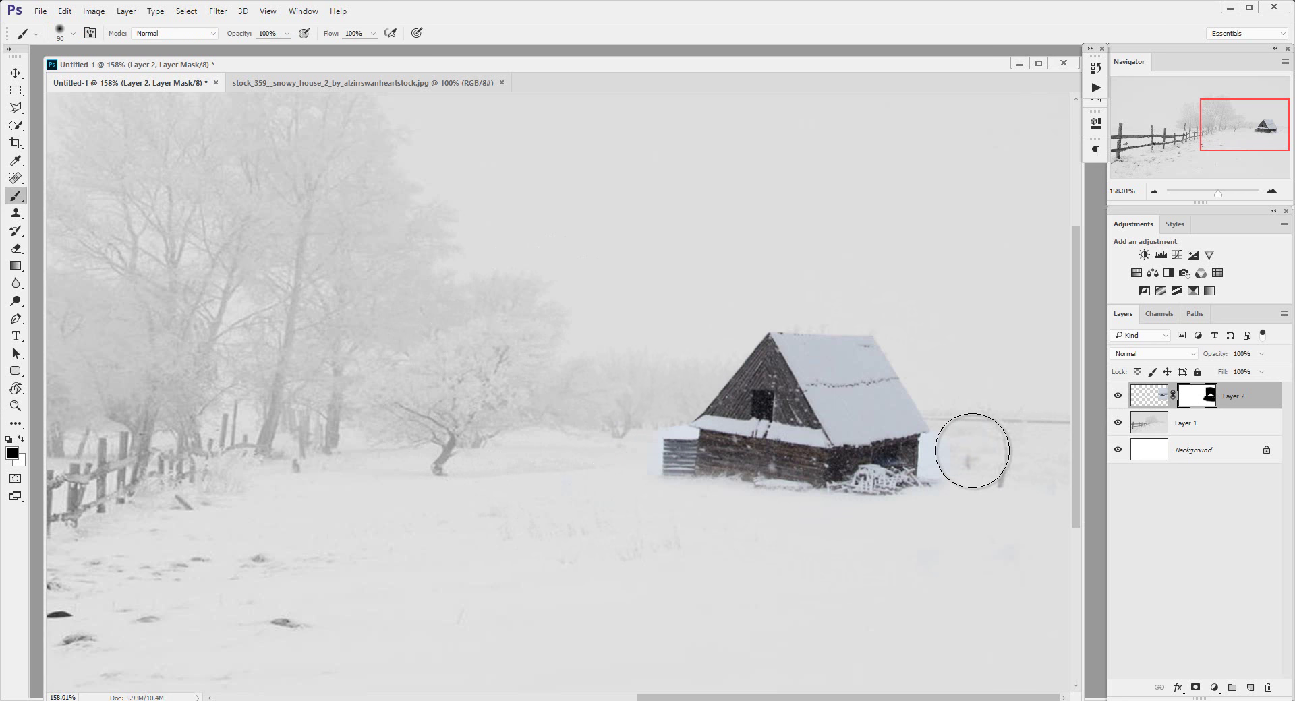
key("bracketleft")
key("bracketleft")
key("bracketleft")
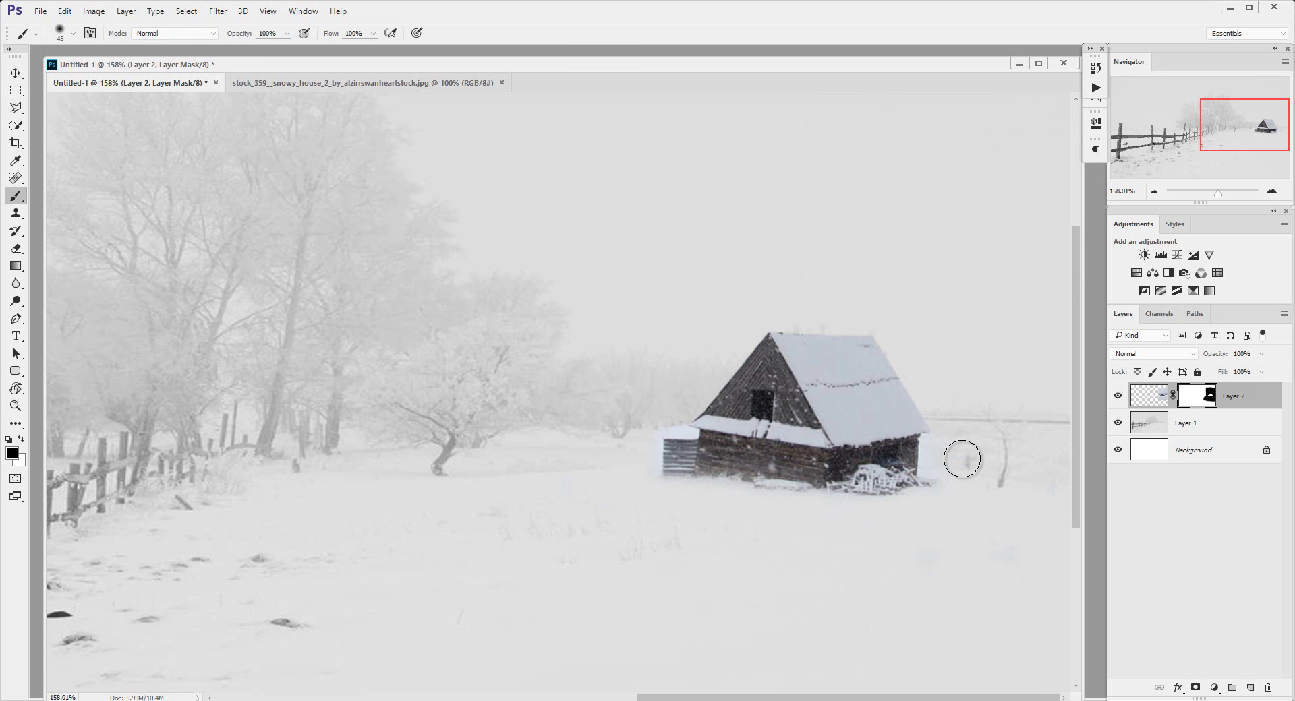
key("bracketleft")
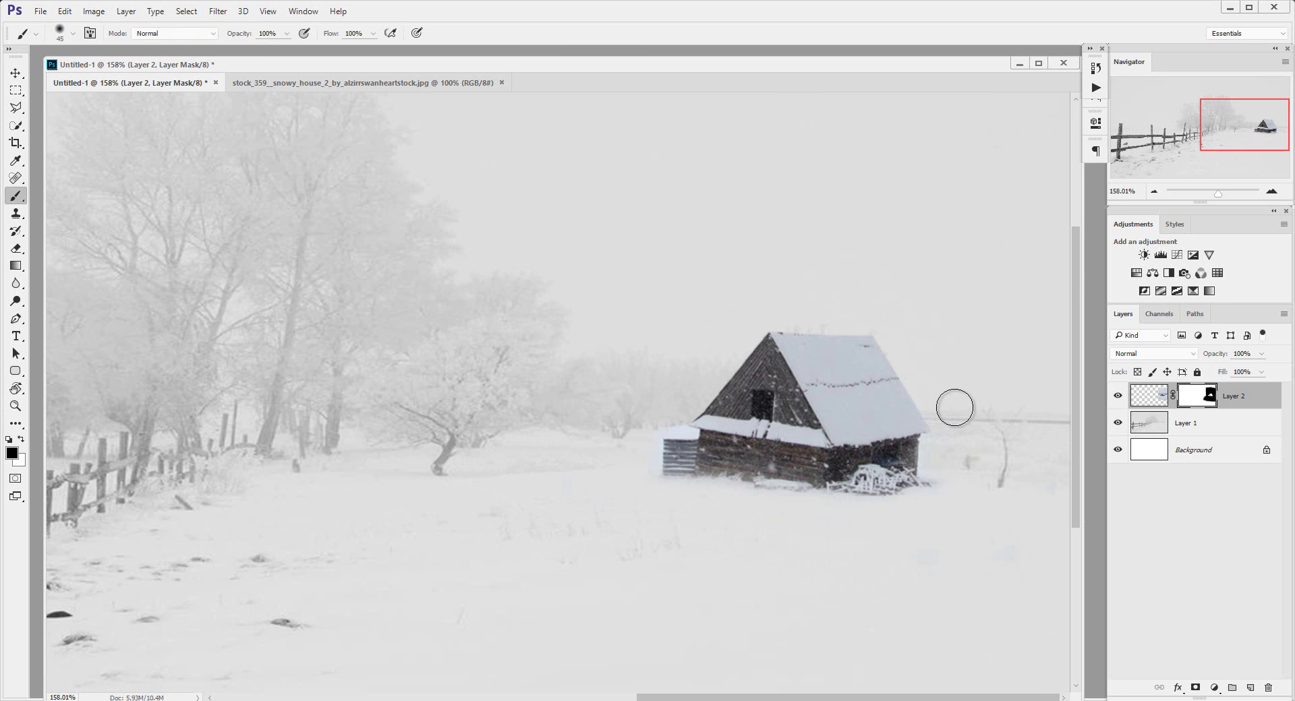
key("z")
left_click_drag(781, 438, 697, 428)
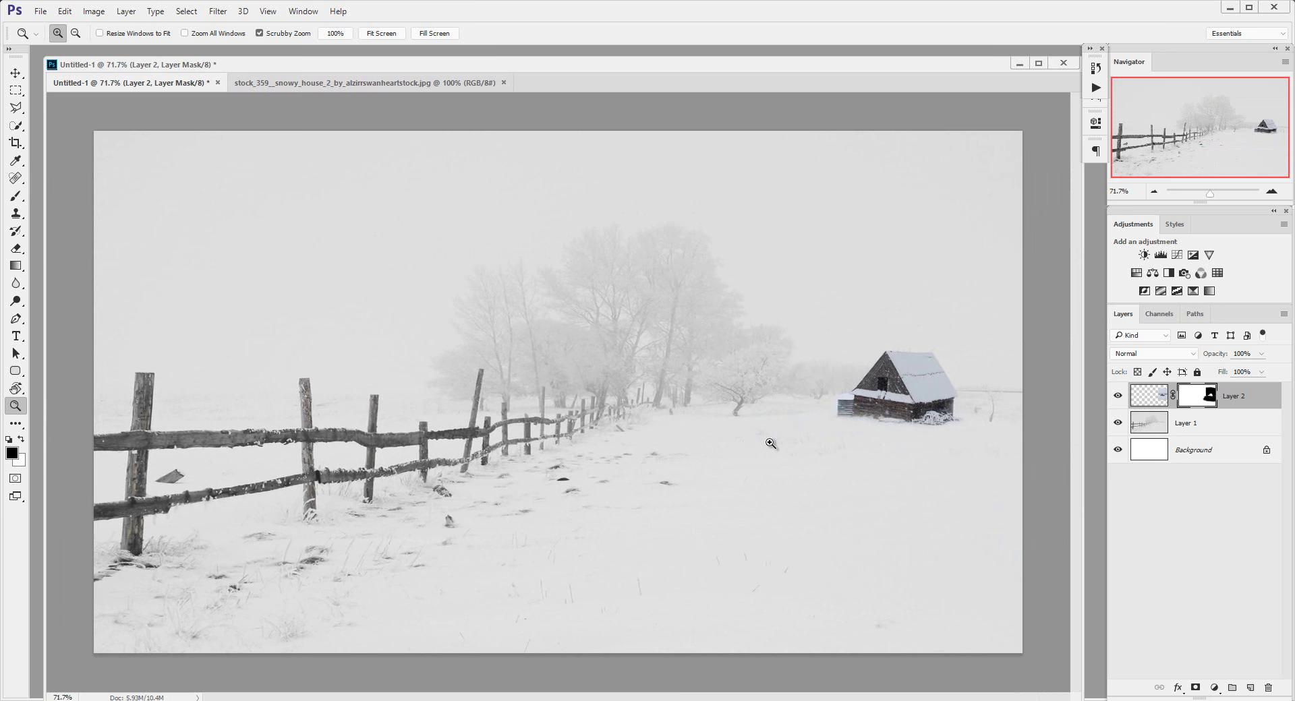
Brighten the barn layer's pixels with Hue/Saturation to match the foggy scene
left_click(1147, 398)
left_click(1117, 397)
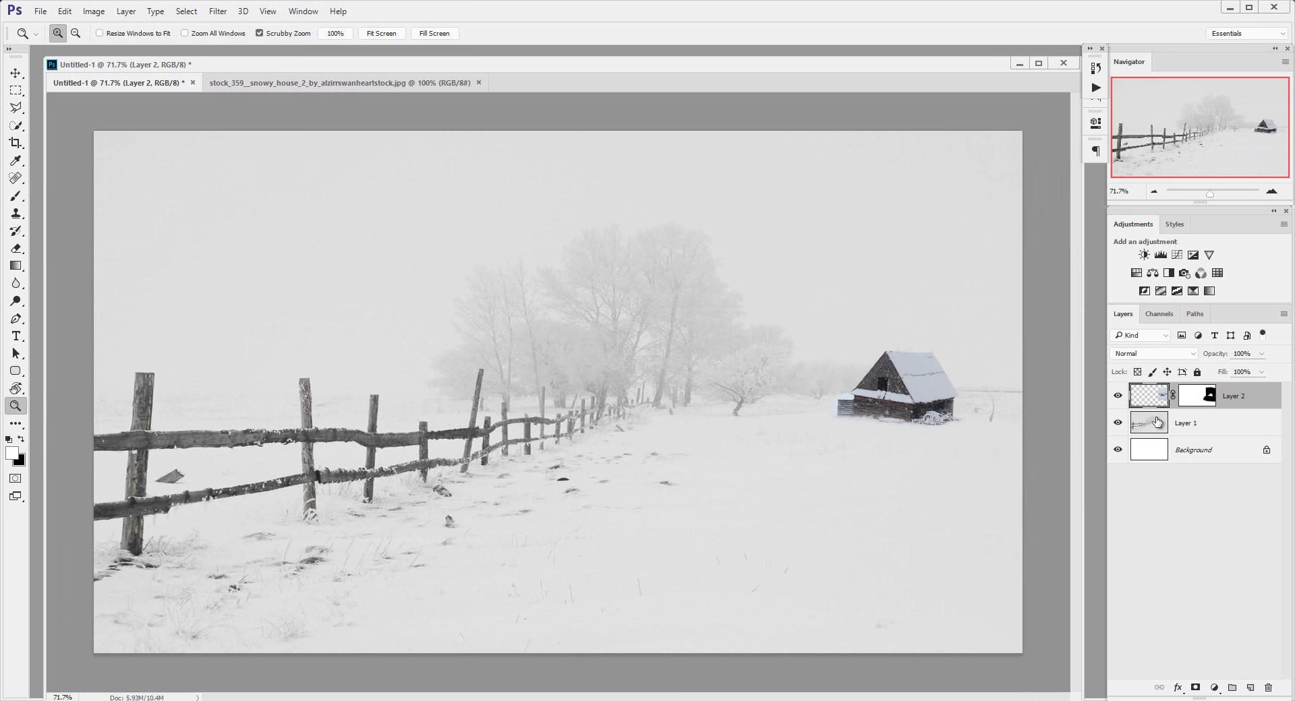
key("ctrl+u")
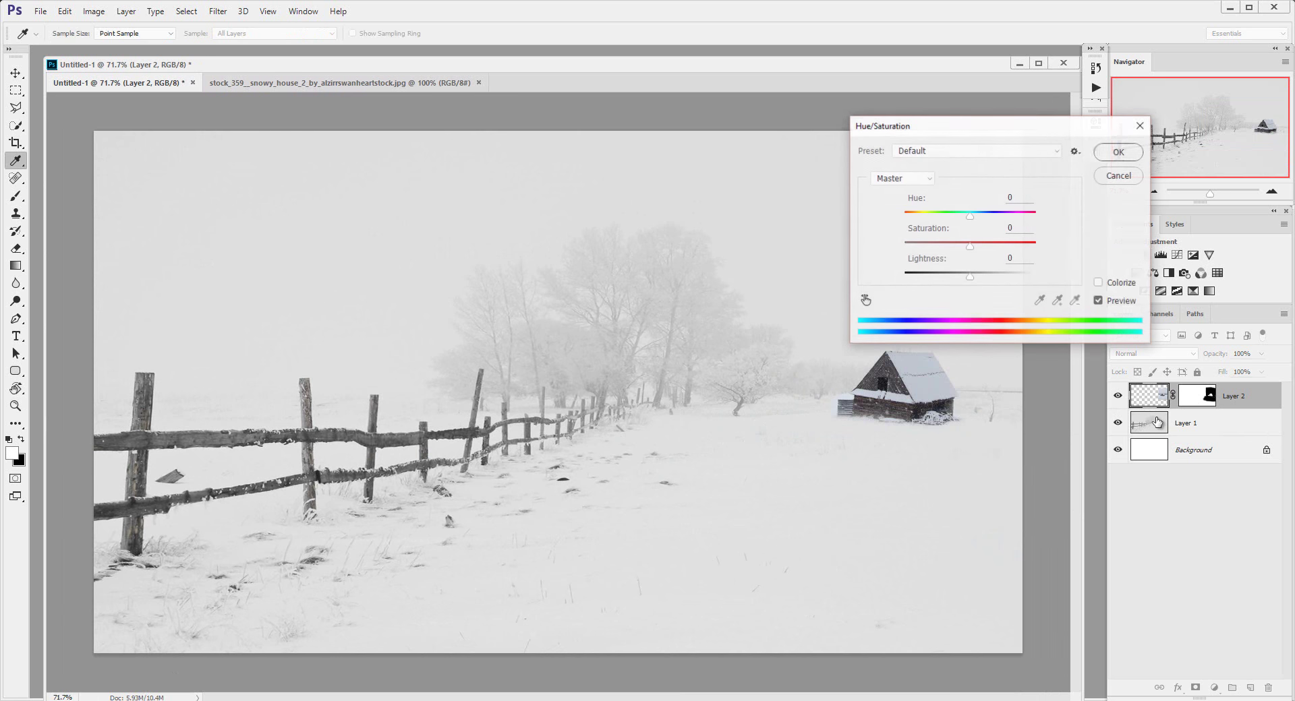
left_click_drag(969, 278, 990, 281)
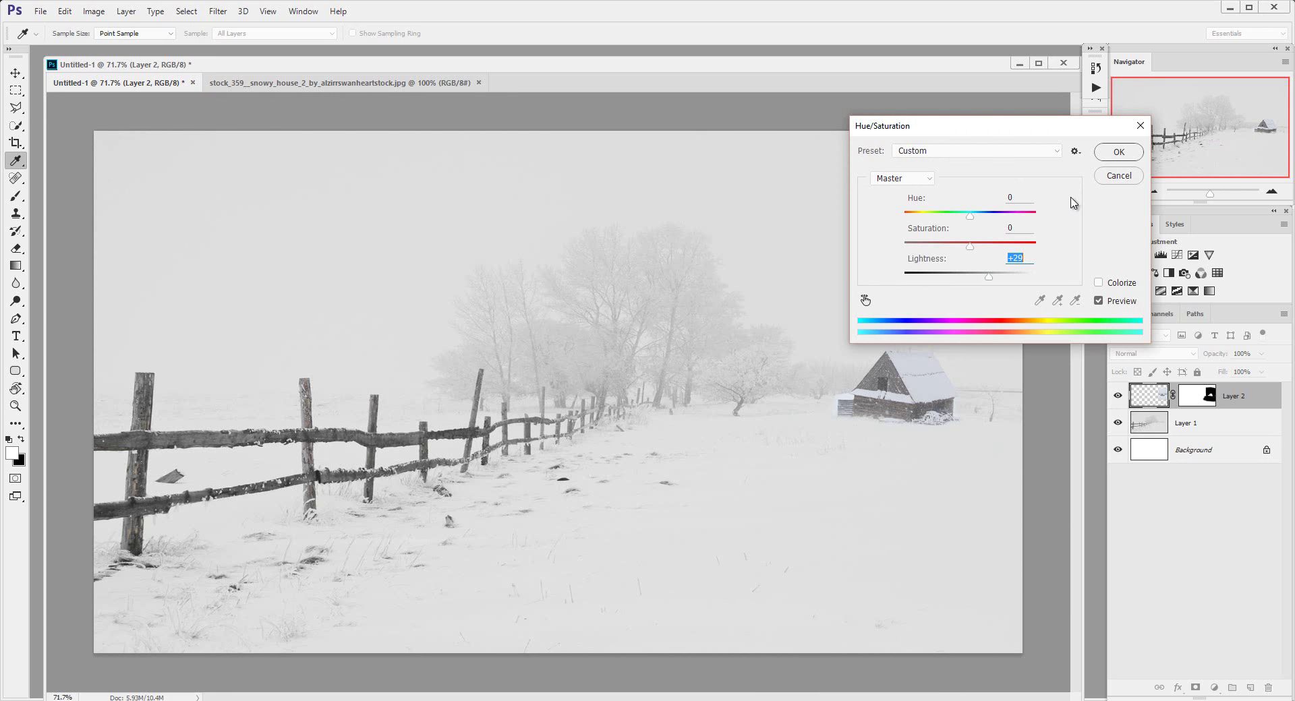
left_click(1118, 152)
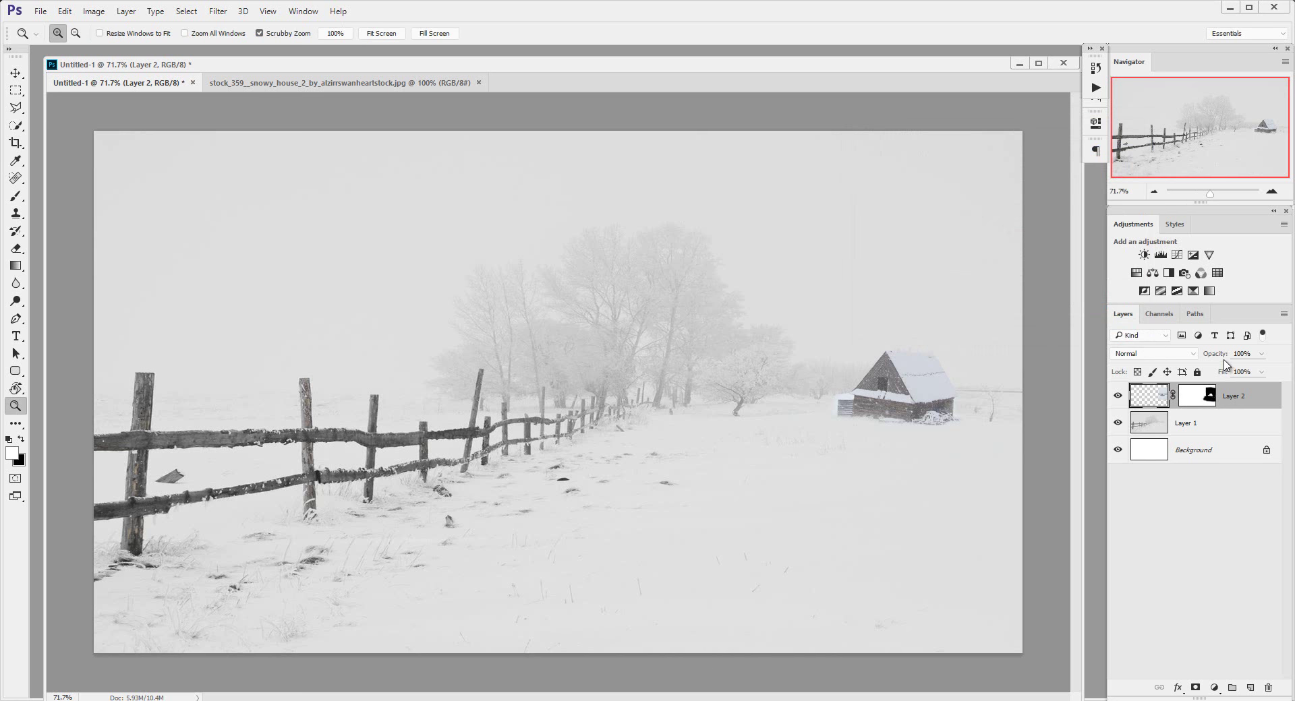
Lower the barn layer to 91% opacity and magnify the view to about 182% on the barn
left_click_drag(1222, 355, 1218, 356)
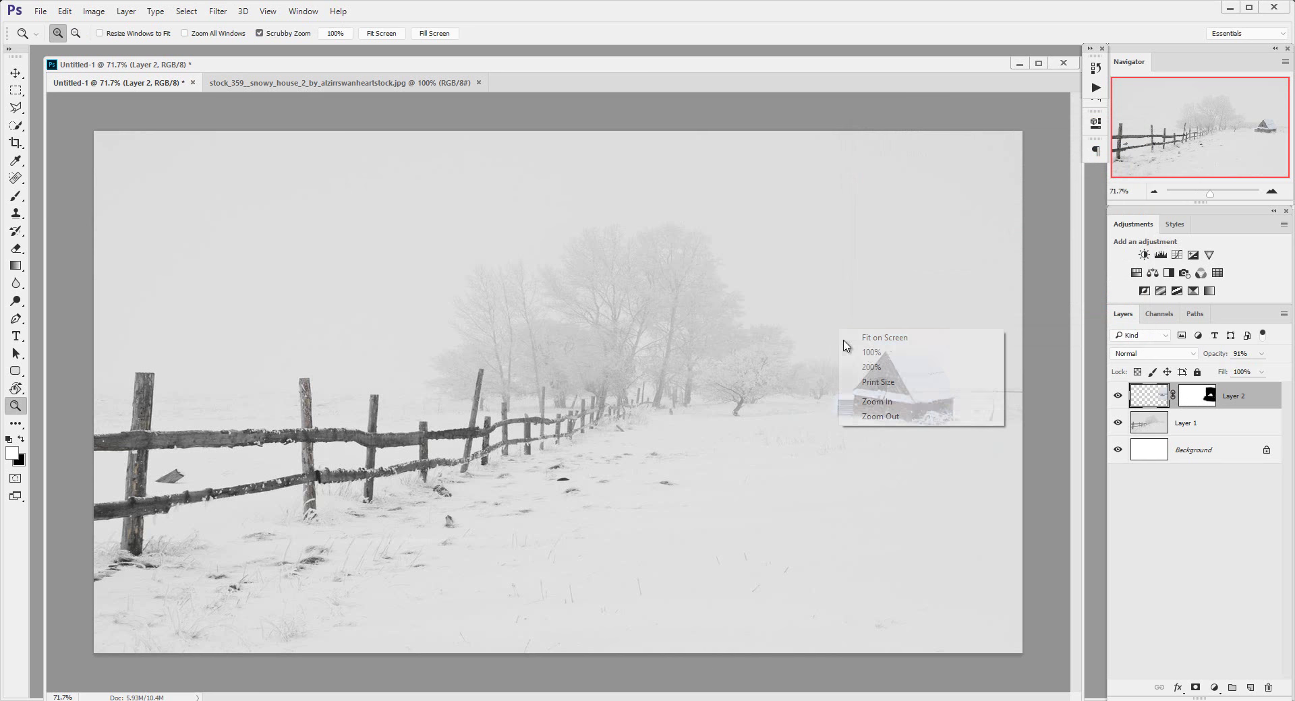
left_click(727, 369)
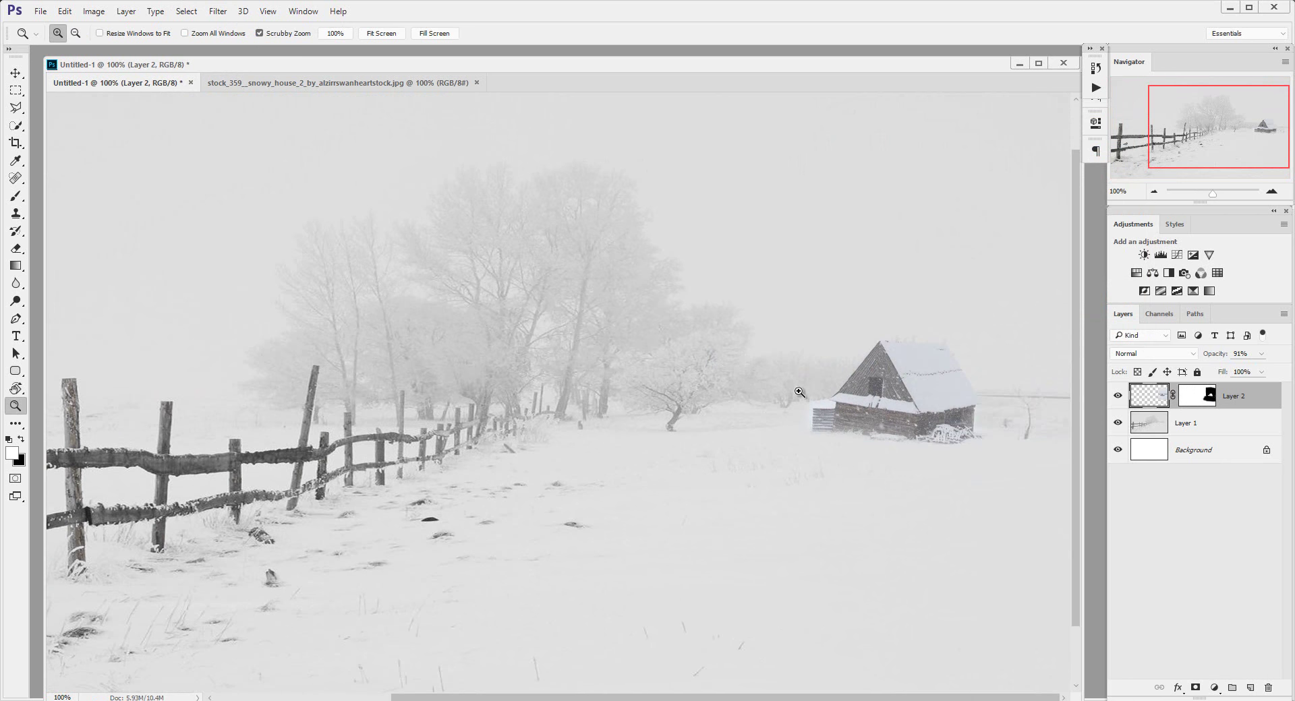
left_click_drag(872, 398, 796, 392)
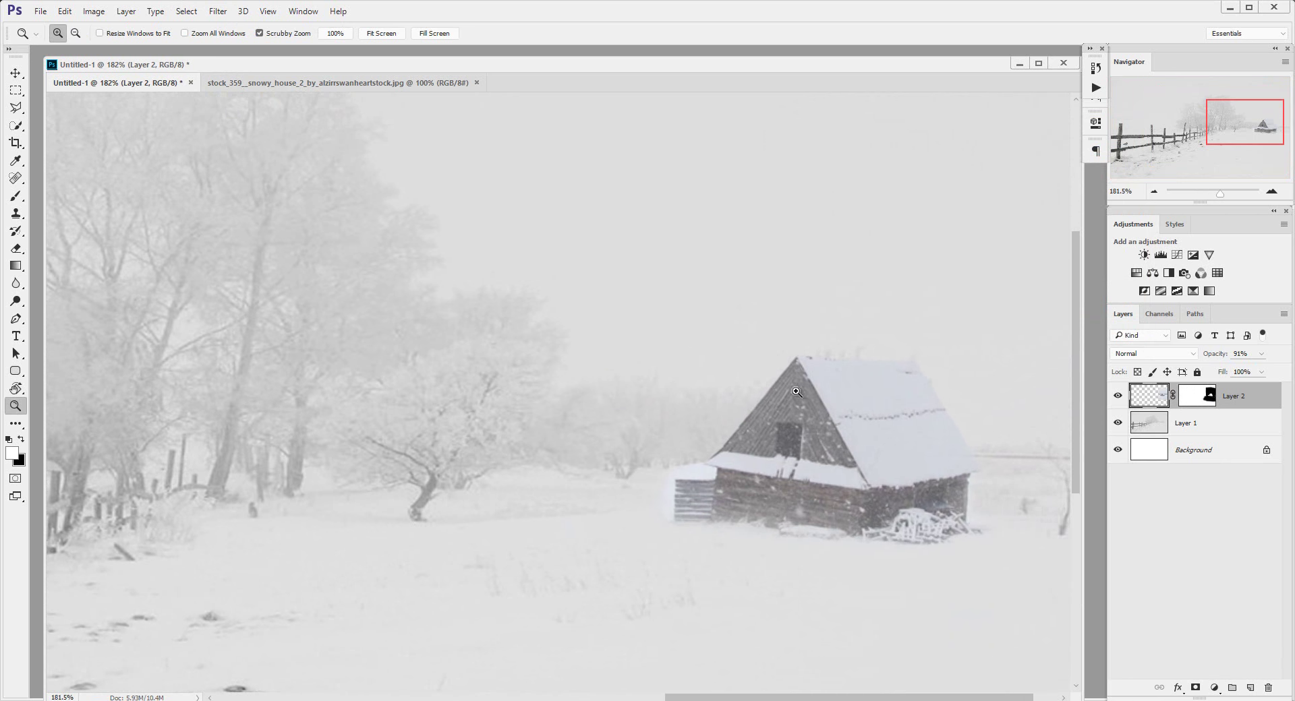
left_click(220, 12)
mouse_move(299, 160)
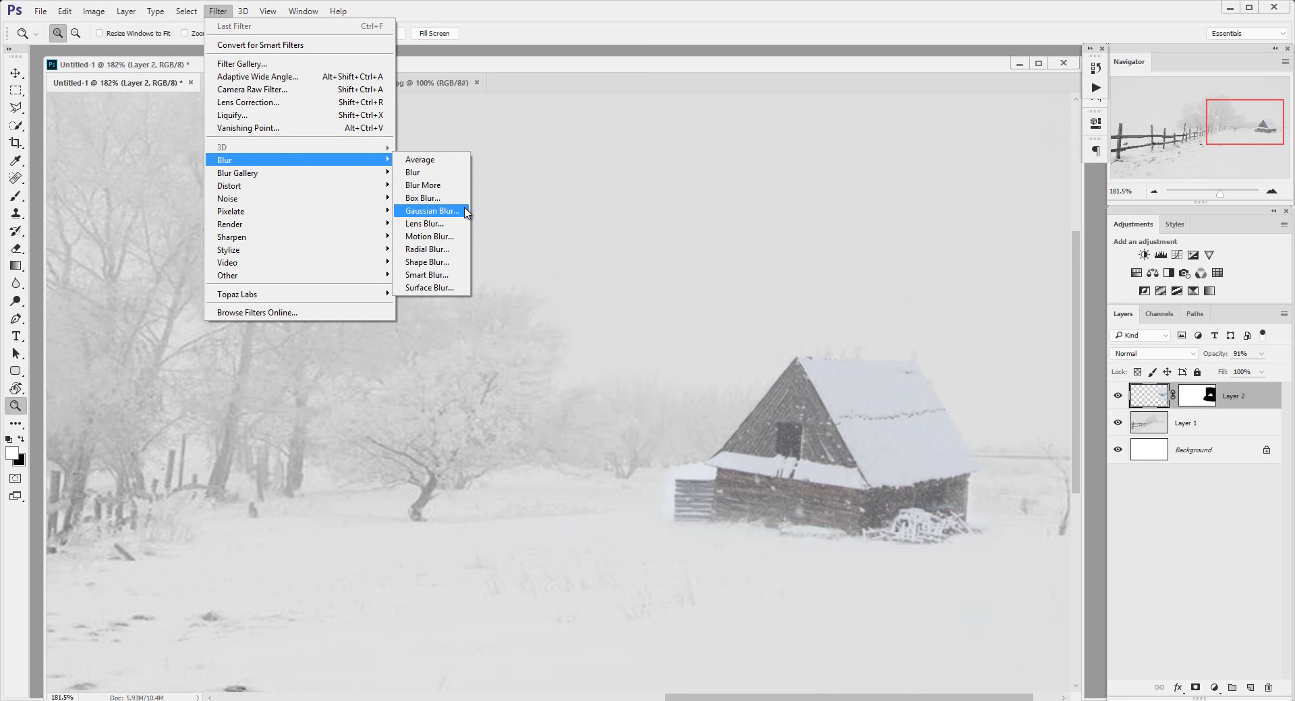
Apply a 0.2-pixel Gaussian Blur to the barn layer and return the view to 100%
left_click(432, 211)
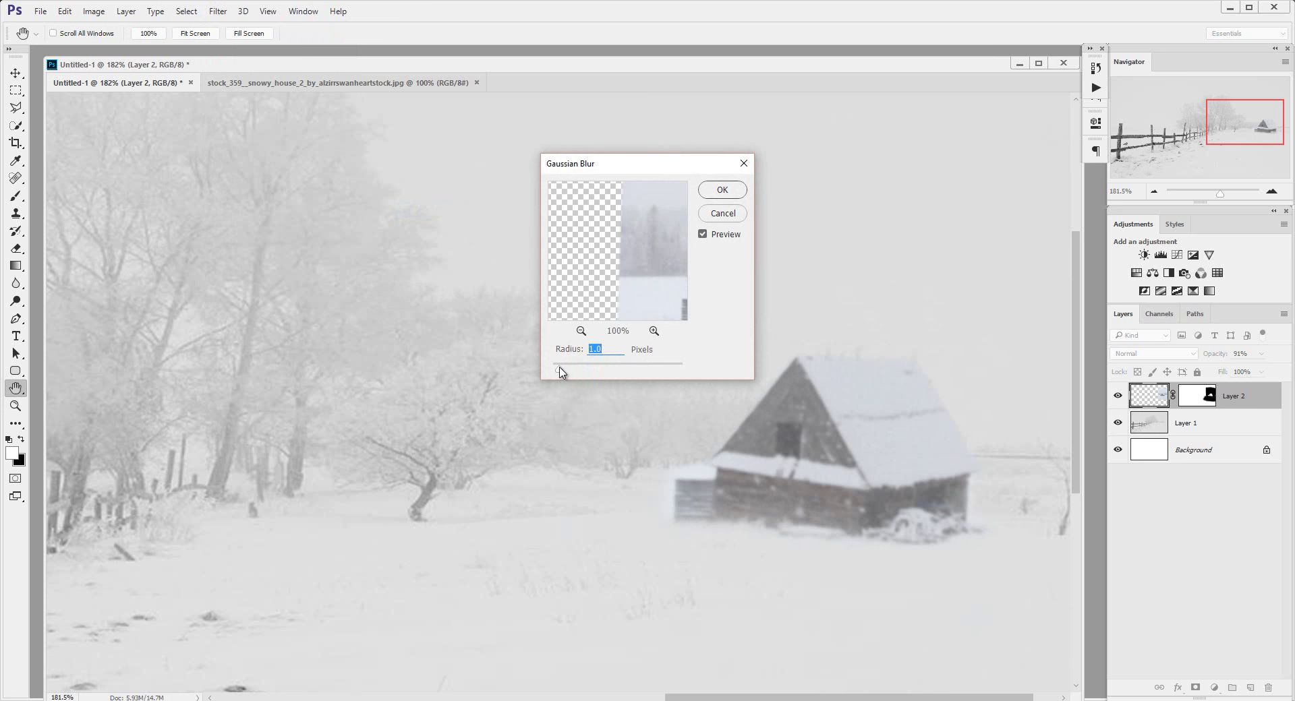
left_click_drag(558, 367, 553, 372)
key("Return")
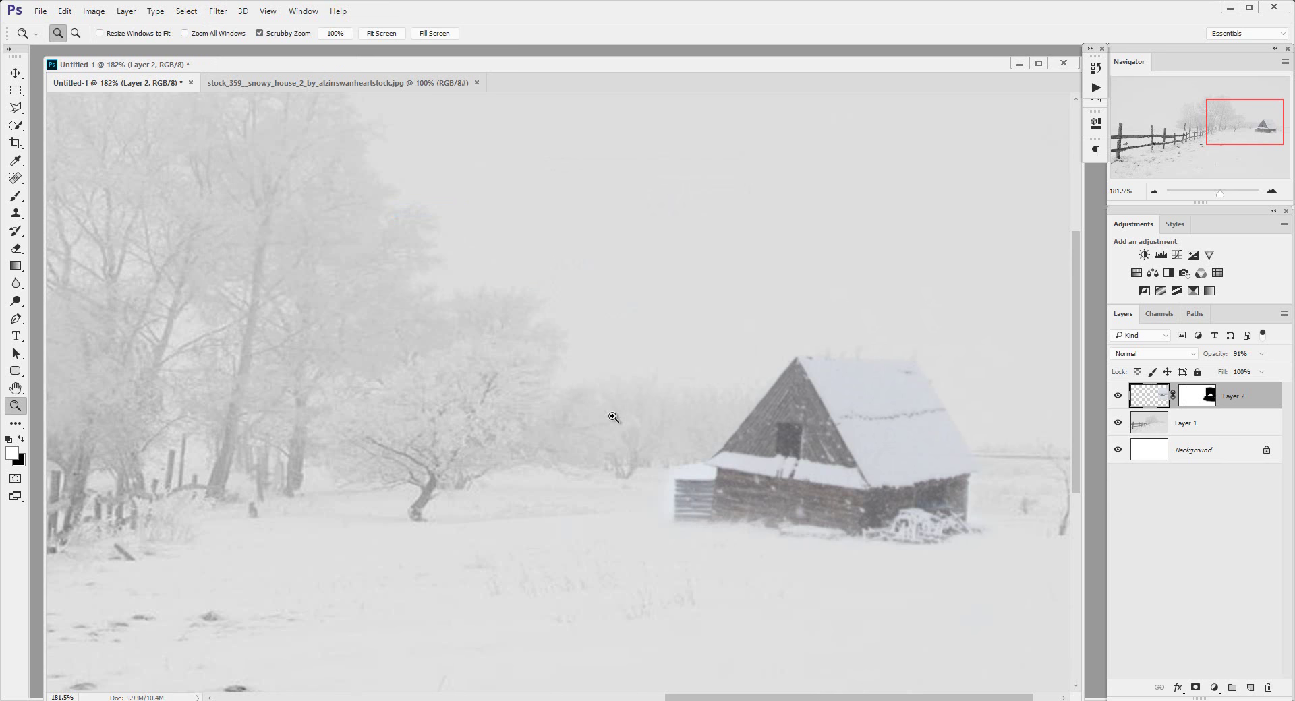
right_click(692, 424)
left_click(708, 447)
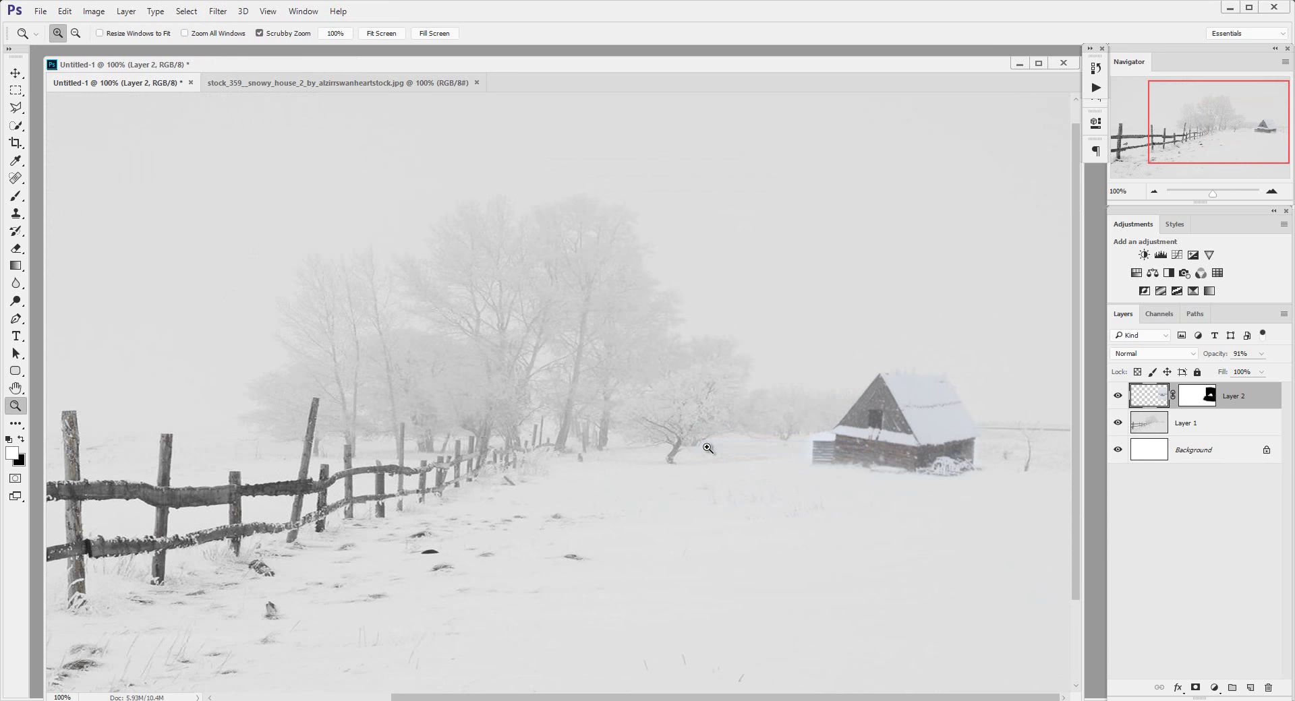
Scale the barn layer to about 95% and shift it slightly up-left
left_click_drag(708, 447, 698, 466)
left_click_drag(716, 468, 845, 467)
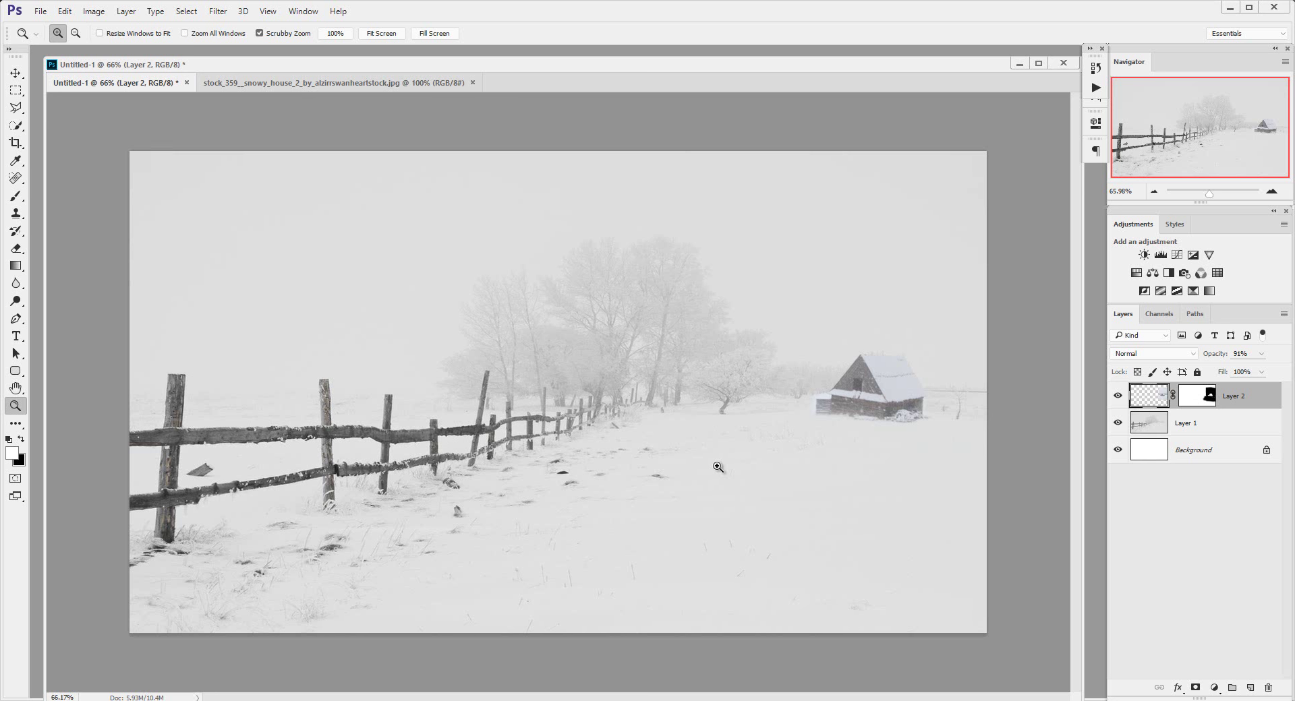
key("ctrl+t")
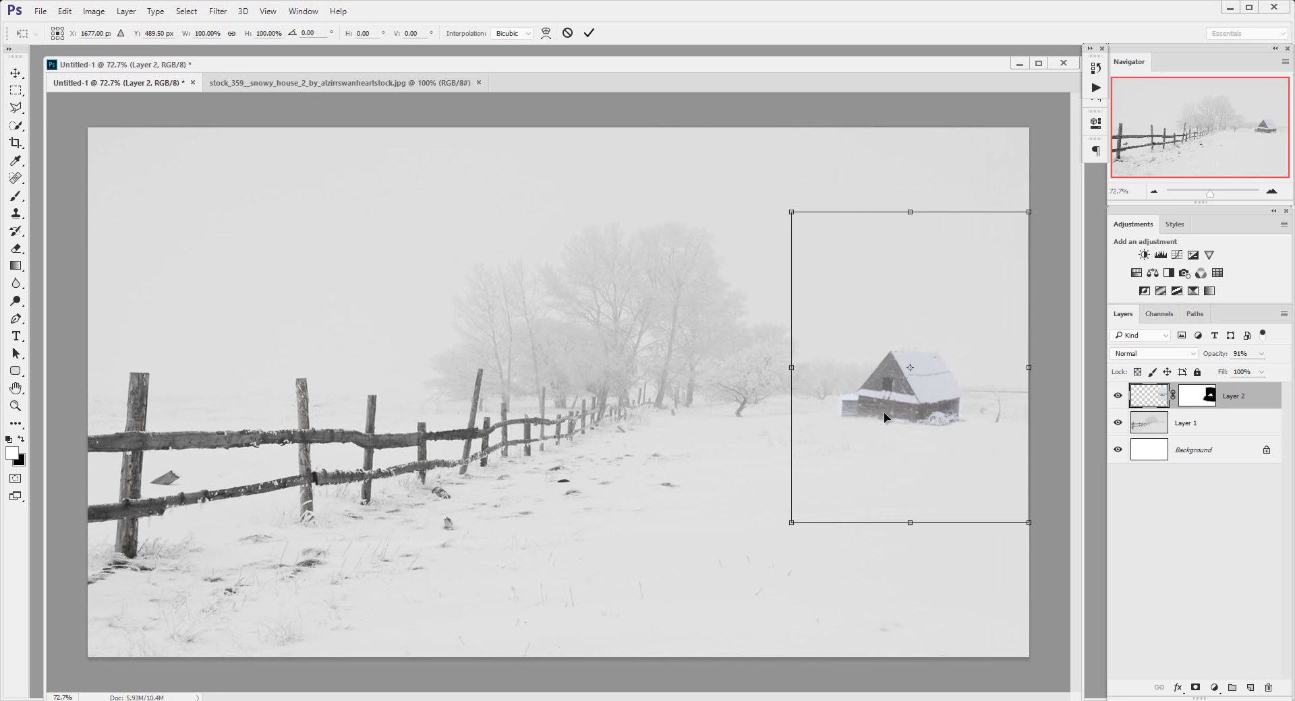
left_click_drag(790, 214, 807, 233)
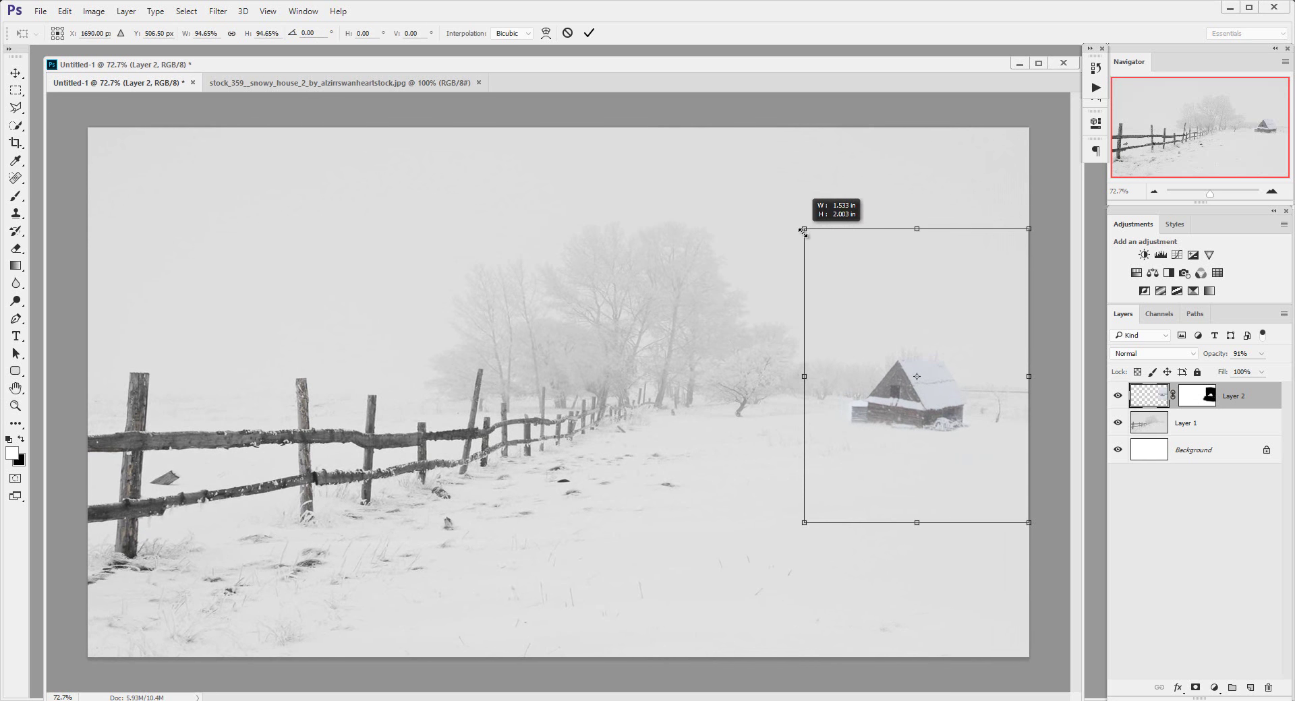
key("Return")
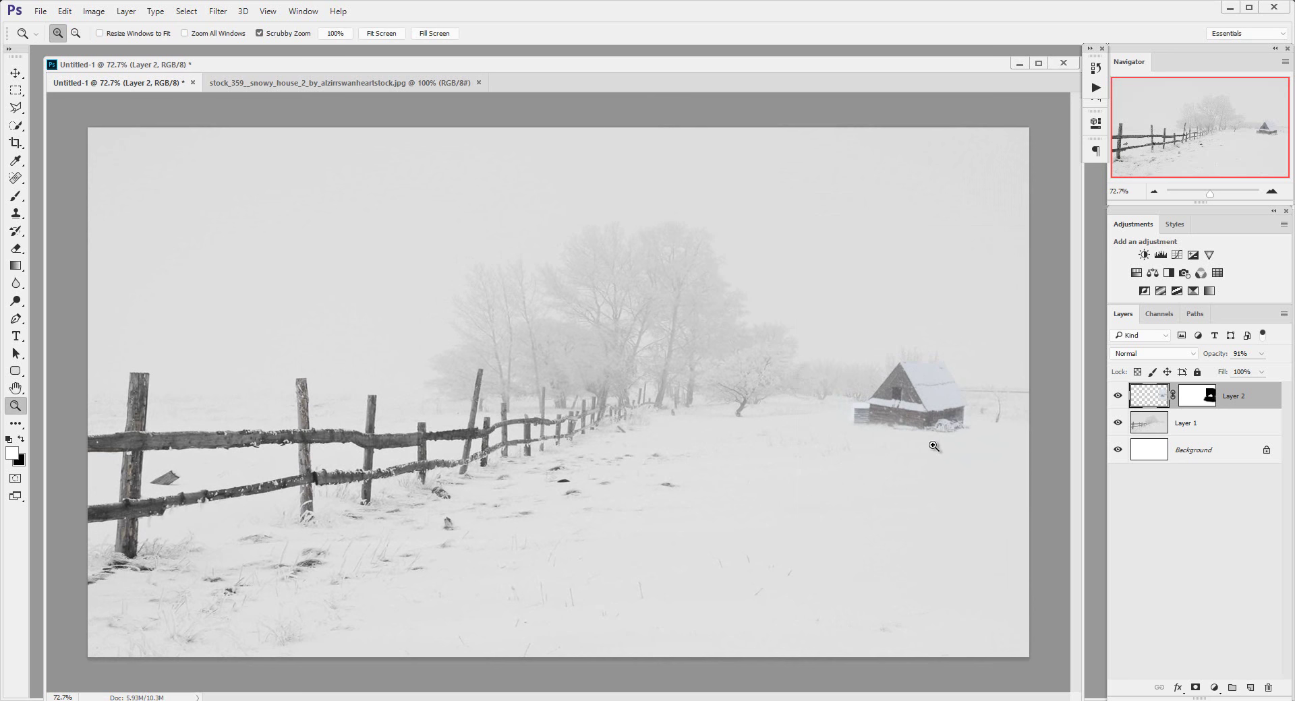
key("v")
left_click_drag(937, 431, 927, 419)
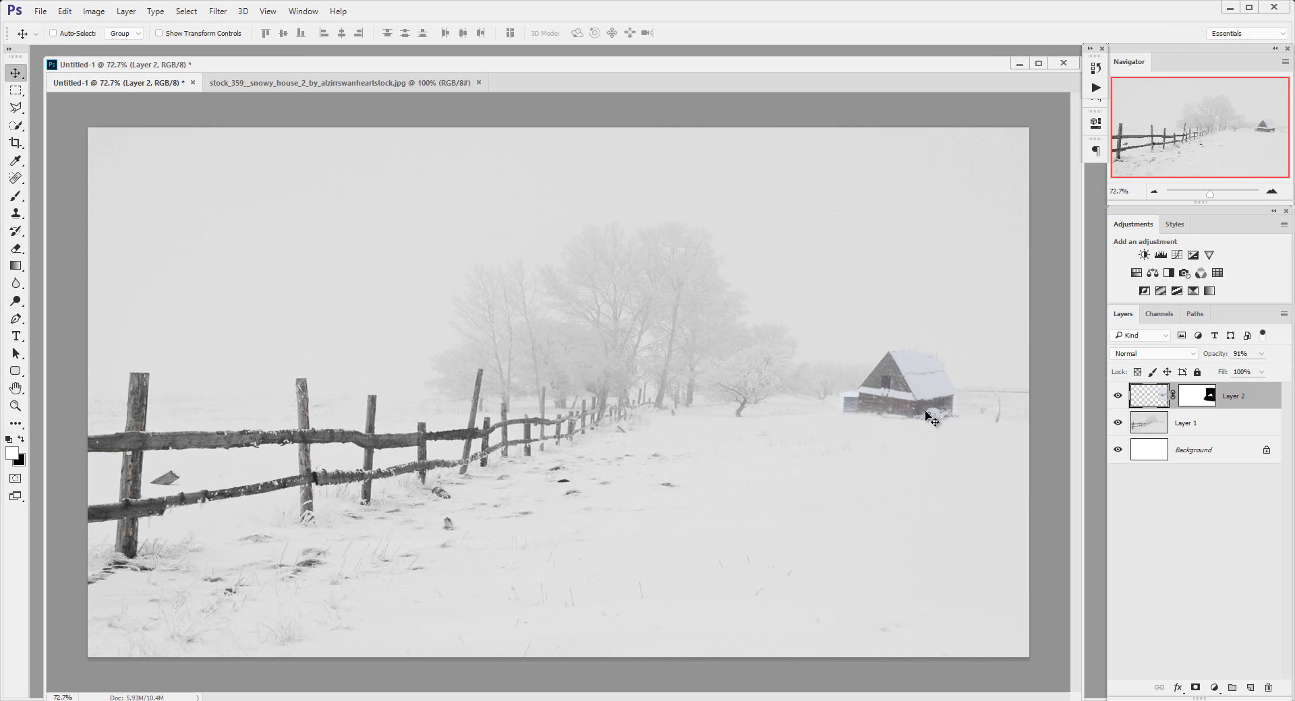
Adjust the view magnification and close the snowy house source image
key("z")
left_click_drag(864, 471, 792, 443)
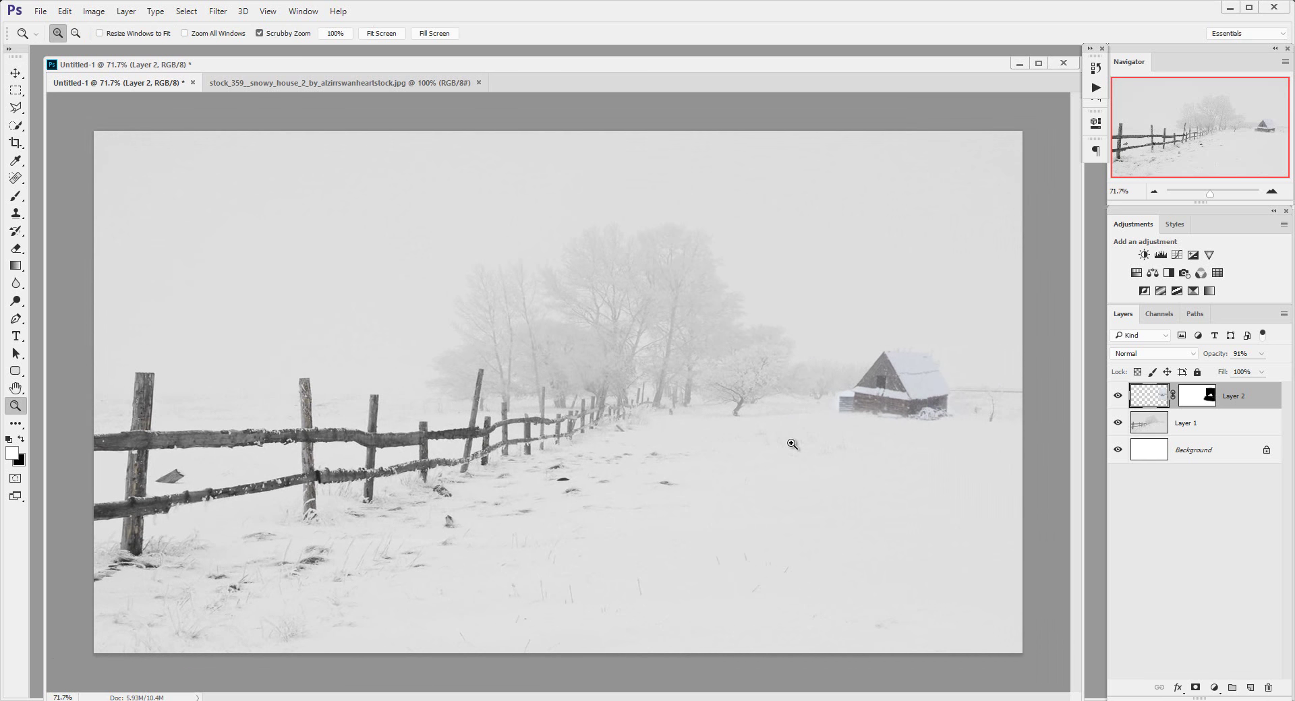
key("v")
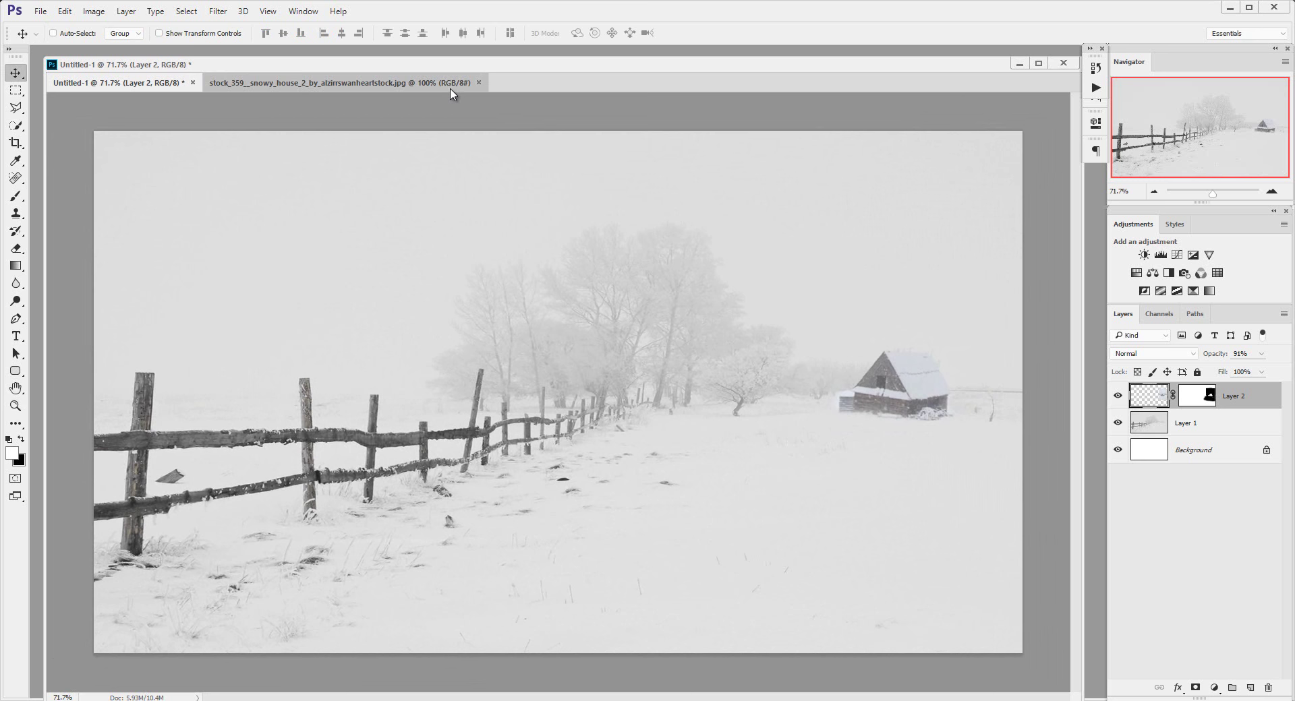
left_click(451, 85)
left_click(479, 83)
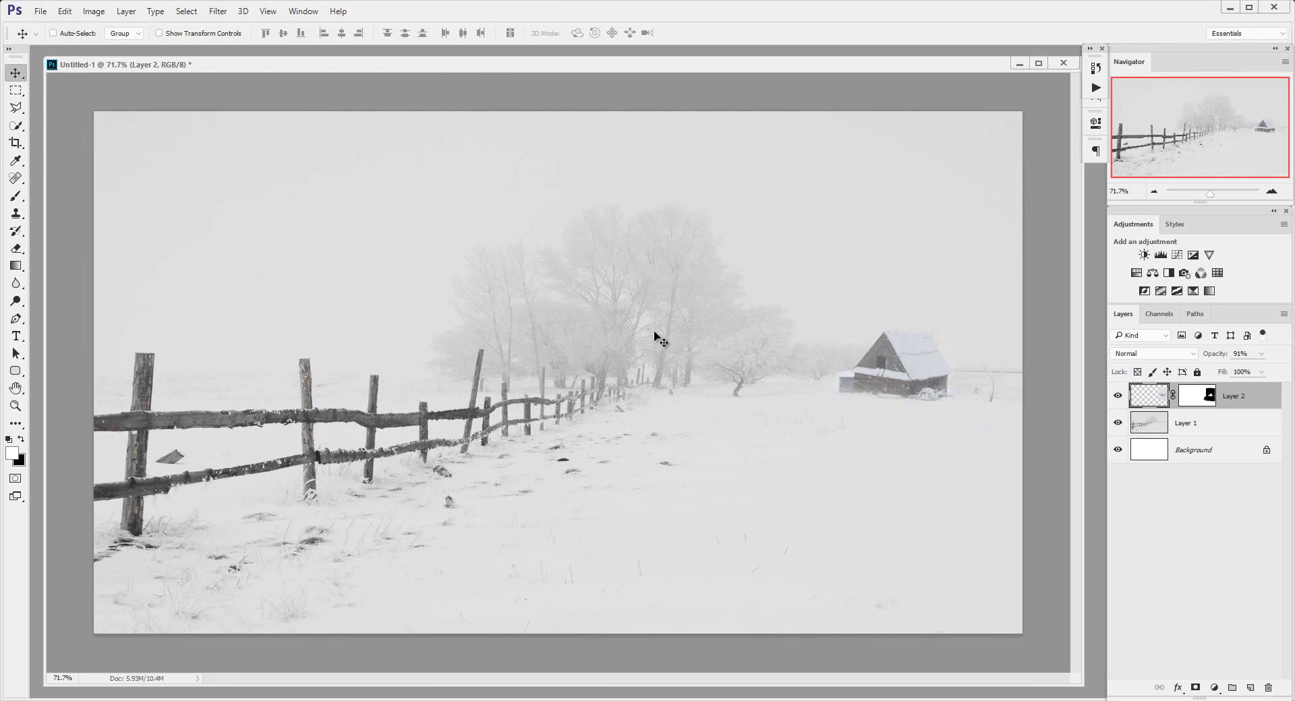
Open the valentine26_by_faestock red-dress photo from the New Tut folder
left_click(42, 12)
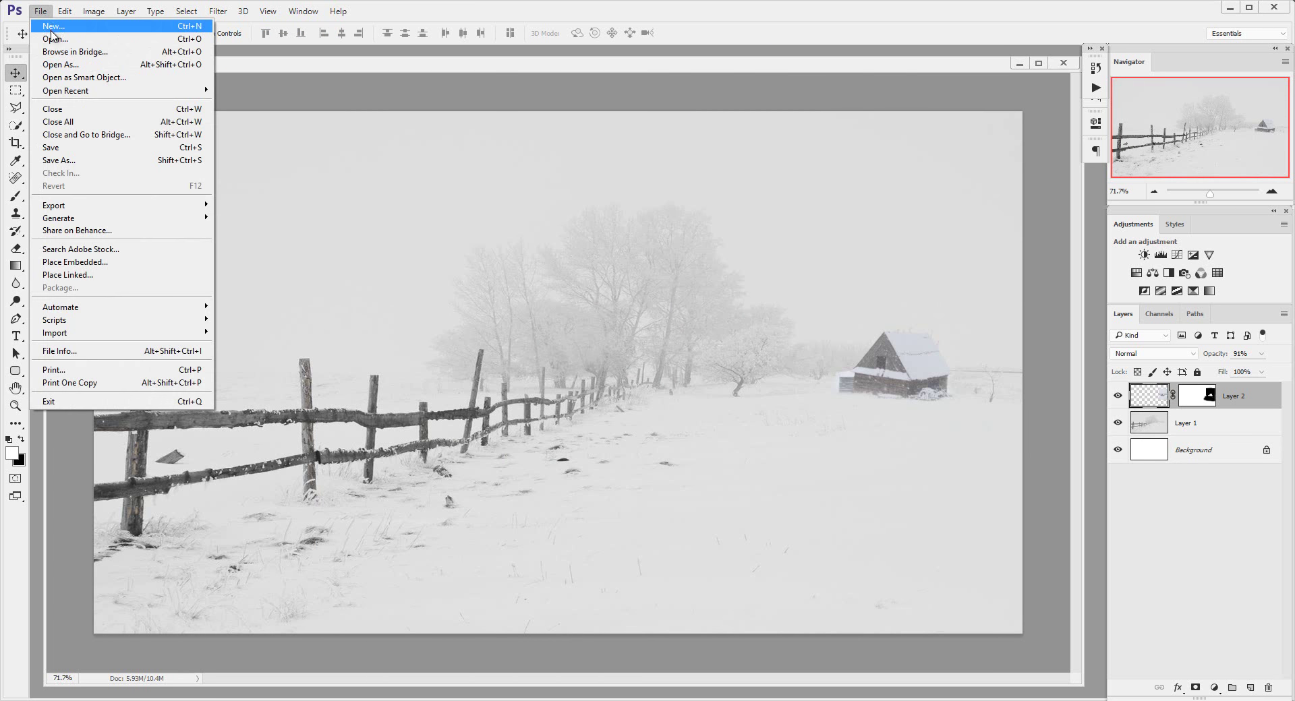
left_click(53, 39)
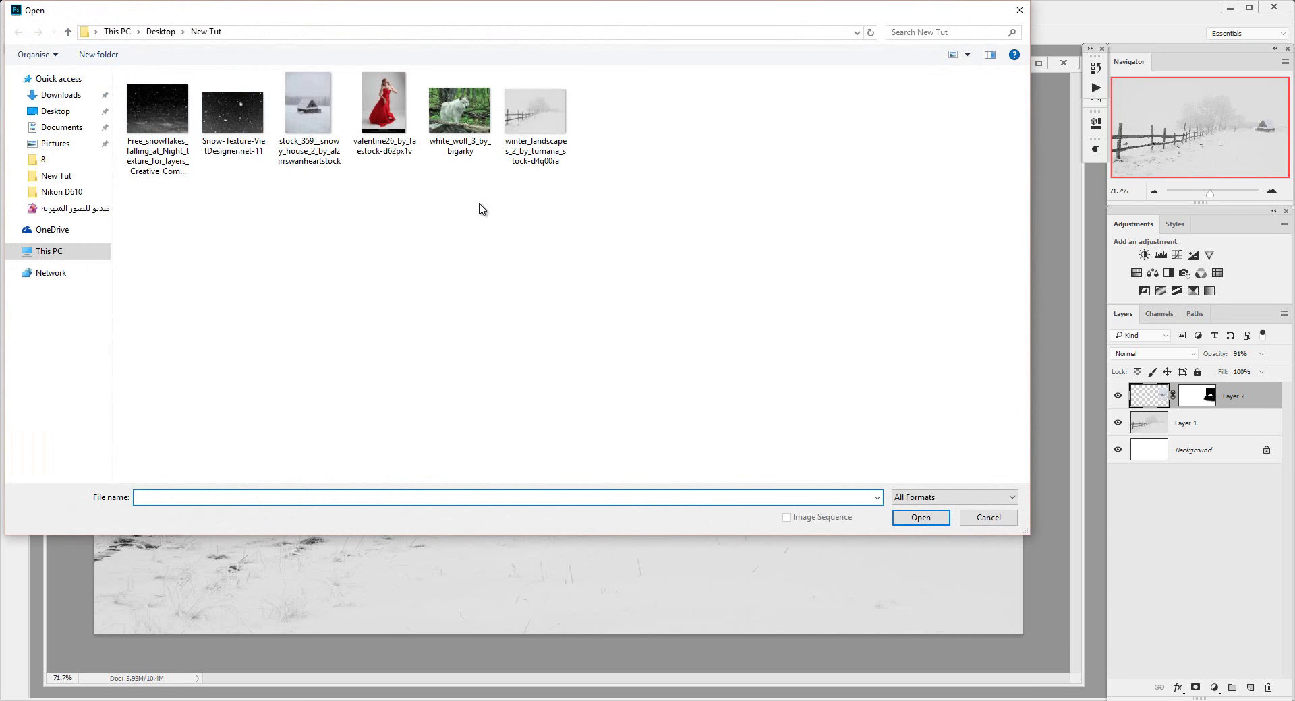
double_click(391, 111)
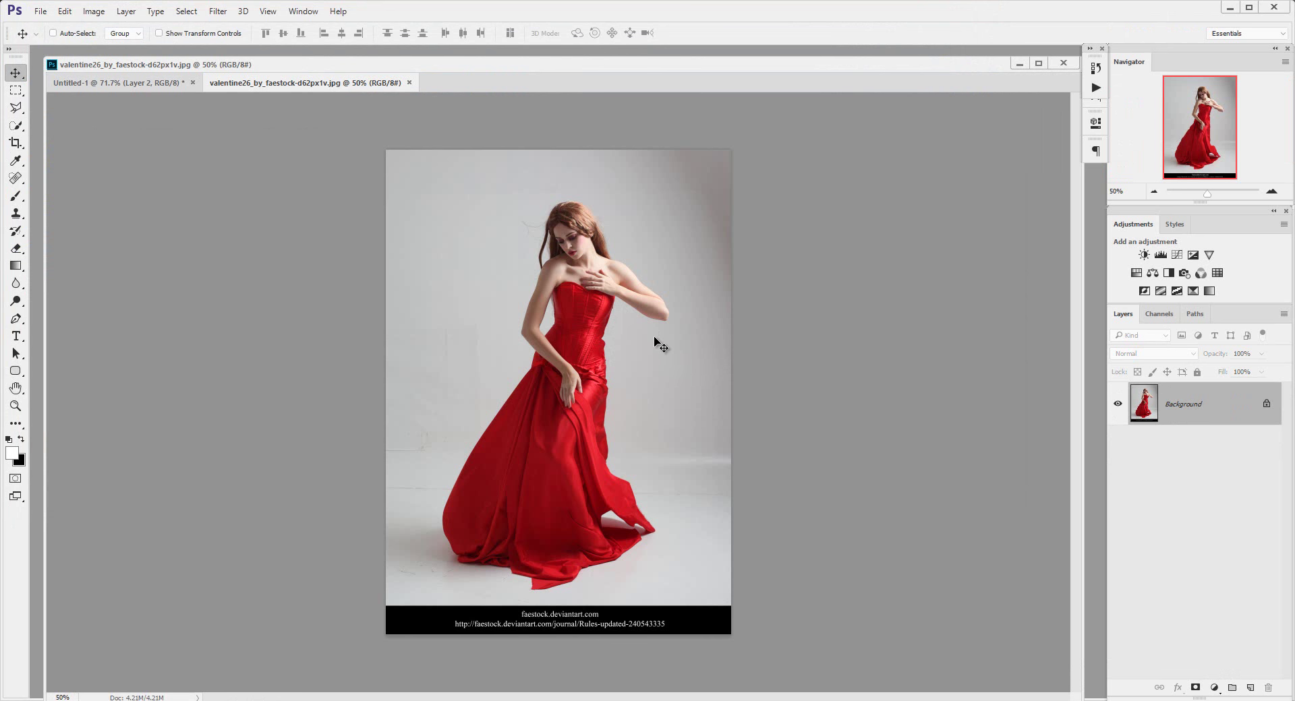
Quick-select the woman in the red dress, refining the selection along her hair edges
key("w")
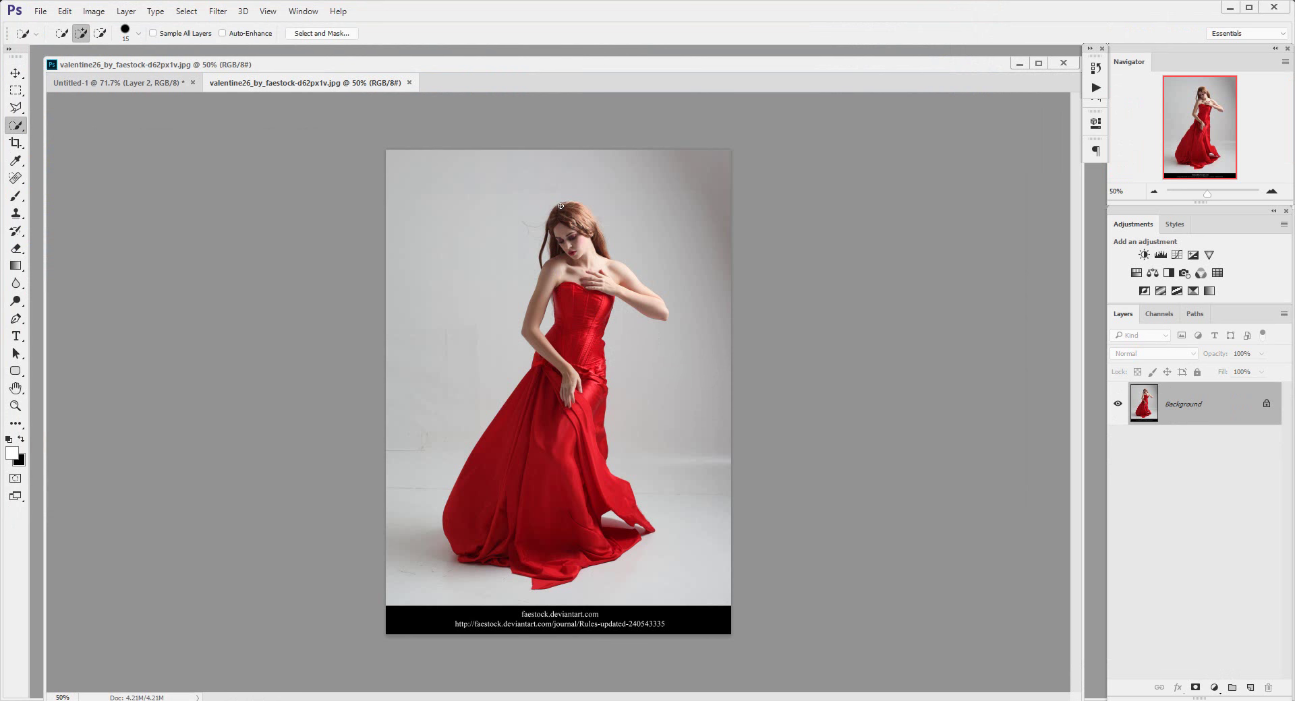
mouse_move(560, 205)
left_mouse_down()
mouse_move(586, 220)
mouse_move(631, 294)
mouse_move(566, 368)
mouse_move(550, 558)
left_mouse_up()
key("z")
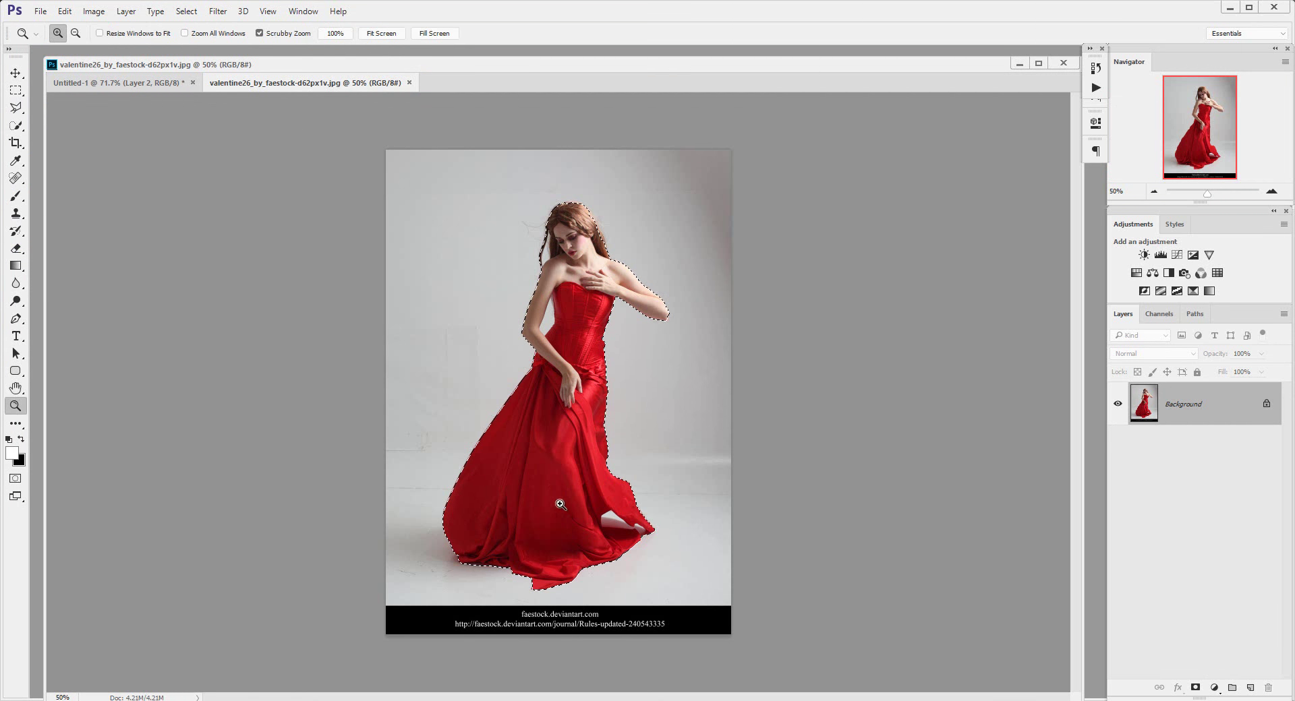
mouse_move(559, 514)
left_mouse_down()
mouse_move(612, 507)
mouse_move(559, 539)
mouse_move(615, 543)
left_mouse_up()
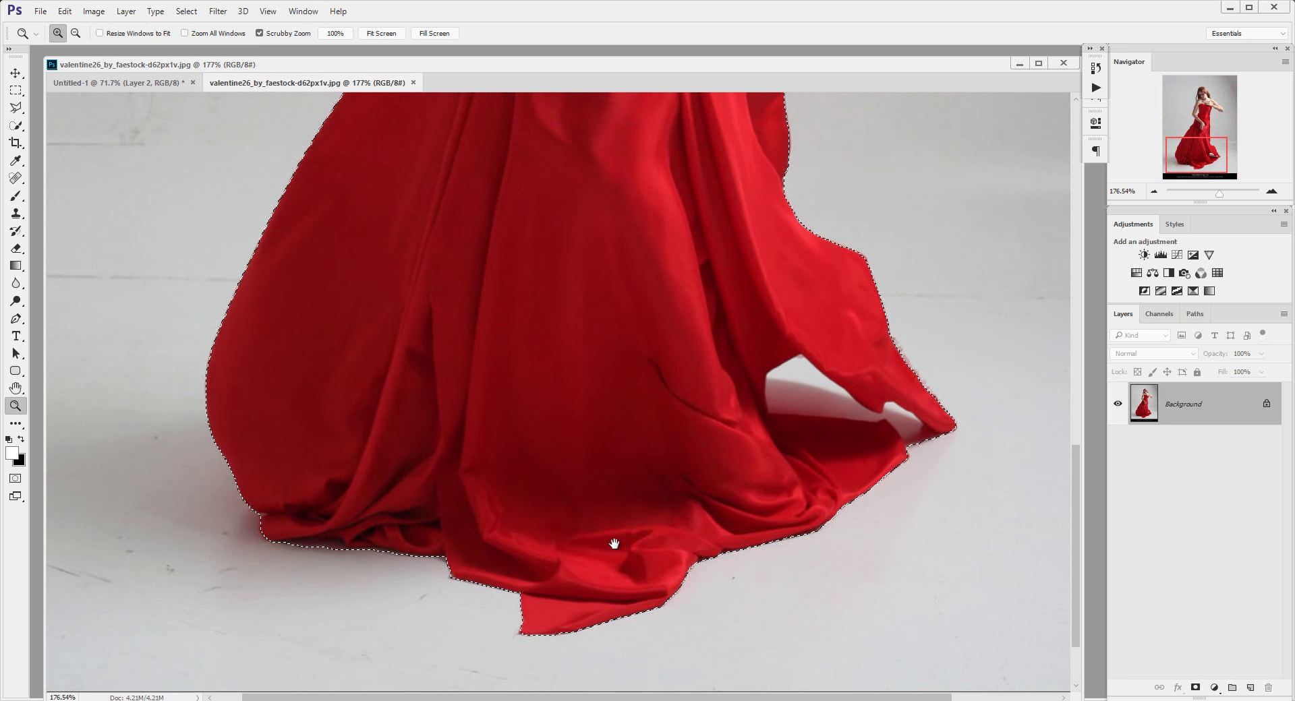
left_click_drag(451, 437, 512, 468)
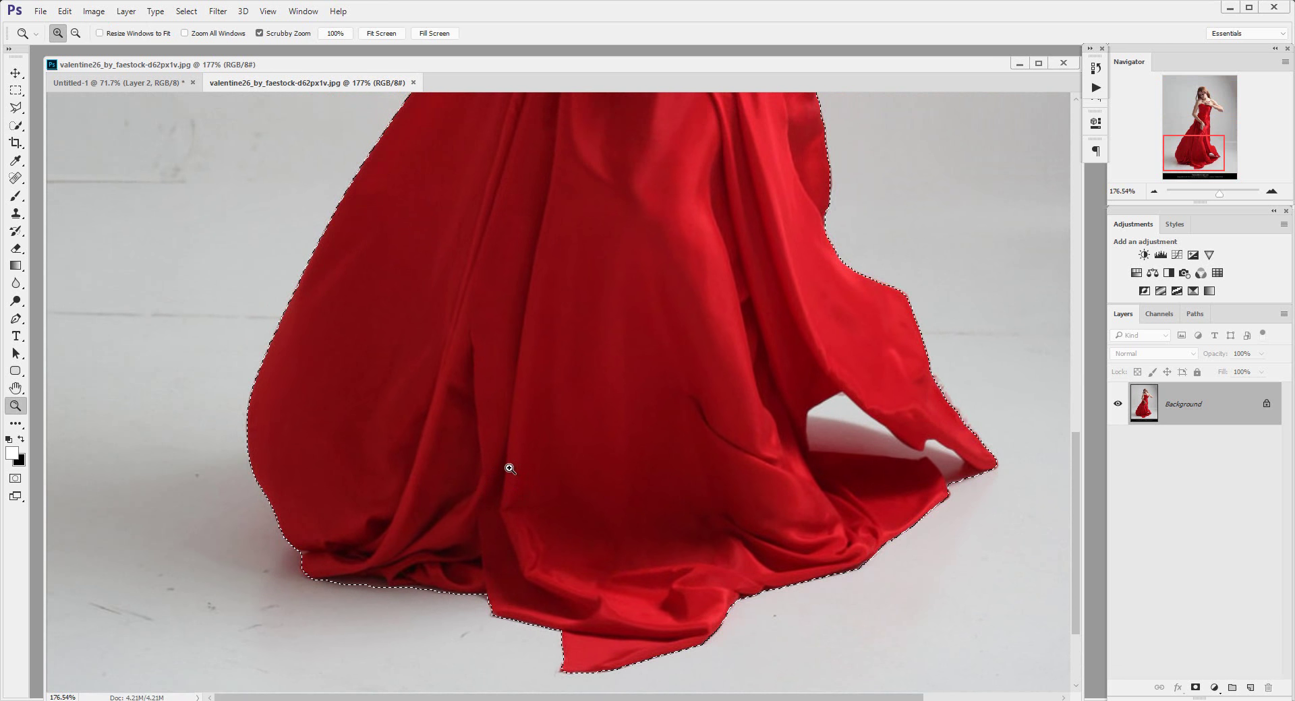
left_click_drag(532, 322, 508, 497)
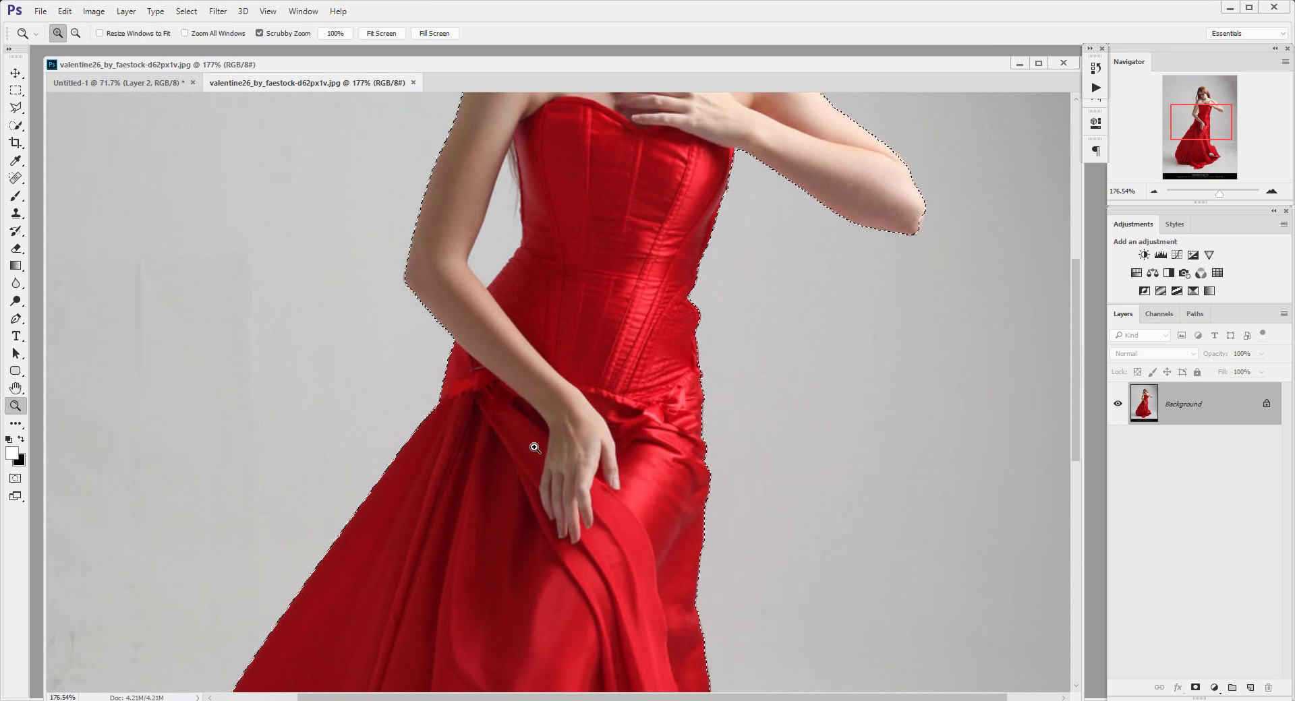
left_click_drag(572, 248, 548, 304)
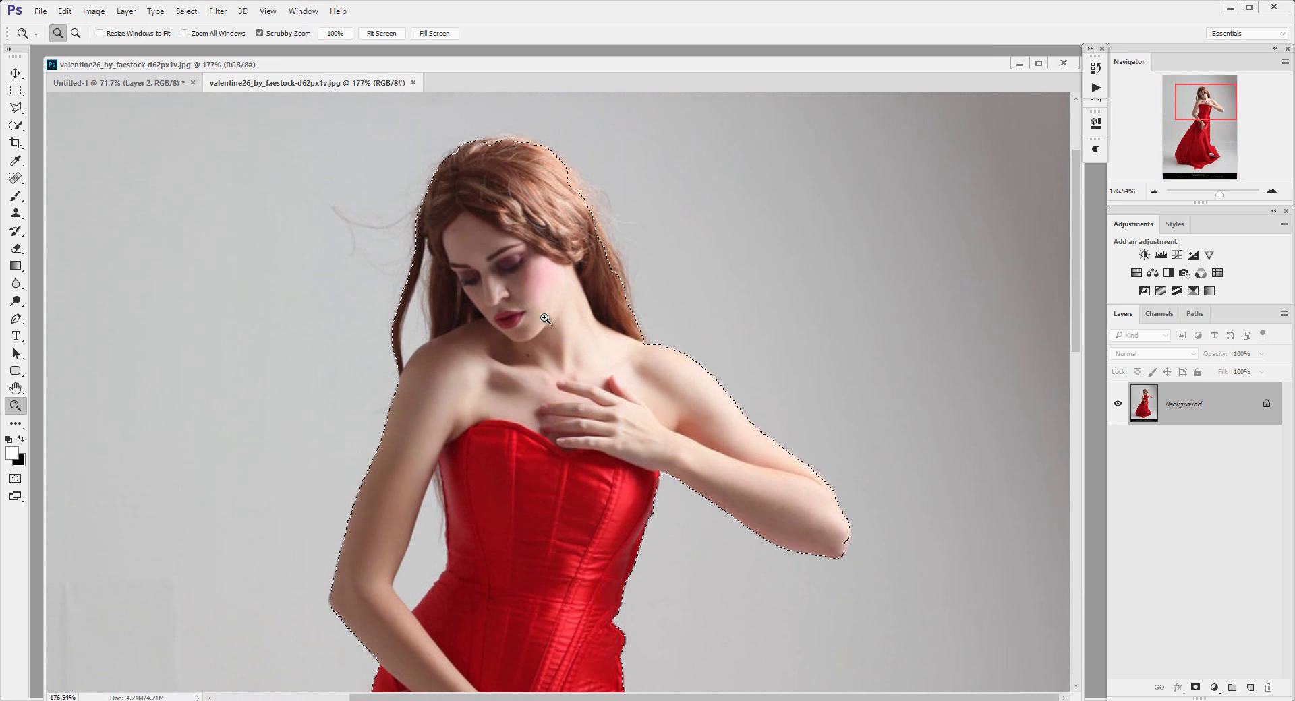
key("w")
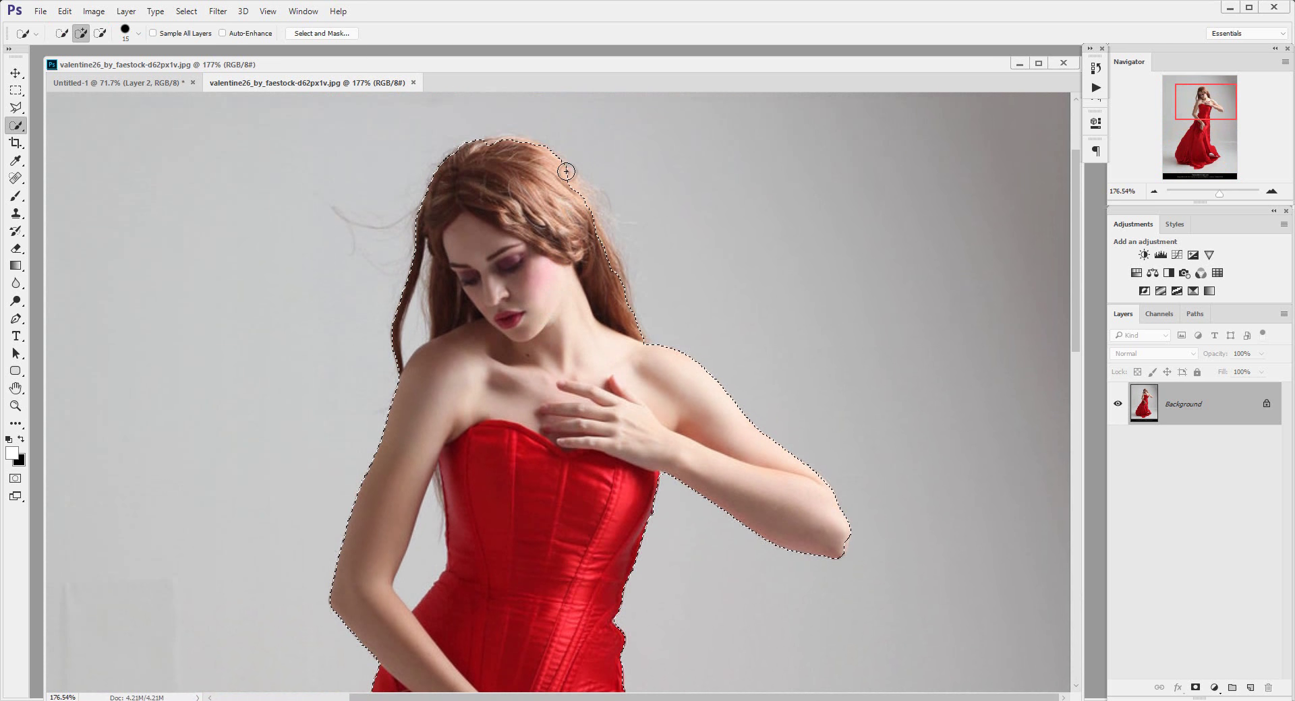
mouse_move(565, 181)
left_mouse_down()
mouse_move(596, 237)
mouse_move(435, 339)
left_mouse_up()
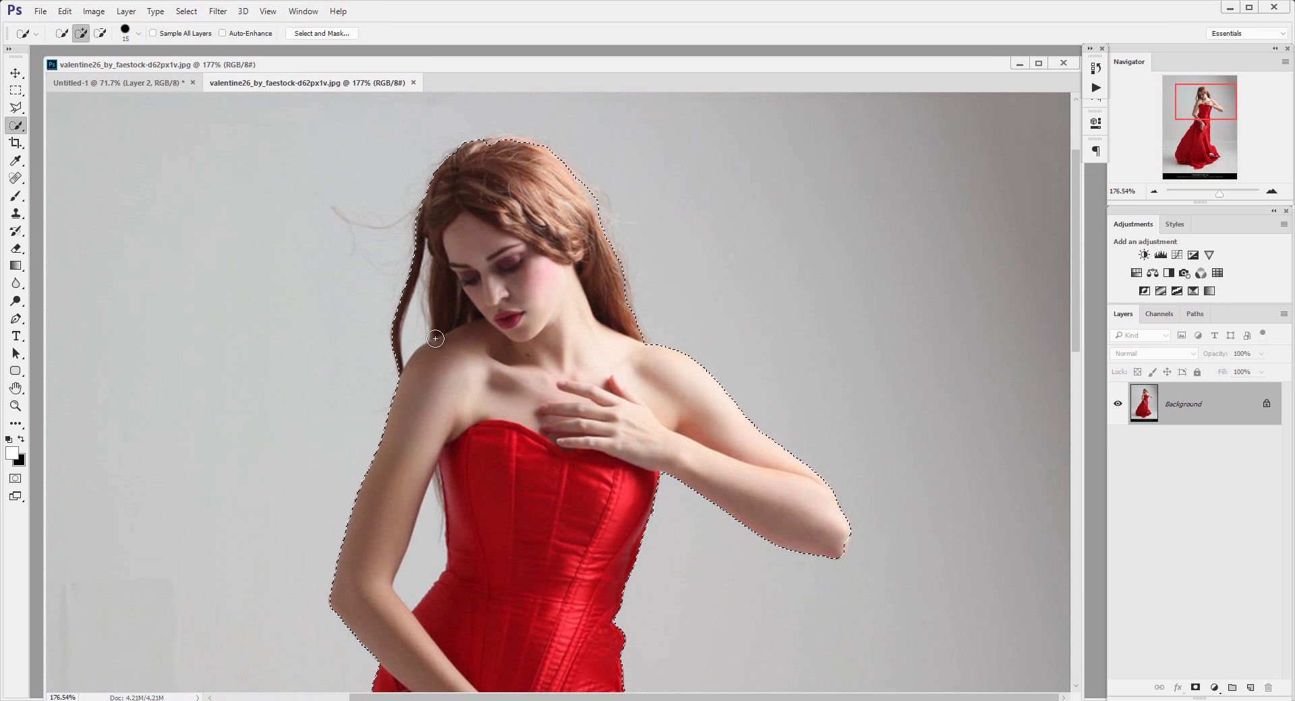
key("bracketleft")
key("bracketleft")
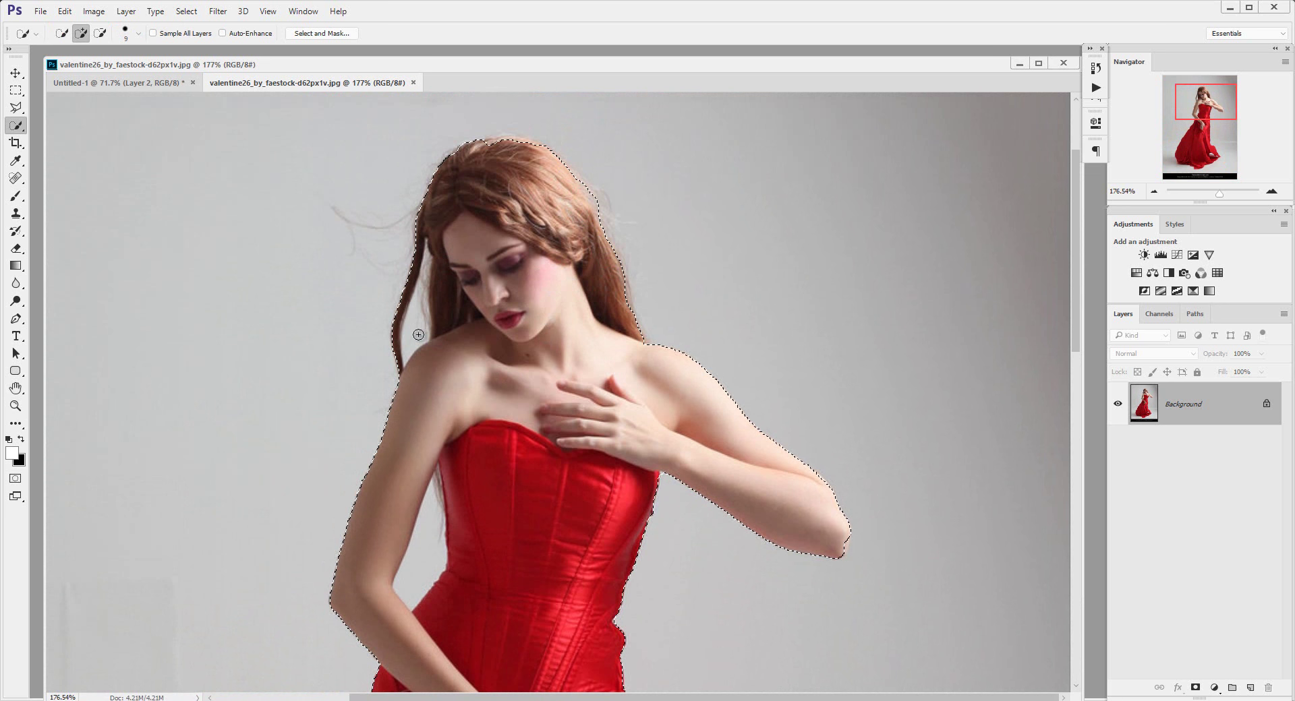
left_click_drag(418, 335, 427, 257)
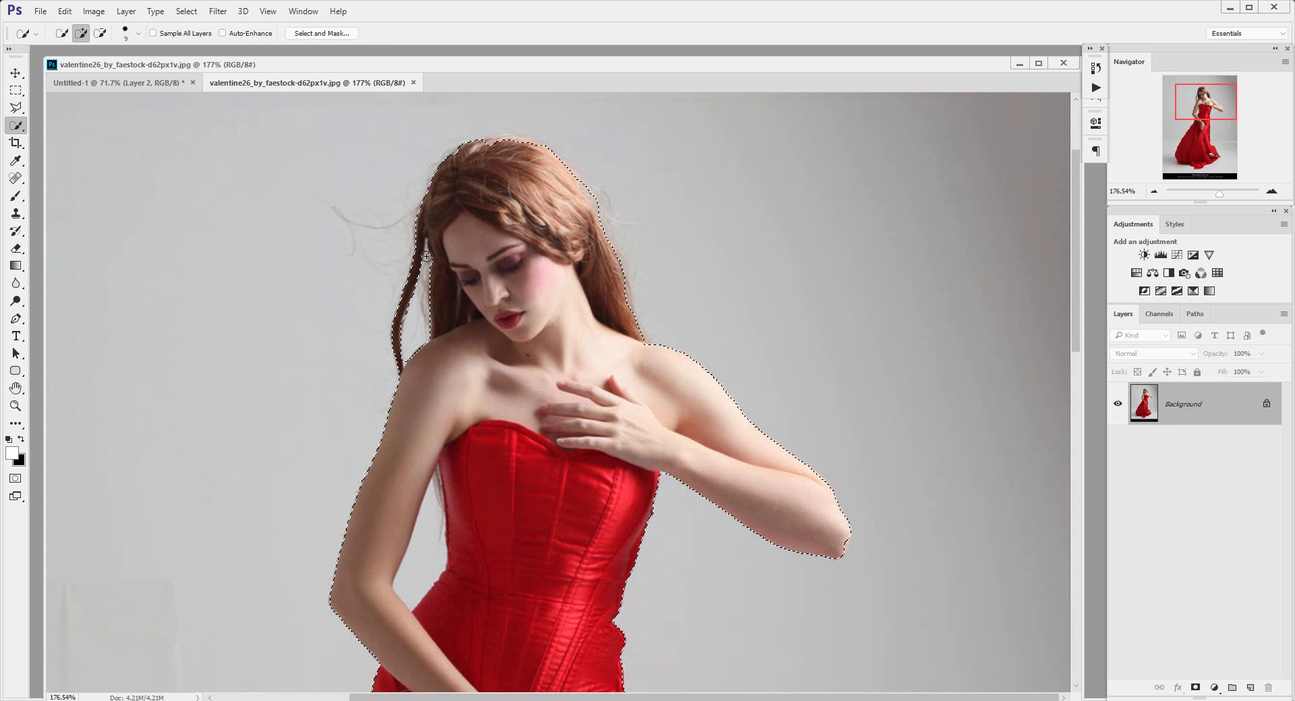
Subtract the arm-body background gap and drag the selected woman into the Untitled-1 composite
key("alt")
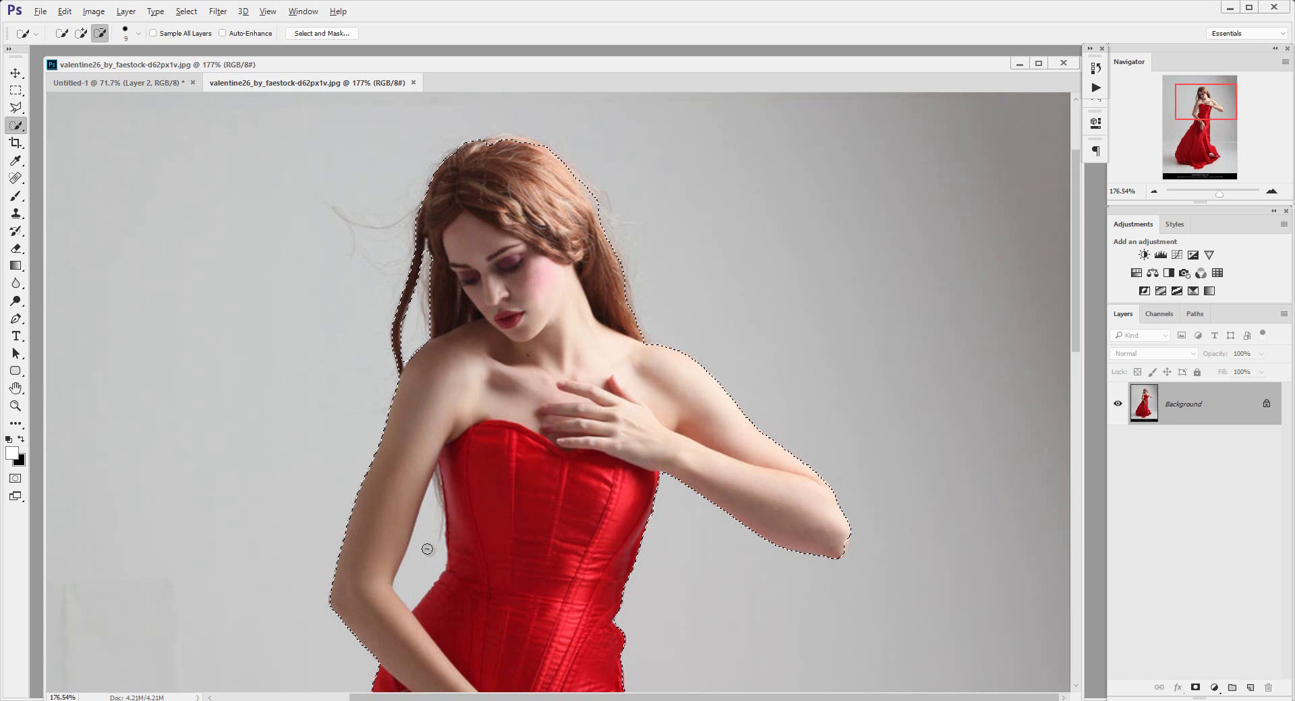
left_click(427, 549, "alt")
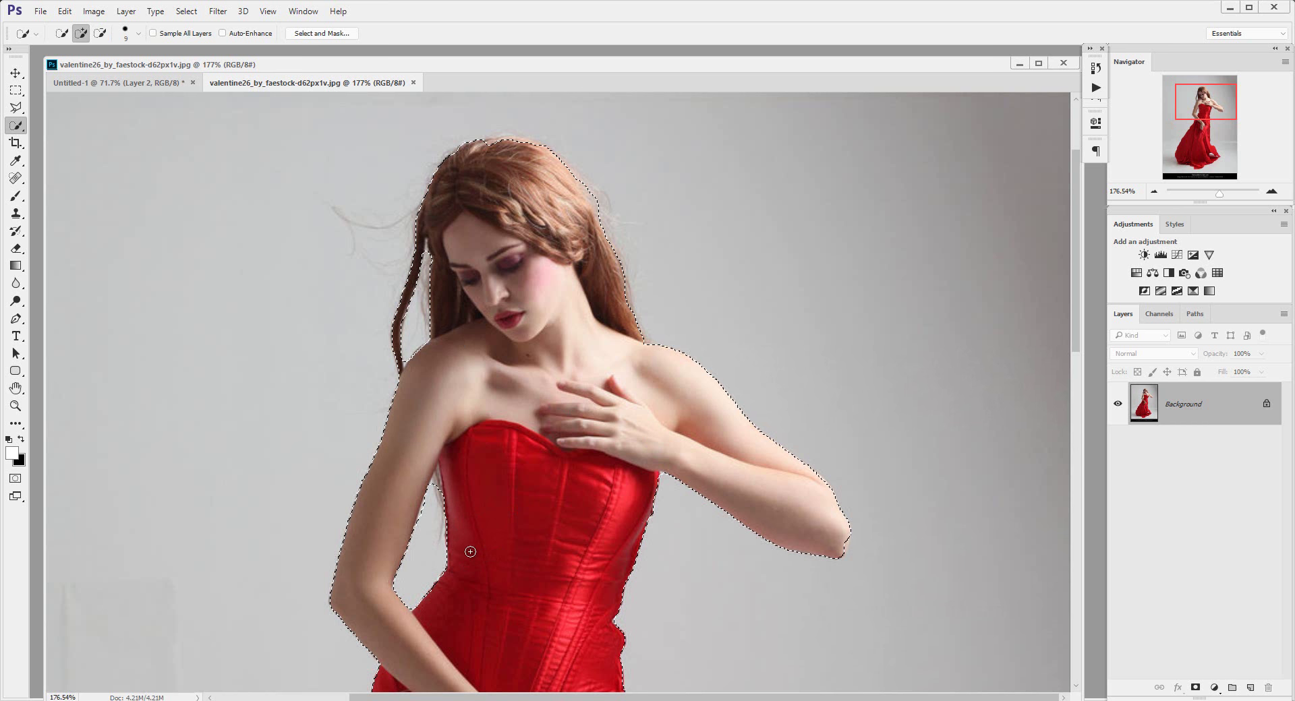
key("z")
key("ctrl+0")
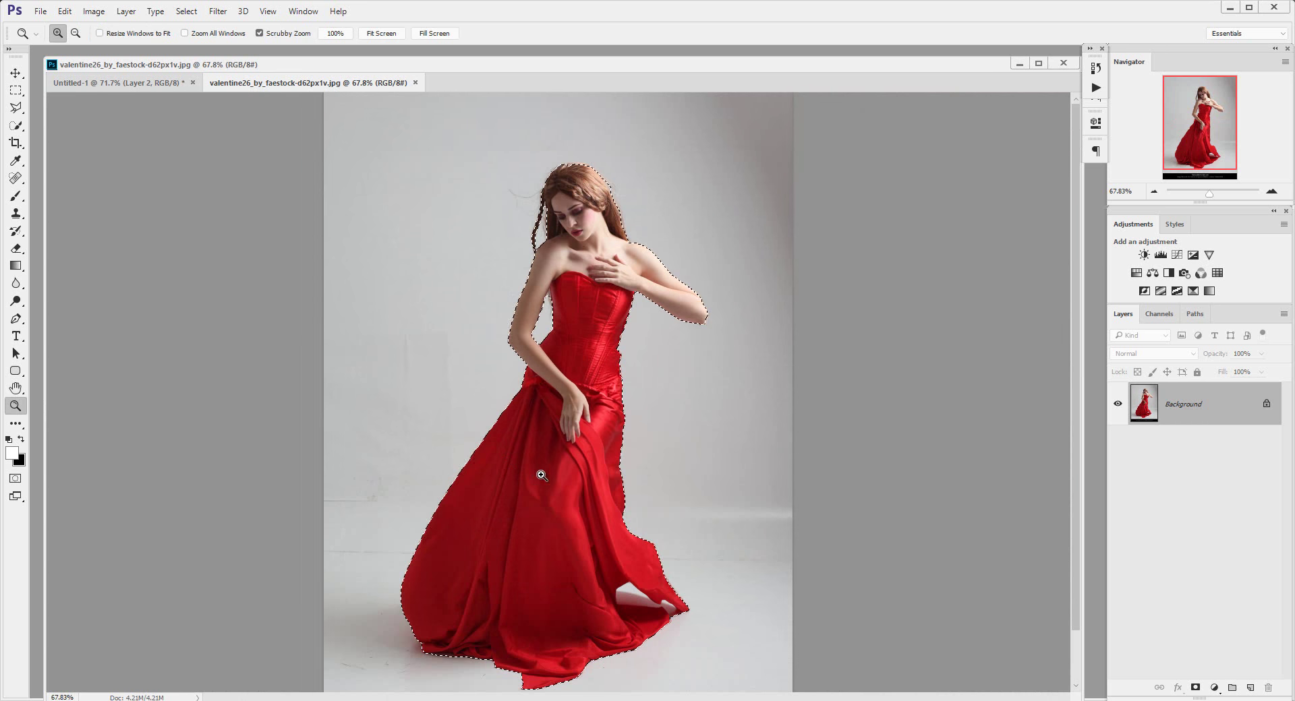
left_click_drag(541, 476, 526, 484)
key("v")
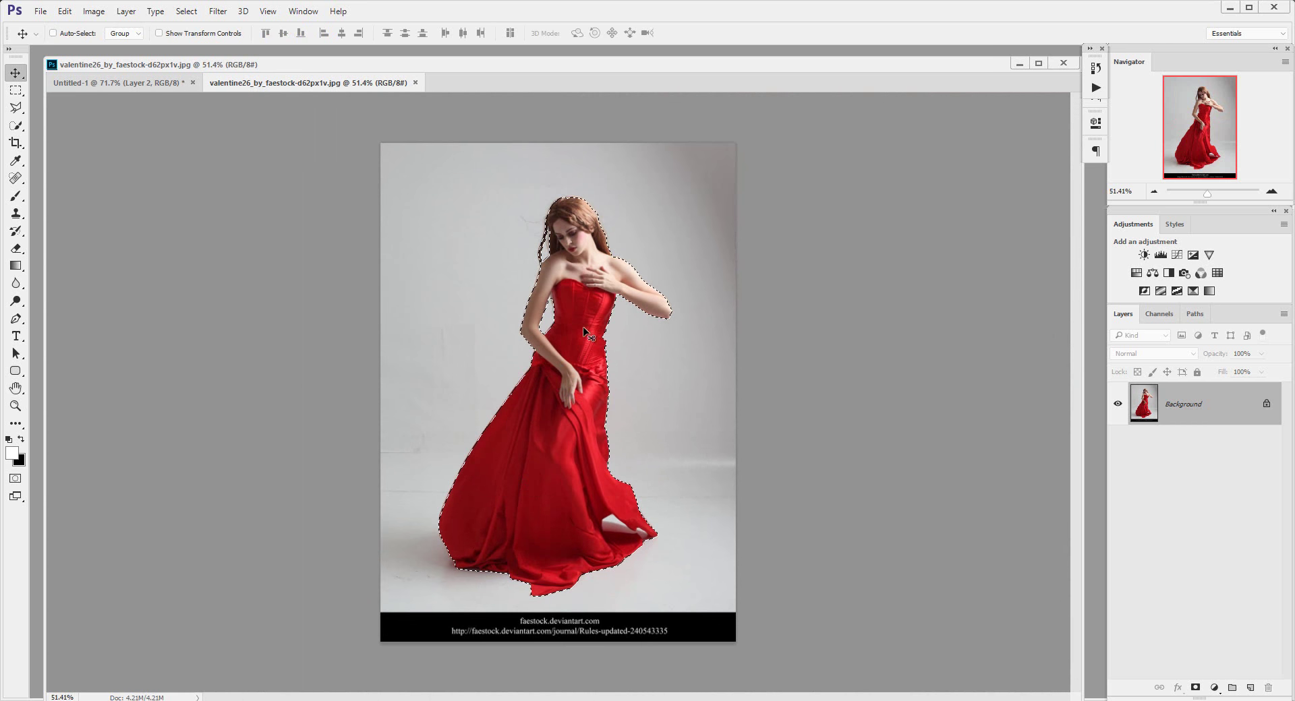
mouse_move(584, 331)
left_mouse_down()
mouse_move(532, 308)
mouse_move(590, 313)
left_mouse_up()
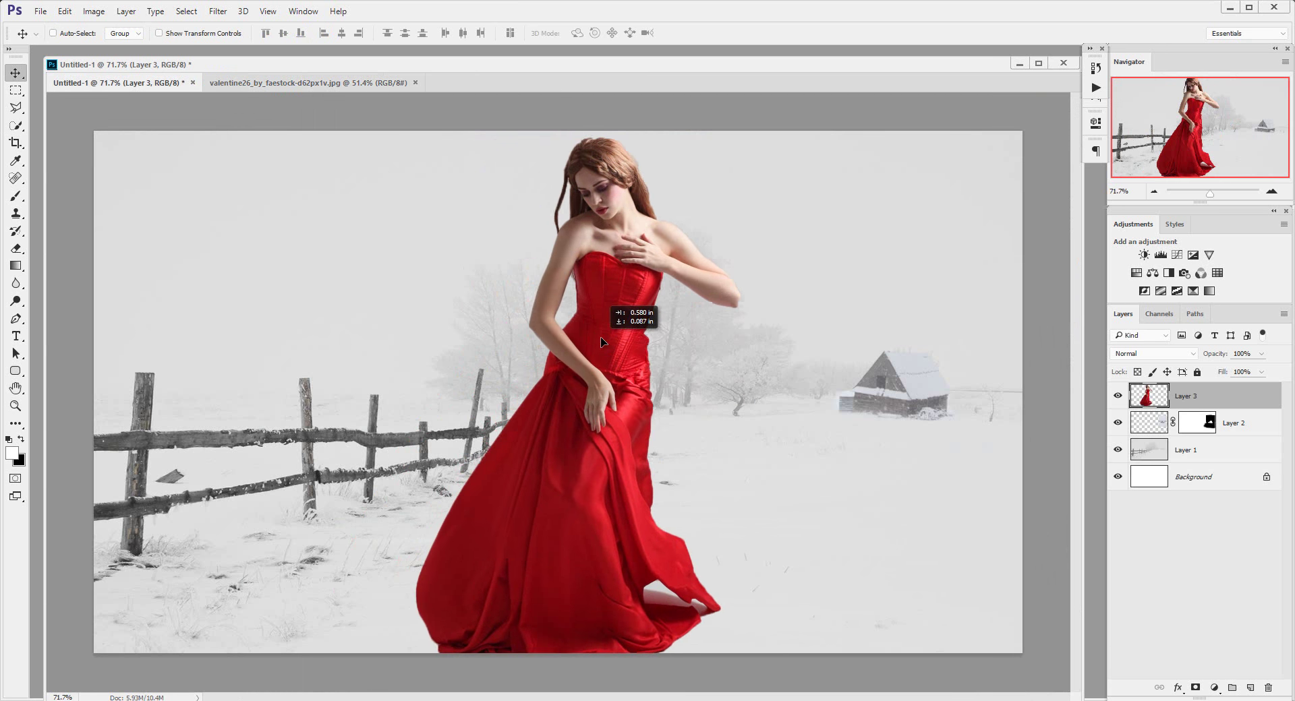
Close the stock photo and shrink the woman's Layer 3 to about 82%
left_click(365, 84)
left_click(415, 82)
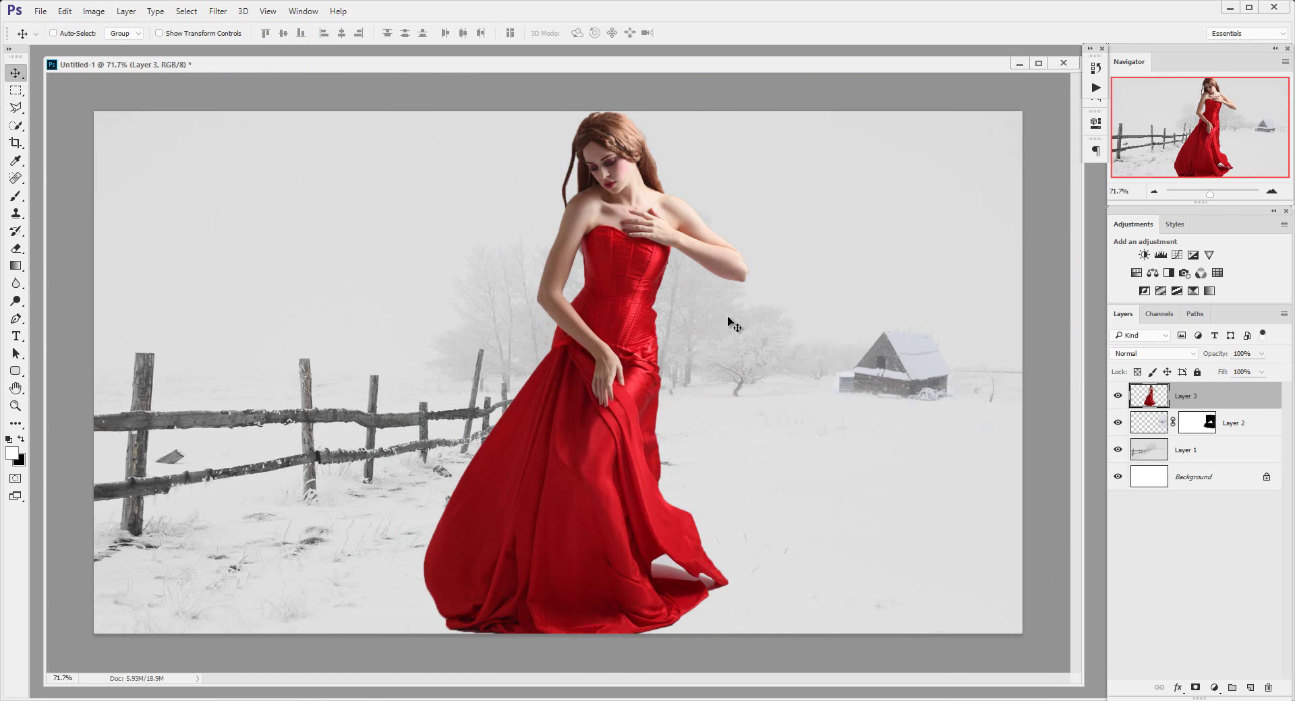
key("ctrl+t")
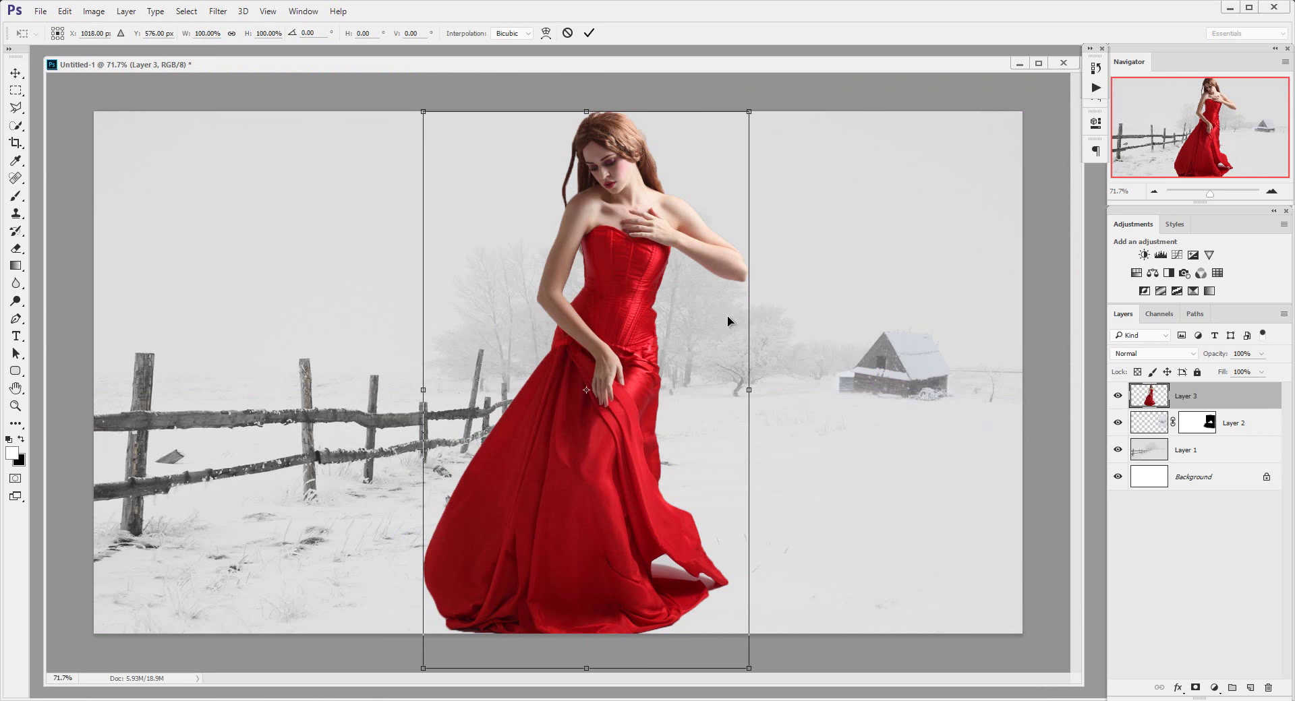
left_click_drag(749, 111, 696, 204)
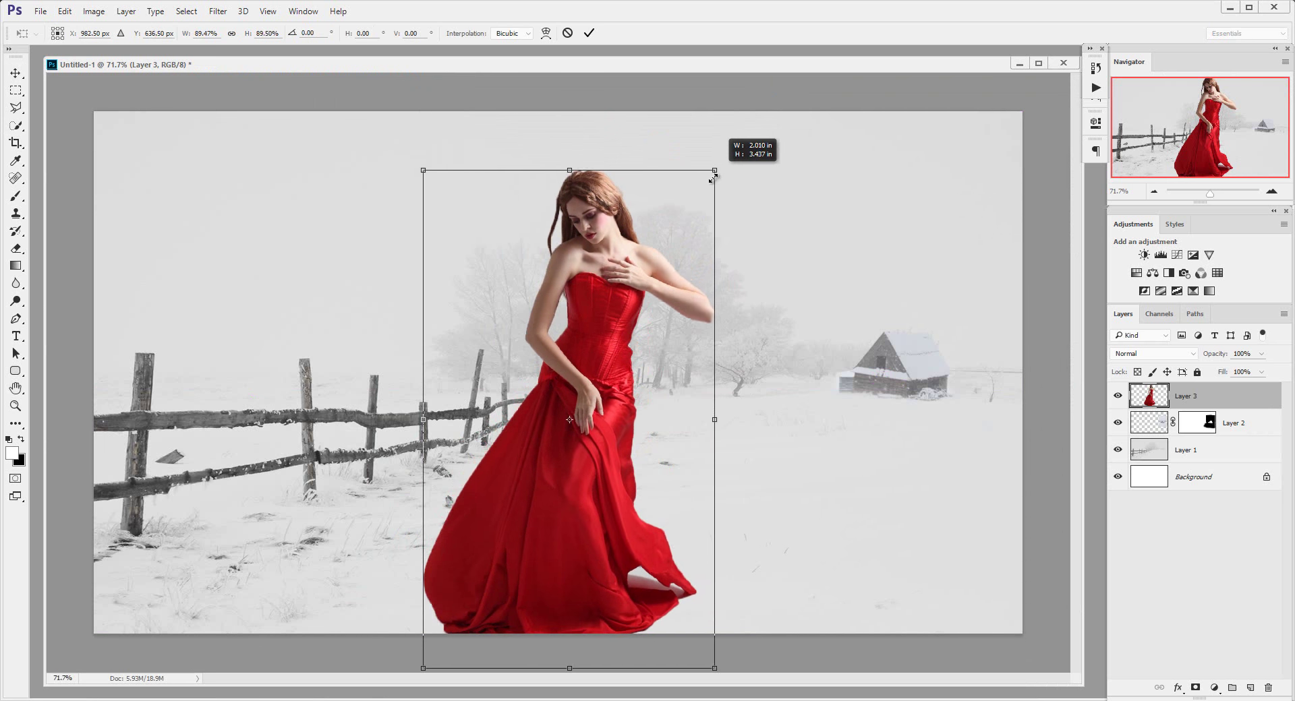
left_click_drag(696, 204, 694, 207)
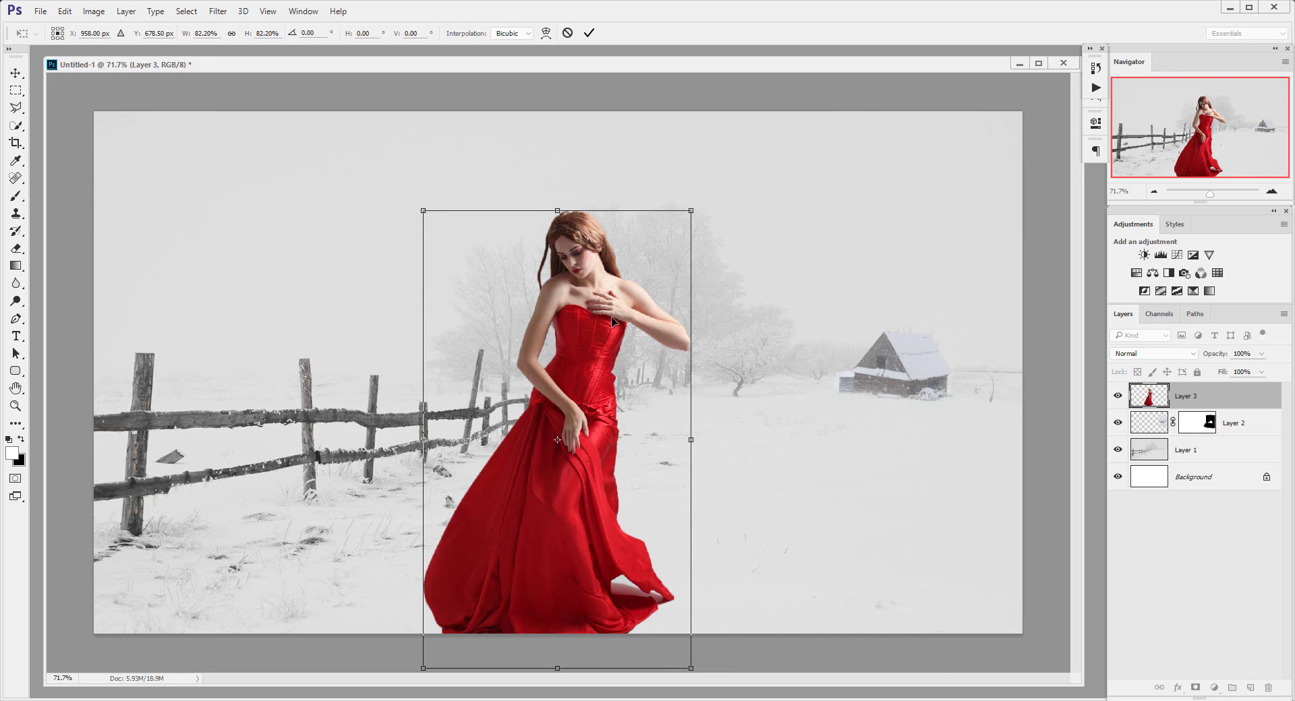
Fine-tune the woman to about 68% size, positioned right of centre, and commit
left_click_drag(611, 317, 711, 273)
mouse_move(792, 167)
left_mouse_down()
mouse_move(734, 263)
mouse_move(753, 243)
mouse_move(742, 253)
left_mouse_up()
left_click_drag(700, 344, 762, 328)
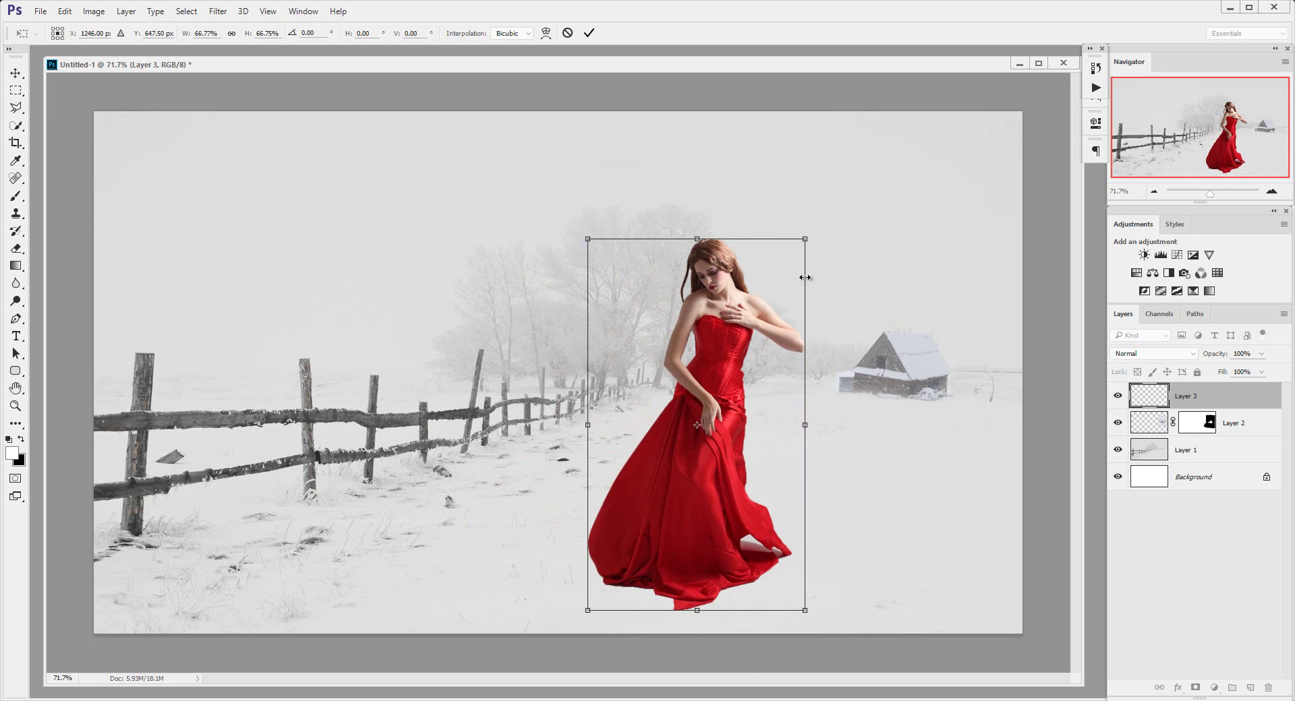
left_click_drag(808, 233, 817, 221)
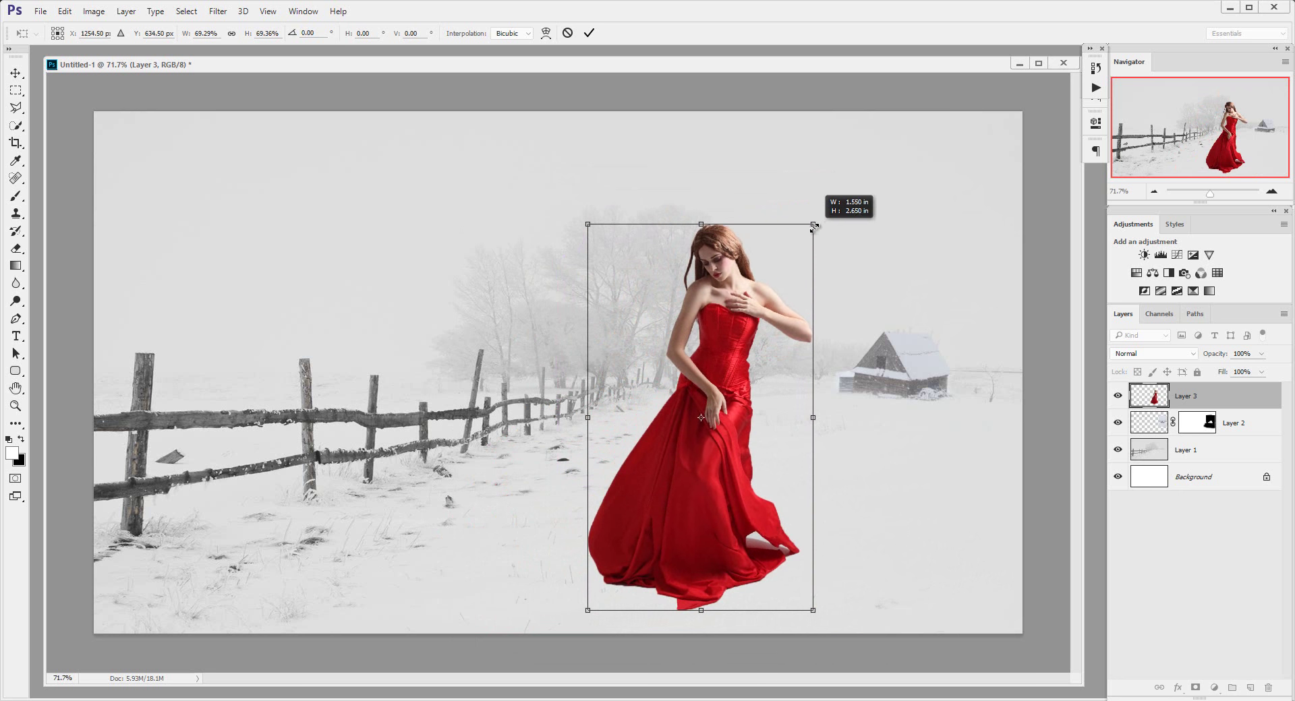
left_click_drag(762, 358, 750, 359)
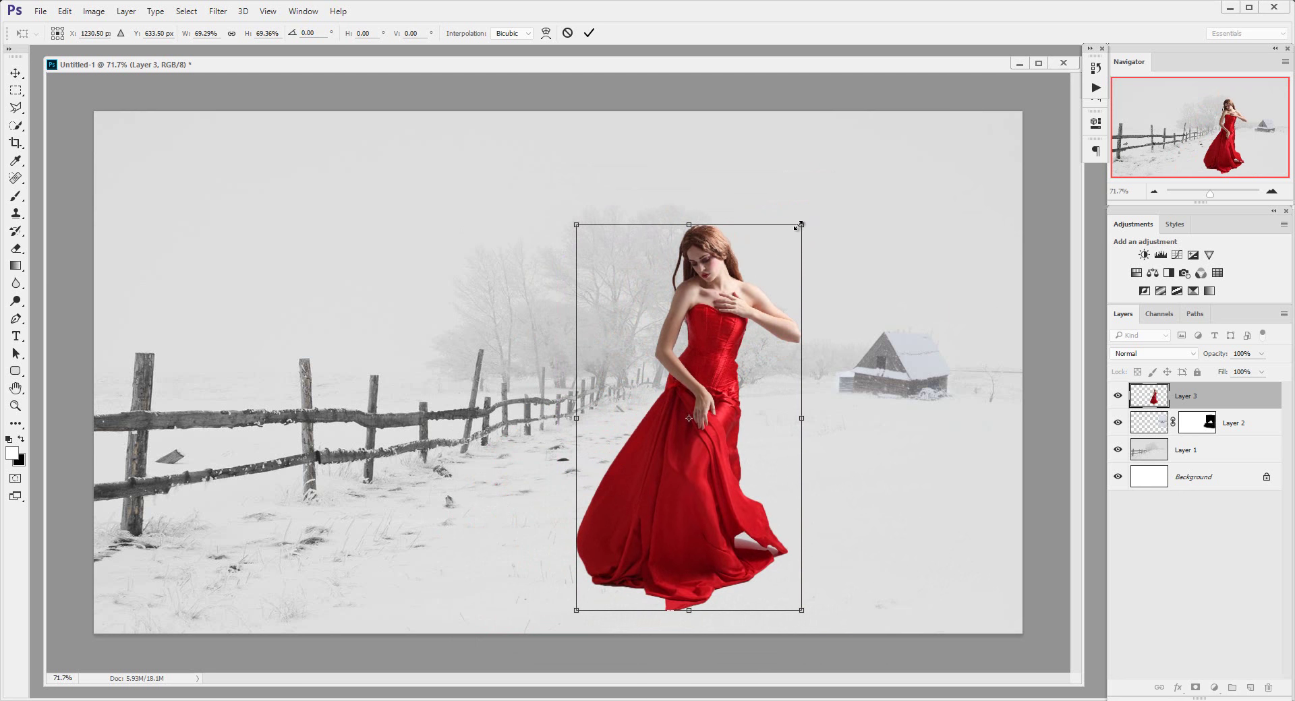
mouse_move(802, 224)
left_mouse_down()
mouse_move(791, 244)
mouse_move(798, 232)
left_mouse_up()
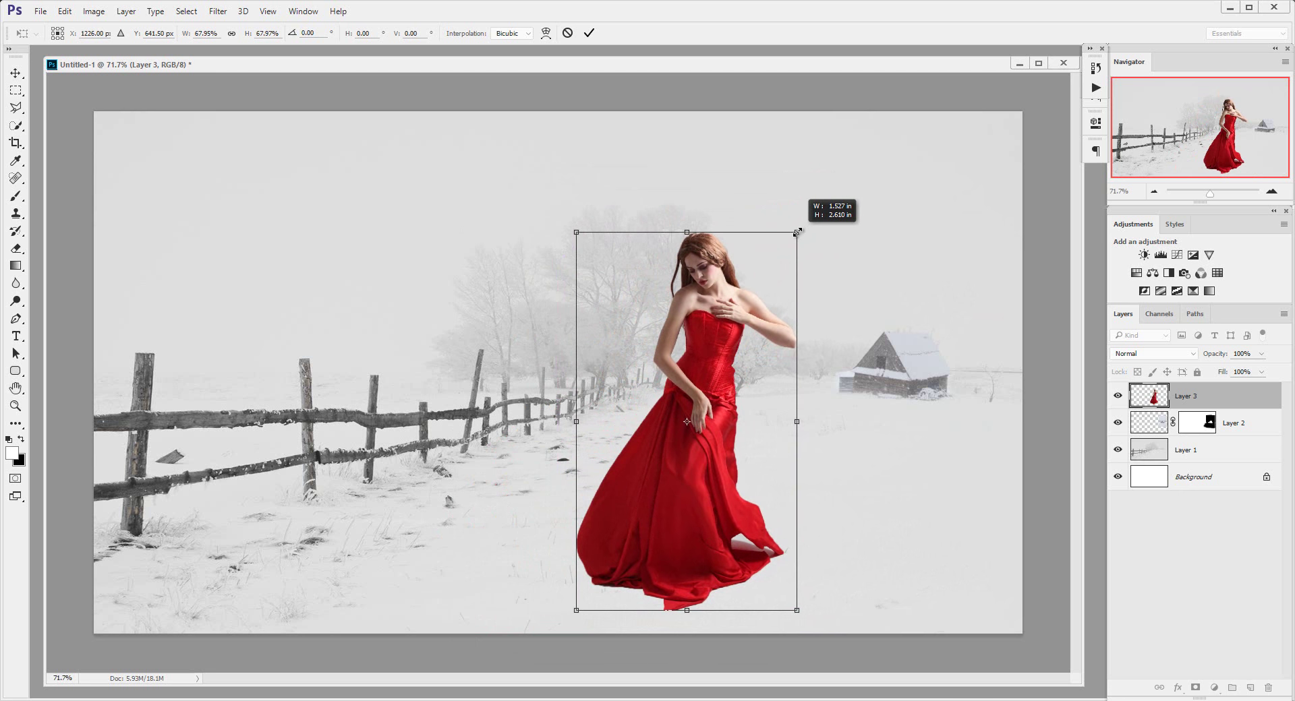
left_click_drag(759, 351, 767, 347)
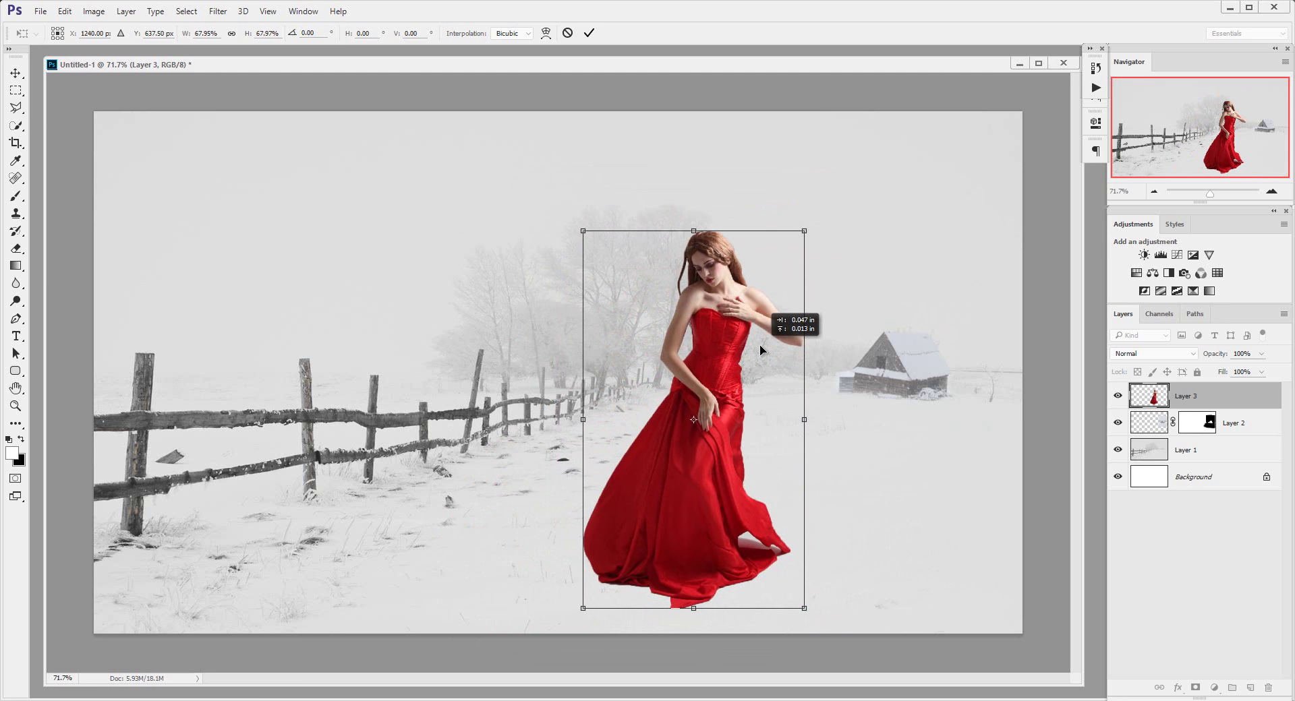
key("Return")
Nudge the cabin's Layer 2 slightly left
left_click(1243, 423)
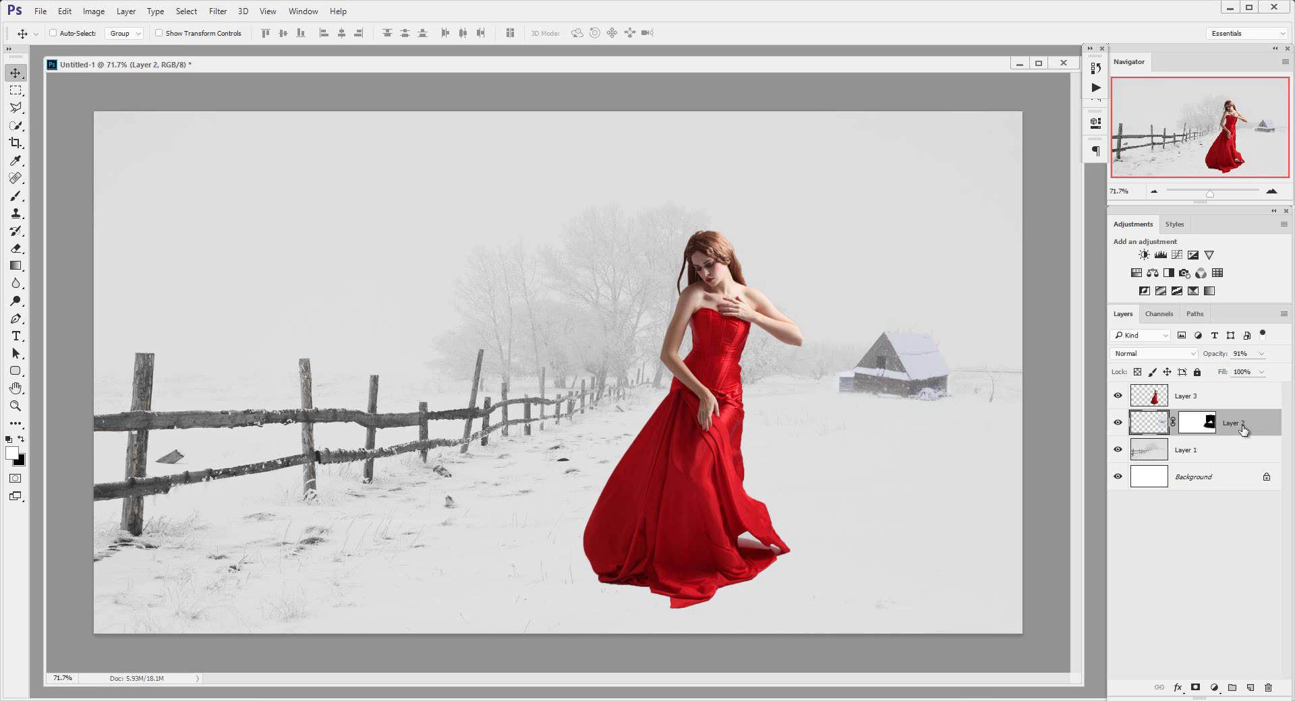
key("Left")
key("Left")
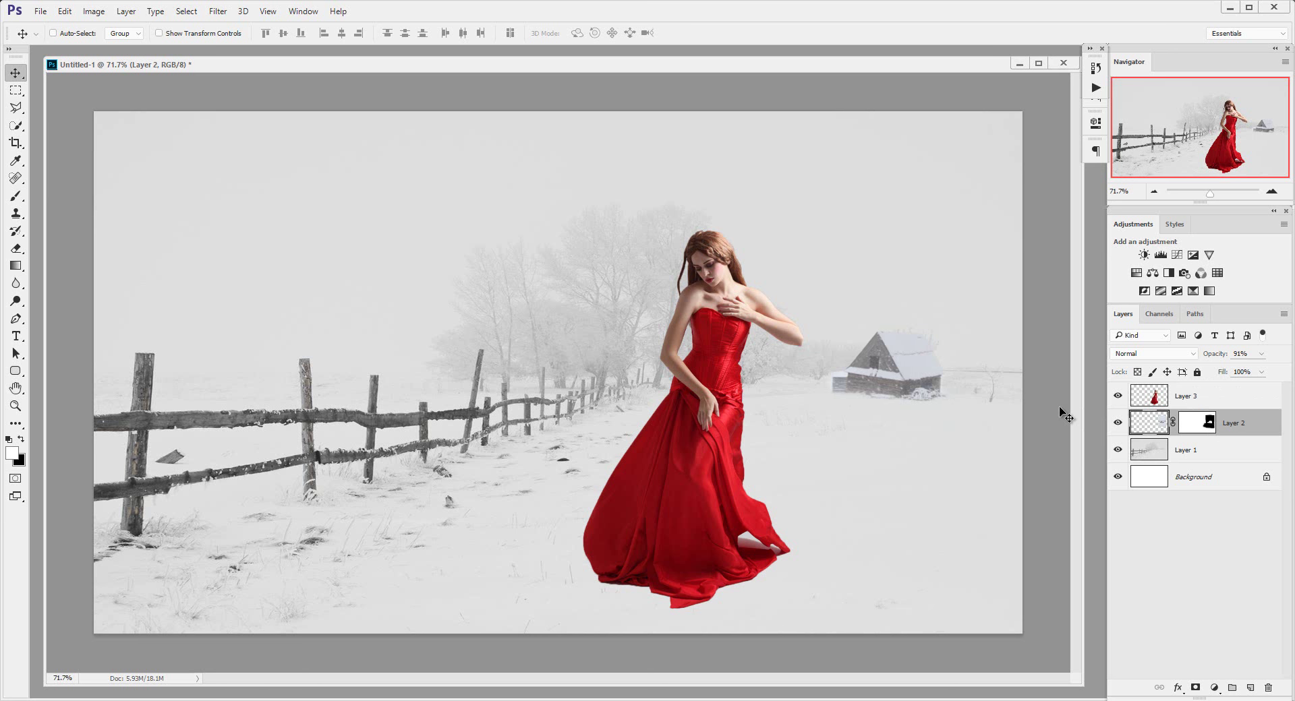
key("Left")
key("Left")
key("Left")
key("Left")
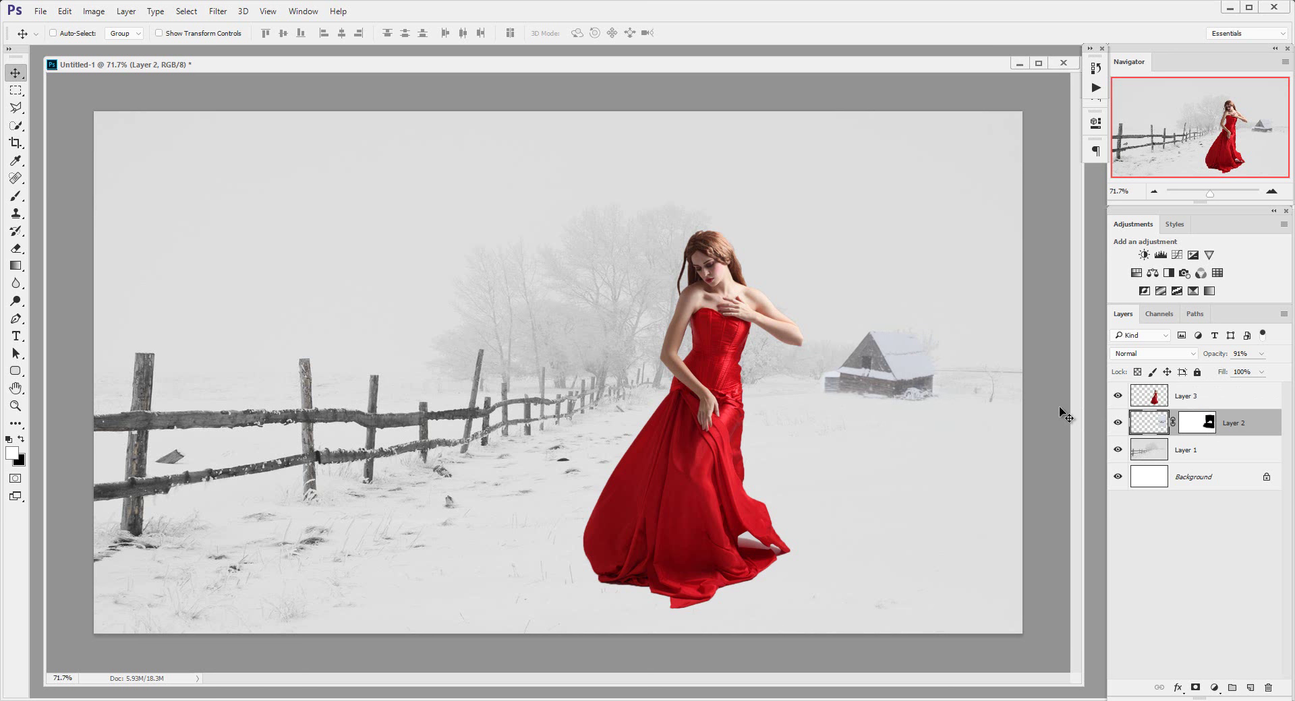
Nudge the woman's Layer 3 right and enlarge her by about 4%
left_click(1231, 398)
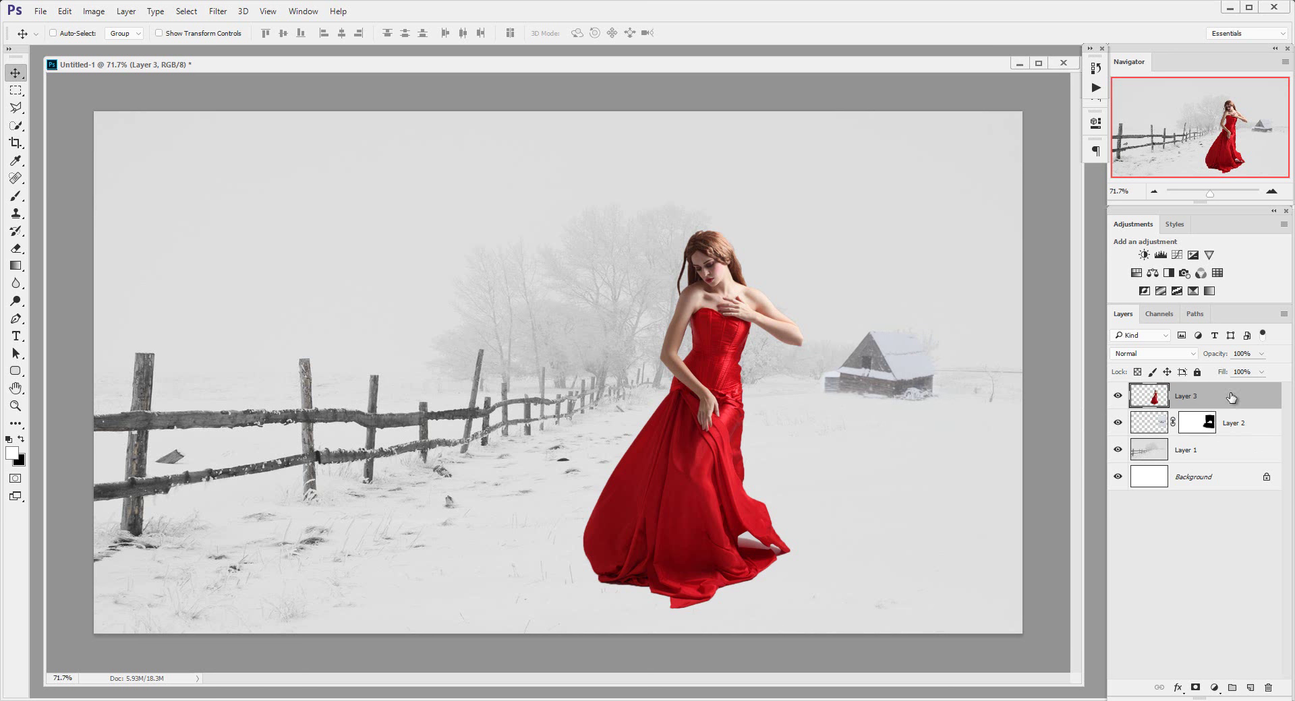
key("Right")
key("Right")
key("Right")
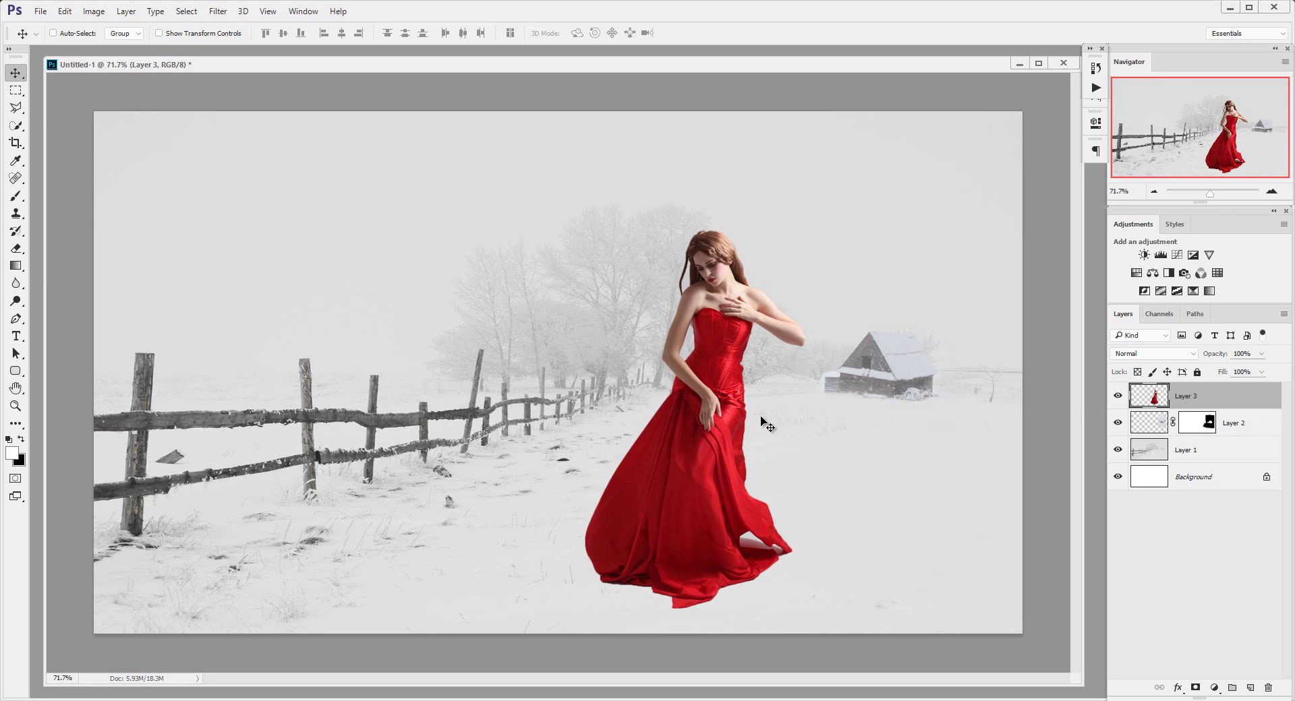
key("Right")
key("Right")
key("Right")
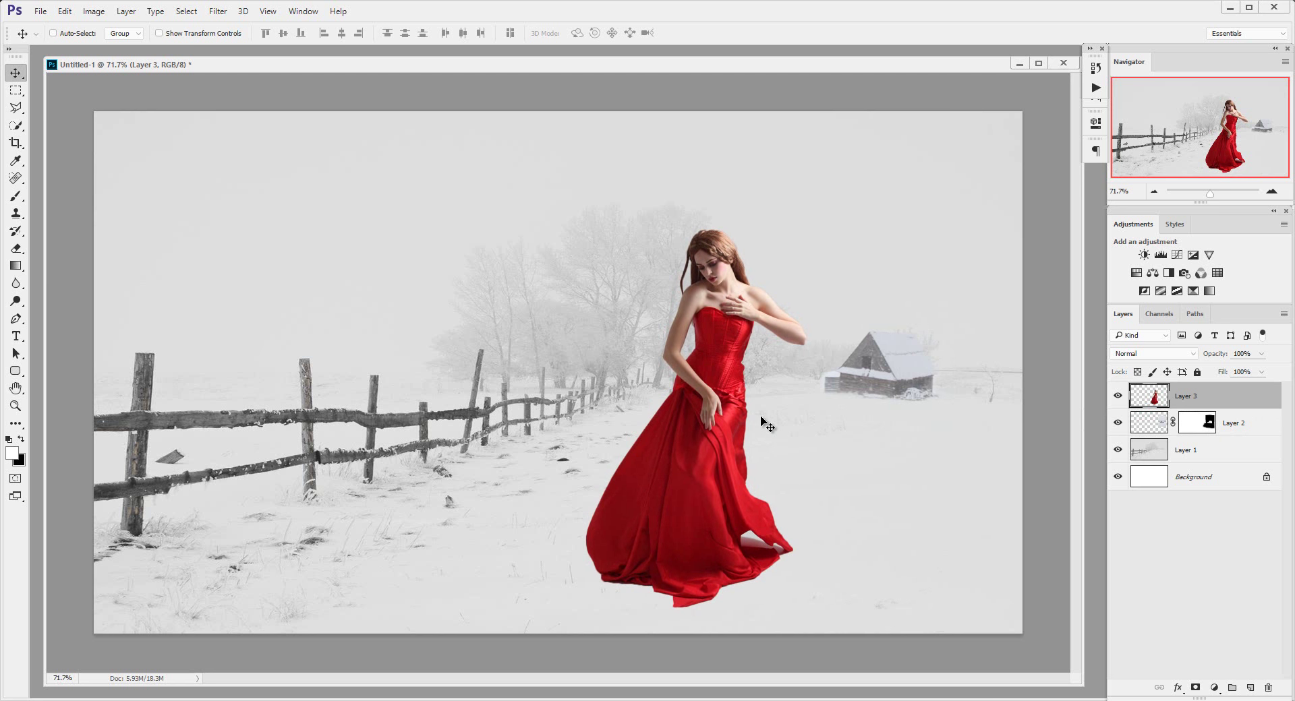
key("ctrl+t")
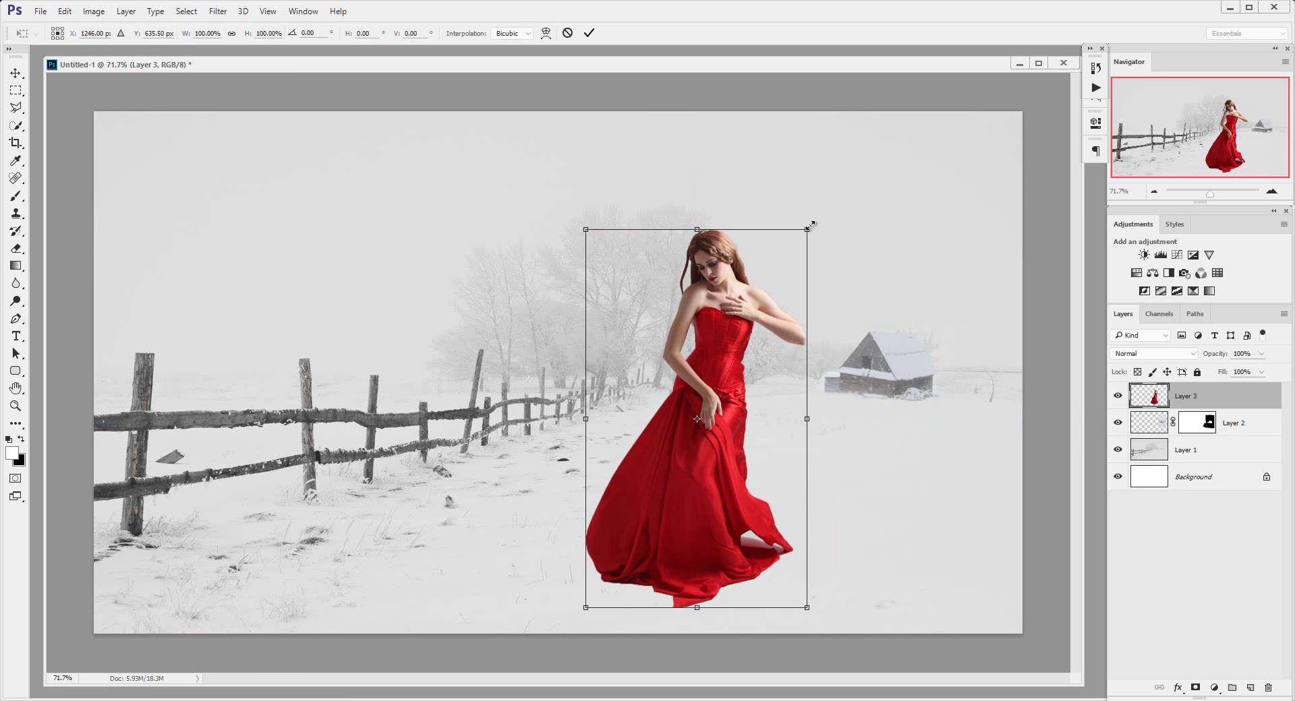
left_click_drag(810, 225, 816, 214)
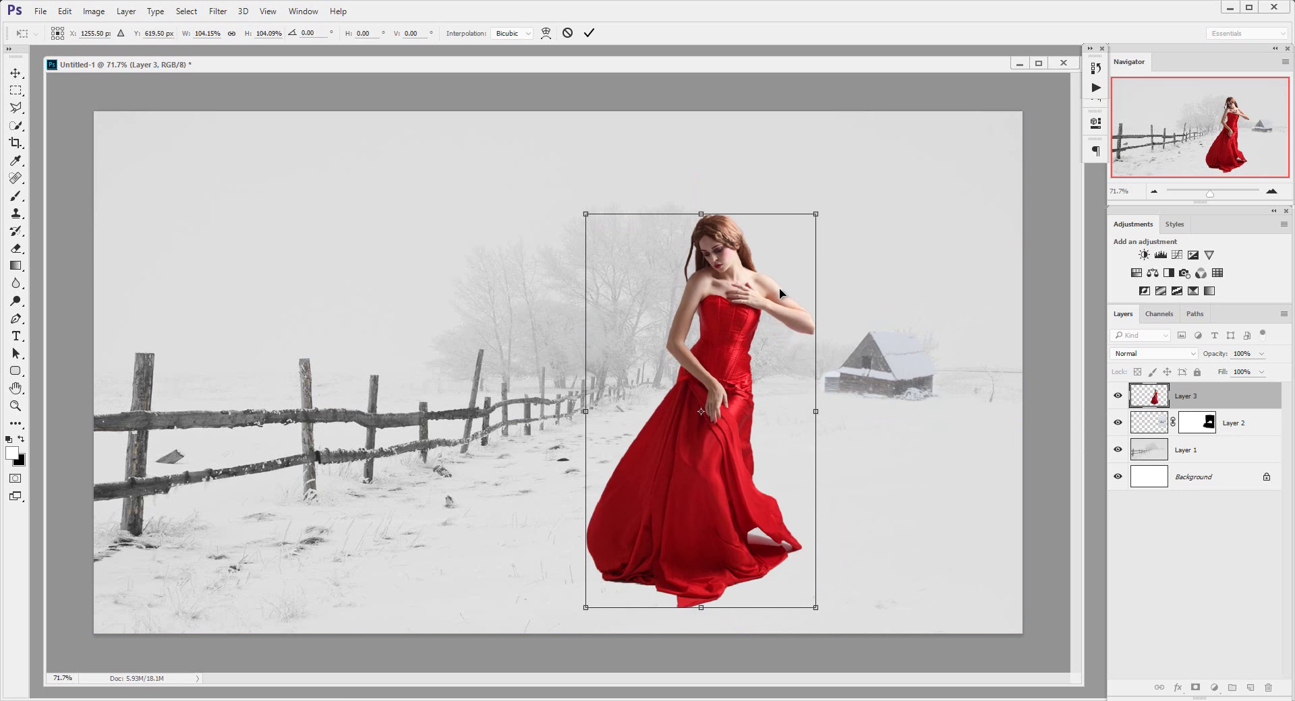
key("Return")
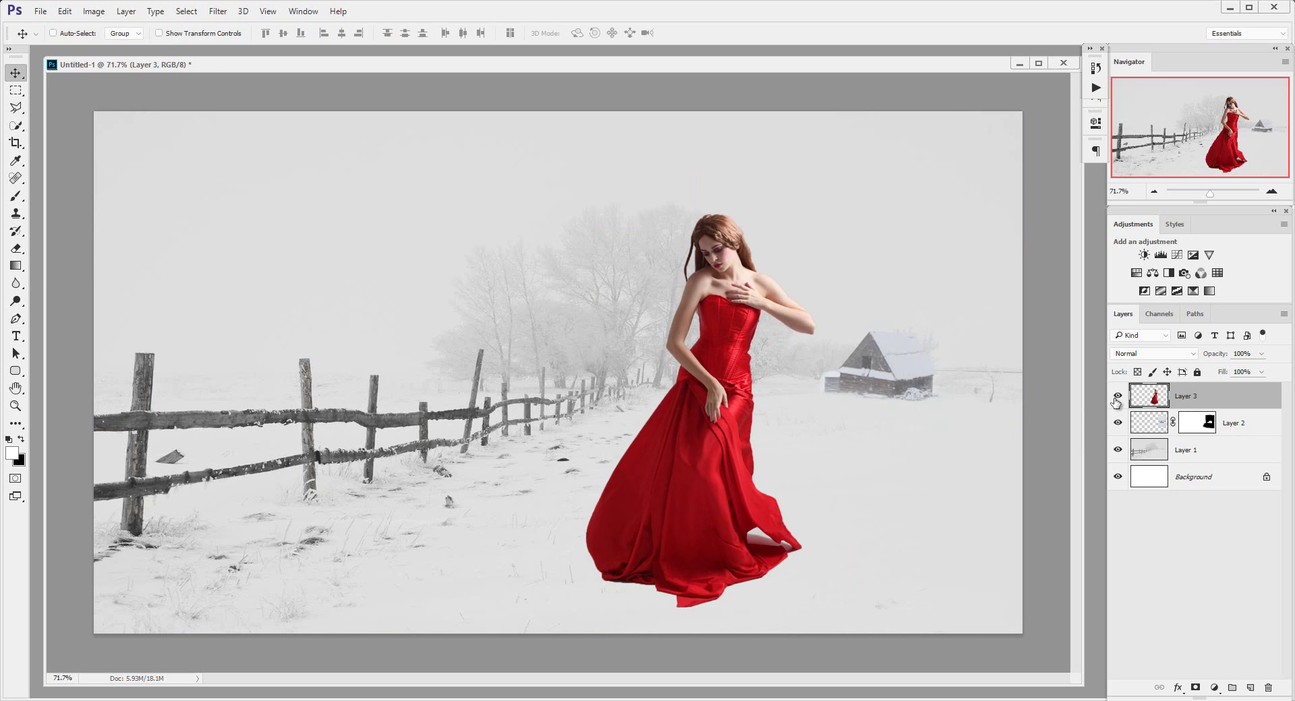
Compare the scene with Layer 3 hidden and shown, then open the adjustment-layer menu
left_click(1117, 397)
left_click(1117, 396)
left_click(1119, 397)
left_click(1214, 688)
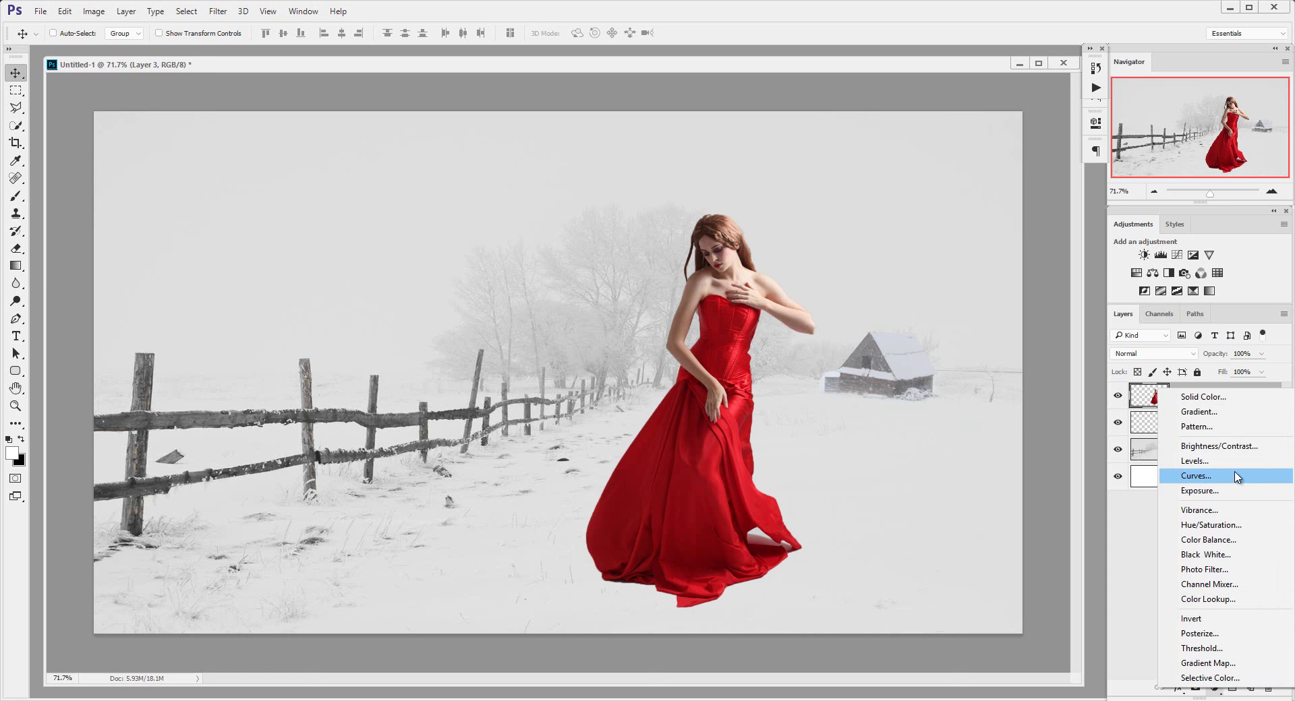
Add a Hue/Saturation layer clipped to the woman with Saturation -13 and Lightness +5
left_click(1247, 532)
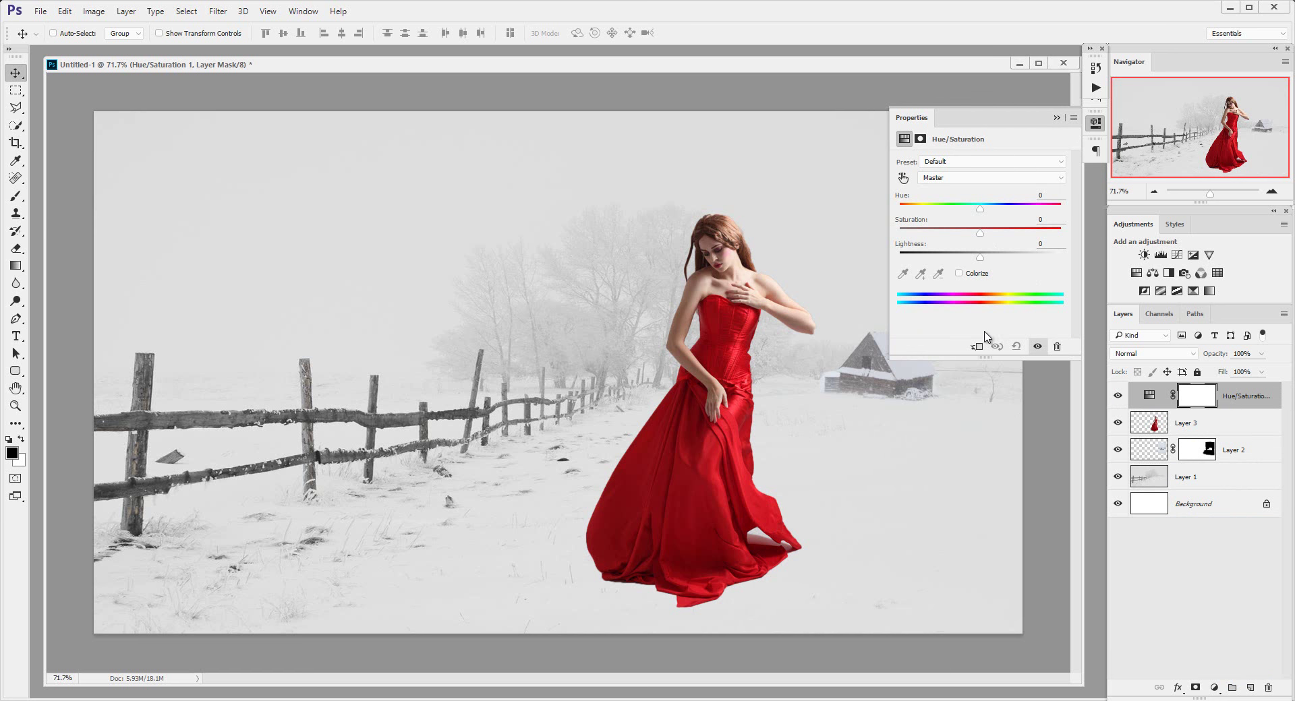
left_click(977, 347)
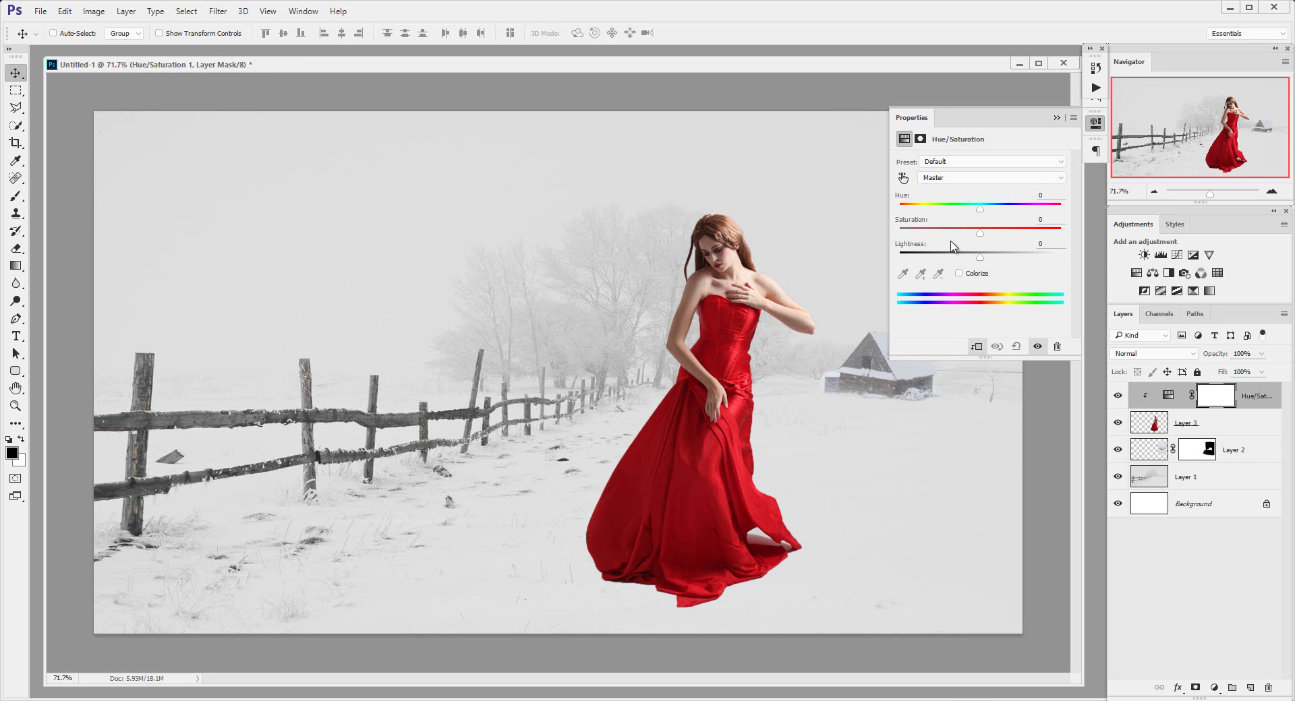
mouse_move(980, 255)
left_mouse_down()
mouse_move(901, 254)
mouse_move(1034, 263)
mouse_move(951, 263)
mouse_move(1031, 263)
mouse_move(985, 263)
left_mouse_up()
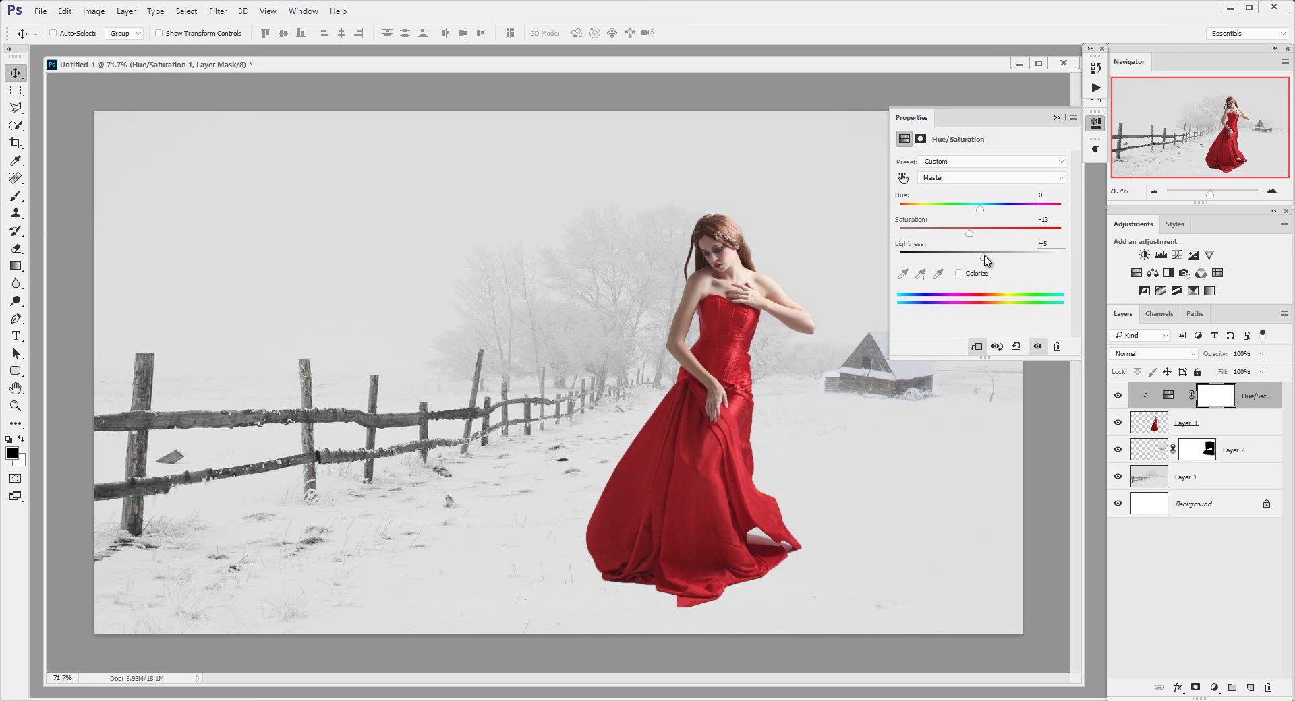
left_click(1056, 118)
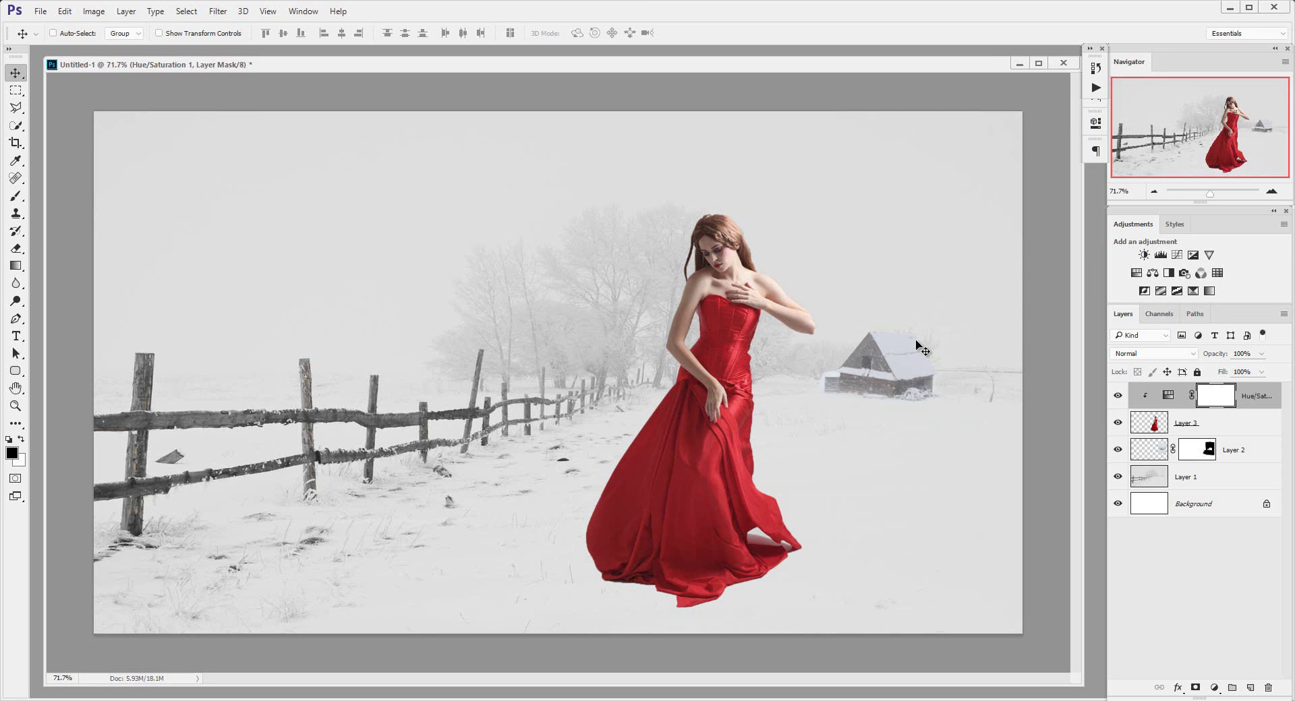
Compare the Hue/Saturation effect, then add Layer 4 clipped to Layer 3 beneath it
left_click(1118, 396)
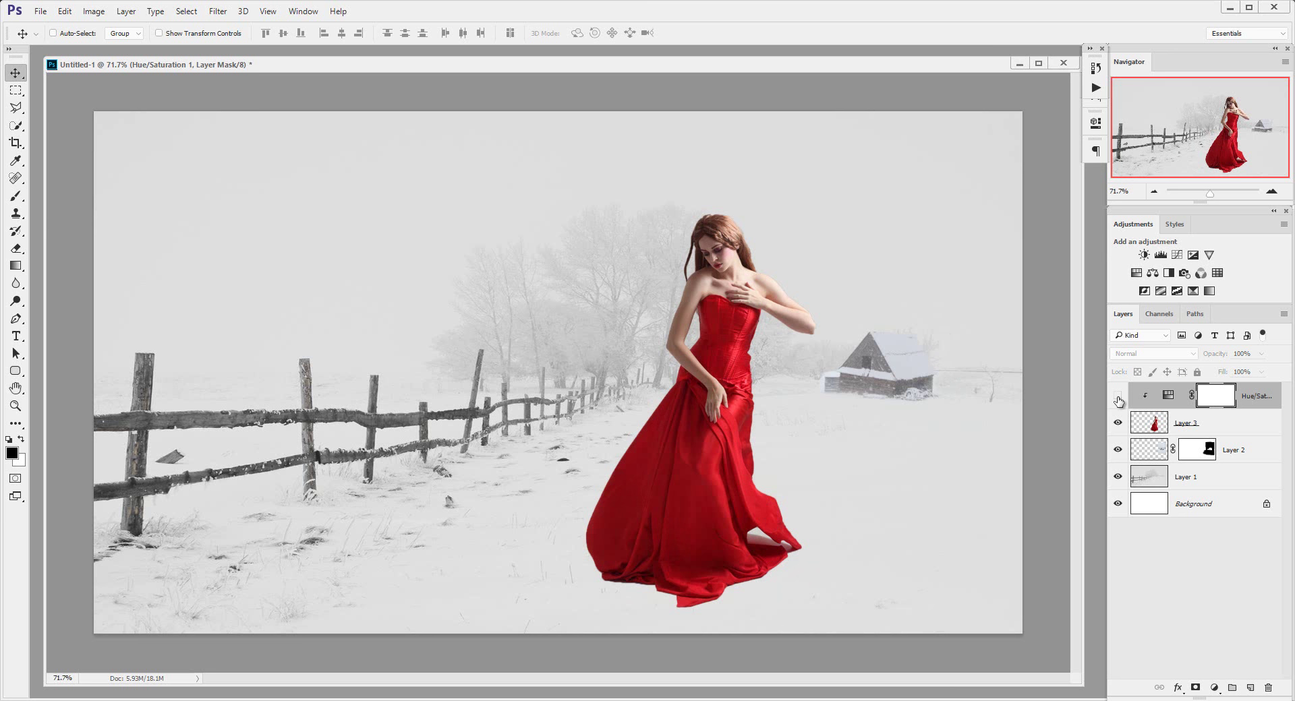
left_click(1117, 396)
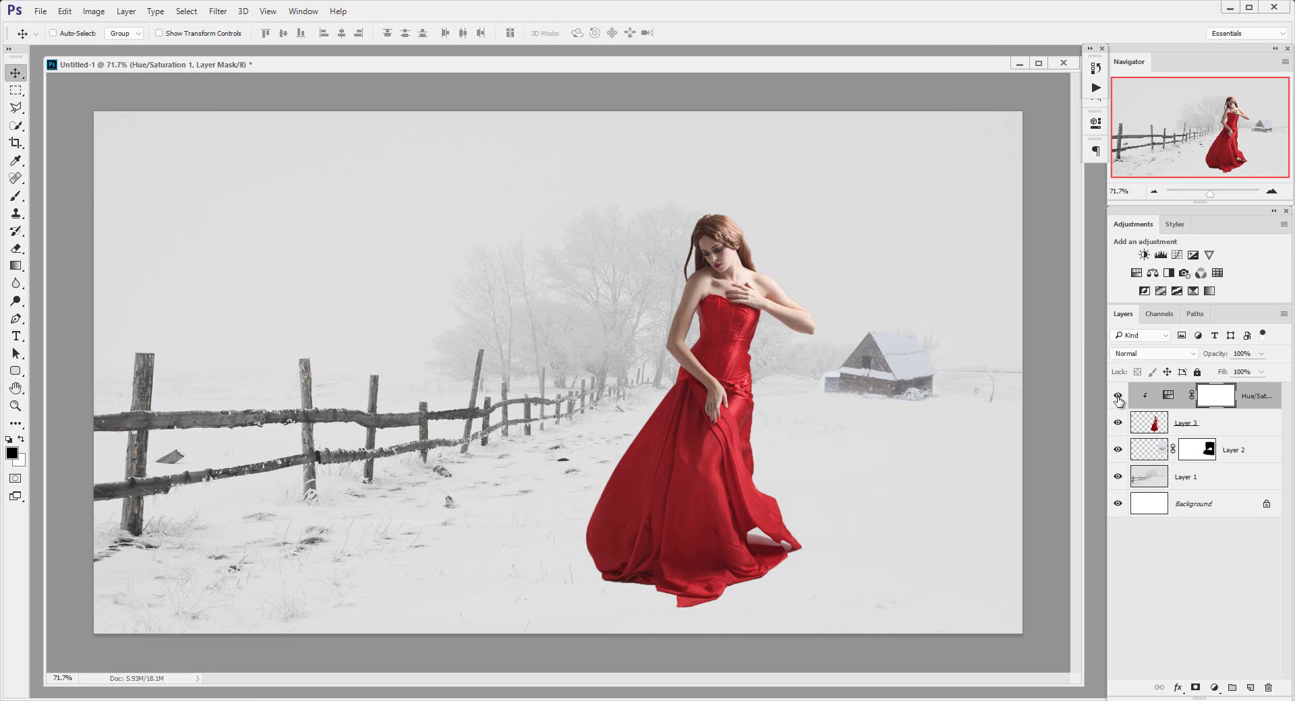
left_click(1118, 397)
left_click(1118, 397)
left_click(1250, 687)
key("x")
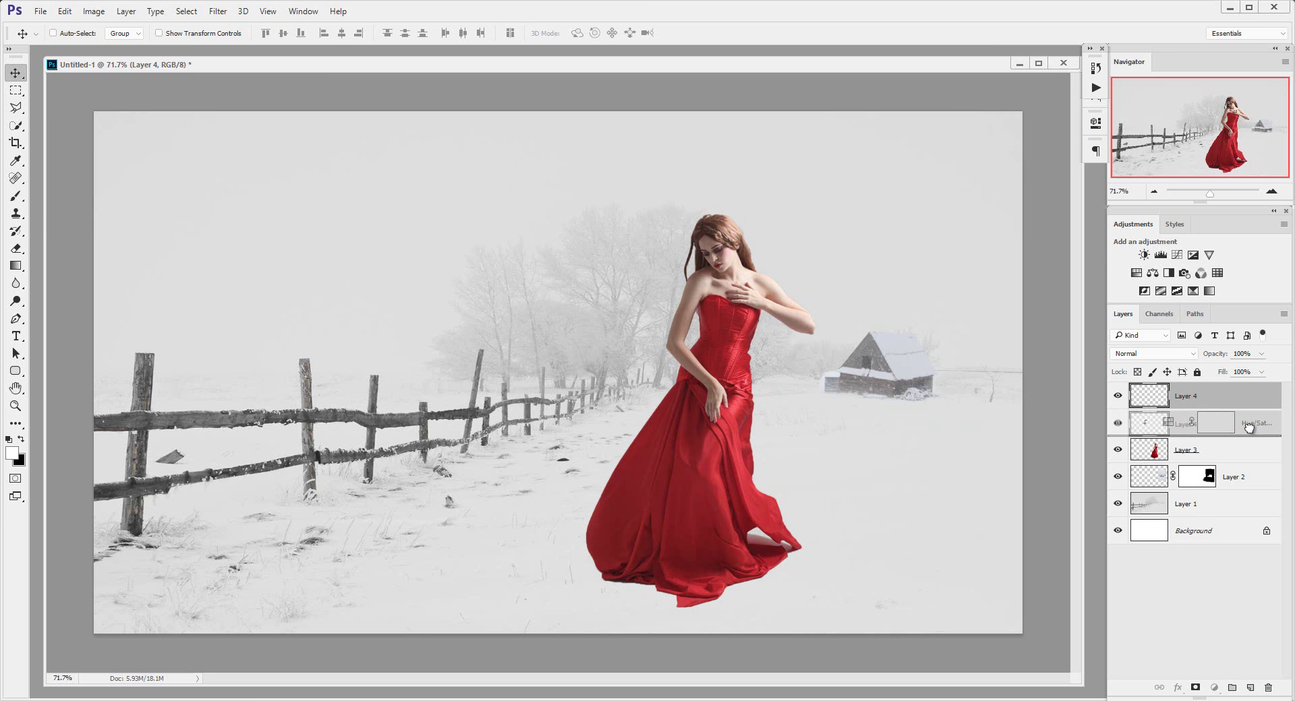
left_click_drag(1219, 407, 1261, 438)
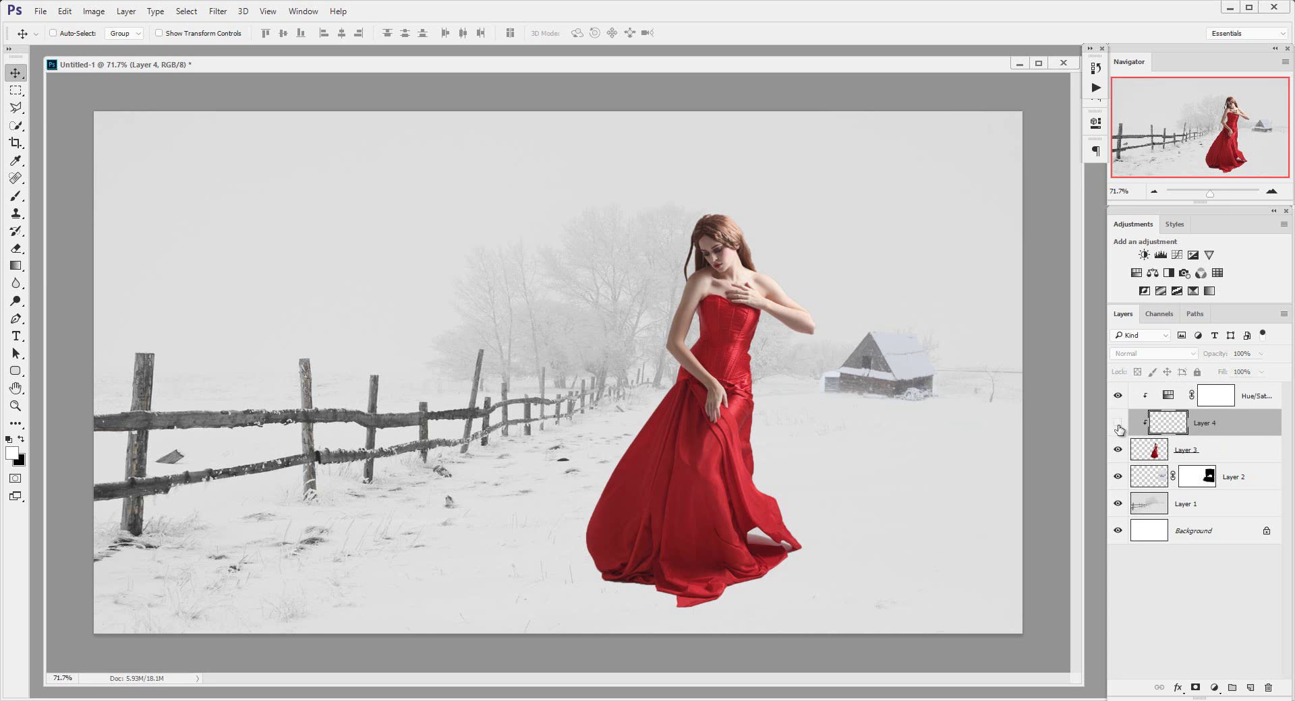
Fill Layer 4 with 50% Gray
left_click(66, 11)
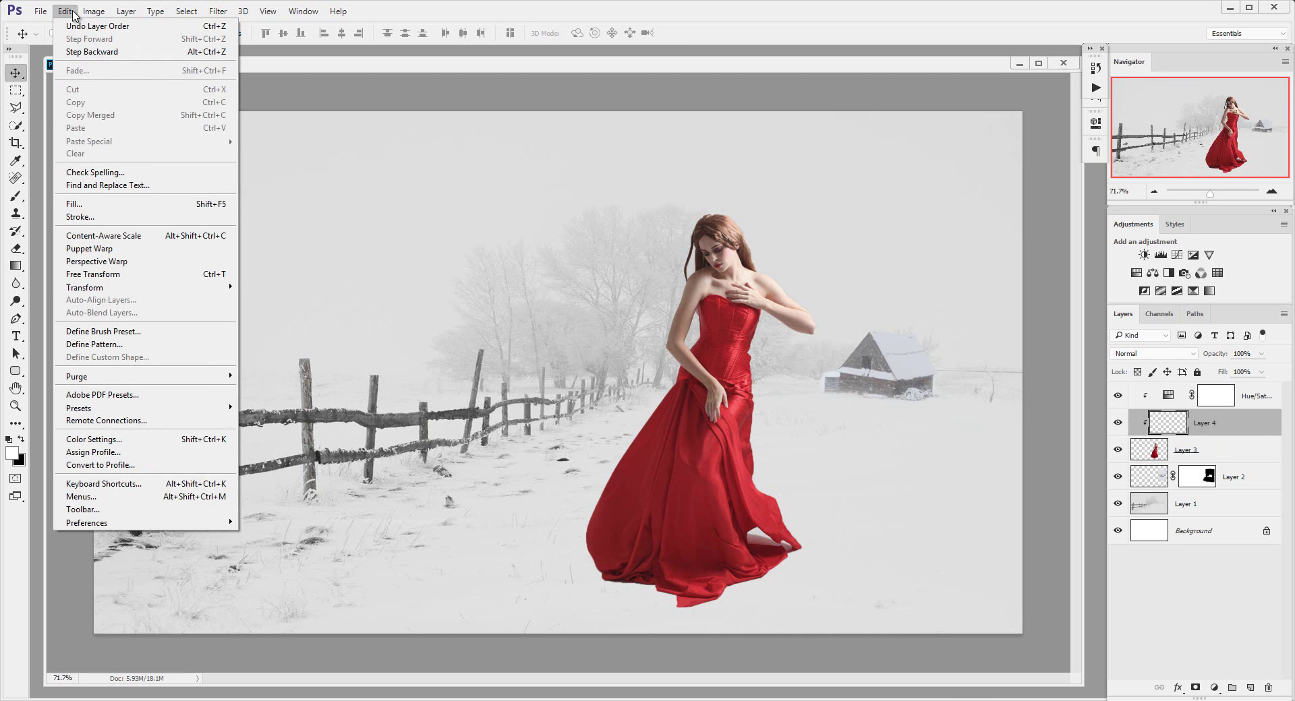
left_click(142, 203)
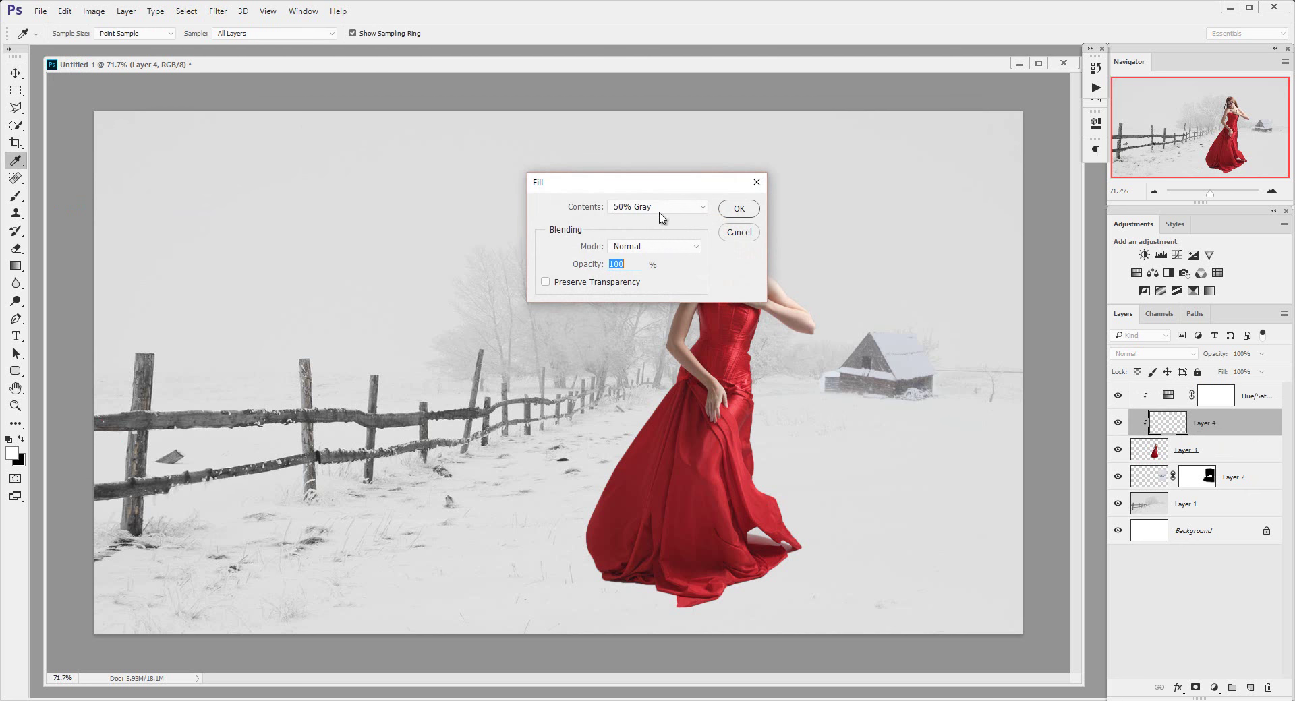
left_click(739, 209)
key("v")
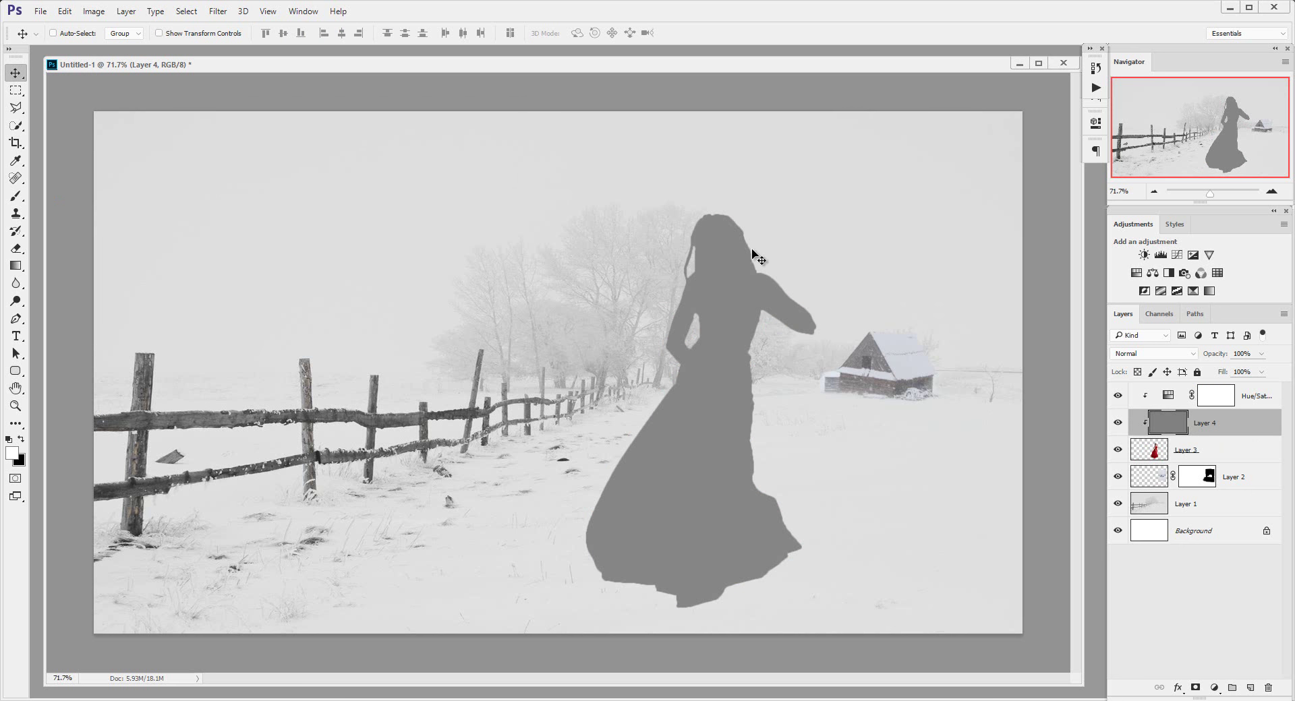
Set Layer 4's blend mode to Overlay and check it by toggling visibility
left_click(1161, 358)
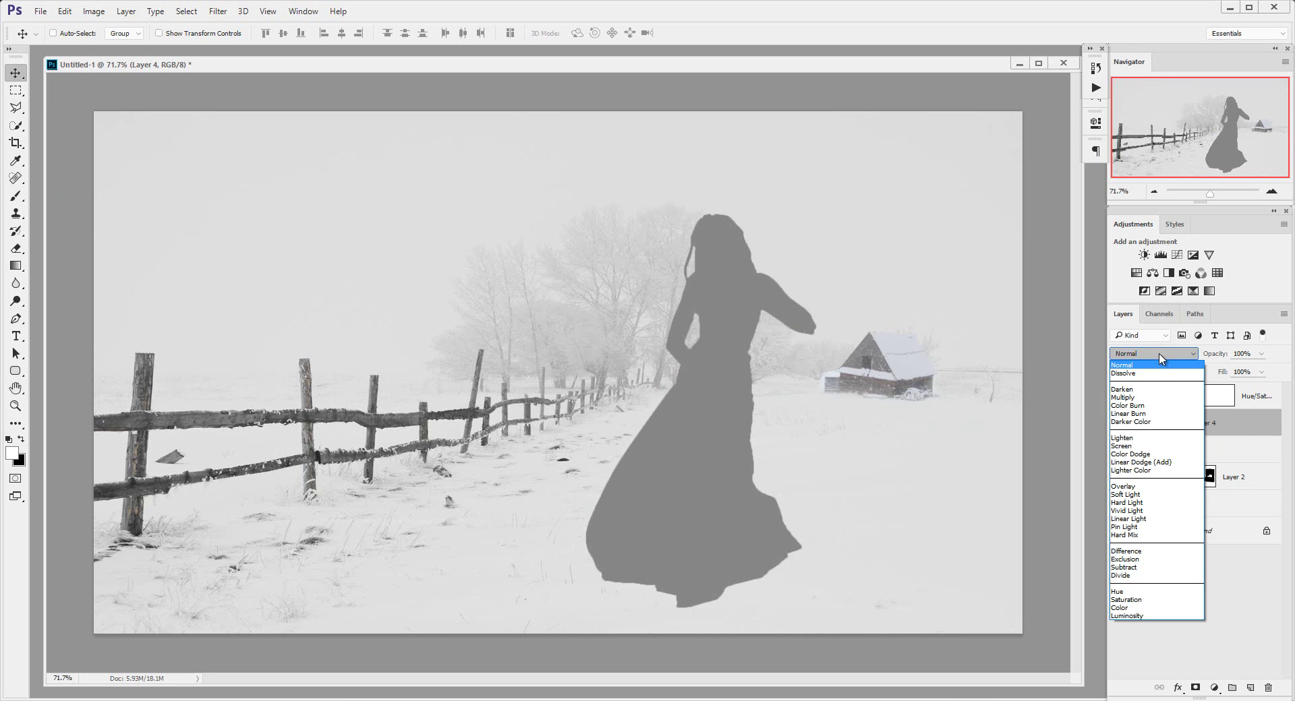
left_click(1155, 487)
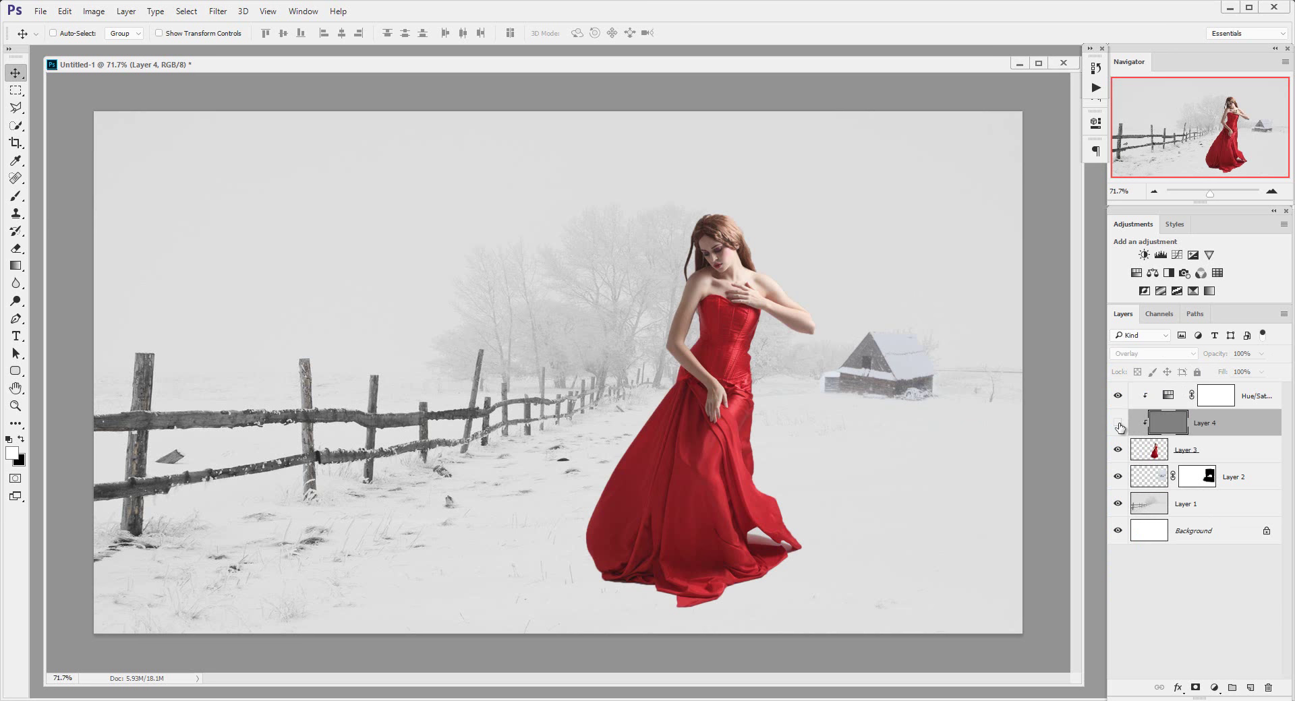
left_click(1118, 424)
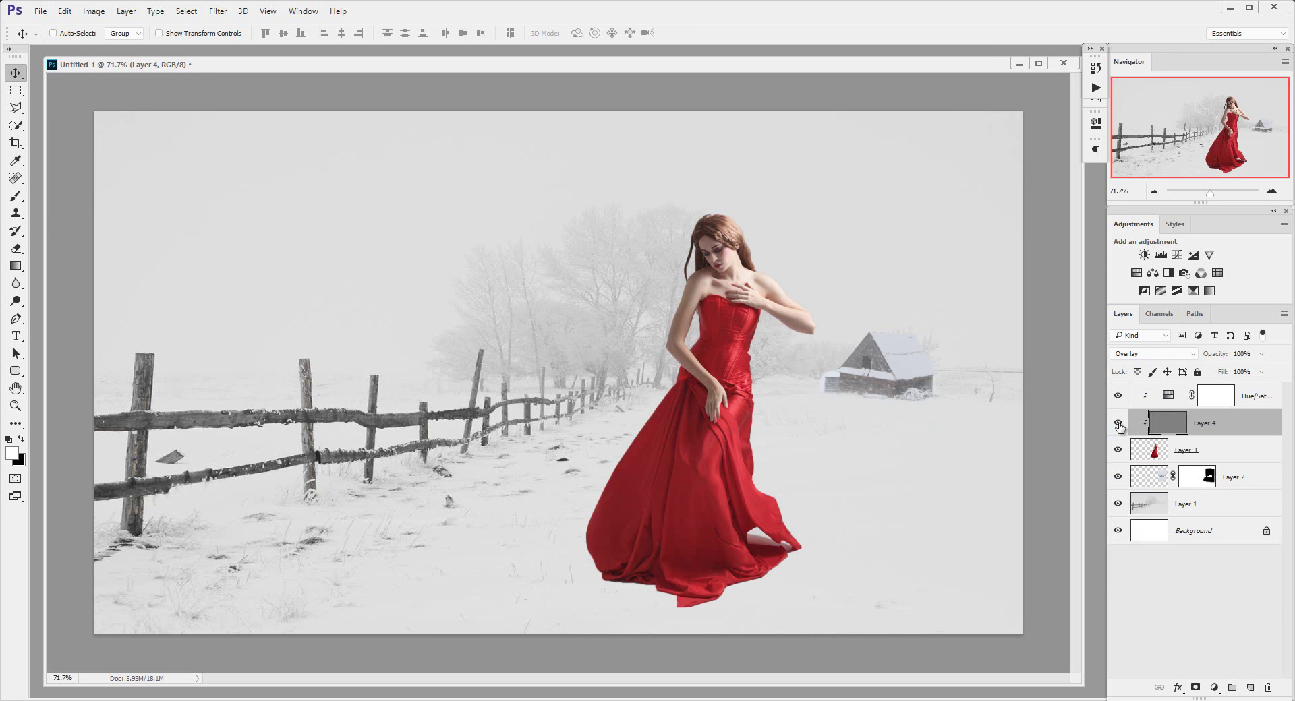
left_click(1118, 425)
Select the Dodge Tool and zoom to 200% on the woman's upper body
key("z")
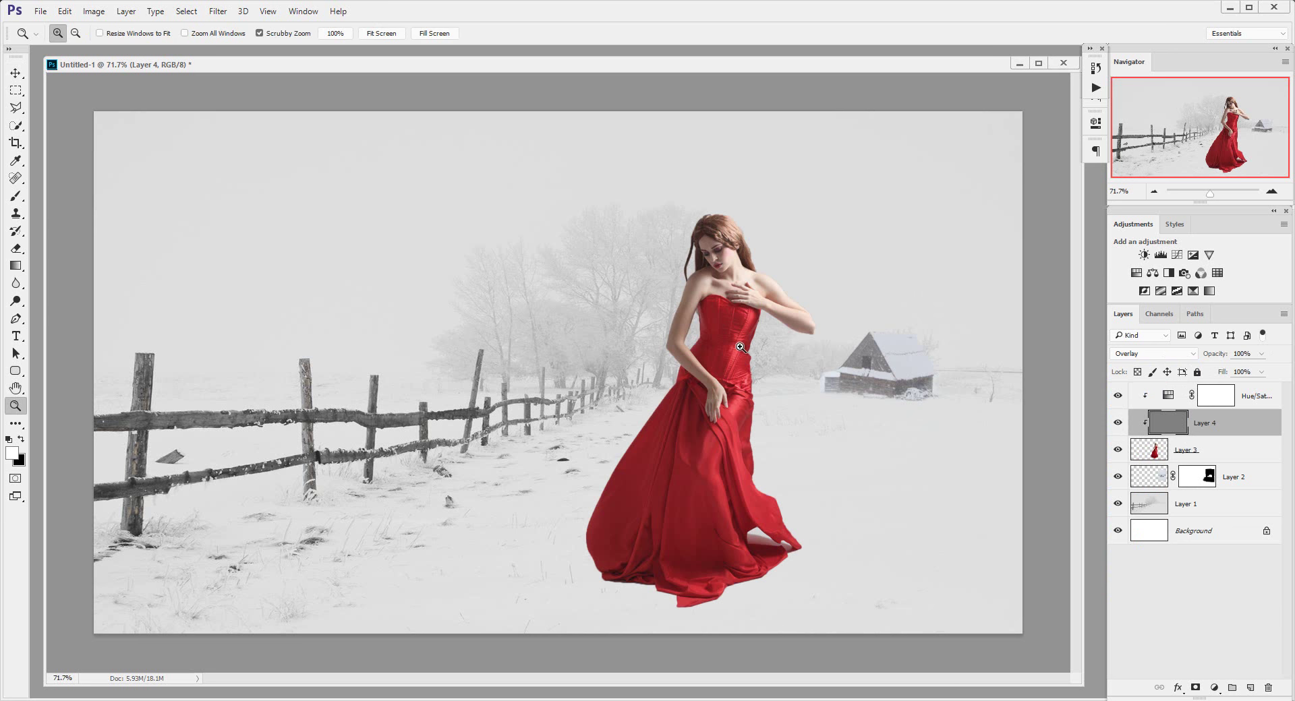
right_click(731, 286)
left_click(759, 310)
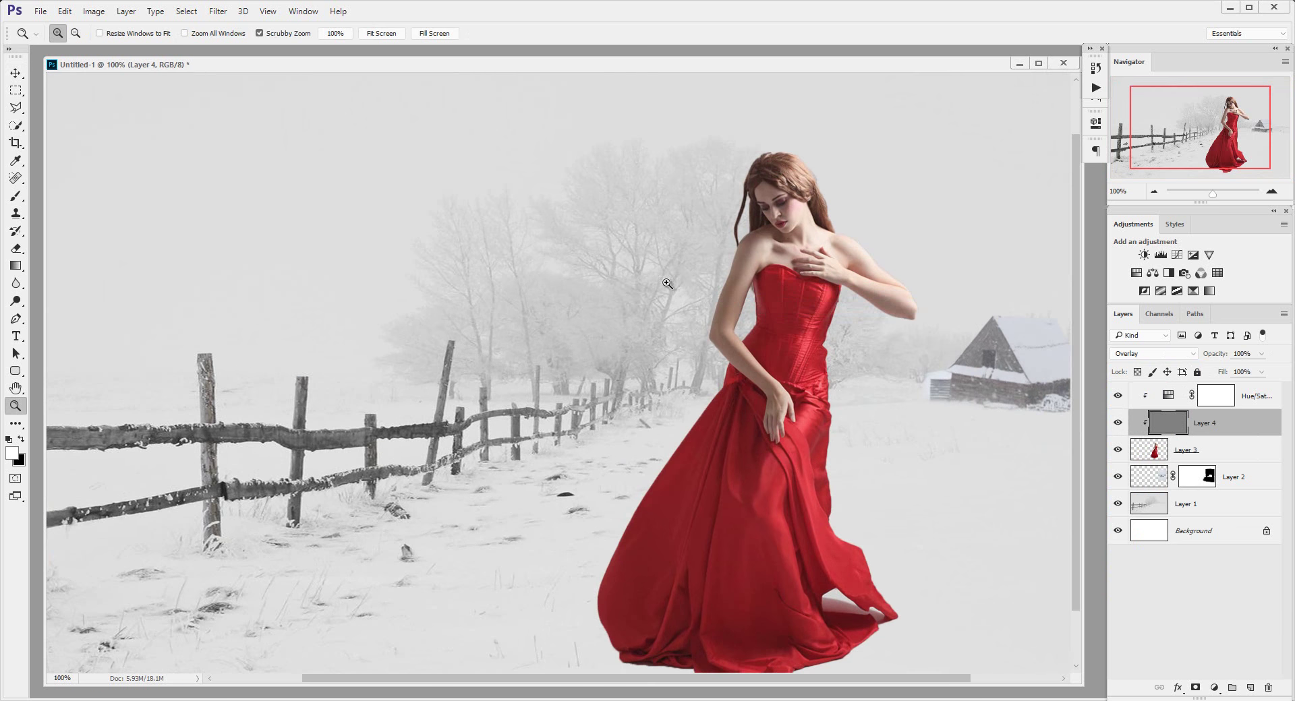
left_click(16, 74)
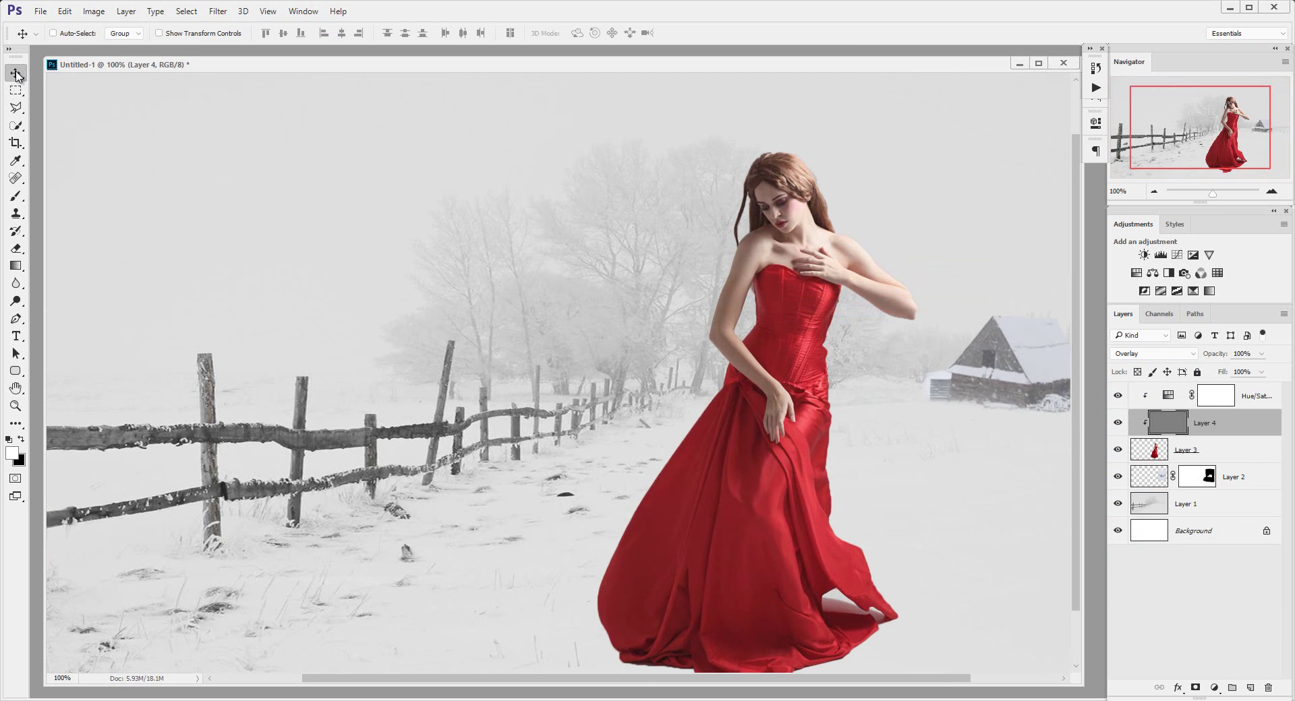
left_click(19, 307)
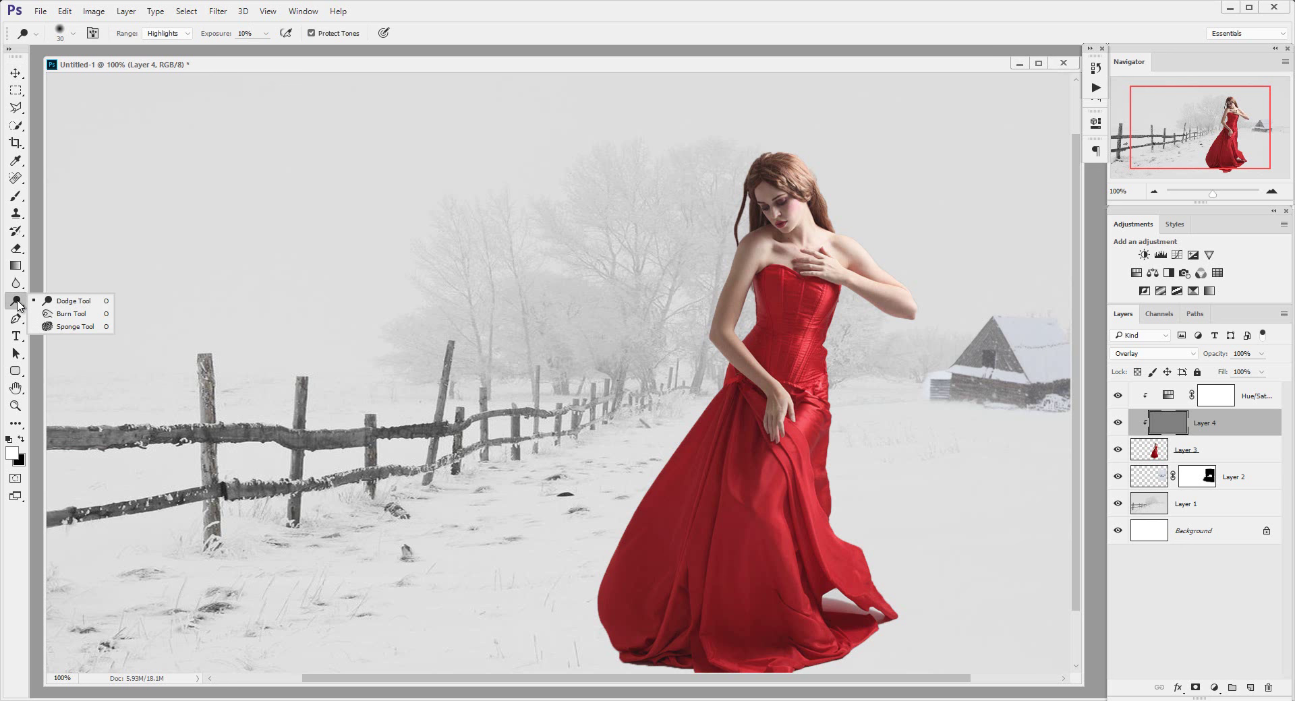
left_click(76, 303)
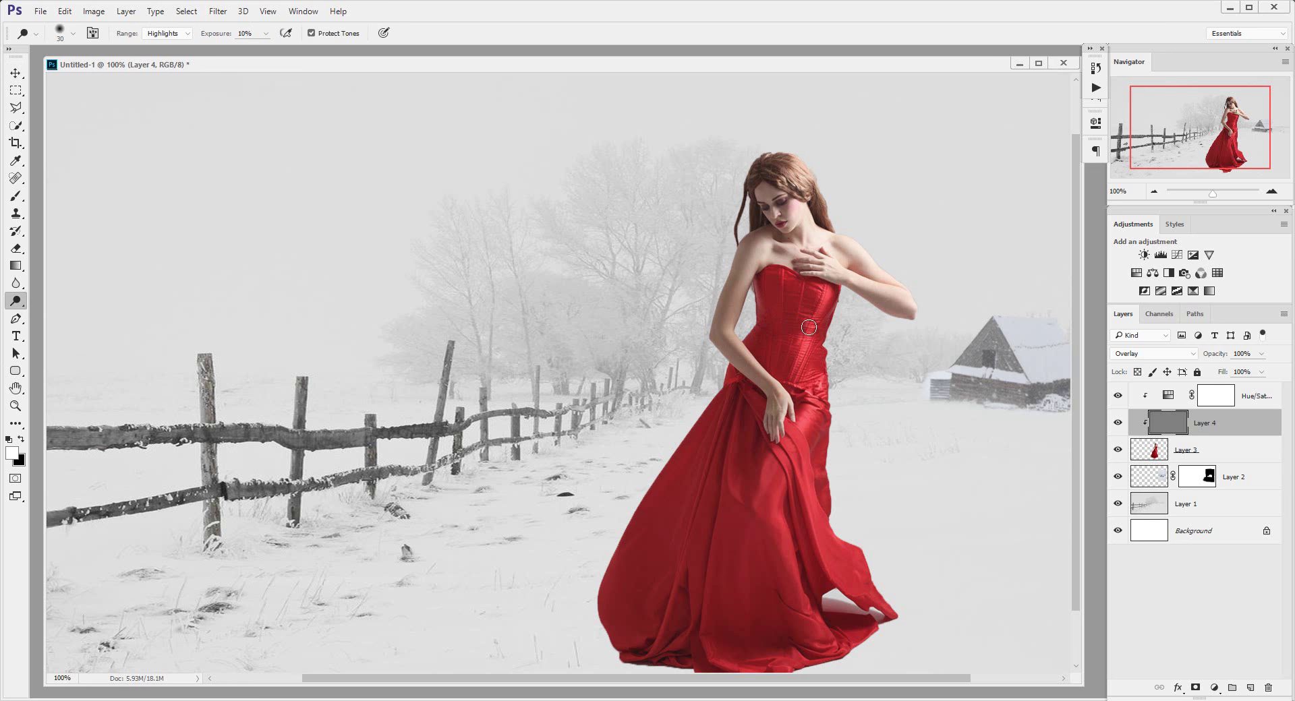
key("v")
key("z")
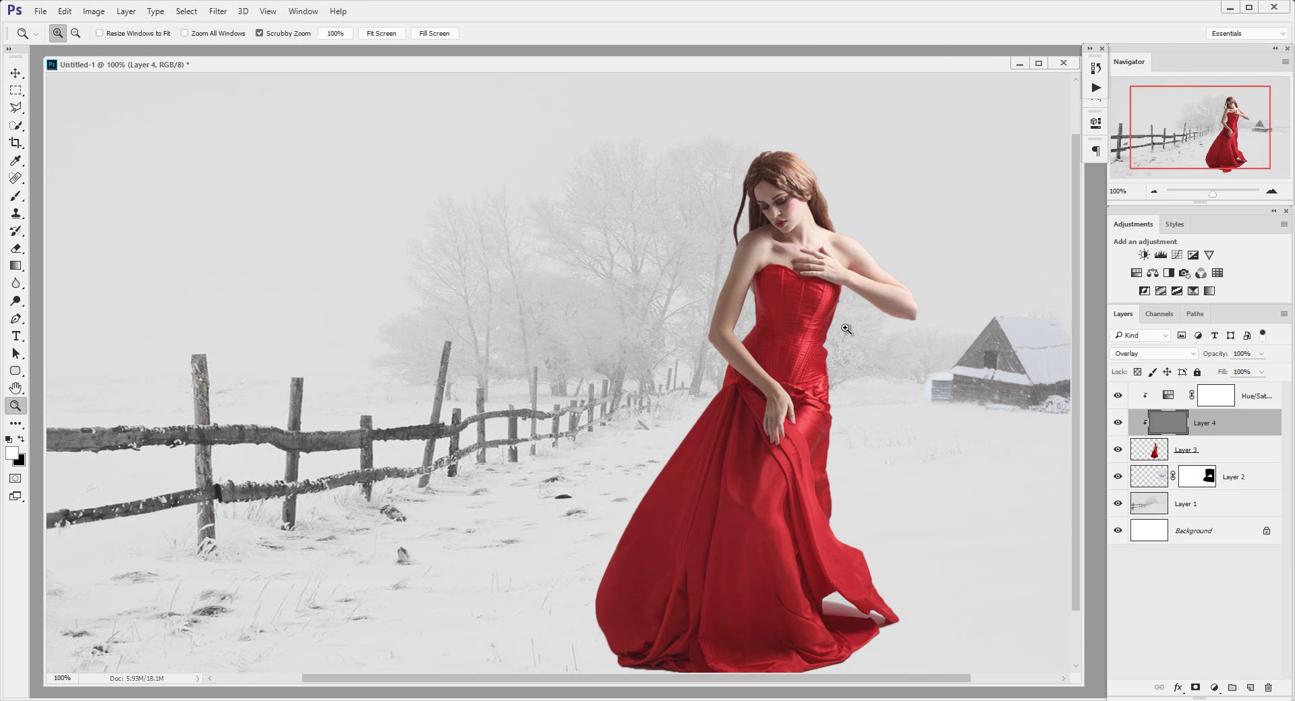
left_click(845, 329)
left_click_drag(834, 296, 748, 336)
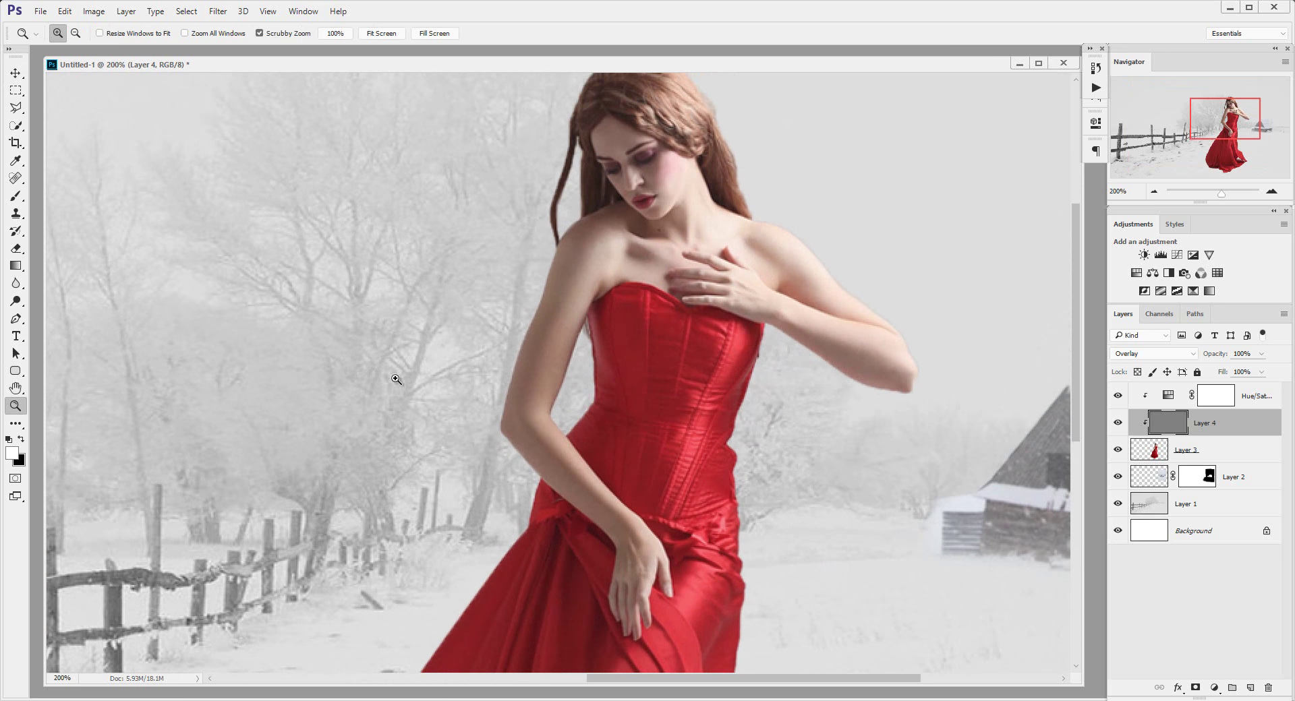
Dodge highlights on the woman's forearm, top of hair, and cheek down to neck
left_click(16, 303)
mouse_move(867, 336)
left_mouse_down()
mouse_move(884, 337)
mouse_move(844, 323)
mouse_move(893, 343)
mouse_move(828, 318)
mouse_move(884, 338)
mouse_move(814, 267)
mouse_move(884, 321)
mouse_move(778, 225)
mouse_move(789, 301)
mouse_move(815, 307)
mouse_move(771, 243)
left_mouse_up()
left_click_drag(749, 187, 746, 299)
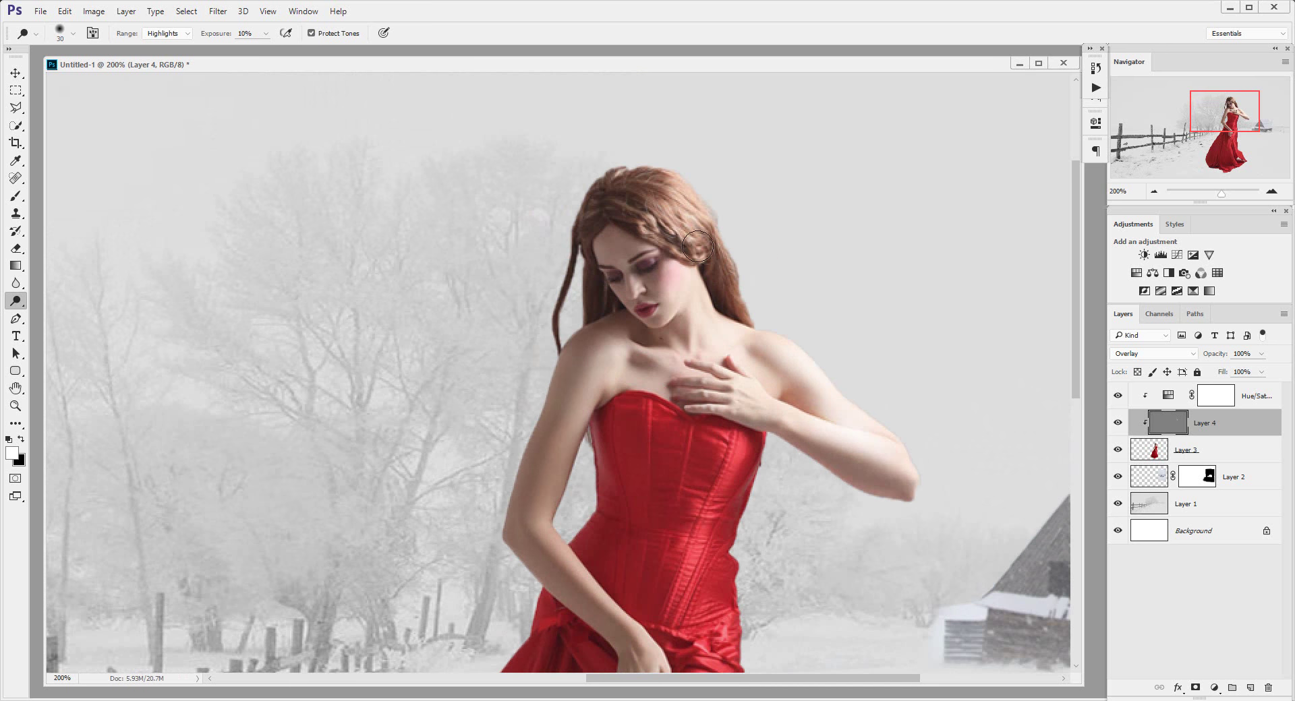
mouse_move(668, 178)
left_mouse_down()
mouse_move(660, 203)
mouse_move(654, 188)
left_mouse_up()
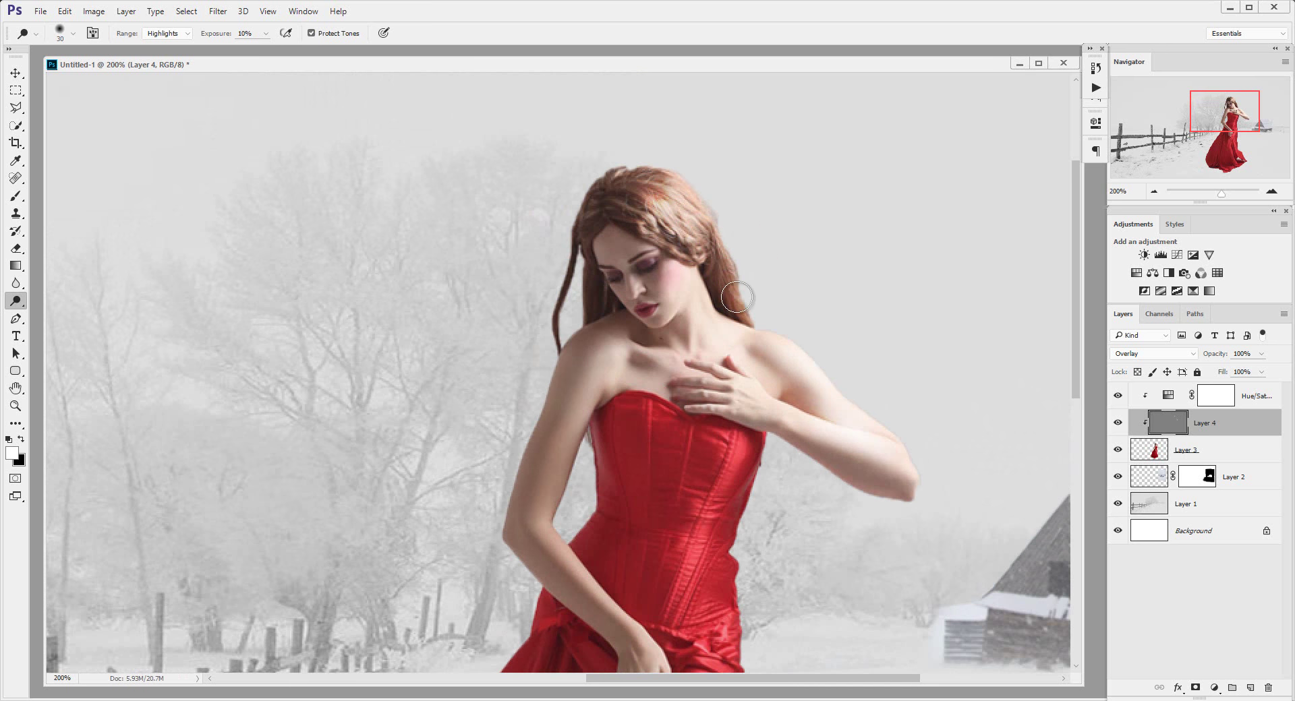
mouse_move(730, 315)
left_mouse_down()
mouse_move(736, 266)
mouse_move(651, 248)
left_mouse_up()
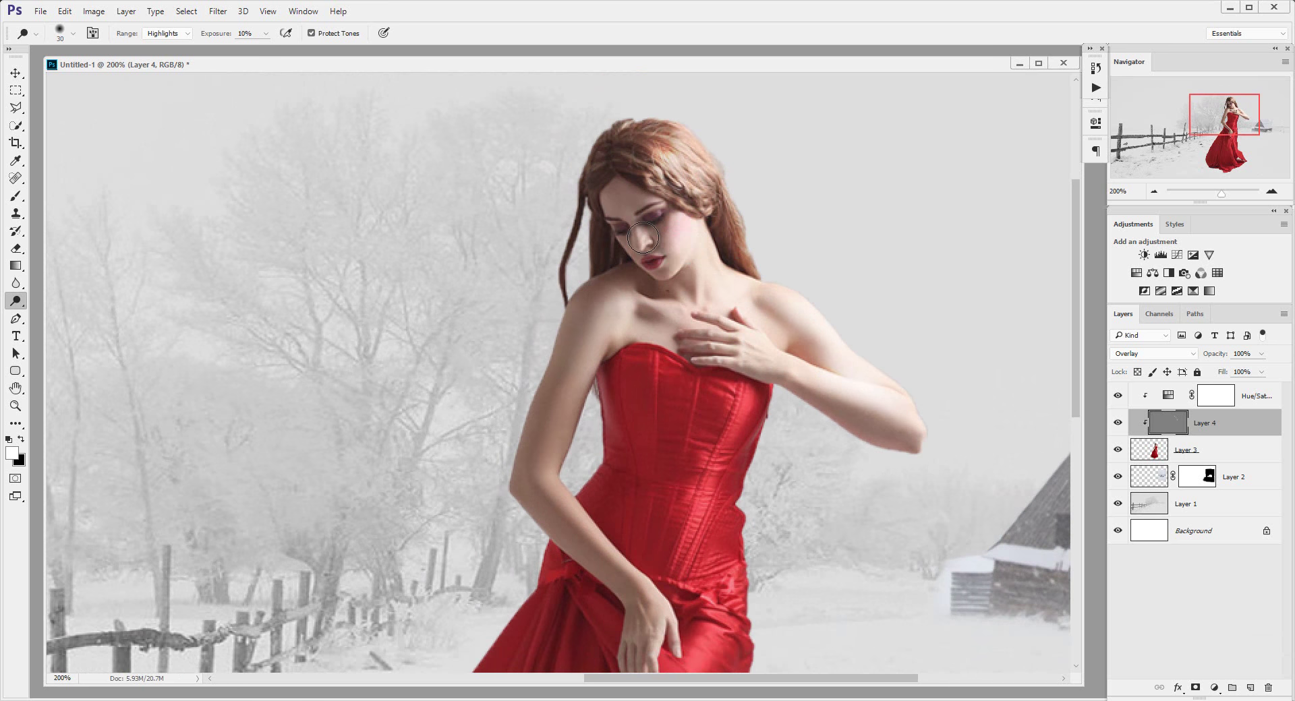
mouse_move(697, 237)
left_mouse_down()
mouse_move(740, 346)
mouse_move(785, 330)
mouse_move(733, 302)
mouse_move(668, 310)
mouse_move(720, 295)
left_mouse_up()
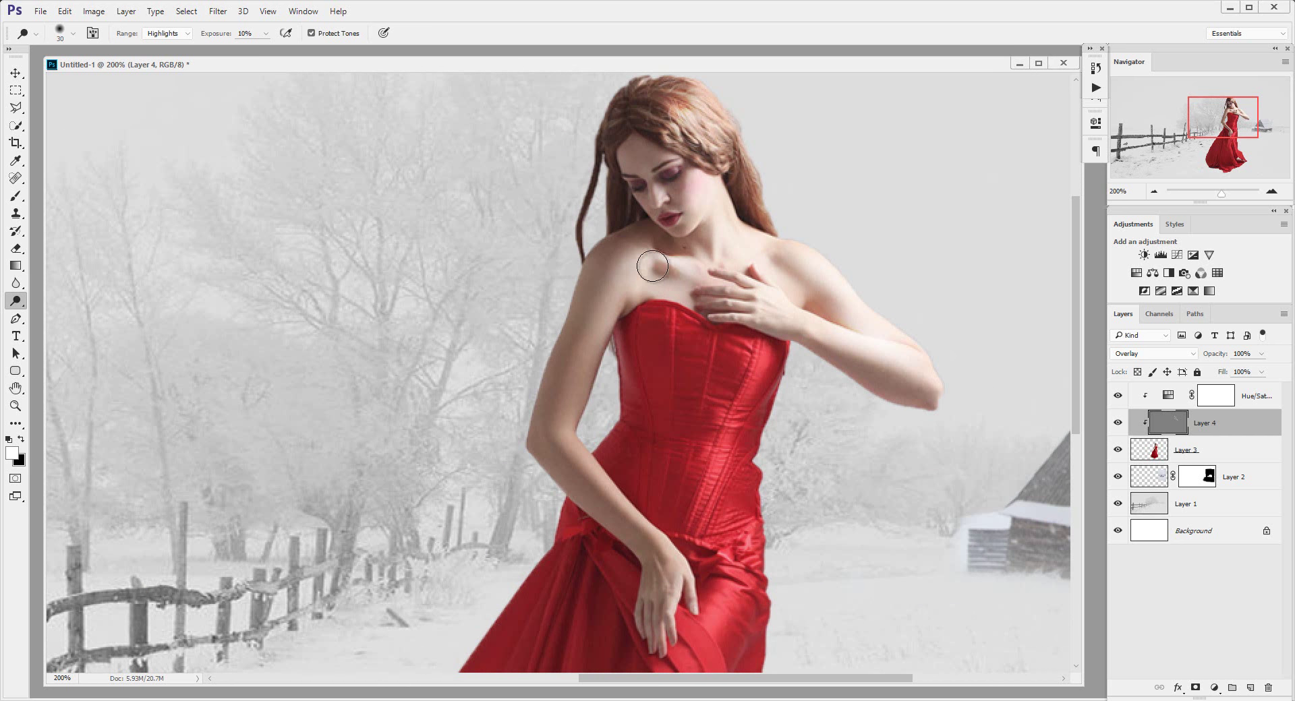
Dodge highlights on the shoulder, upper arm, and corset down to the waist
left_click_drag(708, 324, 740, 254)
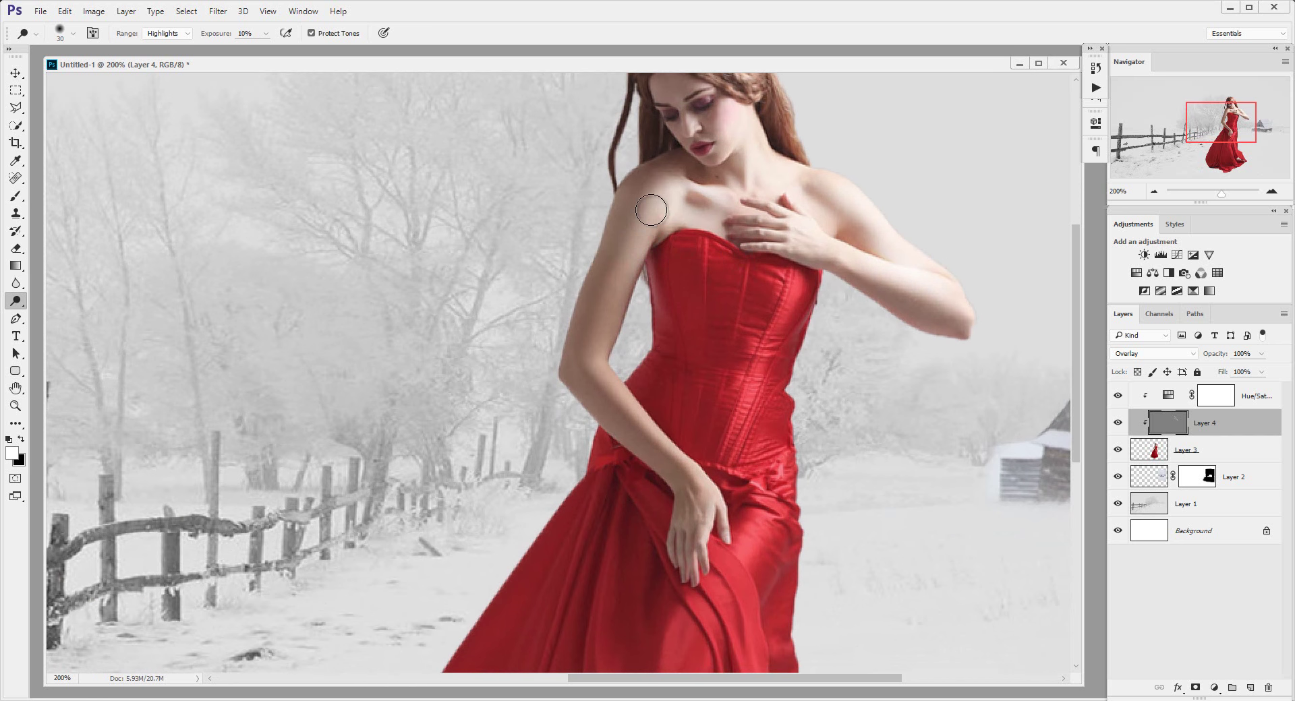
mouse_move(651, 210)
left_mouse_down()
mouse_move(636, 217)
mouse_move(656, 211)
mouse_move(600, 363)
mouse_move(608, 322)
left_mouse_up()
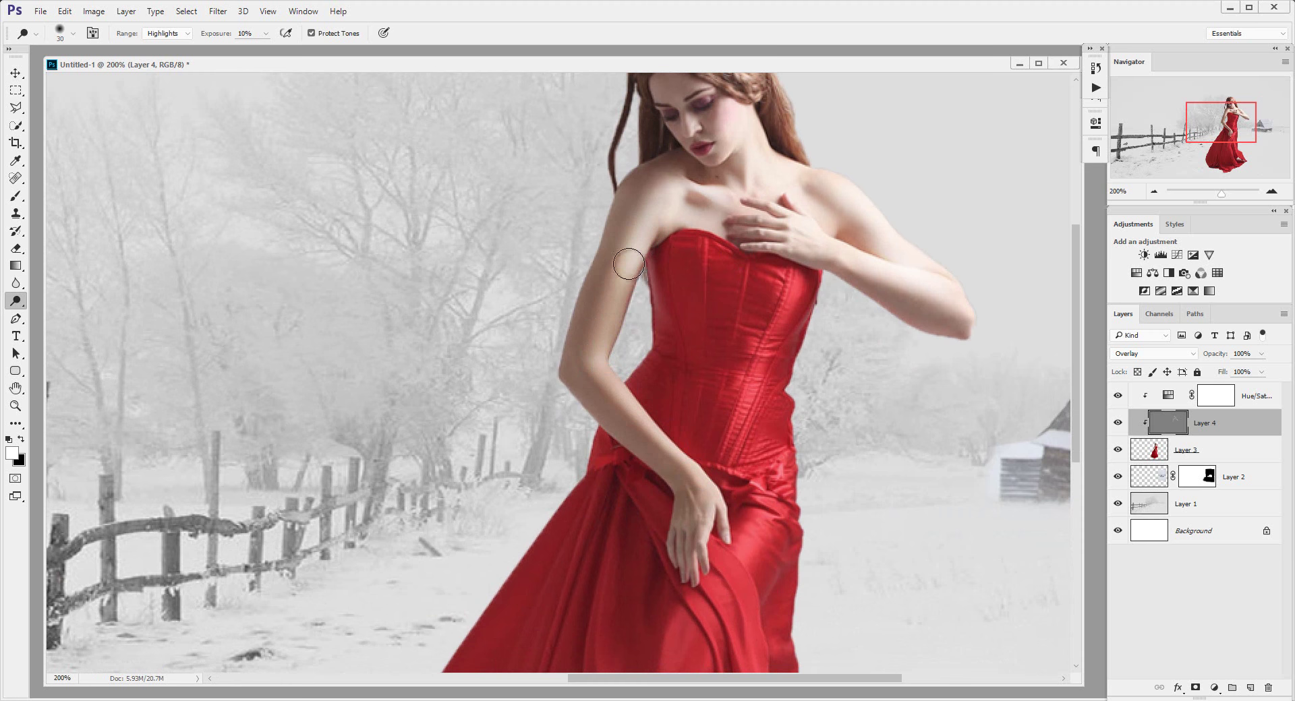
mouse_move(703, 452)
left_mouse_down()
mouse_move(640, 344)
mouse_move(642, 423)
left_mouse_up()
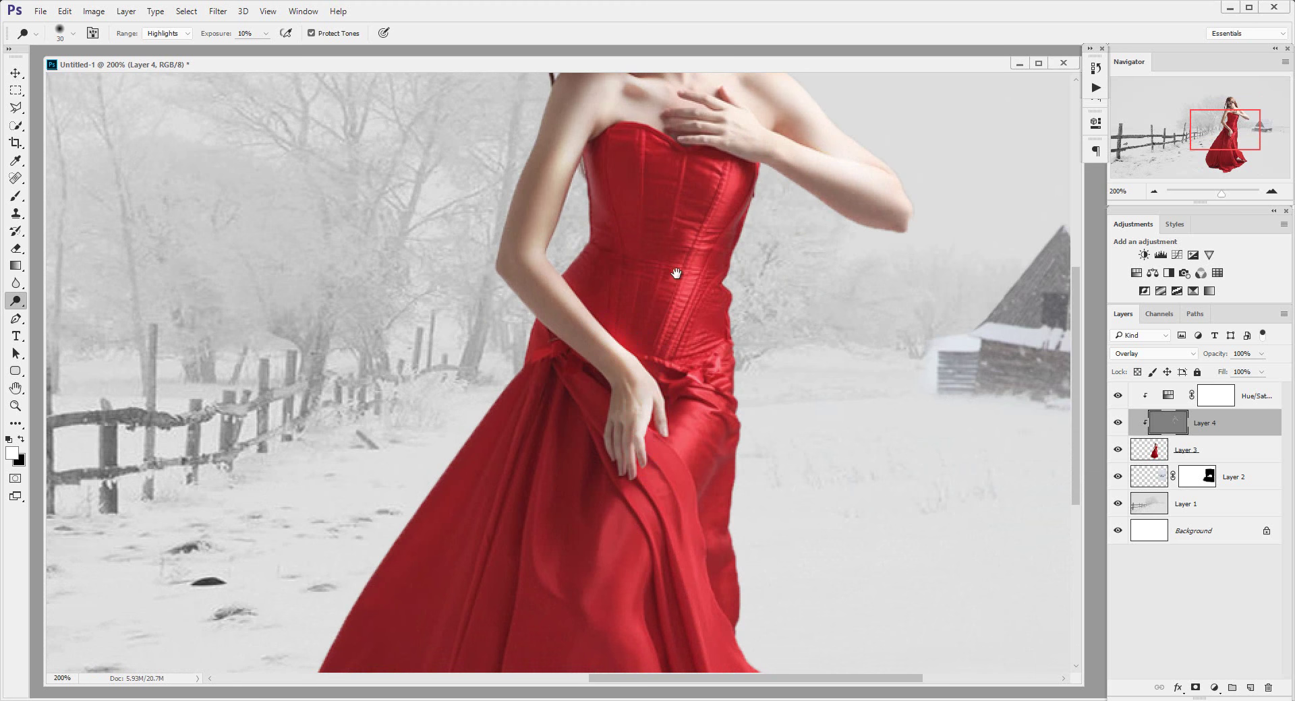
mouse_move(720, 255)
left_mouse_down()
mouse_move(672, 389)
mouse_move(718, 255)
left_mouse_up()
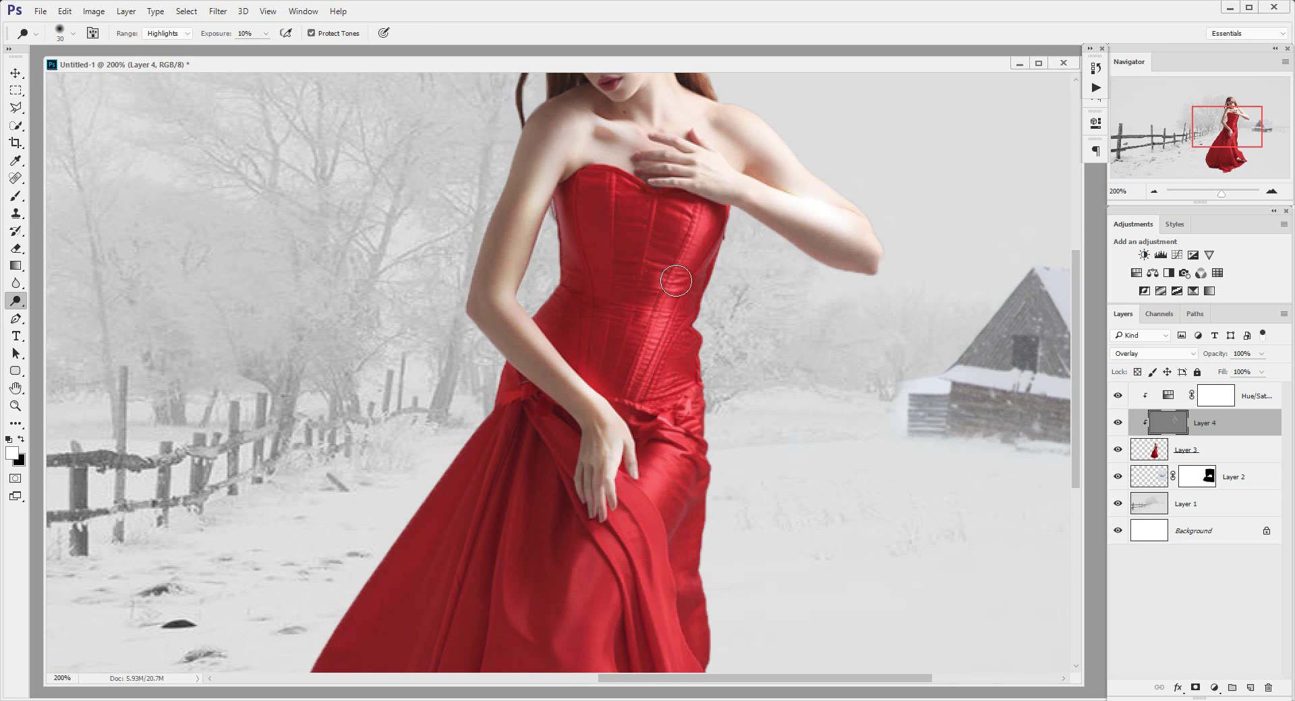
mouse_move(679, 271)
left_mouse_down()
mouse_move(661, 318)
mouse_move(670, 230)
mouse_move(698, 227)
mouse_move(644, 355)
mouse_move(654, 213)
left_mouse_up()
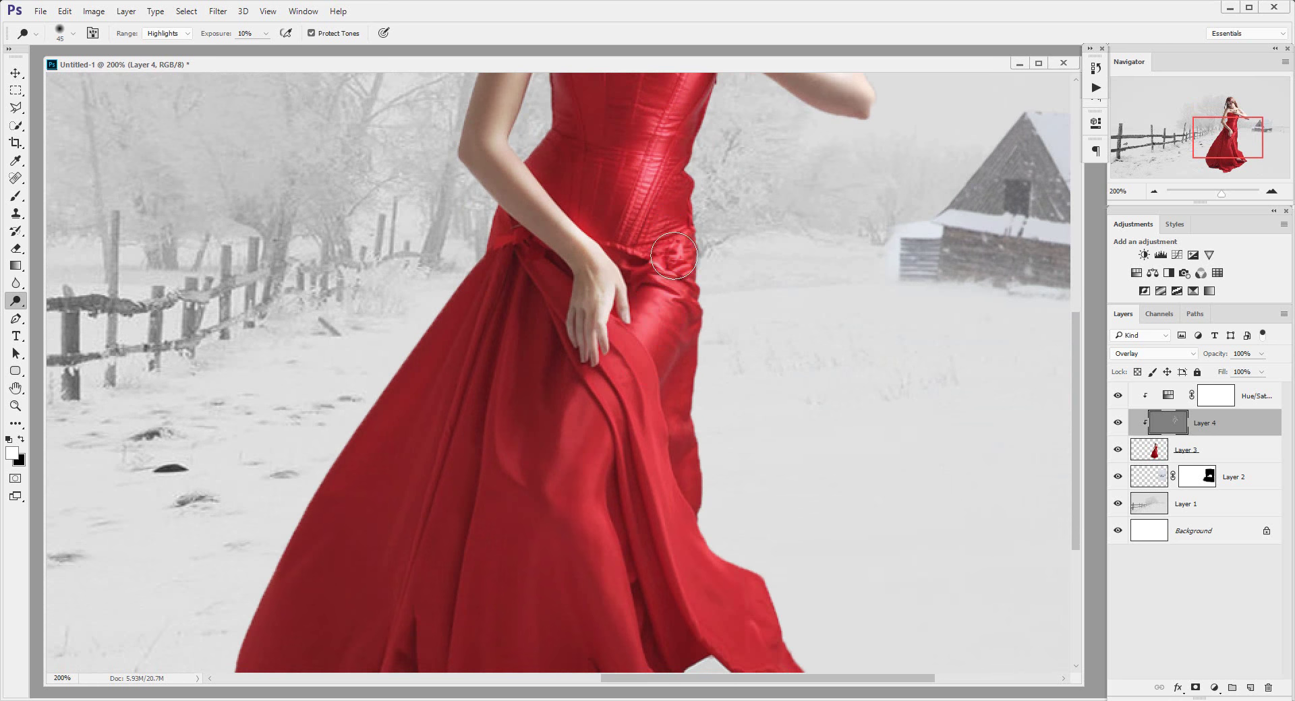
Dodge highlights into the dress folds below the hand, the hem and hip drape
mouse_move(646, 346)
left_mouse_down()
mouse_move(679, 217)
mouse_move(695, 296)
mouse_move(680, 323)
left_mouse_up()
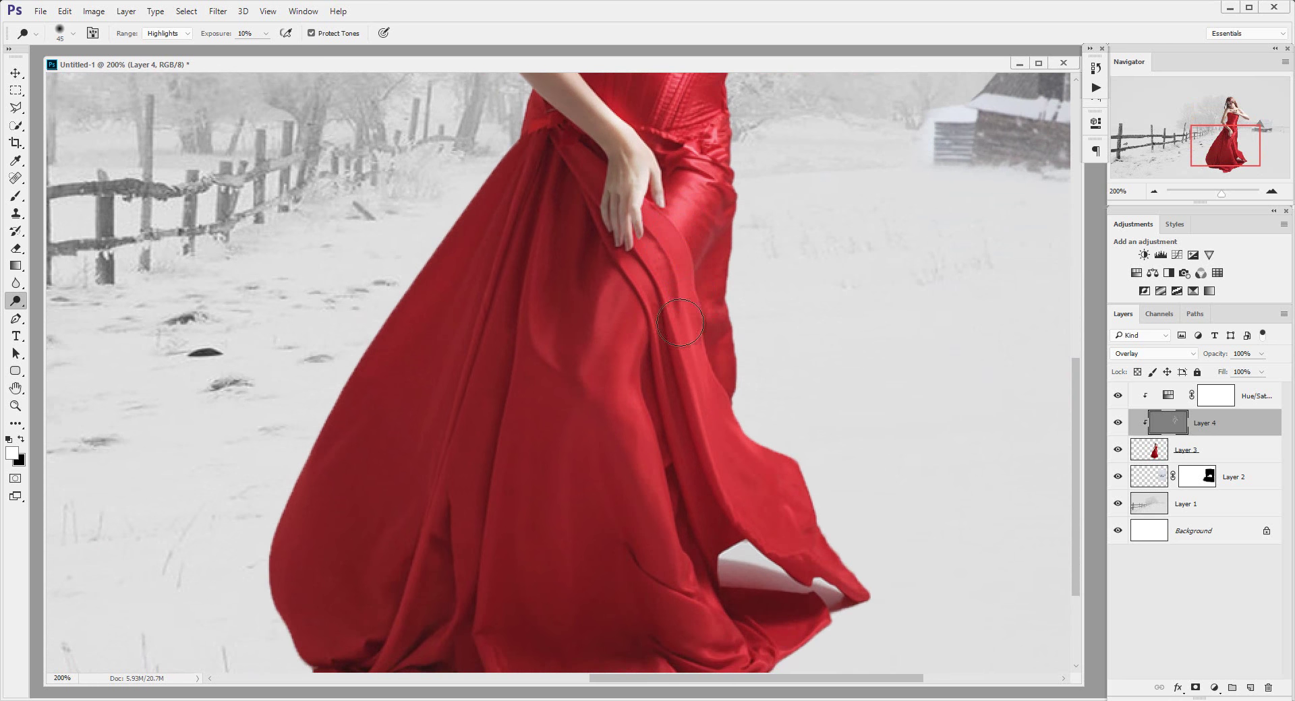
mouse_move(642, 268)
left_mouse_down()
mouse_move(639, 343)
mouse_move(633, 272)
left_mouse_up()
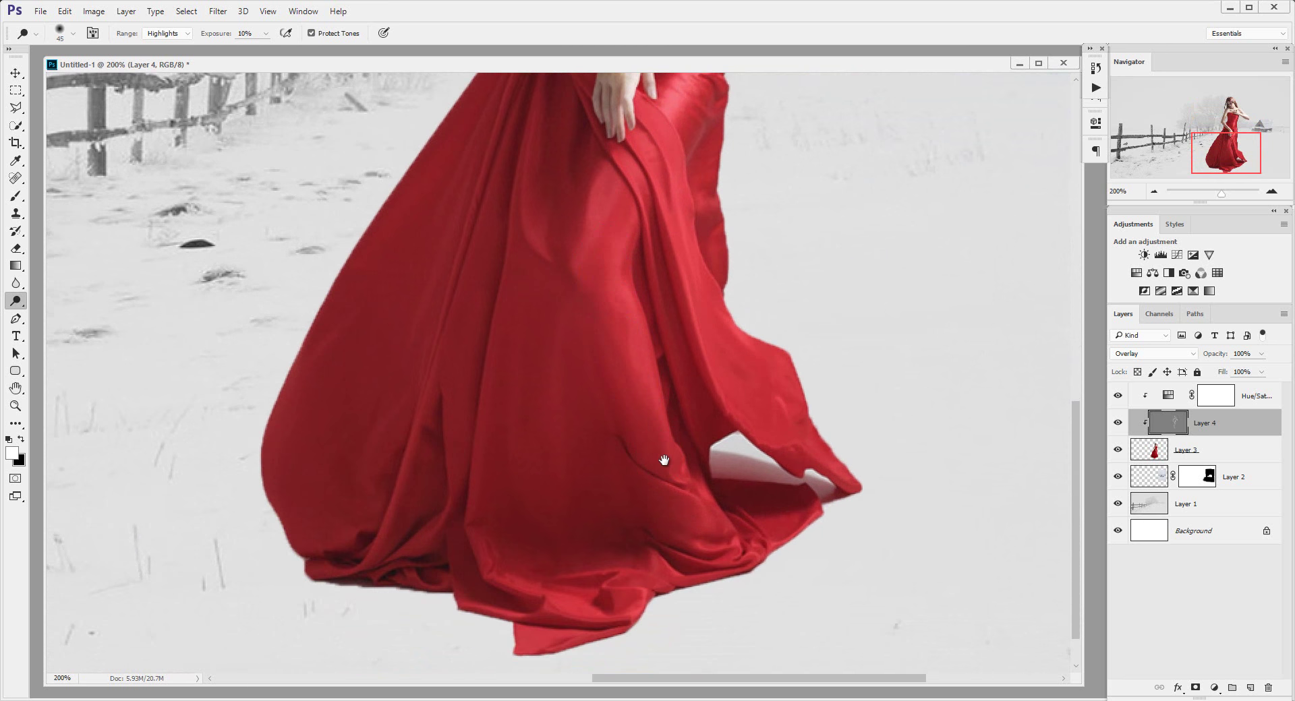
mouse_move(664, 420)
left_mouse_down()
mouse_move(647, 364)
mouse_move(681, 479)
mouse_move(579, 550)
mouse_move(711, 372)
mouse_move(712, 483)
left_mouse_up()
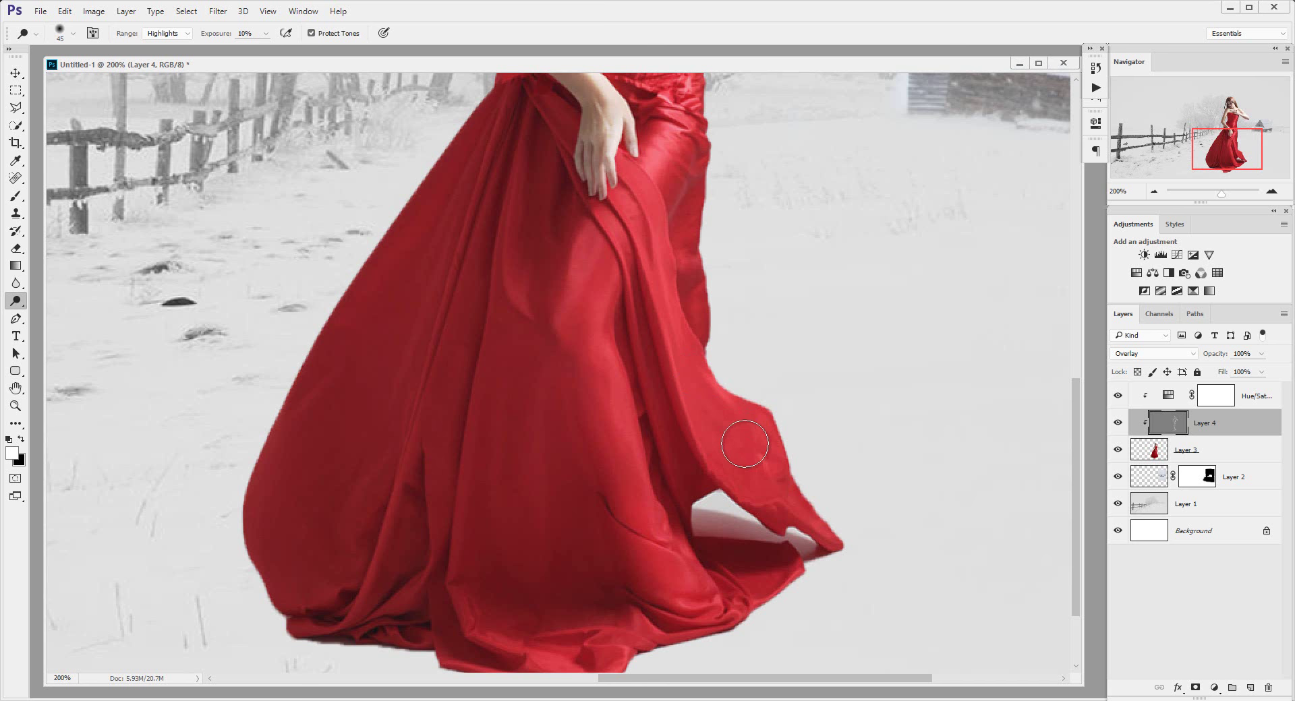
left_click_drag(661, 302, 677, 516)
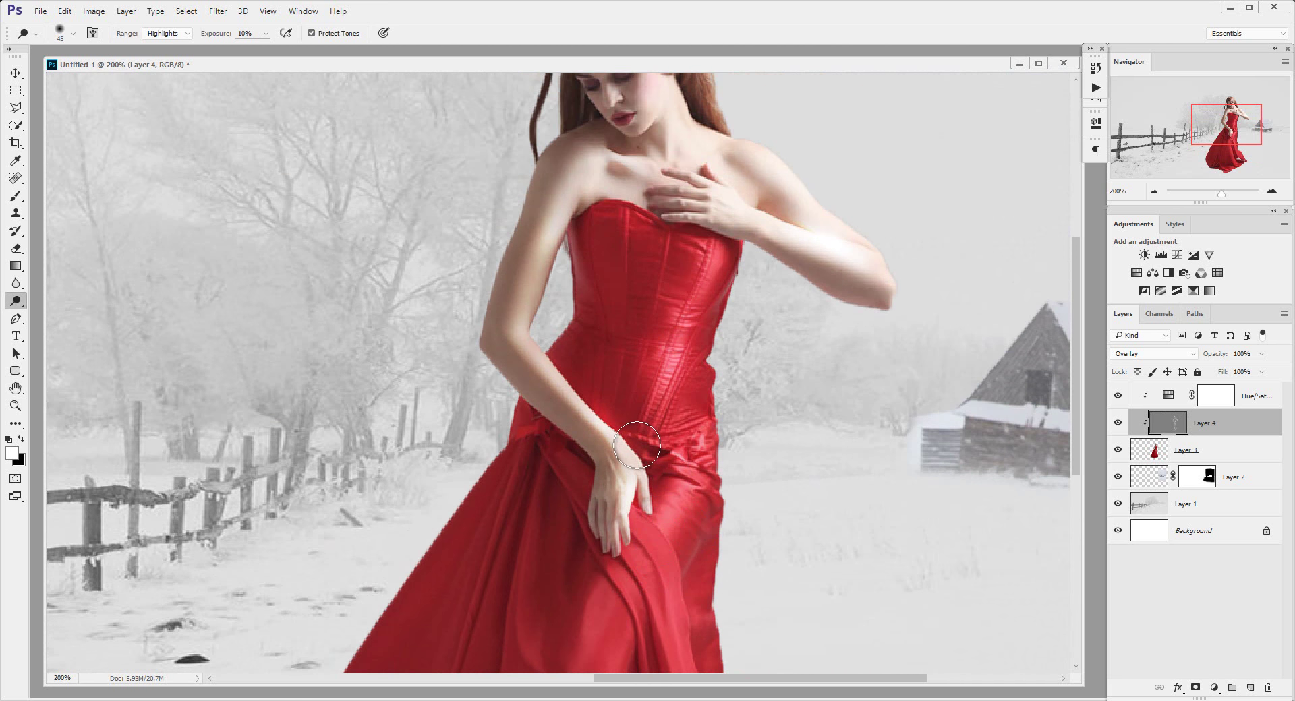
left_click_drag(628, 435, 609, 343)
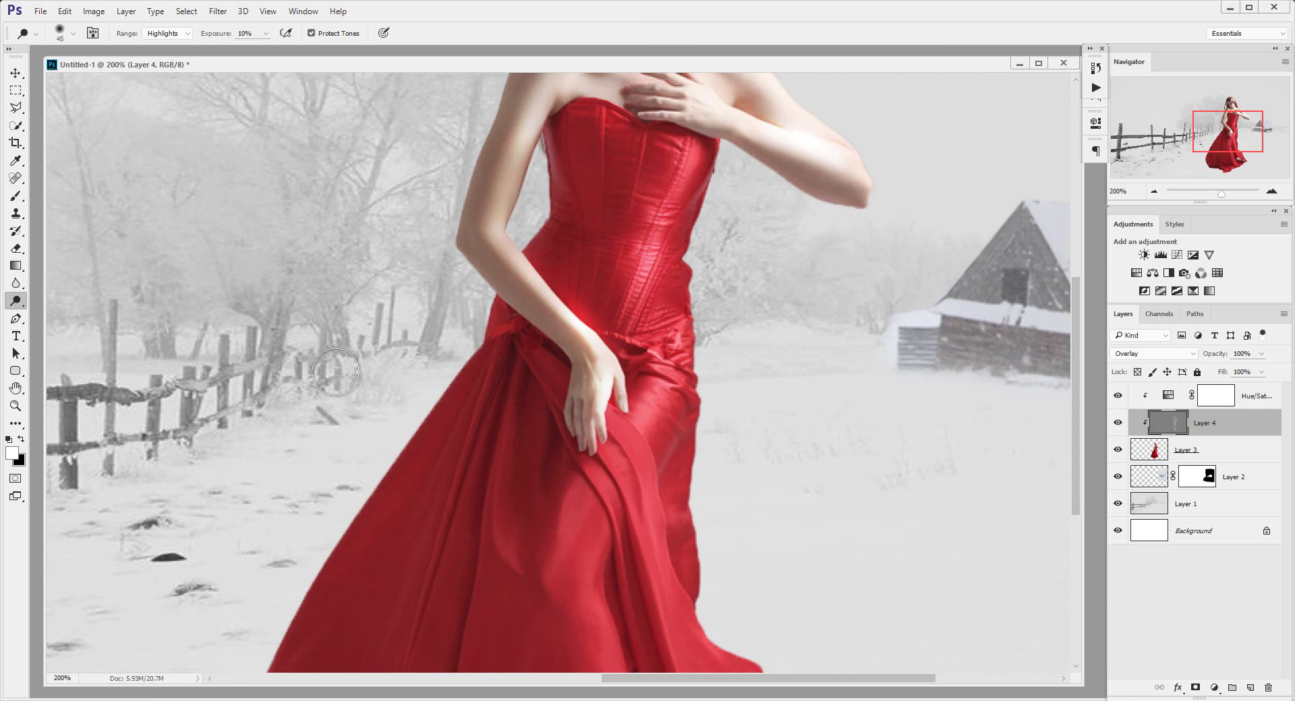
right_click(23, 304)
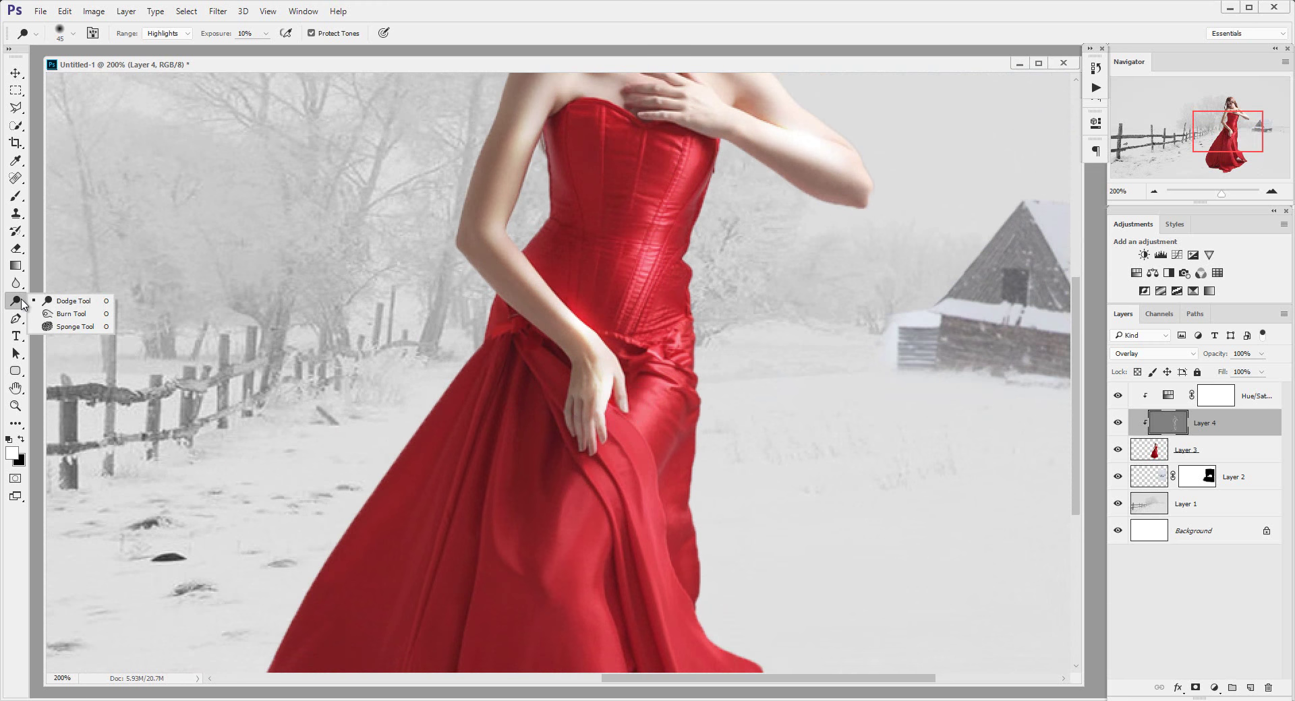
Switch to the Burn Tool at 10% midtones exposure with a 50-pixel brush
left_click(72, 314)
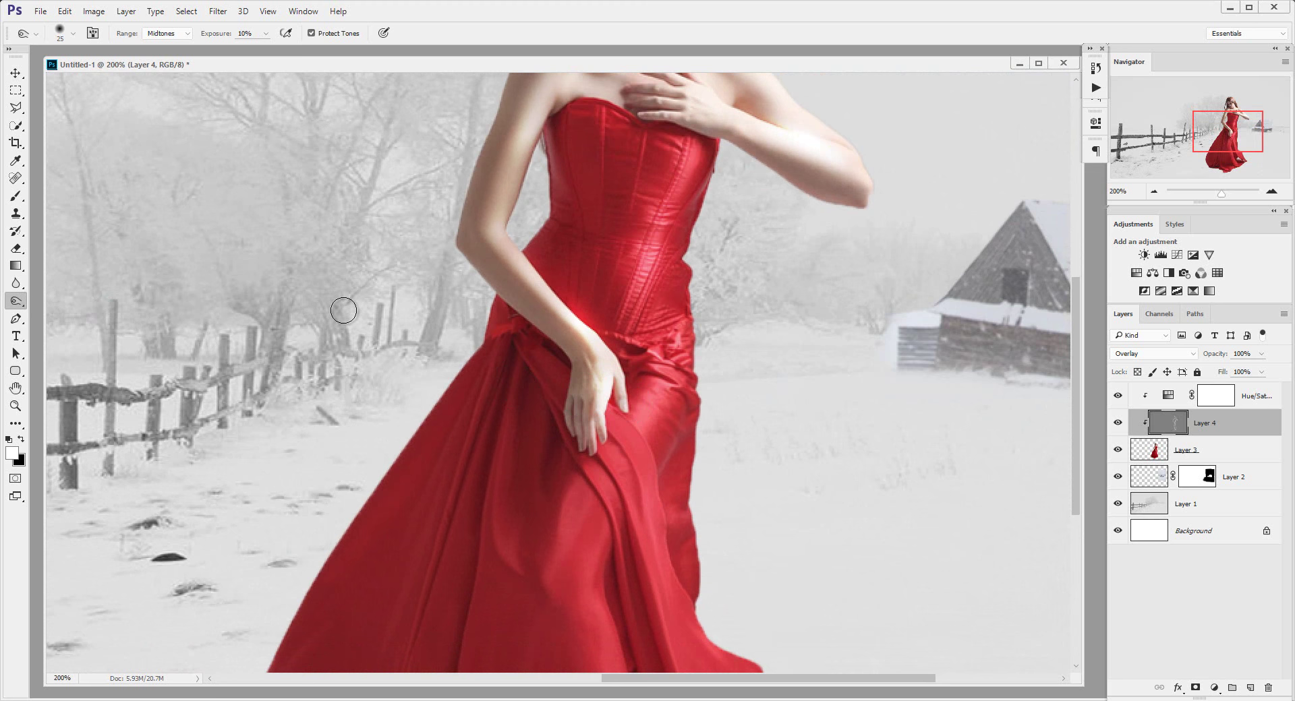
left_click_drag(495, 245, 448, 427)
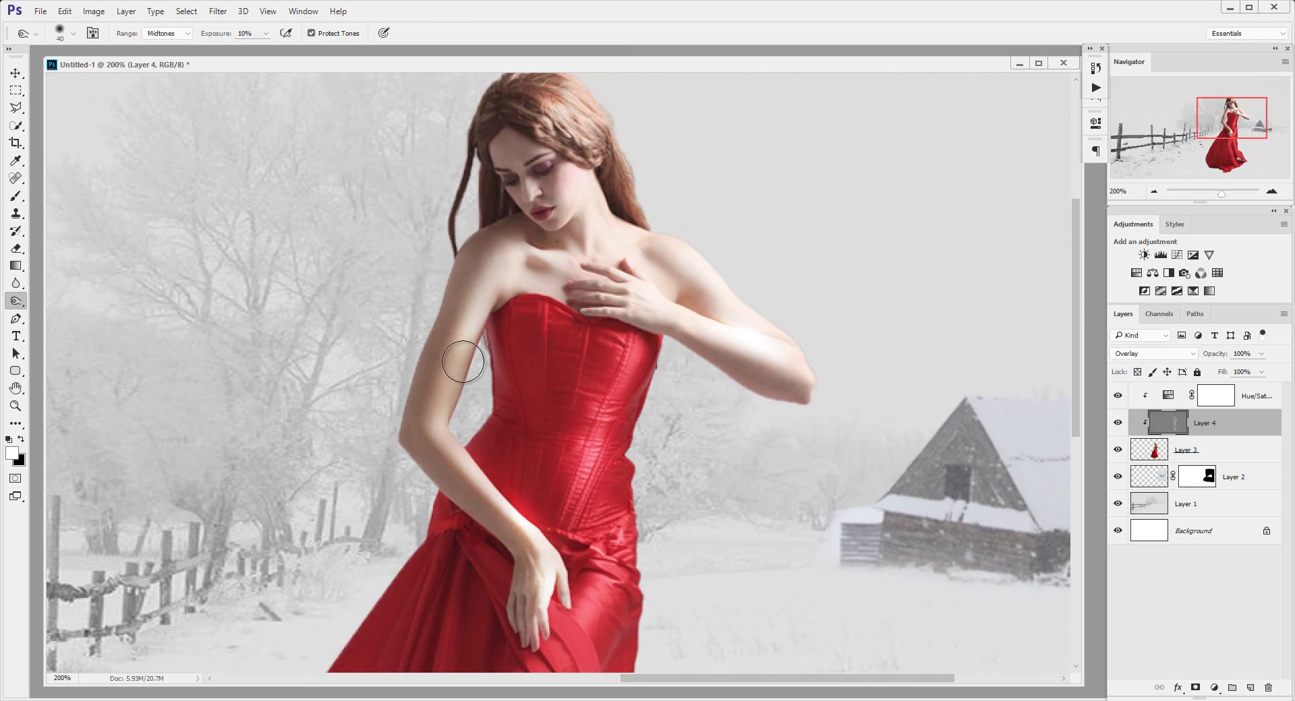
key("bracketright")
key("bracketright")
key("bracketright")
key("bracketright")
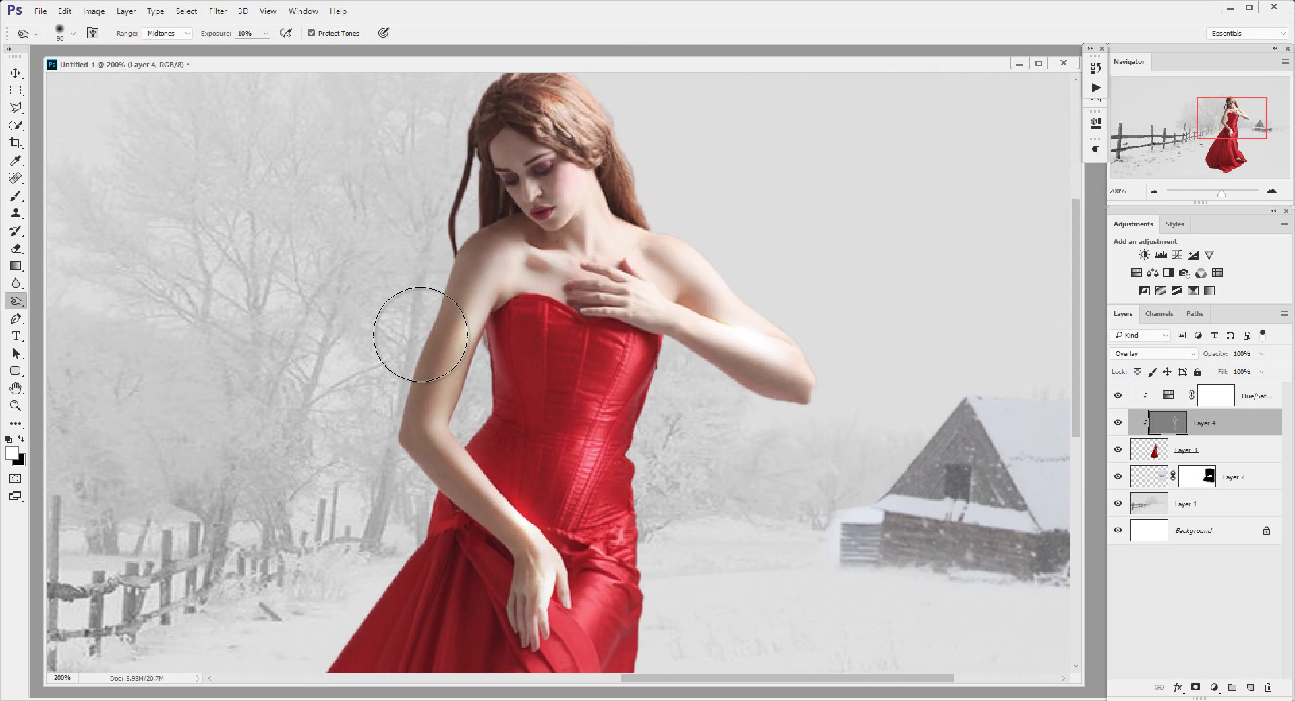
key("bracketright")
key("bracketright")
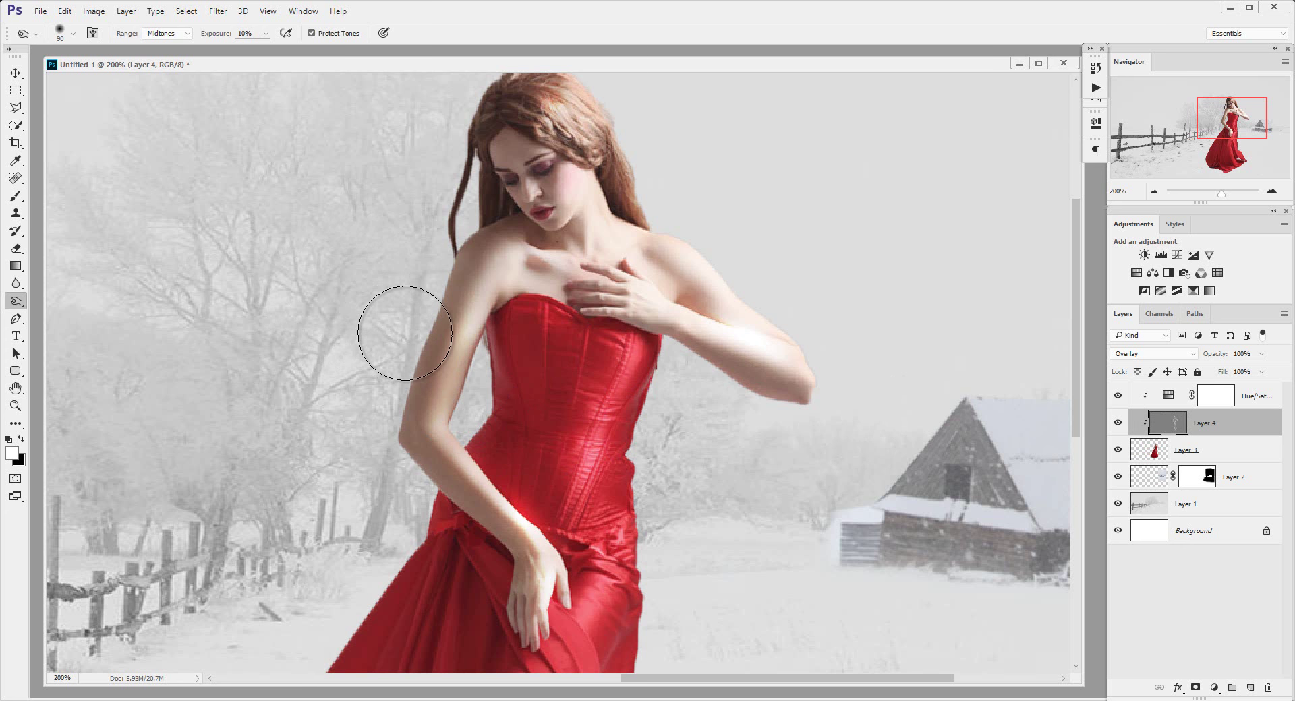
key("bracketleft")
key("bracketleft")
key("bracketleft")
key("bracketleft")
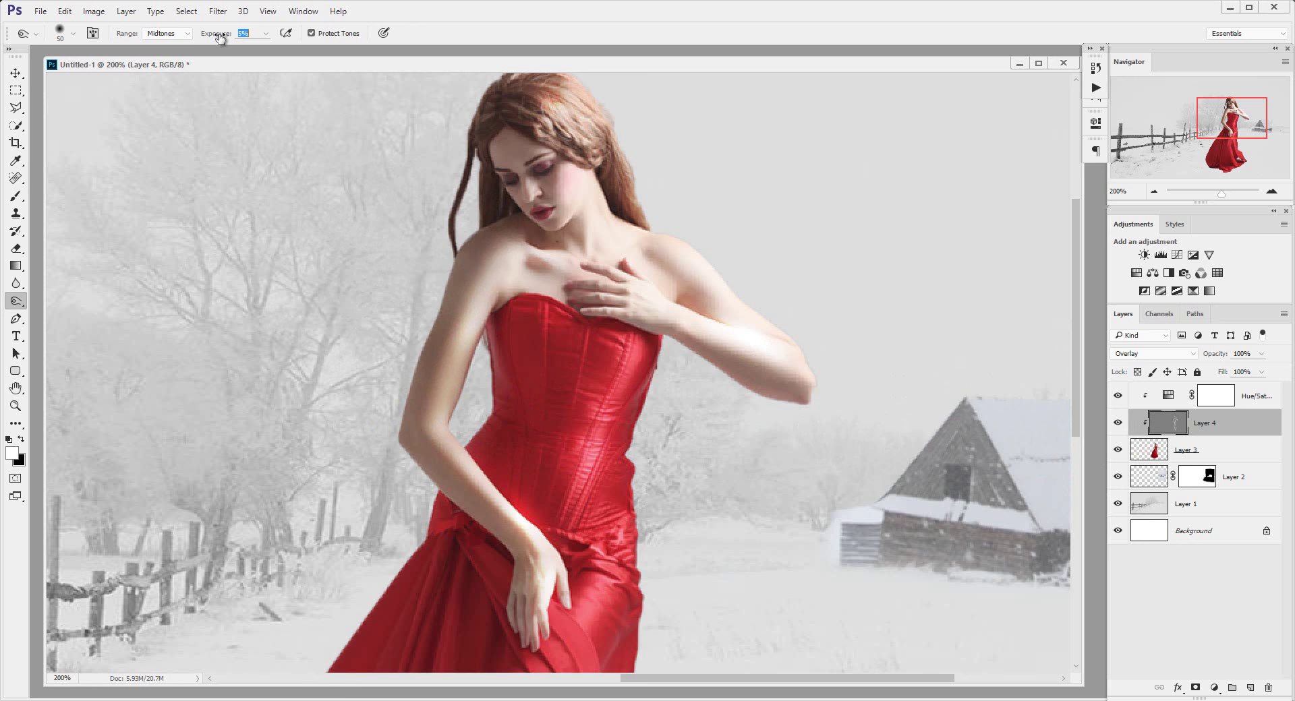
Burn soft shadows along the arm's outer edge and the corset's left edge at 5%
left_click_drag(396, 346, 417, 466)
left_click_drag(416, 467, 441, 309)
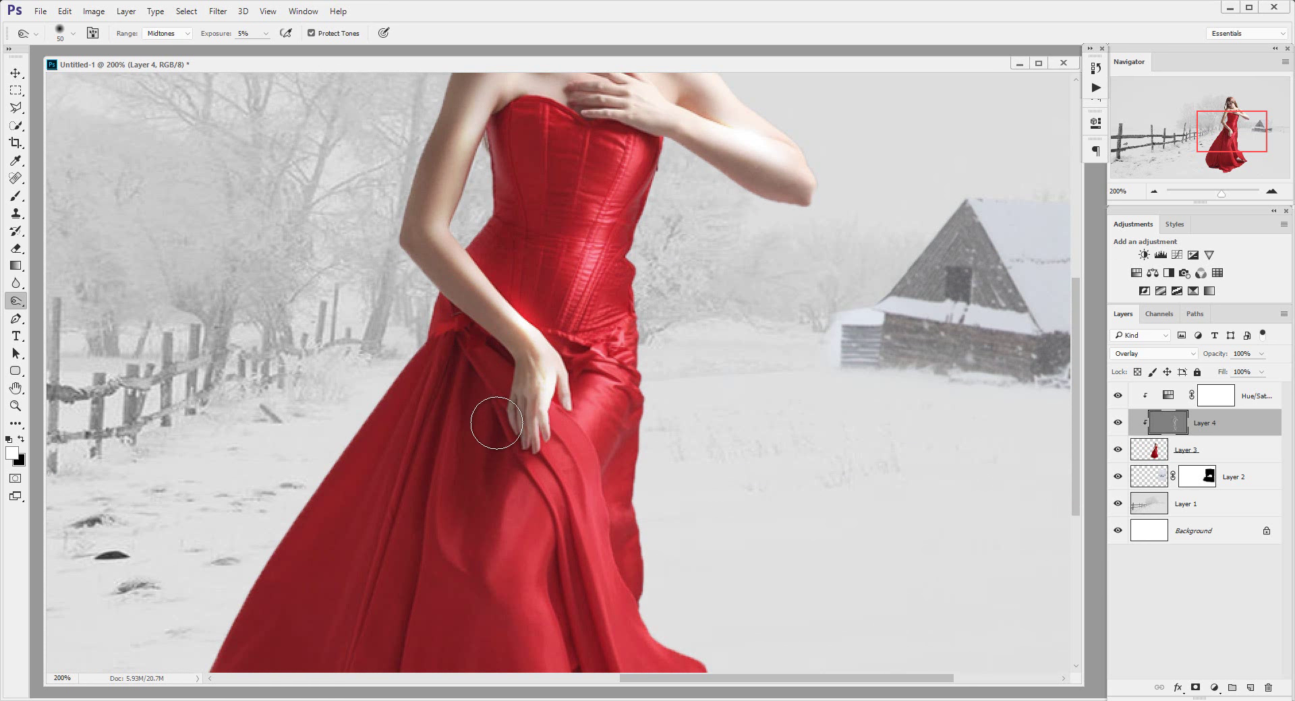
left_click_drag(505, 273, 479, 381)
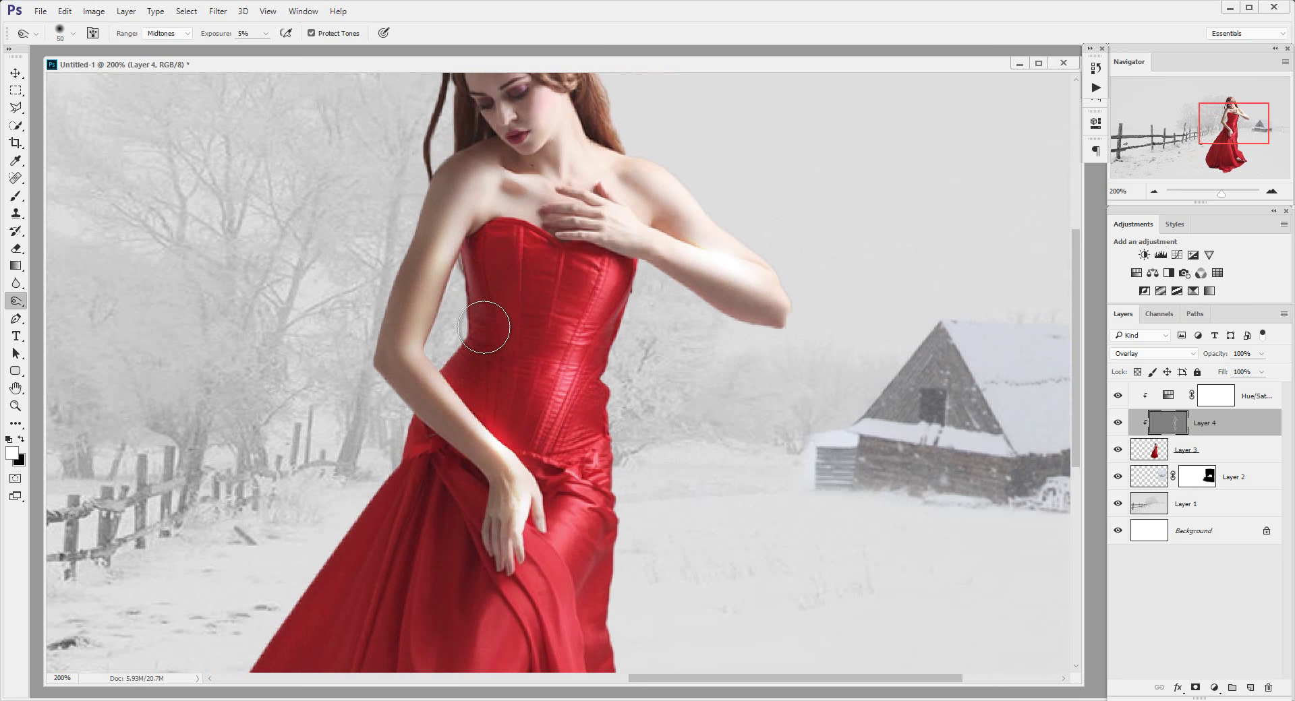
mouse_move(480, 304)
left_mouse_down()
mouse_move(479, 366)
mouse_move(505, 434)
mouse_move(589, 367)
mouse_move(505, 342)
mouse_move(486, 451)
mouse_move(509, 396)
mouse_move(460, 422)
mouse_move(537, 297)
left_mouse_up()
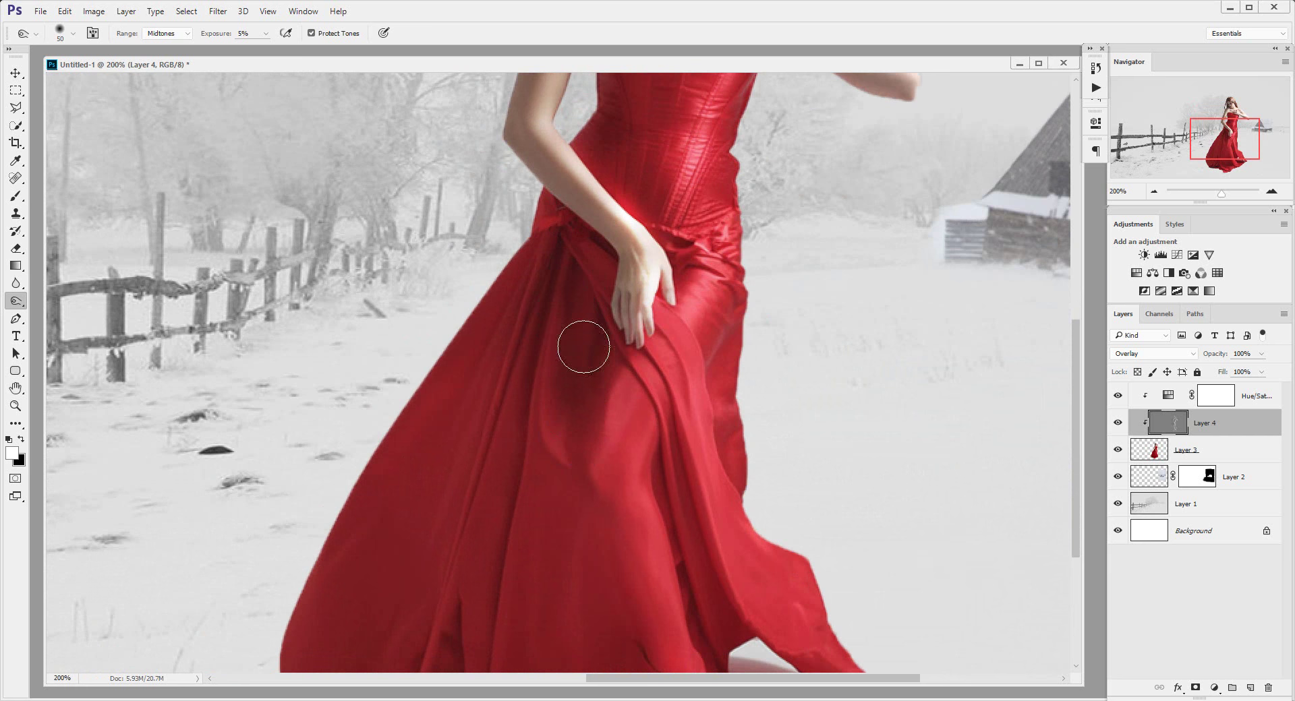
Burn the left side and lower-left folds of the skirt darker
left_click_drag(503, 433, 603, 352)
mouse_move(587, 240)
left_mouse_down()
mouse_move(477, 492)
mouse_move(456, 486)
mouse_move(452, 532)
mouse_move(599, 292)
mouse_move(598, 312)
mouse_move(566, 312)
left_mouse_up()
left_click_drag(477, 522, 515, 384)
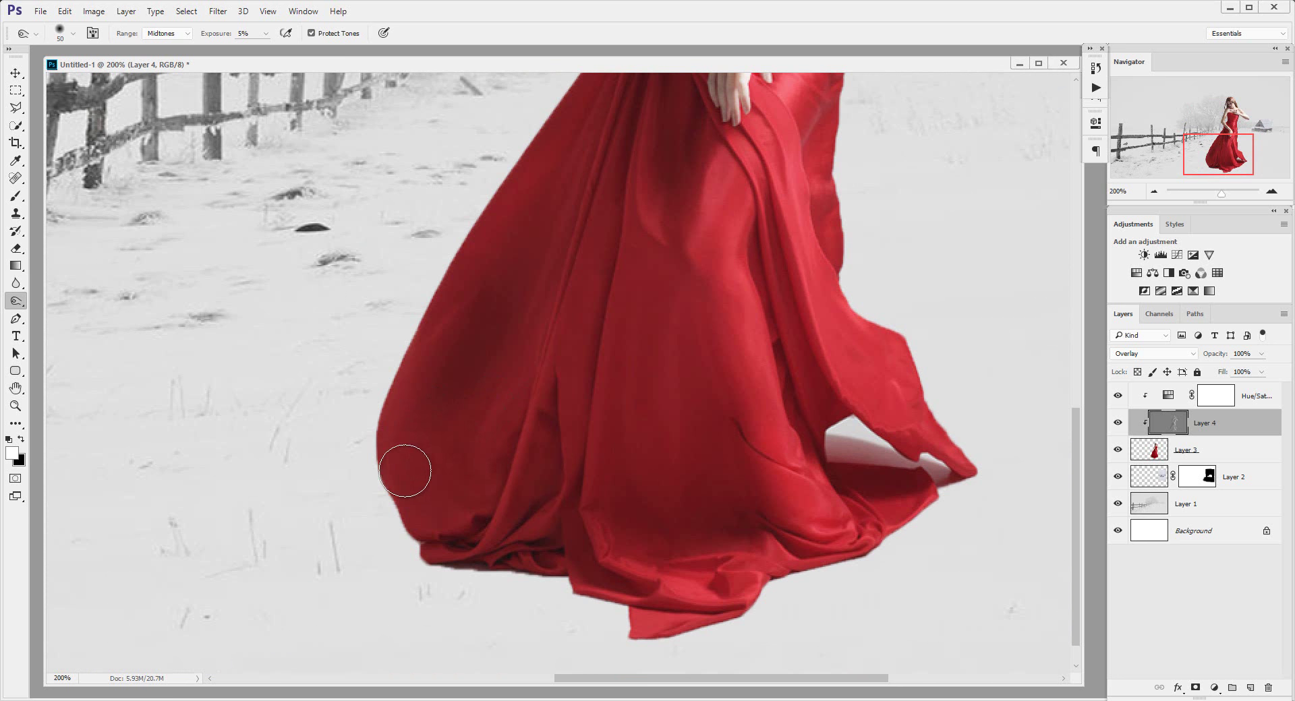
mouse_move(429, 472)
left_mouse_down()
mouse_move(407, 462)
mouse_move(451, 497)
mouse_move(522, 385)
mouse_move(581, 347)
mouse_move(532, 526)
mouse_move(587, 529)
mouse_move(472, 544)
mouse_move(537, 529)
mouse_move(613, 427)
mouse_move(661, 402)
mouse_move(607, 456)
mouse_move(722, 537)
mouse_move(696, 454)
mouse_move(616, 405)
mouse_move(644, 507)
mouse_move(717, 520)
mouse_move(595, 528)
mouse_move(694, 593)
left_mouse_up()
left_click_drag(719, 422, 694, 510)
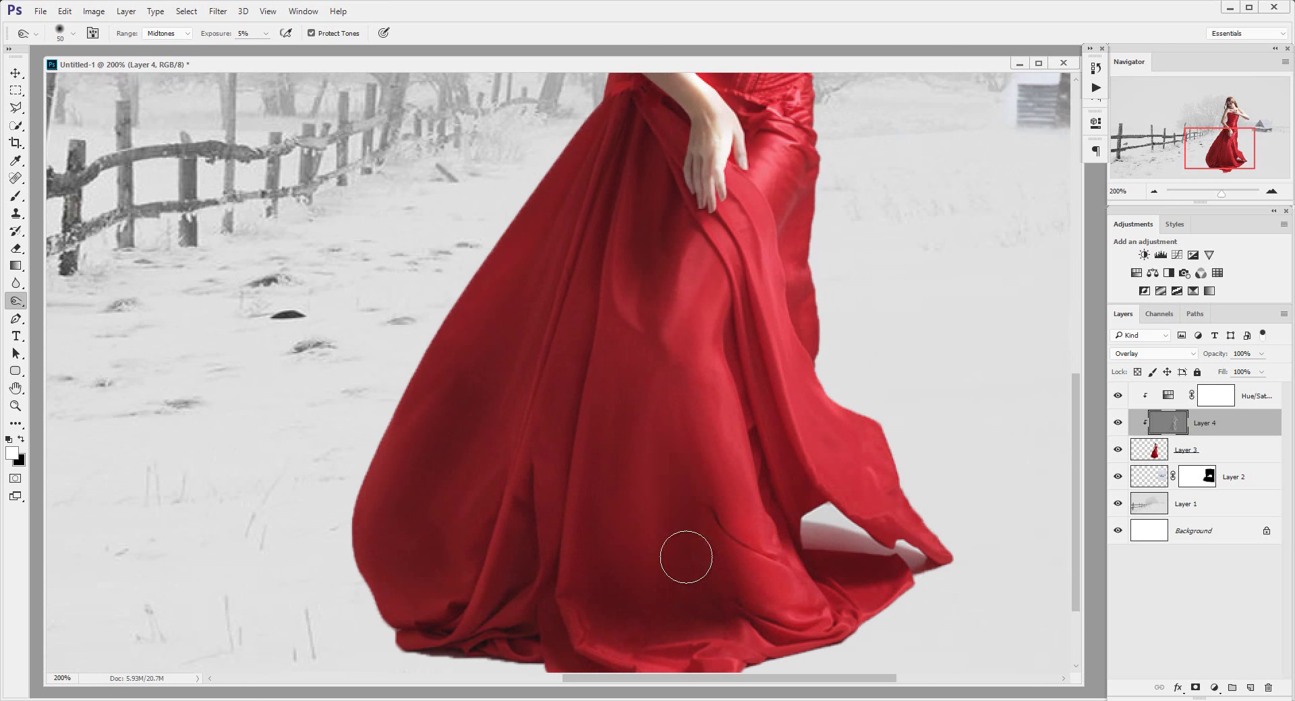
left_click_drag(682, 364, 671, 553)
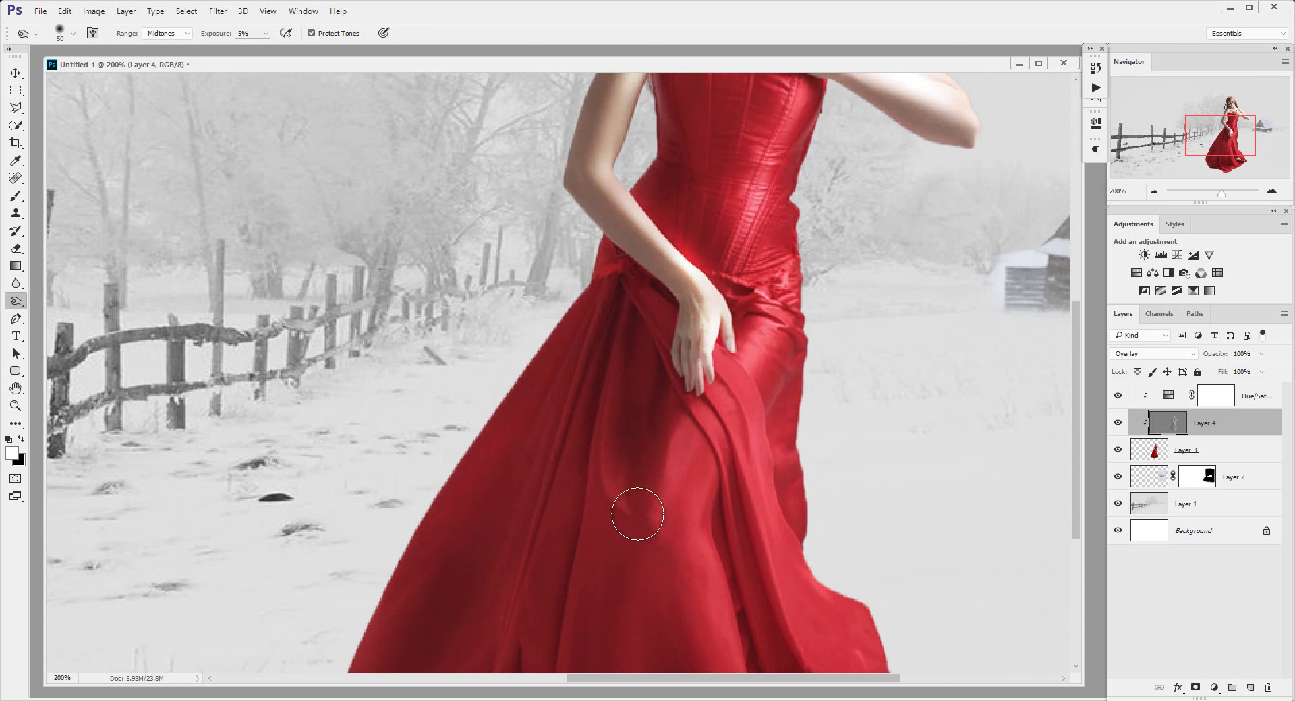
left_click_drag(638, 514, 504, 392)
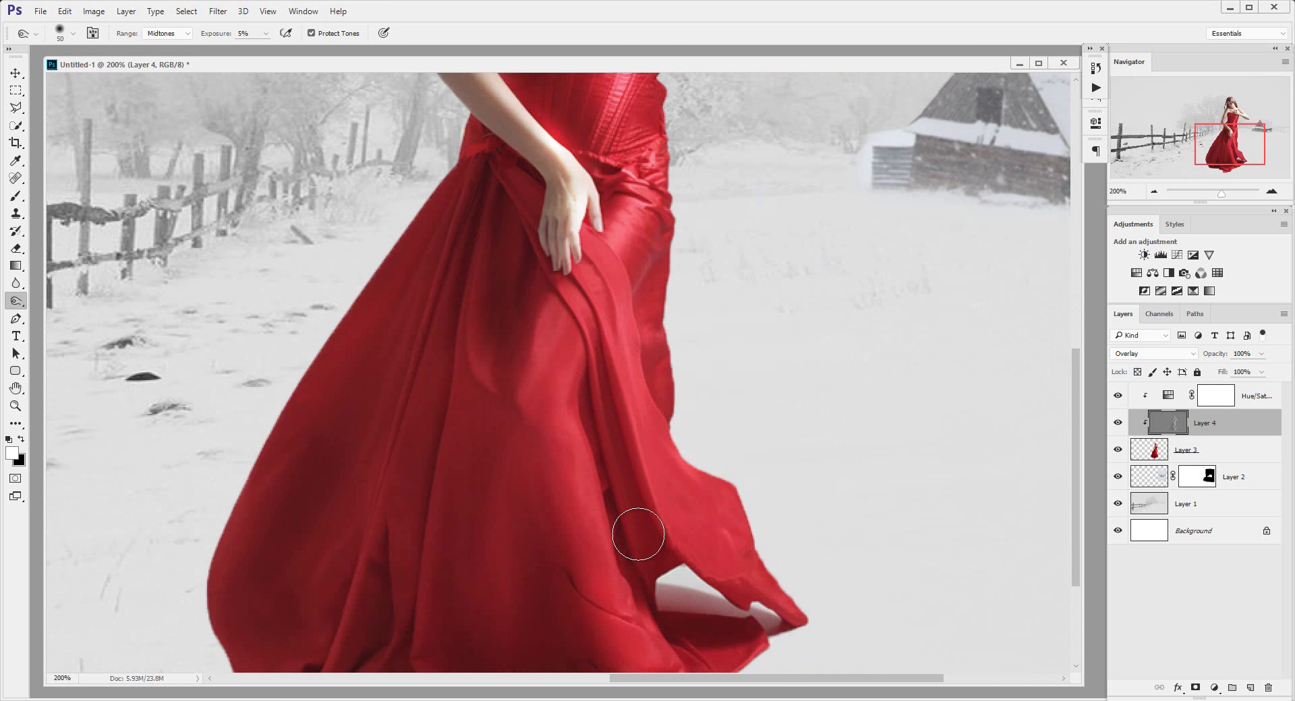
left_click_drag(590, 371, 588, 432)
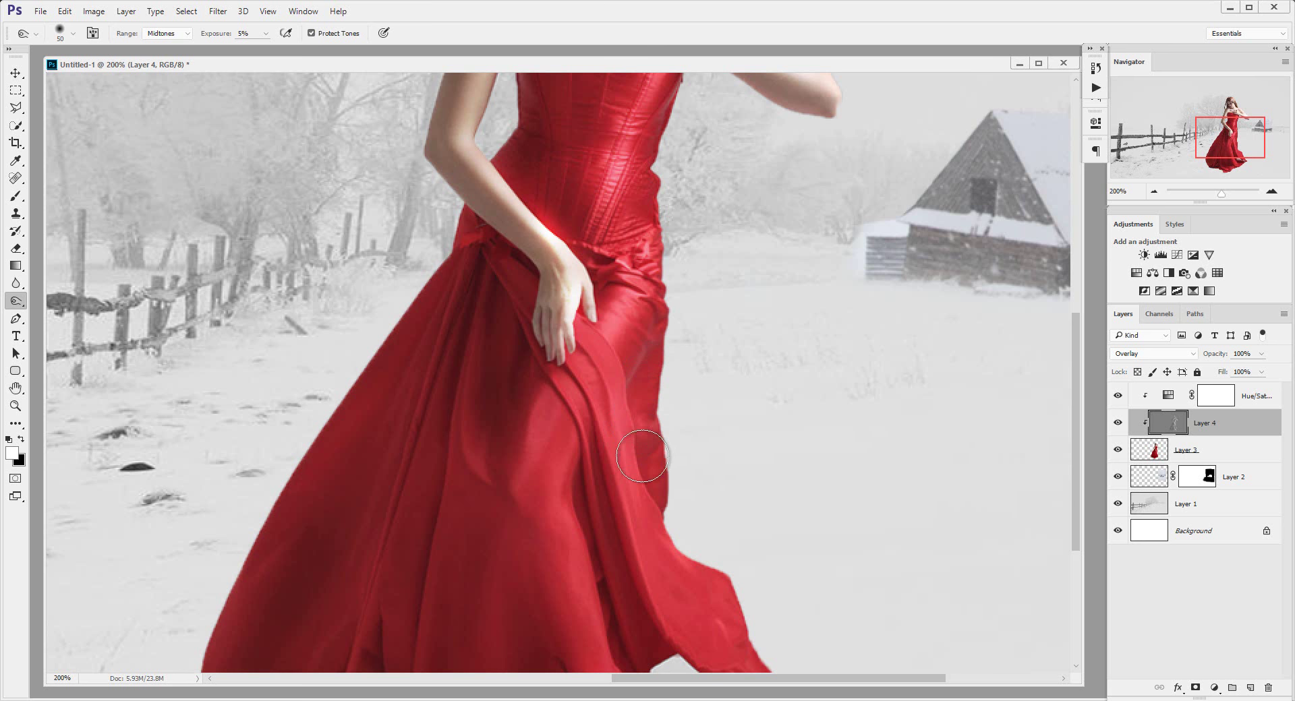
Darken the hair beside the face and on top of the head
scroll(614, 337, "up", 5)
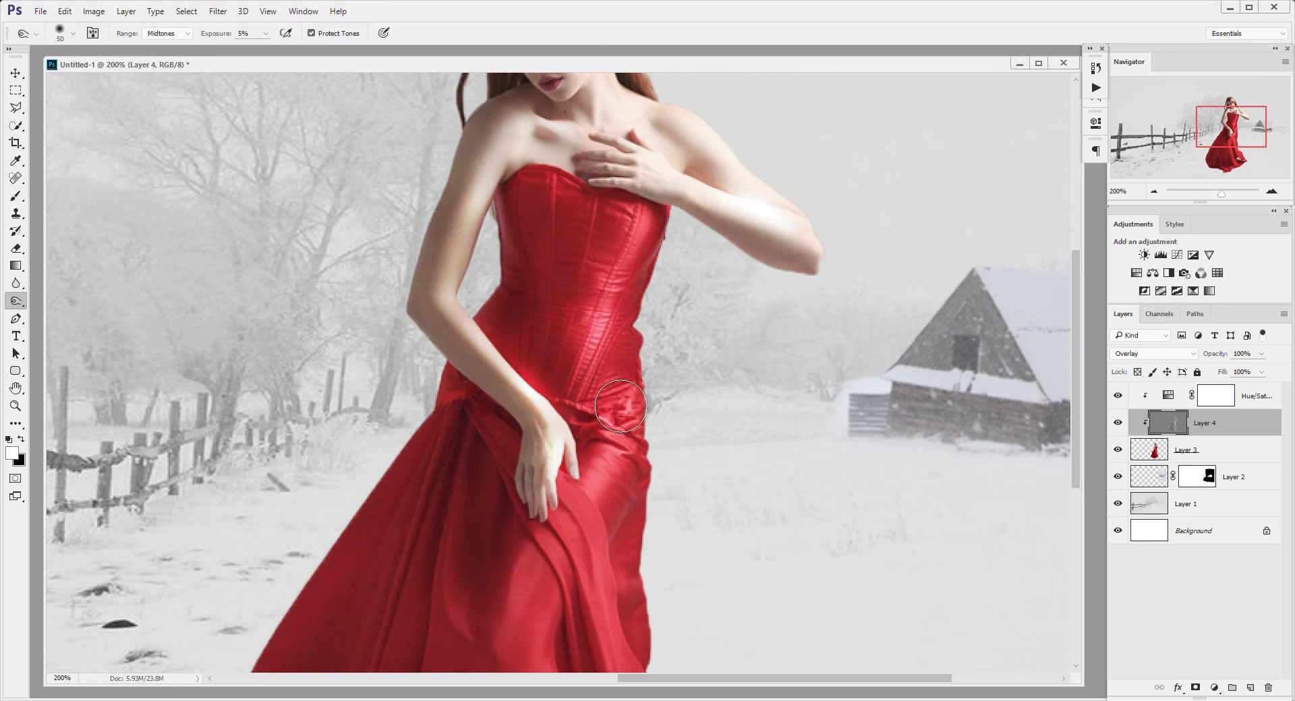
scroll(615, 388, "up", 4)
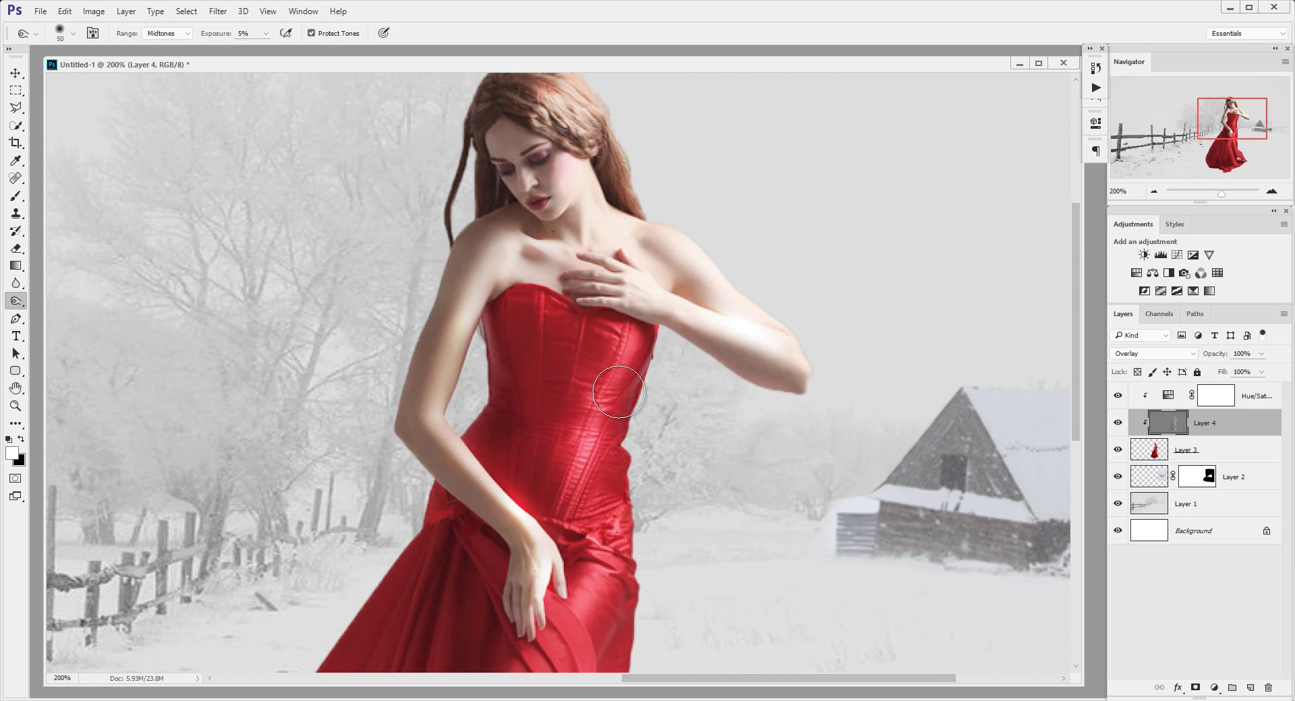
scroll(520, 350, "up", 2)
scroll(526, 290, "up", 1)
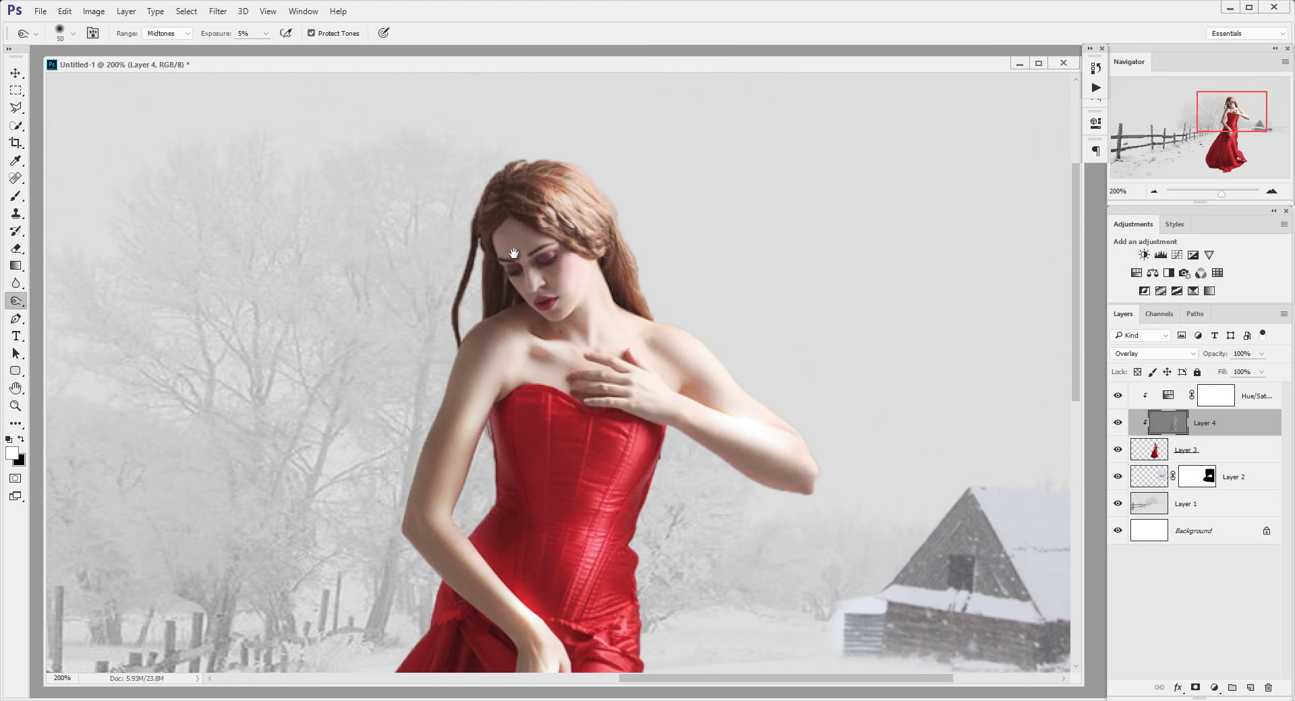
scroll(523, 266, "up", 1)
mouse_move(510, 238)
left_mouse_down()
mouse_move(502, 297)
mouse_move(504, 263)
left_mouse_up()
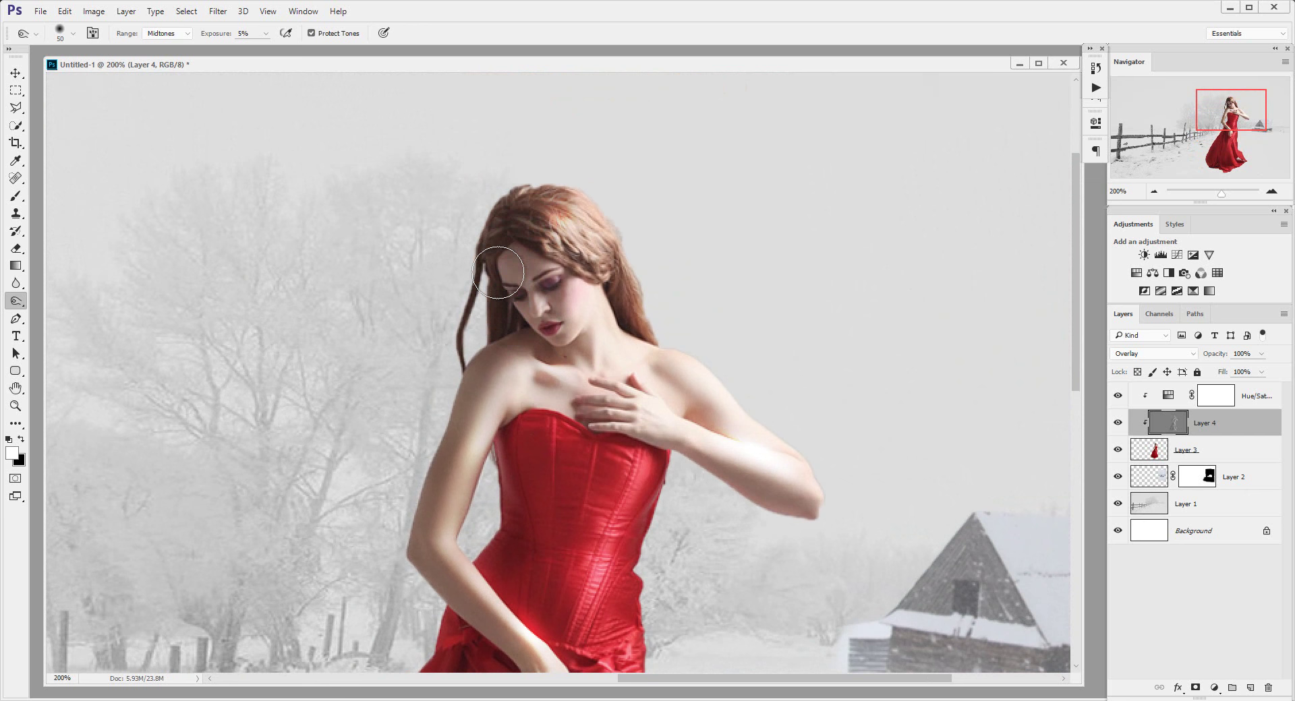
left_click_drag(504, 263, 491, 202)
mouse_move(506, 247)
left_mouse_down()
mouse_move(514, 210)
mouse_move(545, 187)
mouse_move(524, 254)
left_mouse_up()
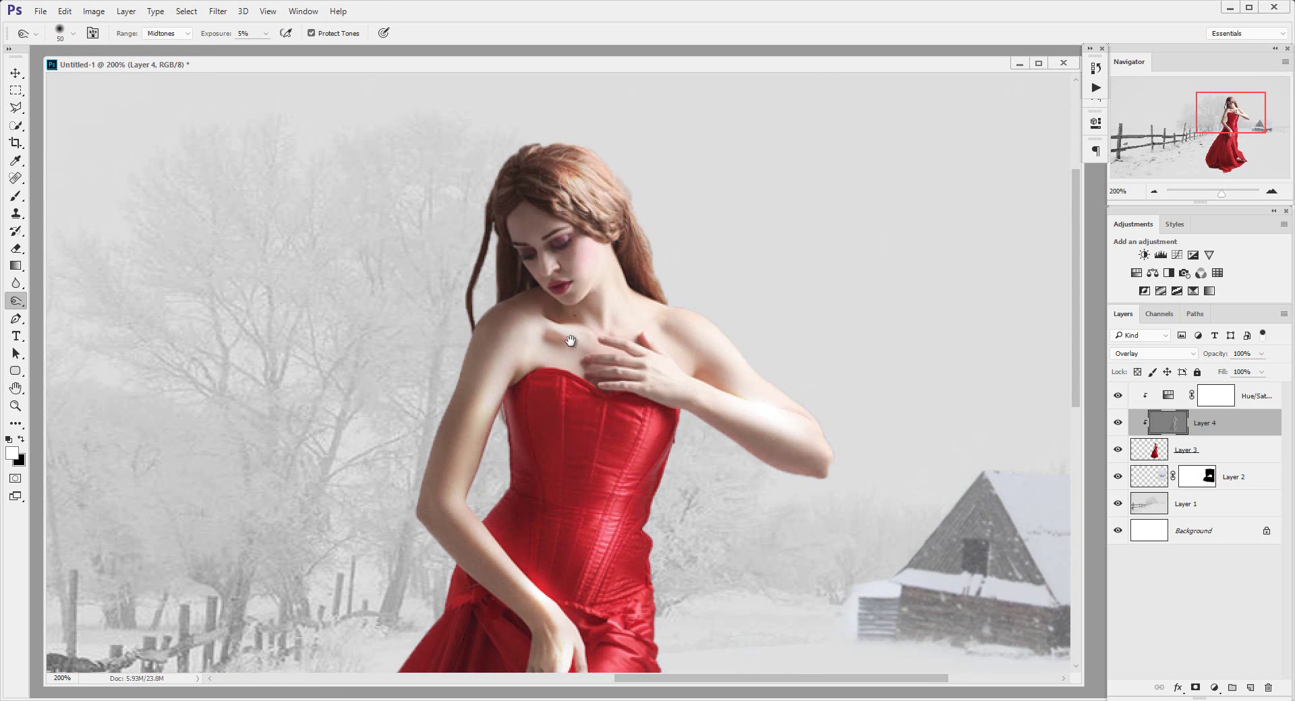
Burn light shadow onto the shoulder, then move the view to the dress hem
mouse_move(569, 333)
left_mouse_down()
mouse_move(601, 211)
mouse_move(647, 257)
mouse_move(837, 339)
mouse_move(763, 259)
mouse_move(746, 260)
left_mouse_up()
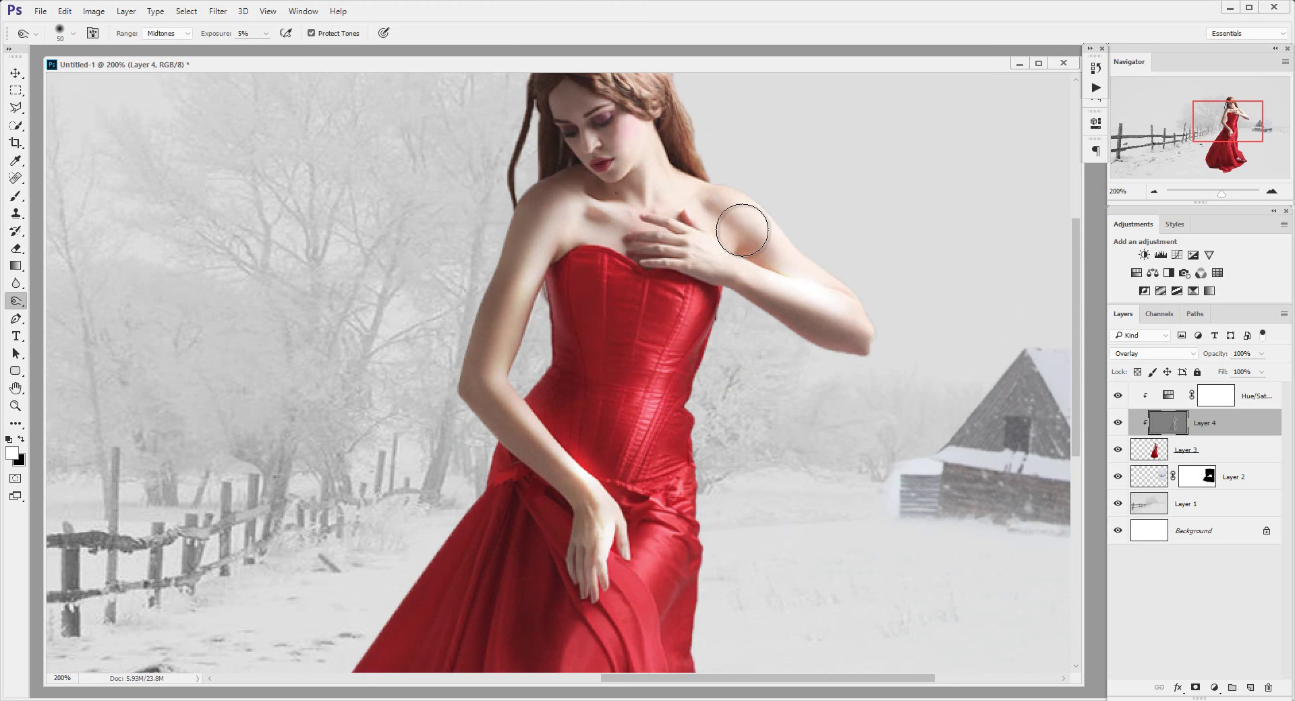
scroll(738, 250, "down", 3)
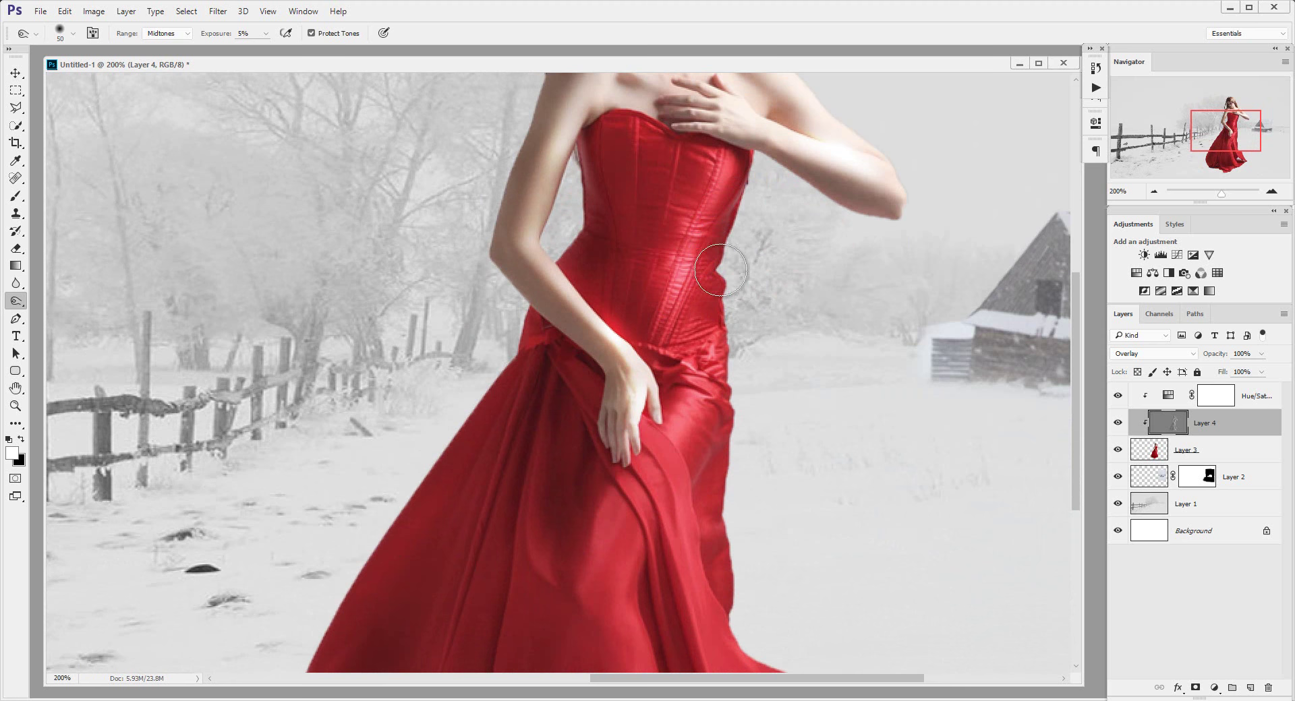
left_click_drag(722, 304, 752, 112)
left_click_drag(678, 415, 674, 197)
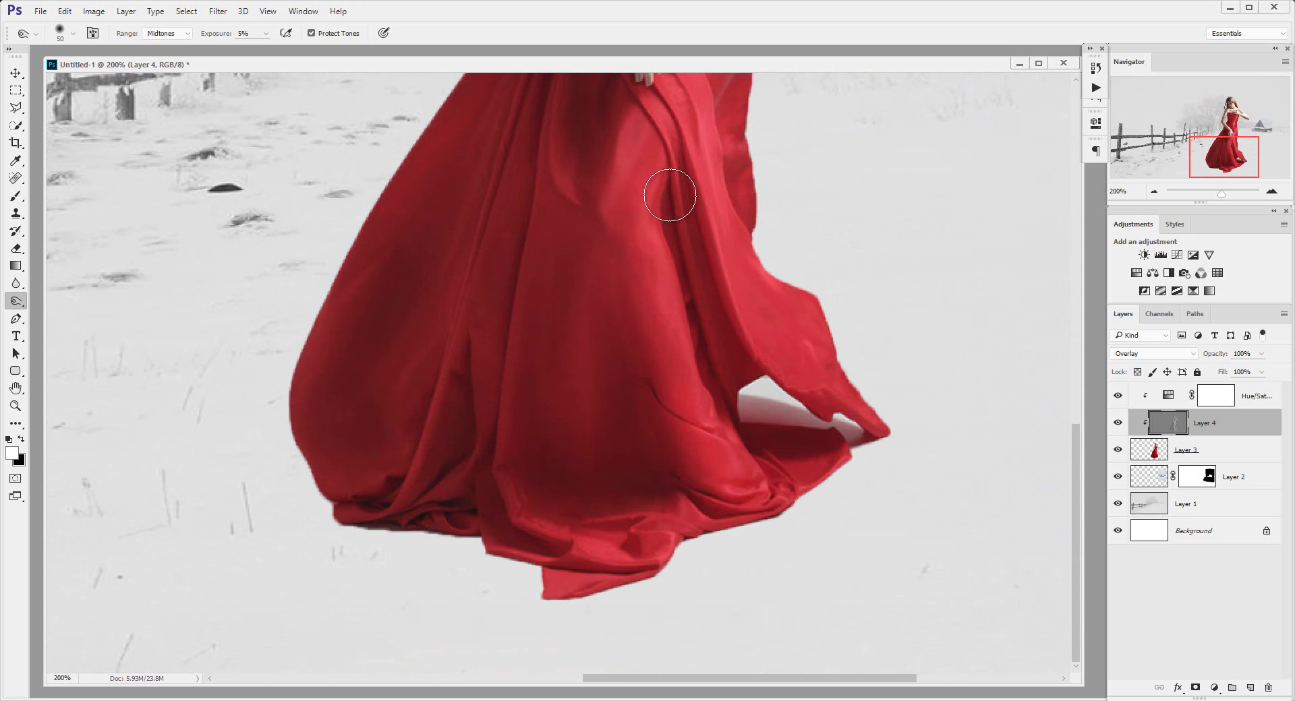
left_click_drag(726, 289, 696, 289)
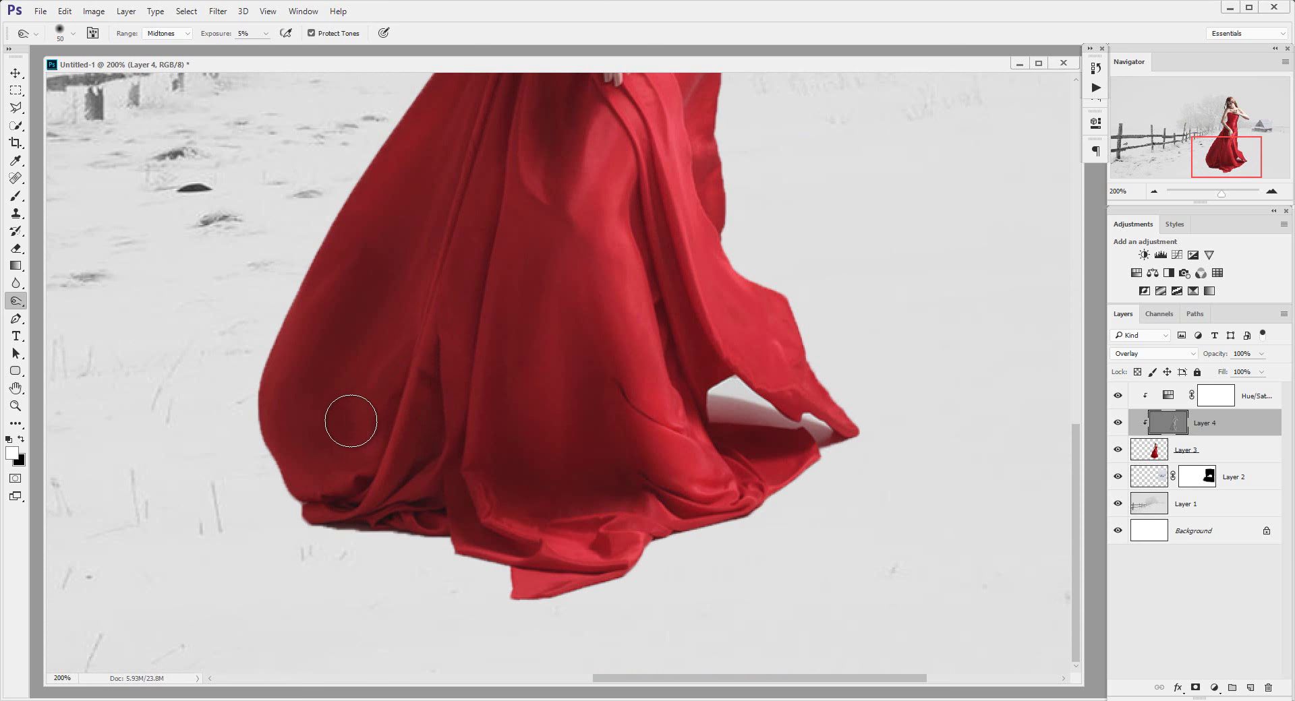
scroll(460, 372, "up", 1)
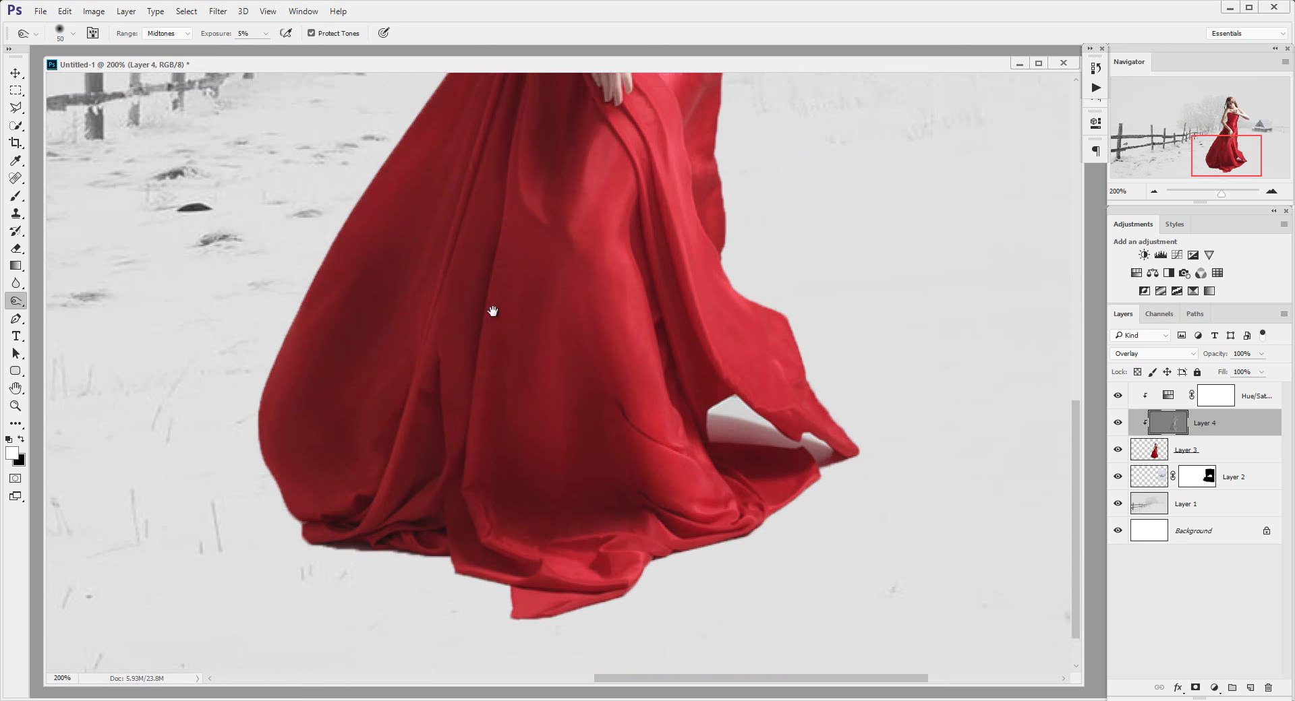
scroll(485, 375, "up", 8)
Zoom out to the whole woman and toggle Layer 4 to compare the shading
key("z")
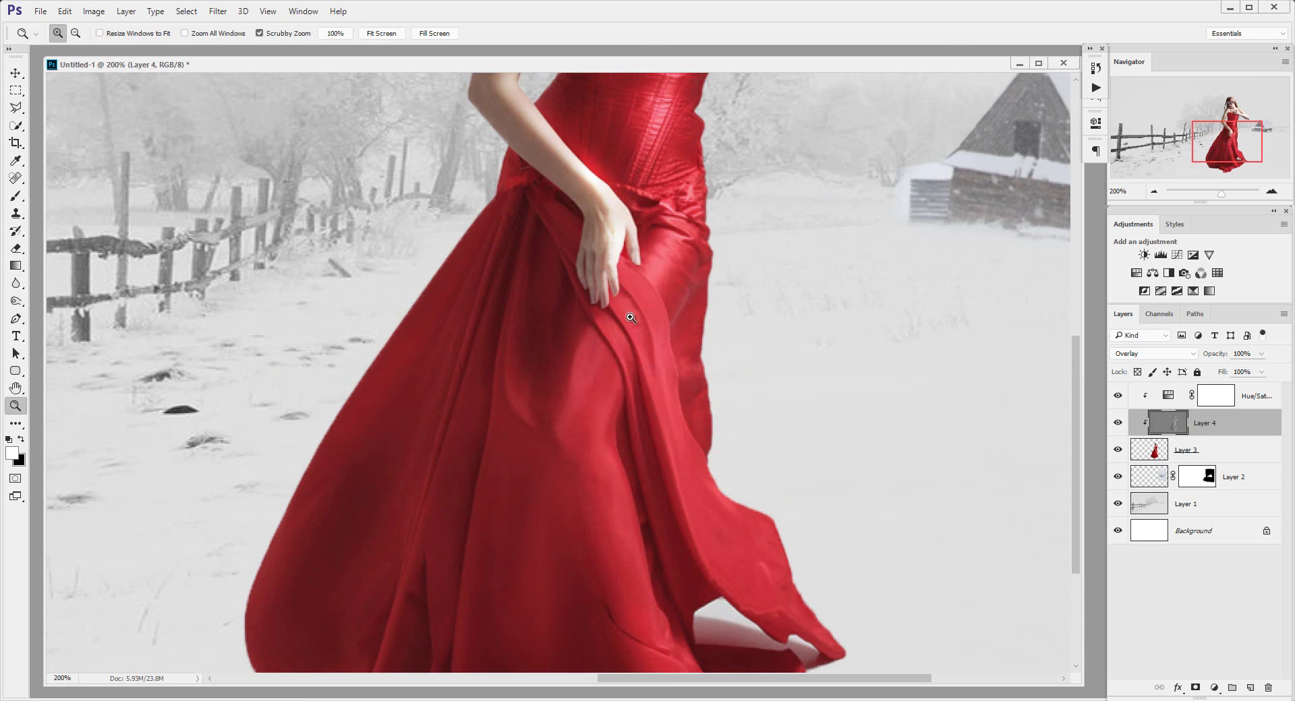
left_click_drag(632, 318, 555, 314)
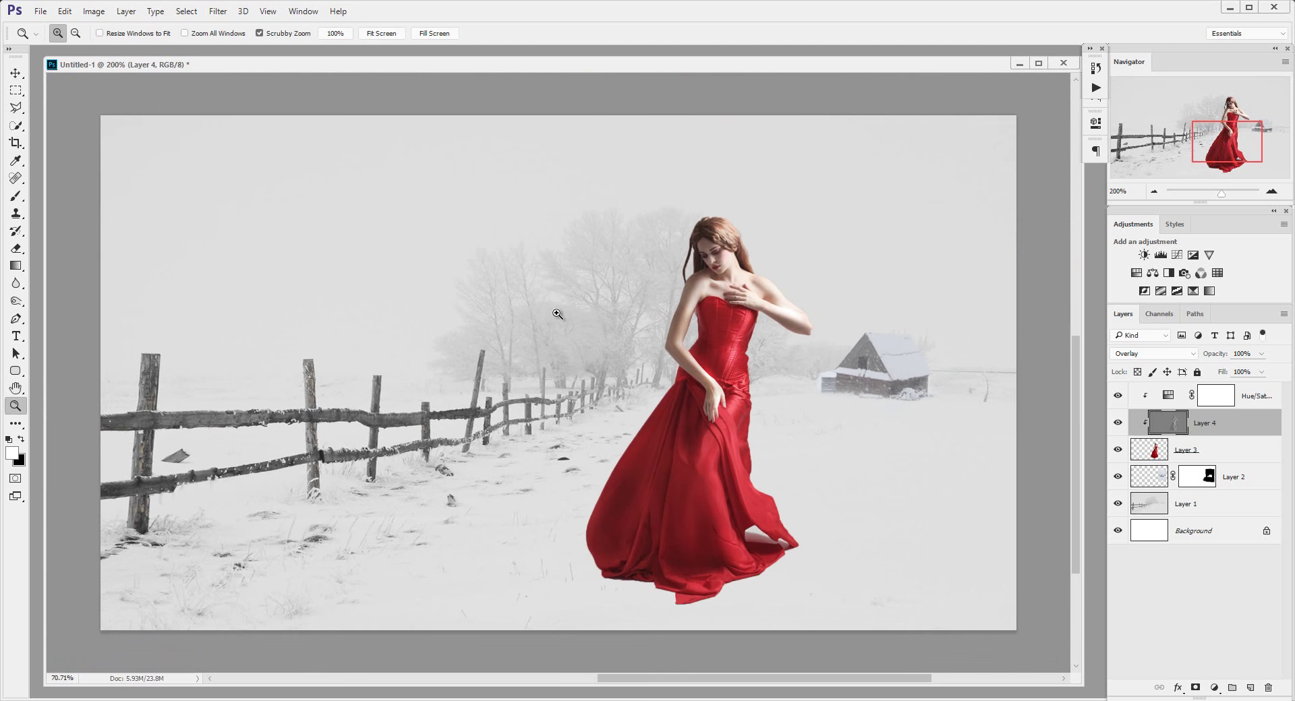
left_click(1119, 423)
left_click(1119, 424)
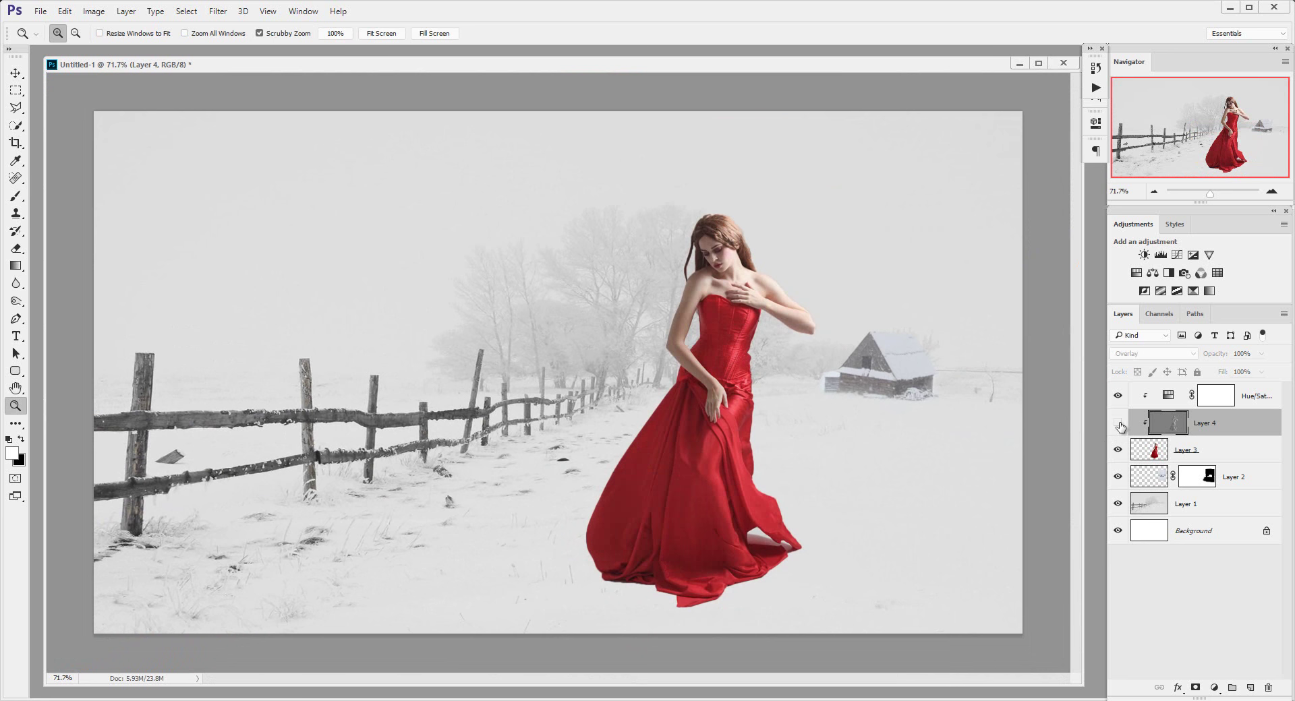
left_click(1119, 424)
left_click(1119, 423)
left_click(1118, 423)
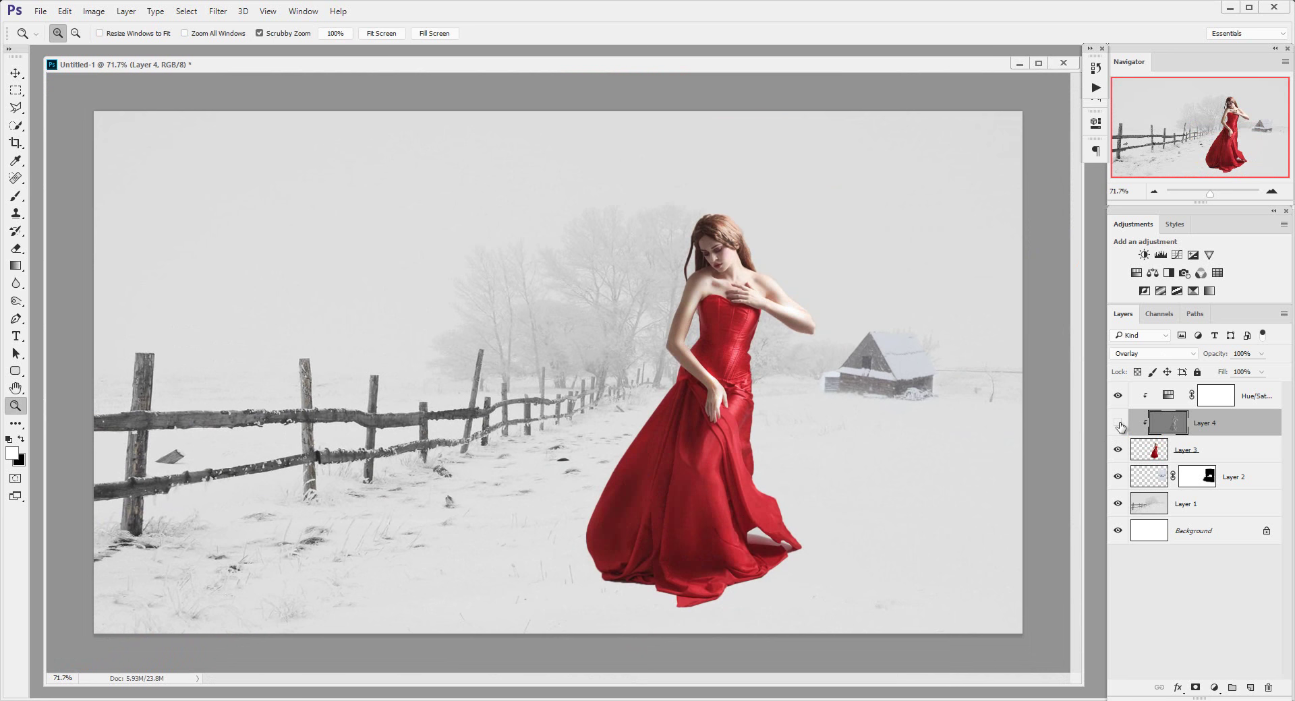
left_click(1119, 424)
left_click(1119, 424)
Set Layer 4 to 84% opacity and 82% fill, comparing it on and off
left_click(1261, 354)
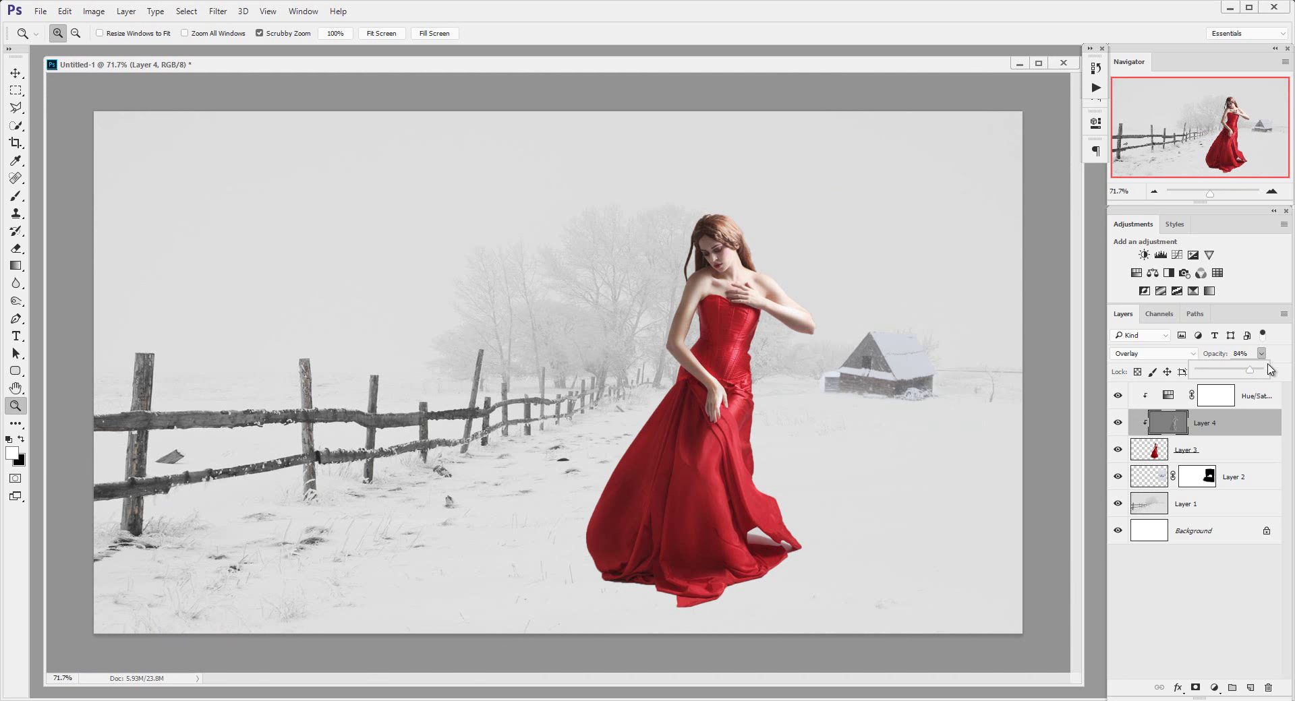
left_click(1273, 381)
left_click(1260, 372)
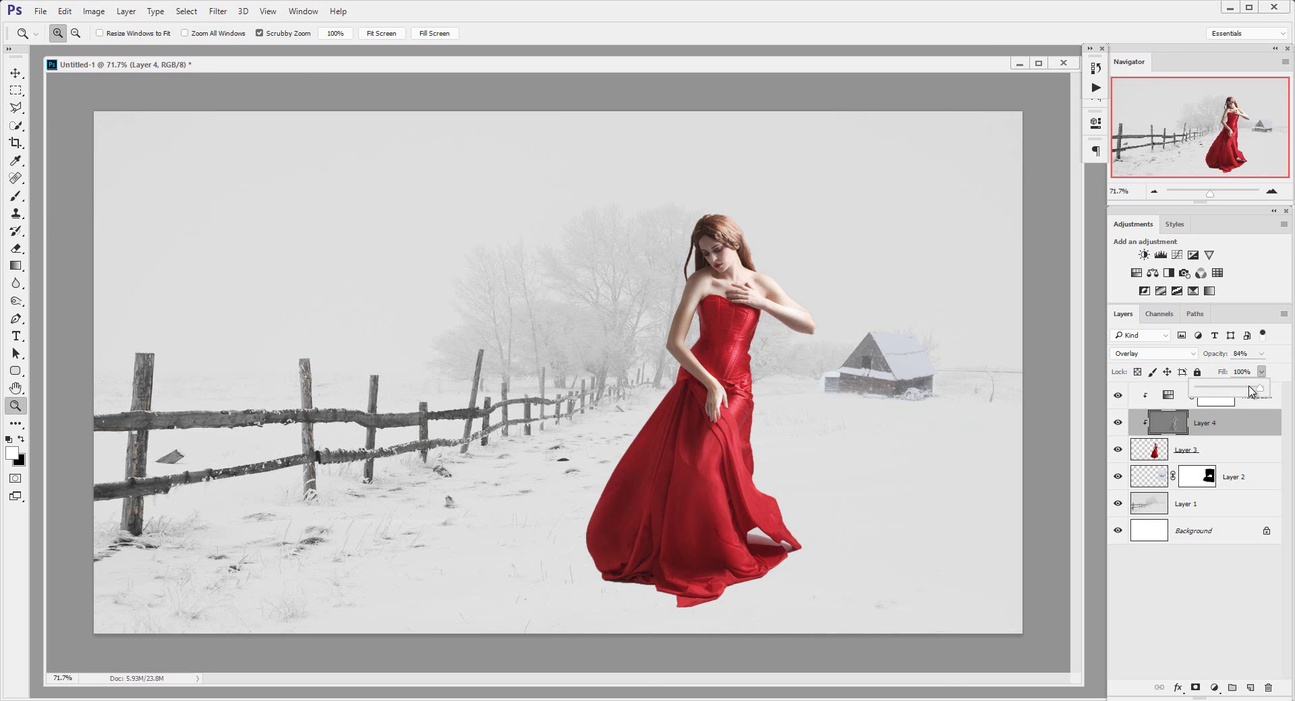
left_click(1278, 381)
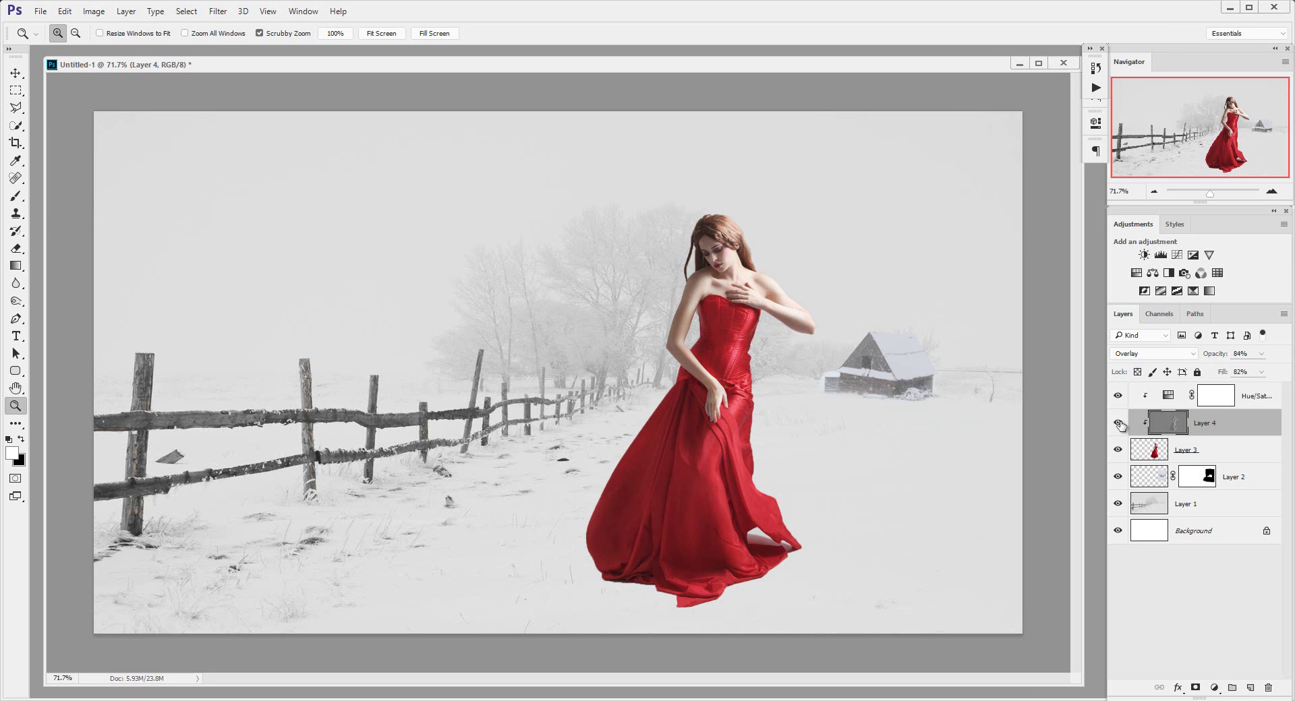
left_click(1118, 423)
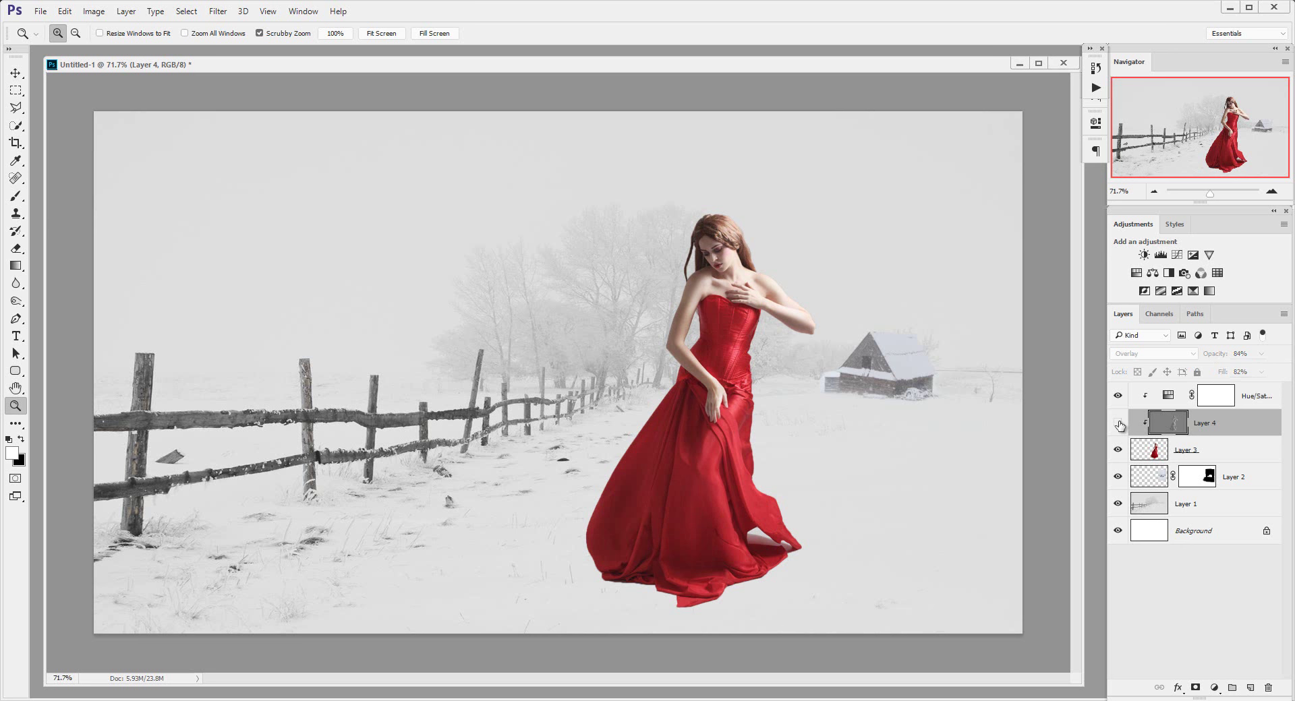
left_click(1118, 424)
left_click(1118, 423)
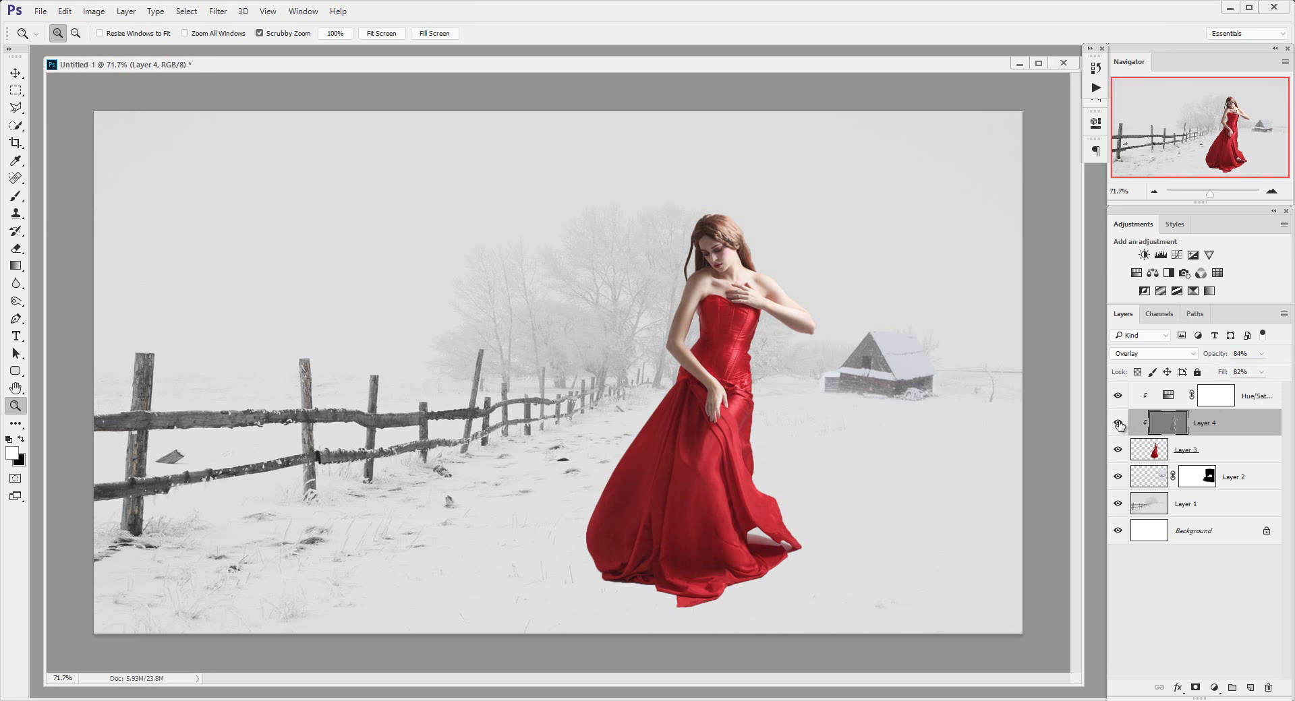
right_click(20, 307)
left_click(61, 314)
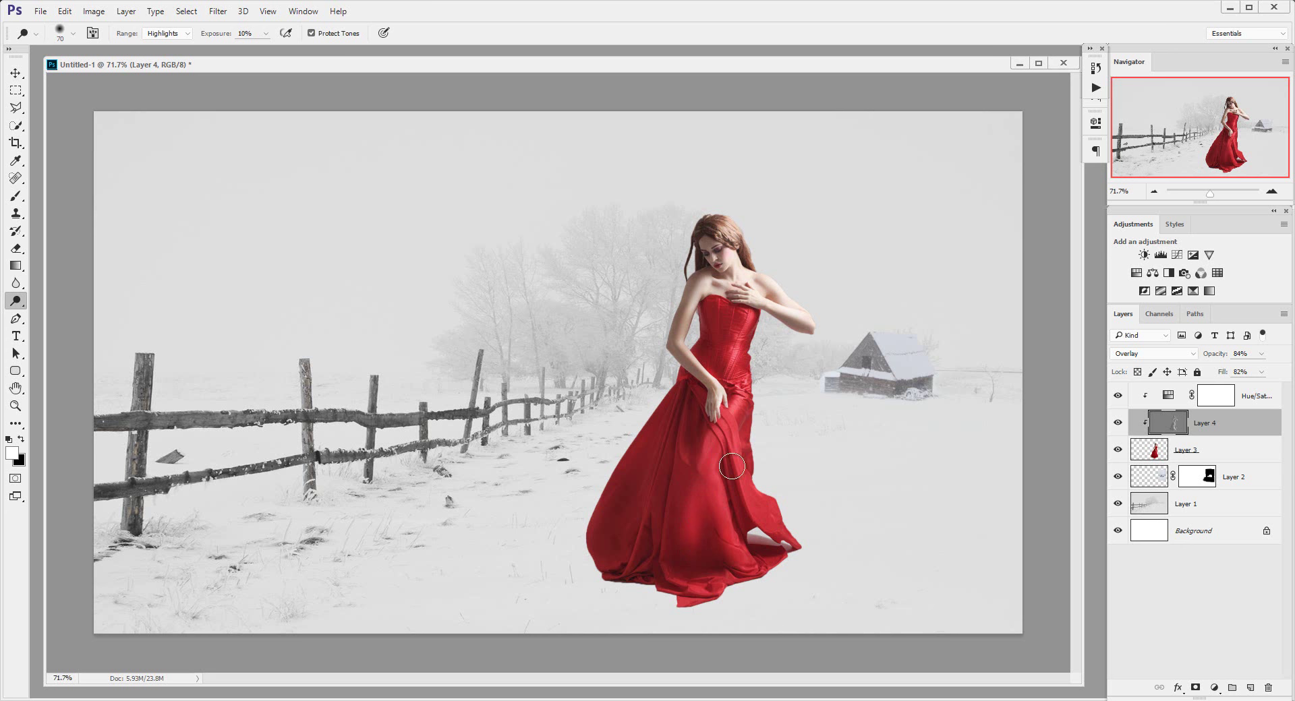
Burn a lower dress fold darker in its highlights, then zoom back to about 70%
left_click_drag(770, 516, 738, 448)
key("z")
left_click_drag(741, 463, 723, 429)
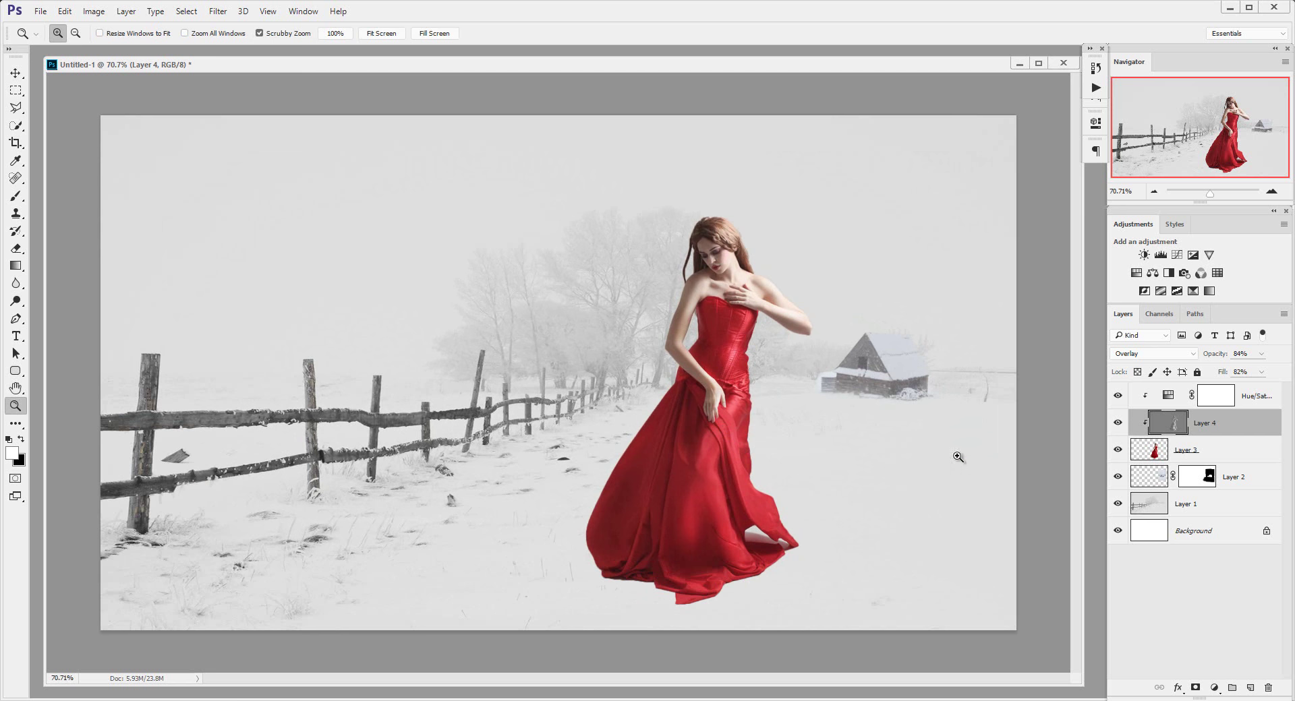
Add empty Layer 5 clipped to the woman's Layer 3; brush at 22% opacity, 23% flow
left_click(1248, 457)
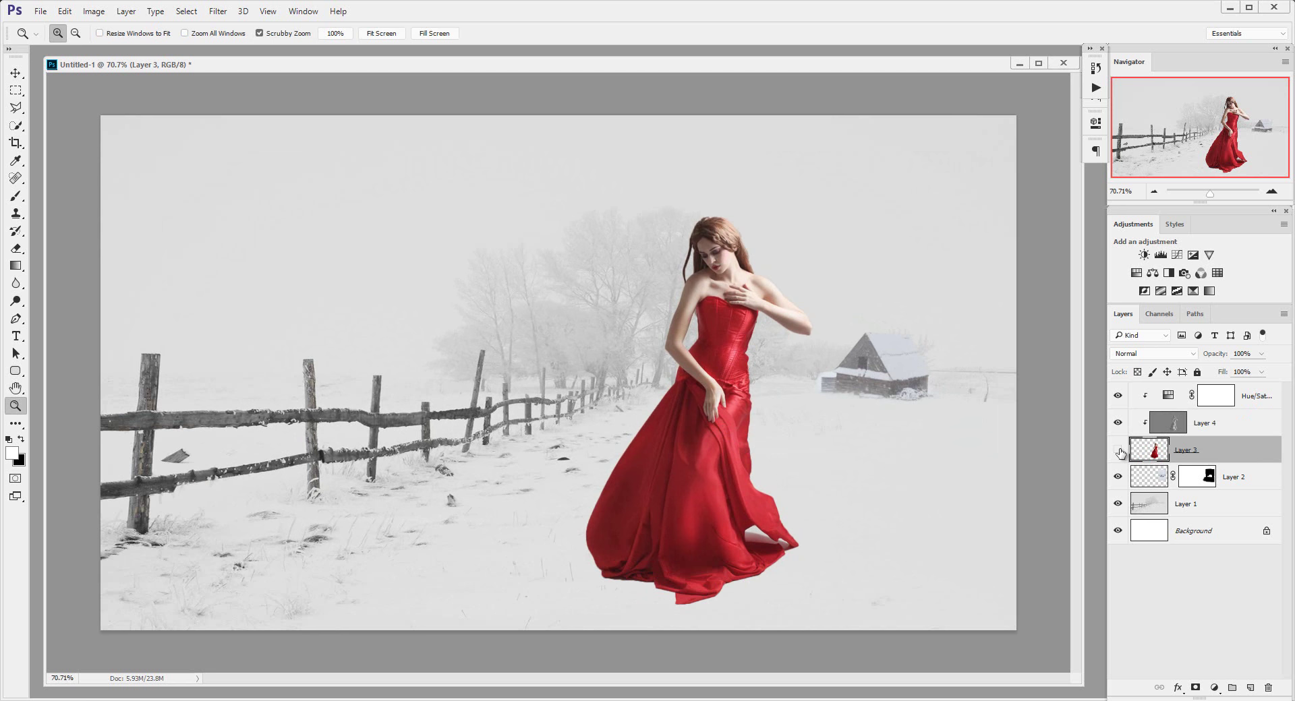
left_click(1118, 450)
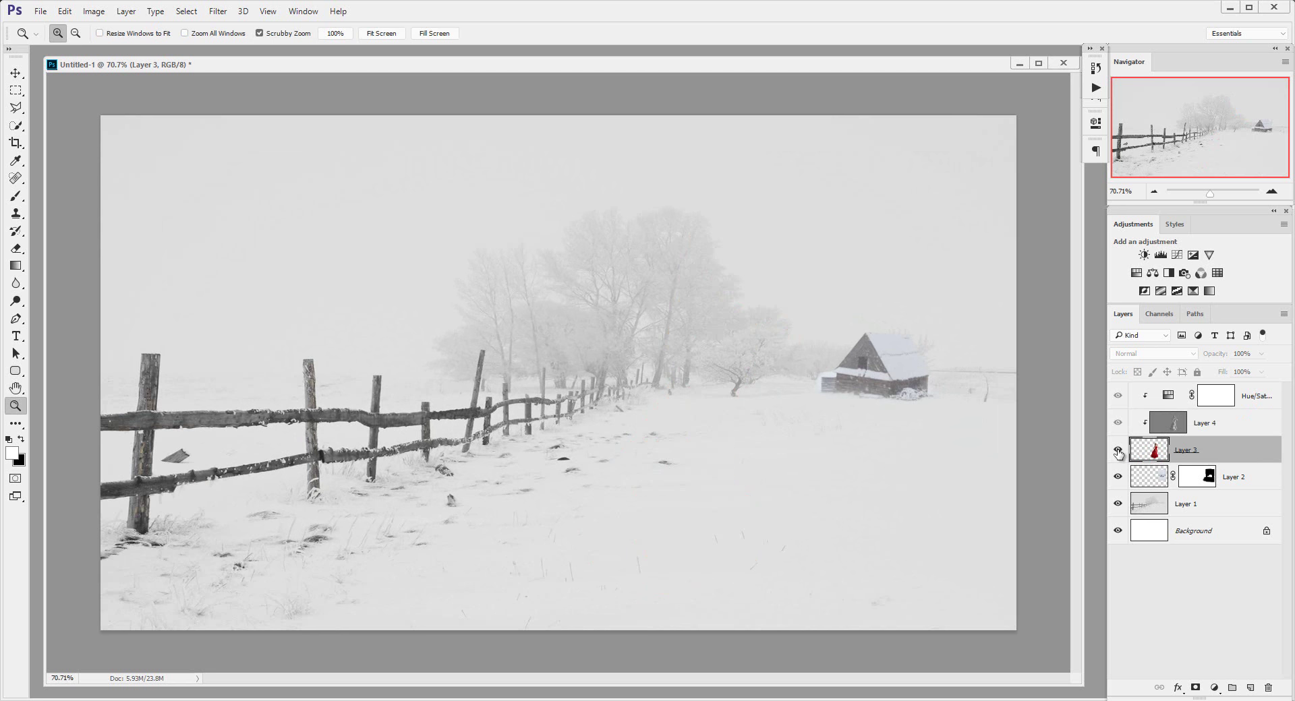
left_click(1250, 689)
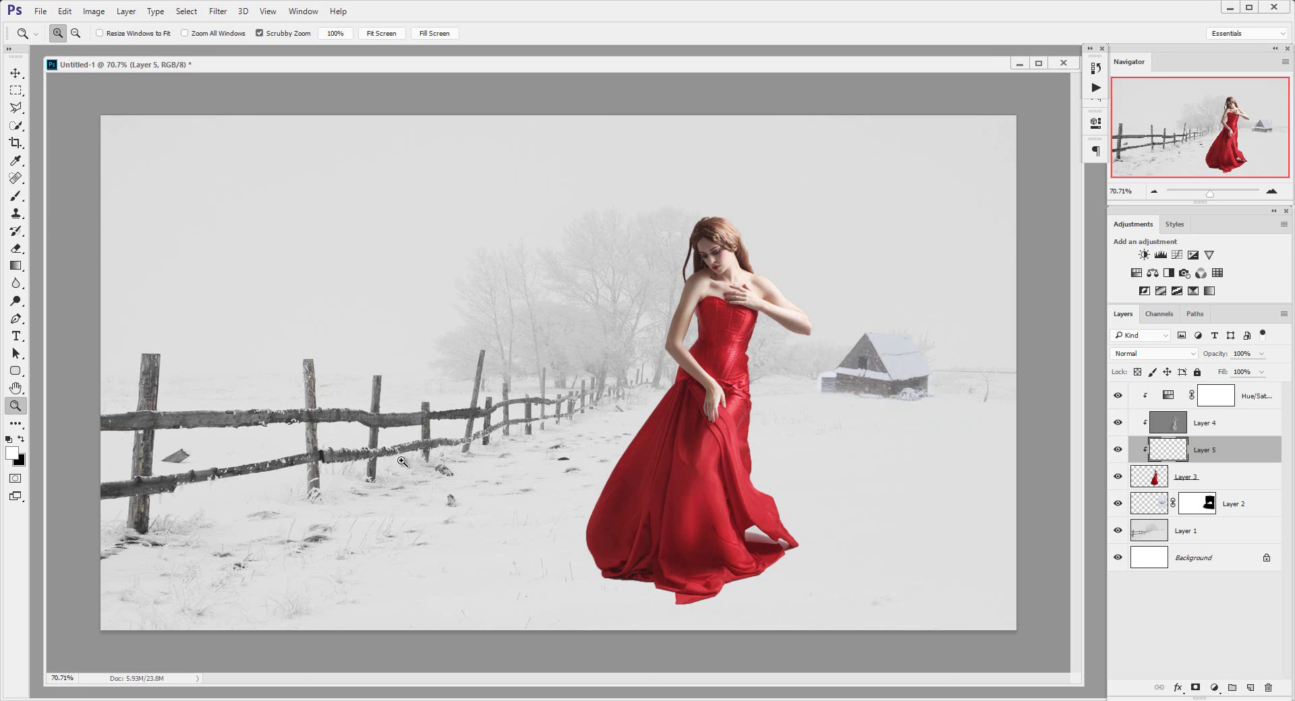
left_click(16, 196)
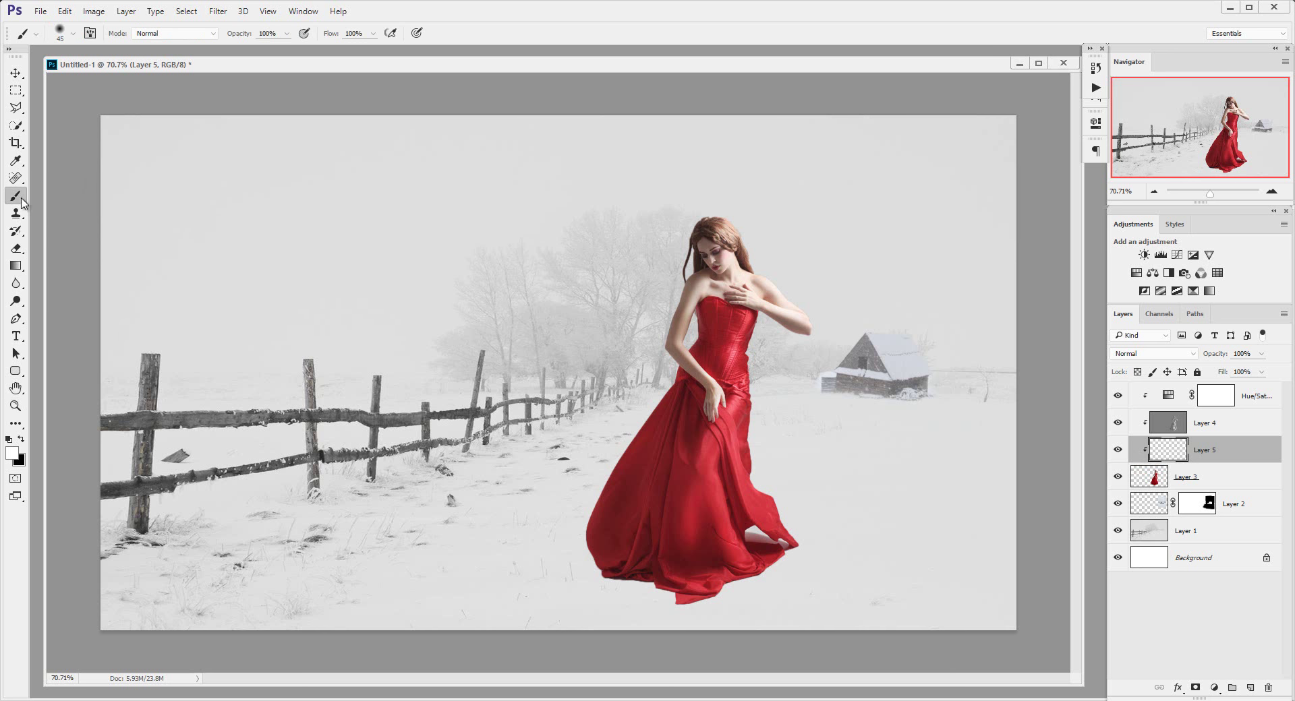
left_click(287, 34)
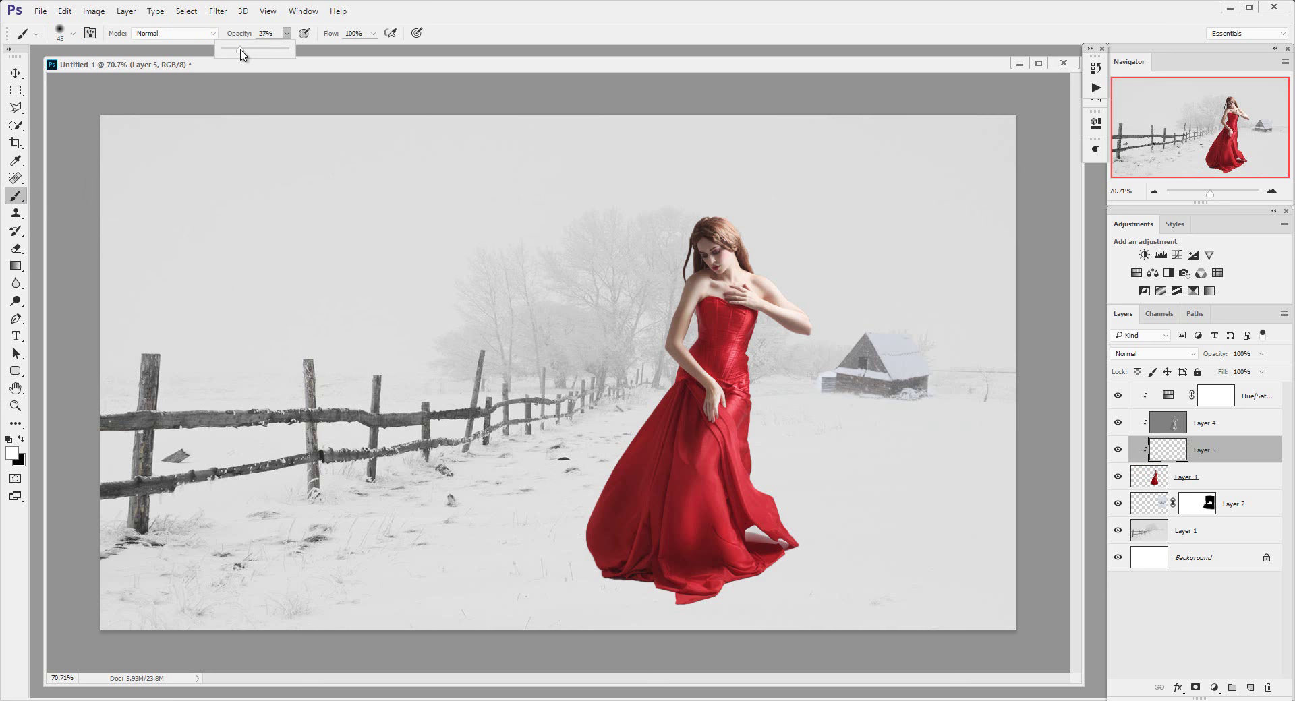
left_click(373, 34)
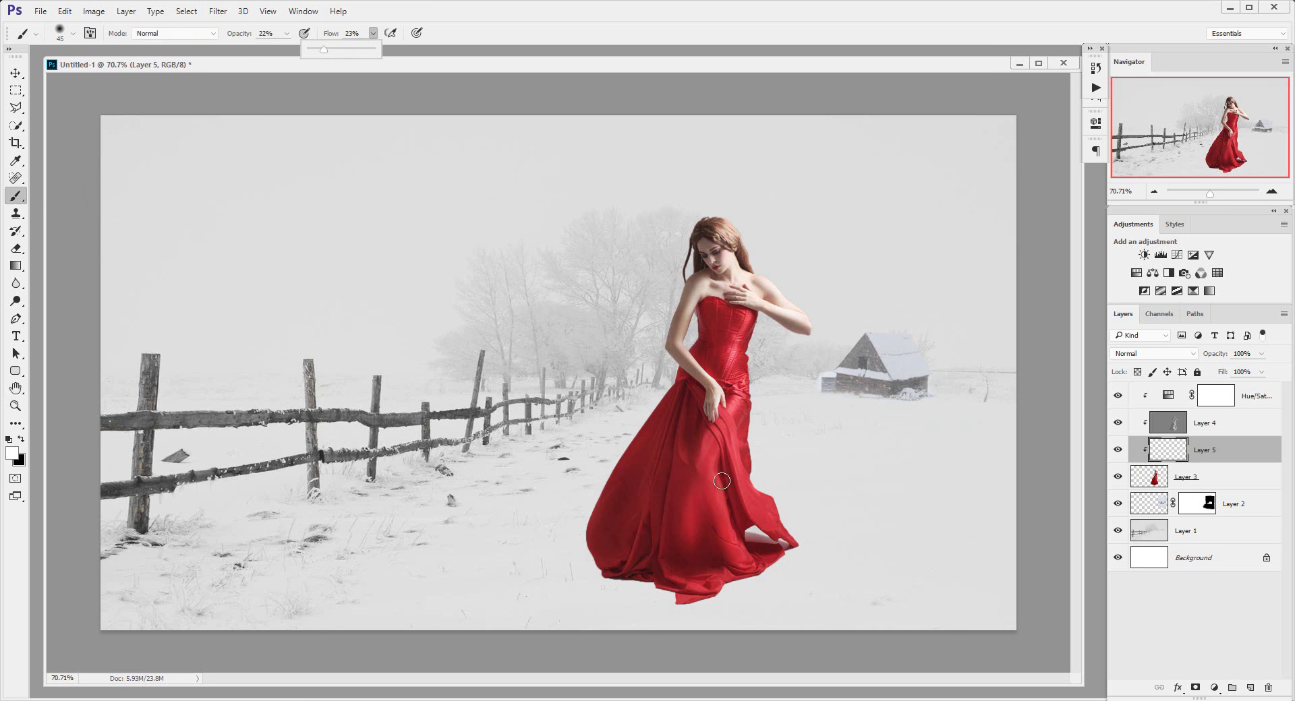
Zoom into the hem and paint soft black shading along the dress's left edge
key("z")
mouse_move(651, 588)
left_mouse_down()
mouse_move(653, 567)
mouse_move(665, 580)
mouse_move(713, 505)
left_mouse_up()
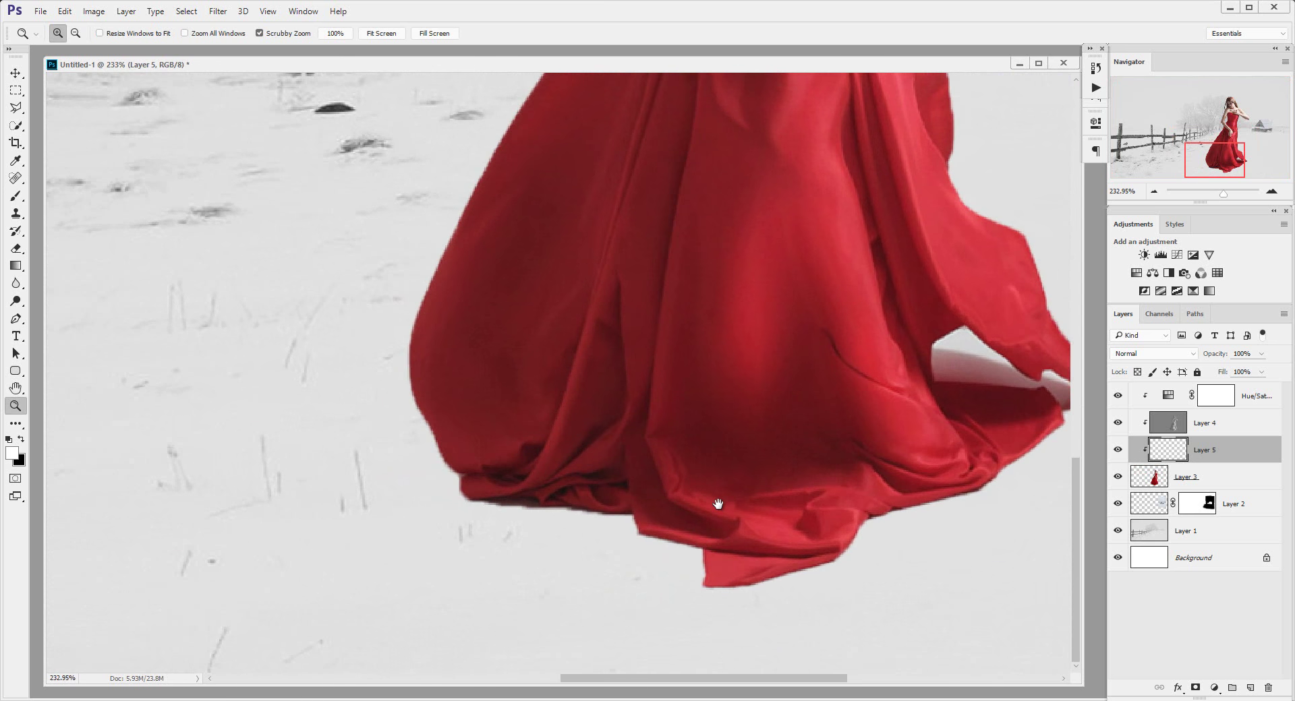
key("b")
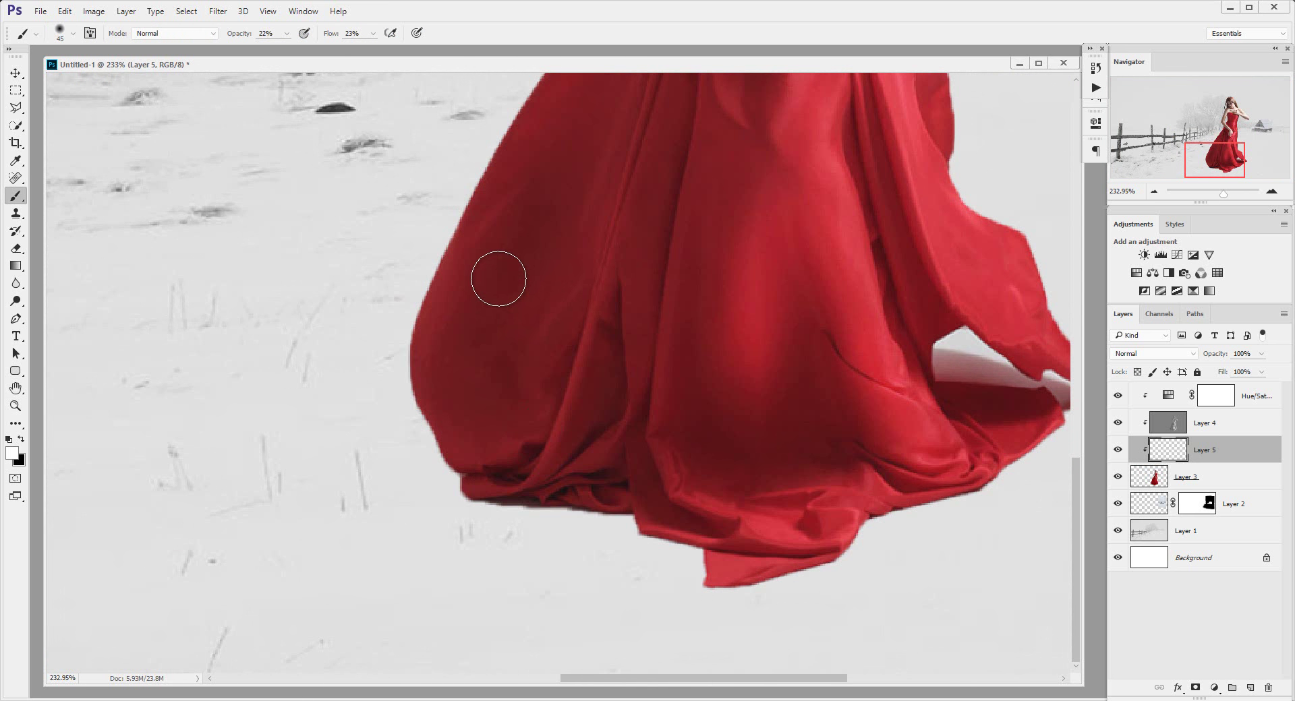
left_click_drag(453, 290, 462, 288)
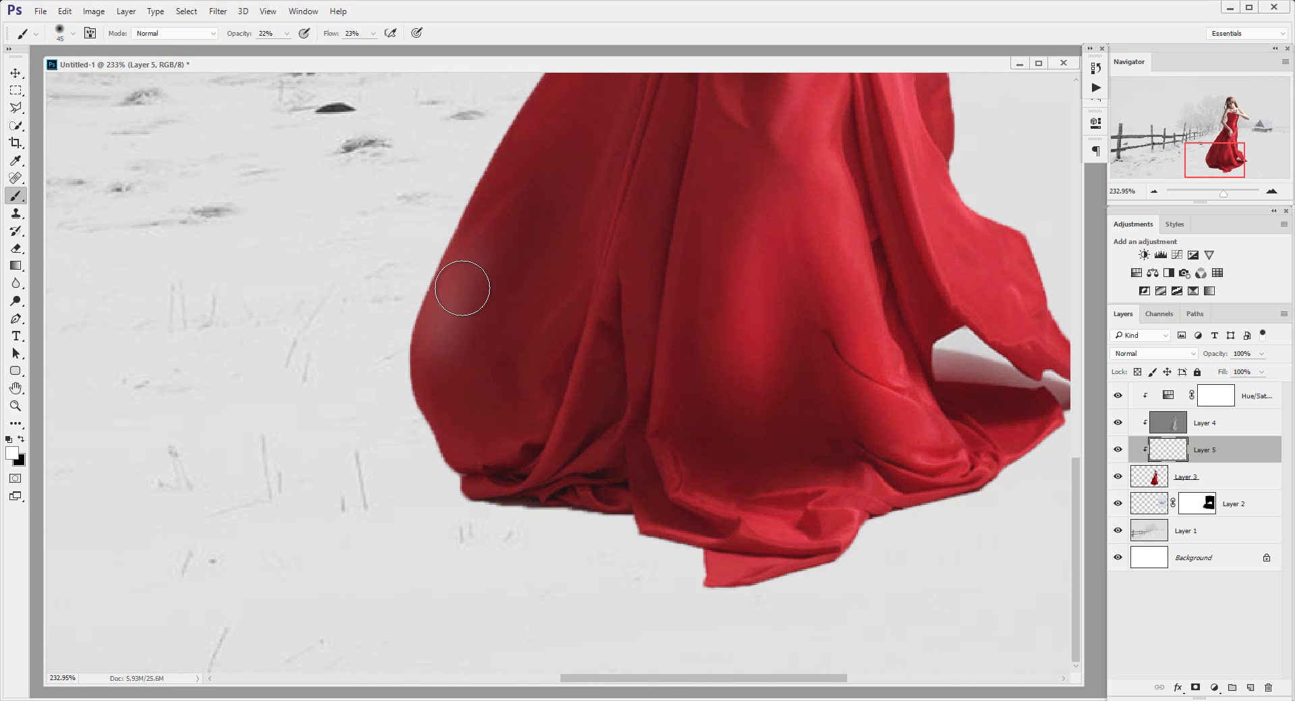
key("ctrl+z")
left_click(21, 439)
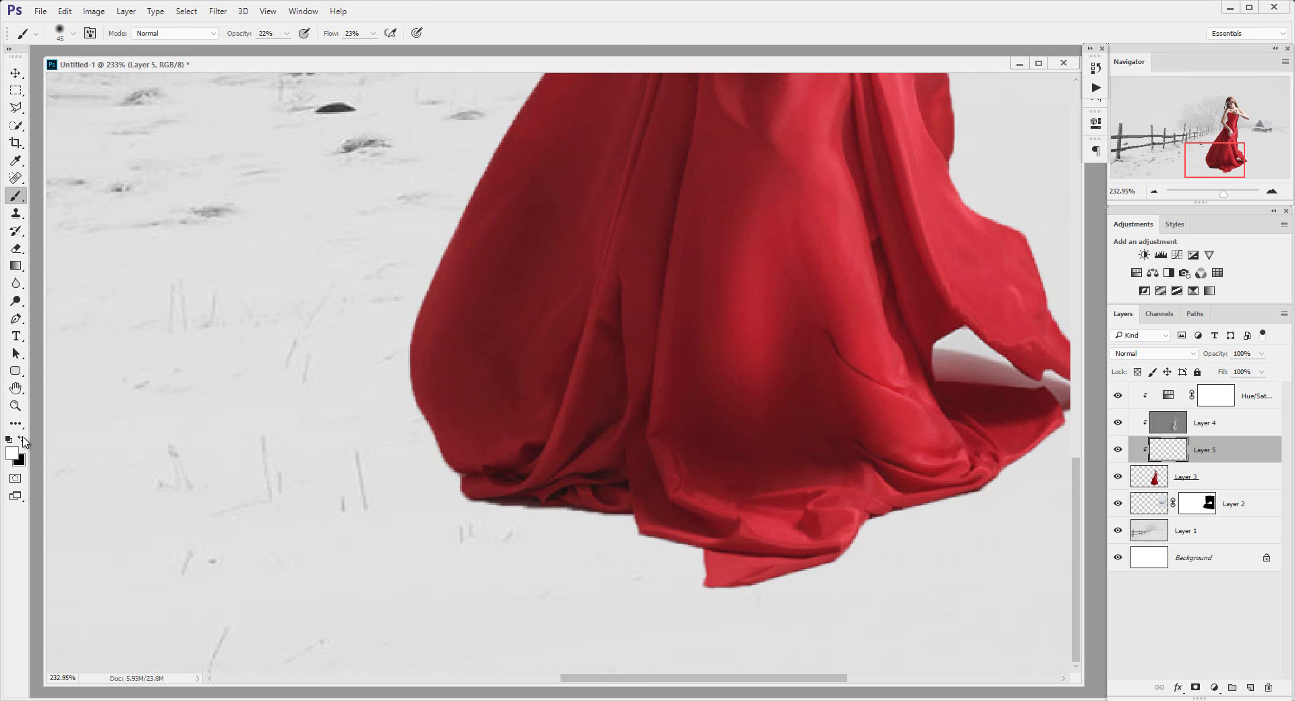
mouse_move(429, 373)
left_mouse_down()
mouse_move(454, 281)
mouse_move(448, 407)
mouse_move(452, 301)
mouse_move(449, 340)
mouse_move(480, 439)
mouse_move(468, 286)
mouse_move(515, 442)
mouse_move(445, 374)
mouse_move(463, 471)
left_mouse_up()
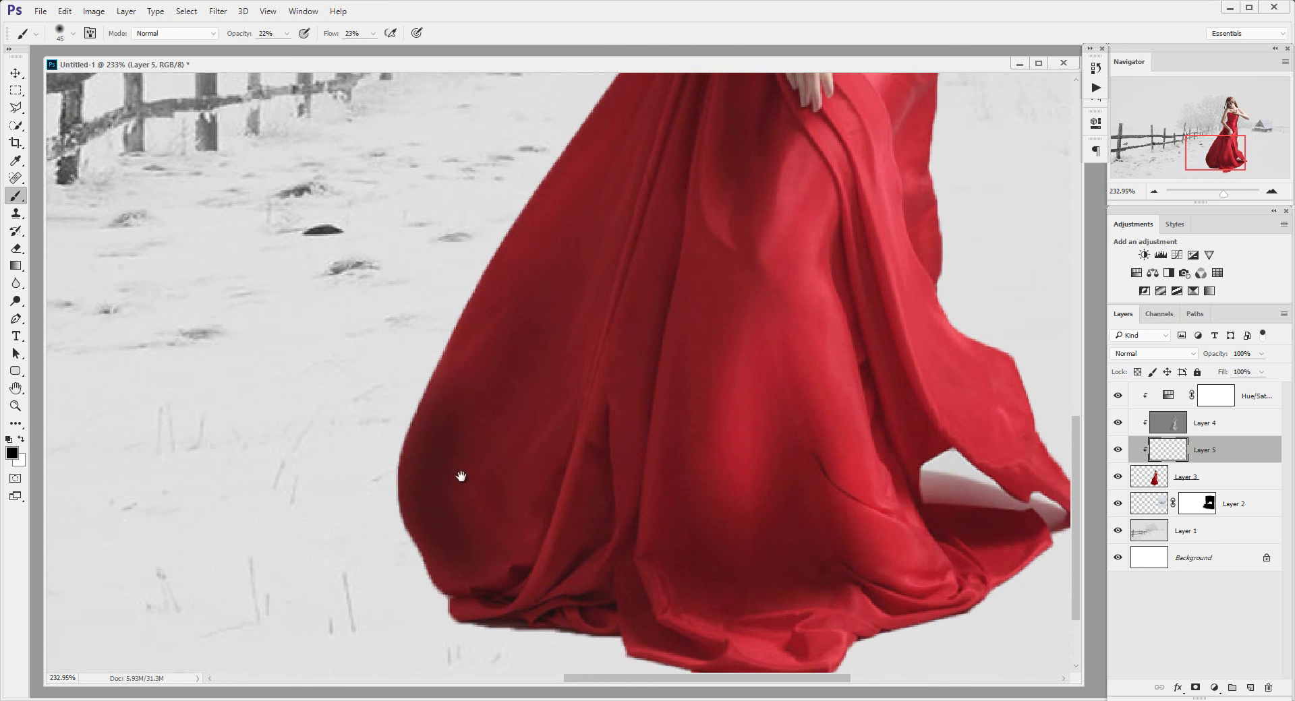
Deepen the dress's left edge and shade the hem folds, undoing one stray stroke
left_click_drag(575, 205, 528, 379)
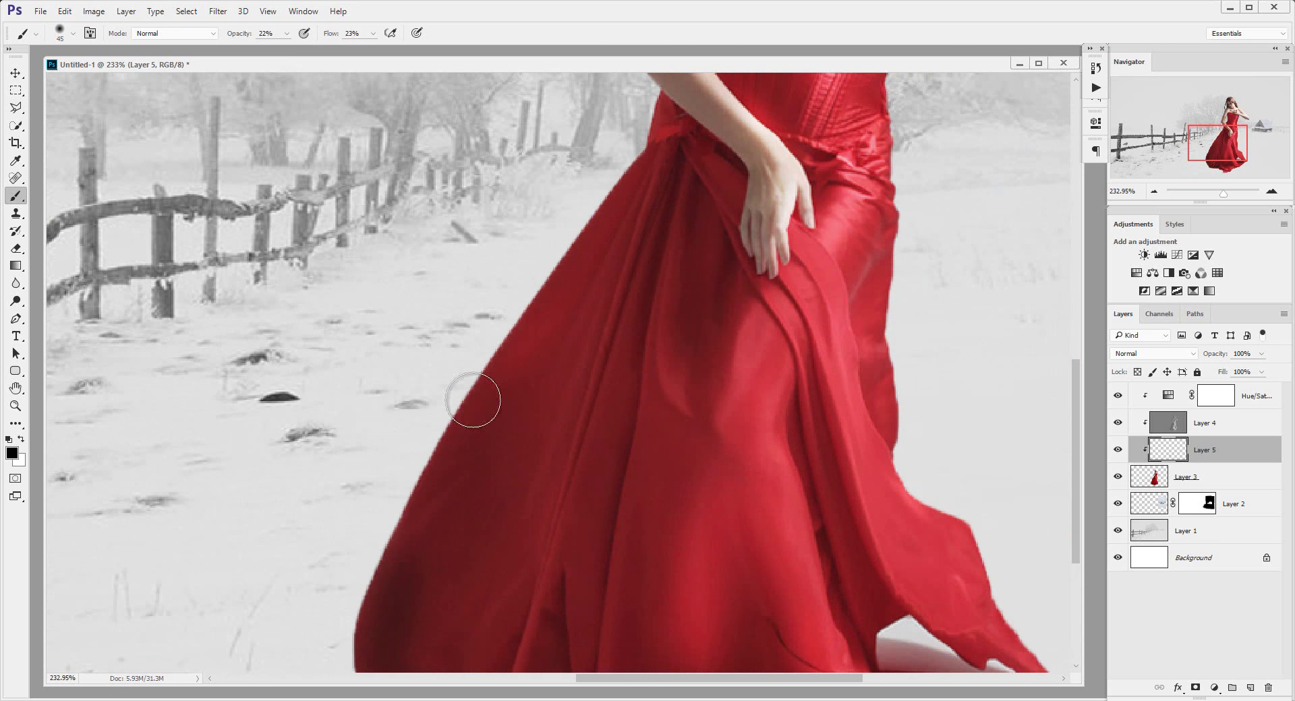
mouse_move(534, 329)
left_mouse_down()
mouse_move(616, 196)
mouse_move(641, 178)
mouse_move(442, 485)
left_mouse_up()
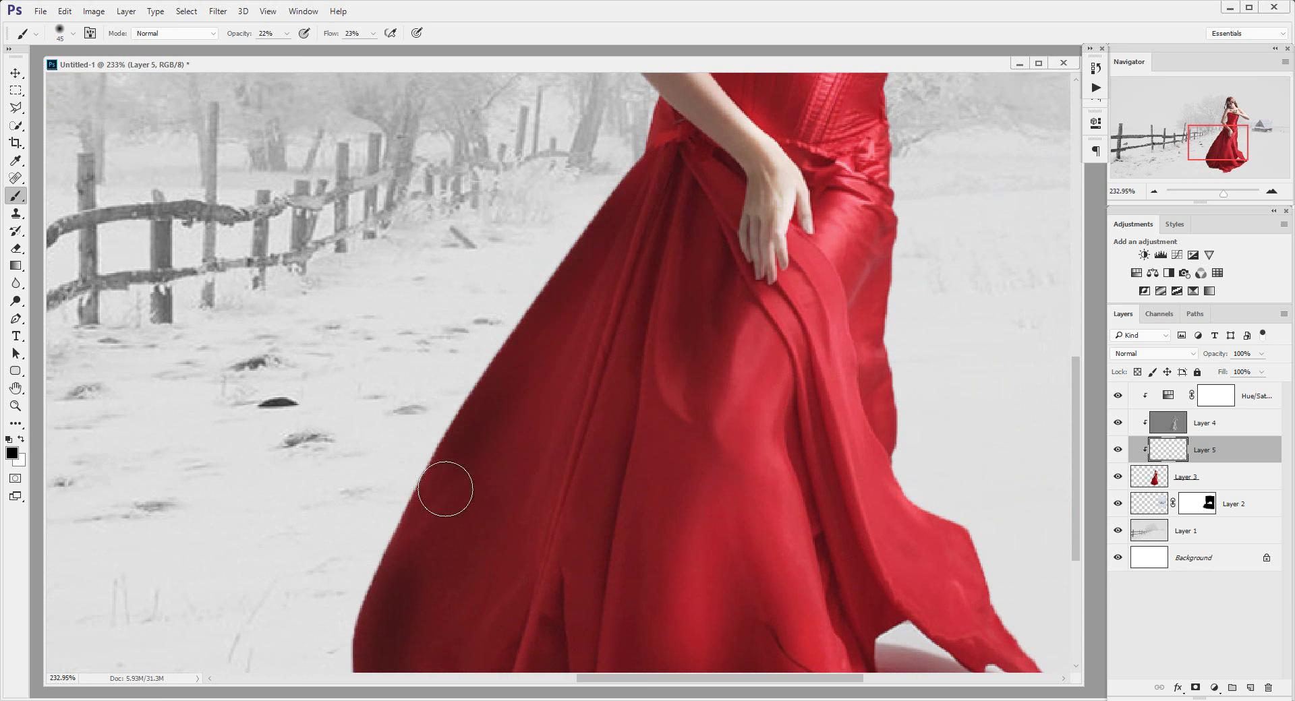
left_click_drag(565, 376, 497, 275)
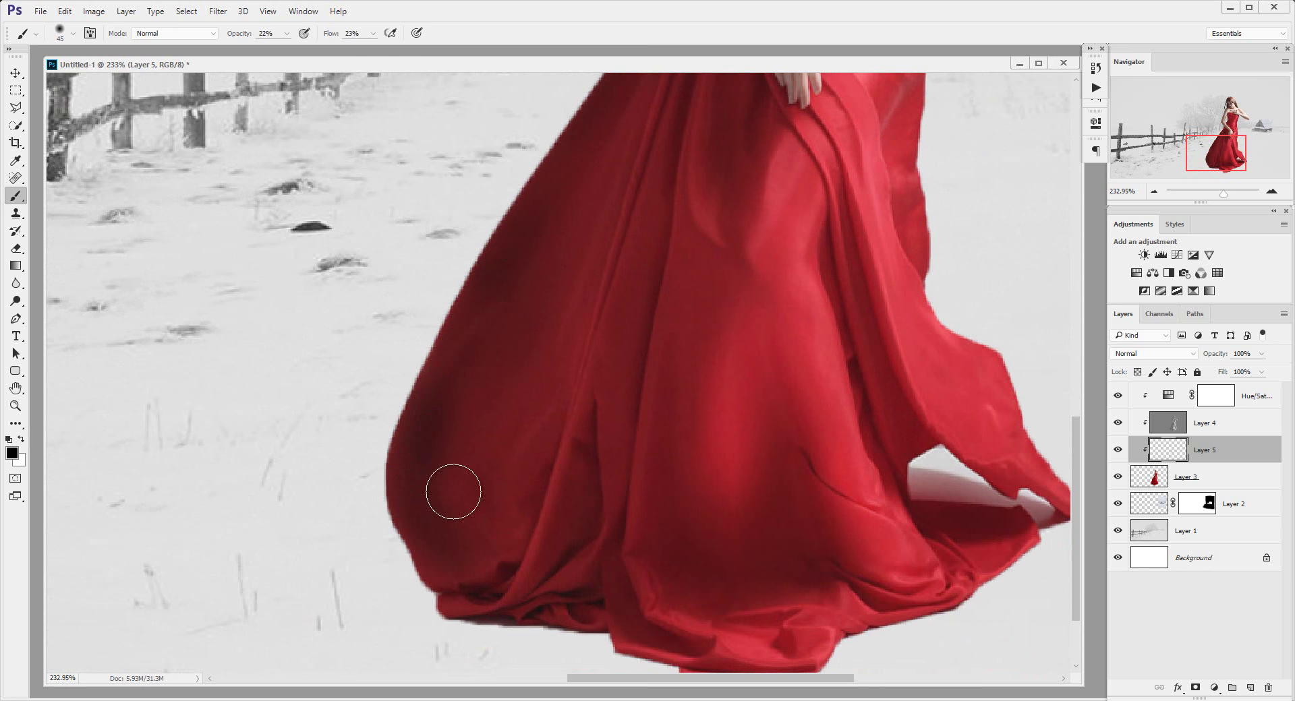
left_click_drag(516, 489, 497, 412)
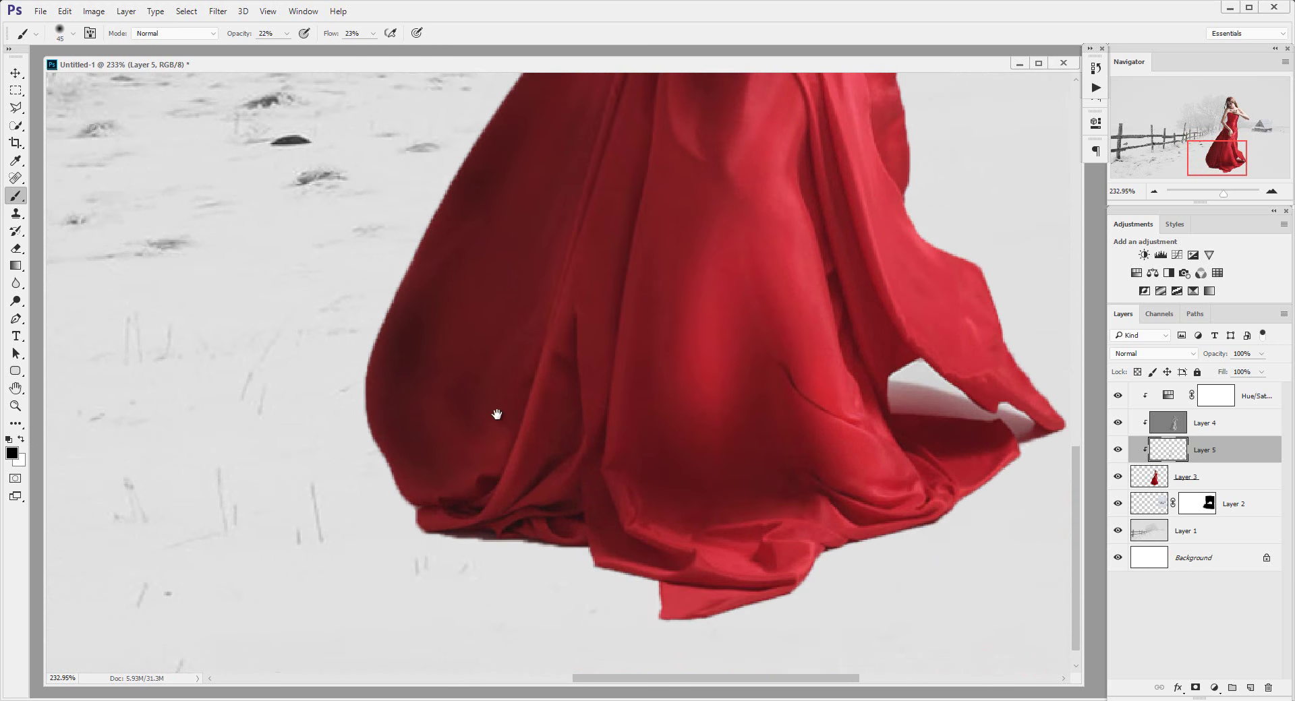
mouse_move(533, 475)
left_mouse_down()
mouse_move(541, 499)
mouse_move(437, 471)
mouse_move(561, 532)
mouse_move(599, 523)
mouse_move(648, 617)
mouse_move(641, 601)
mouse_move(968, 483)
mouse_move(922, 391)
mouse_move(1012, 476)
mouse_move(928, 410)
left_mouse_up()
key("ctrl+z")
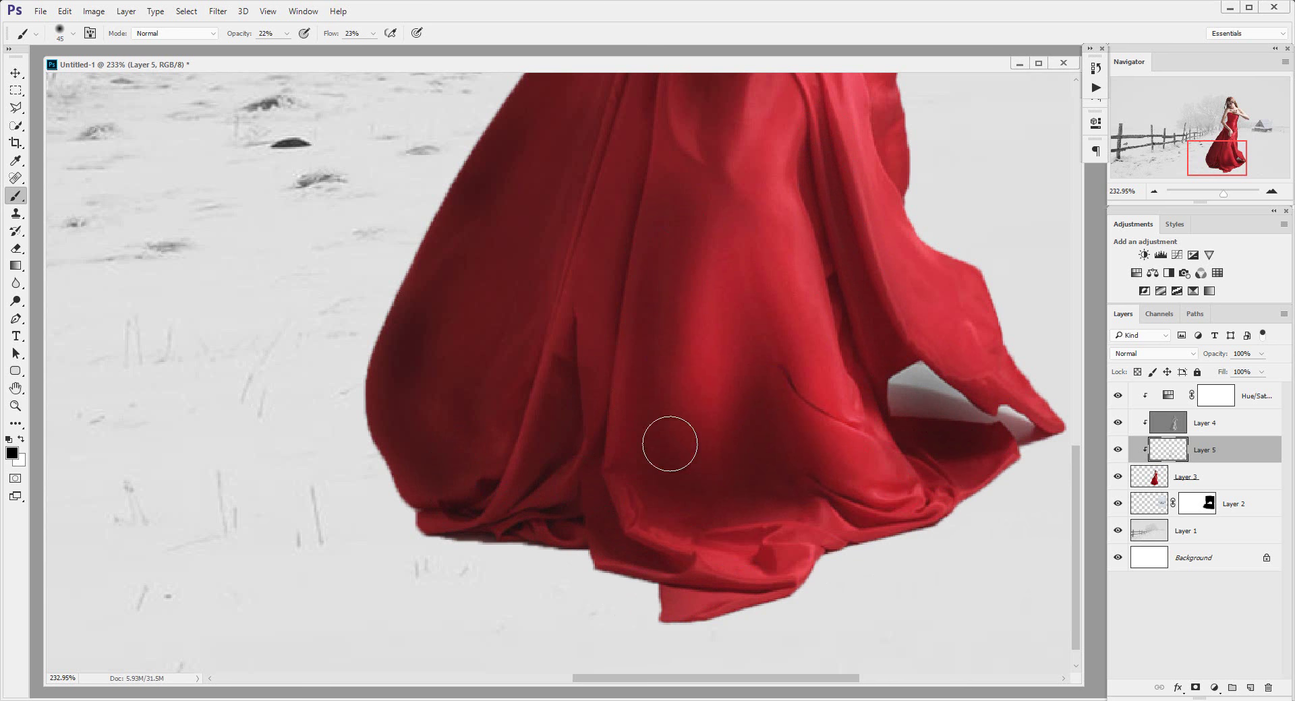
Pan across the fence, hand and hem, then set the view to 100%
left_click_drag(723, 285, 714, 452)
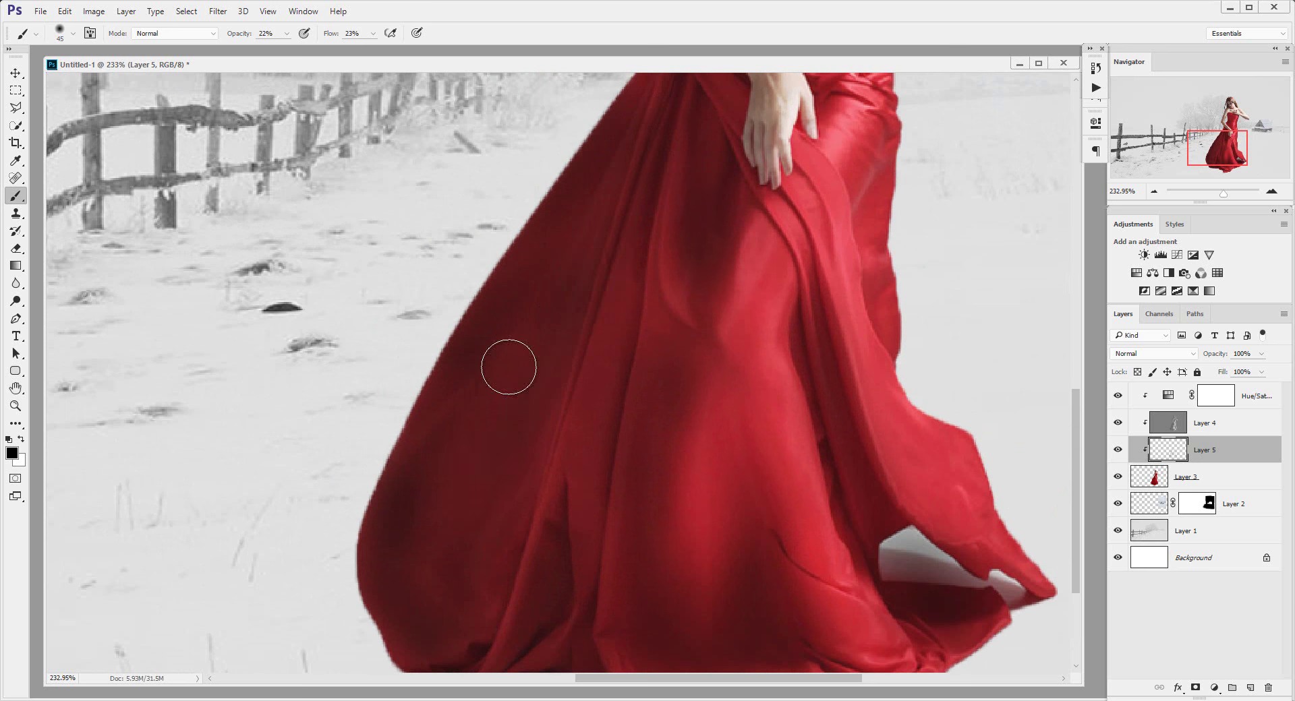
left_click_drag(673, 378, 680, 251)
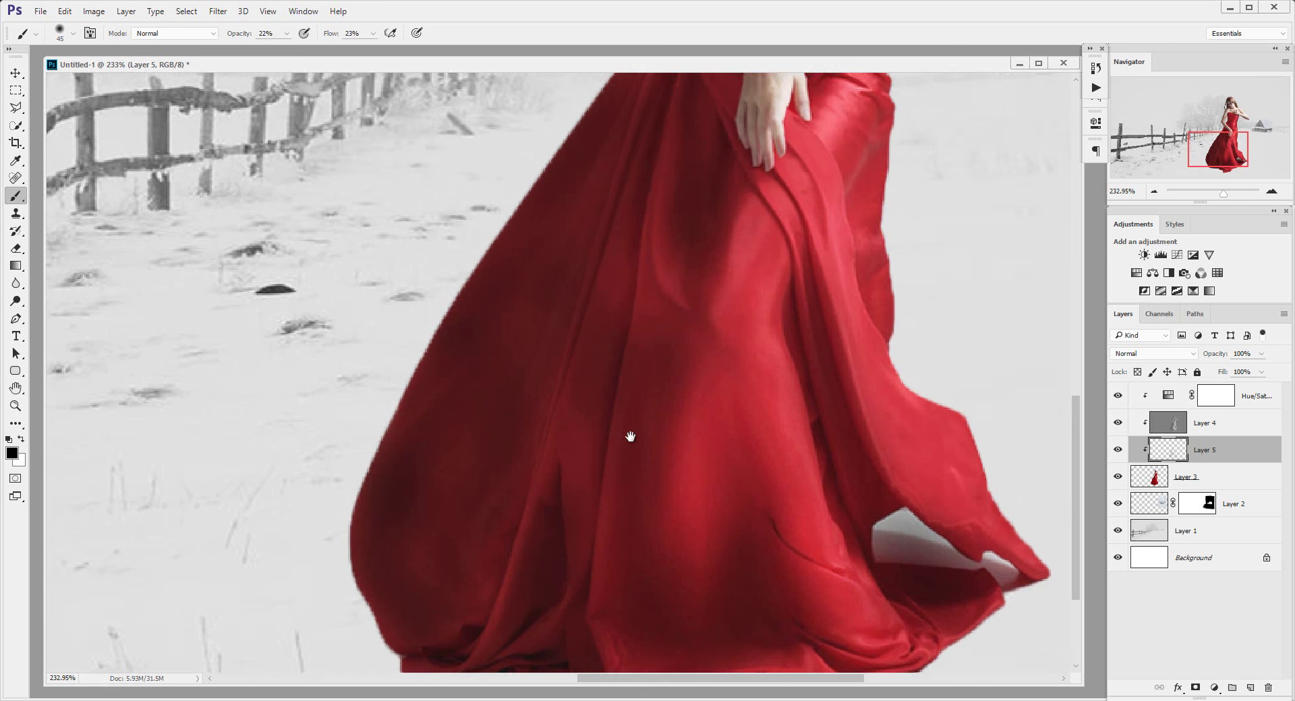
mouse_move(621, 222)
left_mouse_down()
mouse_move(588, 436)
mouse_move(528, 619)
left_mouse_up()
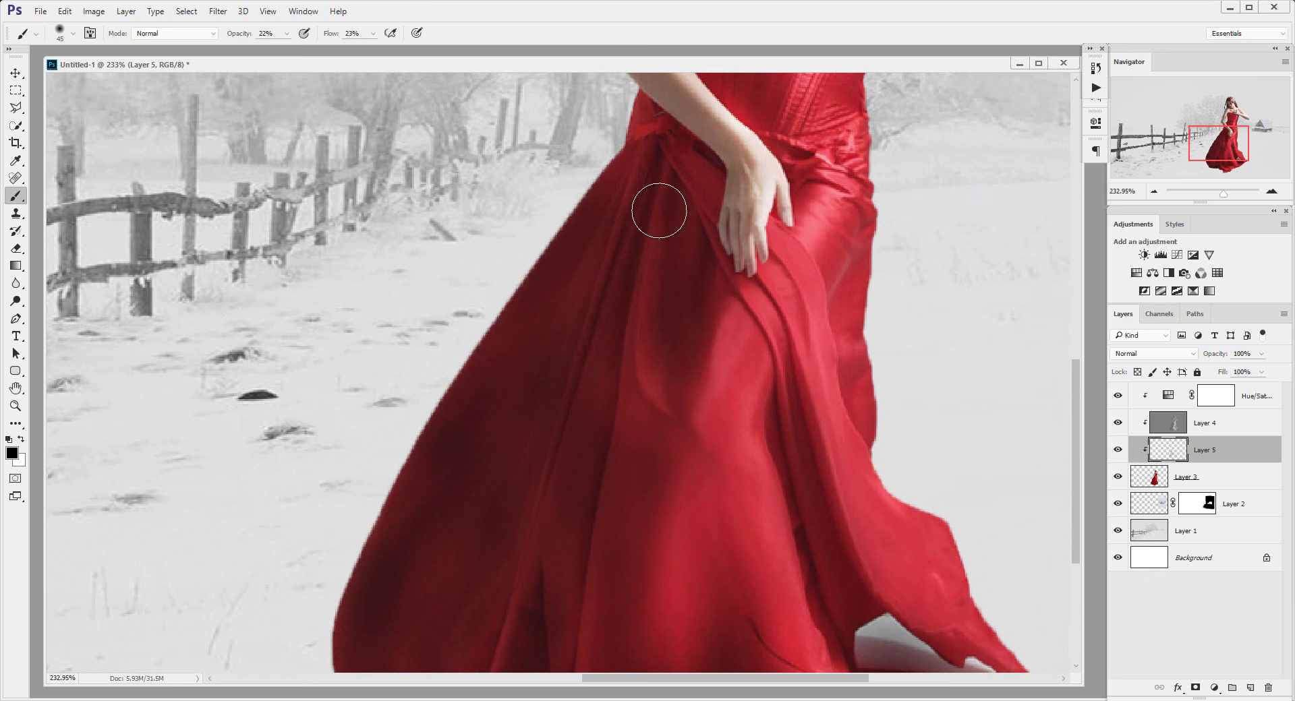
left_click_drag(571, 321, 635, 66)
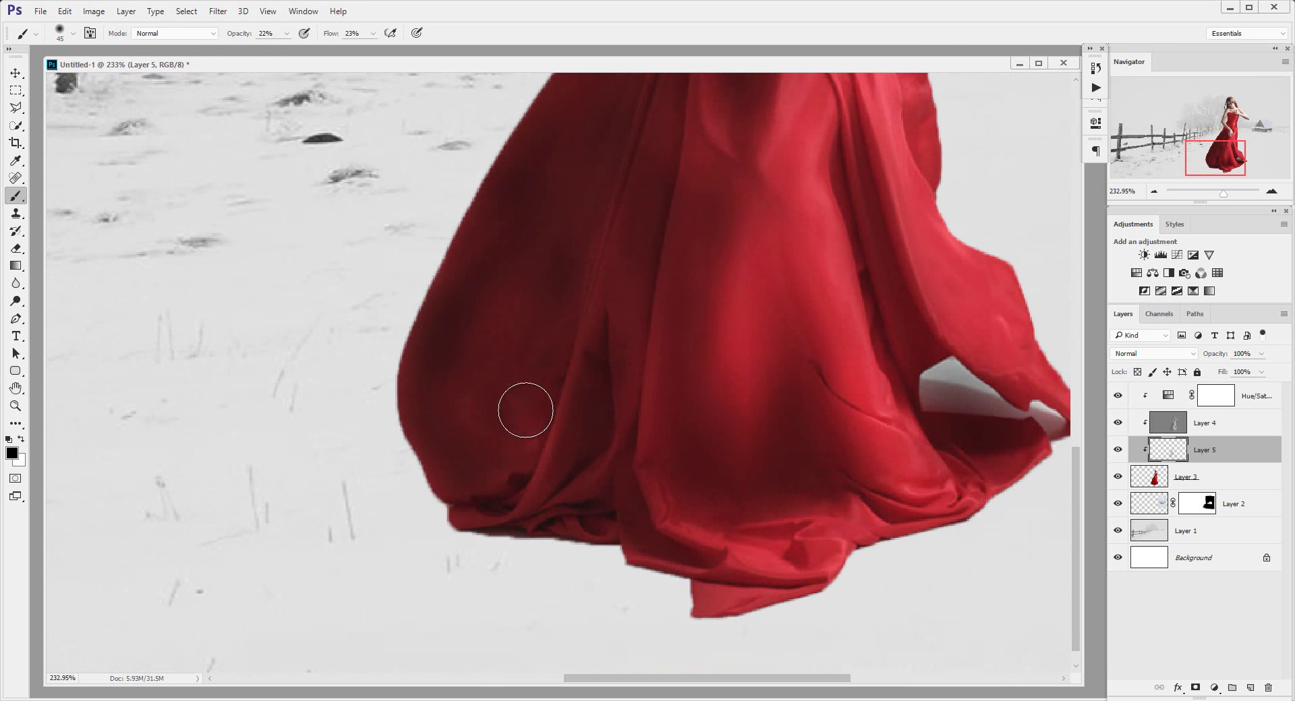
key("z")
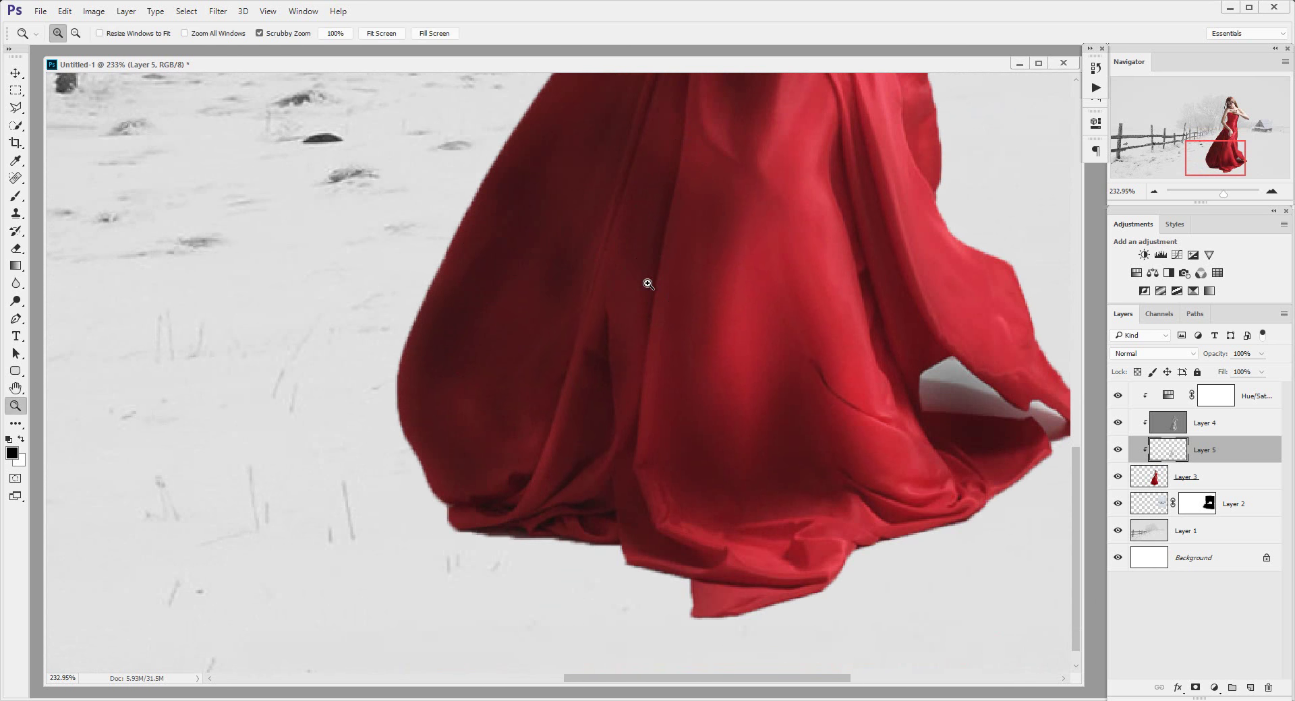
right_click(652, 283)
left_click(673, 308)
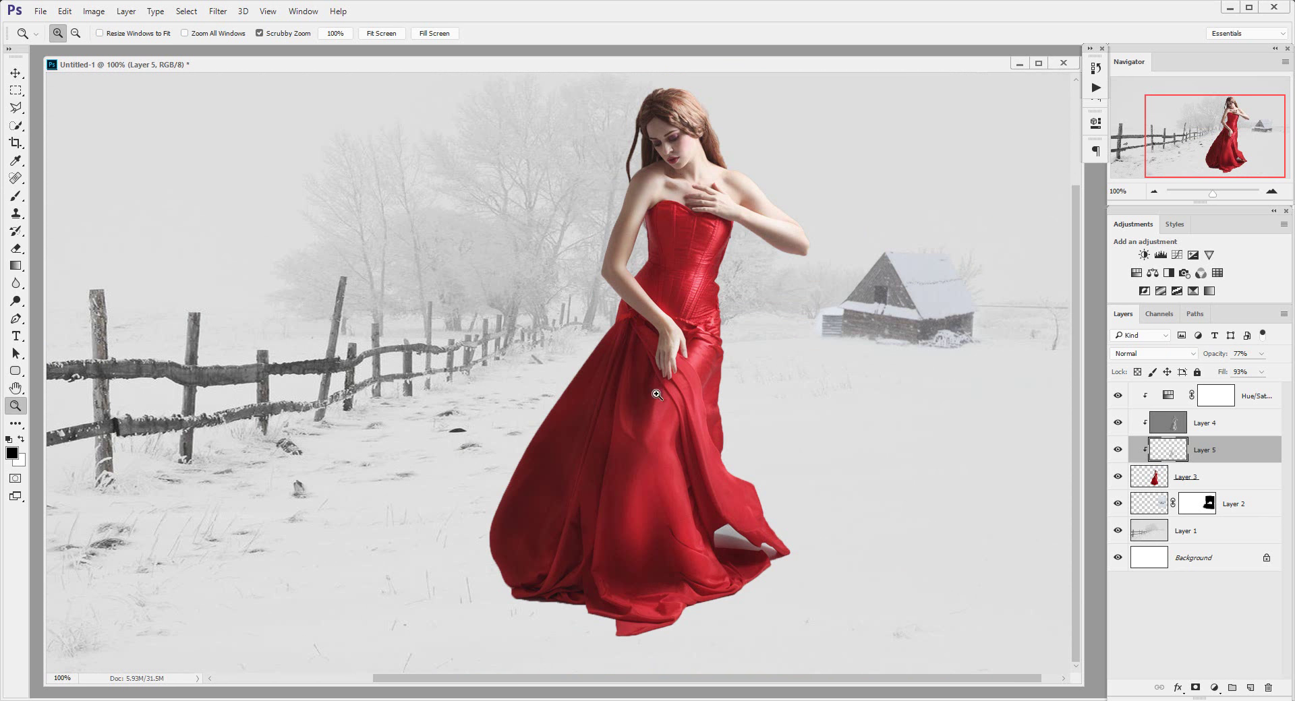
Zoom out to show the whole snowy scene with the red-gowned woman
scroll(694, 391, "left", 1)
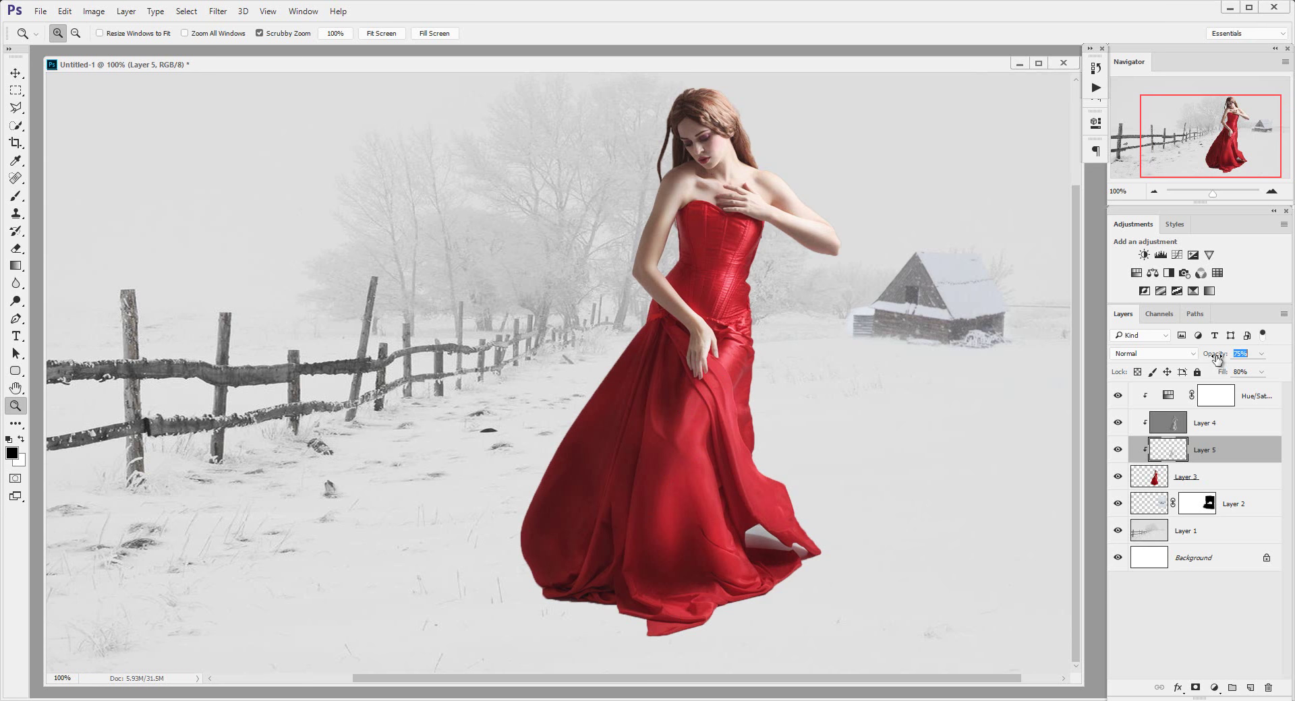
mouse_move(724, 484)
left_mouse_down()
mouse_move(703, 493)
mouse_move(721, 534)
left_mouse_up()
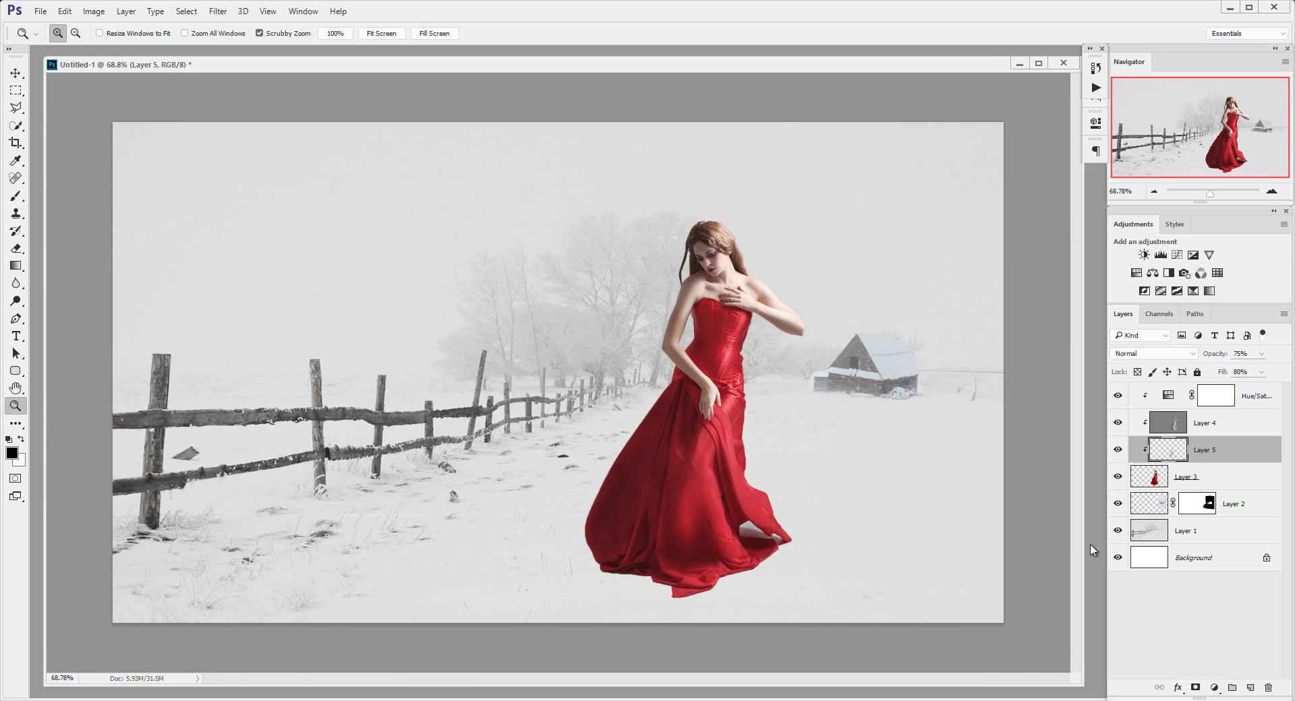
Add a new Layer 6 and place it beneath the dress layer
left_click(1250, 689)
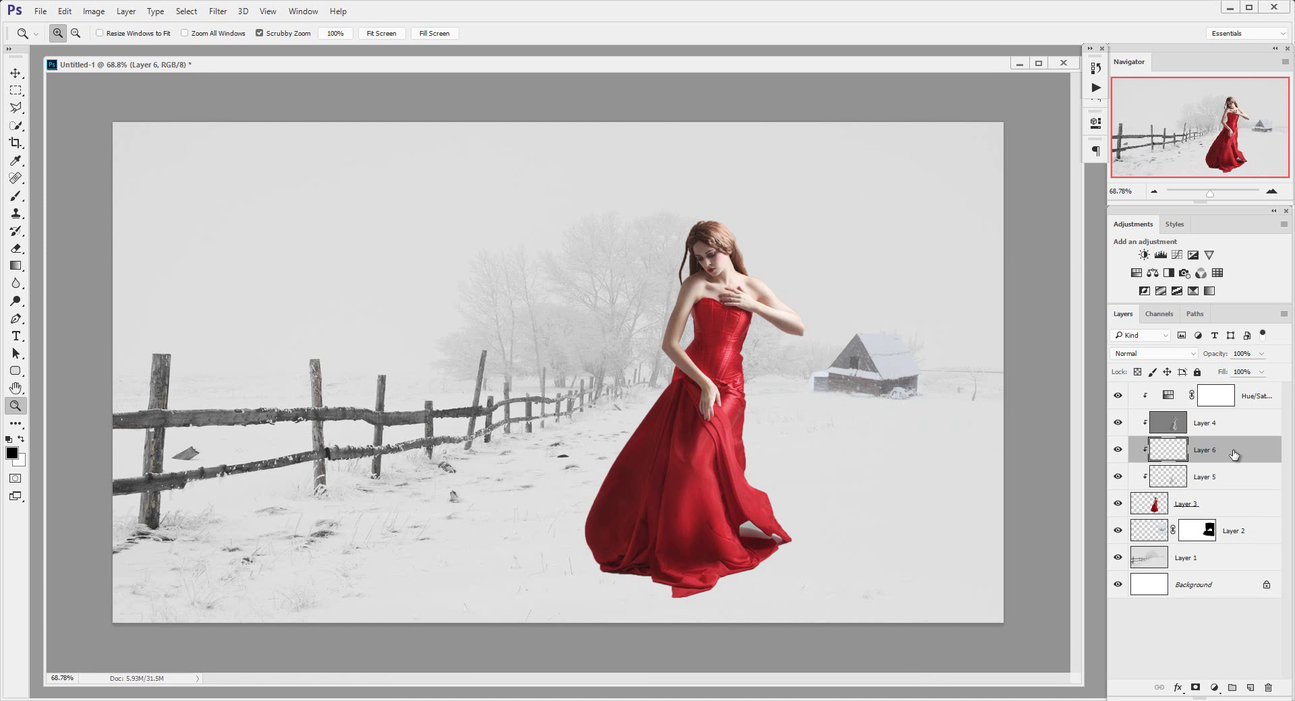
left_click_drag(1243, 454, 1204, 516)
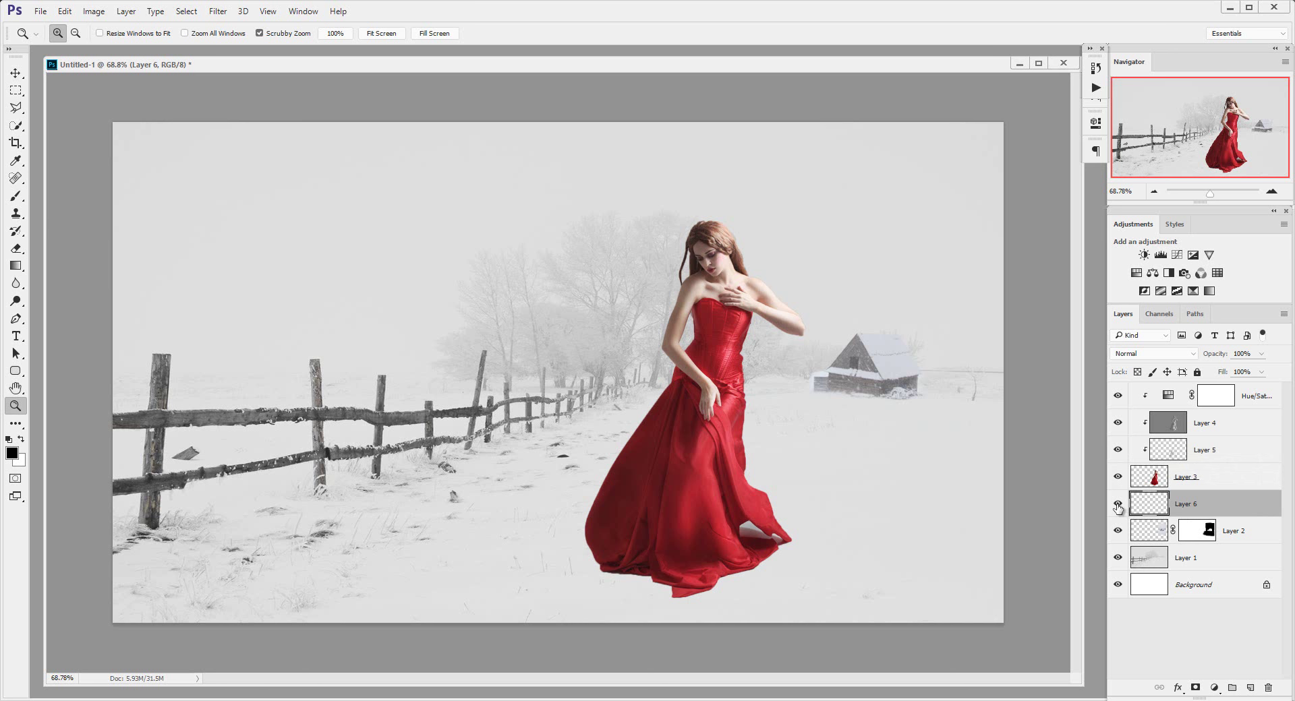
left_click(1117, 506)
left_click(1117, 505)
Paint a soft dark shadow on Layer 6 on the snow under the dress hem
left_click_drag(690, 584, 713, 486)
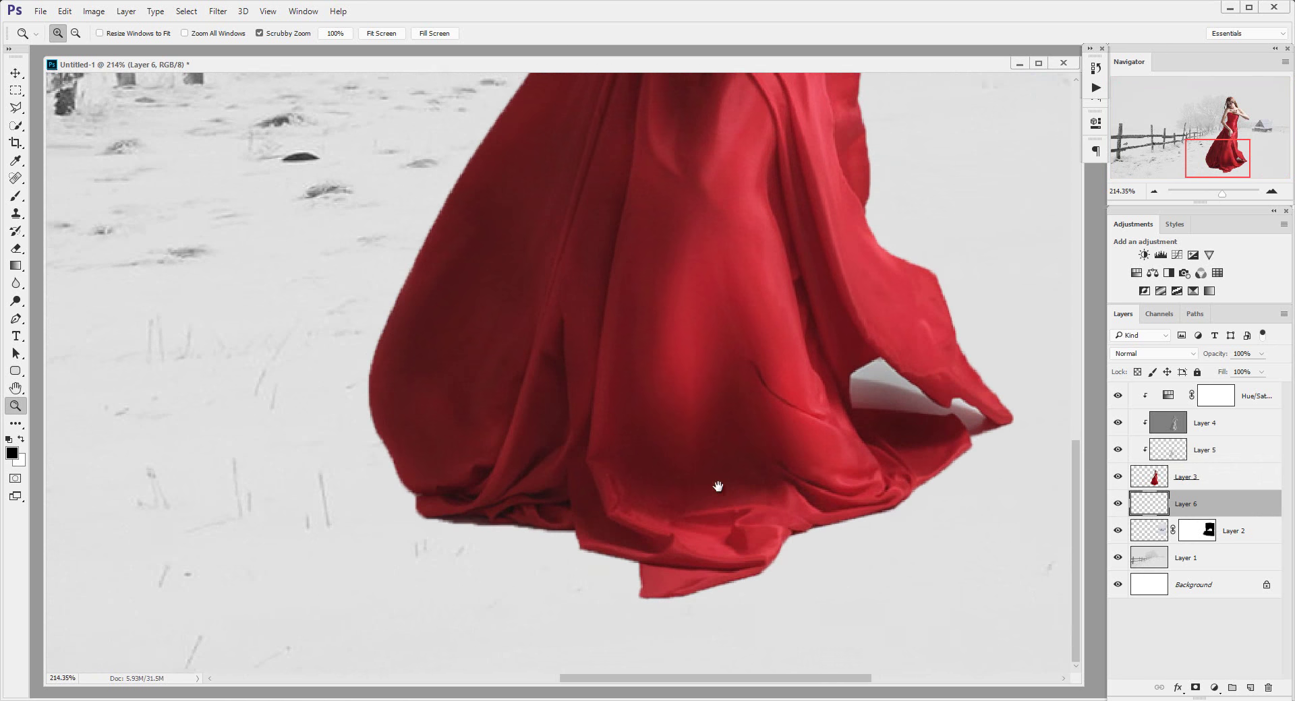
left_click(17, 196)
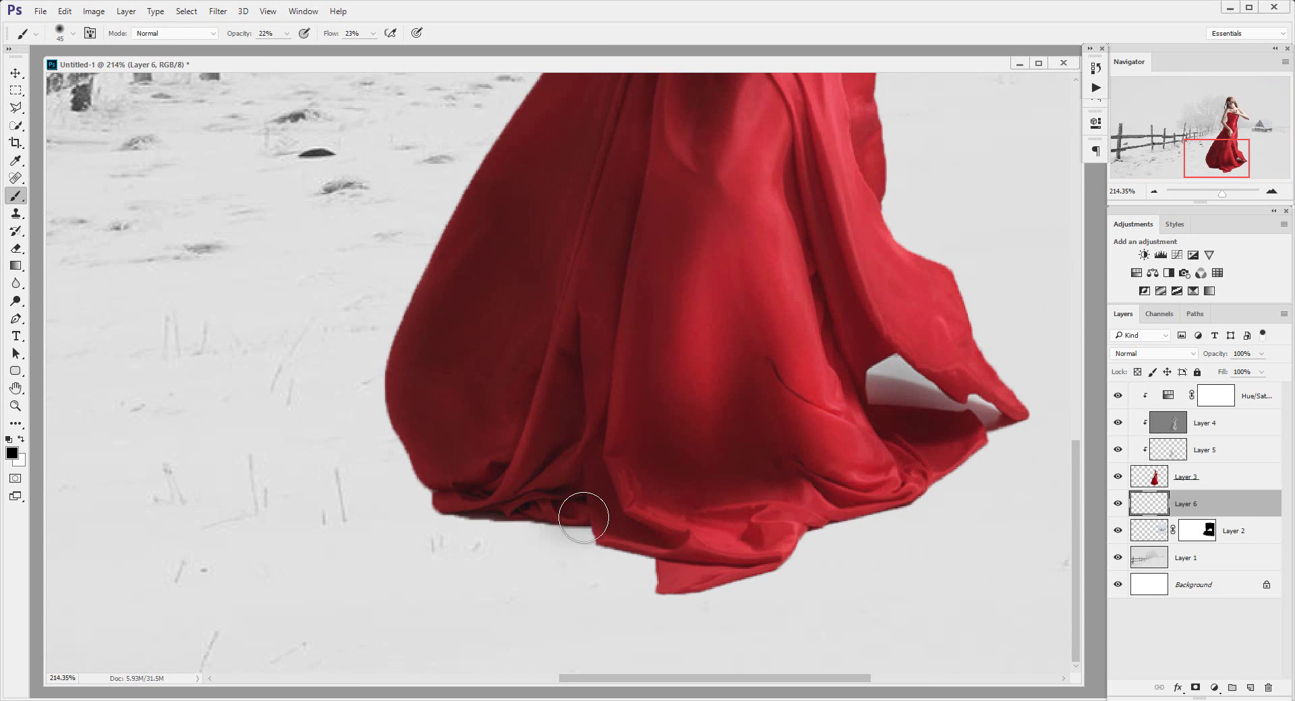
left_click_drag(578, 520, 573, 502)
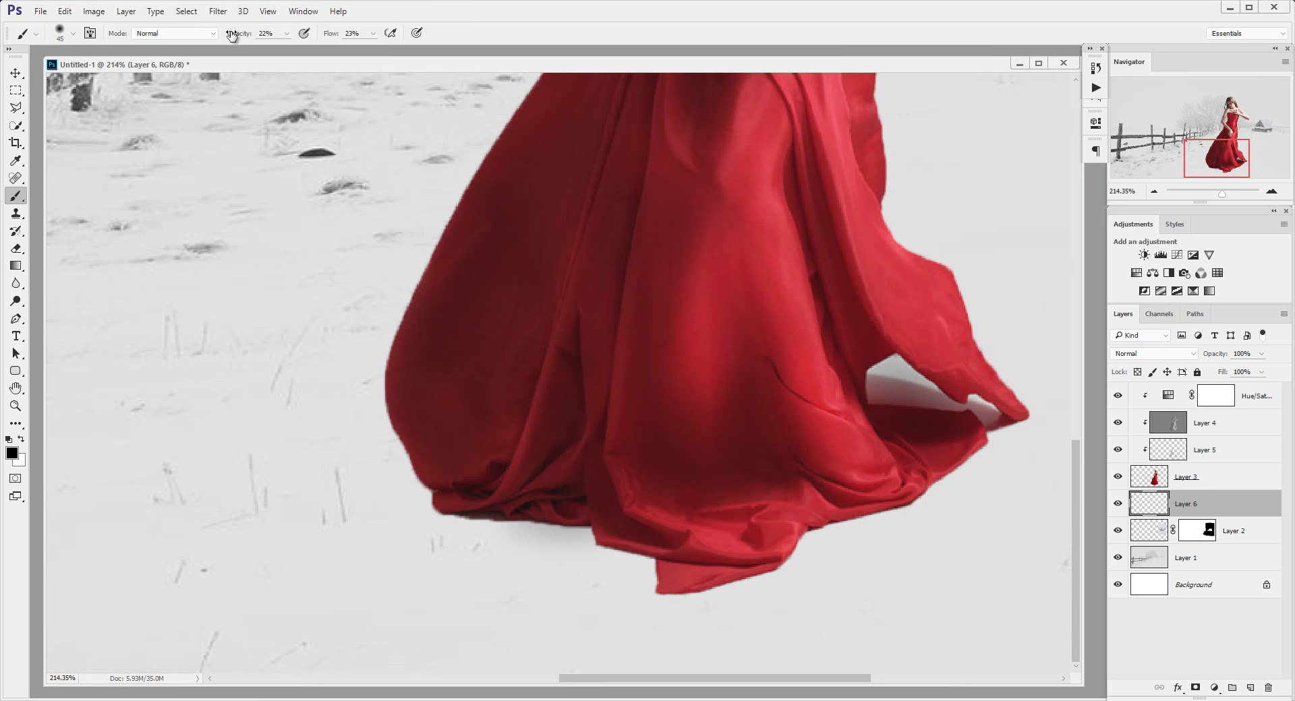
left_click_drag(232, 35, 240, 35)
left_click_drag(331, 34, 340, 34)
mouse_move(540, 510)
left_mouse_down()
mouse_move(491, 500)
mouse_move(520, 508)
left_mouse_up()
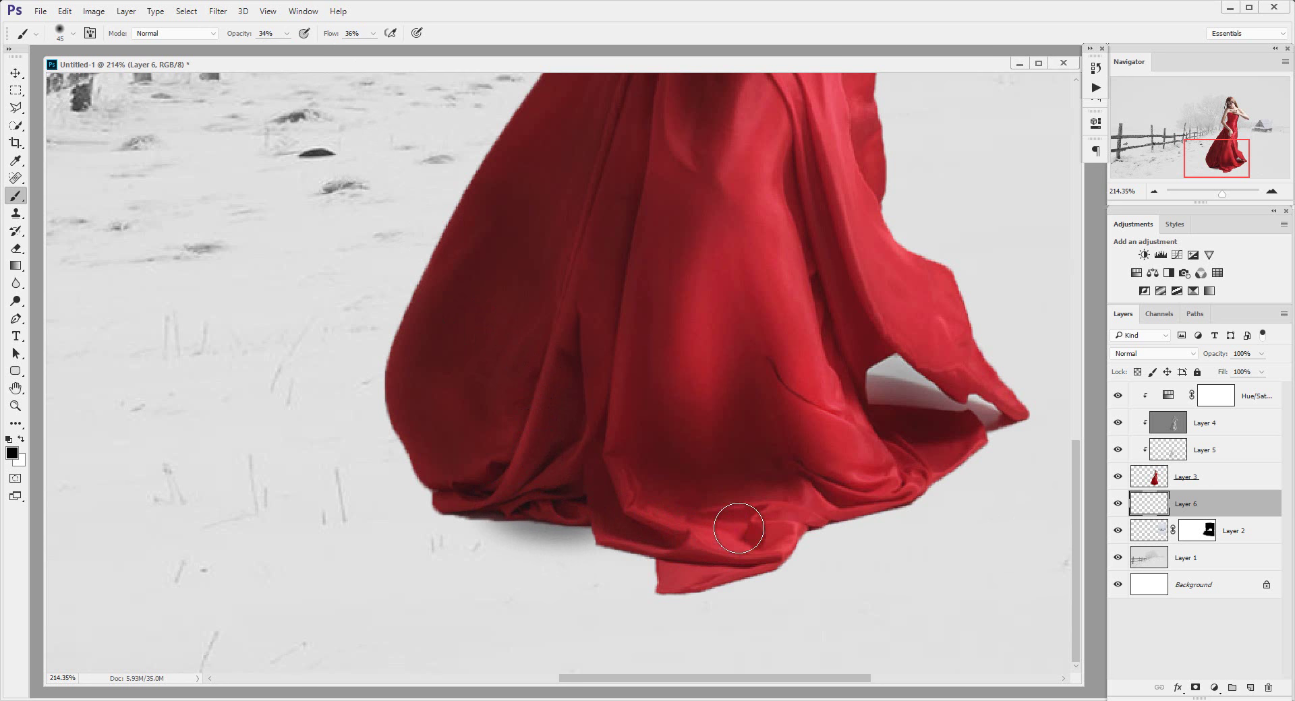
mouse_move(739, 529)
left_mouse_down()
mouse_move(712, 552)
mouse_move(599, 510)
mouse_move(452, 491)
mouse_move(420, 466)
mouse_move(428, 447)
mouse_move(439, 497)
mouse_move(607, 514)
mouse_move(612, 539)
mouse_move(607, 523)
mouse_move(665, 543)
mouse_move(668, 585)
mouse_move(725, 565)
mouse_move(716, 558)
mouse_move(758, 555)
mouse_move(794, 492)
mouse_move(803, 509)
mouse_move(745, 510)
mouse_move(673, 552)
mouse_move(658, 583)
mouse_move(680, 581)
left_mouse_up()
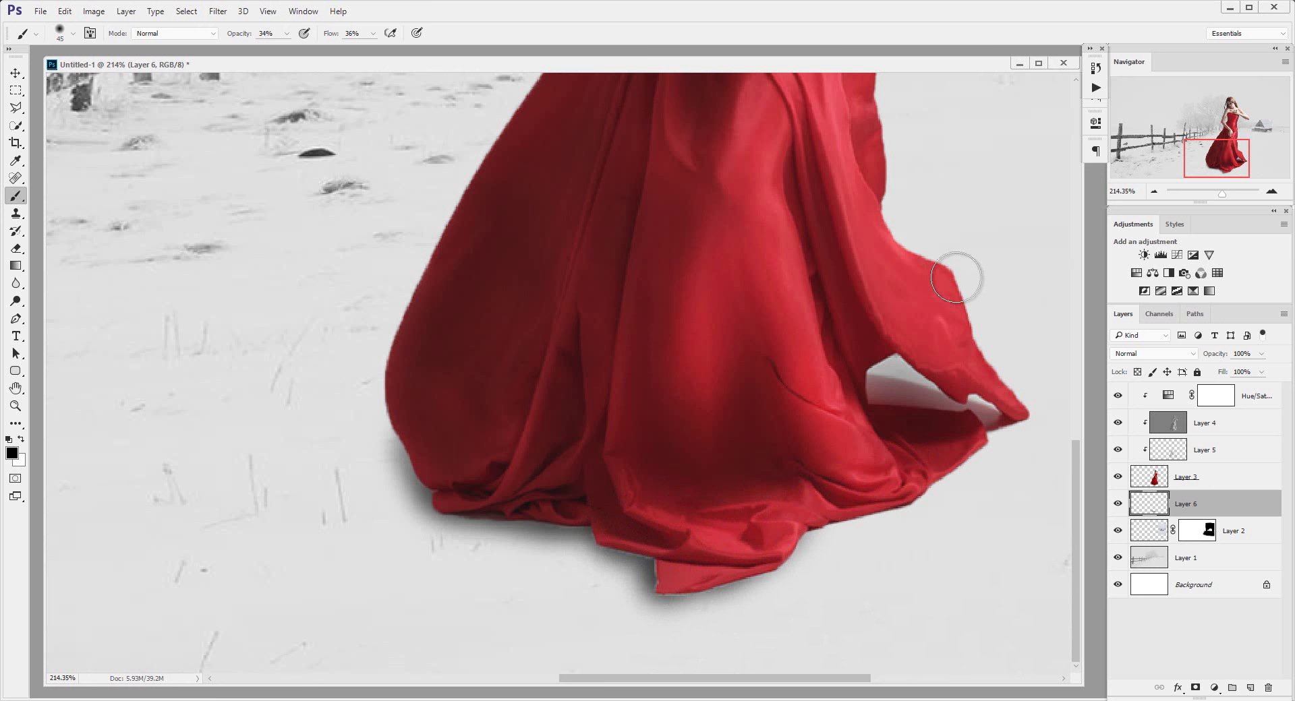
mouse_move(592, 528)
left_mouse_down()
mouse_move(631, 584)
mouse_move(639, 534)
mouse_move(439, 480)
mouse_move(410, 415)
mouse_move(384, 462)
left_mouse_up()
key("z")
left_click_drag(671, 486, 626, 477)
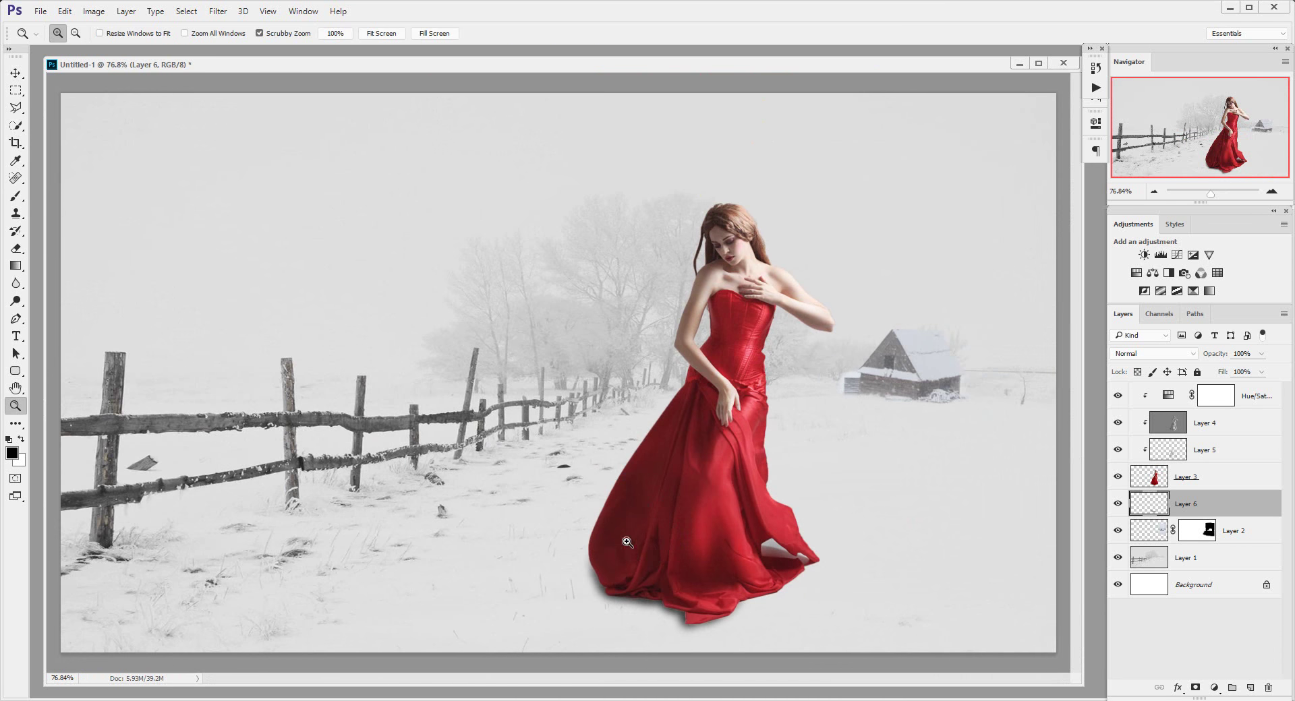
Enlarge the brush to 100 and paint a broader shadow under and left of the hem
key("b")
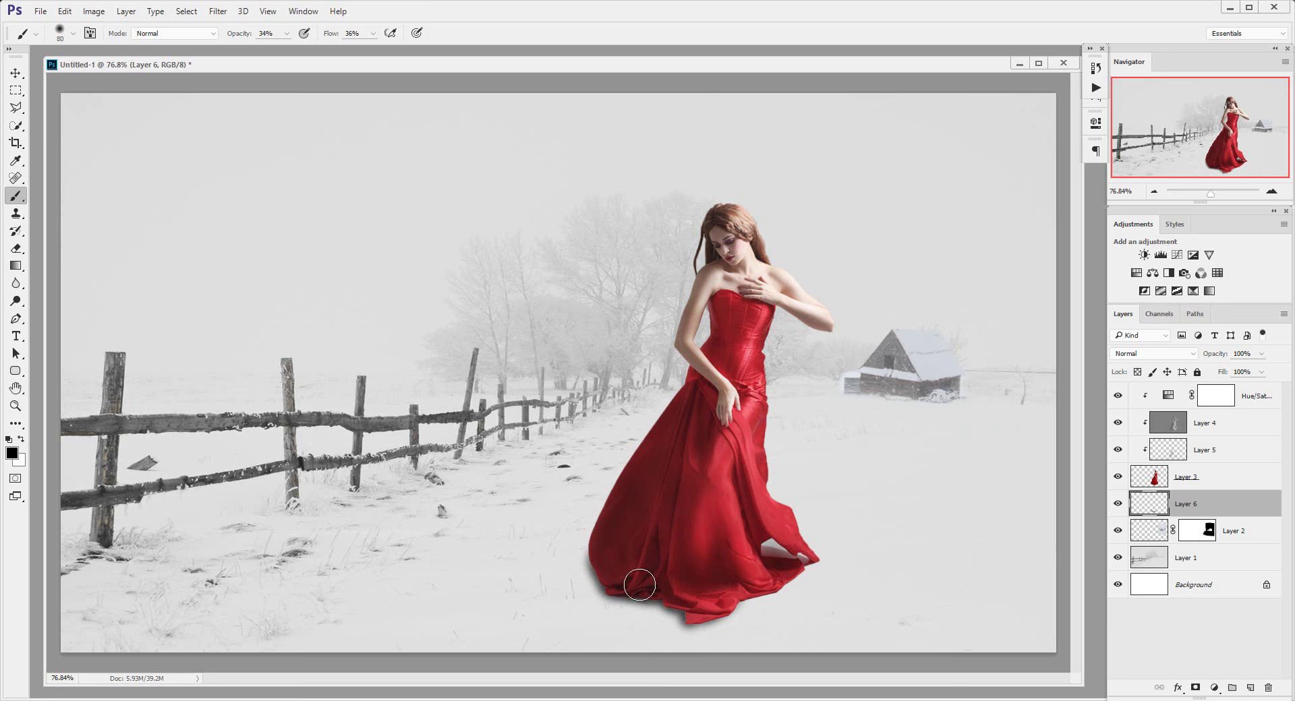
mouse_move(639, 585)
left_mouse_down()
mouse_move(593, 587)
mouse_move(654, 612)
mouse_move(597, 590)
mouse_move(569, 591)
mouse_move(587, 614)
mouse_move(658, 607)
mouse_move(558, 612)
mouse_move(667, 610)
mouse_move(615, 568)
mouse_move(600, 577)
mouse_move(692, 608)
mouse_move(549, 616)
mouse_move(598, 616)
mouse_move(586, 624)
mouse_move(596, 580)
mouse_move(655, 617)
left_mouse_up()
key("bracketright")
key("bracketright")
key("bracketright")
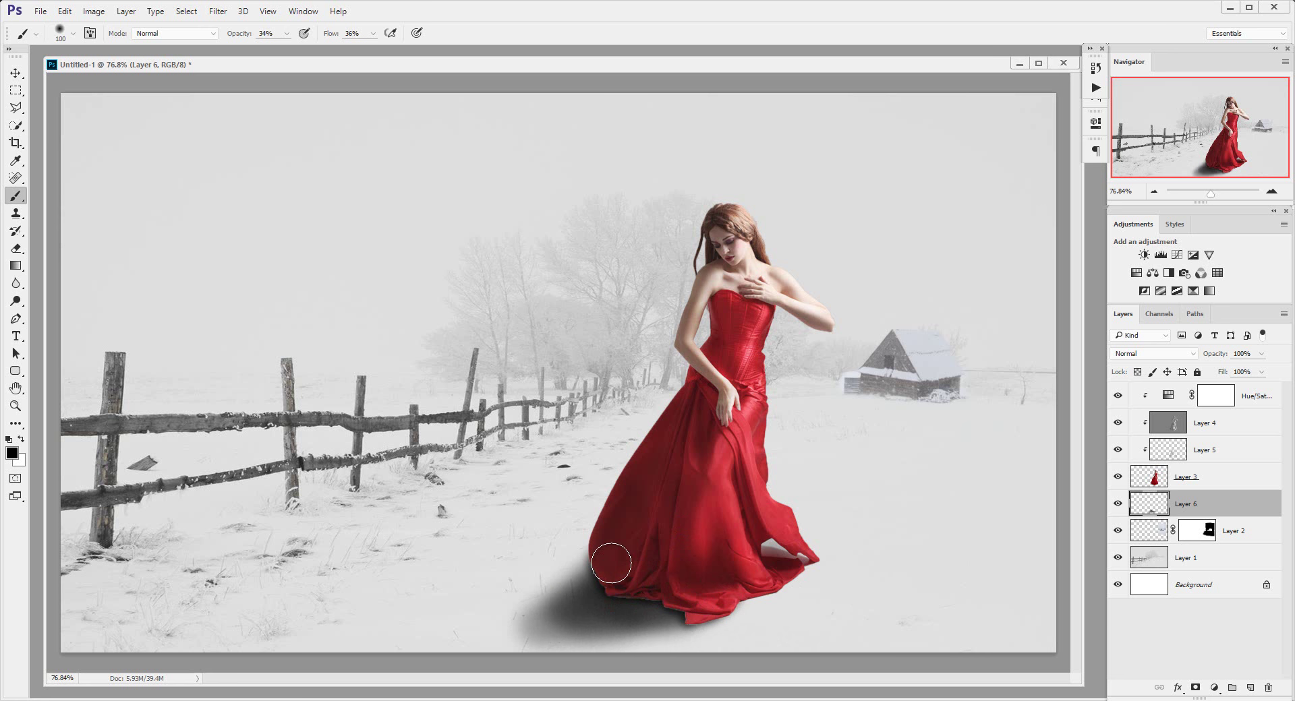
mouse_move(561, 628)
left_mouse_down()
mouse_move(634, 600)
mouse_move(584, 580)
mouse_move(599, 571)
mouse_move(566, 607)
mouse_move(671, 611)
mouse_move(536, 624)
mouse_move(583, 634)
left_mouse_up()
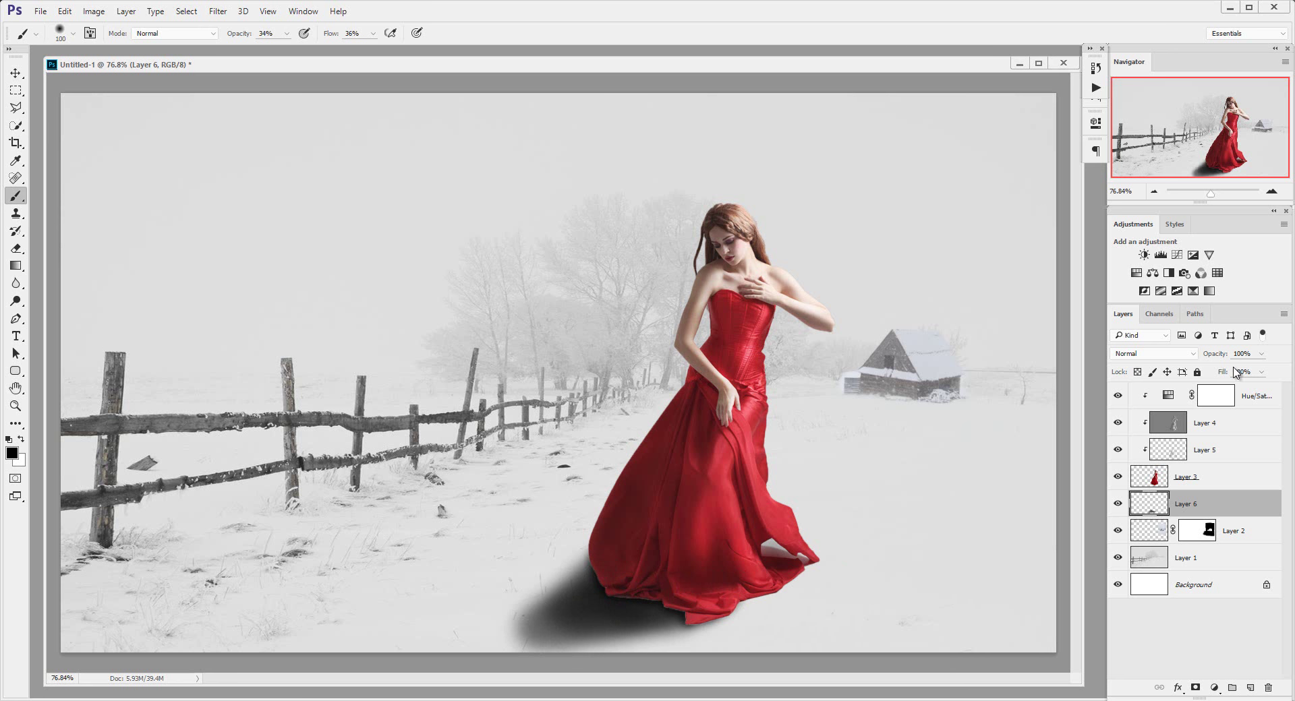
Set Layer 6 to 60% opacity and 85% fill, extending the shadow toward the lower left
left_click_drag(1226, 355, 1199, 359)
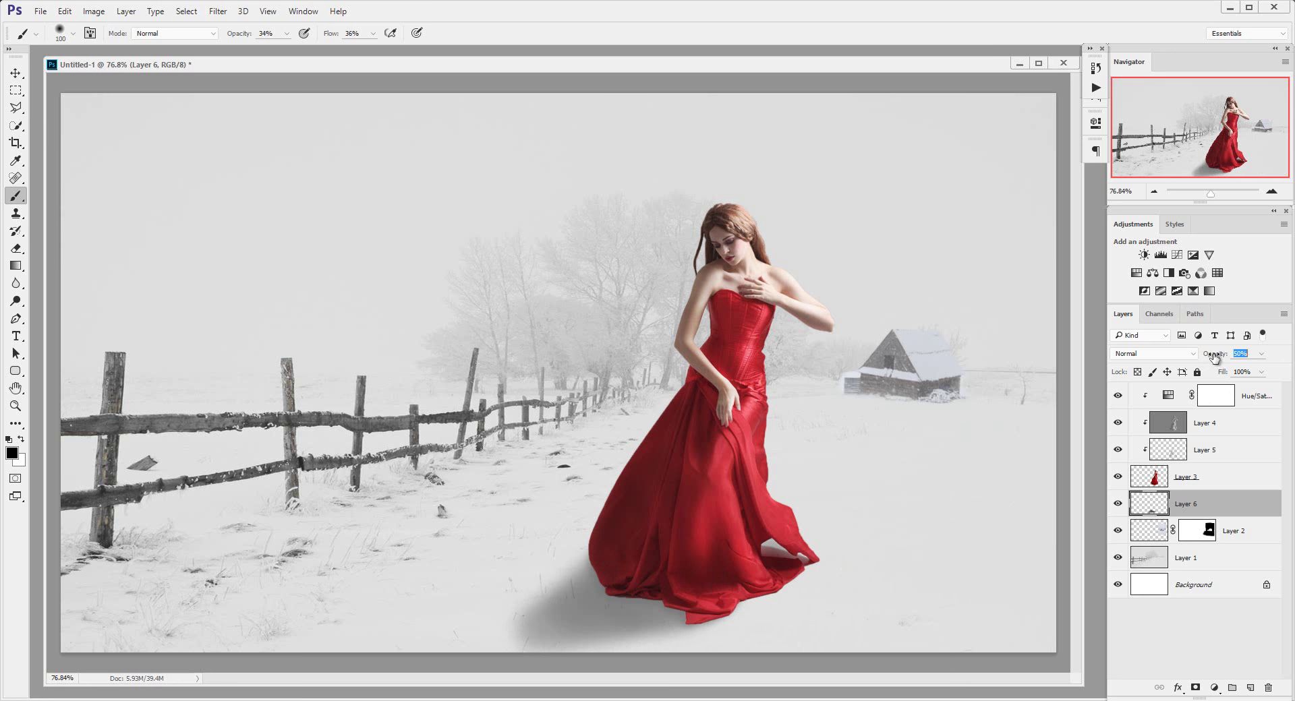
mouse_move(1214, 355)
left_mouse_down()
mouse_move(1216, 376)
mouse_move(1215, 357)
left_mouse_up()
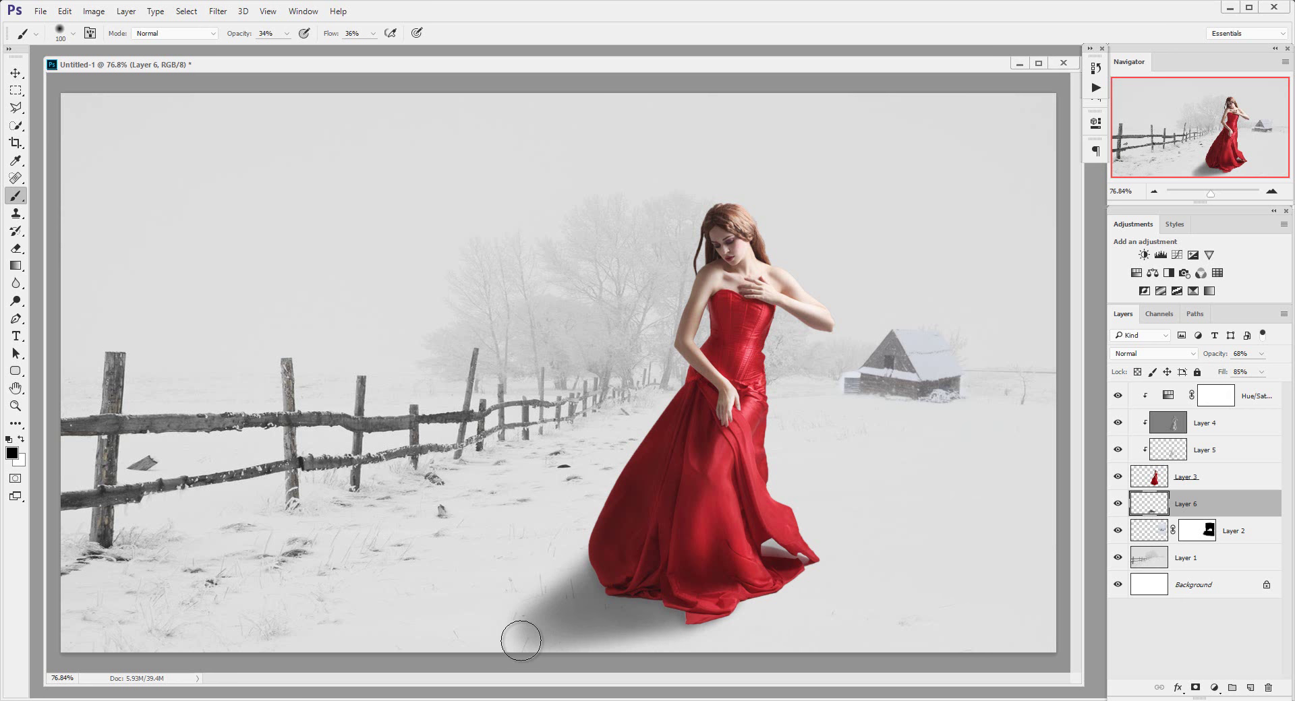
left_click_drag(521, 641, 584, 654)
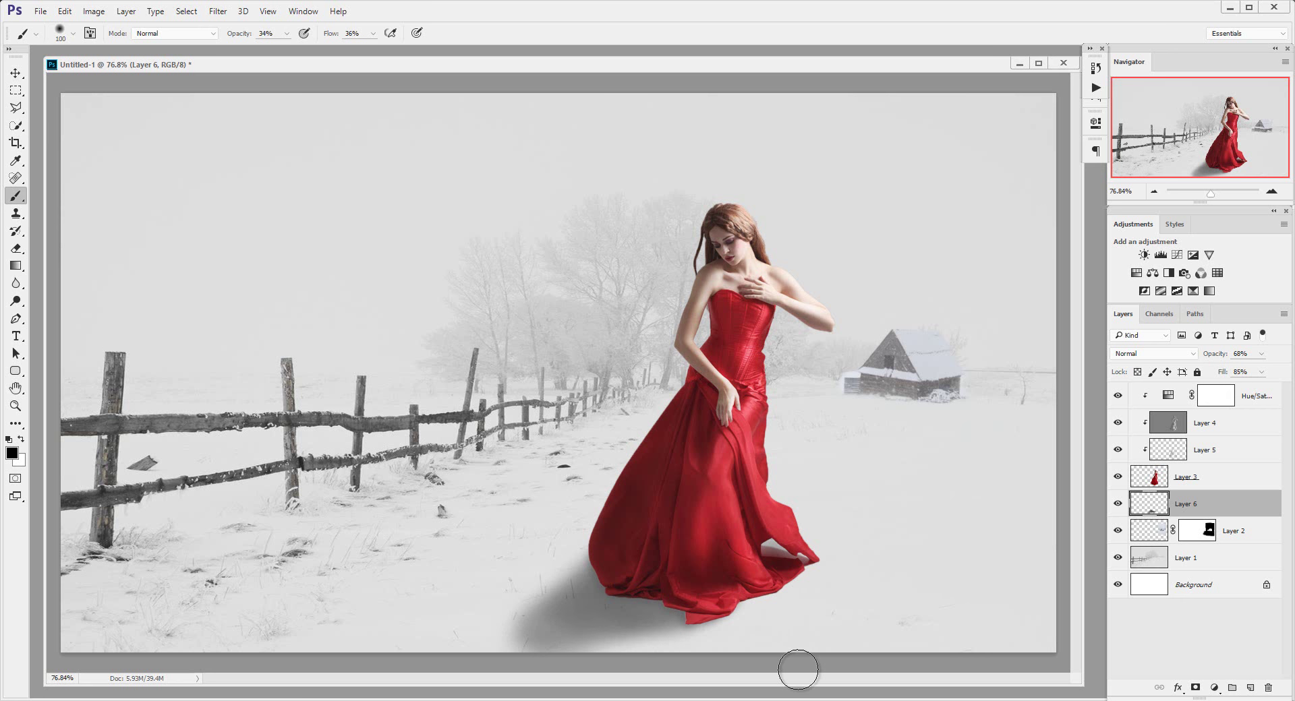
Add a new Layer 7 below Layer 6 and zoom in closely on the dress hem
left_click(1250, 689)
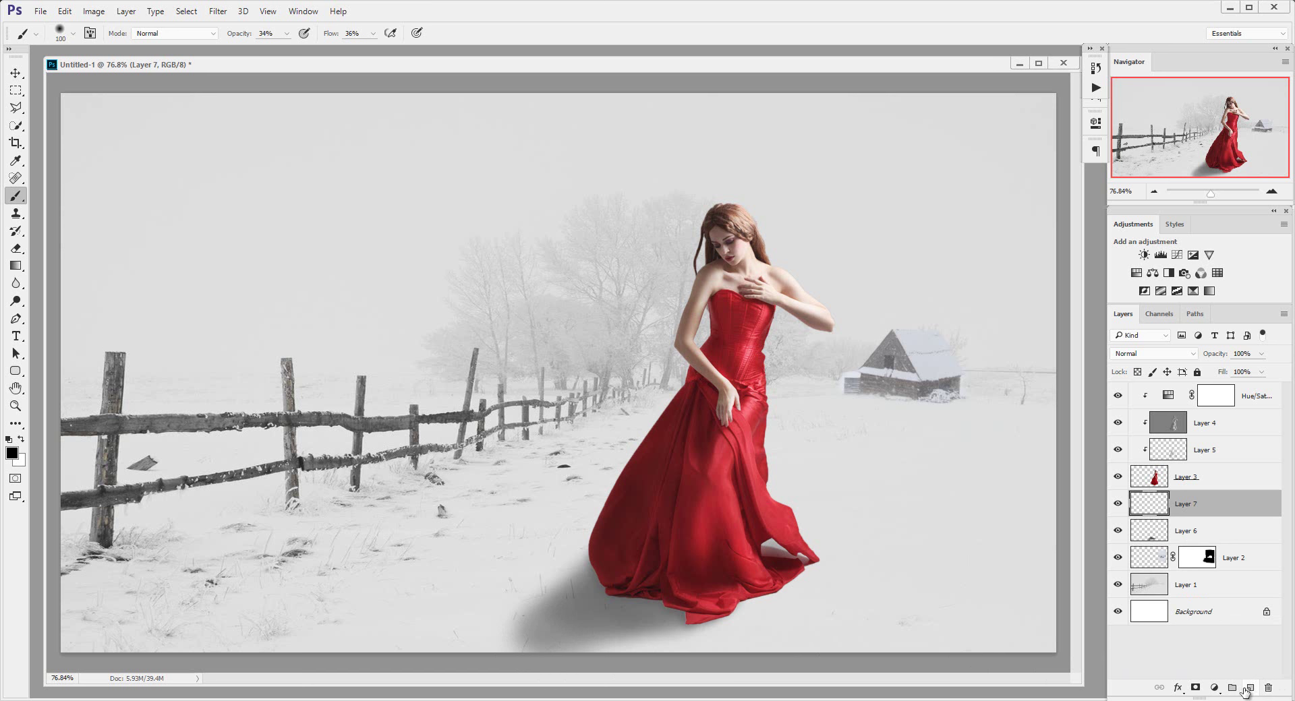
left_click_drag(1236, 506, 1246, 536)
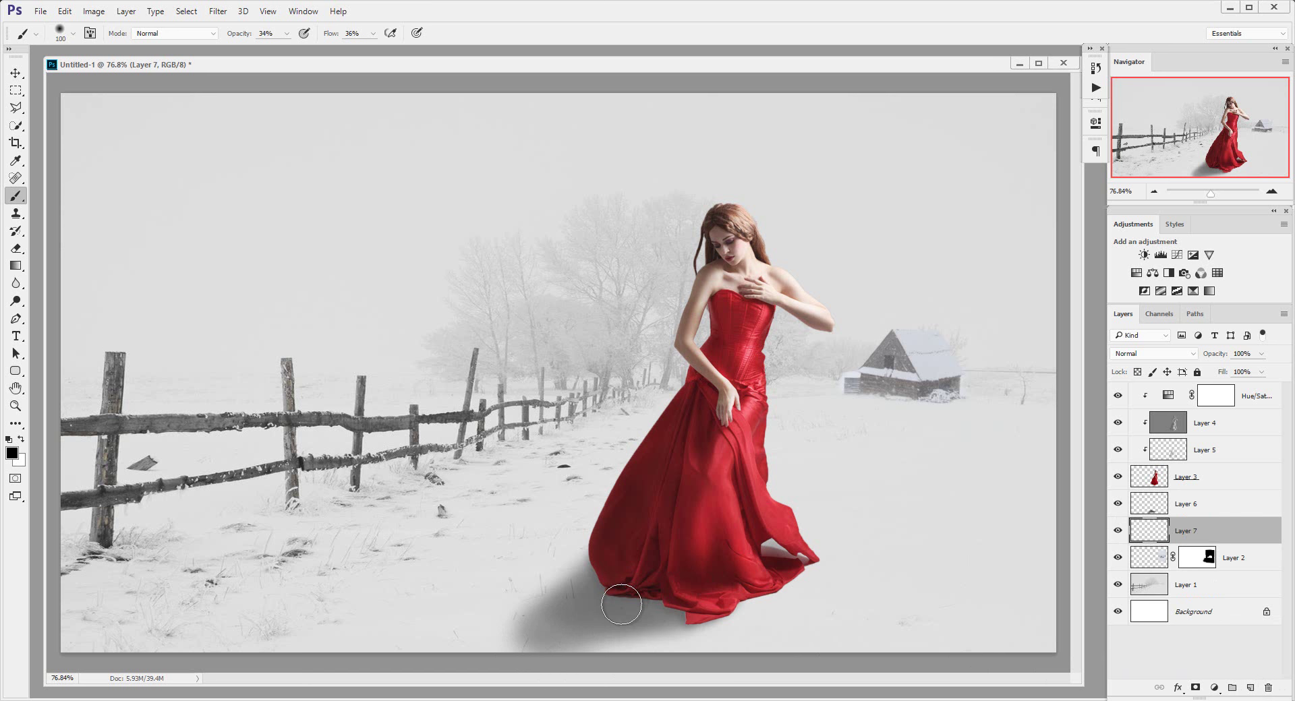
key("z")
mouse_move(634, 594)
left_mouse_down()
mouse_move(738, 578)
mouse_move(694, 598)
mouse_move(647, 419)
left_mouse_up()
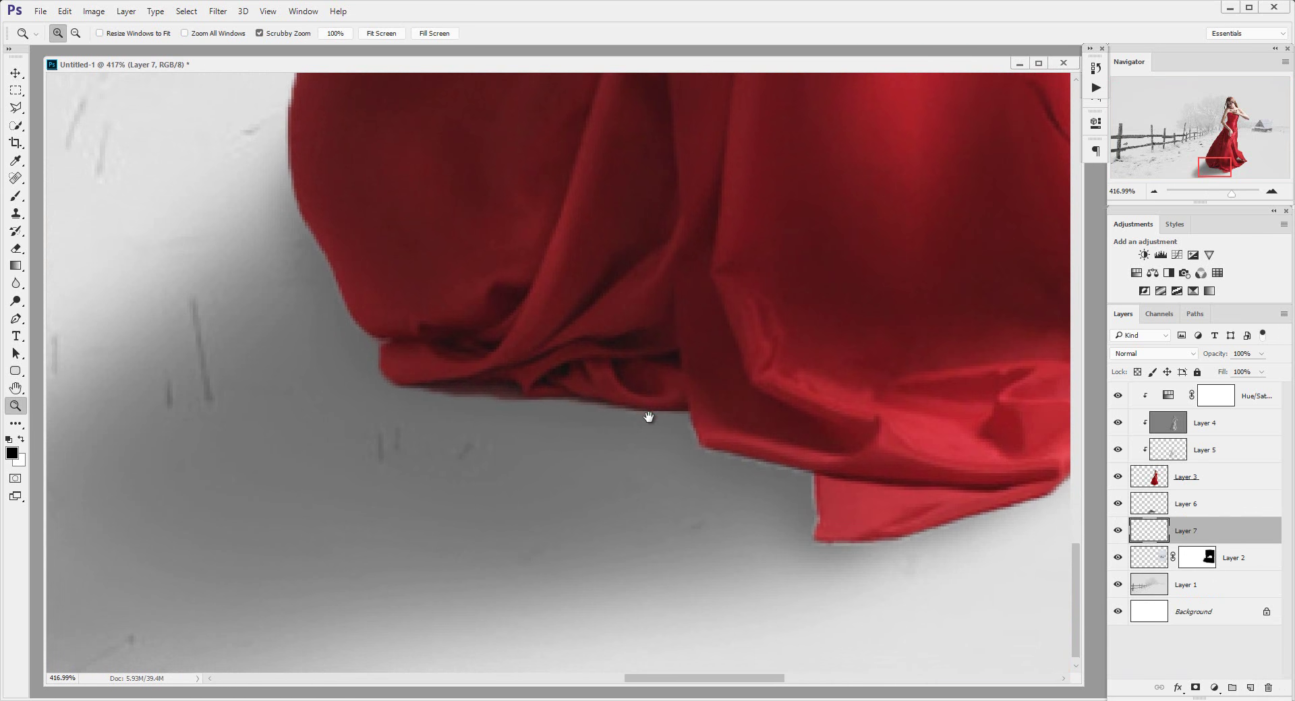
Paint a thin dark contact shadow along the hem edge with a size-10 brush
left_click(24, 196)
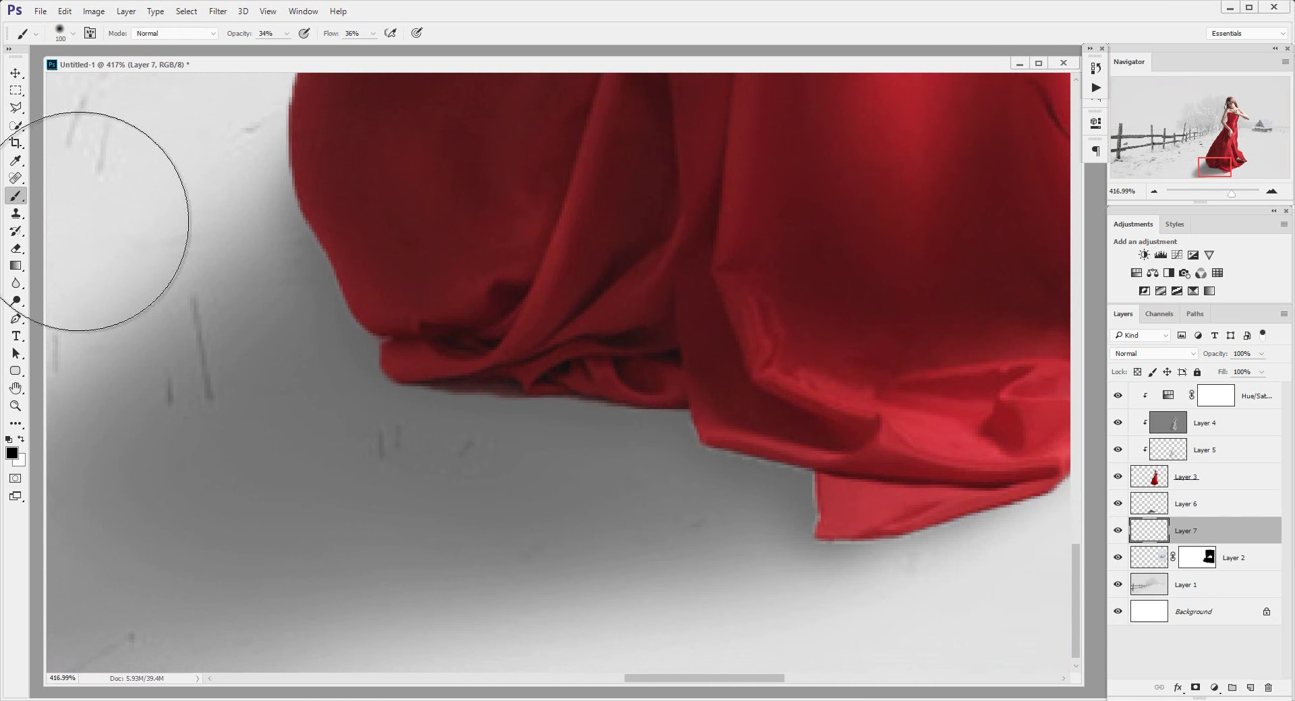
key("bracketleft")
key("bracketleft")
key("bracketleft")
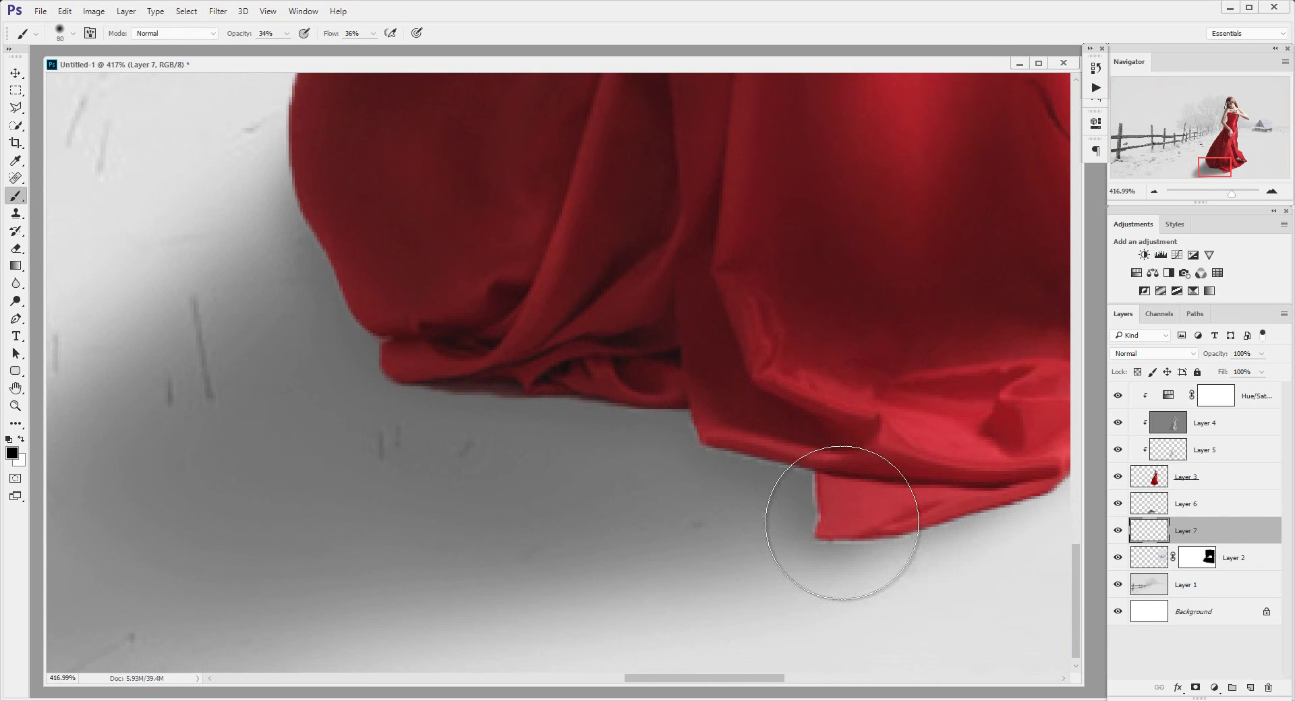
key("bracketleft")
key("bracketleft")
key("bracketleft")
key("bracketleft")
key("bracketleft")
key("bracketleft")
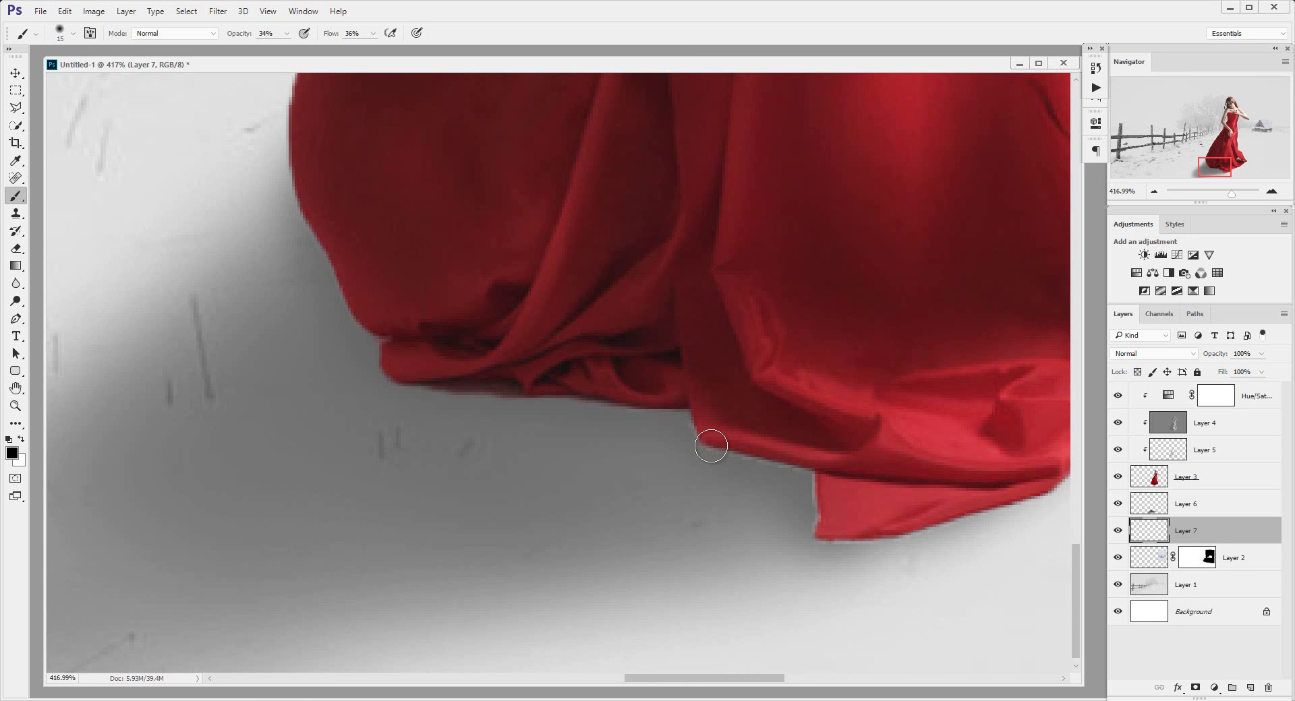
key("bracketleft")
mouse_move(706, 438)
left_mouse_down()
mouse_move(822, 476)
mouse_move(706, 440)
mouse_move(717, 446)
mouse_move(659, 404)
mouse_move(580, 395)
left_mouse_up()
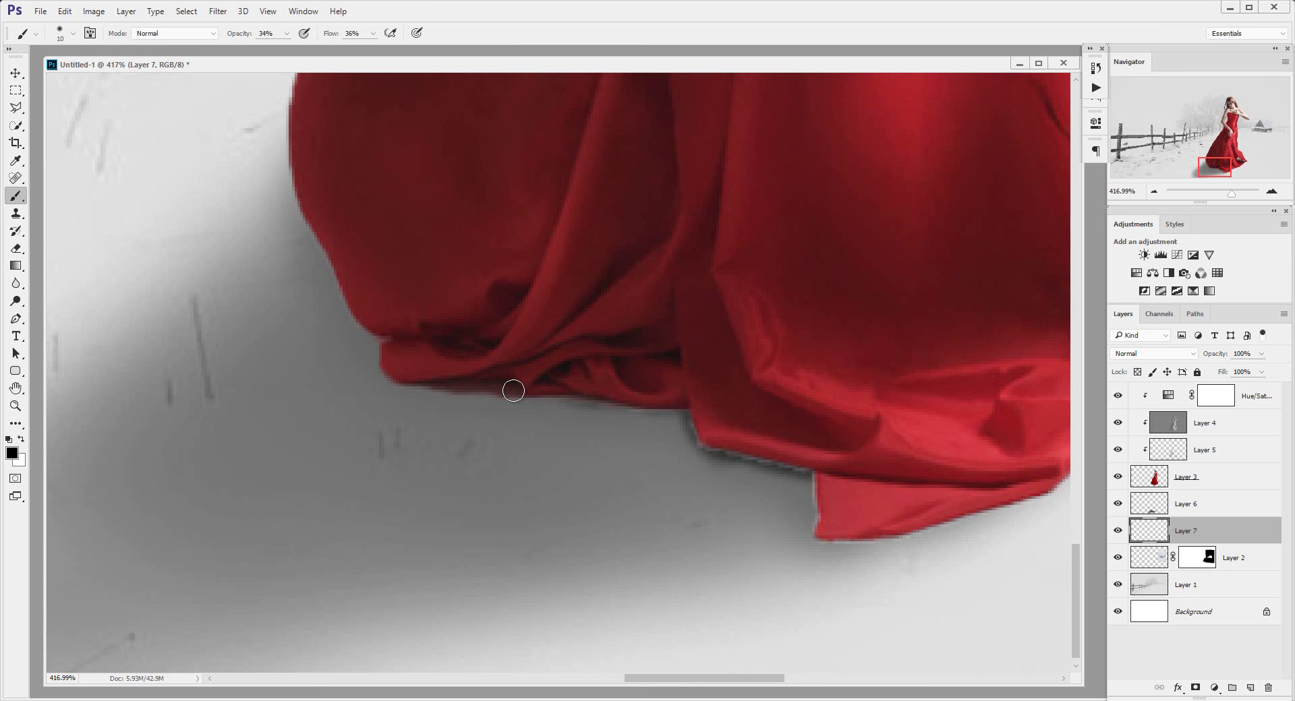
left_click_drag(391, 371, 384, 336)
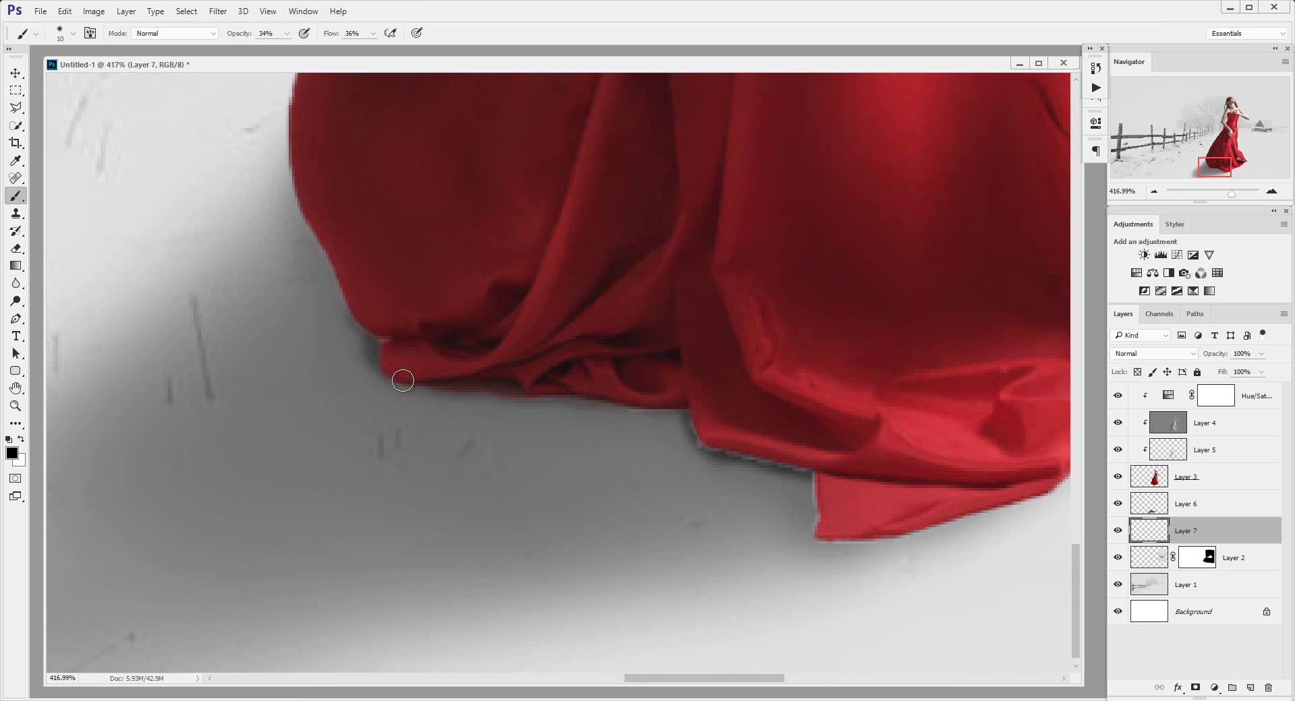
mouse_move(424, 379)
left_mouse_down()
mouse_move(694, 408)
mouse_move(665, 407)
mouse_move(702, 440)
mouse_move(837, 465)
mouse_move(814, 521)
mouse_move(831, 539)
mouse_move(897, 533)
mouse_move(814, 497)
mouse_move(811, 459)
left_mouse_up()
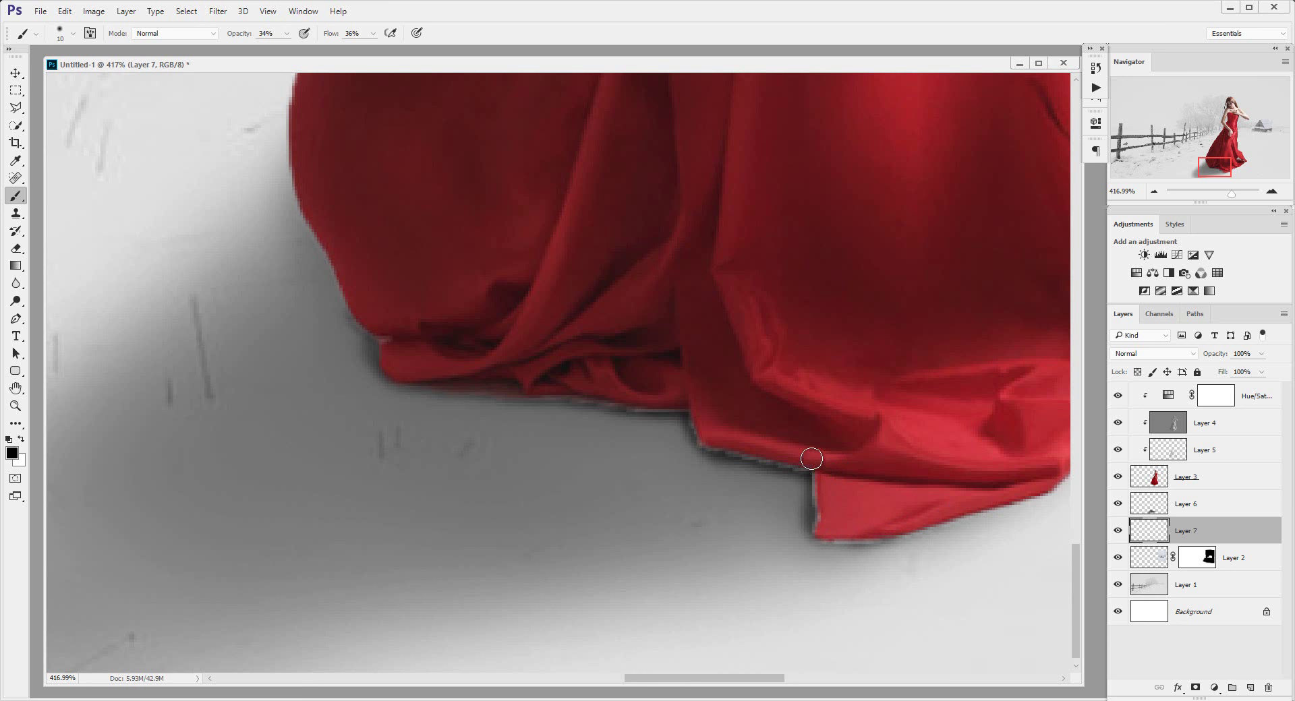
left_click(1245, 481)
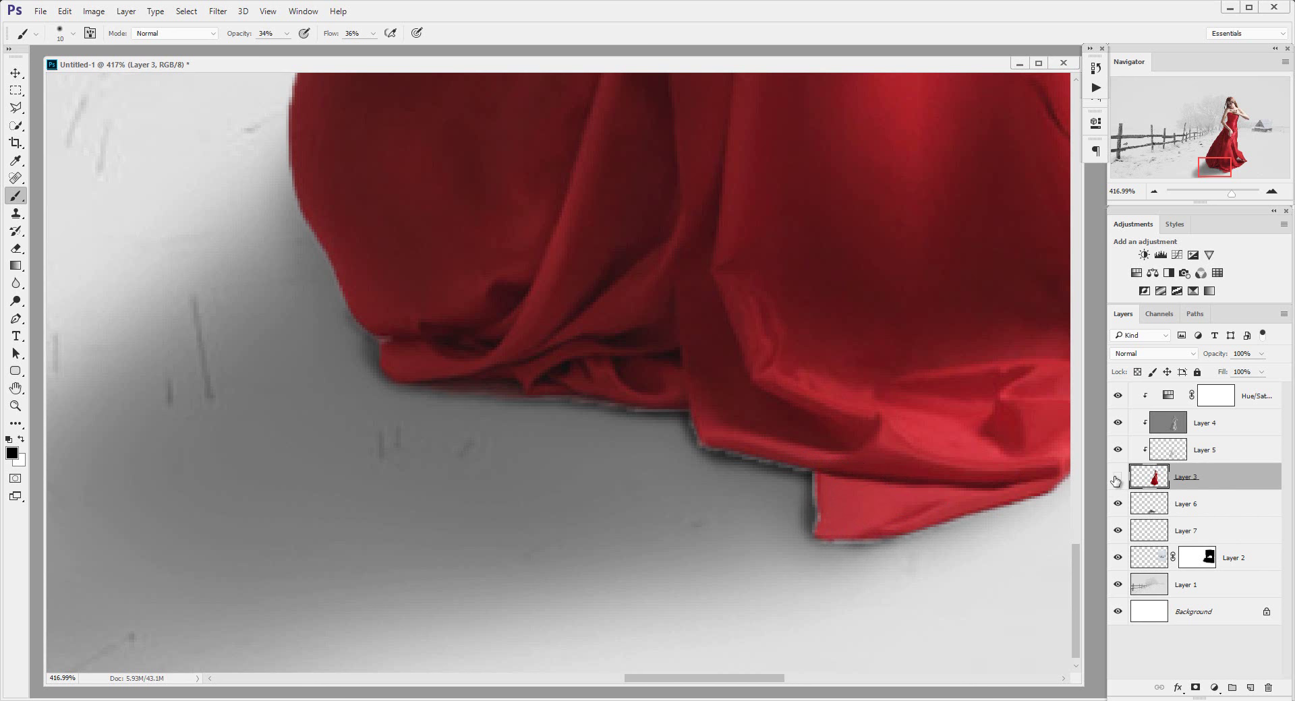
Toggle Layer 3 and lasso-select the shadow area under the hem, then deselect
left_click(1117, 478)
key("l")
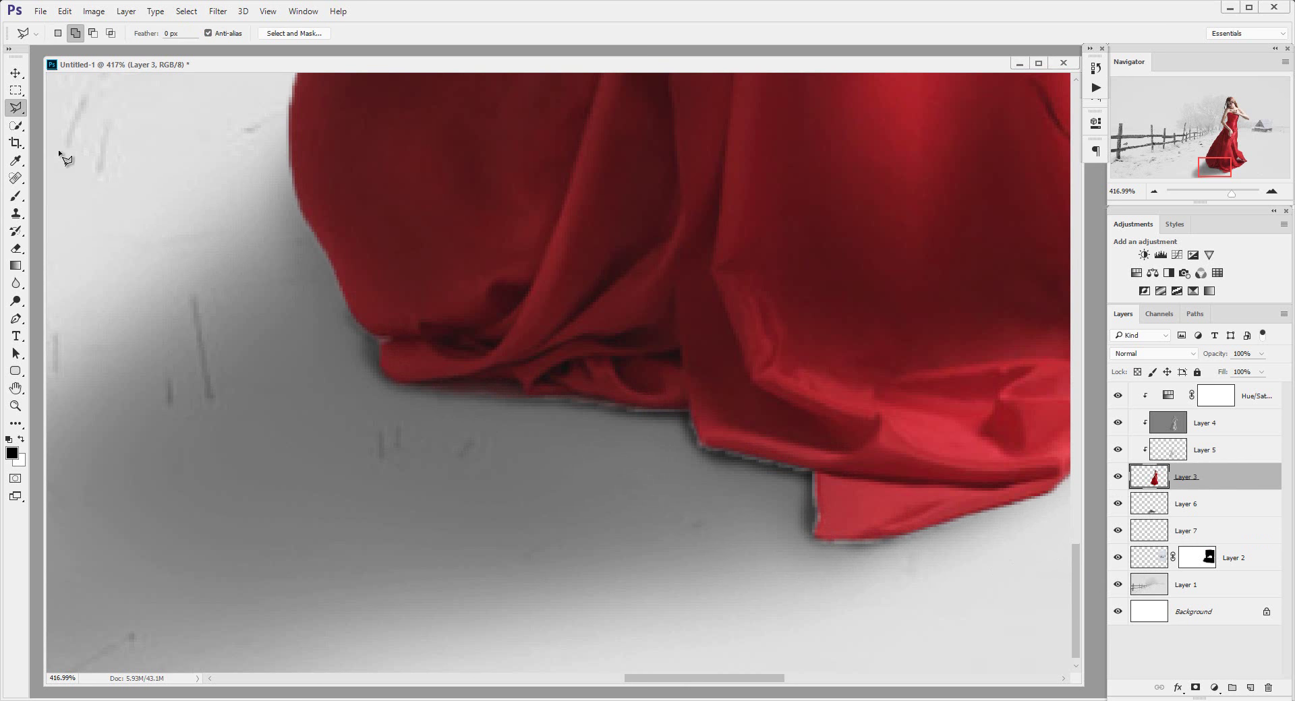
right_click(16, 108)
left_click(67, 108)
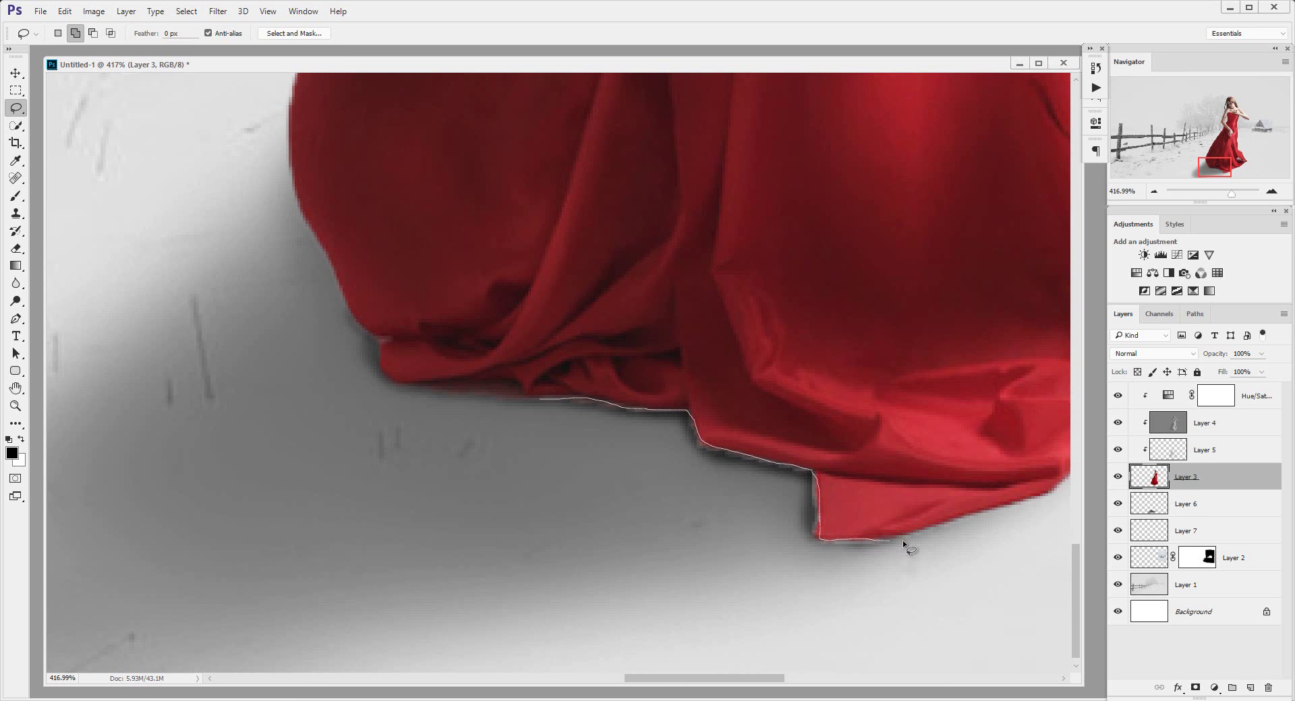
left_click_drag(904, 542, 484, 411)
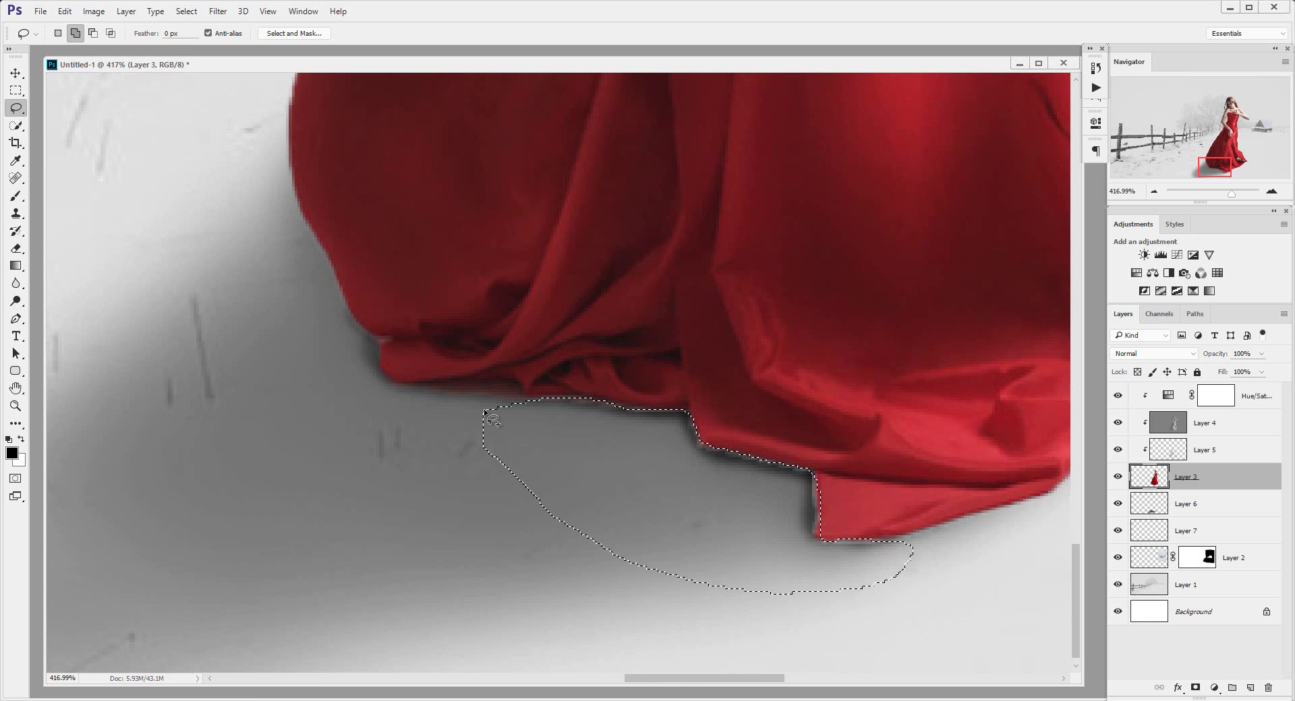
key("m")
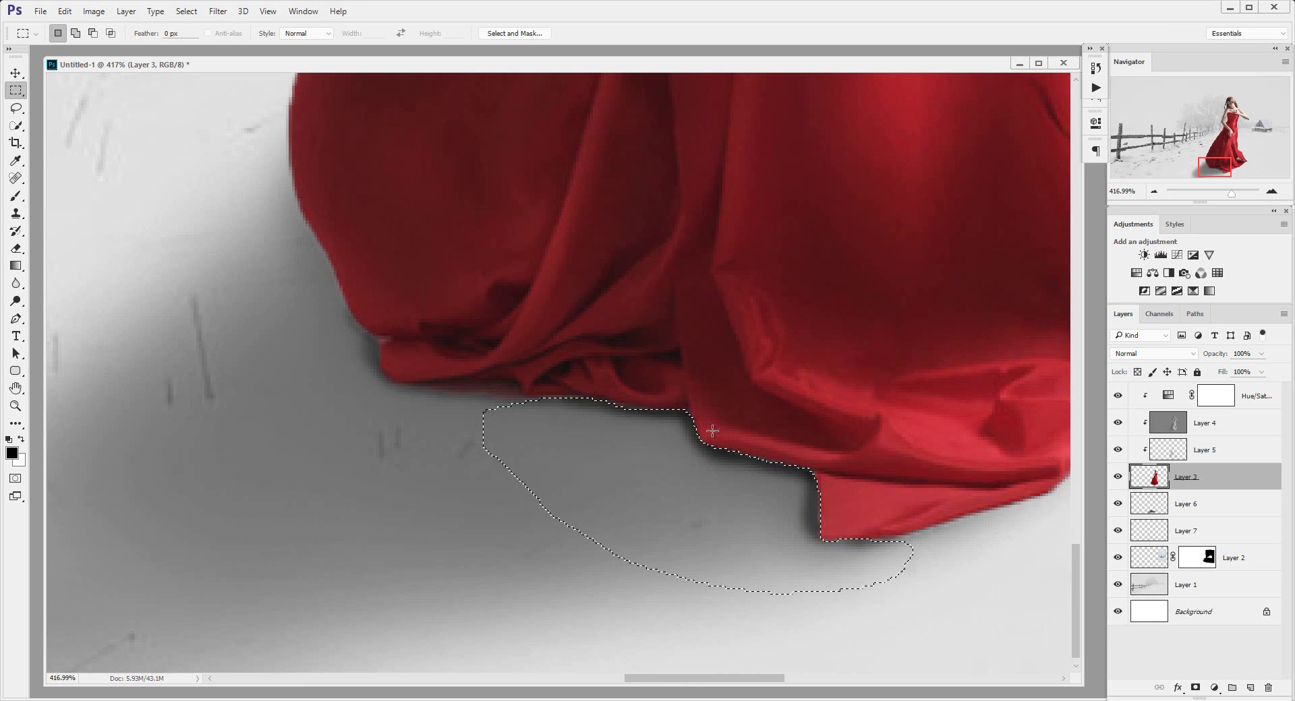
left_click(698, 546)
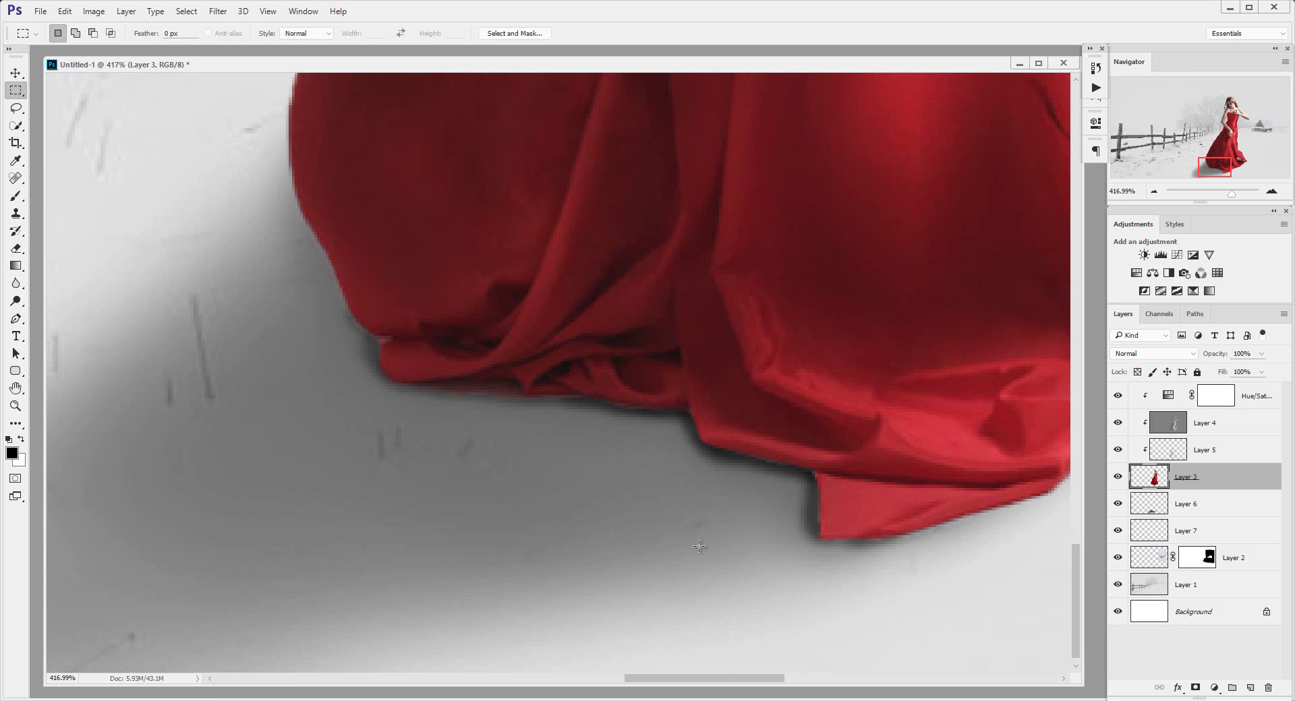
Select Layer 7 and nudge its hem shadow slightly to the left
left_click(1217, 536)
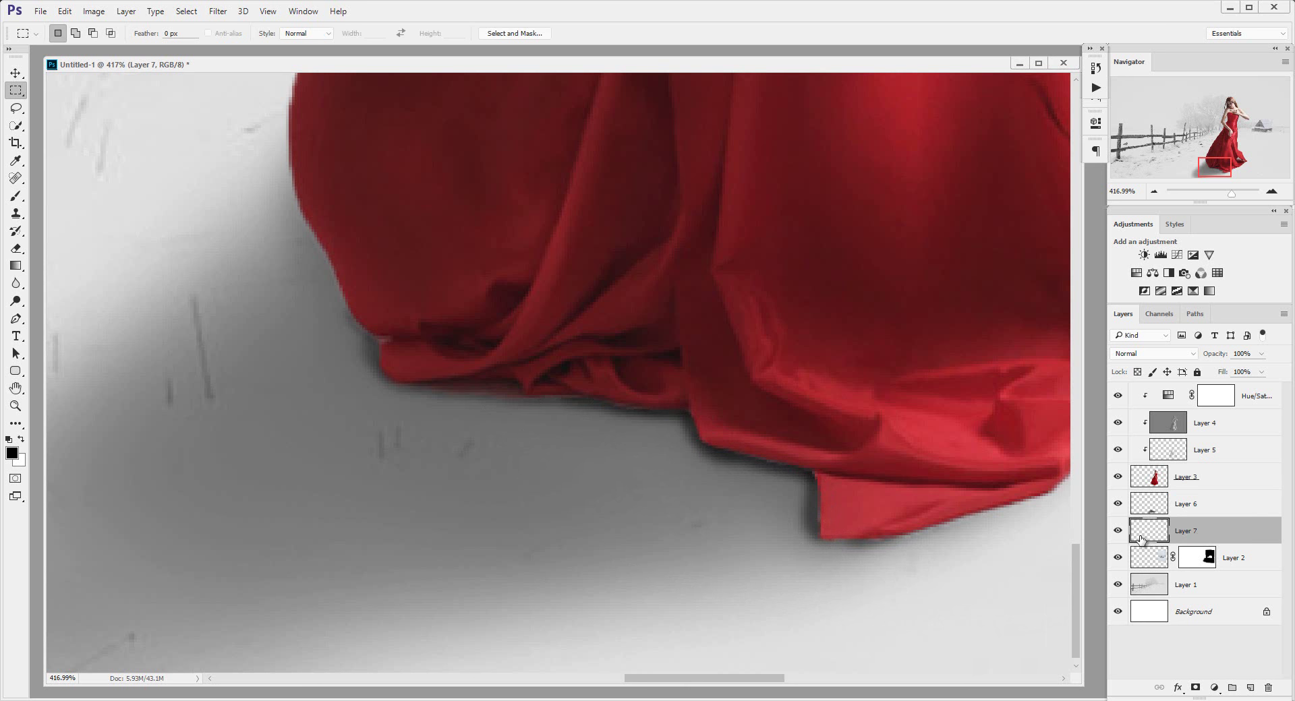
left_click(1119, 531)
key("v")
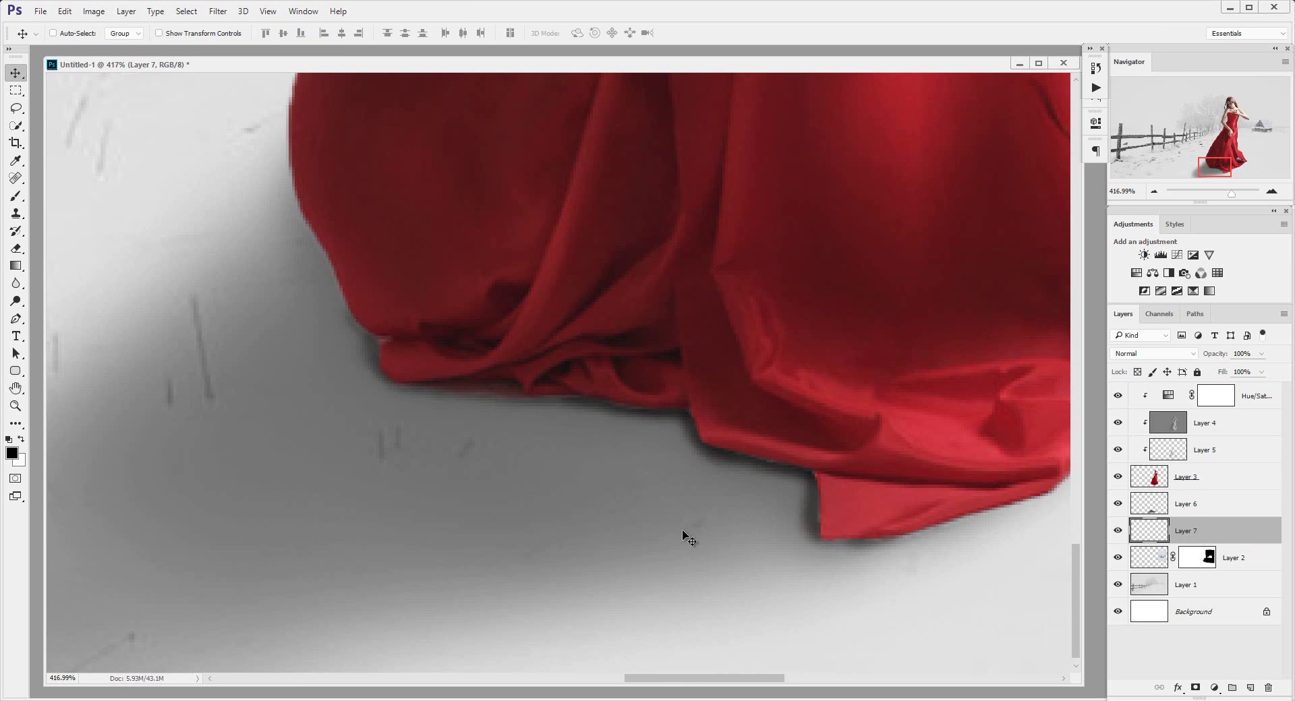
left_click_drag(697, 551, 689, 551)
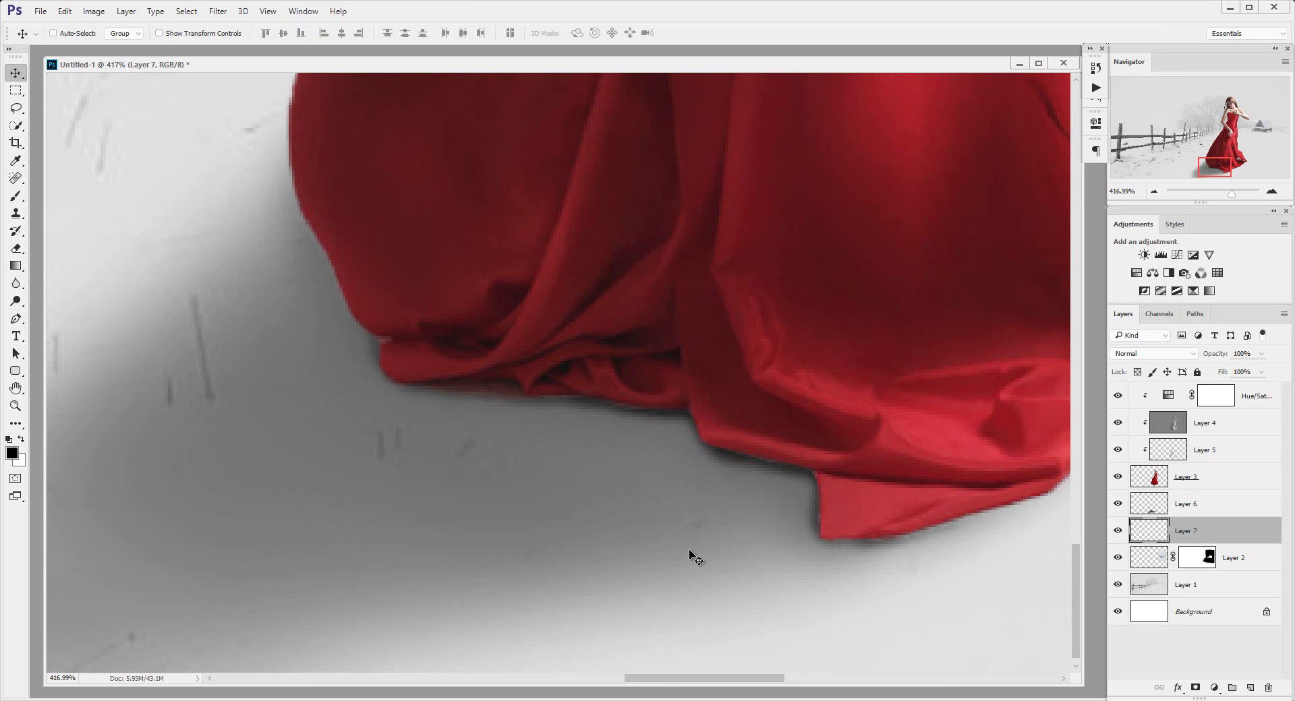
Darken the shadow along the hem's left edge and view the image at 100%
key("b")
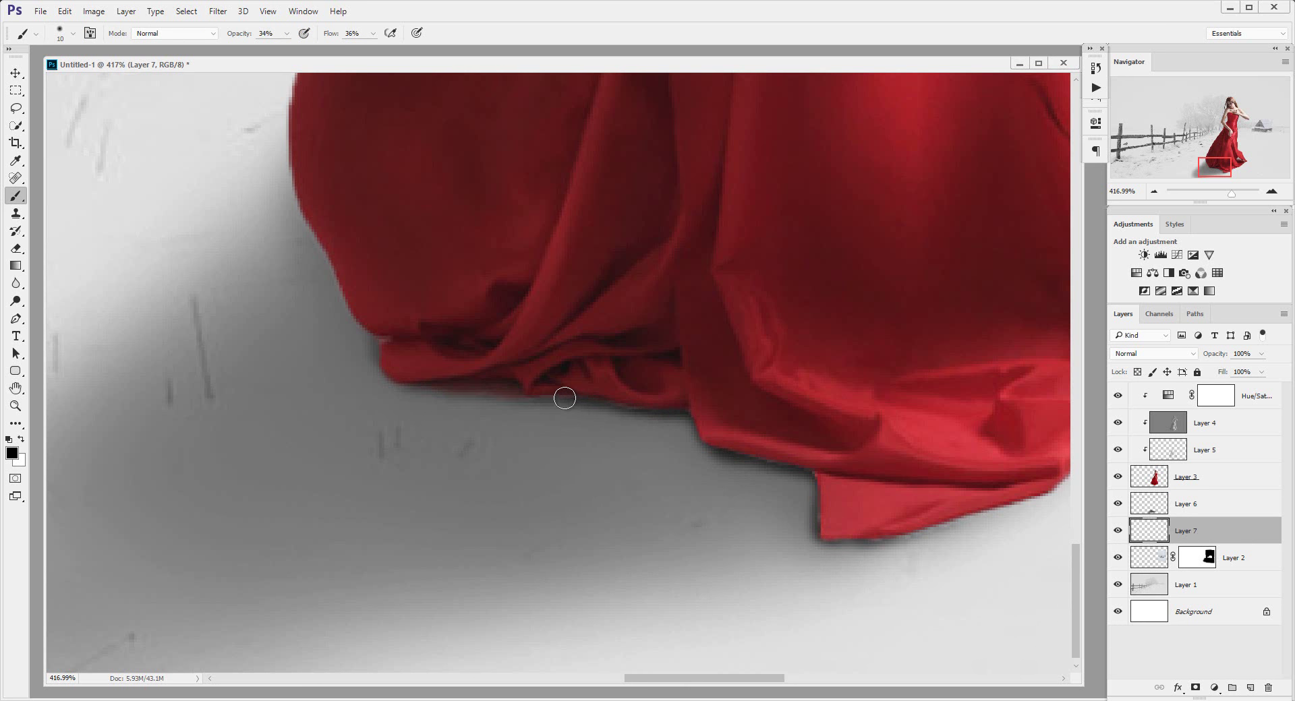
left_click_drag(564, 397, 528, 394)
mouse_move(416, 387)
left_mouse_down()
mouse_move(378, 355)
mouse_move(448, 374)
left_mouse_up()
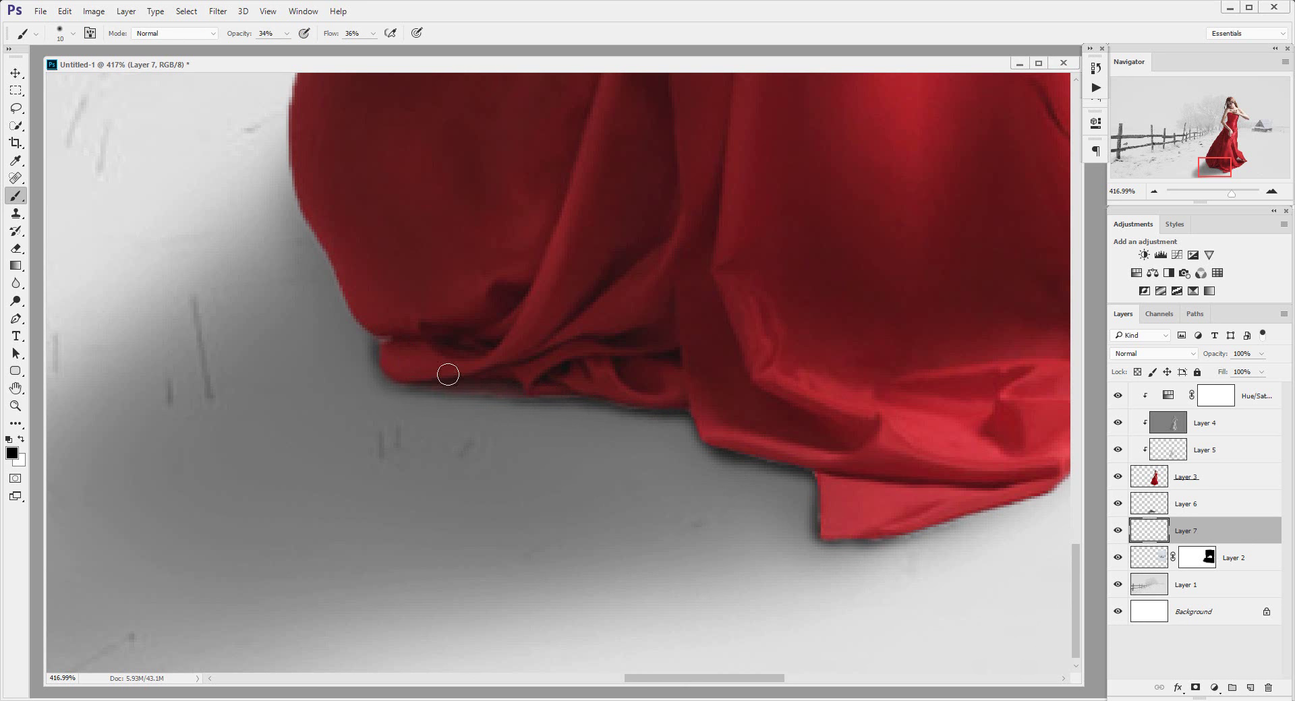
key("z")
right_click(552, 385)
left_click(584, 403)
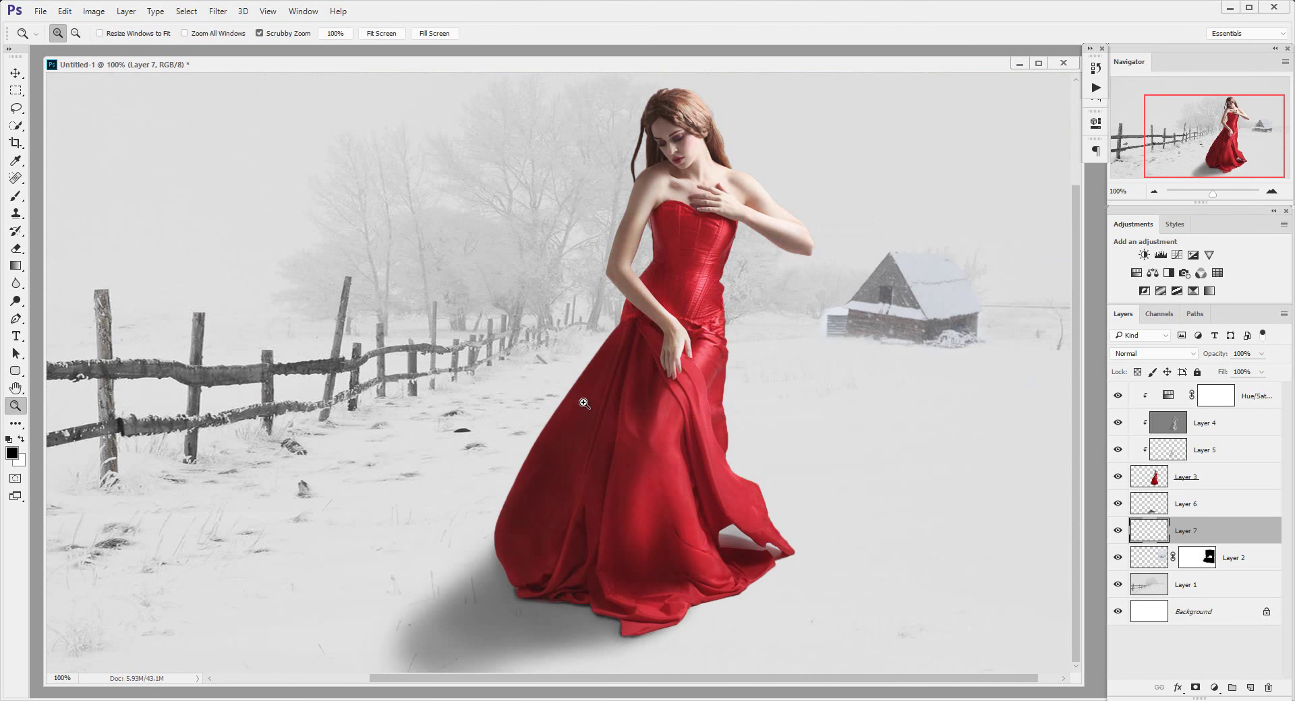
Compare the Layer 7 shadow on and off and lower its opacity to 88%
left_click(1117, 532)
left_click(1118, 532)
left_click(1118, 532)
left_click(1117, 532)
mouse_move(1230, 355)
left_mouse_down()
mouse_move(1214, 357)
mouse_move(1218, 377)
left_mouse_up()
left_click(1118, 533)
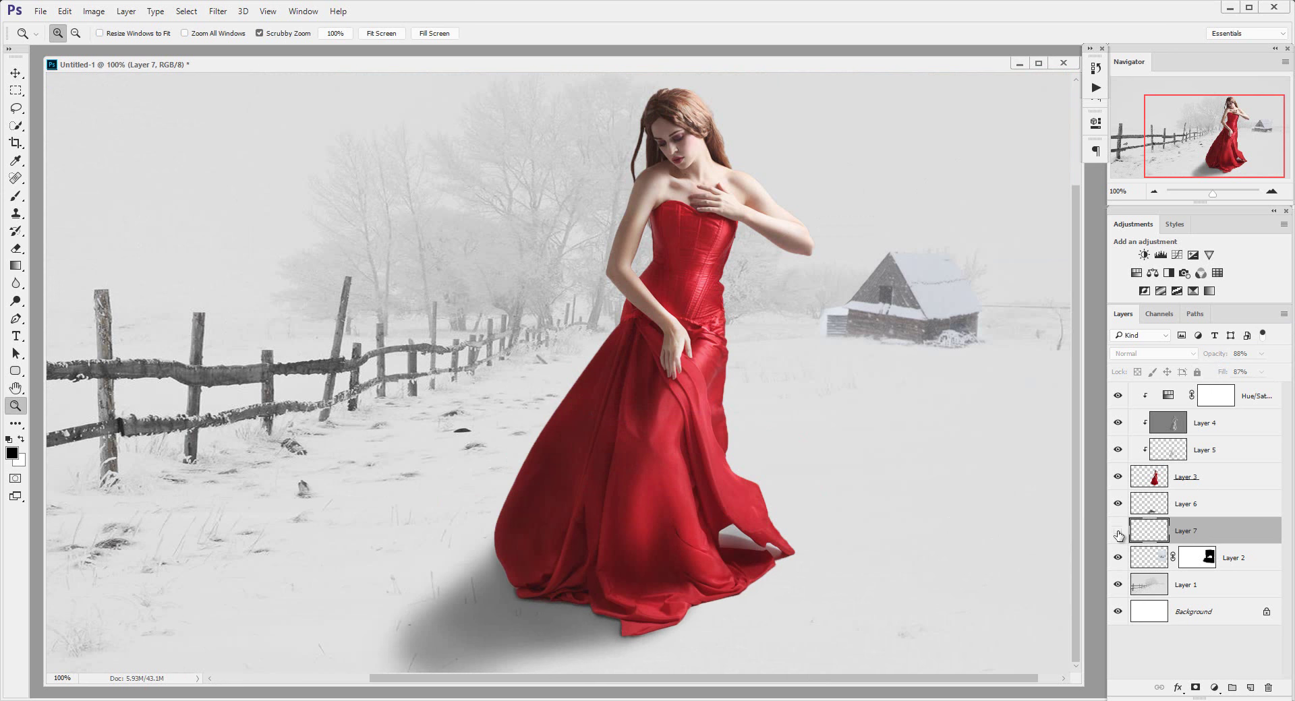
left_click(1118, 532)
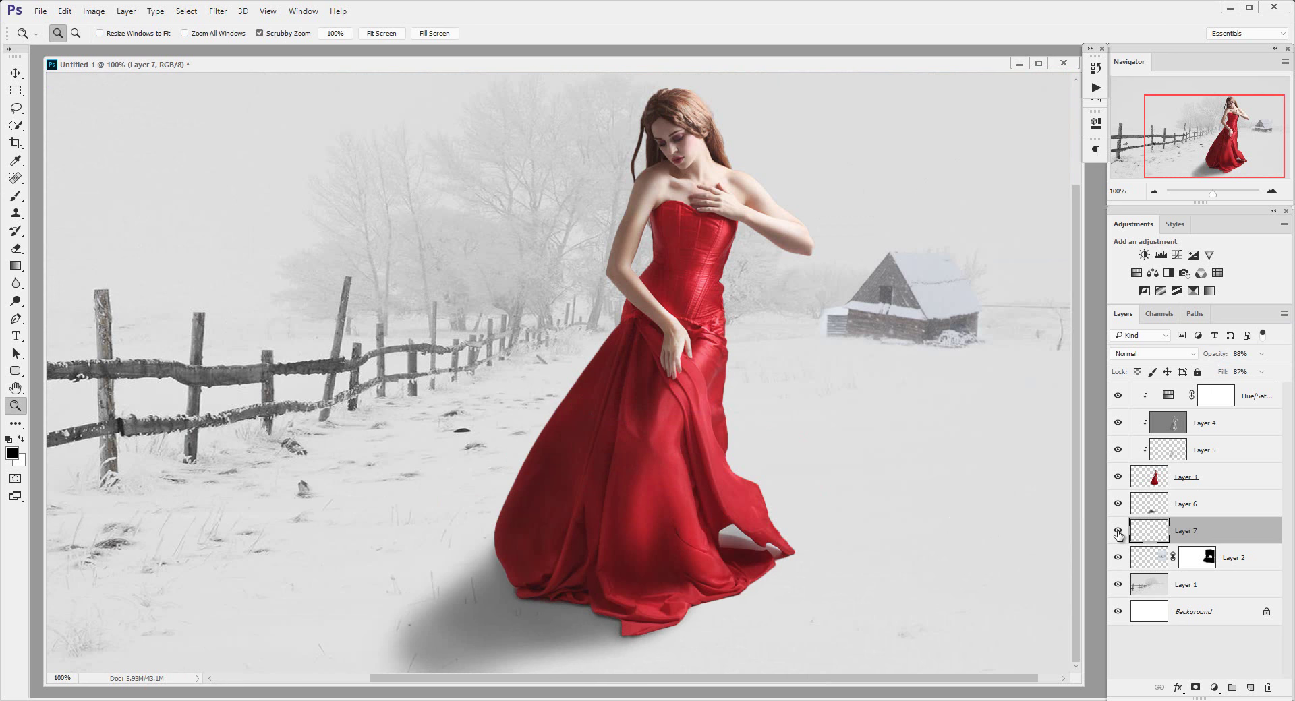
left_click(1117, 533)
Select Layer 6 and lower its fill to 68%
left_click(607, 444, "alt")
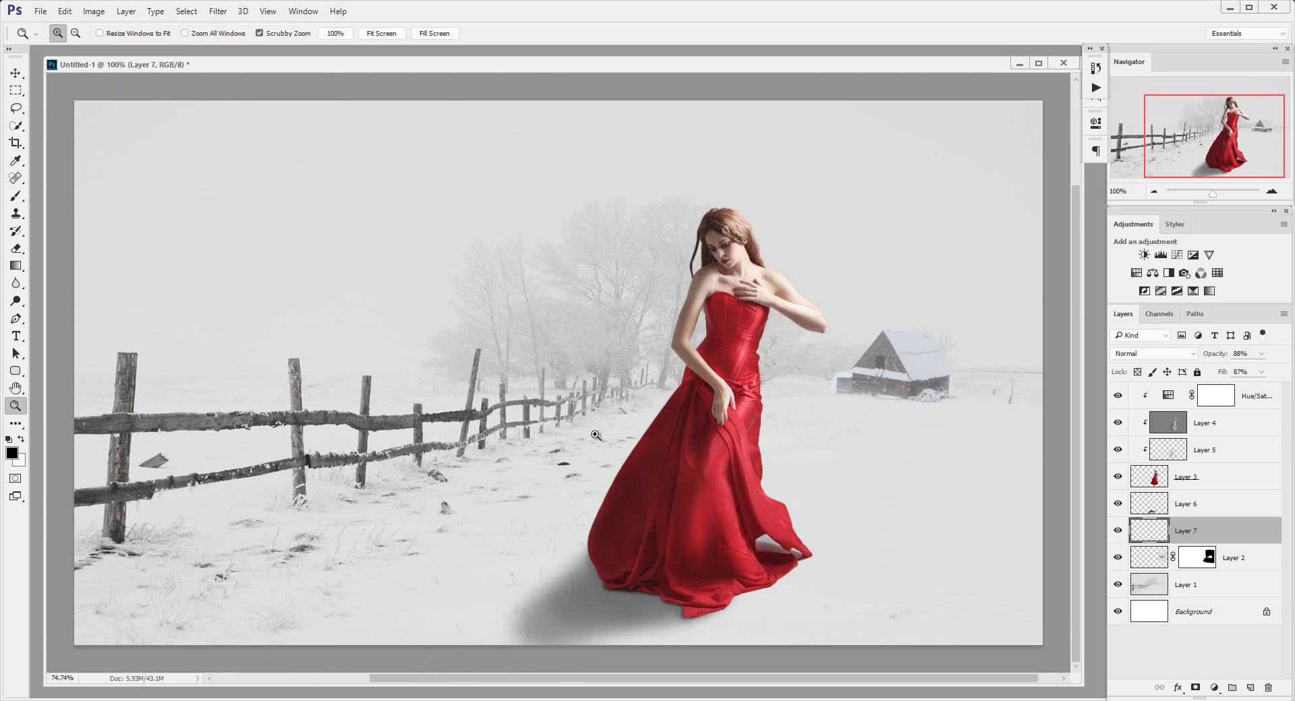
left_click(1136, 510)
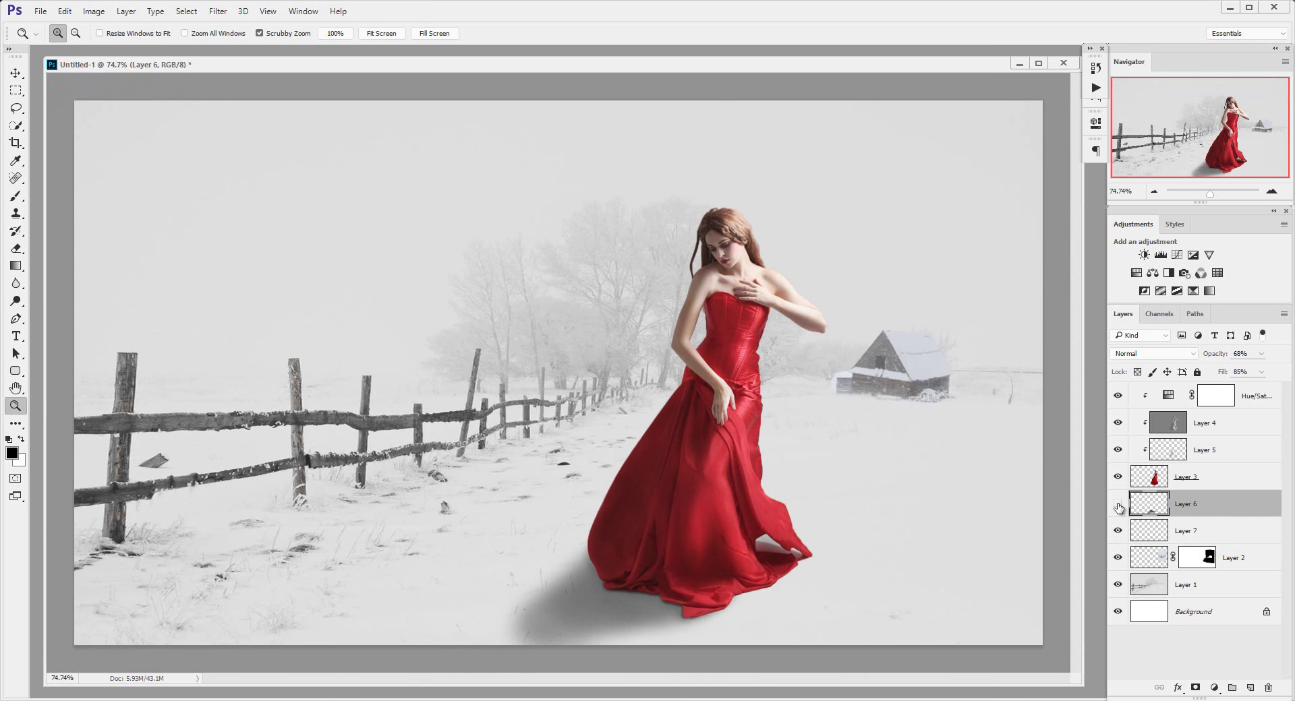
left_click(1118, 505)
left_click_drag(1224, 375, 1221, 375)
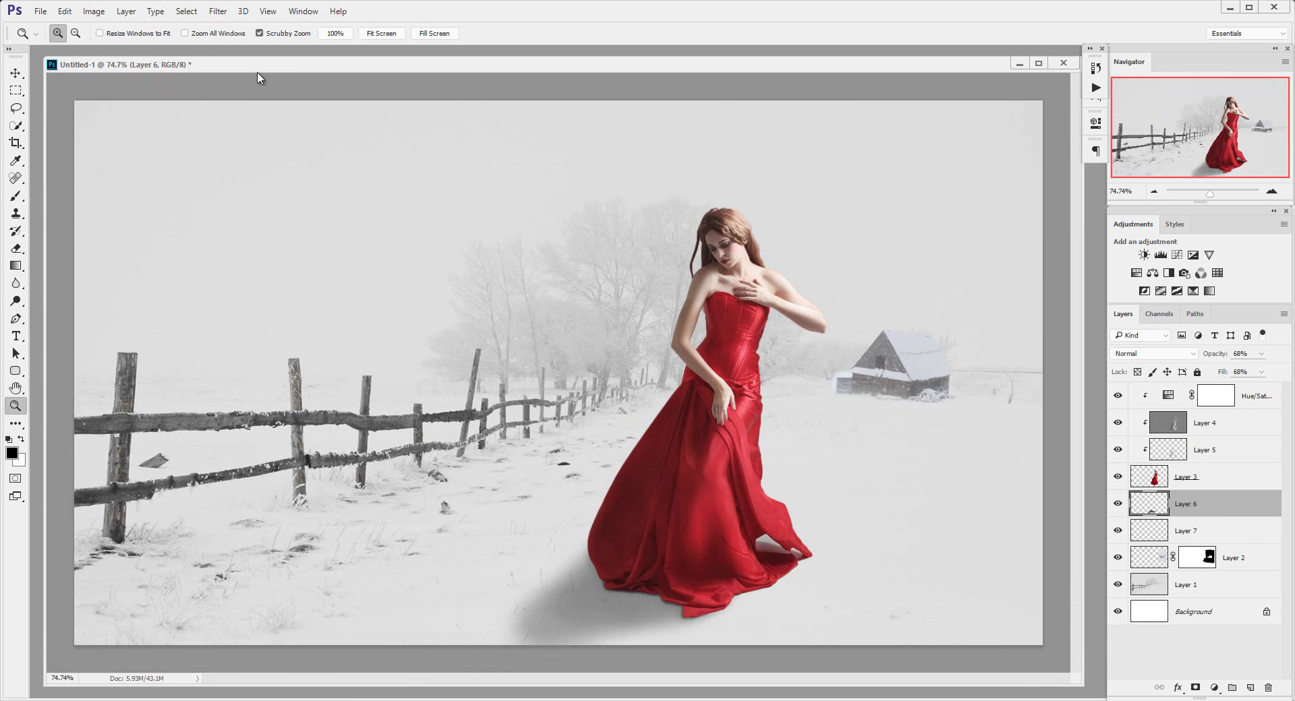
left_click(221, 13)
mouse_move(224, 160)
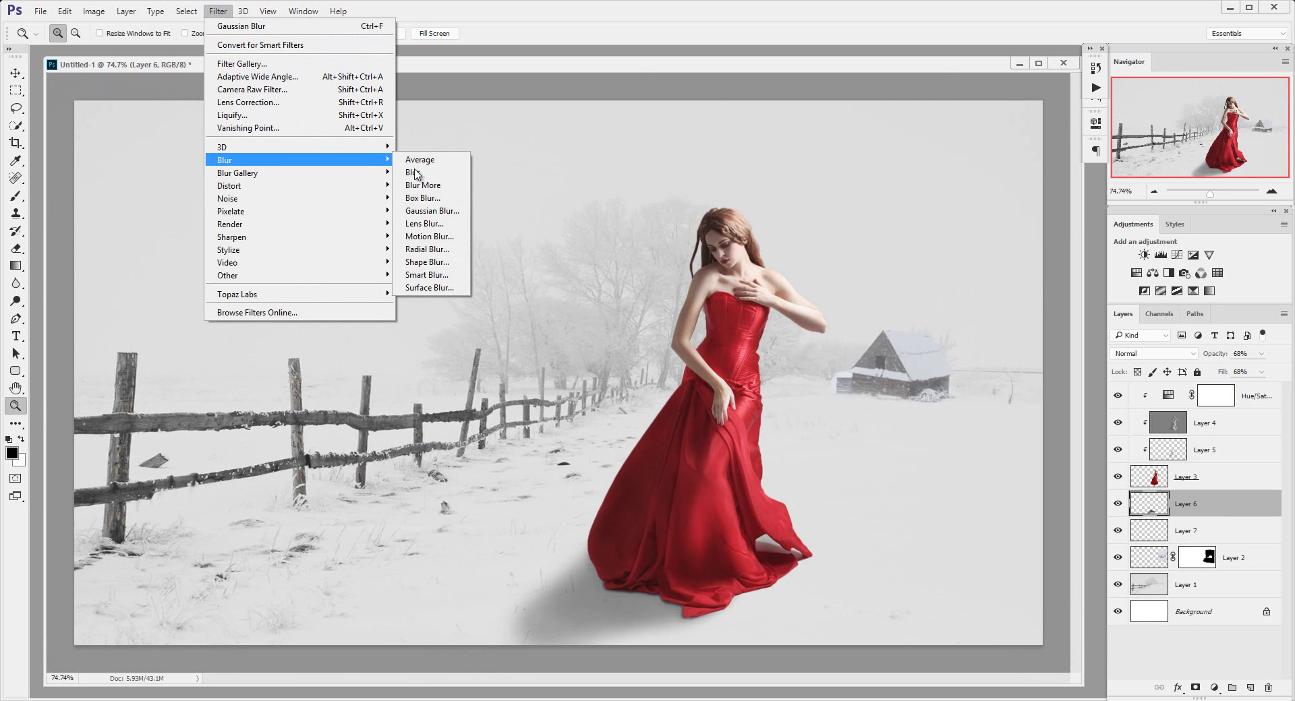
Apply a Gaussian Blur with about 7.2 px radius to the Layer 6 shadow
left_click(431, 212)
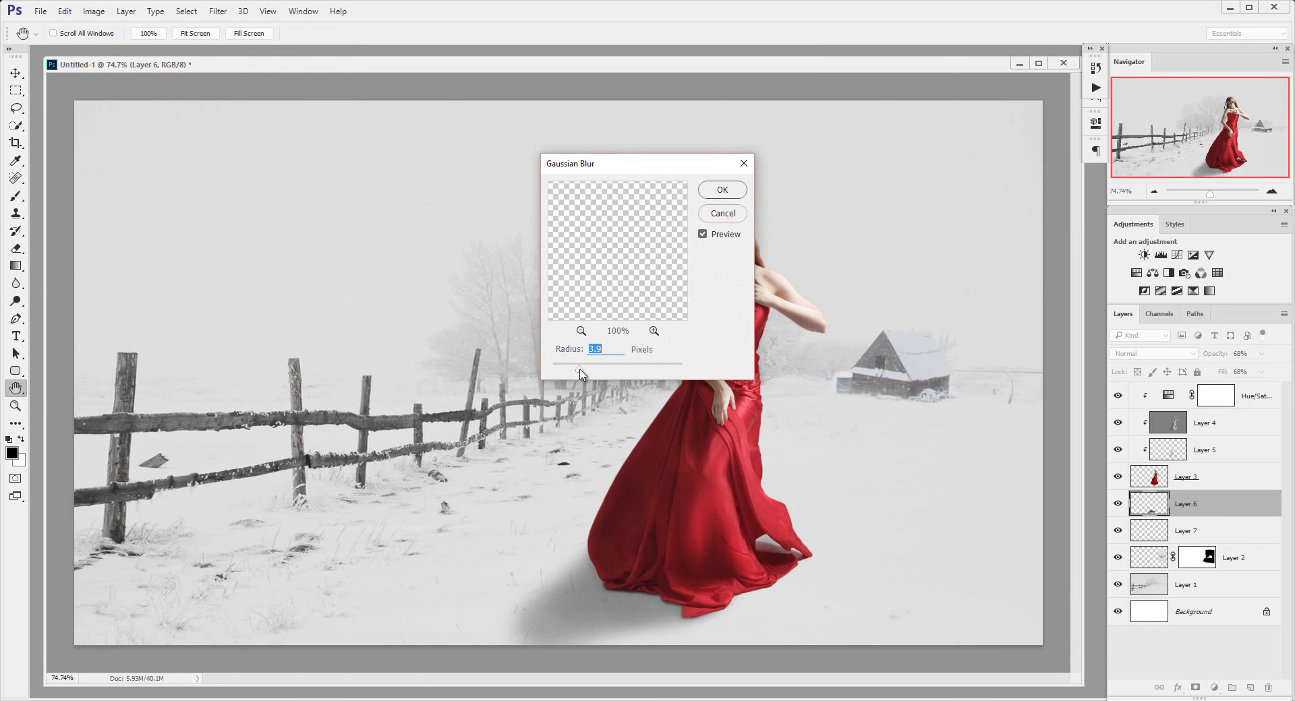
mouse_move(577, 375)
left_mouse_down()
mouse_move(620, 375)
mouse_move(601, 372)
left_mouse_up()
left_click(719, 192)
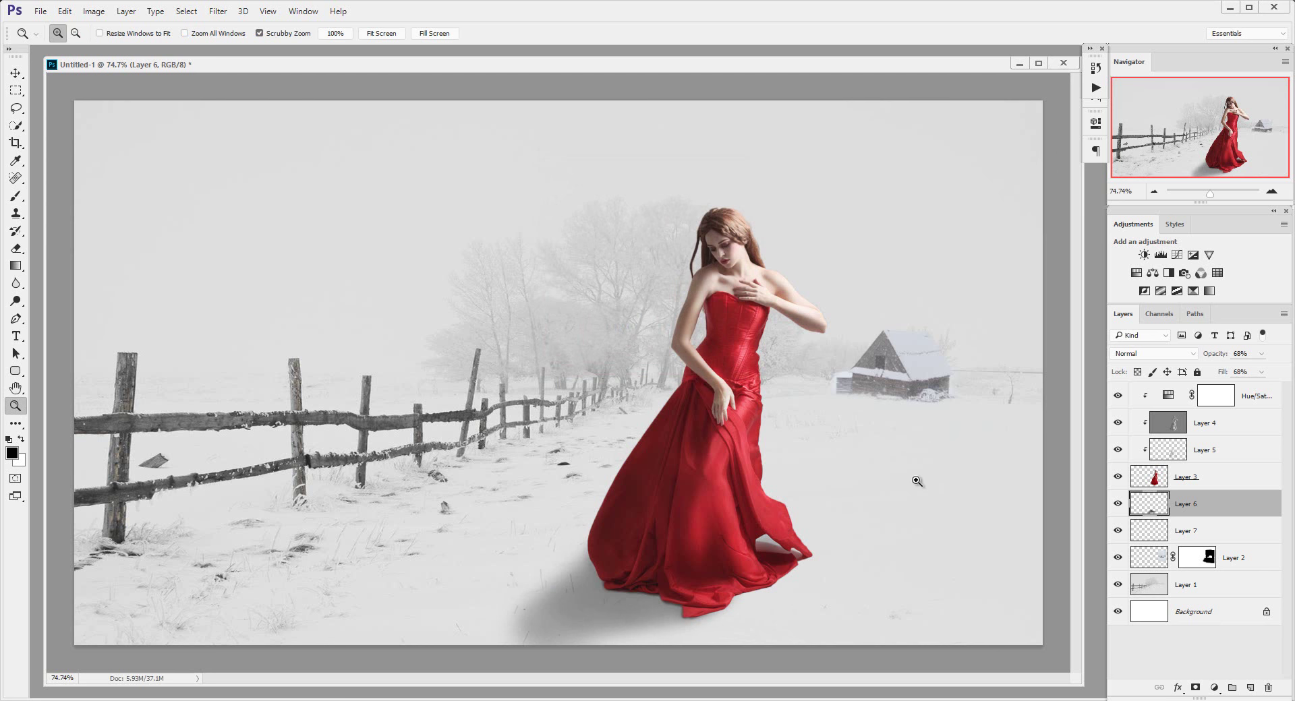
left_click_drag(716, 426, 712, 424)
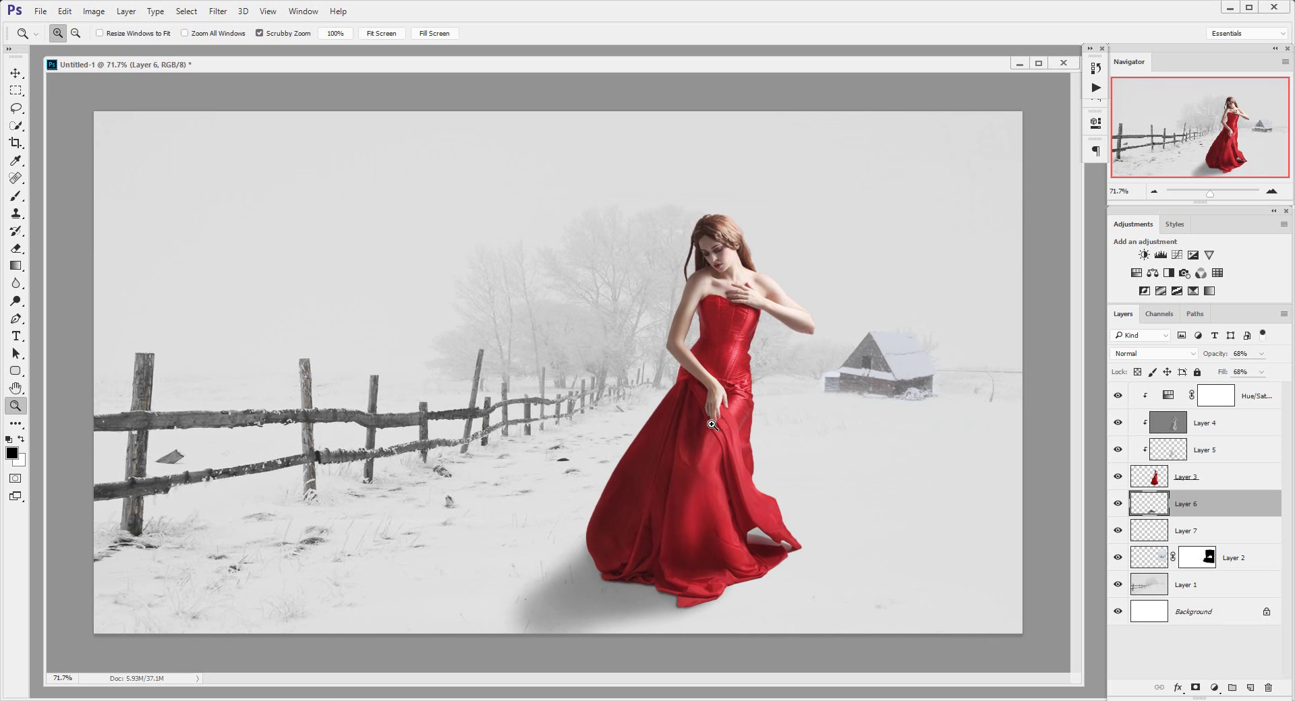
key("v")
left_click(1252, 481)
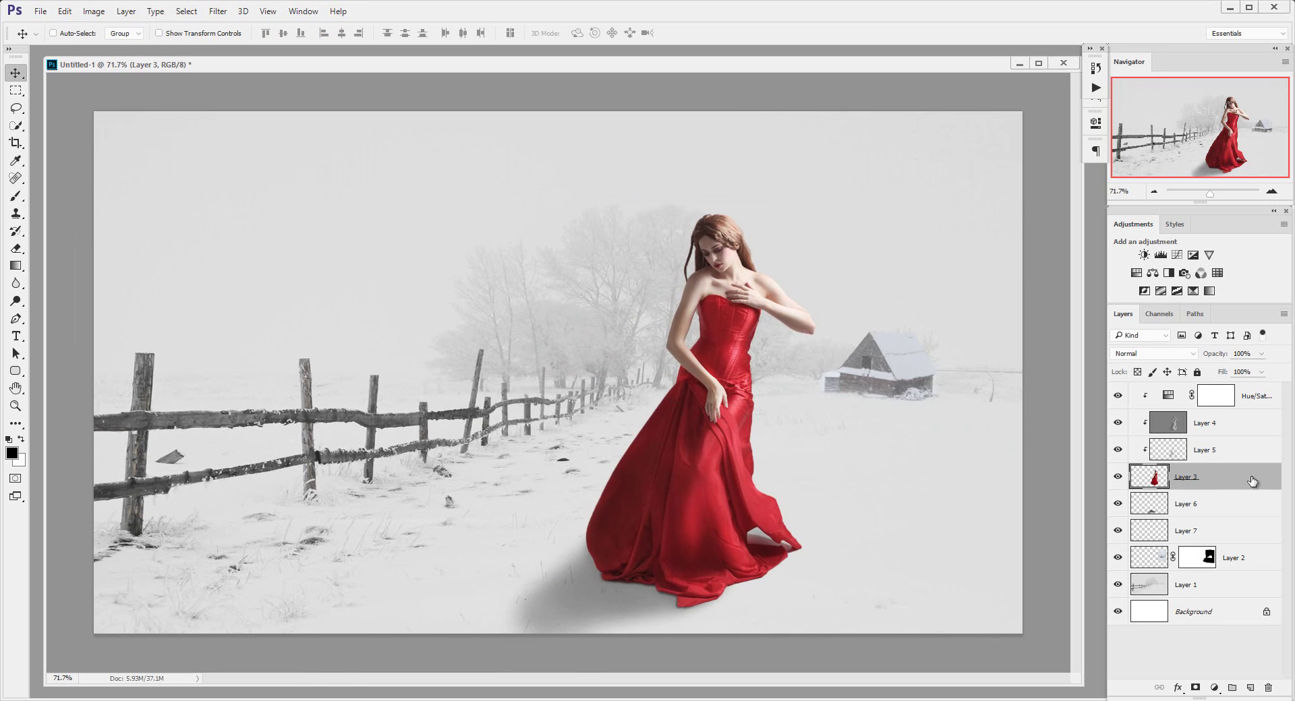
Open white_wolf_3_by_bigarky.jpg and zoom in on the wolf's head
left_click(42, 11)
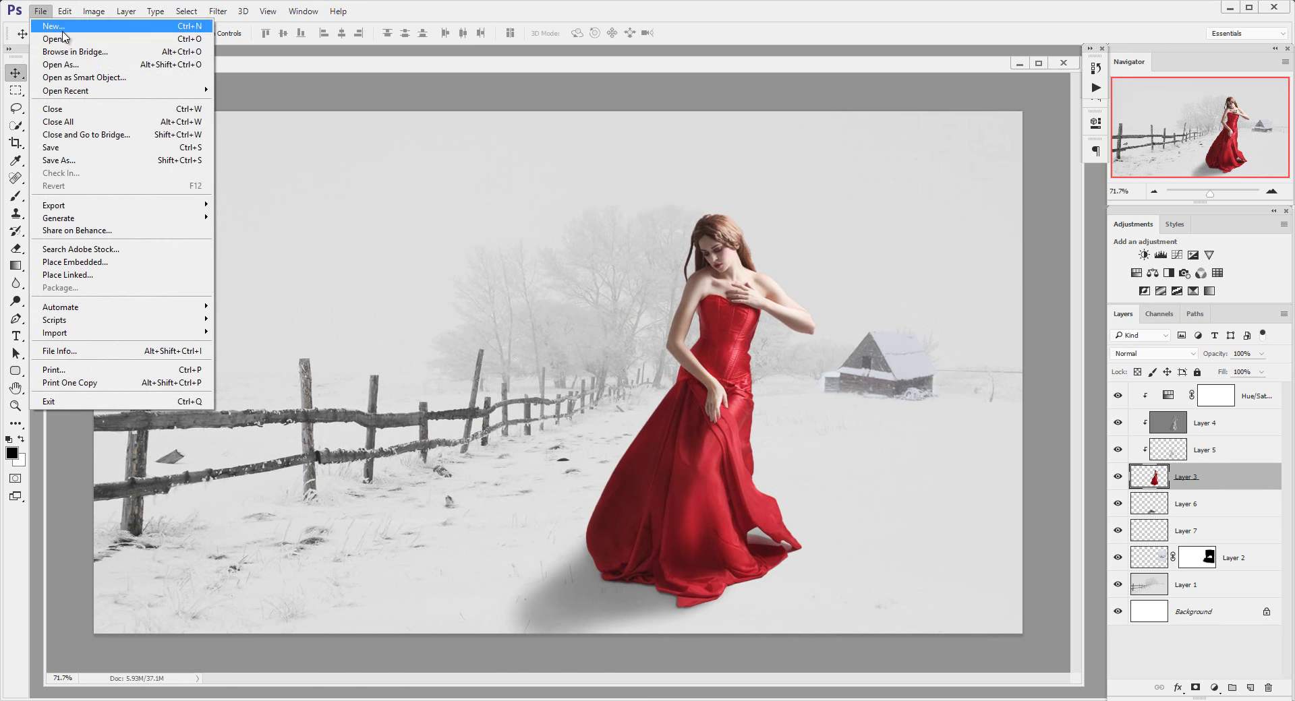
left_click(62, 40)
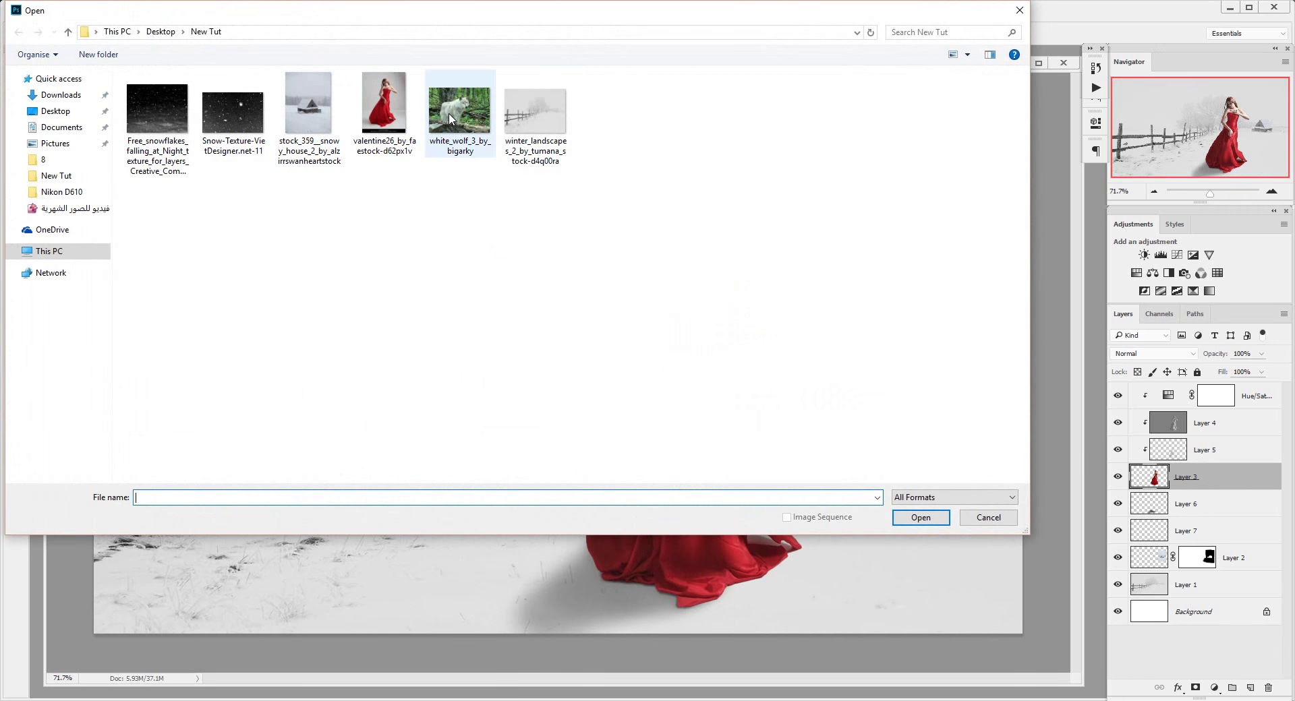
double_click(454, 120)
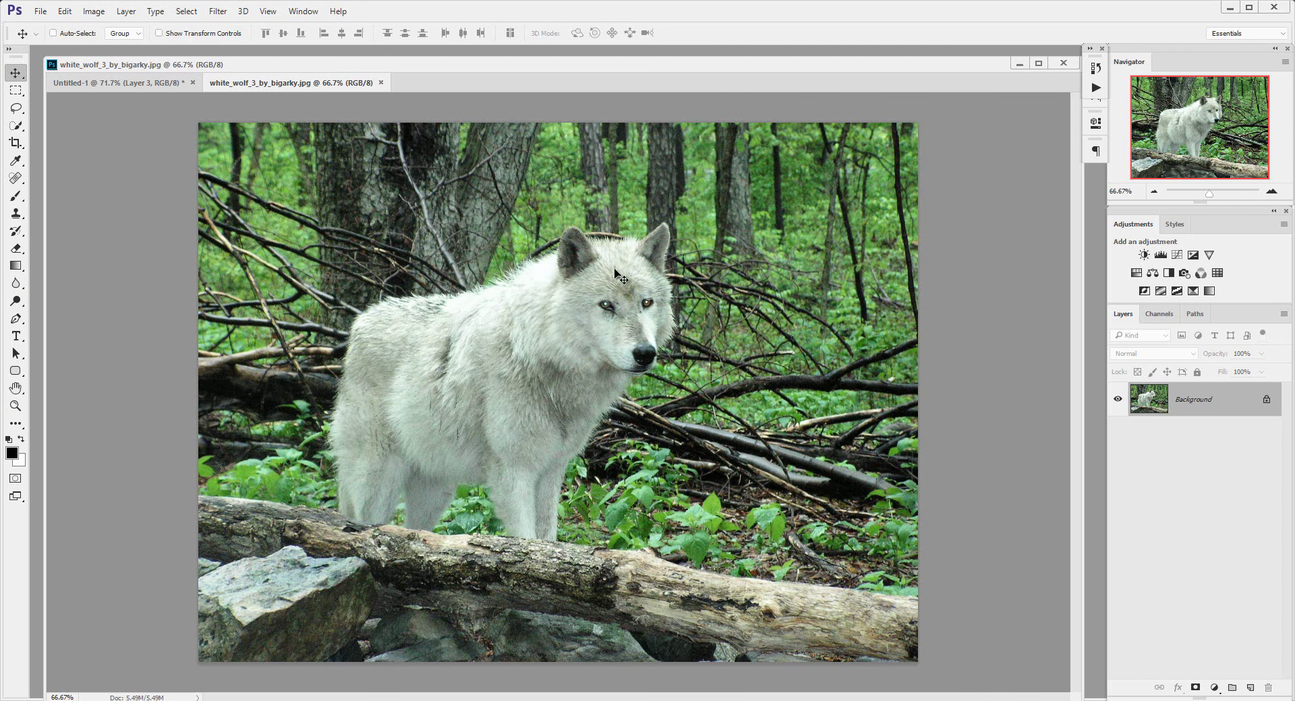
key("z")
mouse_move(621, 278)
left_mouse_down()
mouse_move(645, 265)
mouse_move(607, 271)
left_mouse_up()
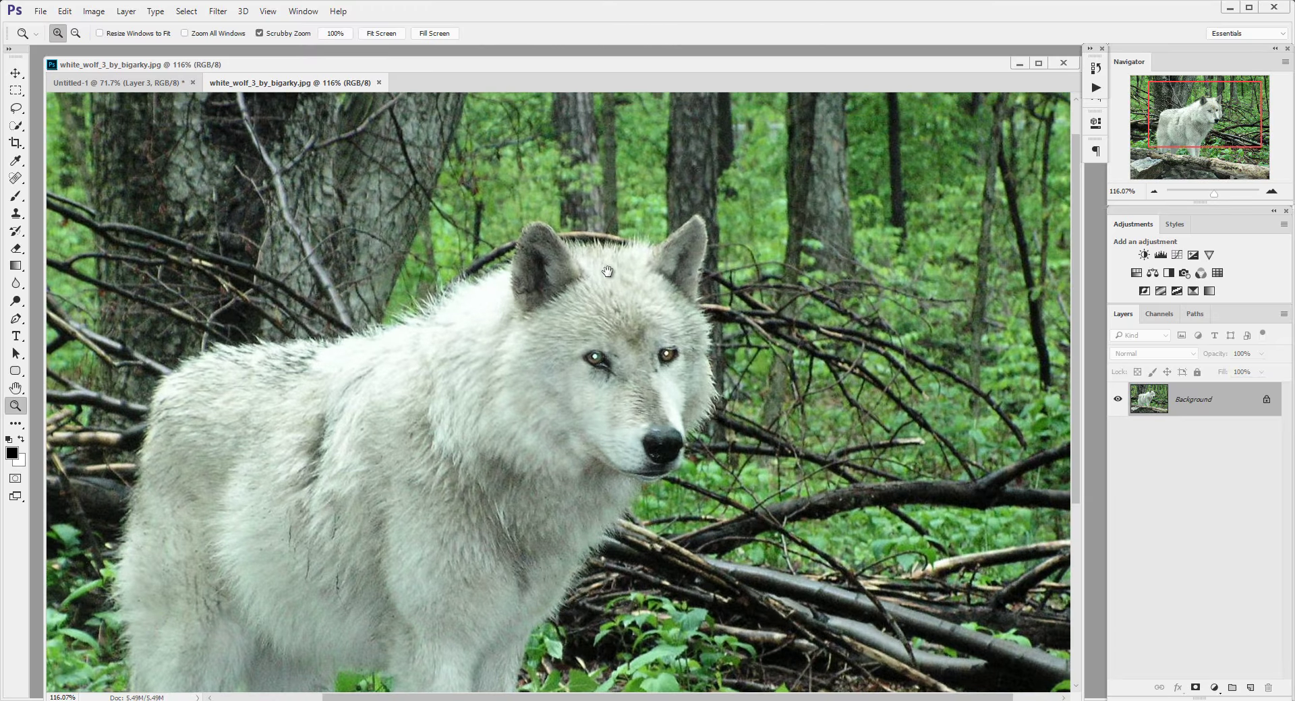
Quick-select the wolf's head, muzzle and body, trimming excess under the chin
left_click(16, 126)
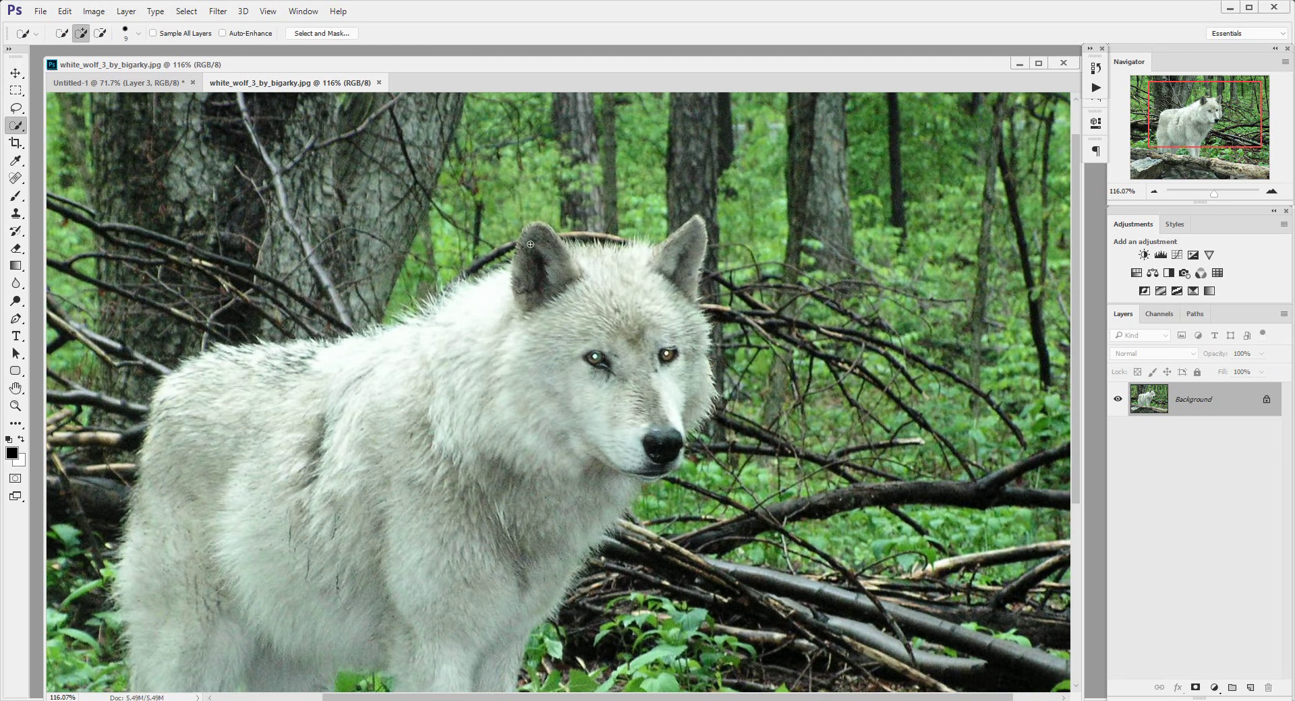
left_click_drag(569, 303, 668, 260)
mouse_move(670, 339)
left_mouse_down()
mouse_move(662, 397)
mouse_move(478, 321)
mouse_move(470, 541)
mouse_move(531, 486)
left_mouse_up()
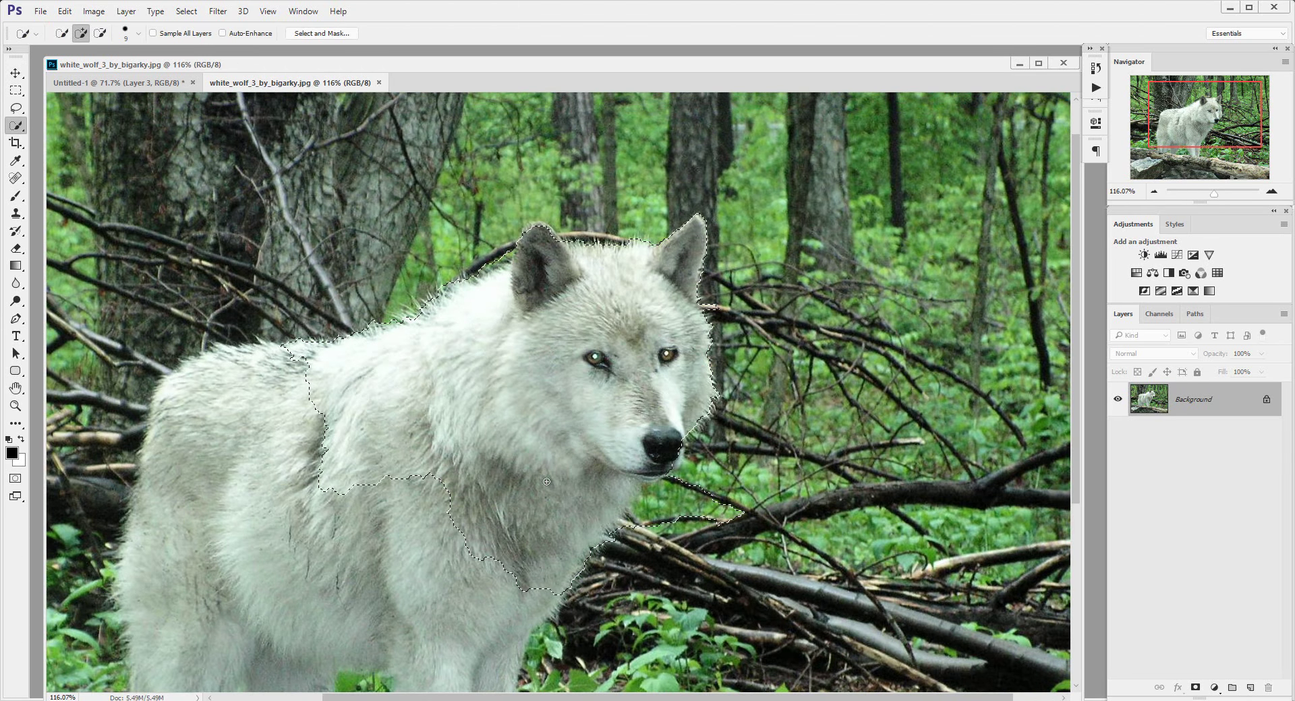
scroll(531, 485, "down", 3)
left_click_drag(445, 367, 508, 383)
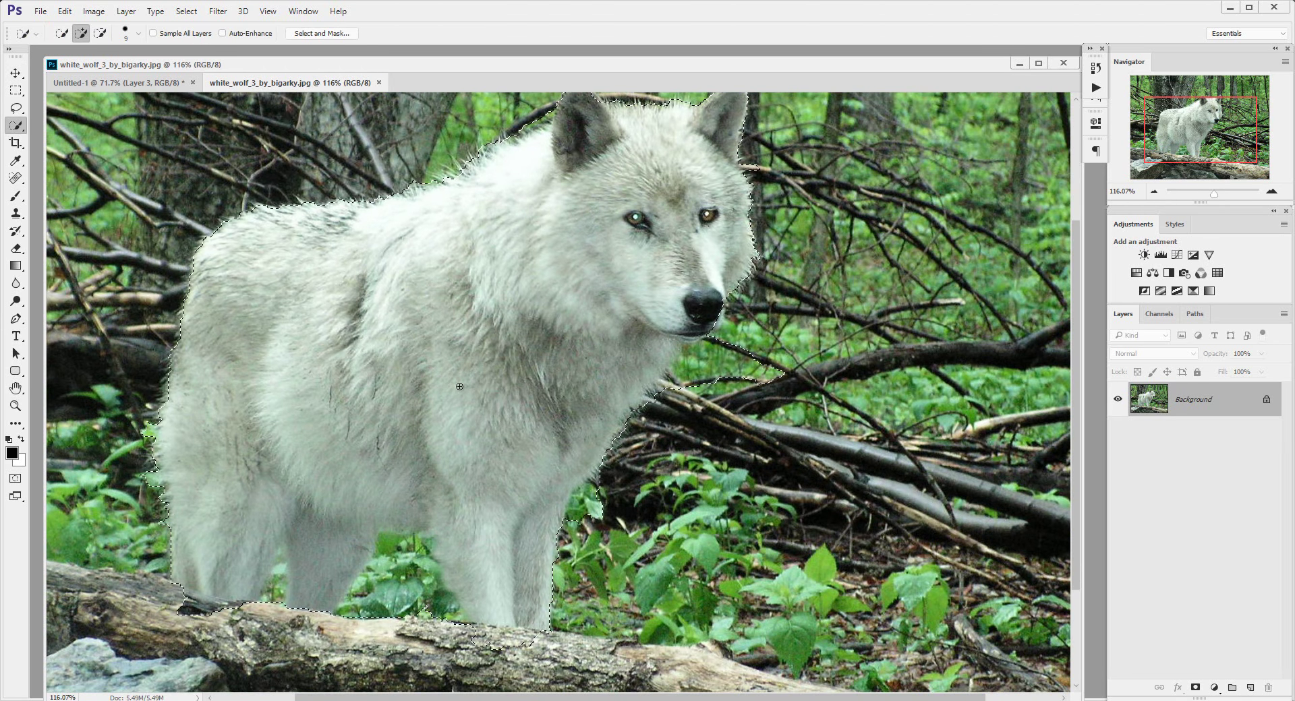
scroll(508, 383, "up", 2)
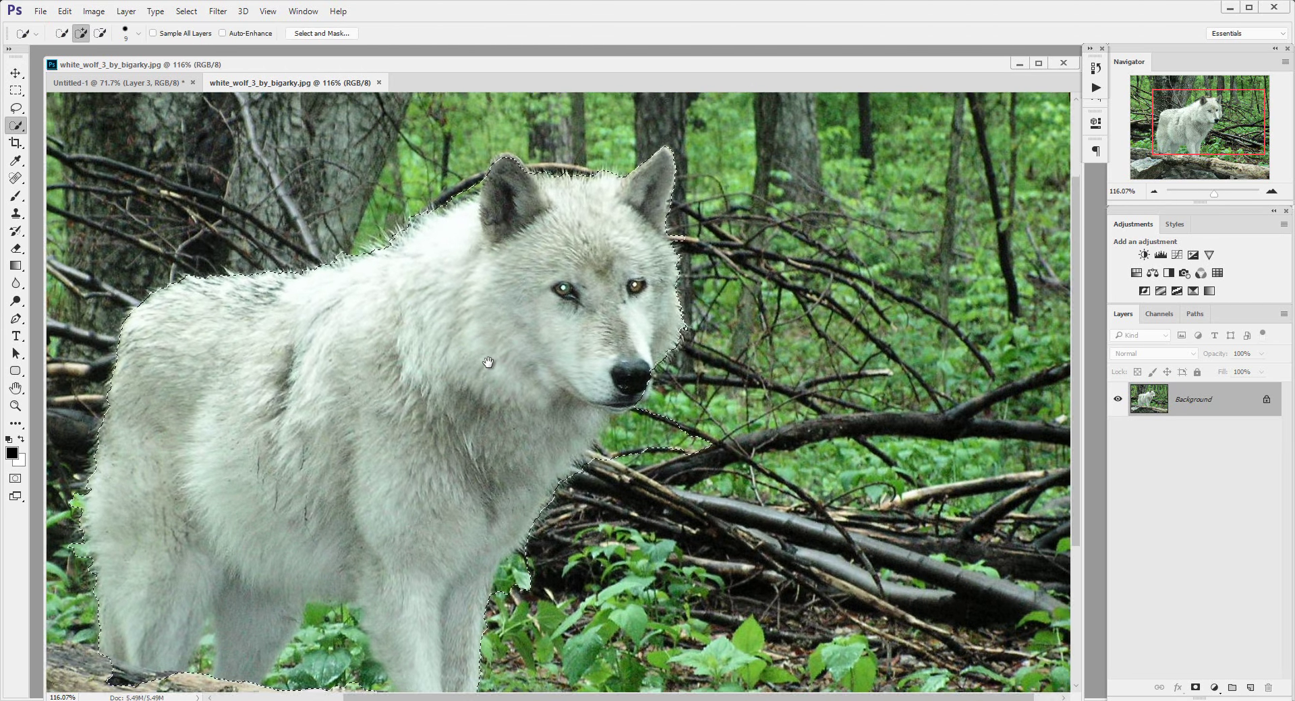
scroll(486, 361, "right", 2)
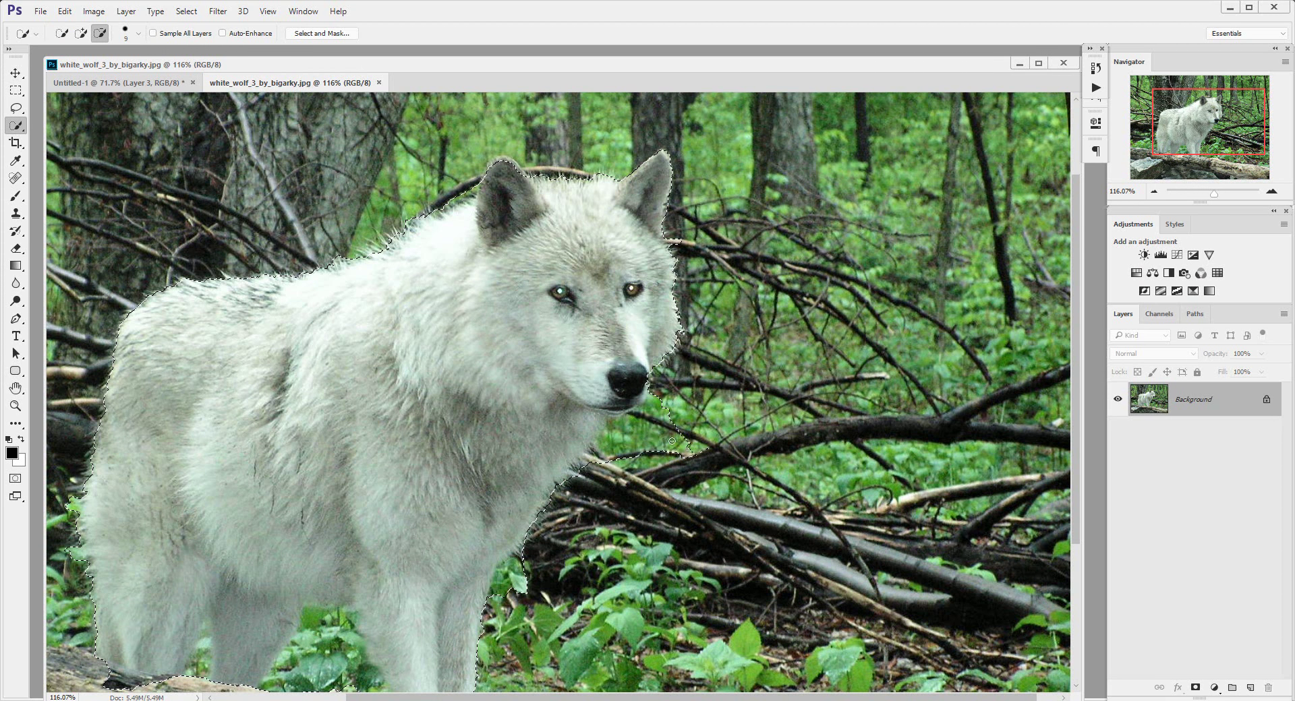
mouse_move(664, 442)
left_mouse_down()
mouse_move(654, 426)
mouse_move(611, 464)
left_mouse_up()
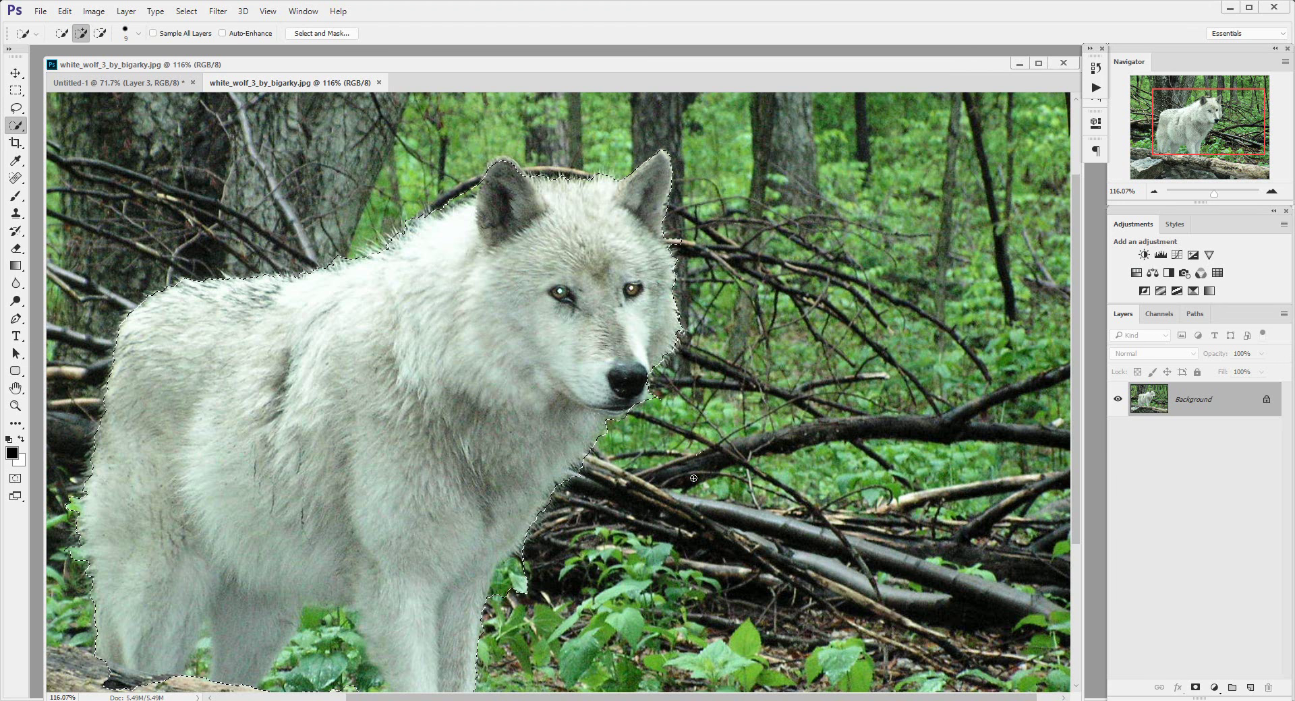
key("alt")
Drag the selected wolf into the composite as Layer 8, move it to the top and reposition it
key("v")
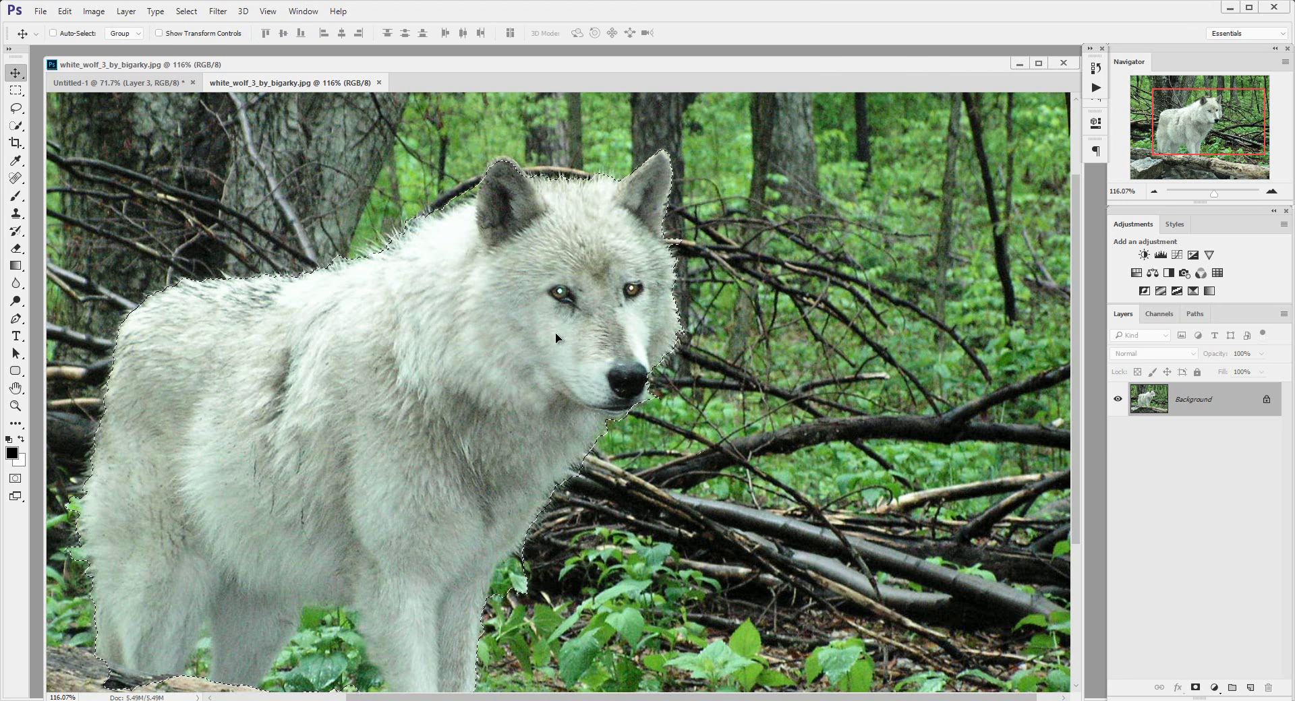
mouse_move(556, 333)
left_mouse_down()
mouse_move(284, 152)
mouse_move(504, 345)
left_mouse_up()
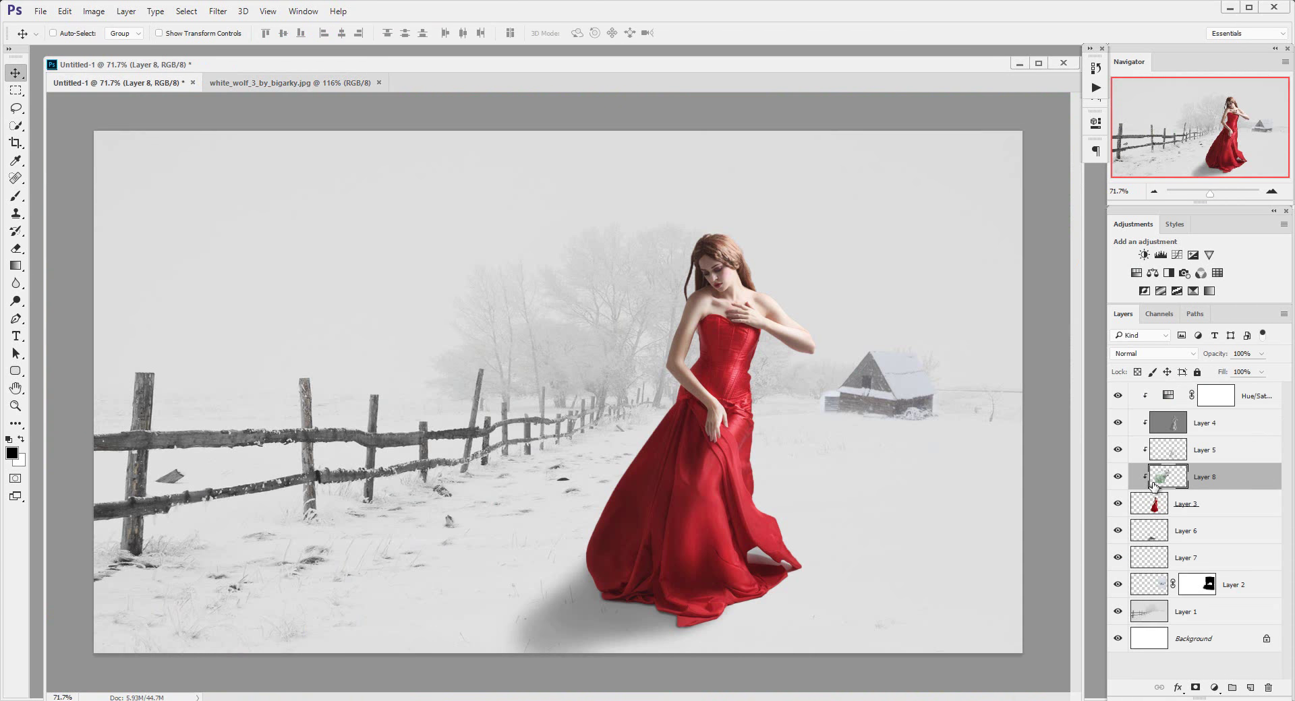
mouse_move(1228, 478)
left_mouse_down()
mouse_move(1247, 422)
mouse_move(1241, 389)
left_mouse_up()
left_click_drag(580, 438, 583, 432)
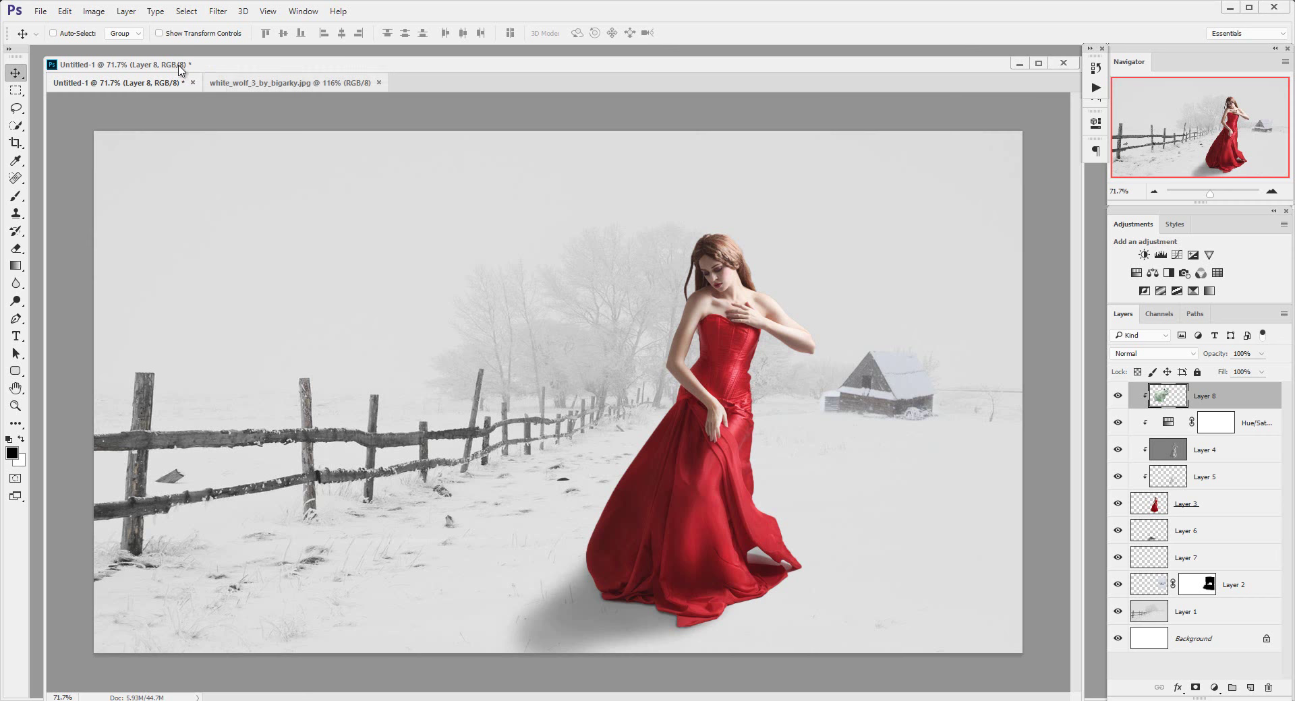
Back in the wolf photo, undo the accidental move, check the Image menu, and restore the wolf selection
left_click(290, 83)
left_click_drag(458, 325, 498, 327)
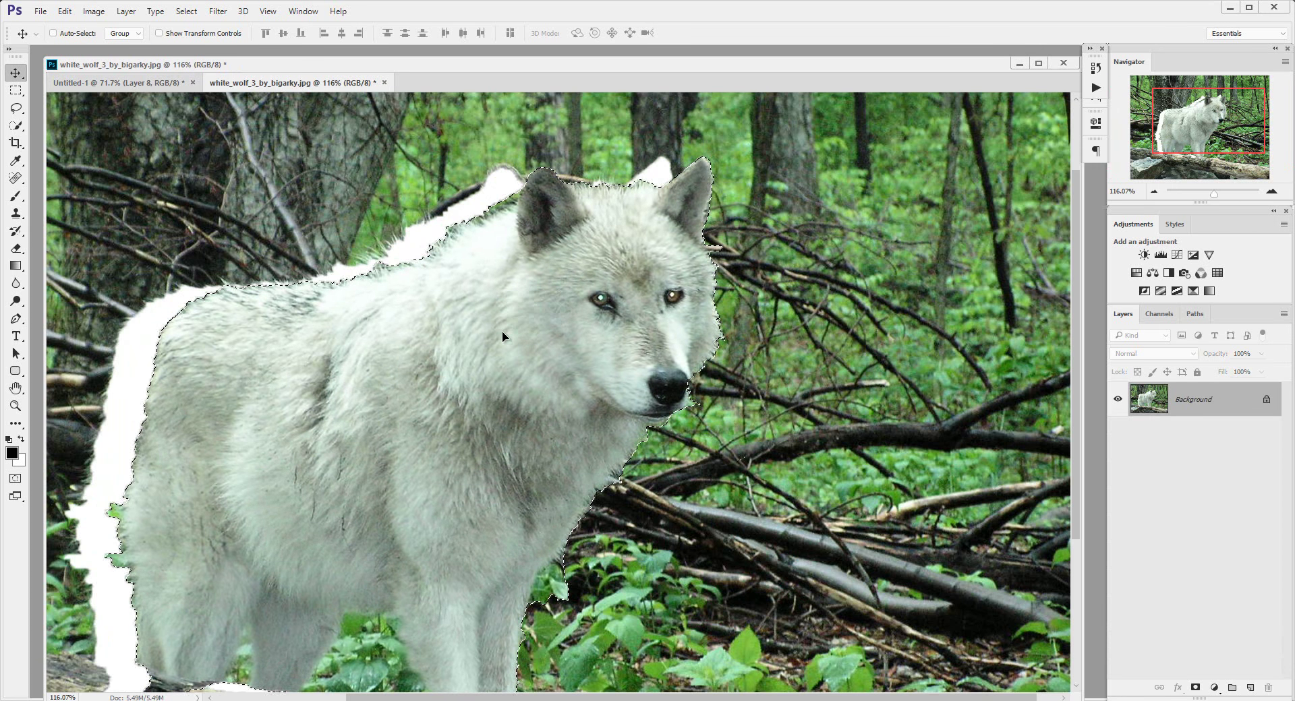
key("ctrl+z")
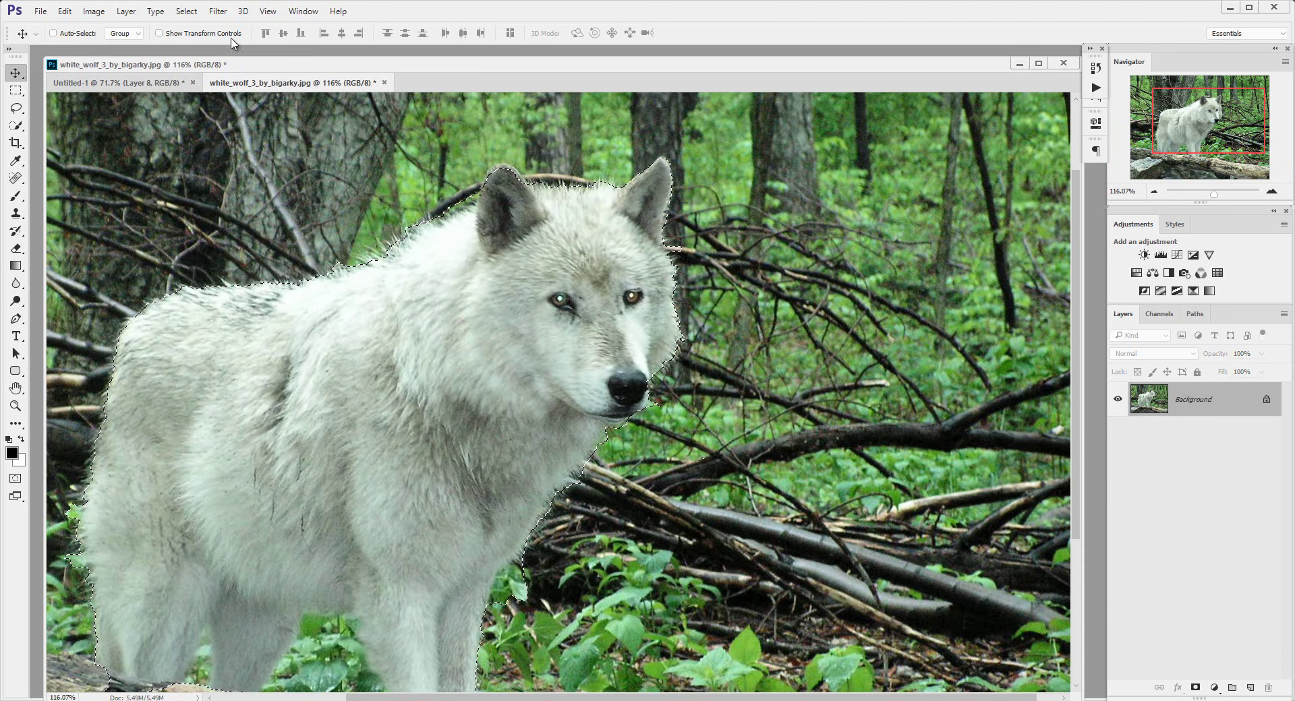
left_click(94, 12)
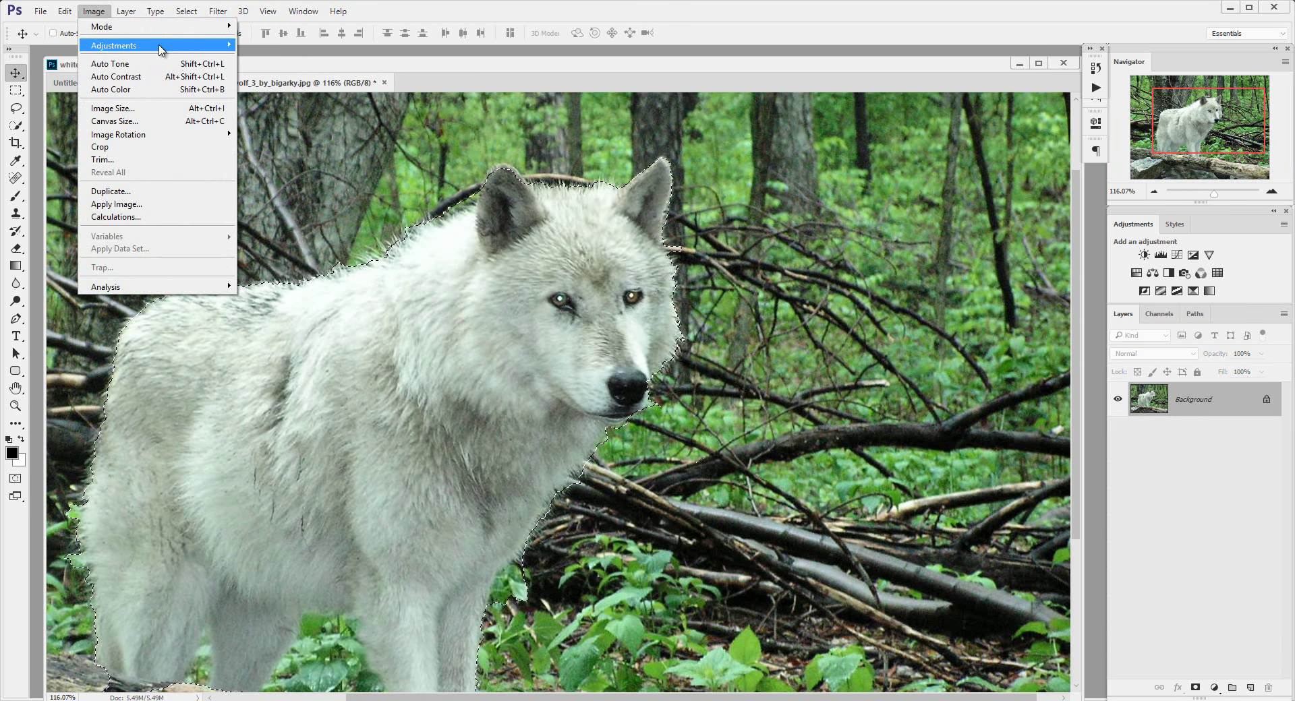
key("Escape")
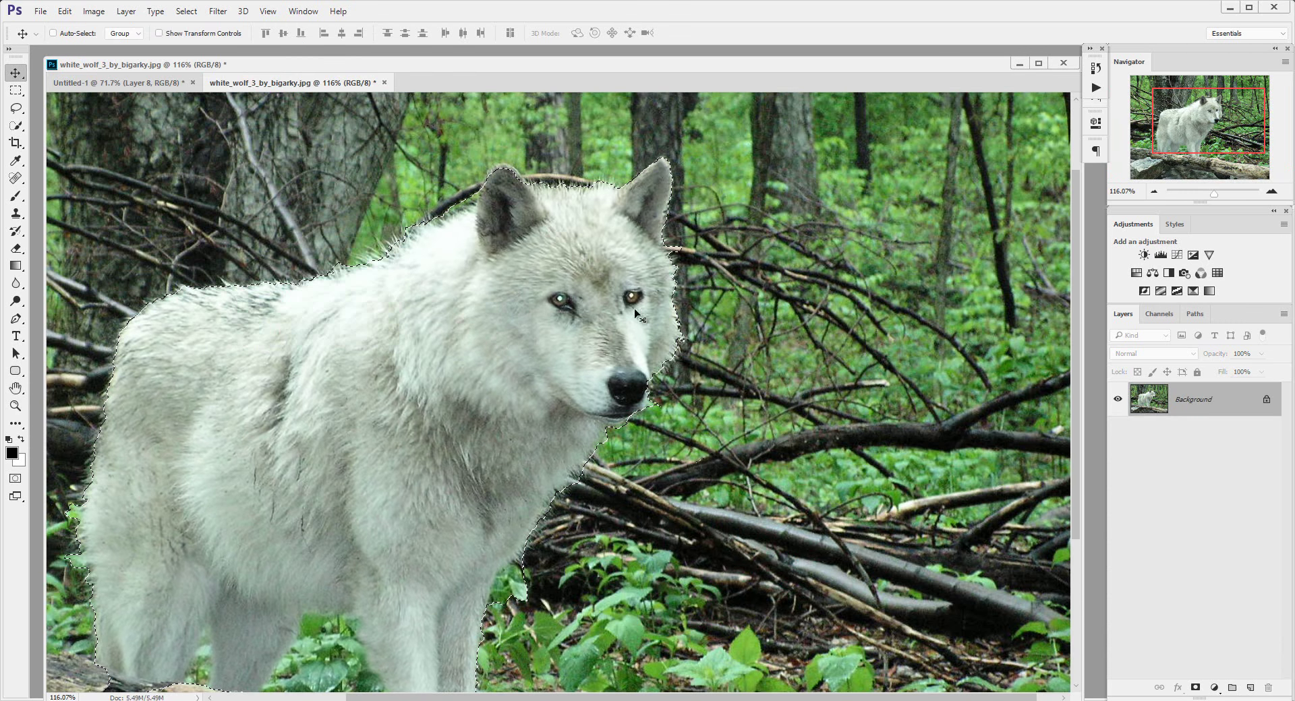
key("m")
key("ctrl+d")
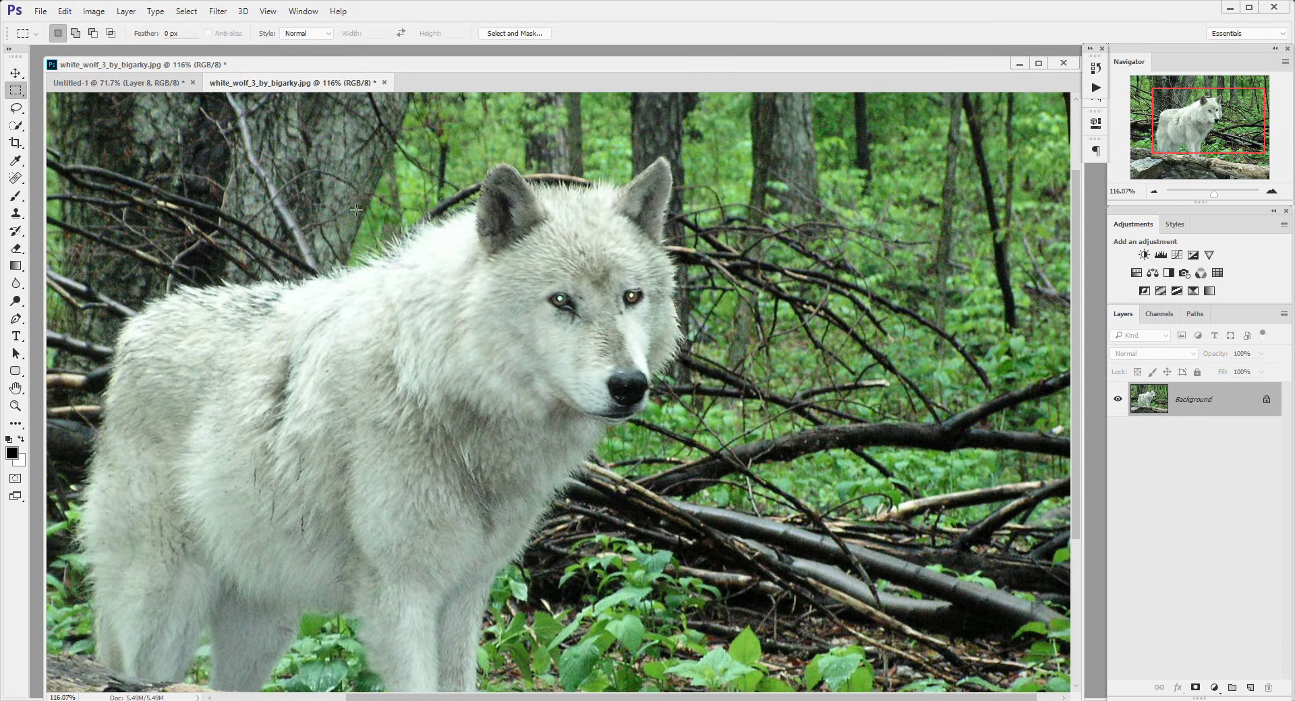
left_click(94, 11)
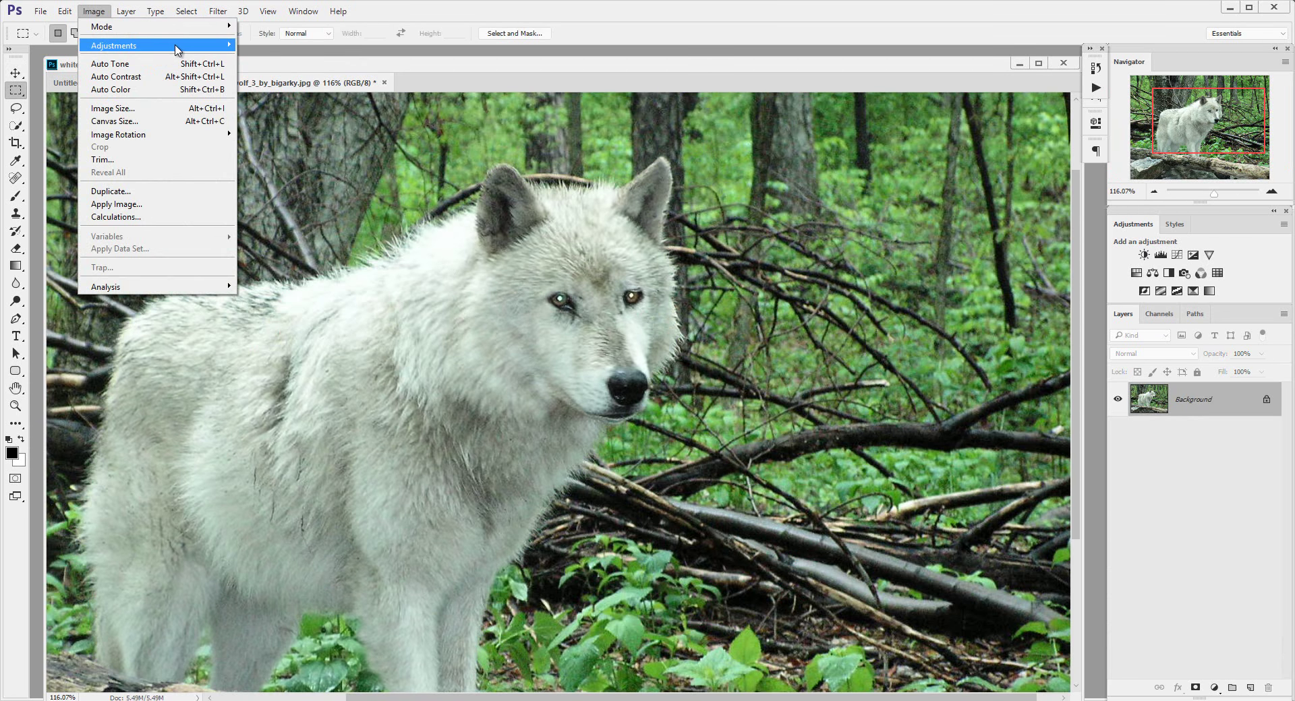
mouse_move(152, 27)
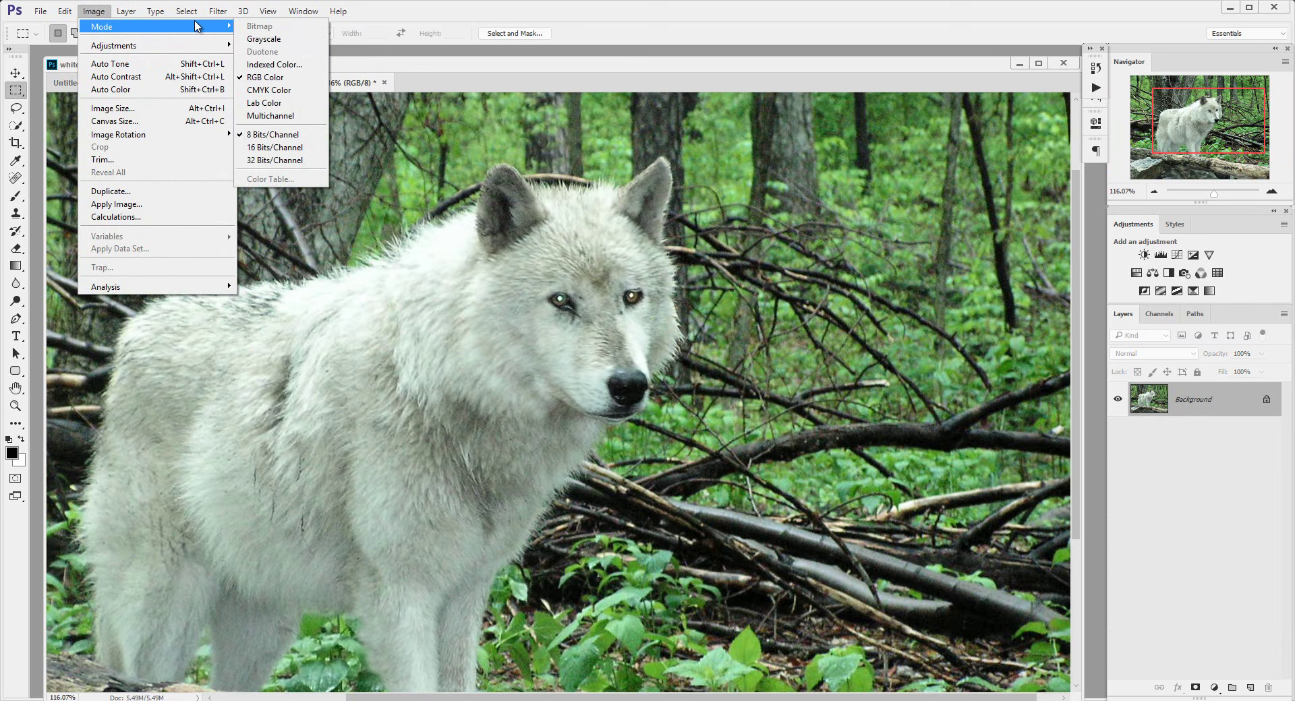
left_click(610, 313)
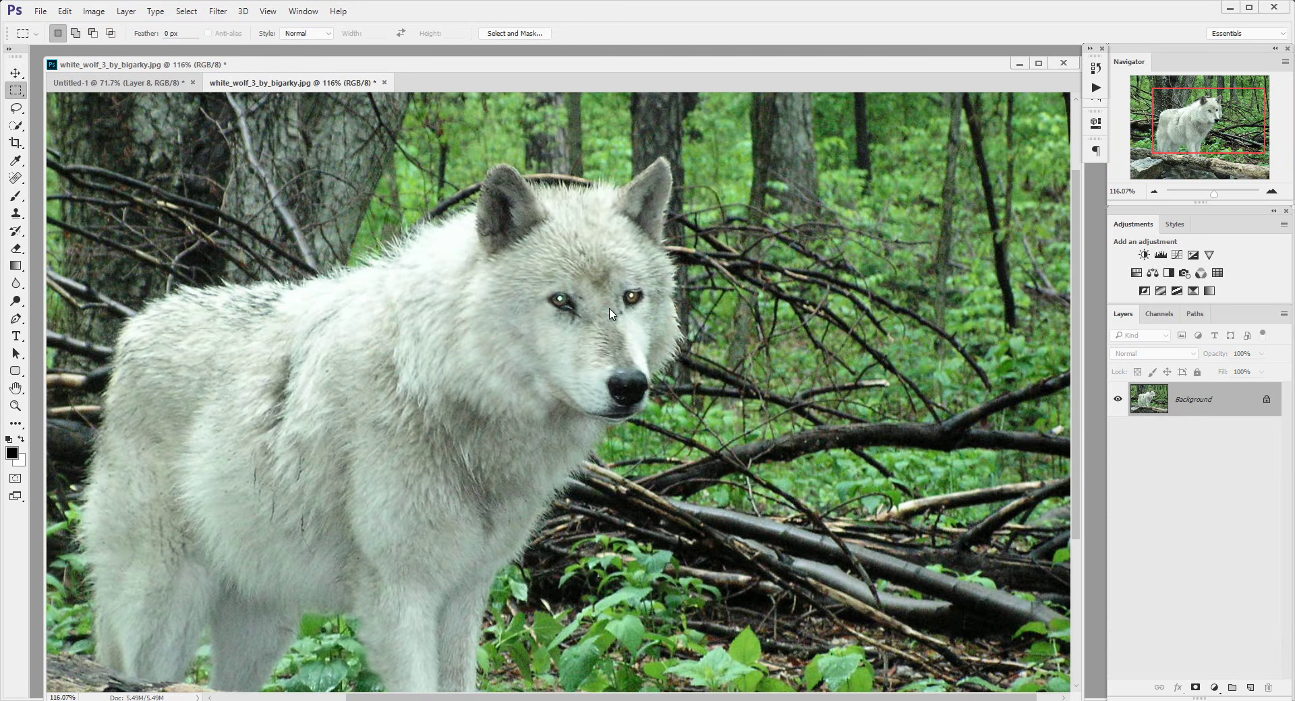
key("ctrl+z")
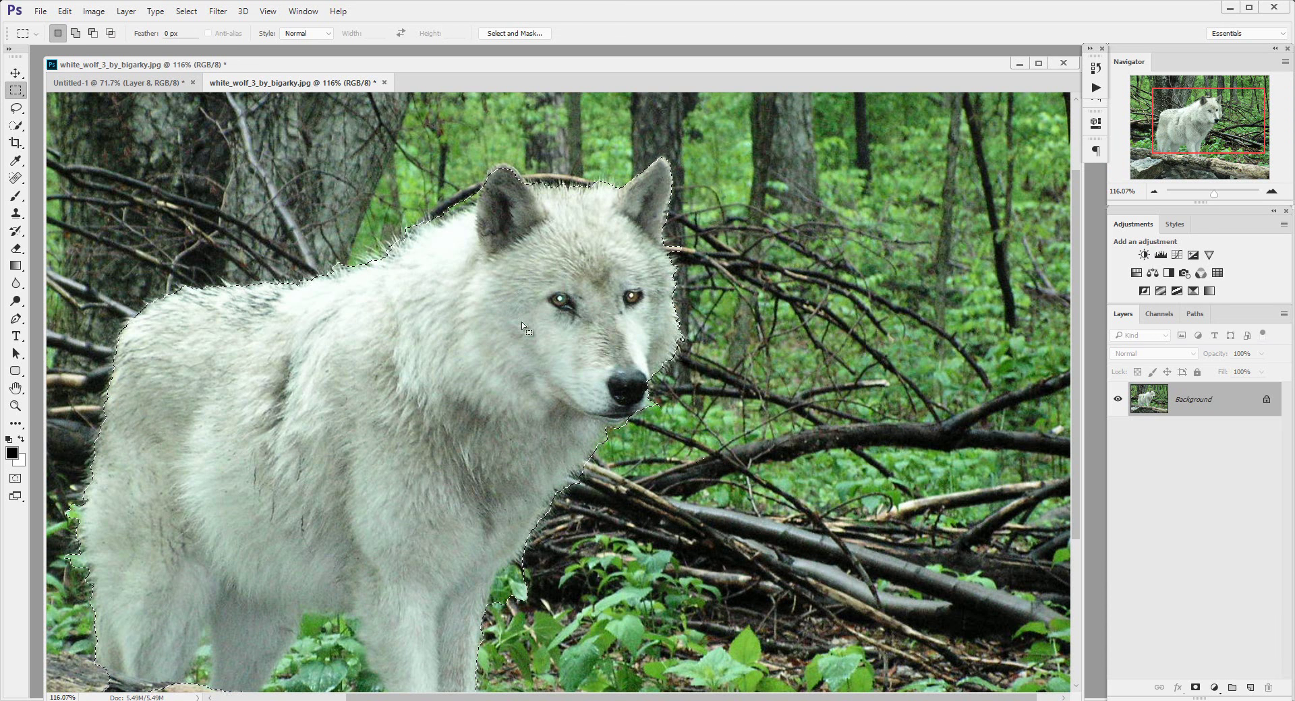
Carry the wolf into the composition as Layer 9 beside the woman and delete Layer 8
key("v")
mouse_move(437, 351)
left_mouse_down()
mouse_move(174, 87)
mouse_move(382, 239)
left_mouse_up()
left_click_drag(414, 291, 556, 390)
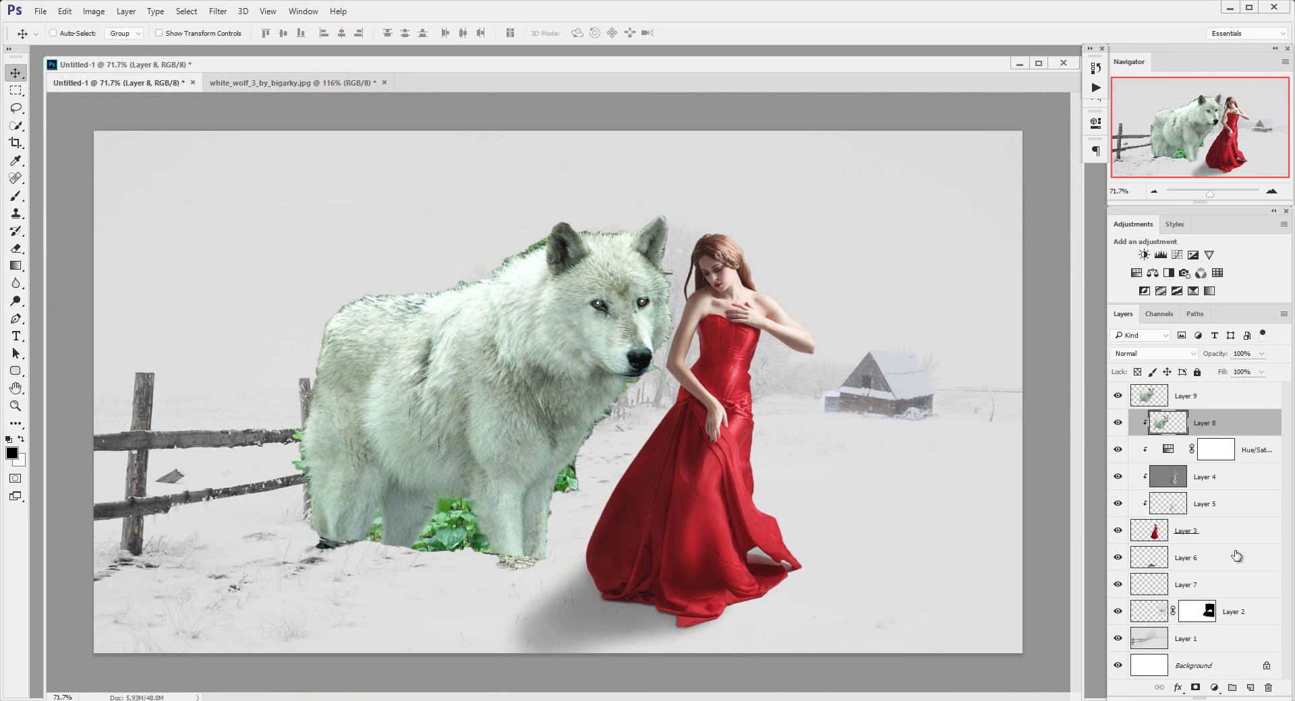
left_click_drag(1219, 429, 1268, 688)
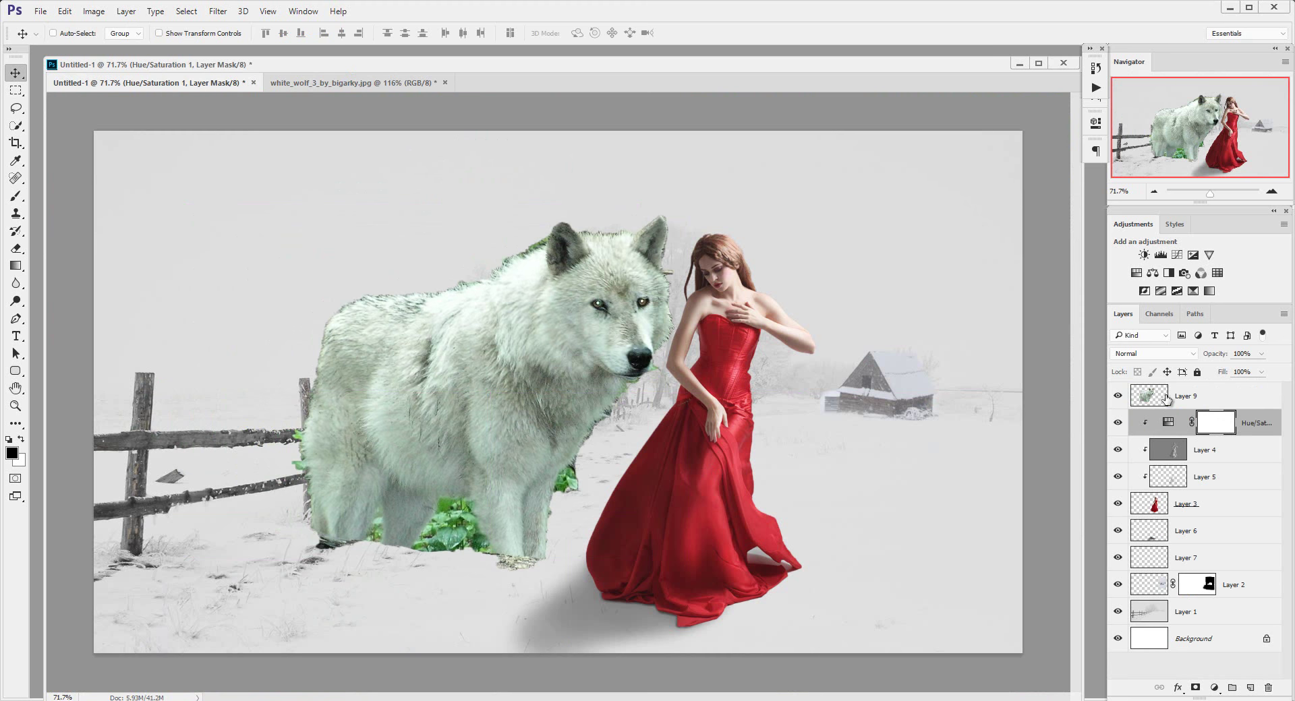
Dismiss the transform error, select Layer 9 and nudge the wolf right and down
key("ctrl+t")
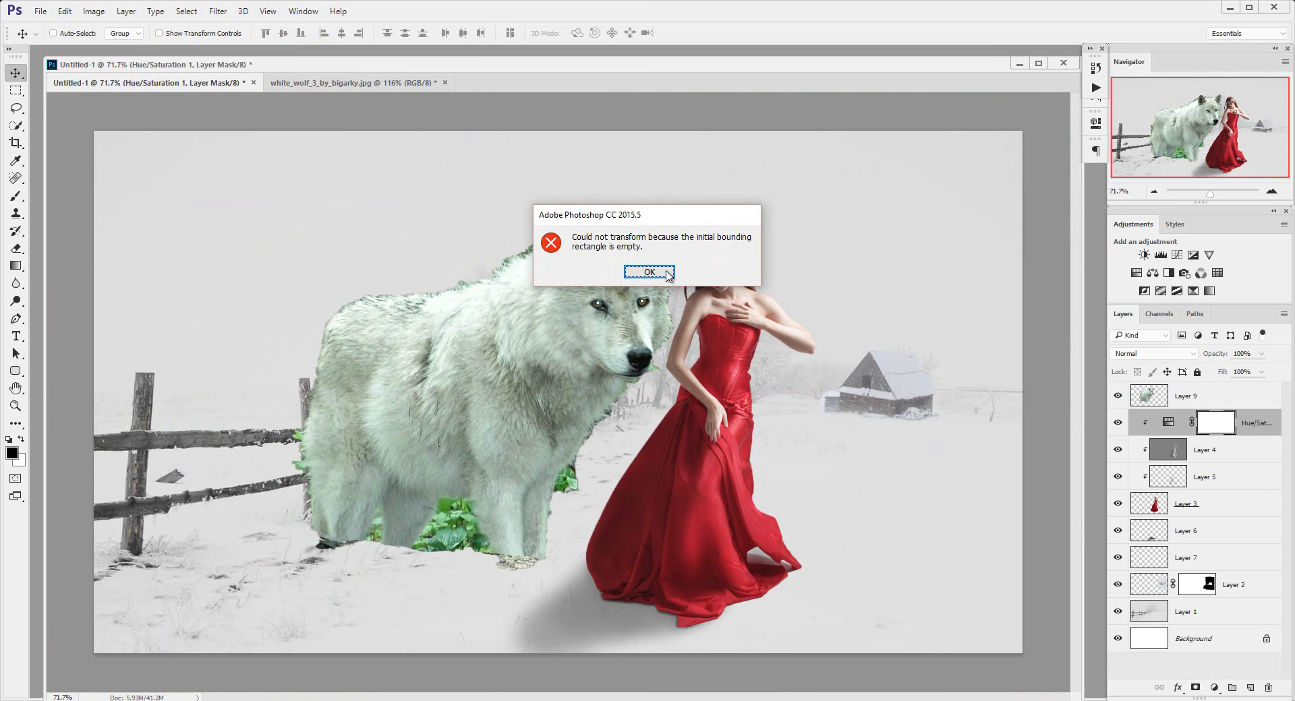
left_click(651, 277)
left_click(1217, 398)
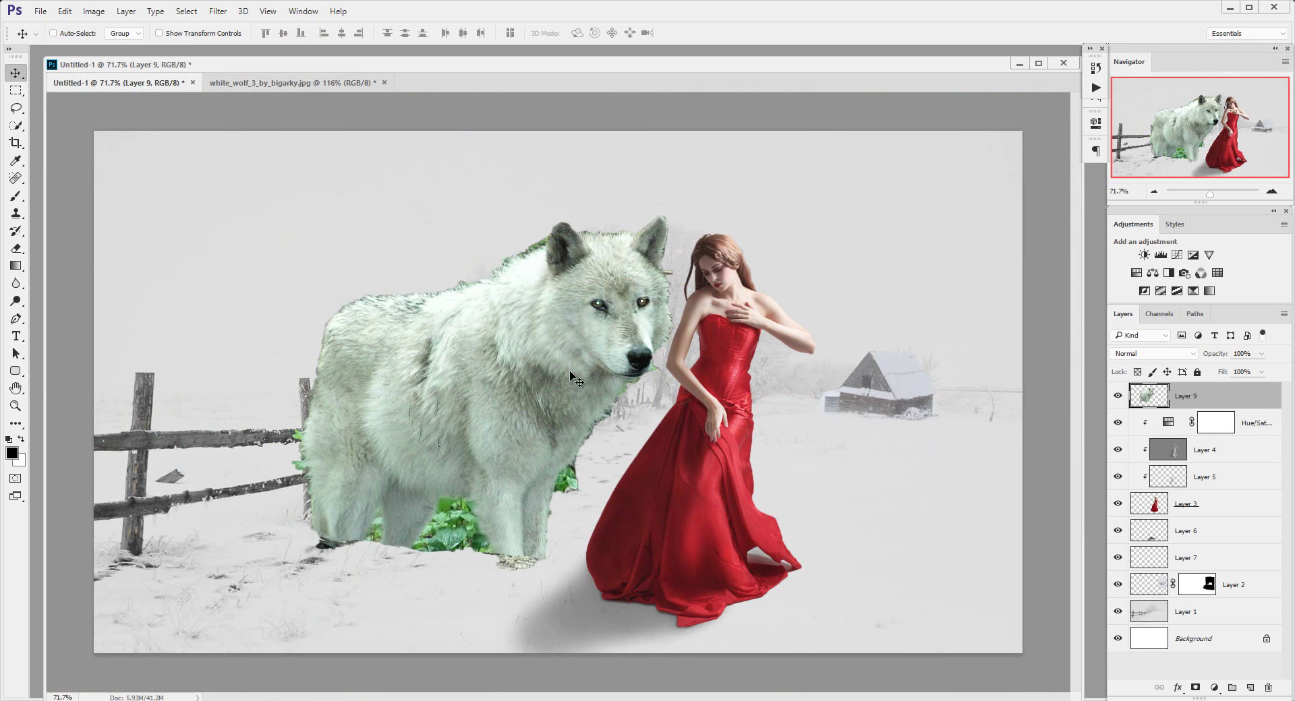
left_click_drag(570, 378, 606, 390)
Scale the wolf to about 48%, flip it horizontally, and nestle it against the gown's hem
key("ctrl+t")
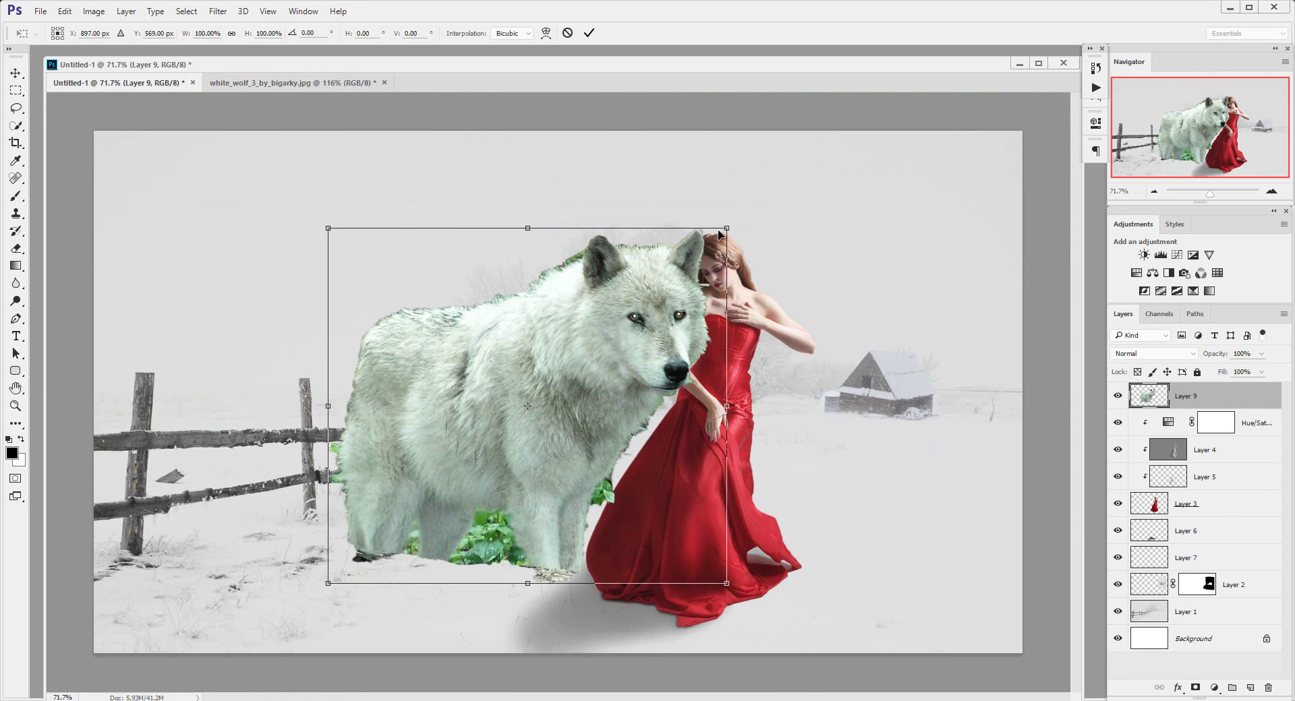
left_click_drag(726, 227, 520, 413)
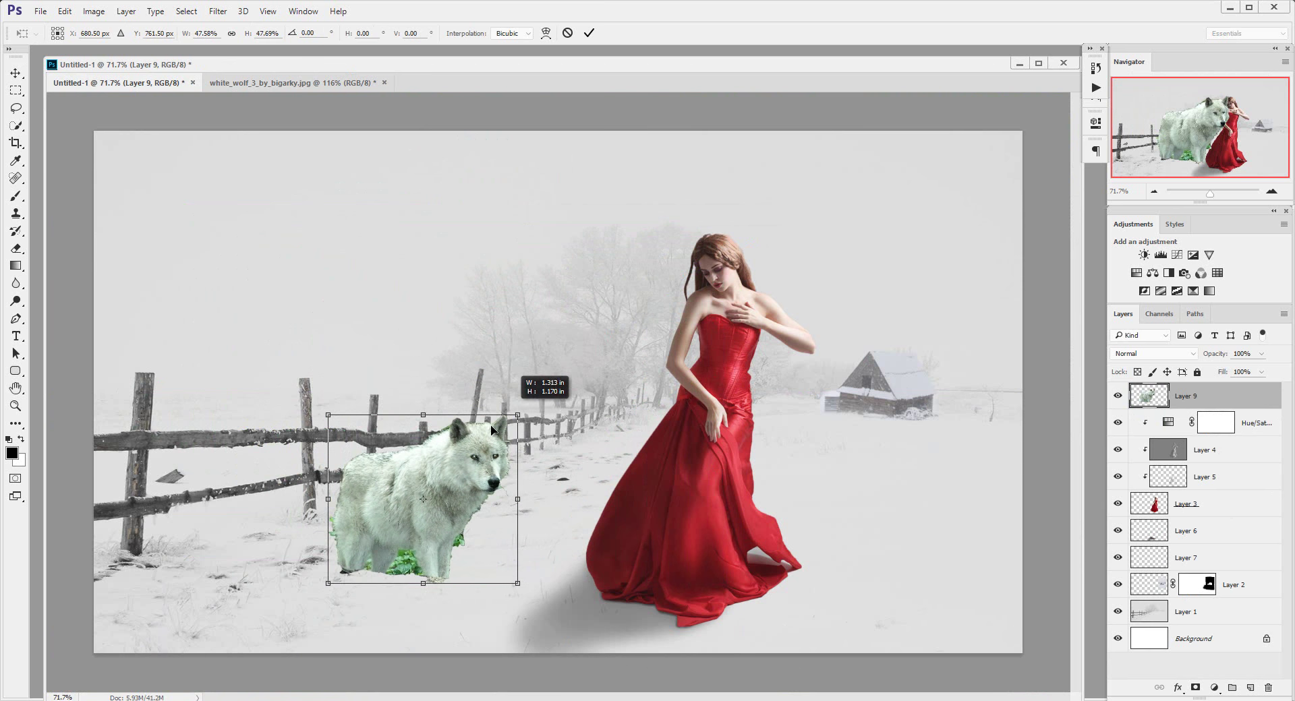
left_click_drag(482, 460, 632, 427)
right_click(641, 437)
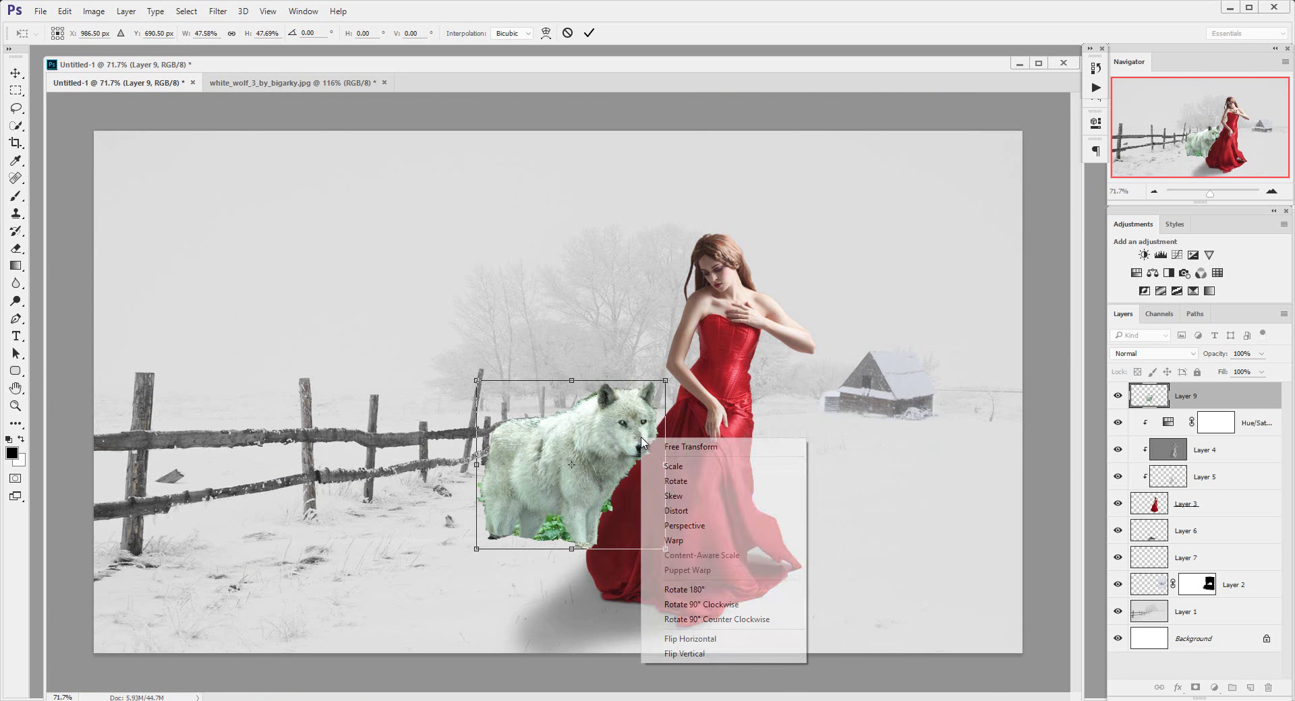
left_click(721, 639)
key("Return")
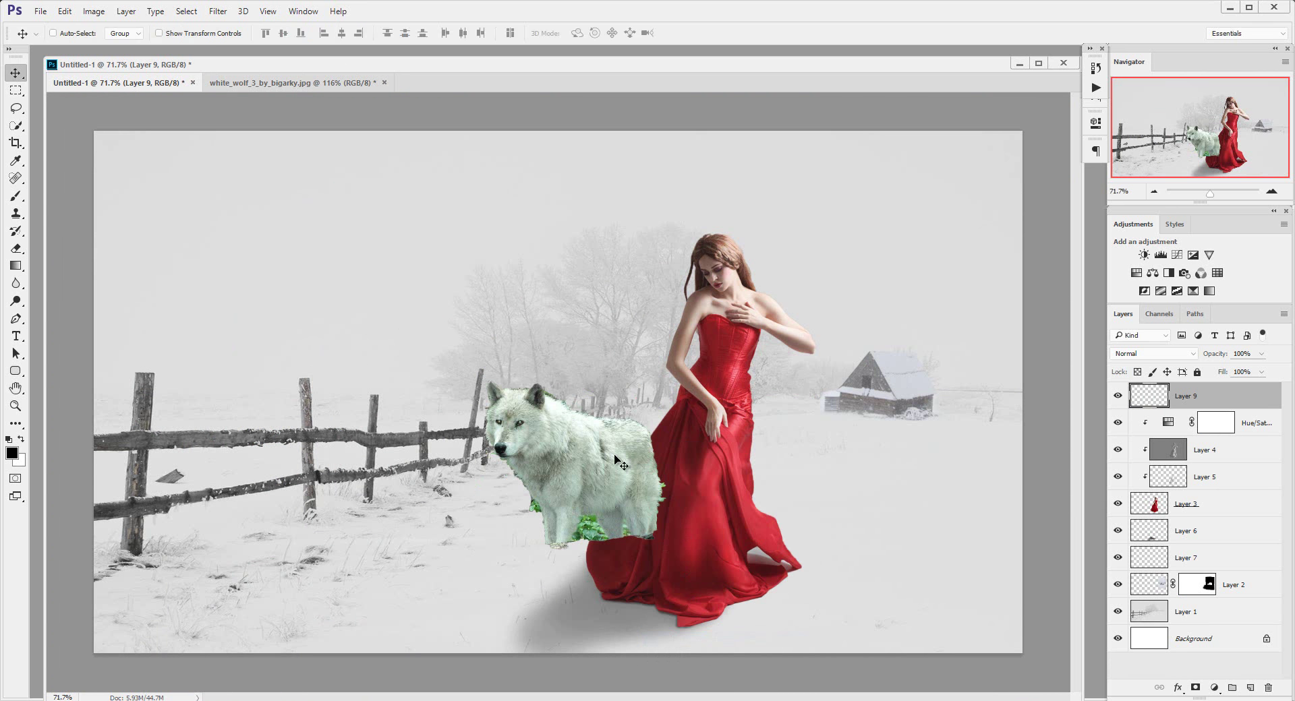
left_click_drag(586, 460, 607, 479)
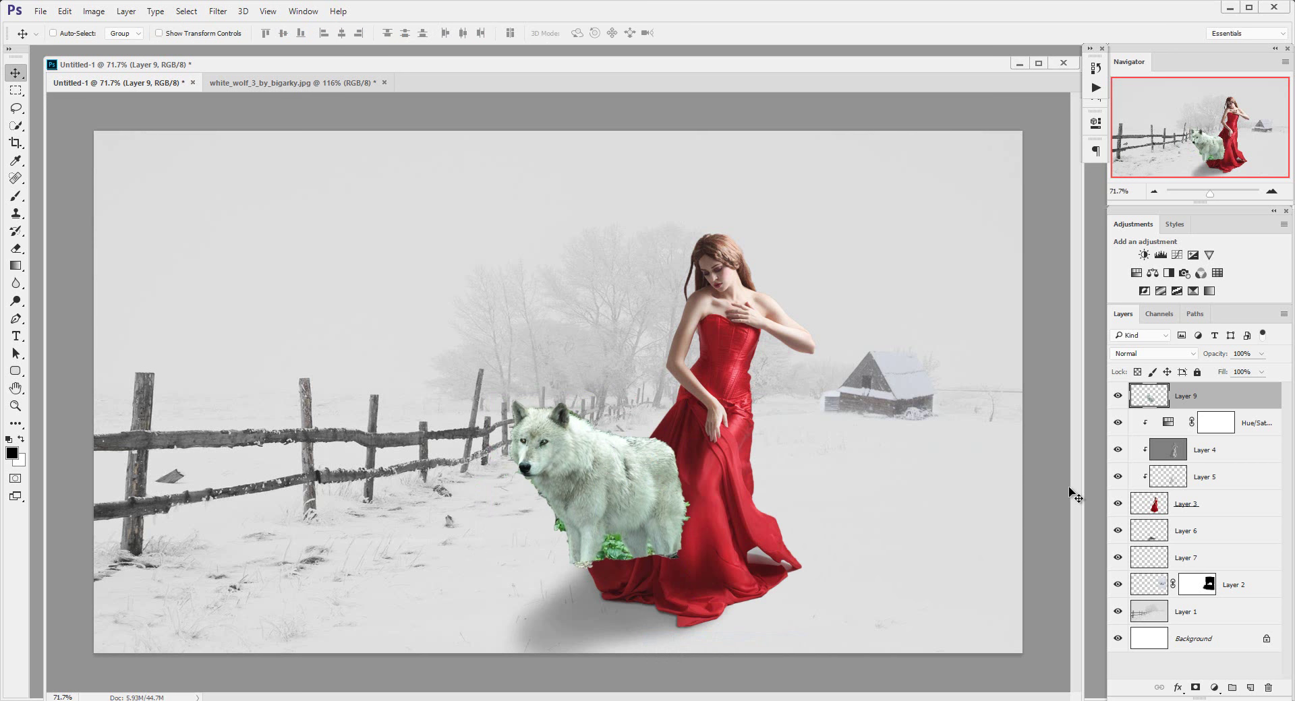
left_click_drag(1248, 398, 1267, 558)
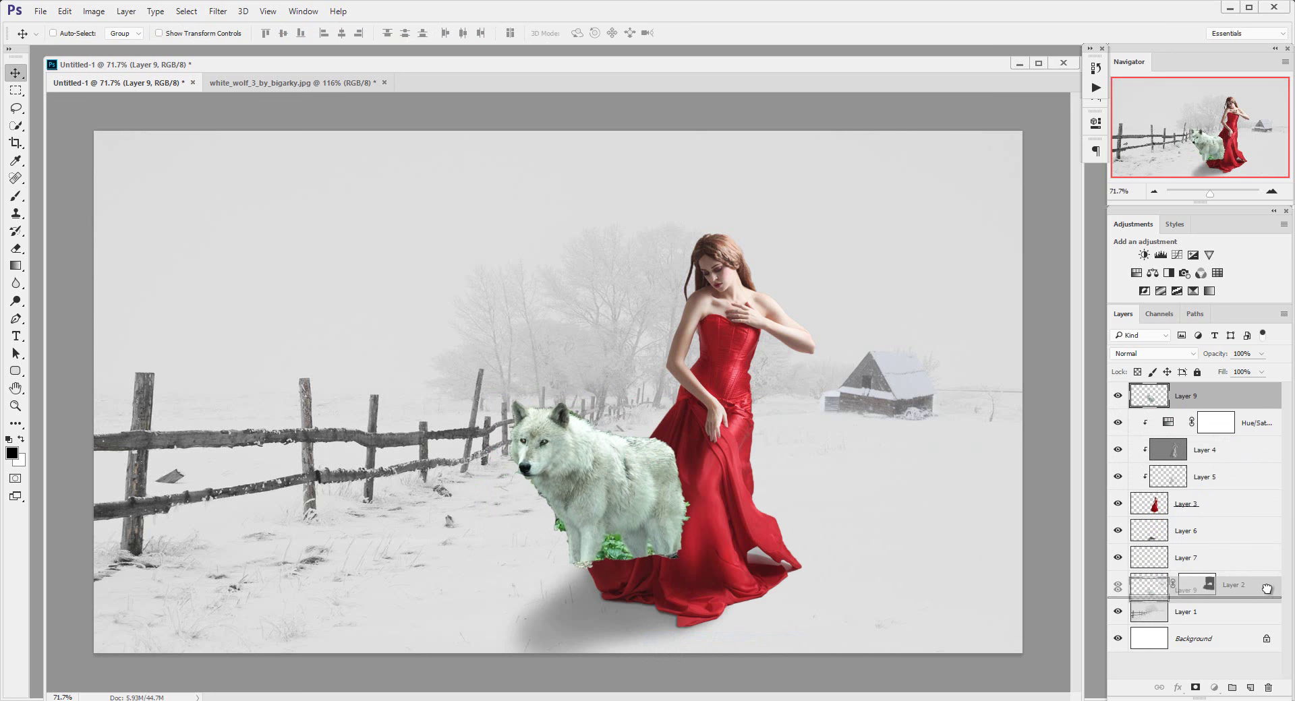
Move the wolf layer below Layer 2 so it sits behind the red dress
left_click_drag(1267, 558, 1255, 597)
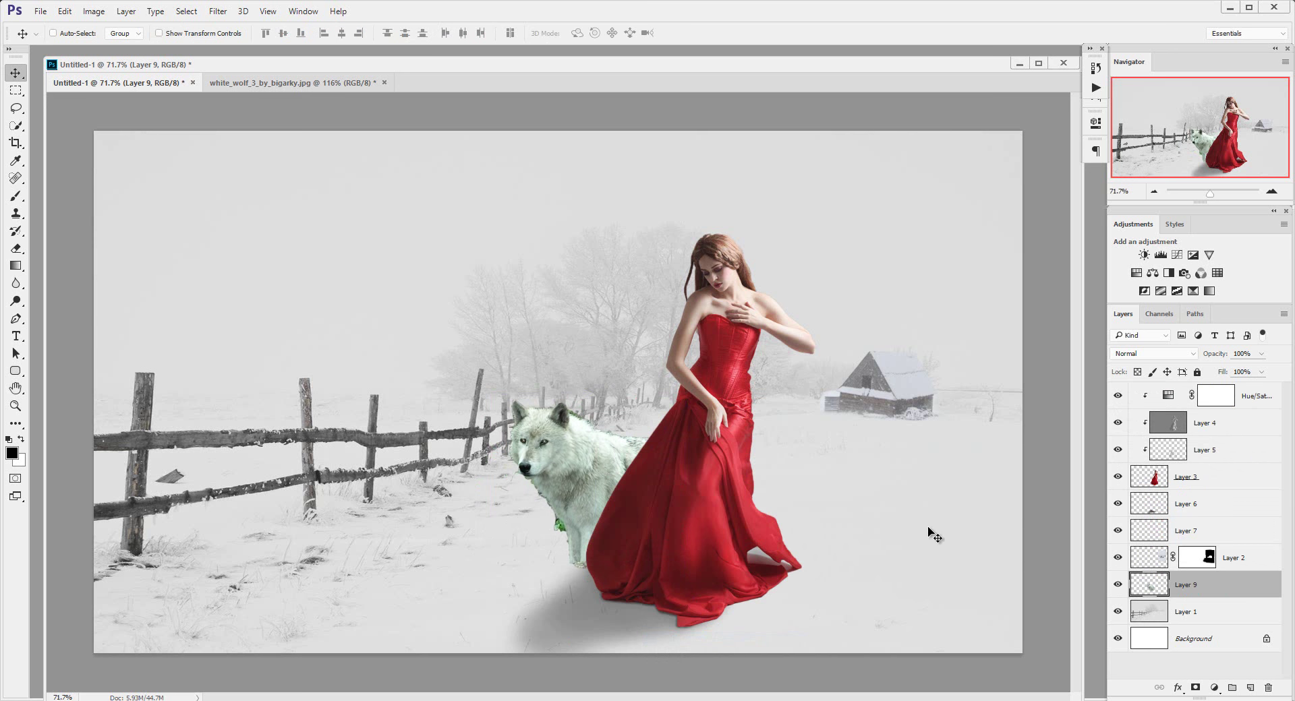
left_click(1116, 584)
left_click_drag(605, 499, 618, 506)
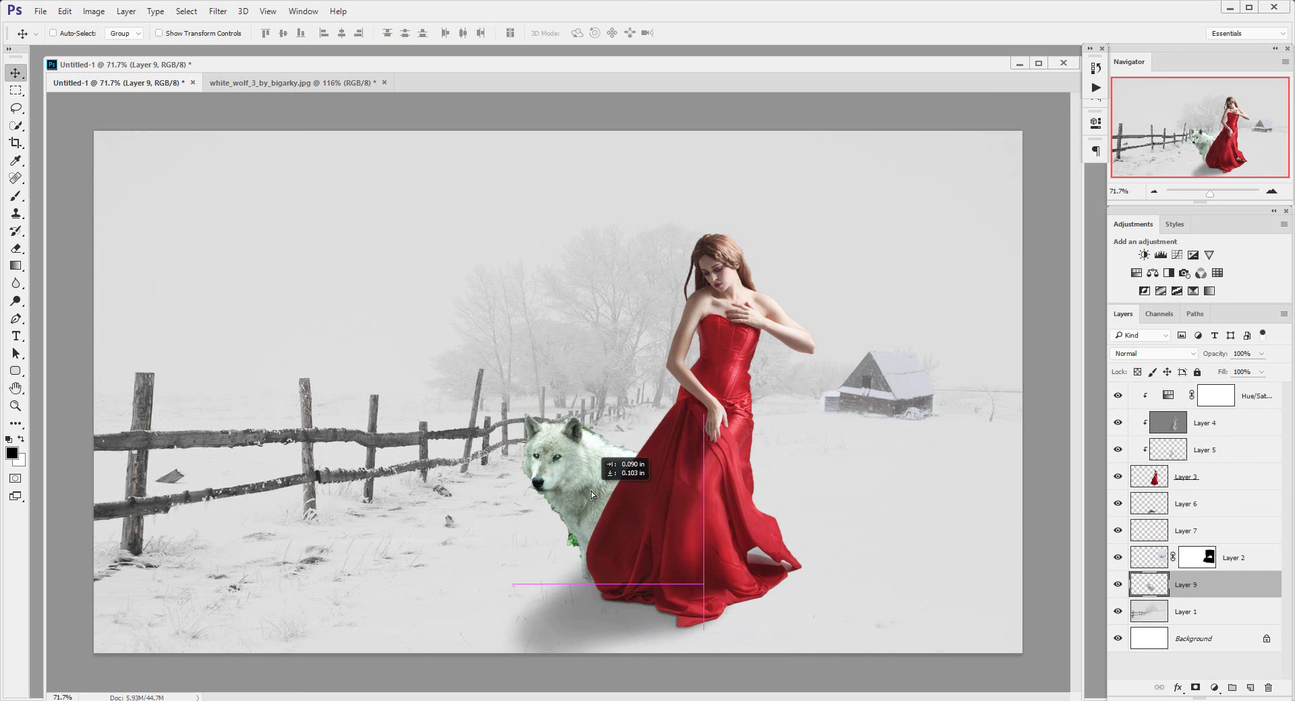
Rotate and scale the wolf to about 85.76%, then apply the transform
key("ctrl+t")
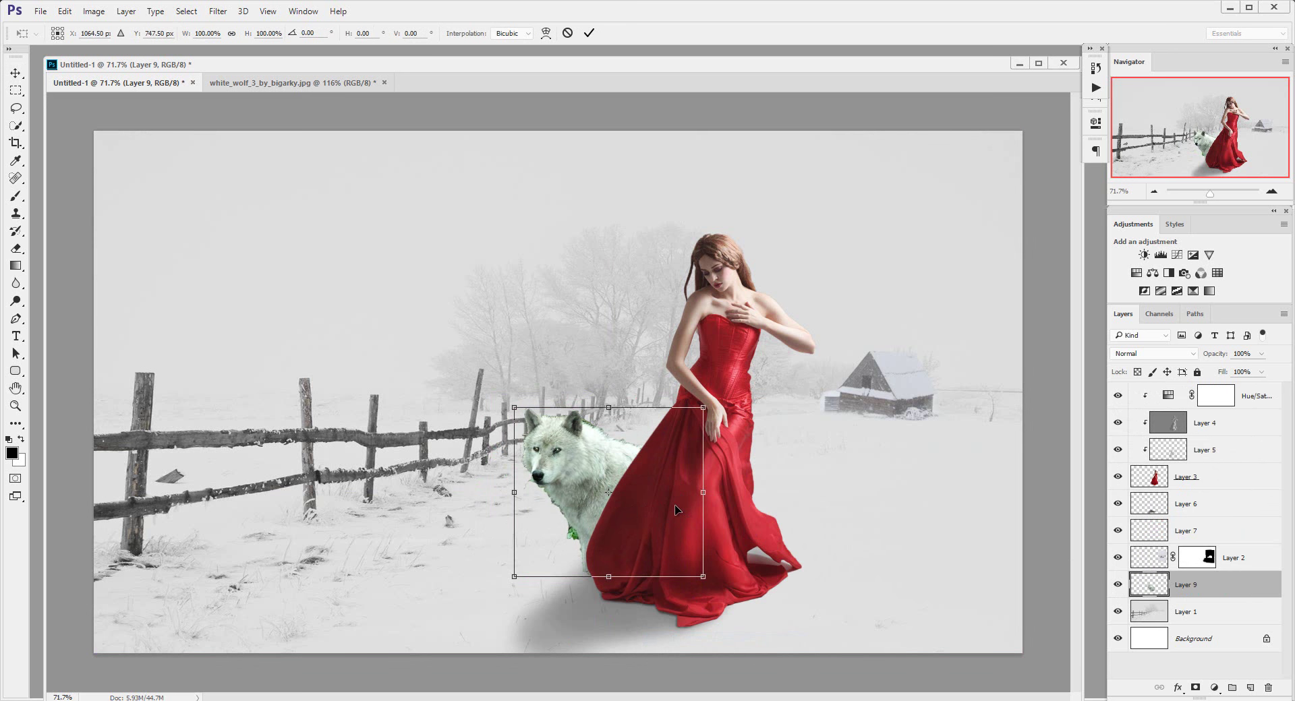
left_click_drag(756, 426, 785, 404)
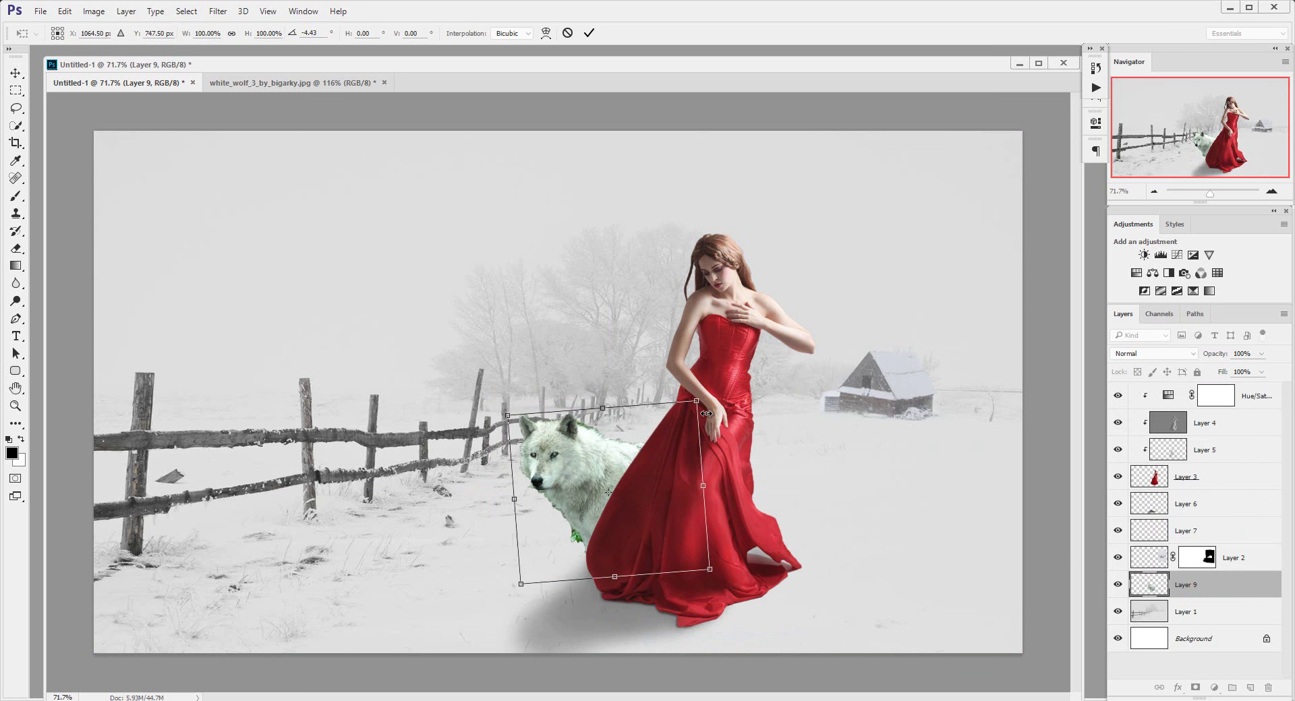
left_click_drag(698, 400, 672, 427)
mouse_move(611, 495)
left_mouse_down()
mouse_move(592, 465)
mouse_move(659, 499)
left_mouse_up()
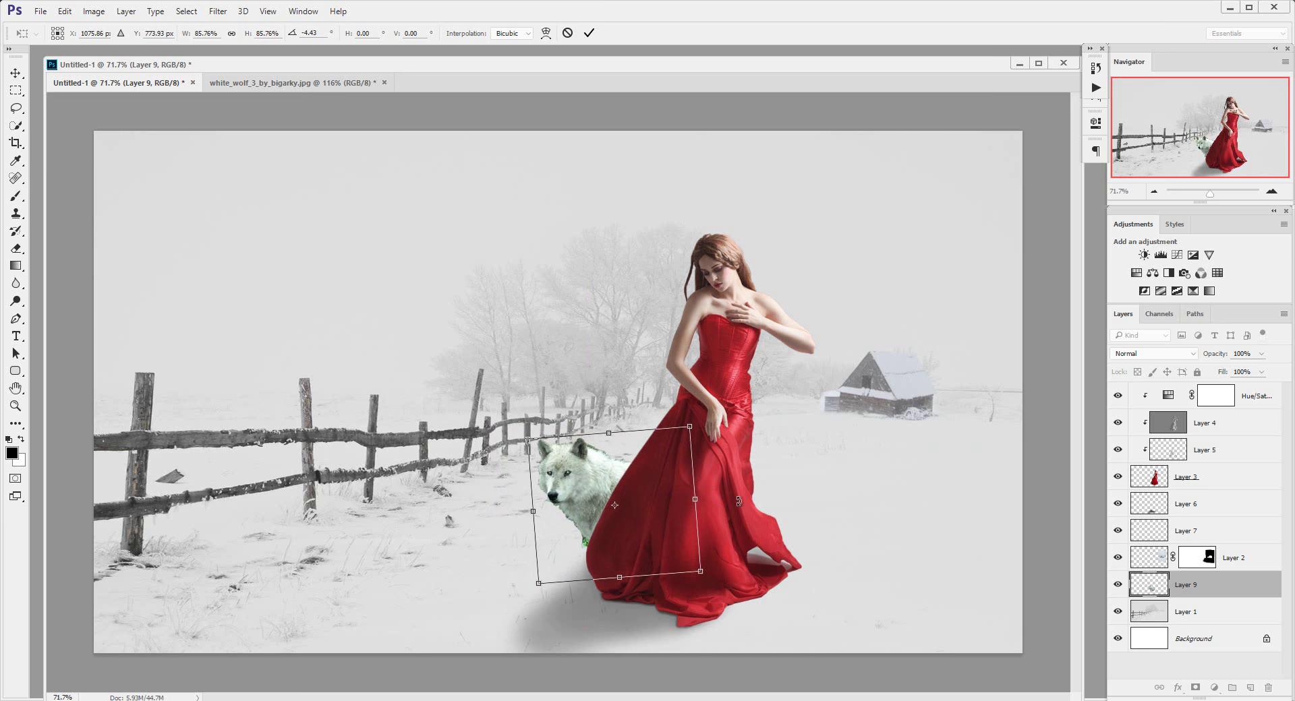
left_click_drag(740, 505, 739, 517)
left_click_drag(649, 476, 652, 482)
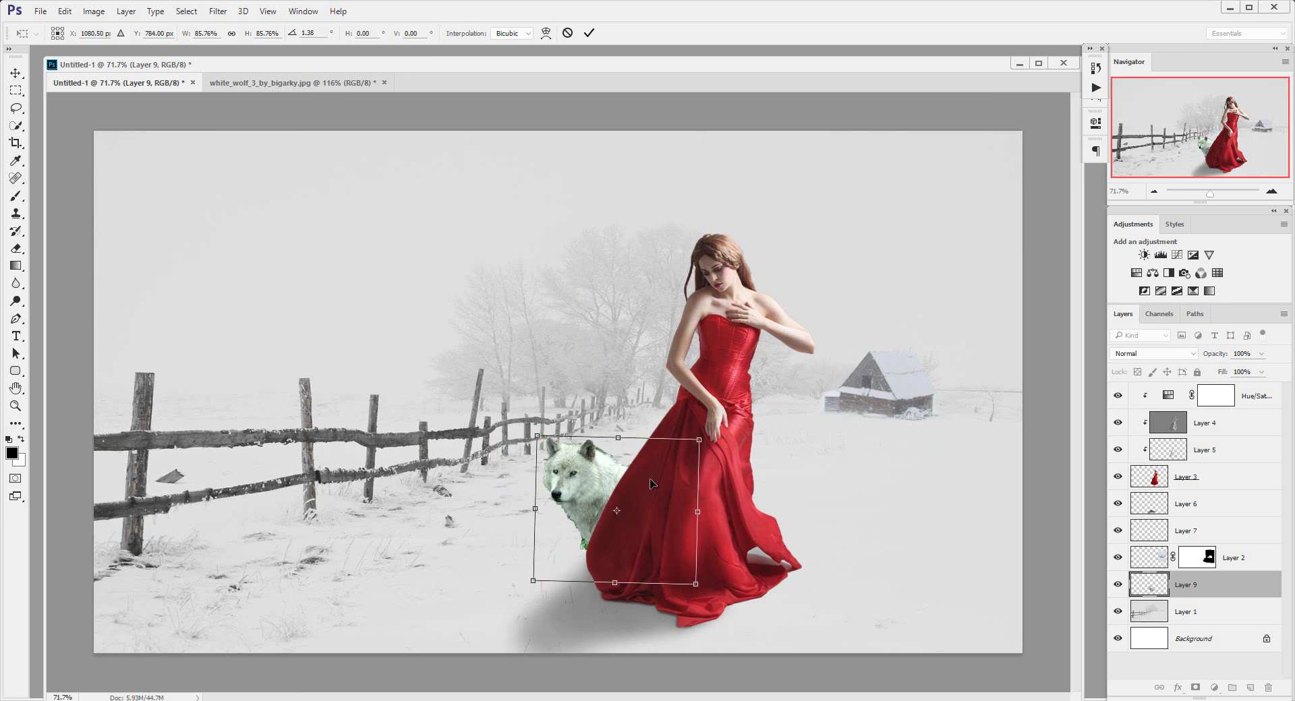
key("Return")
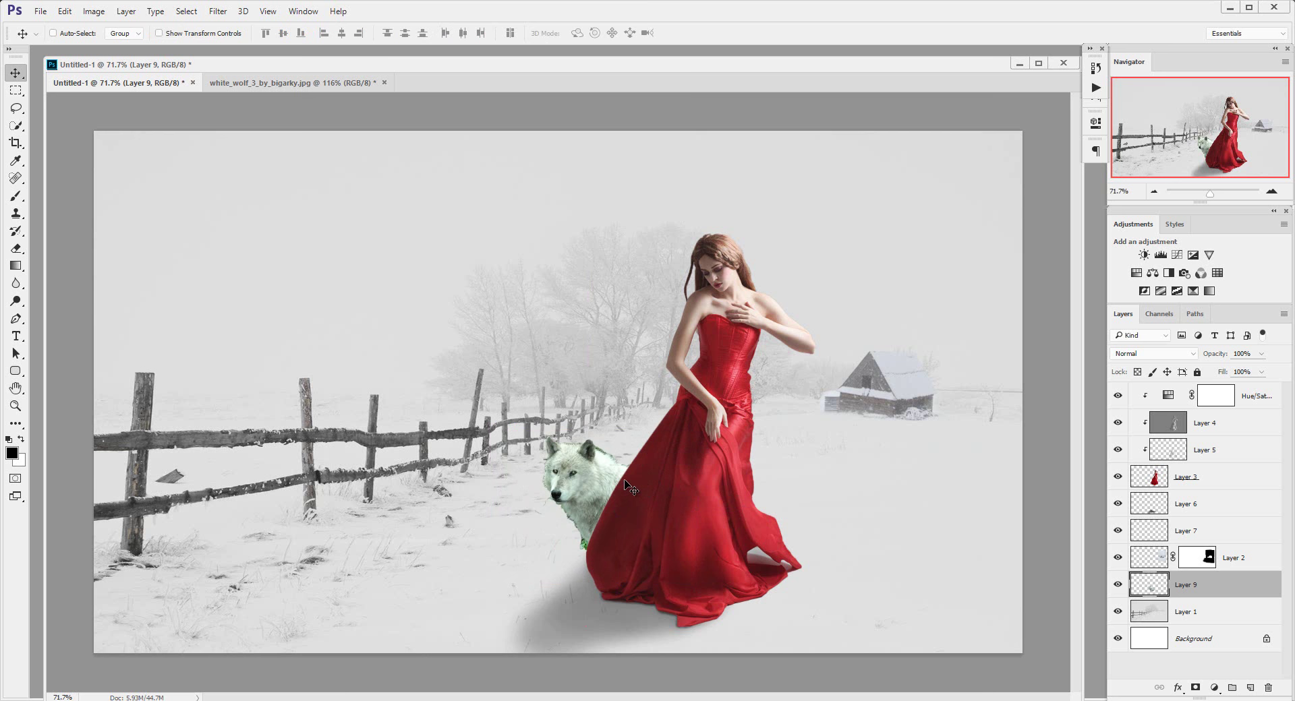
Nudge the wolf into place behind the dress and zoom in on its head
left_click_drag(625, 483, 621, 482)
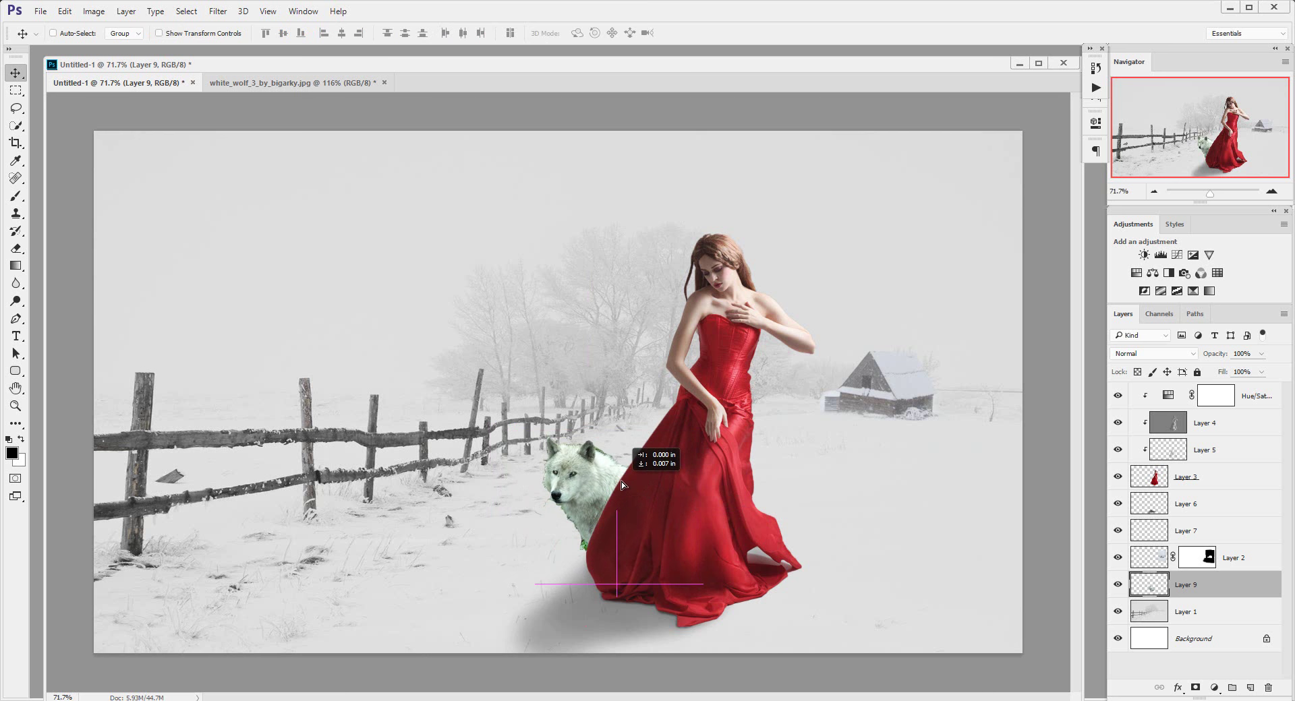
key("z")
left_click_drag(586, 472, 659, 465)
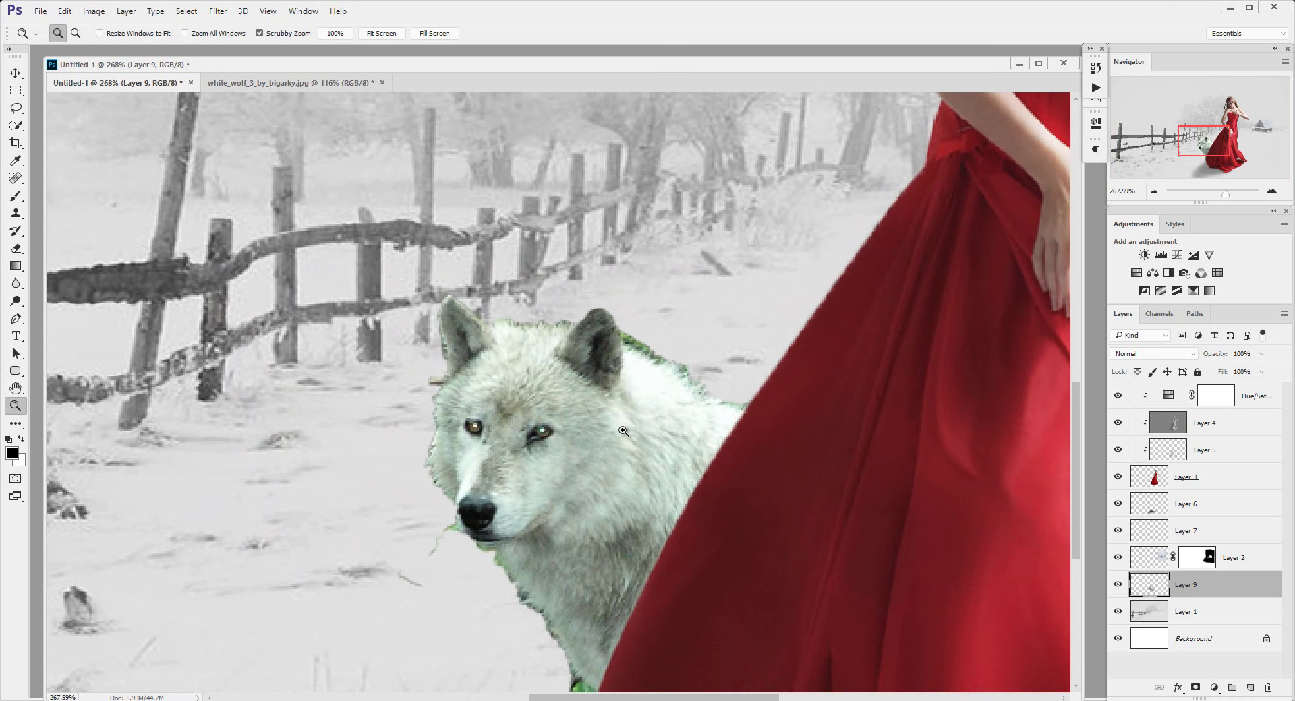
Lasso the snow and edge along the wolf's back, then deselect
key("e")
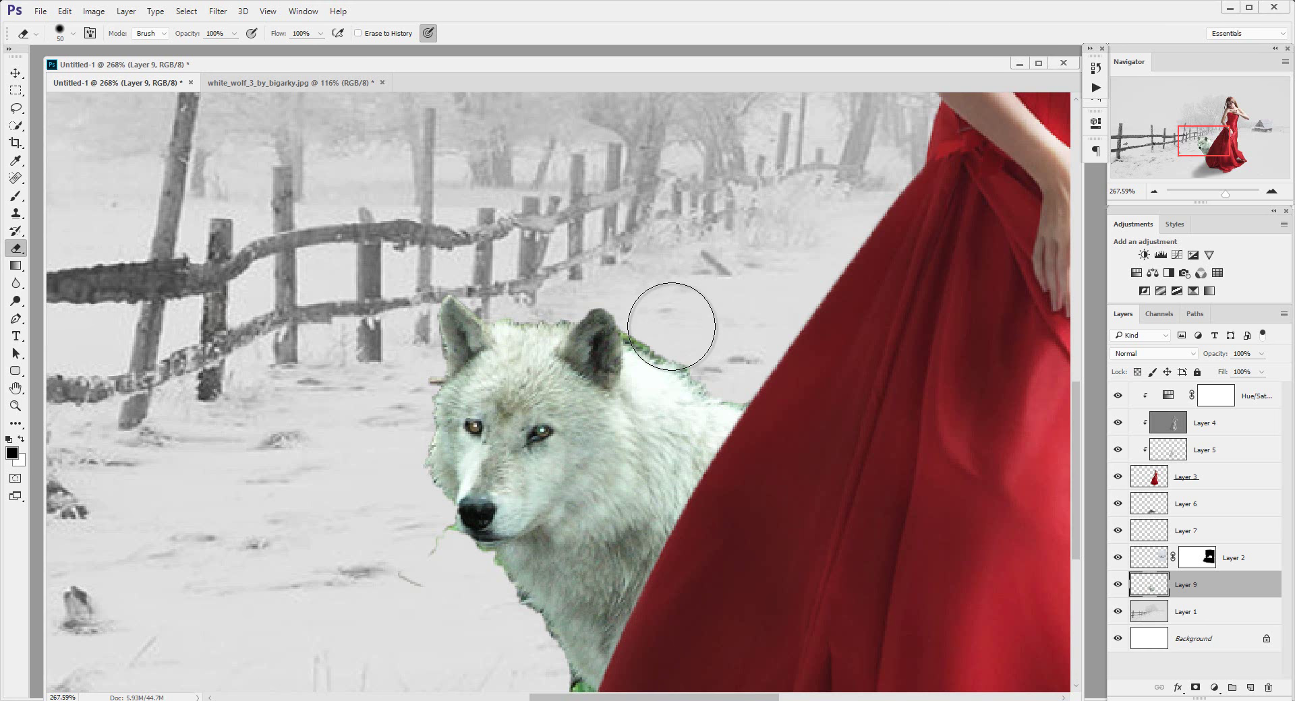
key("l")
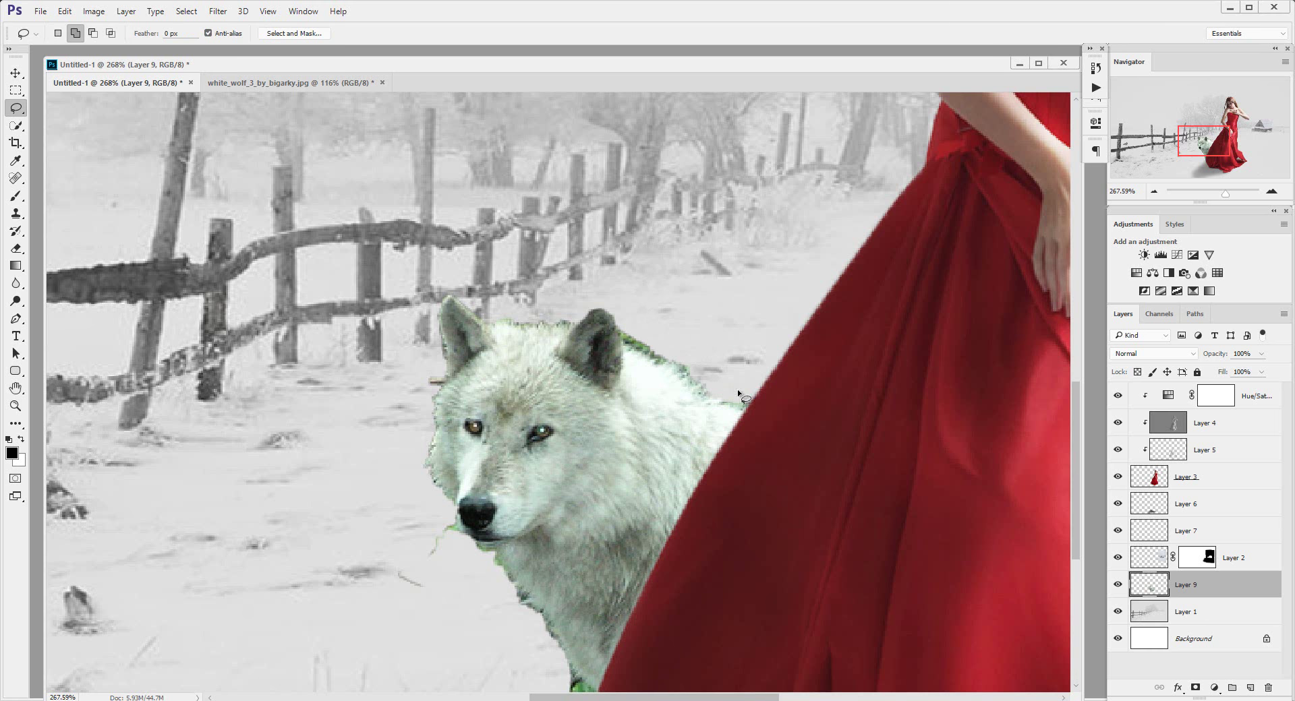
left_click_drag(746, 394, 728, 403)
left_click_drag(622, 342, 767, 386)
key("m")
left_click(635, 354)
key("l")
left_click_drag(622, 342, 730, 400)
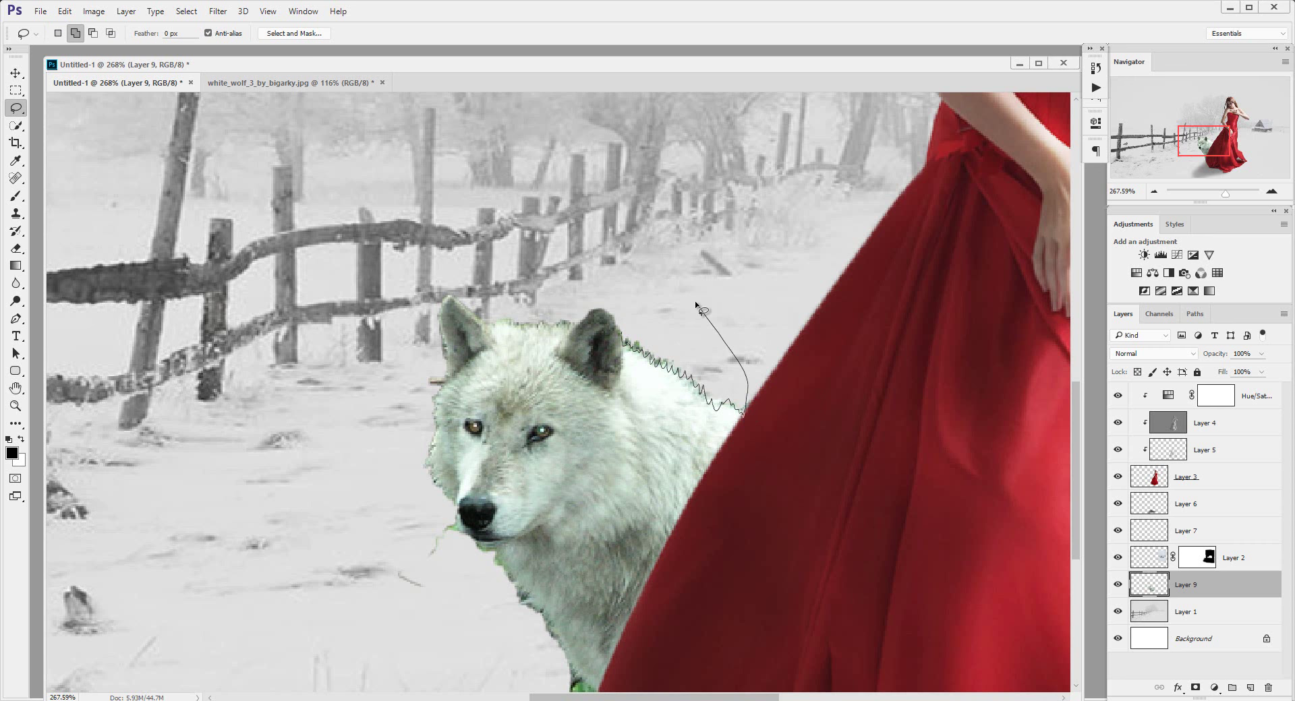
left_click_drag(742, 415, 675, 323)
key("ctrl+d")
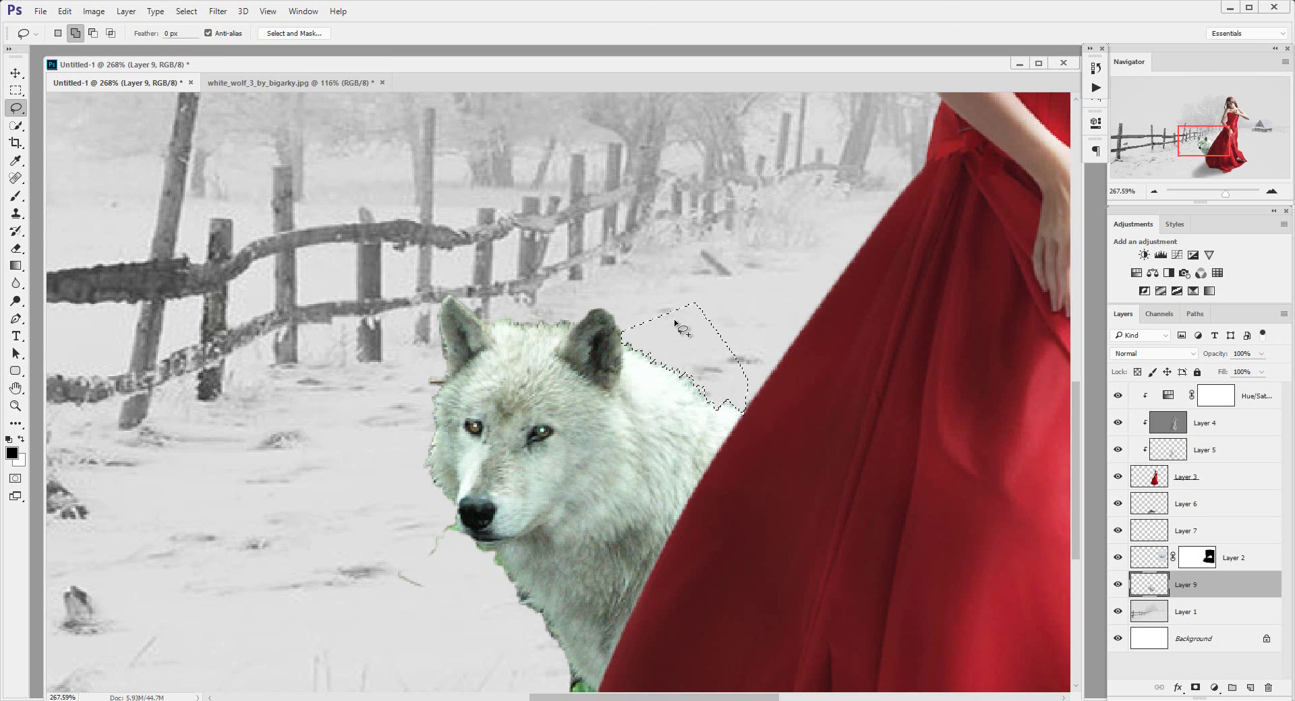
Delete the stray fringe above the wolf's head
key("m")
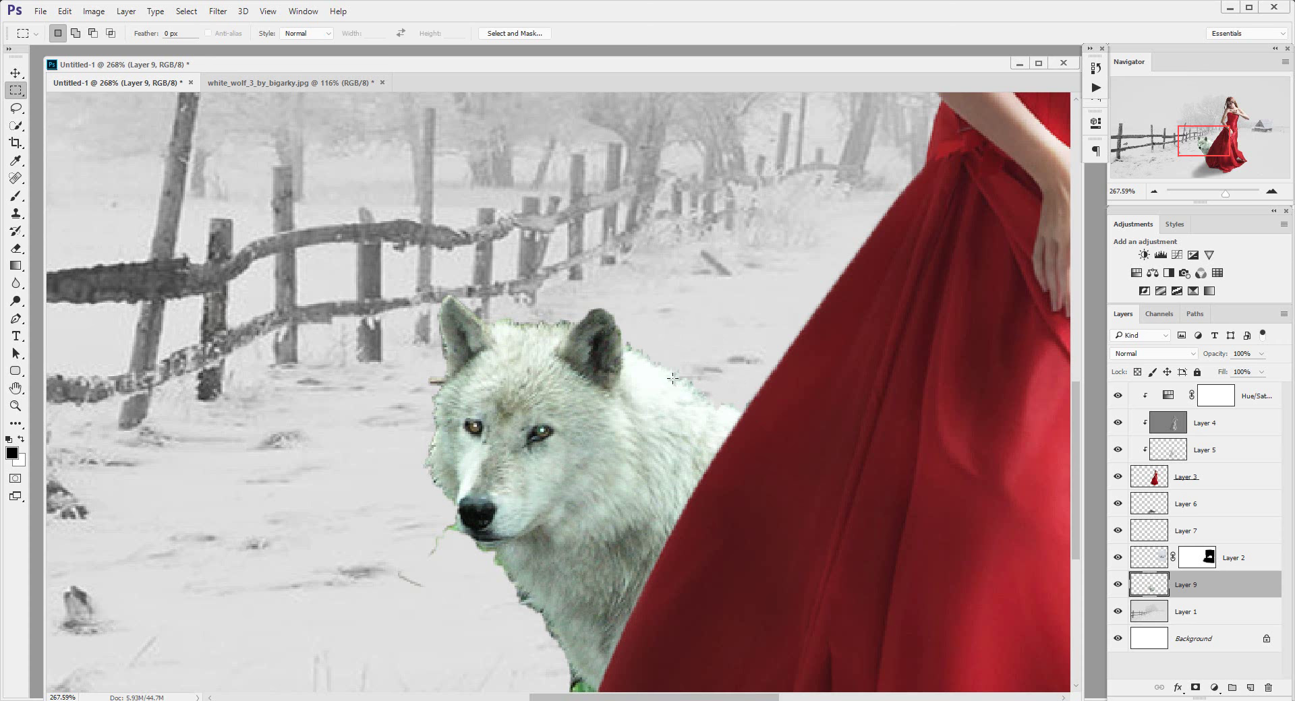
key("l")
left_click_drag(484, 321, 569, 327)
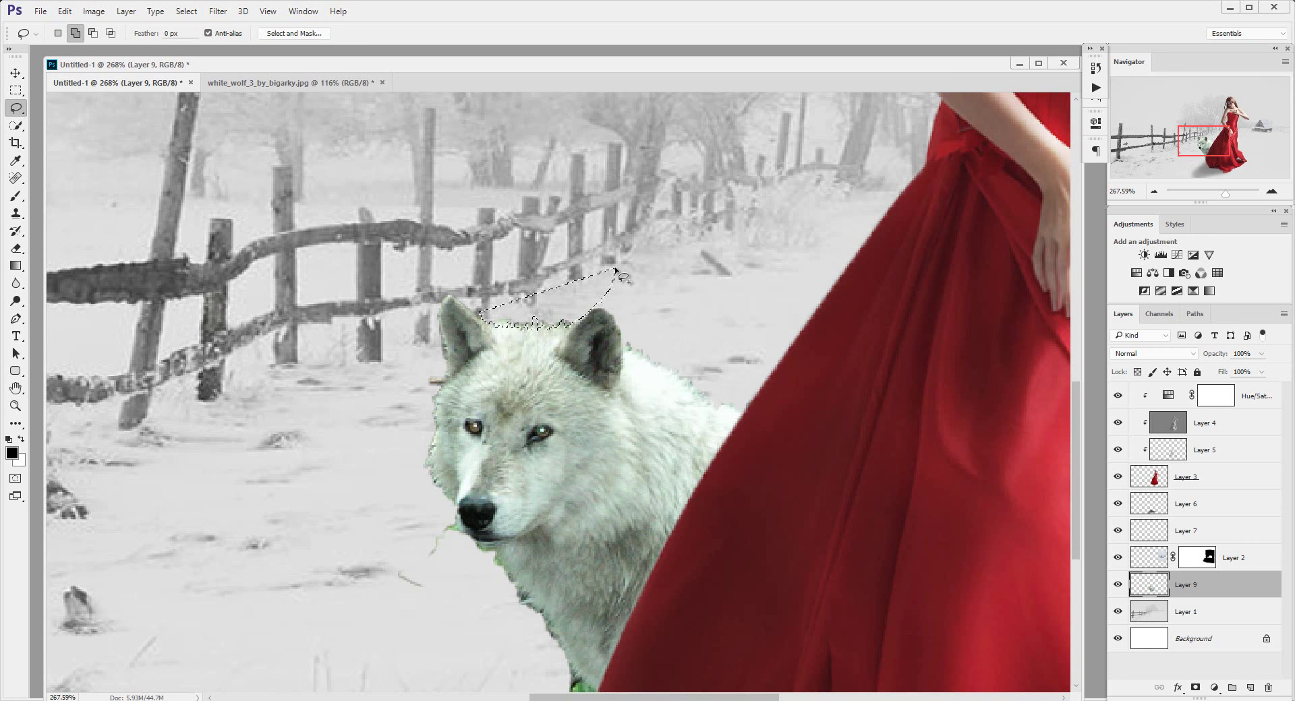
left_click_drag(589, 315, 482, 312)
key("m")
key("ctrl+d")
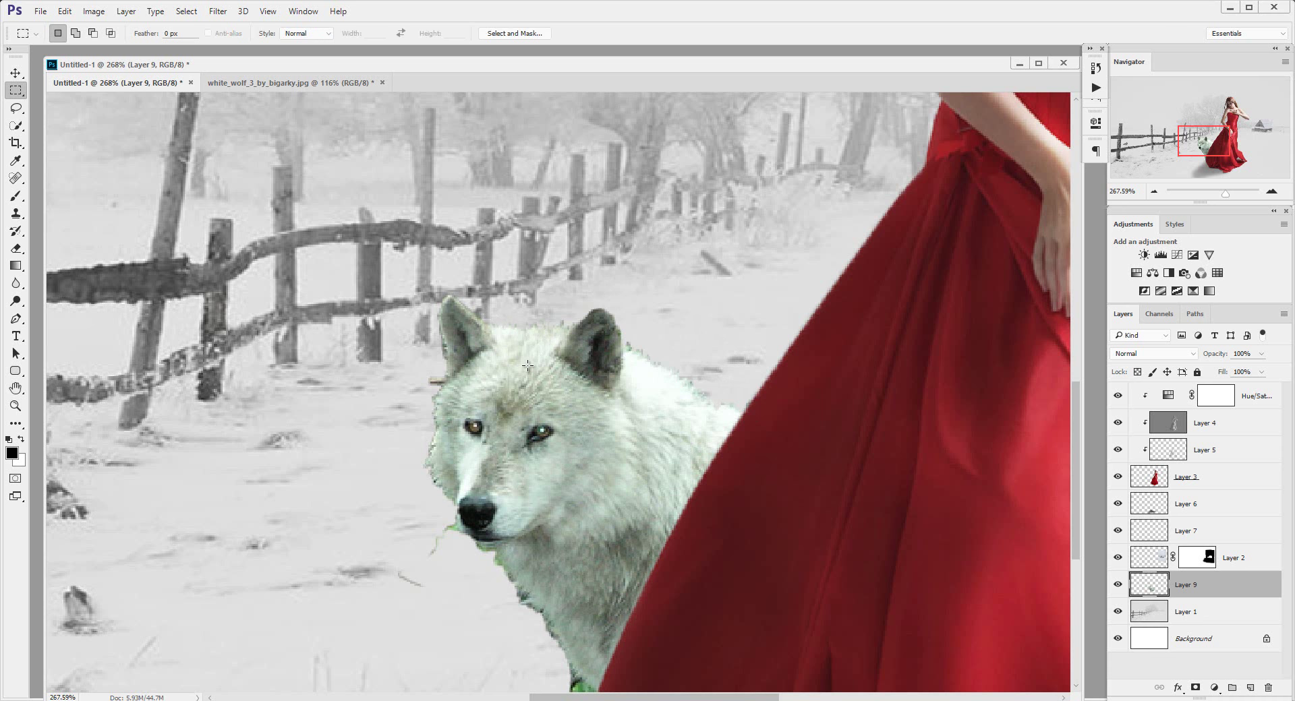
Remove the stray leaves beside the wolf's neck
left_click_drag(577, 445, 630, 369)
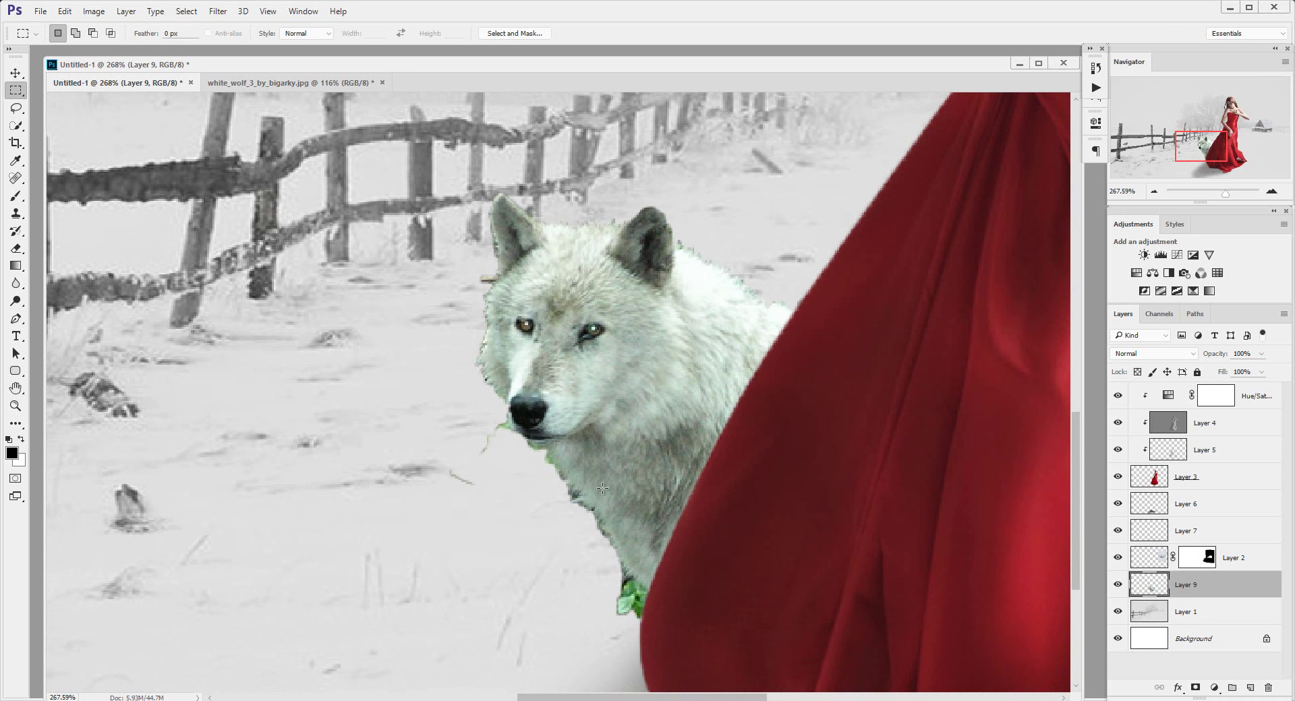
key("l")
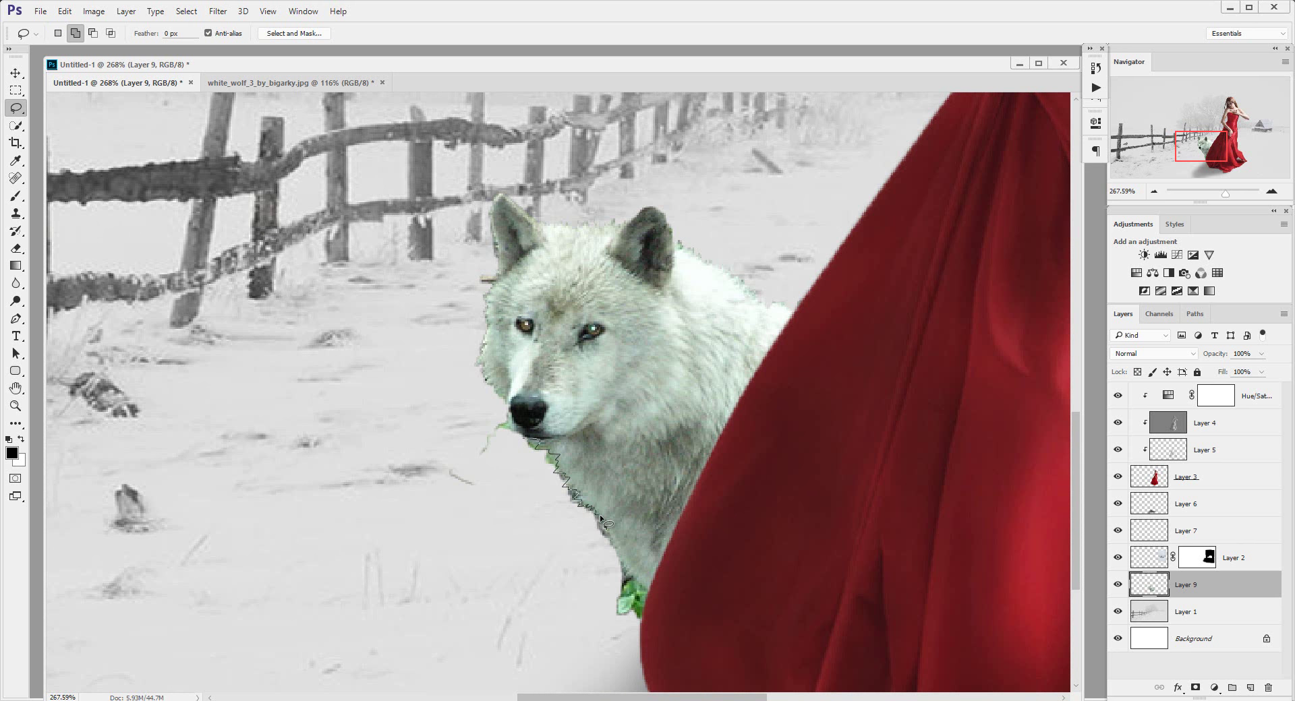
mouse_move(600, 518)
left_mouse_down()
mouse_move(659, 630)
mouse_move(448, 505)
left_mouse_up()
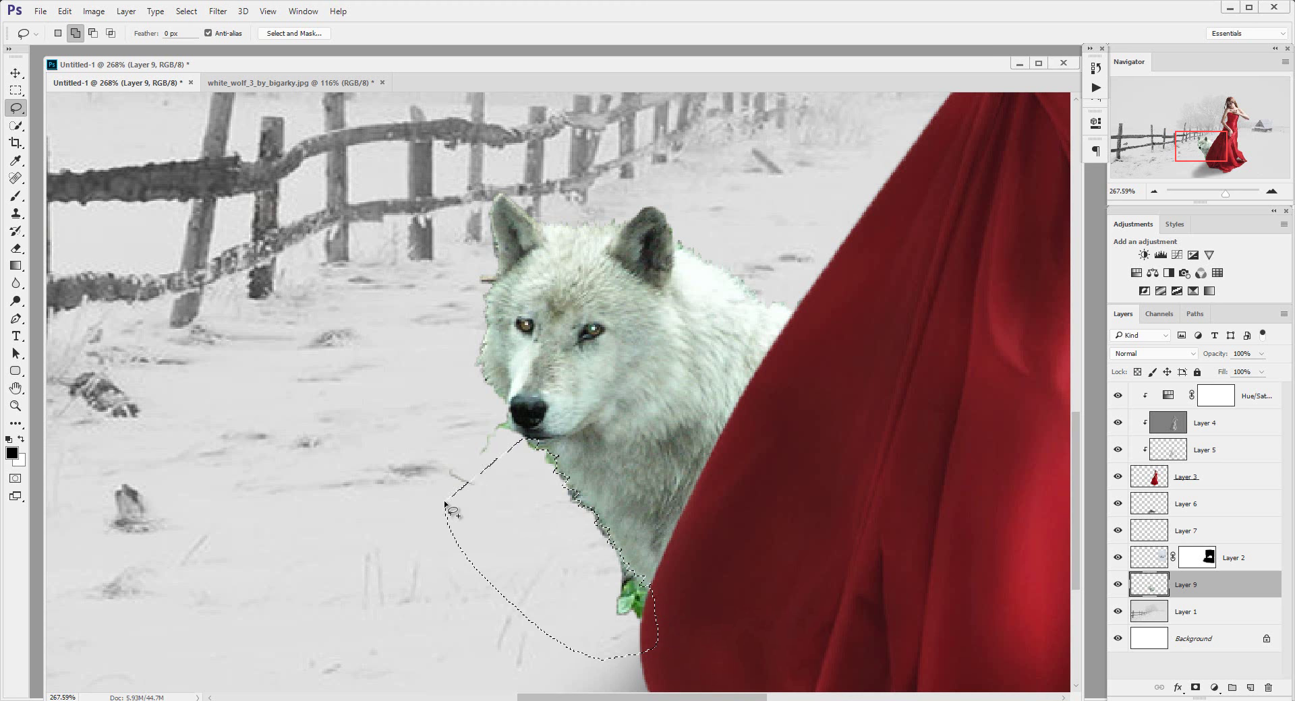
key("m")
key("ctrl+d")
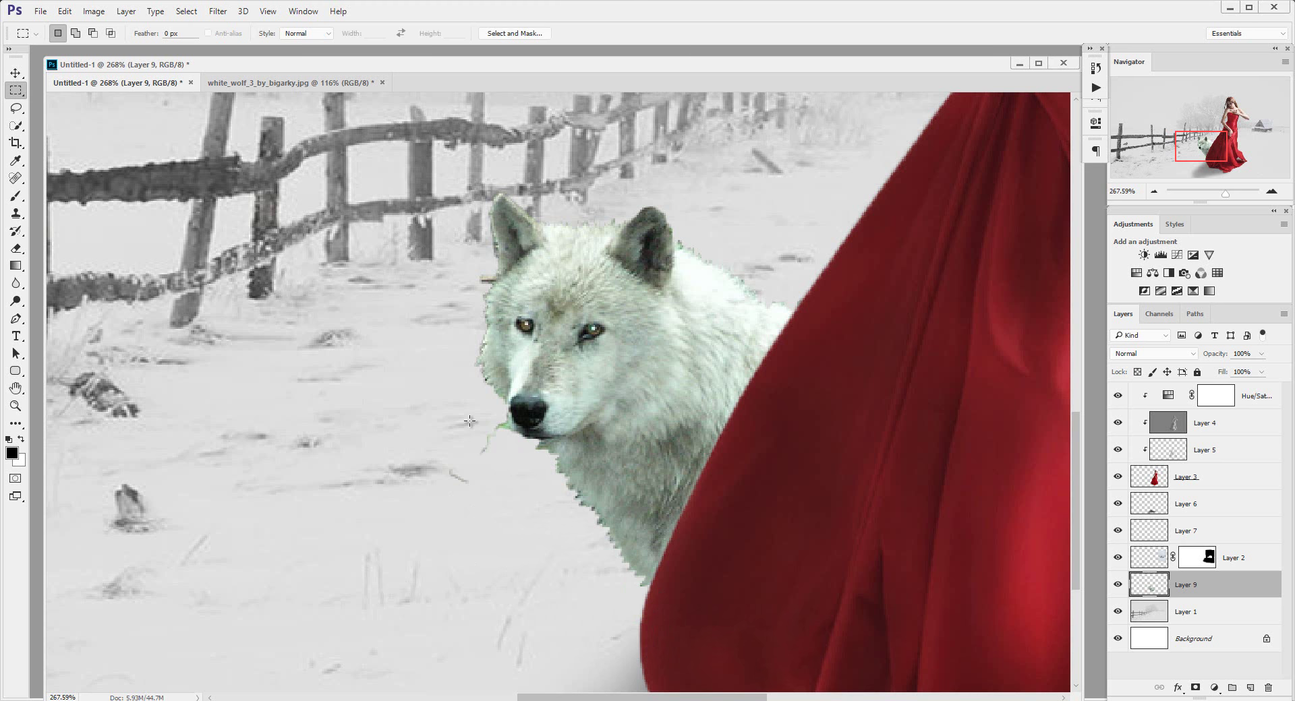
Trim the stray bits beside the wolf's muzzle
key("l")
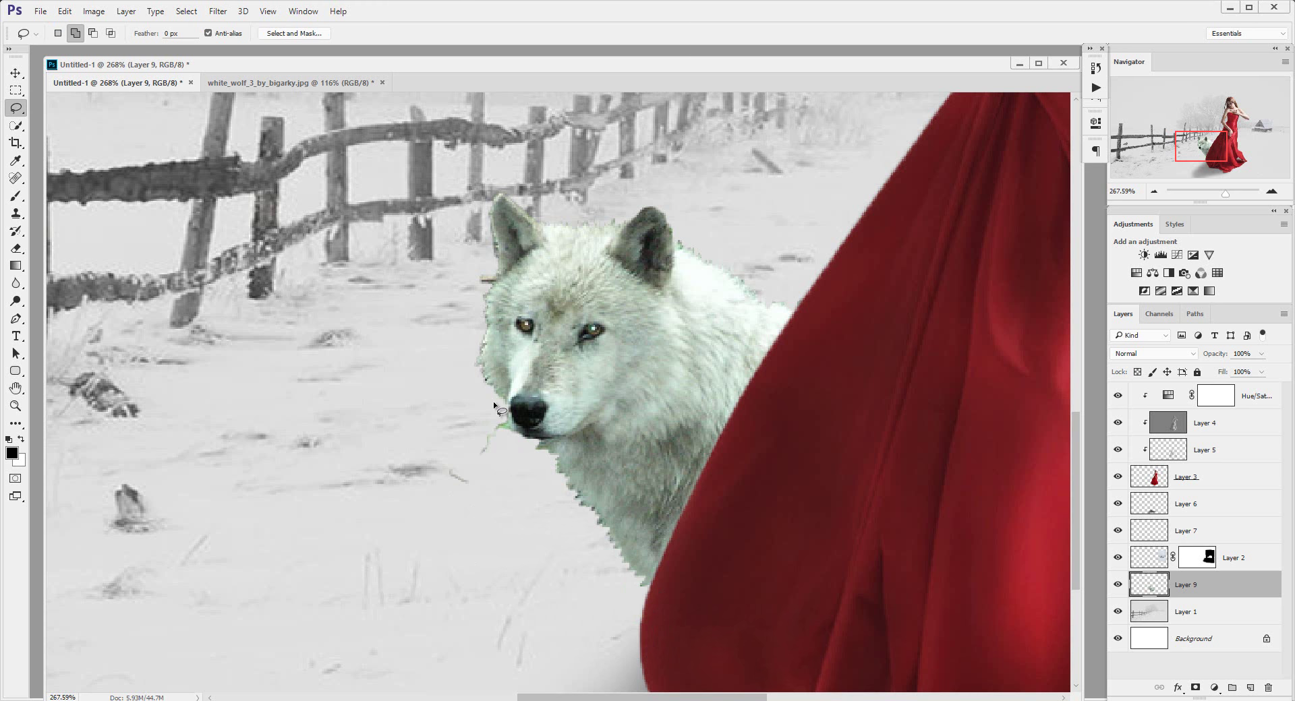
left_click_drag(494, 403, 510, 413)
mouse_move(510, 456)
left_mouse_down()
mouse_move(473, 432)
mouse_move(506, 470)
left_mouse_up()
key("m")
left_click(493, 483)
scroll(518, 480, "up", 2)
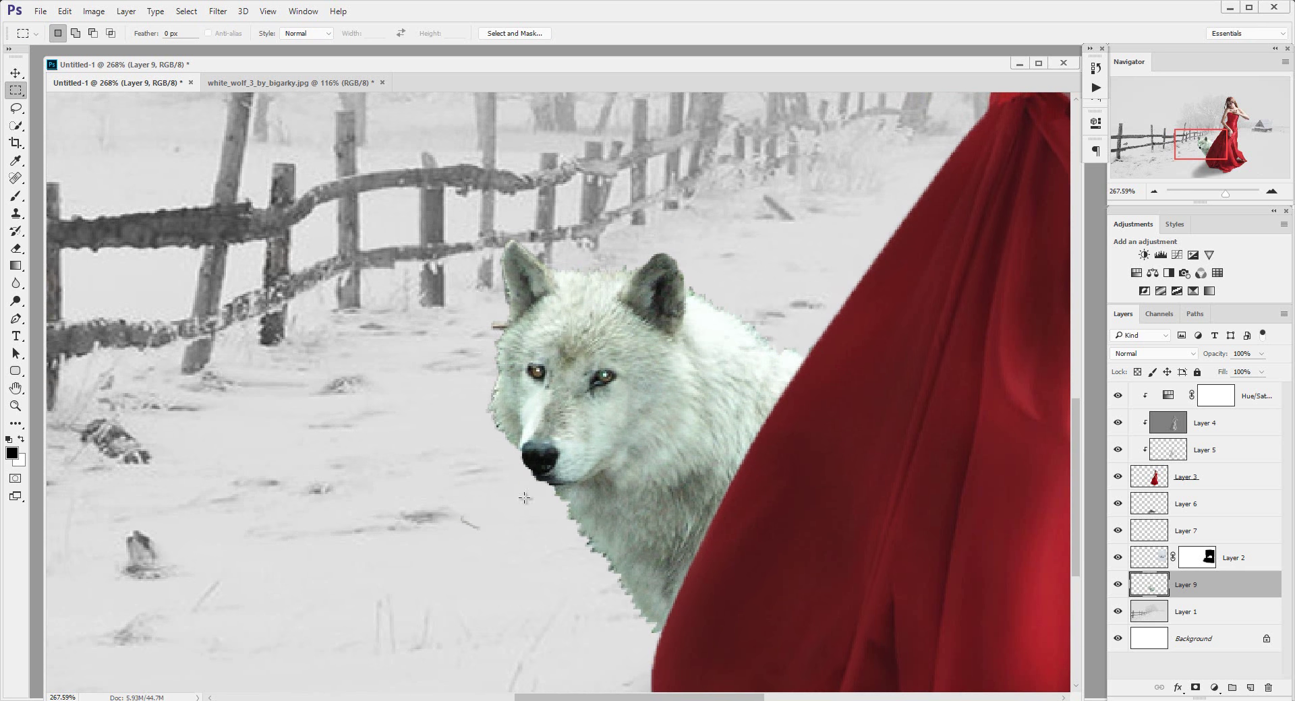
key("z")
right_click(572, 432)
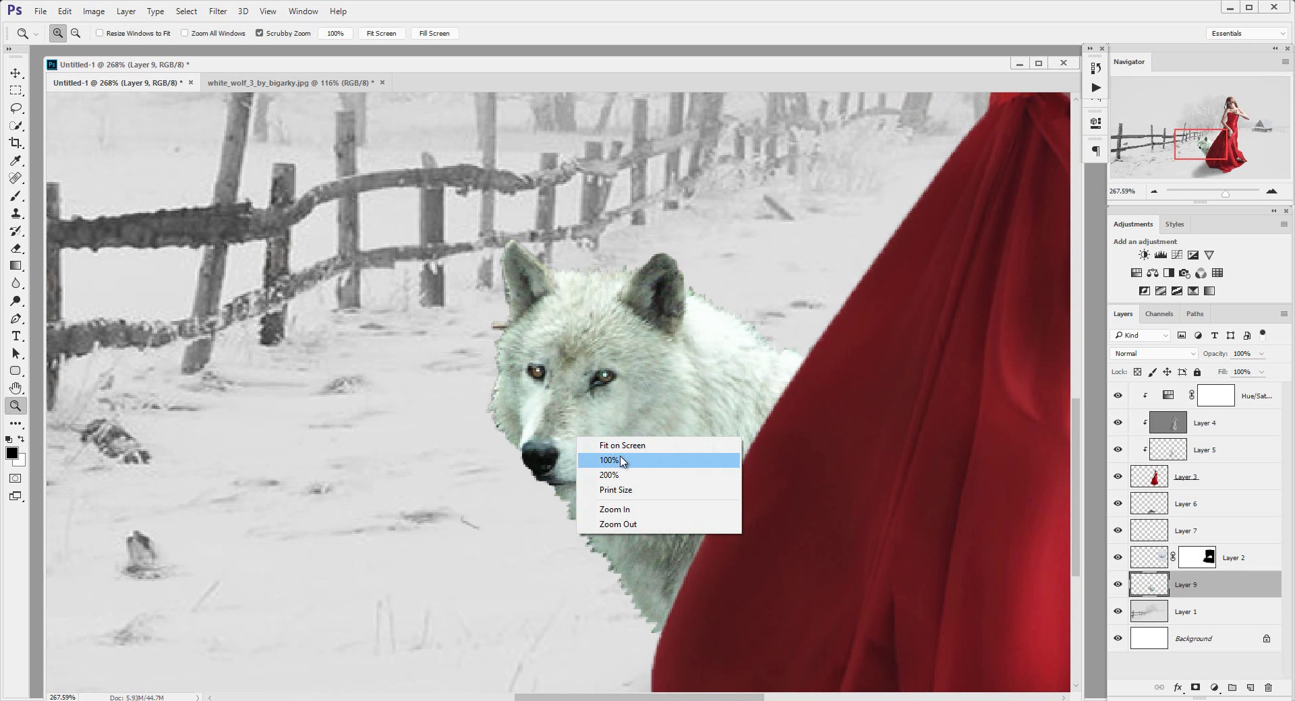
View the image at 100%, recentre the scene and check the wolf layer
left_click(621, 455)
left_click_drag(621, 453, 607, 458)
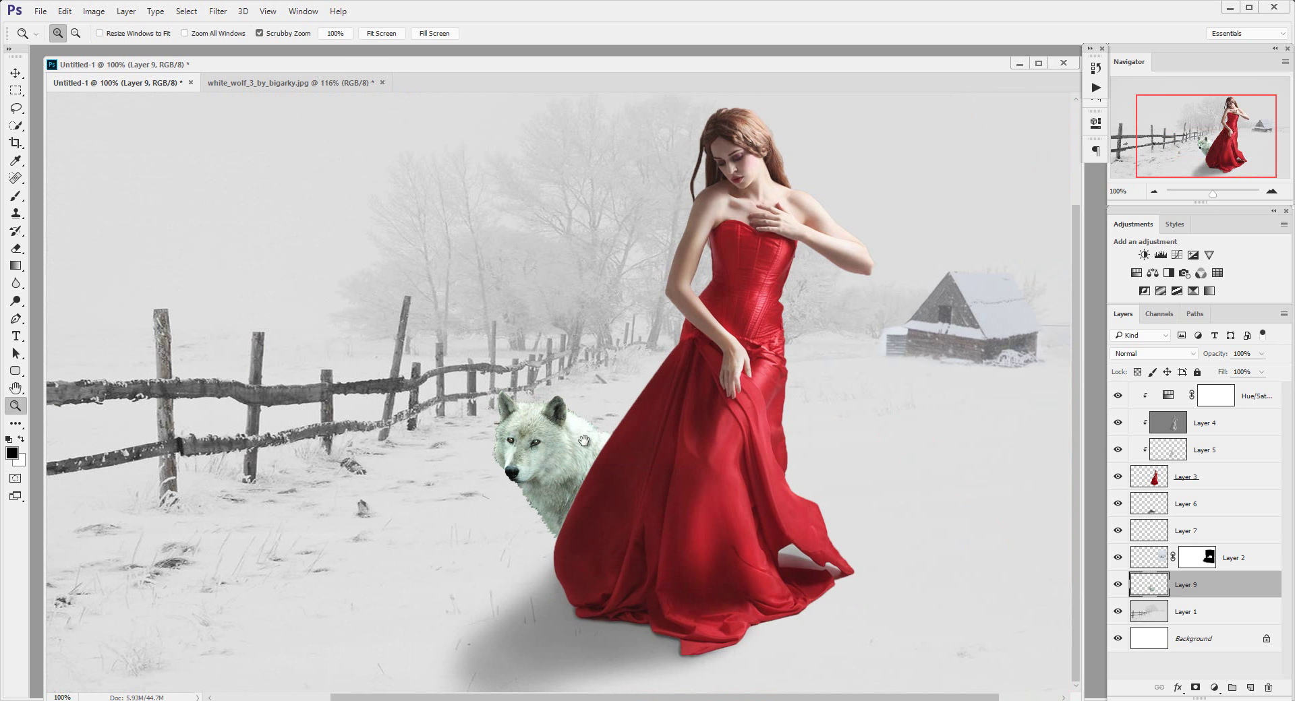
scroll(607, 458, "down", 1)
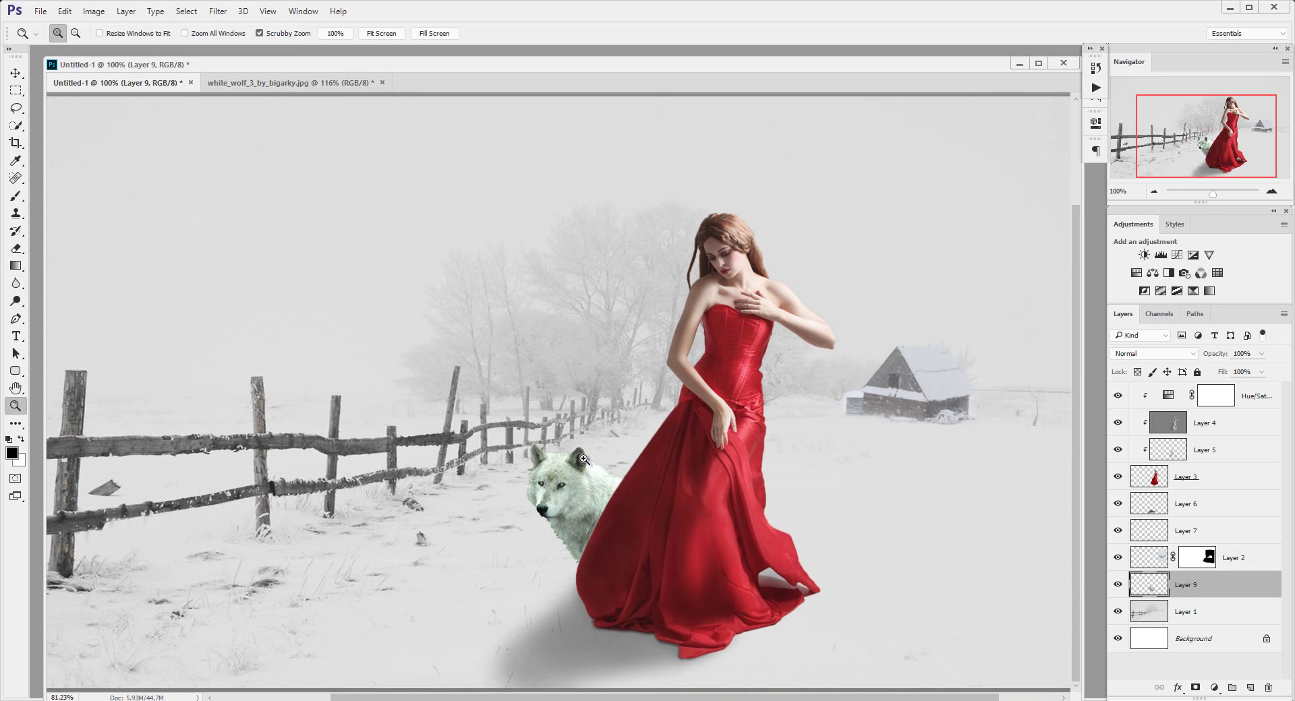
scroll(659, 507, "down", 1)
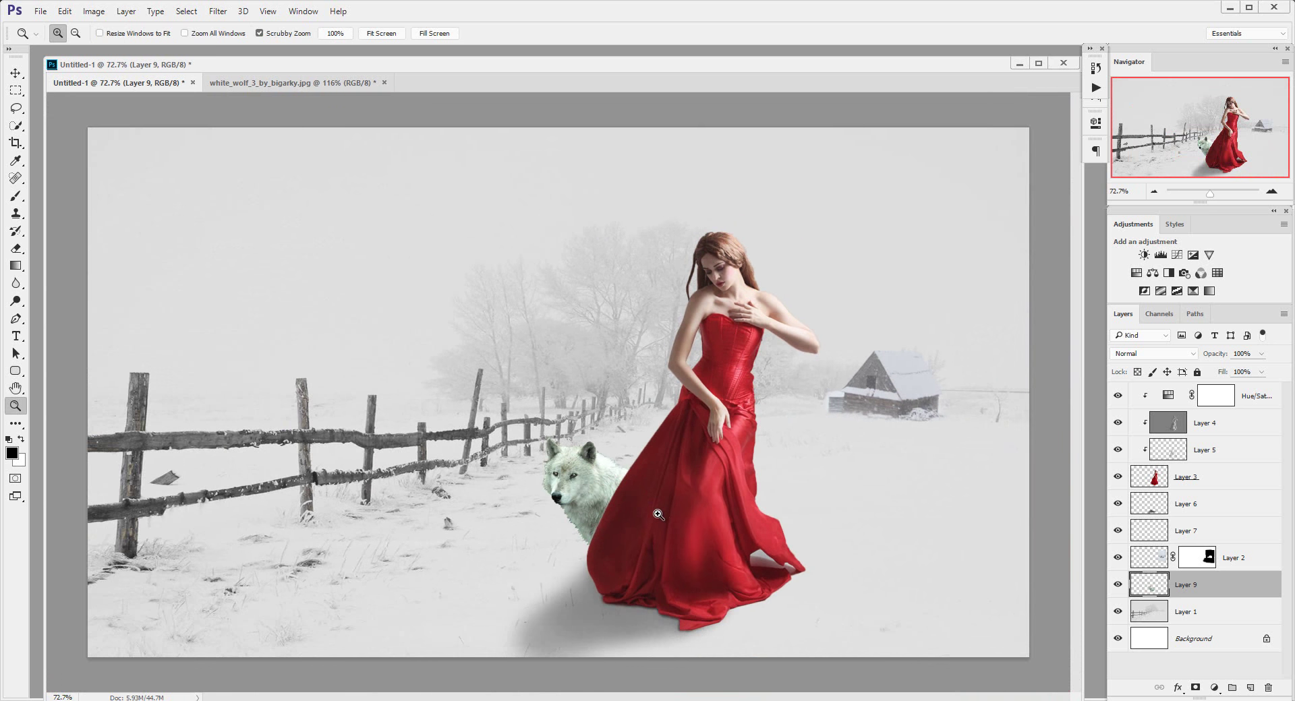
left_click(1117, 586)
Duplicate the wolf layer and set the copy's Lightness to -100 for a black silhouette
key("ctrl+j")
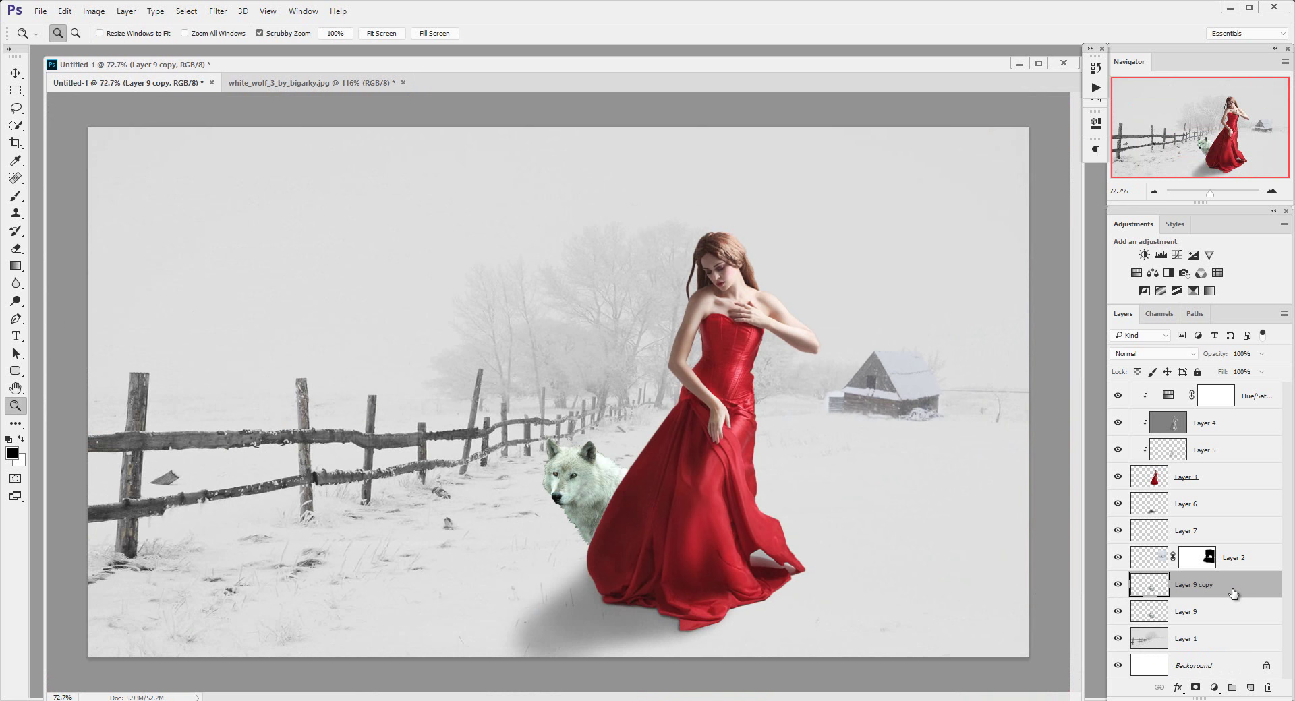
key("ctrl+u")
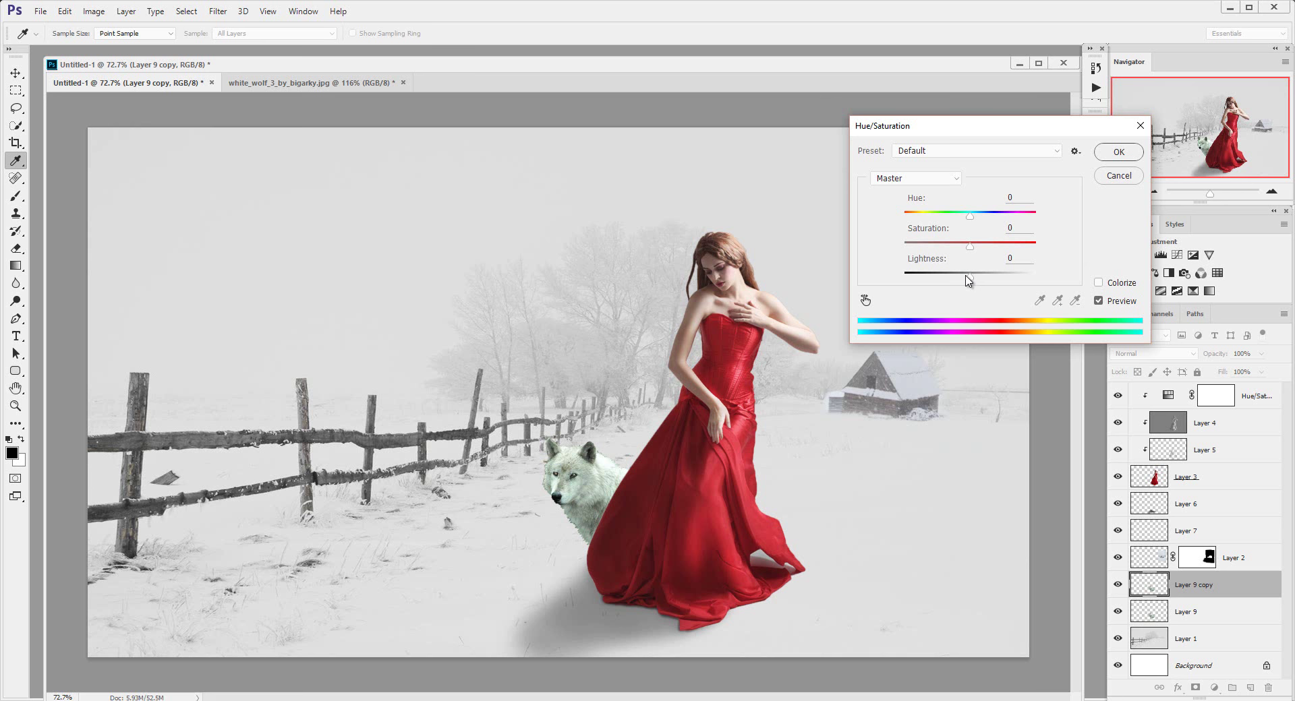
left_click_drag(967, 280, 901, 277)
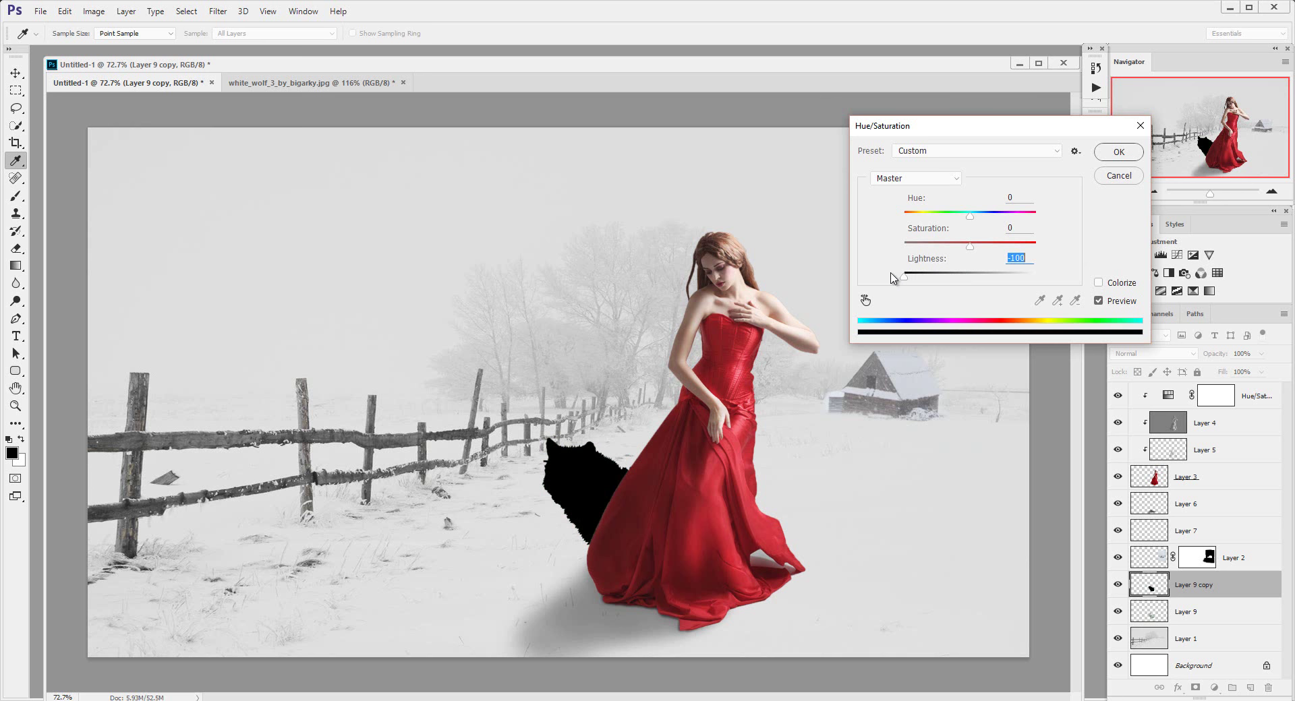
left_click(1118, 152)
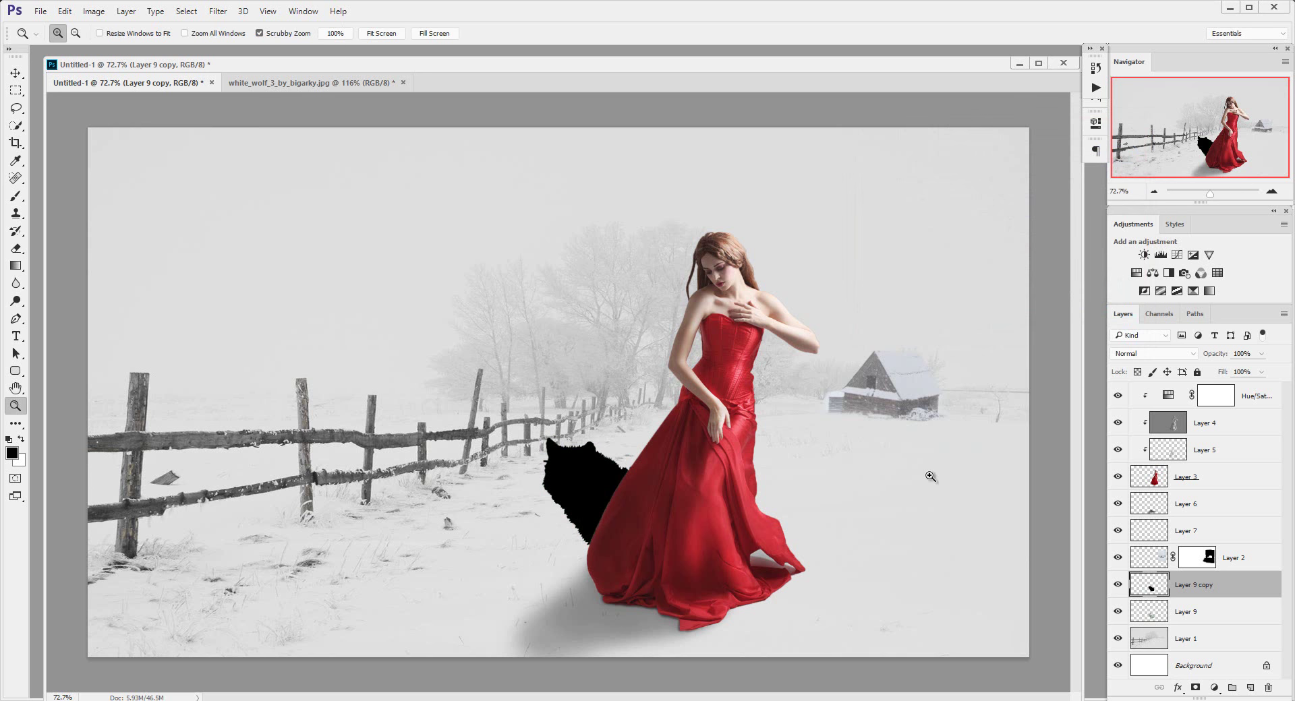
Flip the black wolf copy vertically and move it down below the wolf
key("ctrl+t")
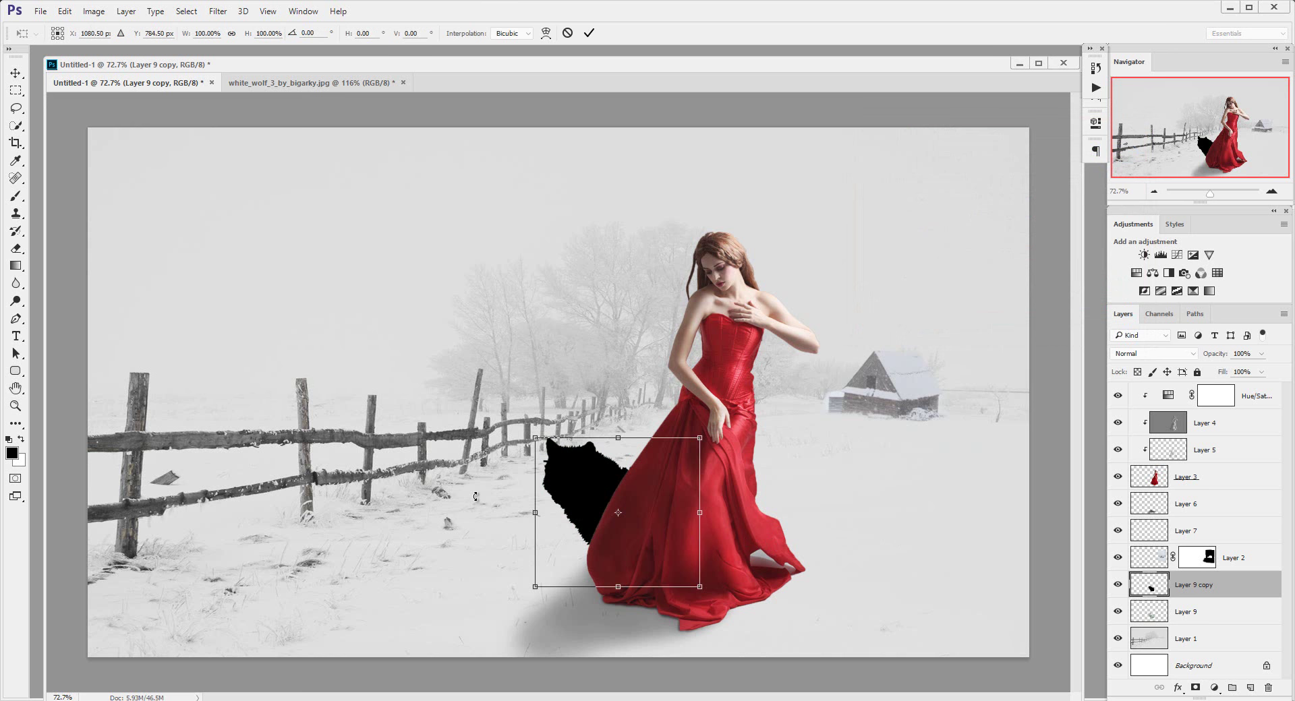
right_click(576, 479)
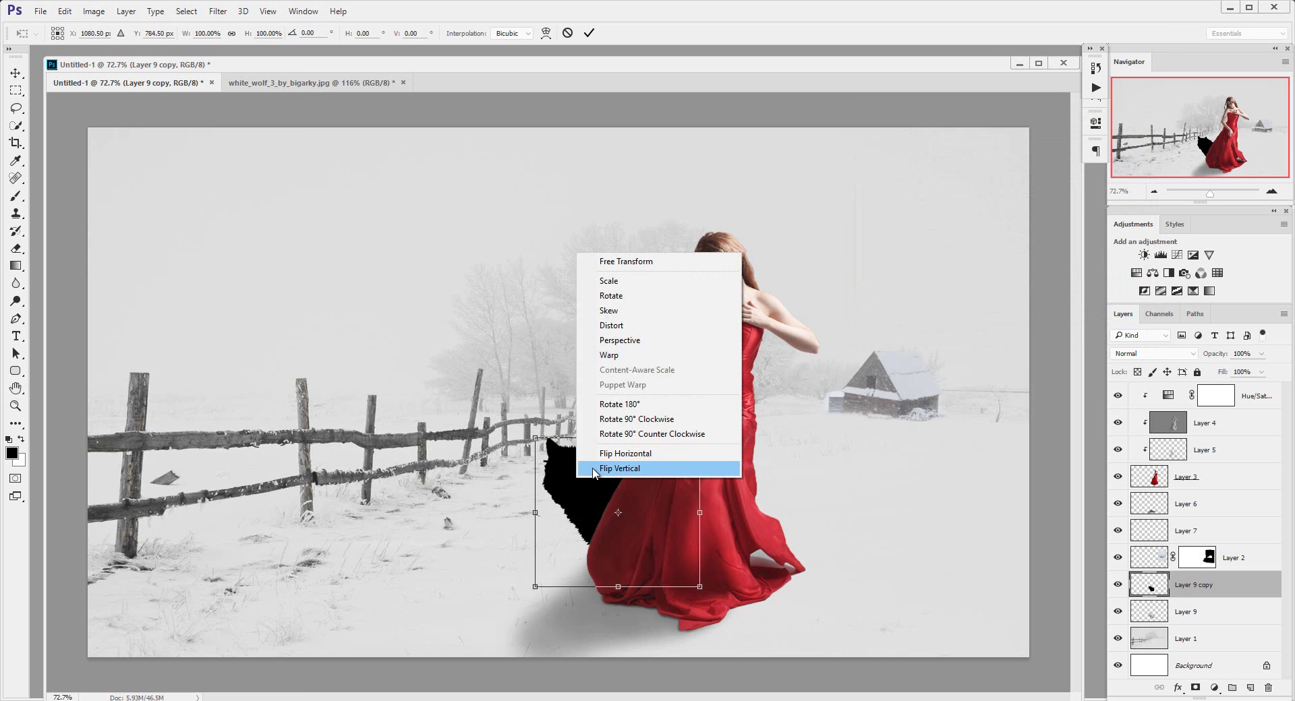
left_click(594, 471)
key("Return")
key("z")
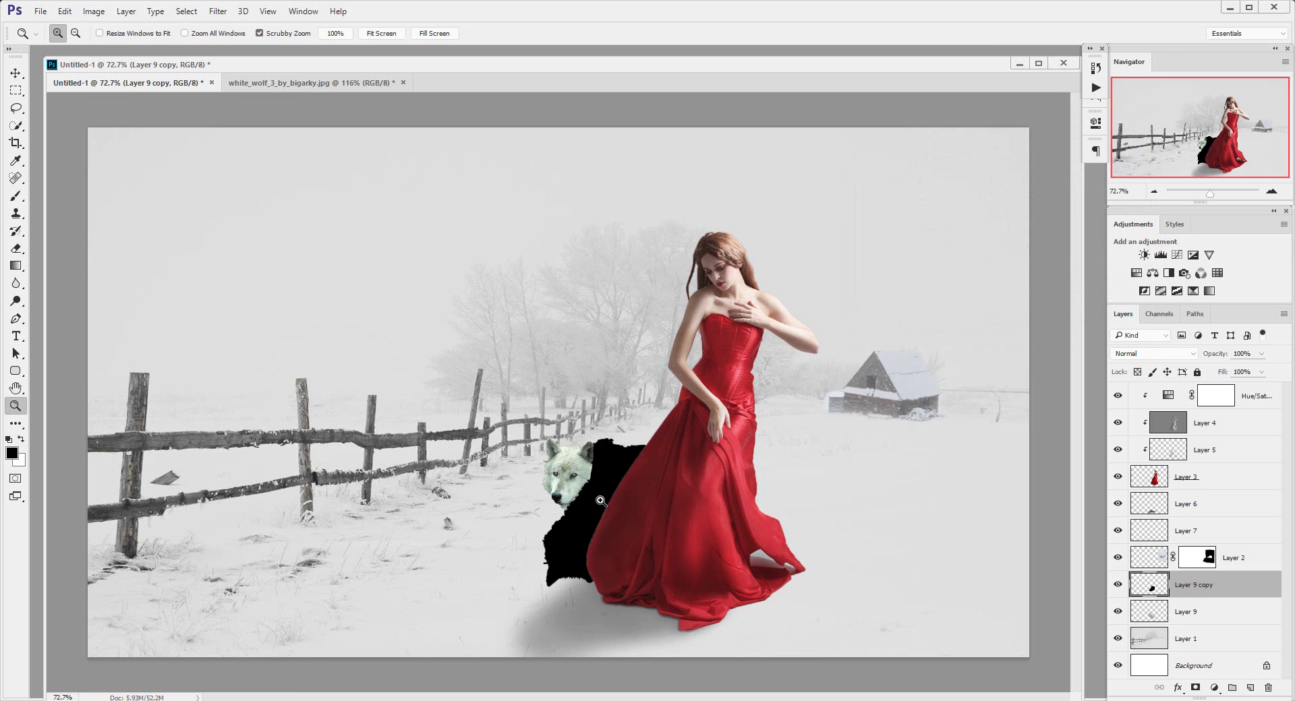
key("v")
left_click_drag(600, 501, 573, 592)
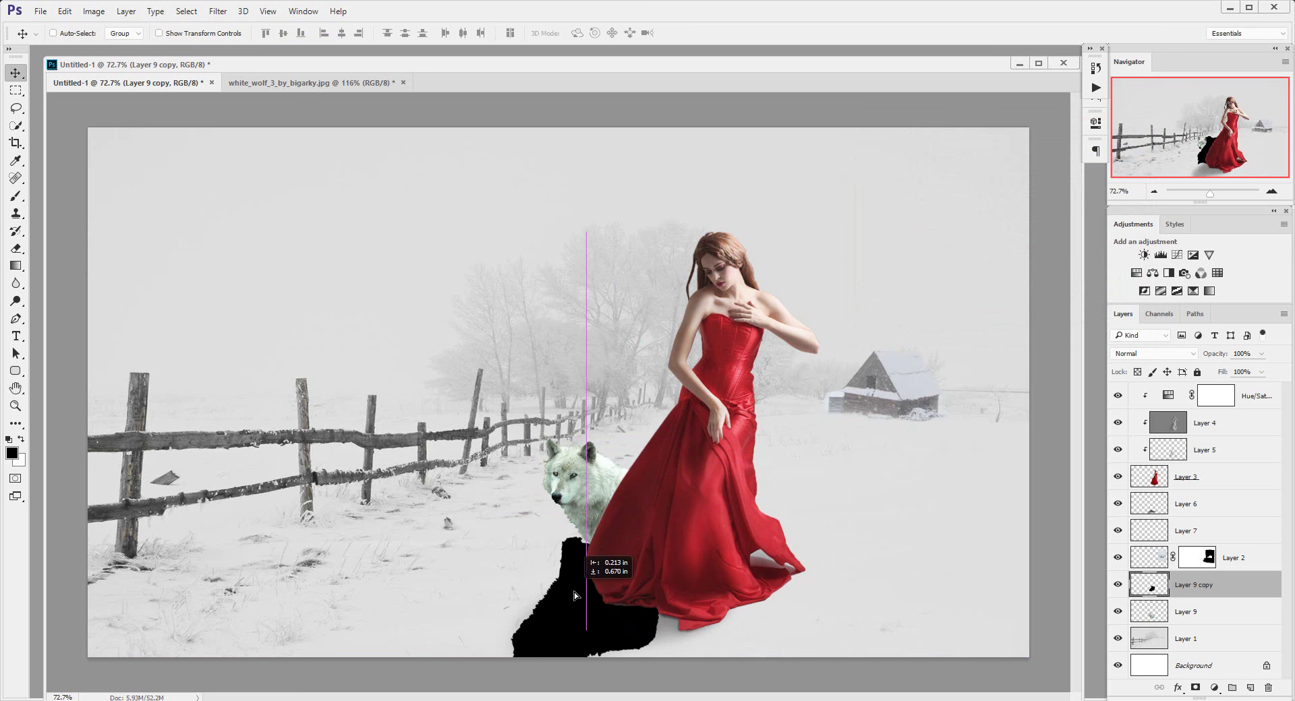
Squash, tilt, shrink and slant the shadow into place under the wolf
key("ctrl+t")
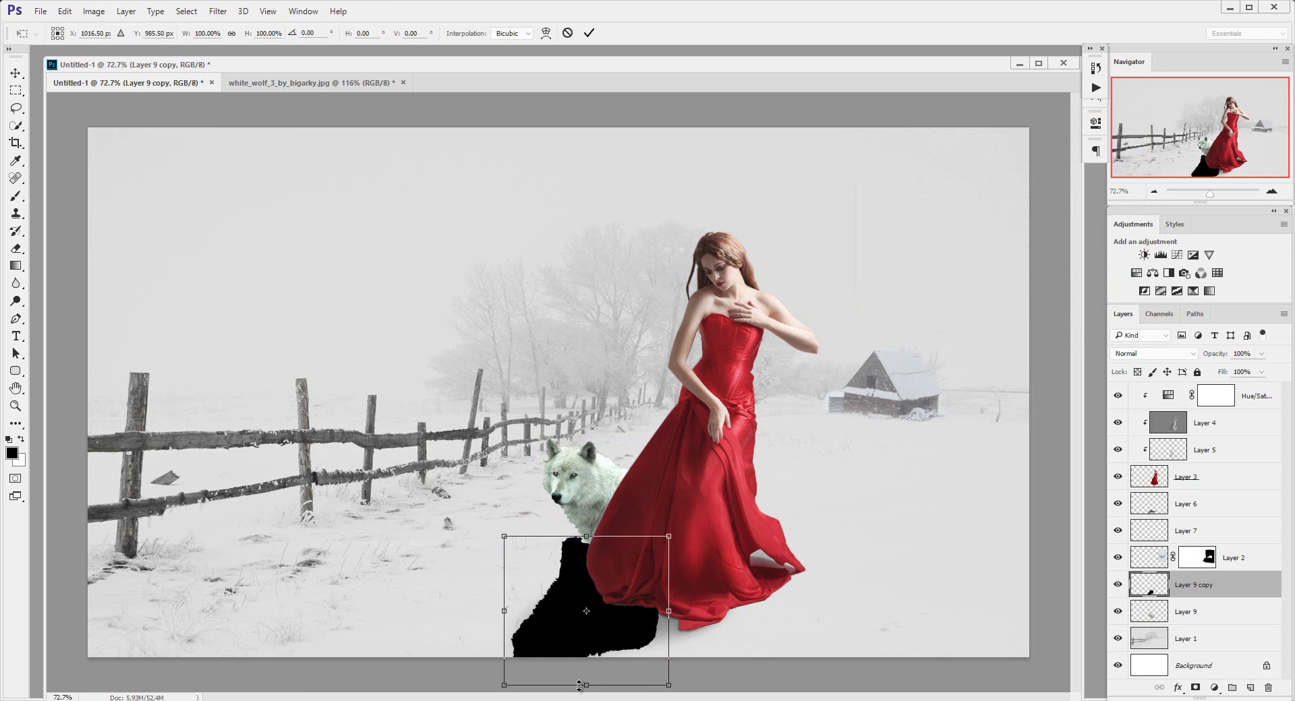
left_click_drag(588, 686, 588, 640)
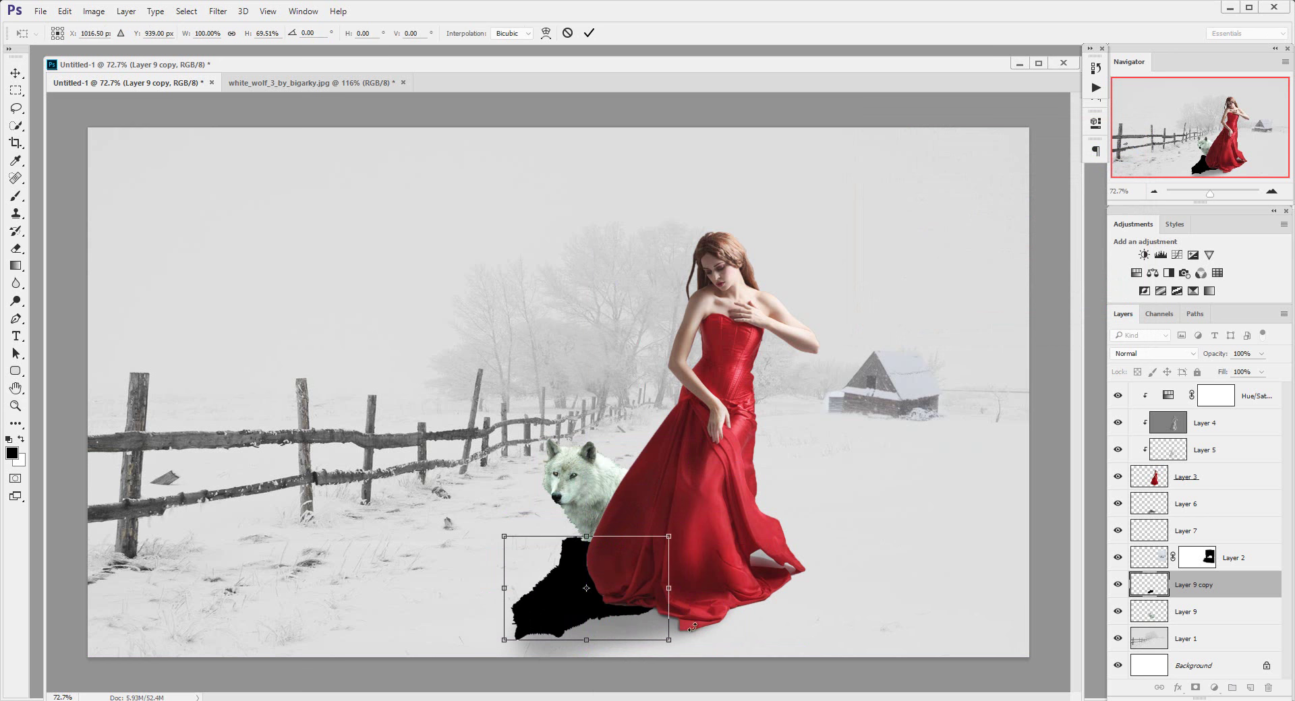
left_click_drag(710, 635, 699, 661)
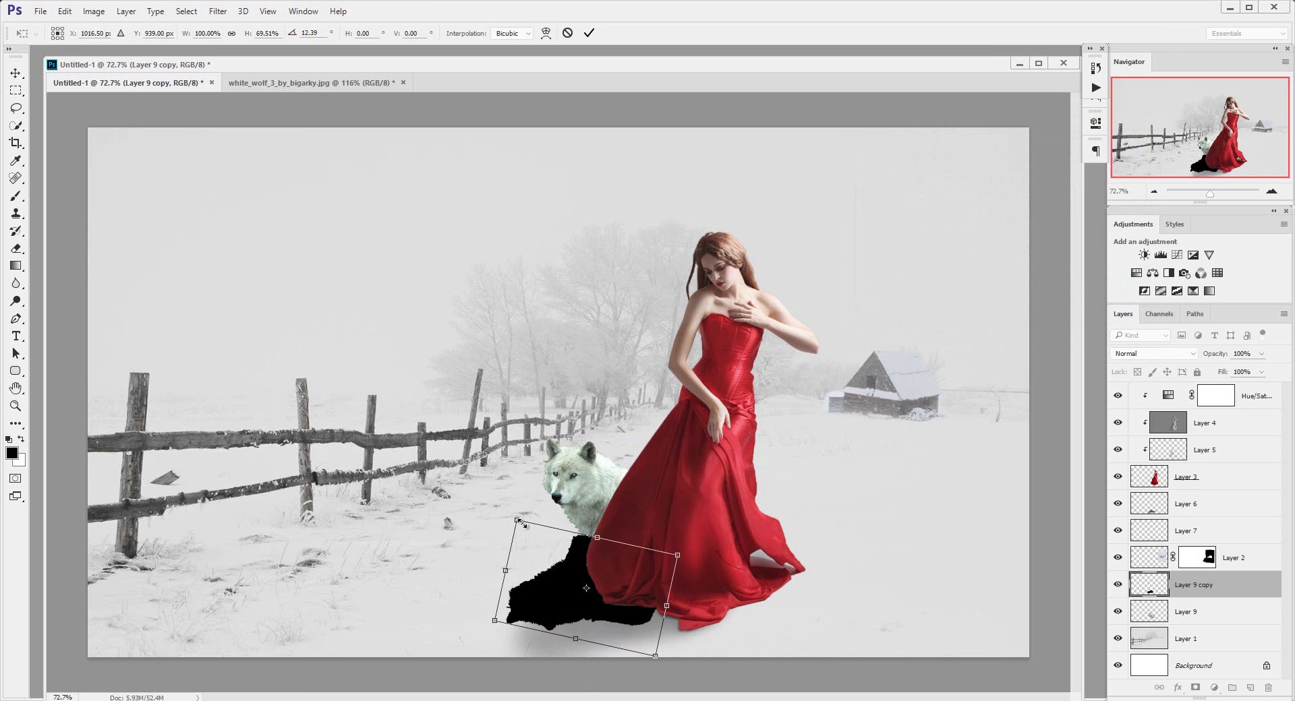
left_click_drag(518, 522, 539, 540)
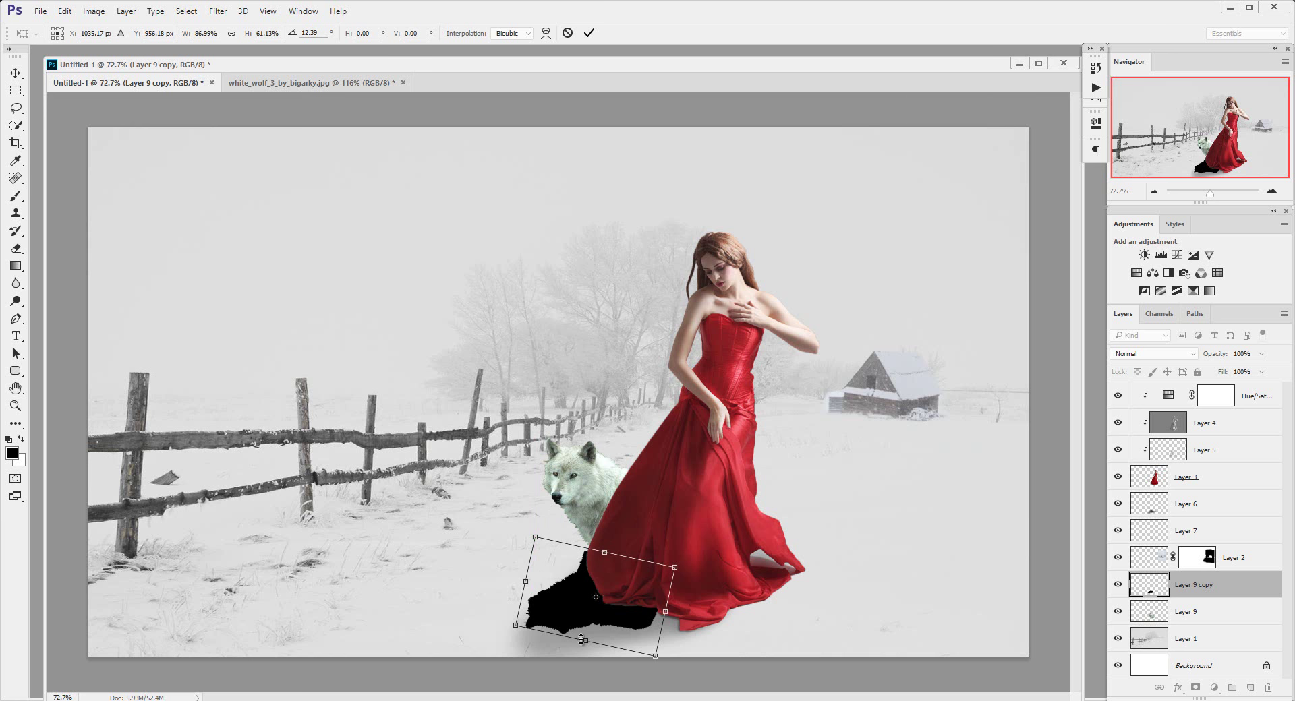
left_click_drag(584, 647, 565, 649)
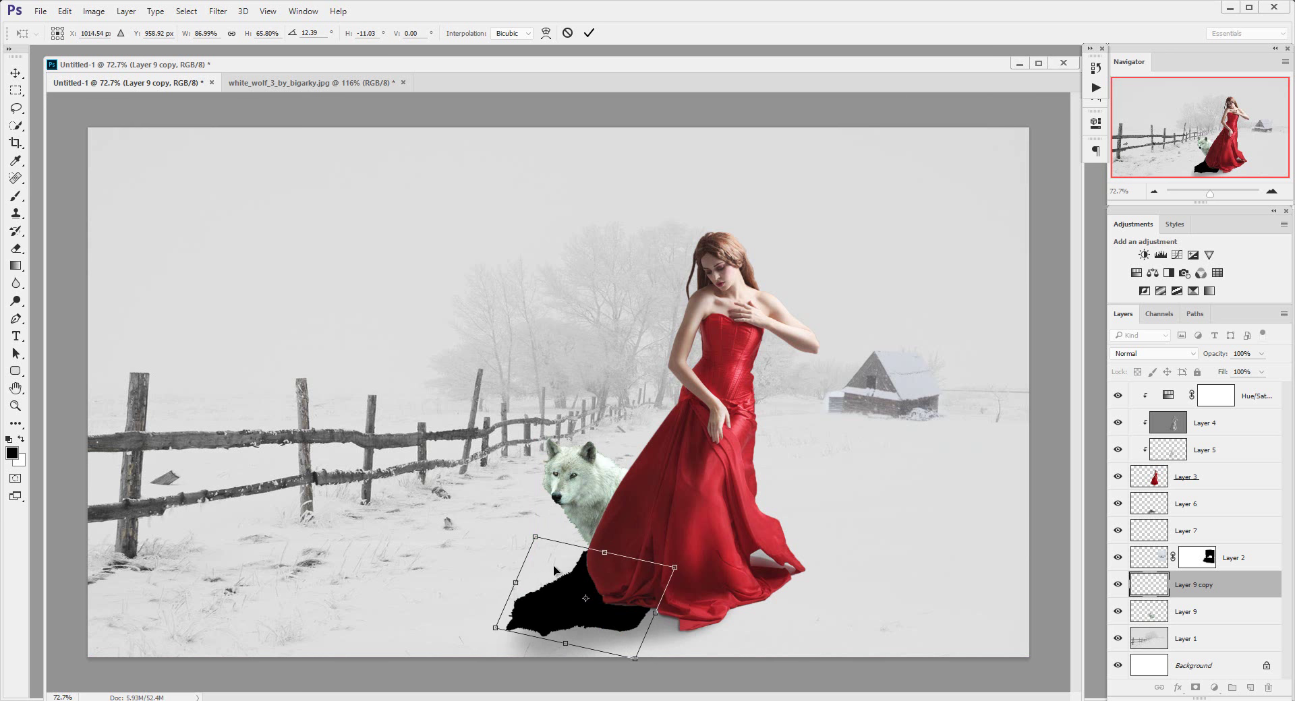
left_click_drag(538, 536, 541, 540)
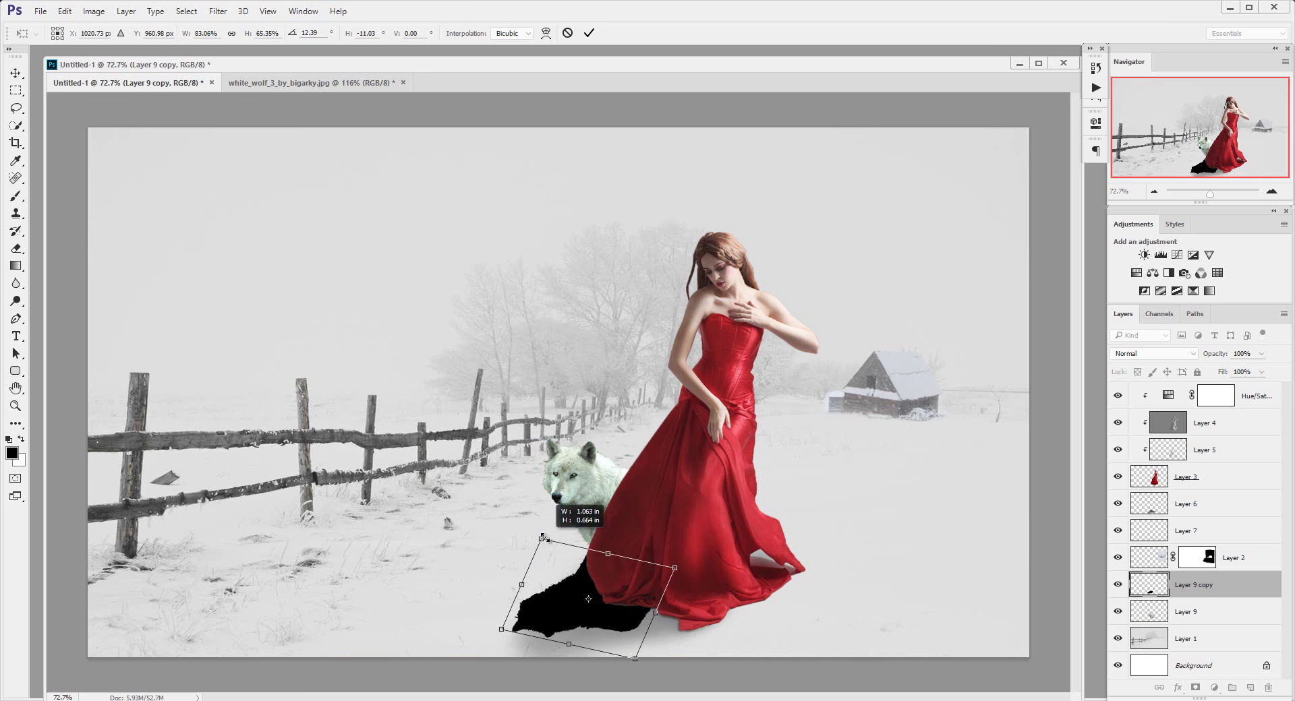
left_click_drag(692, 611, 689, 627)
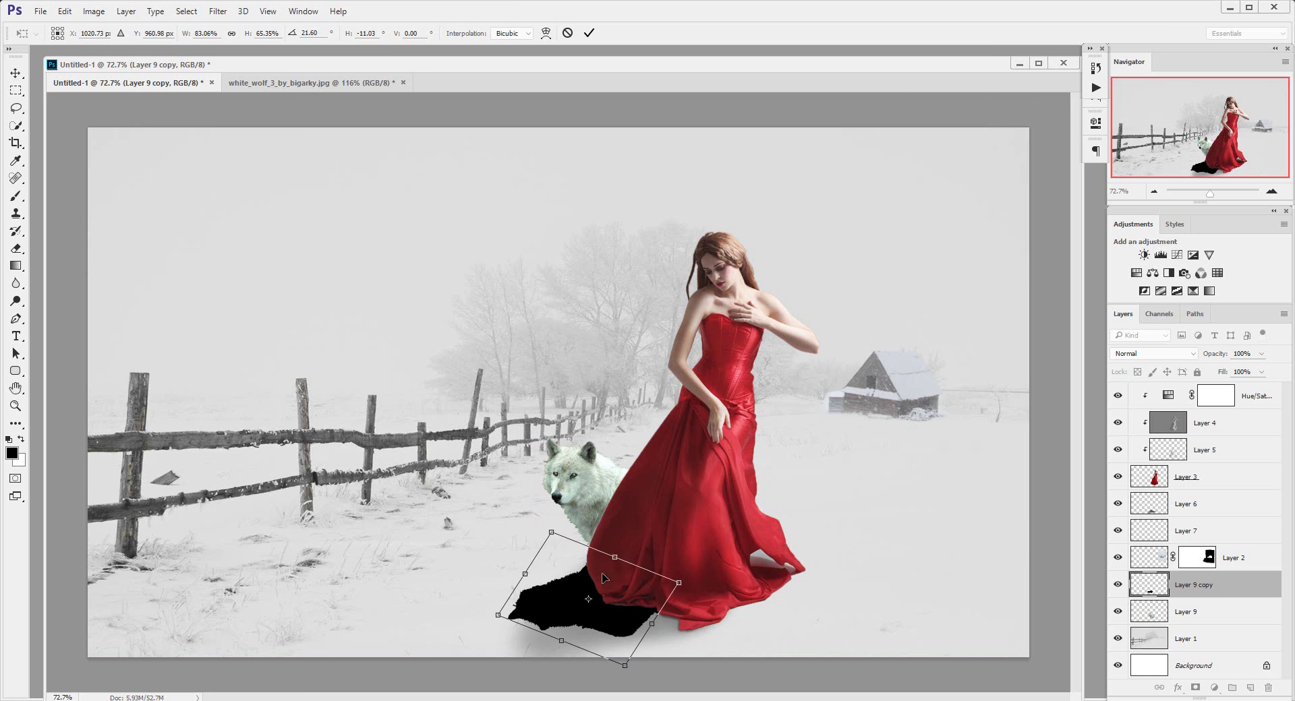
left_click_drag(607, 578, 591, 564)
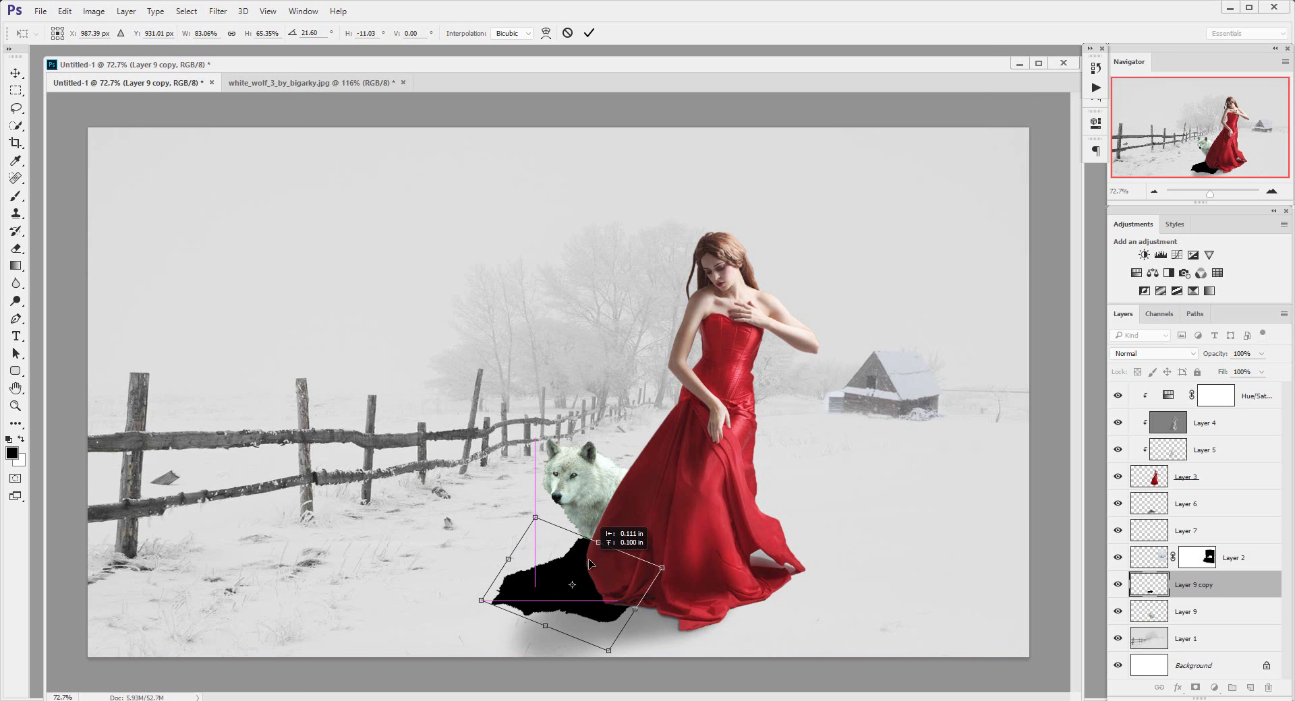
Refine the shadow's length, width and skew, then commit the transform
left_click_drag(535, 519, 543, 529)
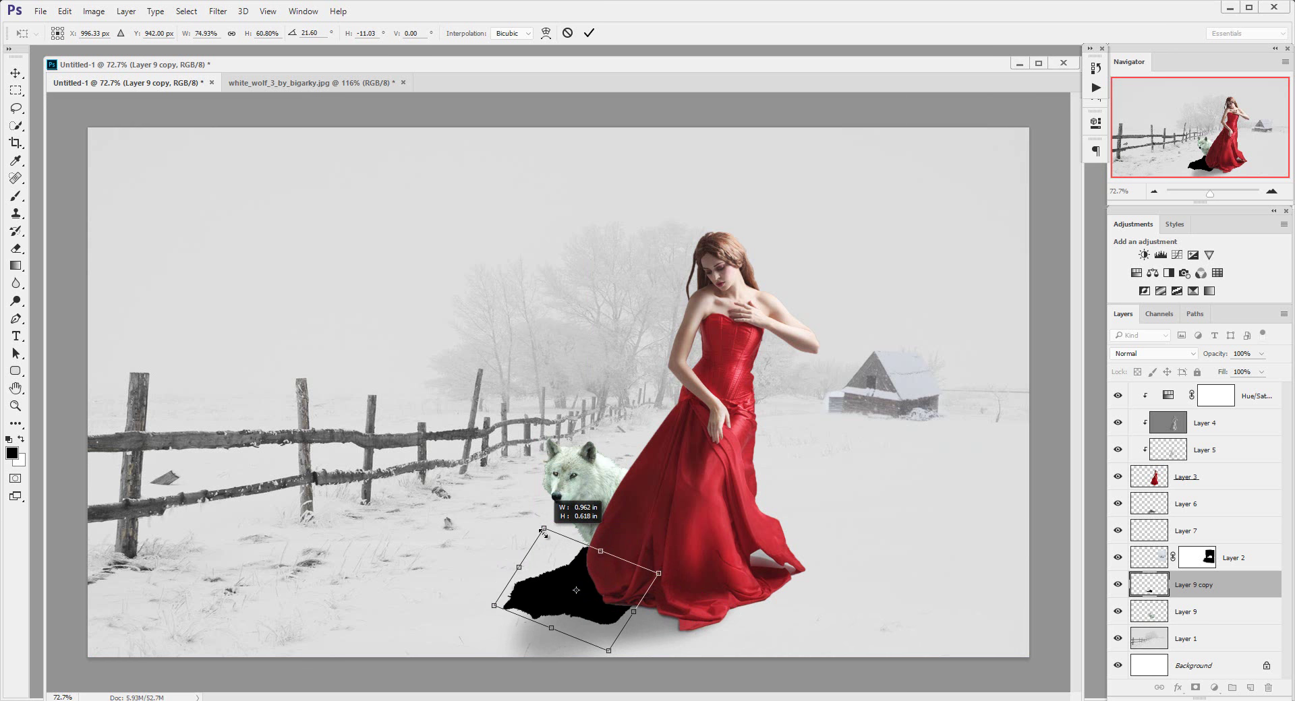
left_click_drag(551, 627, 546, 638)
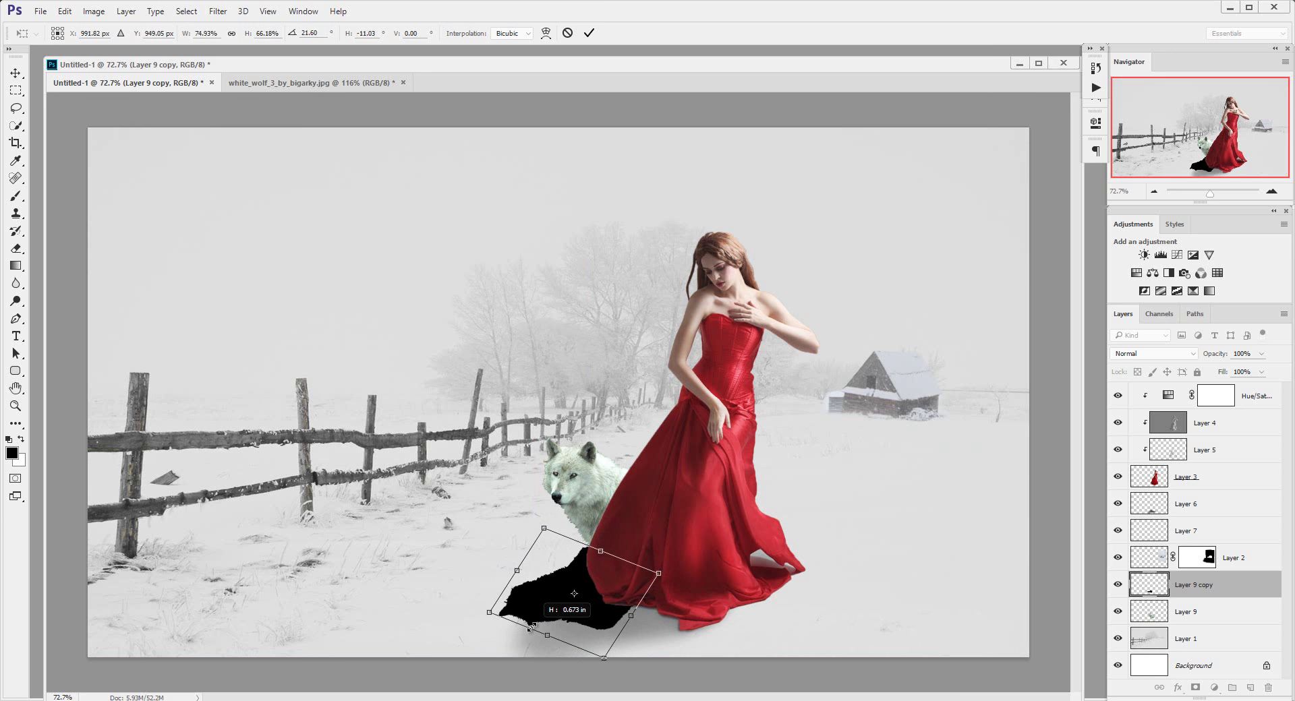
left_click_drag(627, 618, 611, 610)
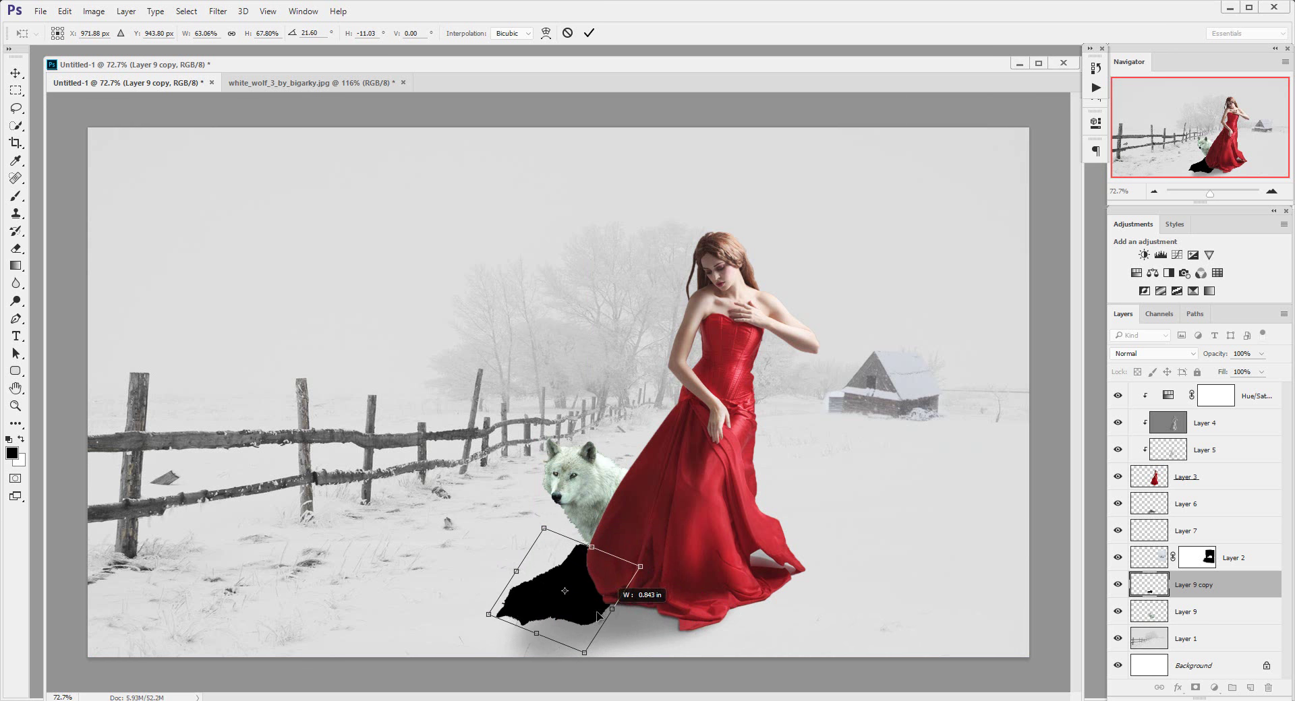
left_click_drag(488, 614, 475, 614)
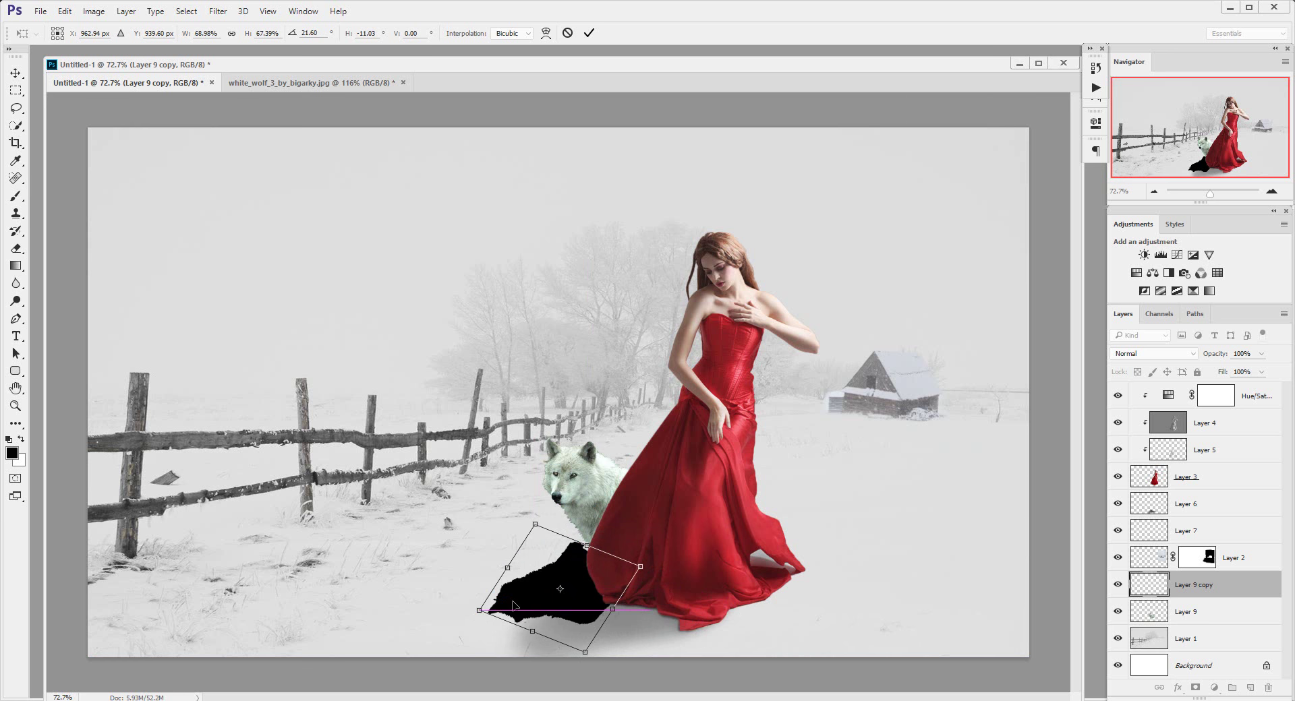
left_click_drag(537, 524, 607, 549)
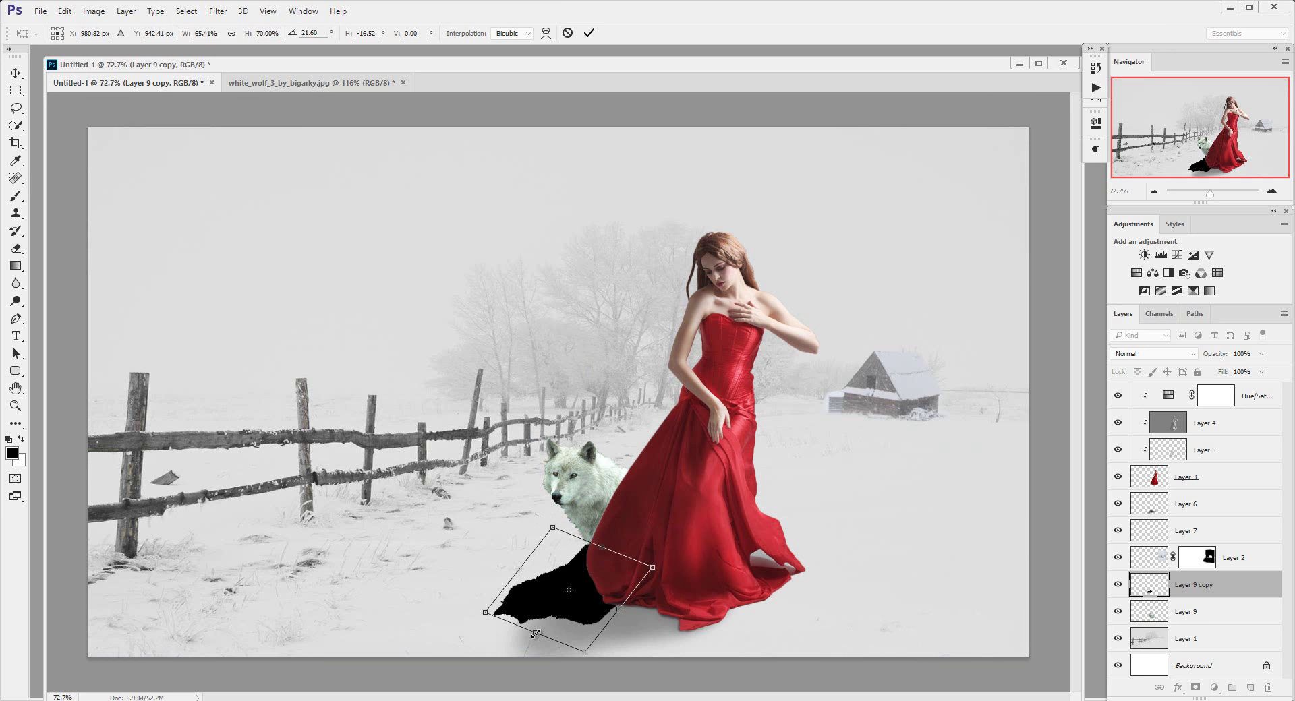
left_click_drag(535, 632, 527, 649)
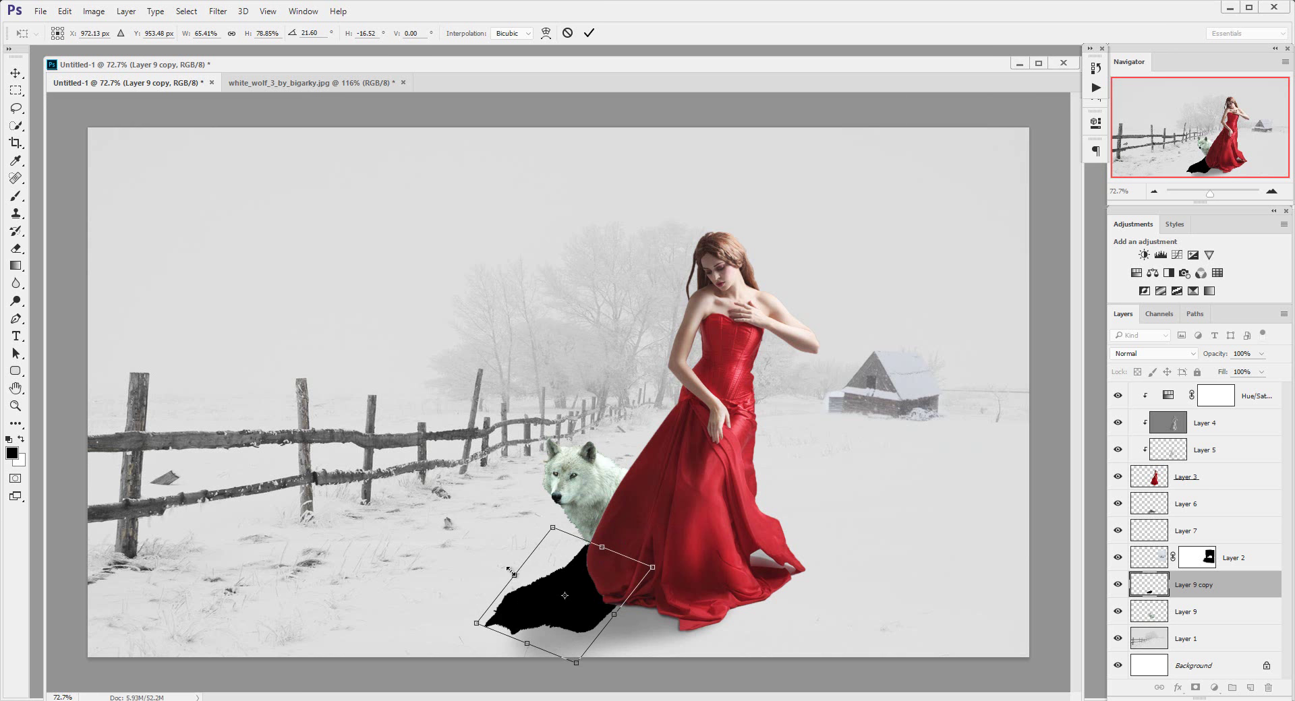
left_click_drag(511, 572, 506, 578)
left_click_drag(585, 581, 581, 587)
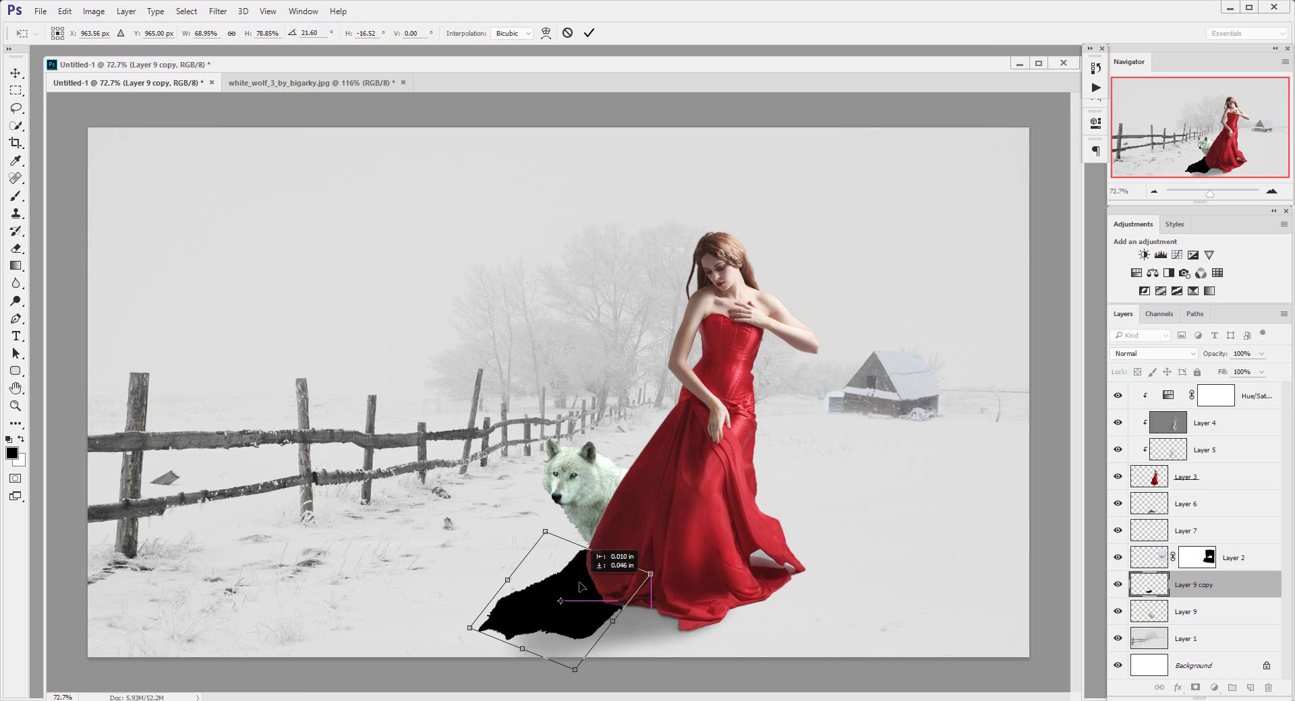
key("Return")
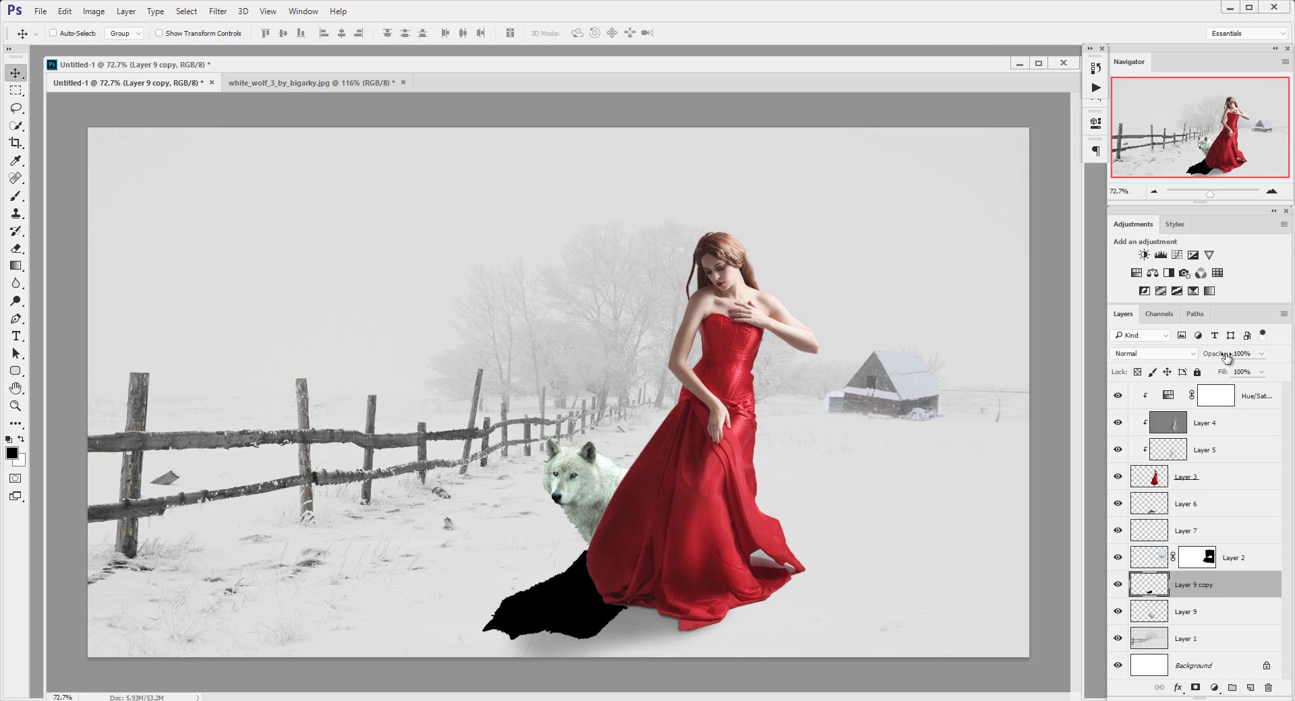
Set the shadow to 46% opacity and 30% fill and apply a 5.6 px Gaussian Blur
mouse_move(1226, 356)
left_mouse_down()
mouse_move(1200, 356)
mouse_move(1218, 375)
left_mouse_up()
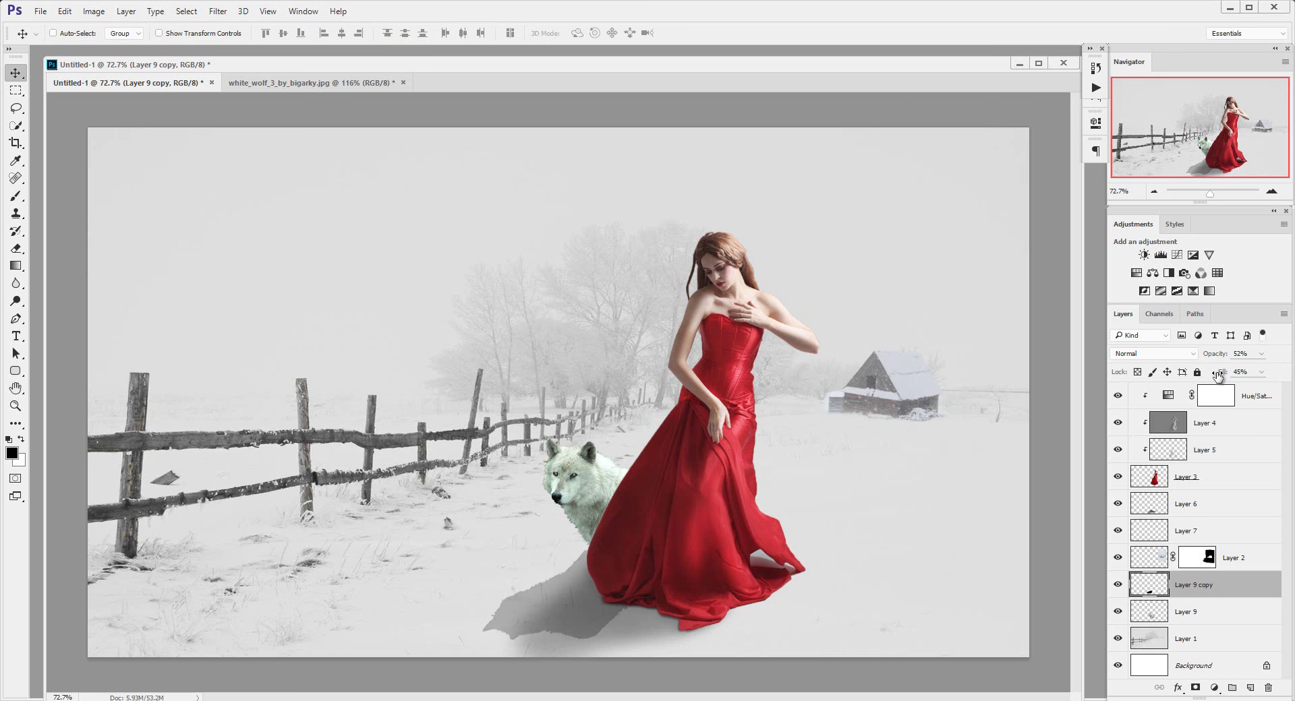
left_click_drag(1217, 376, 1215, 355)
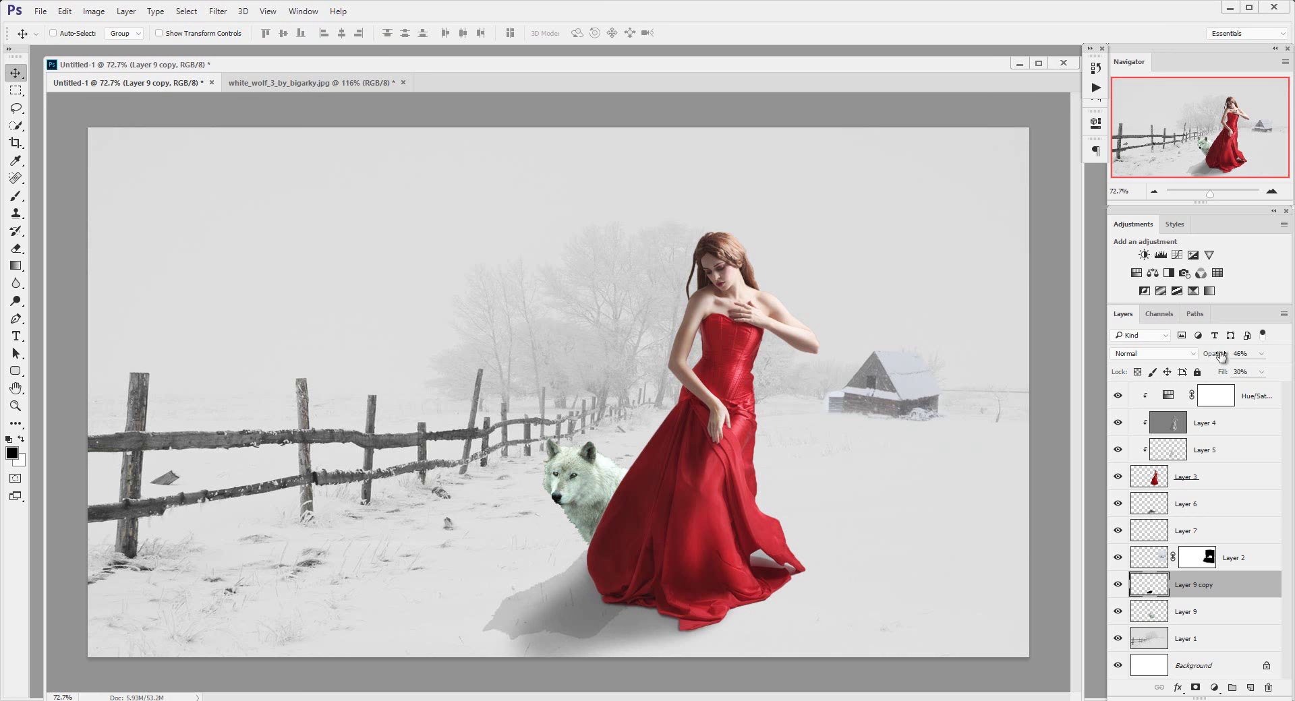
left_click(218, 12)
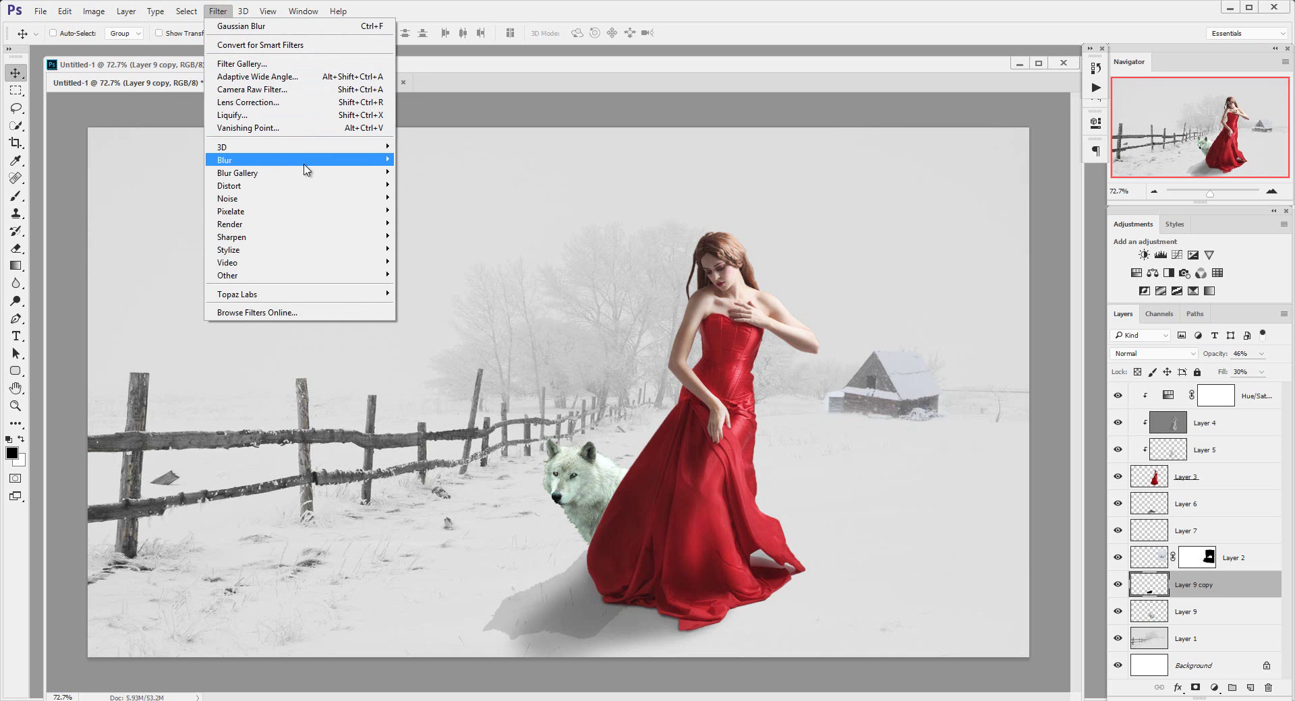
mouse_move(298, 159)
left_click(442, 214)
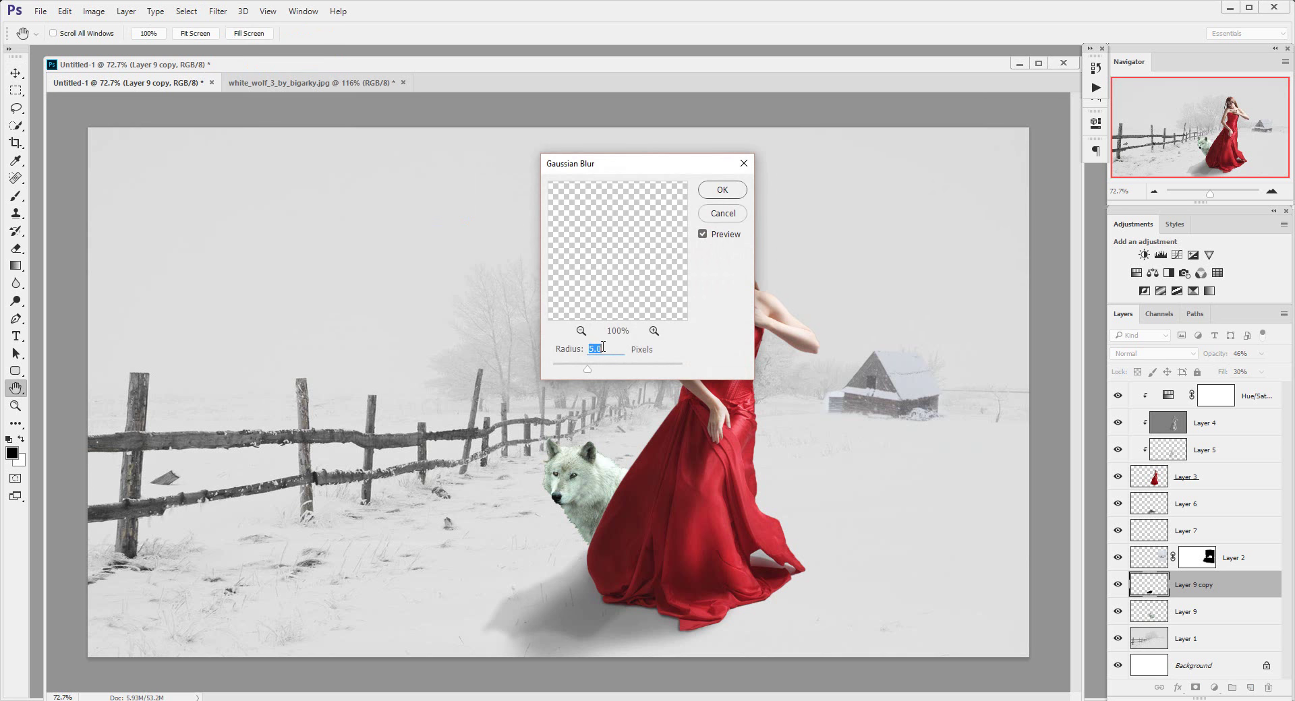
left_click_drag(588, 371, 591, 371)
left_click(722, 190)
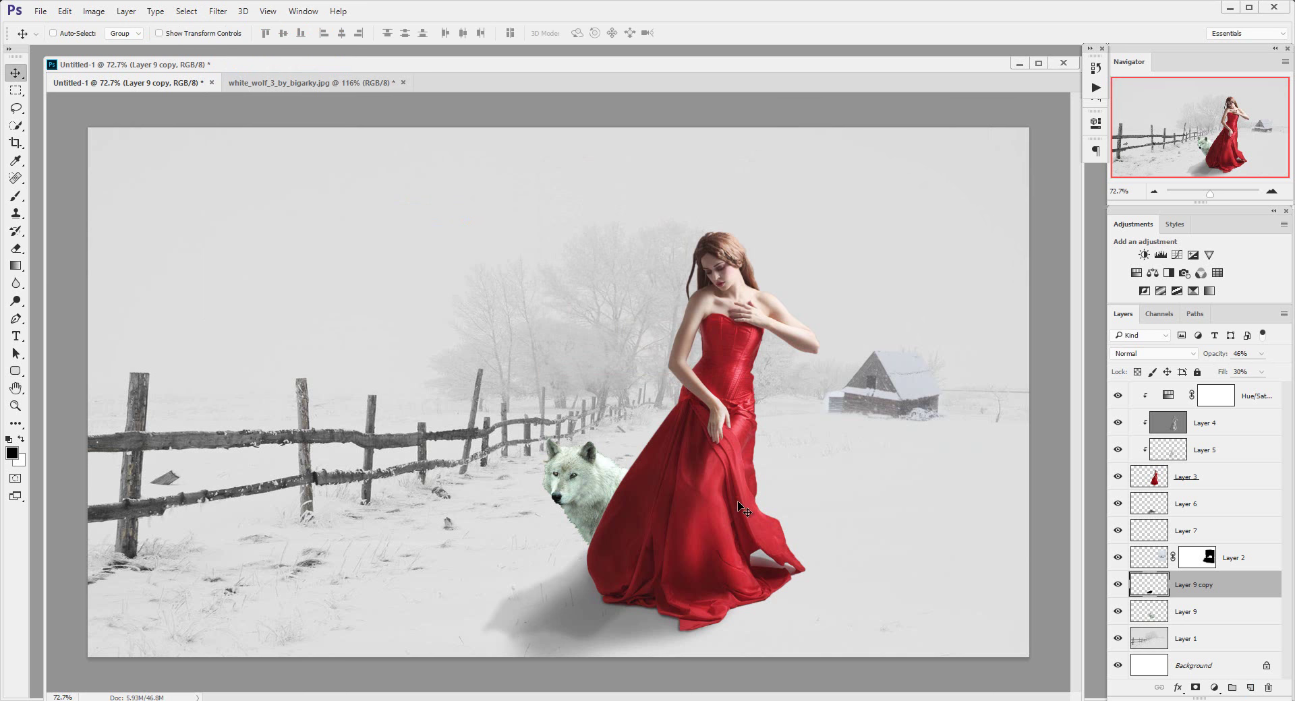
Zoom in on the wolf and toggle the shadow layer on and off to compare
key("z")
mouse_move(566, 604)
left_mouse_down()
mouse_move(630, 447)
mouse_move(883, 466)
left_mouse_up()
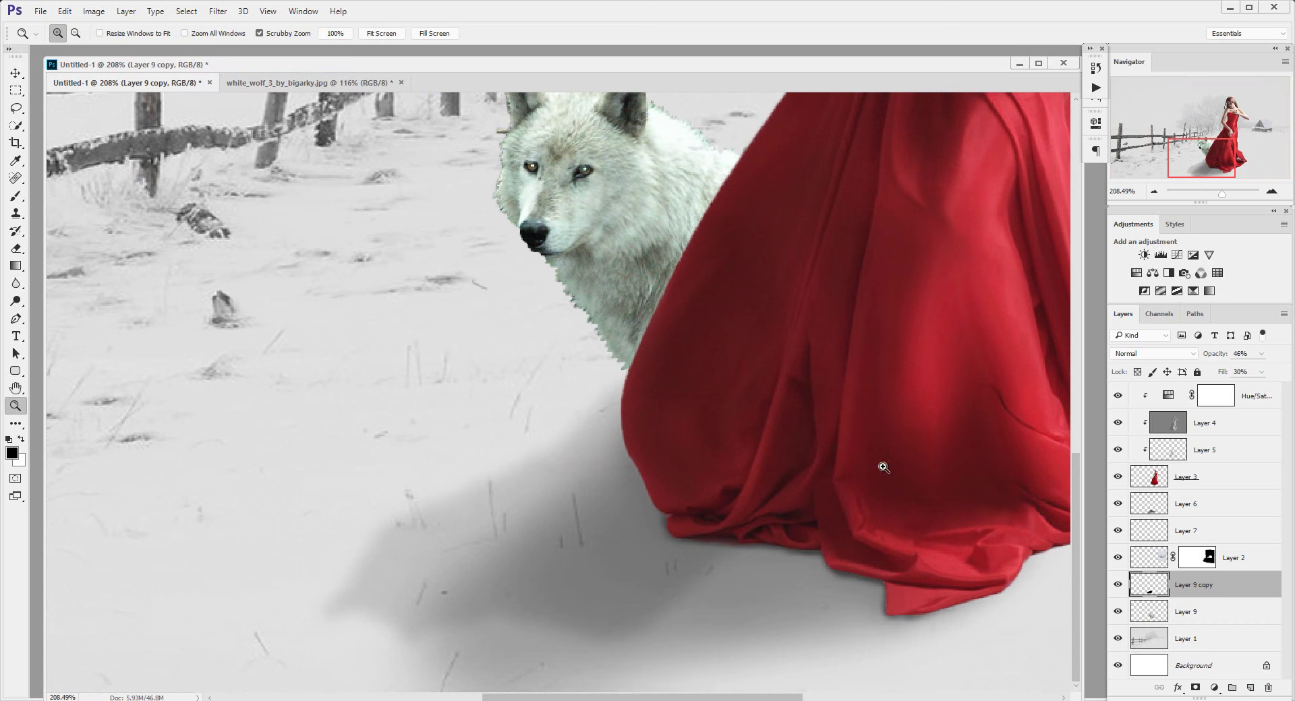
left_click(1118, 585)
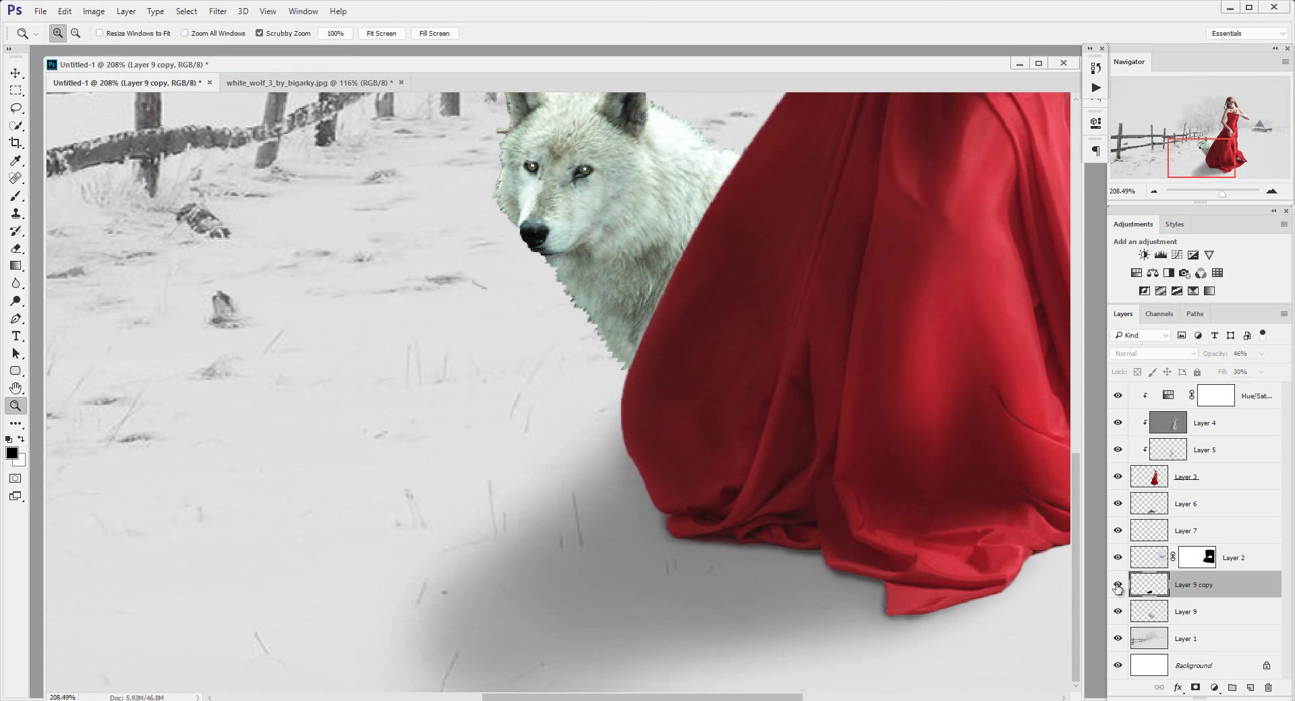
left_click(1117, 585)
left_click(1117, 585)
left_click(1118, 586)
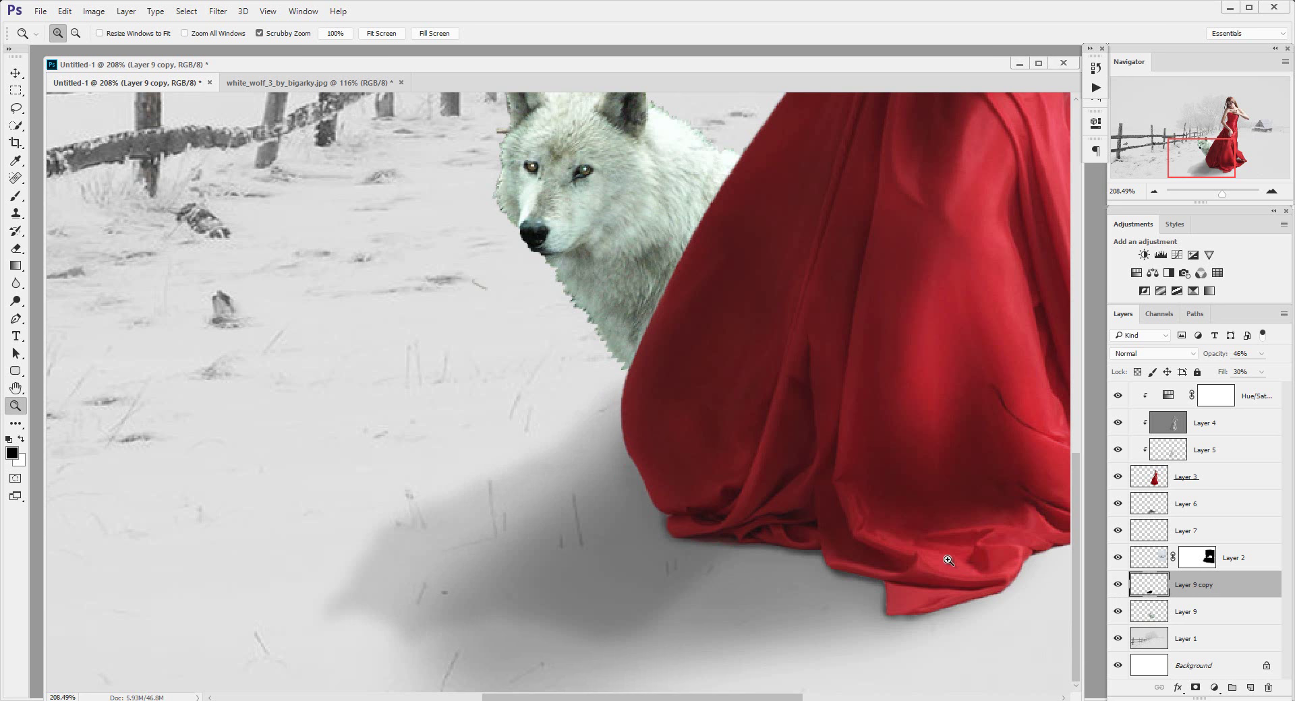
Add a white mask to the shadow layer and paint it out near the hem with a size-70 brush
left_click(1196, 688)
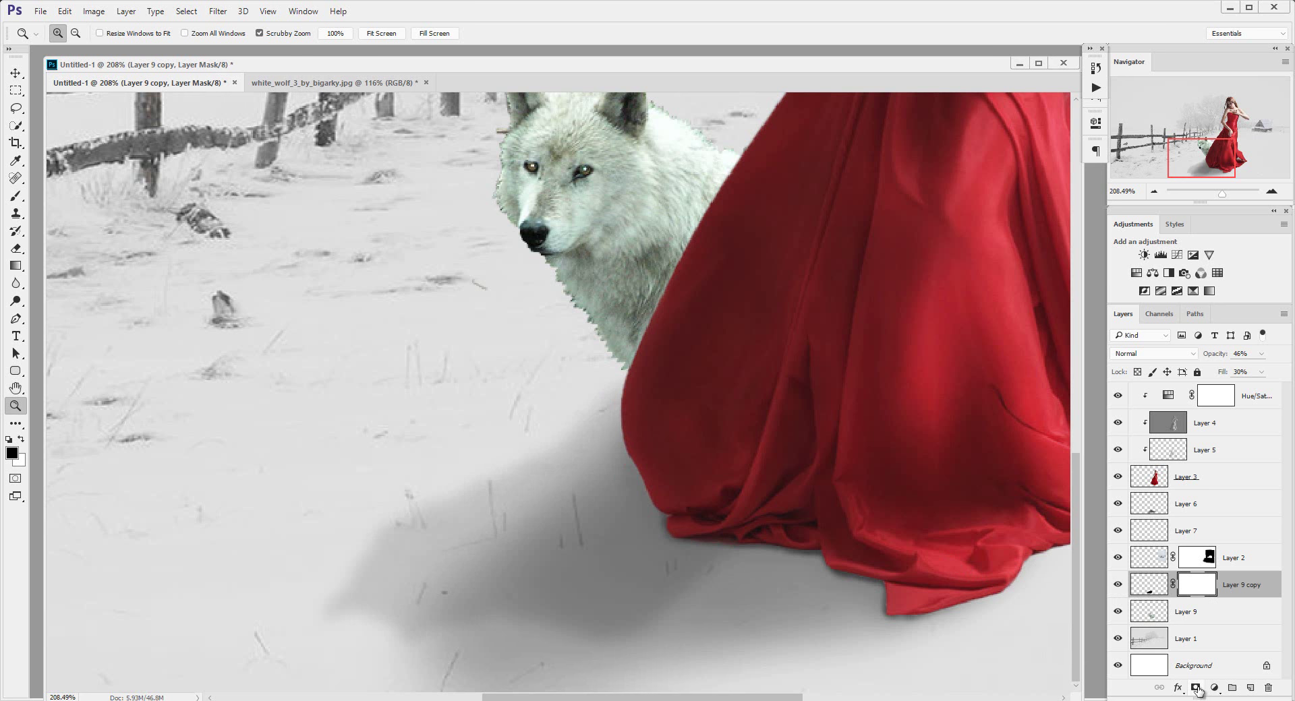
key("b")
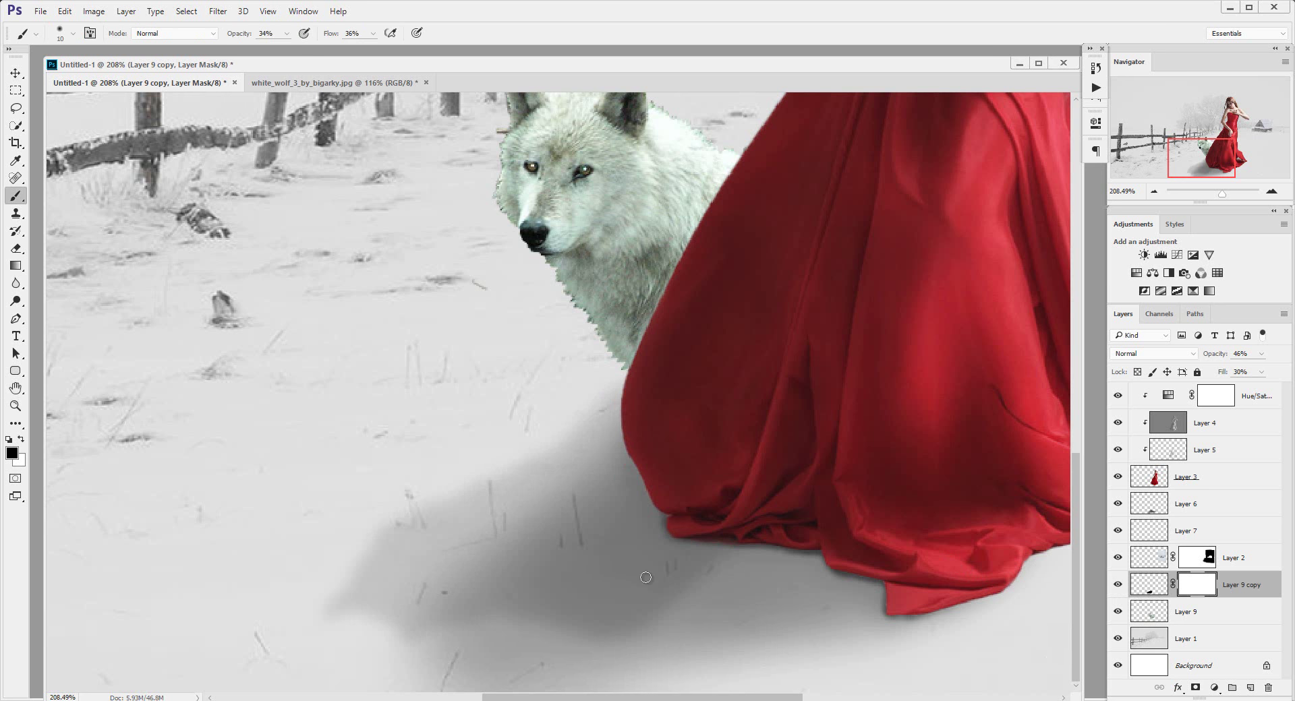
key("bracketright")
key("bracketright")
key("bracketright")
key("bracketright")
key("bracketright")
key("bracketright")
mouse_move(705, 567)
left_mouse_down()
mouse_move(722, 535)
mouse_move(670, 587)
mouse_move(590, 605)
left_mouse_up()
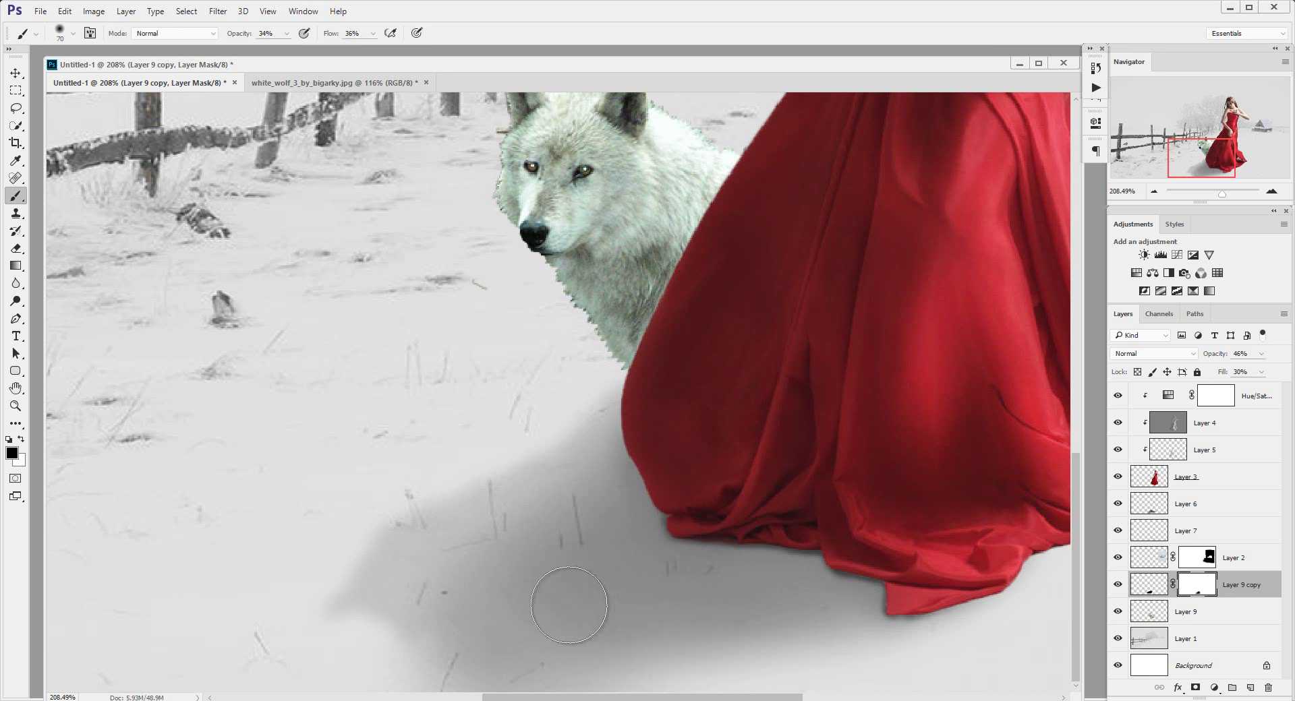
key("z")
right_click(641, 472)
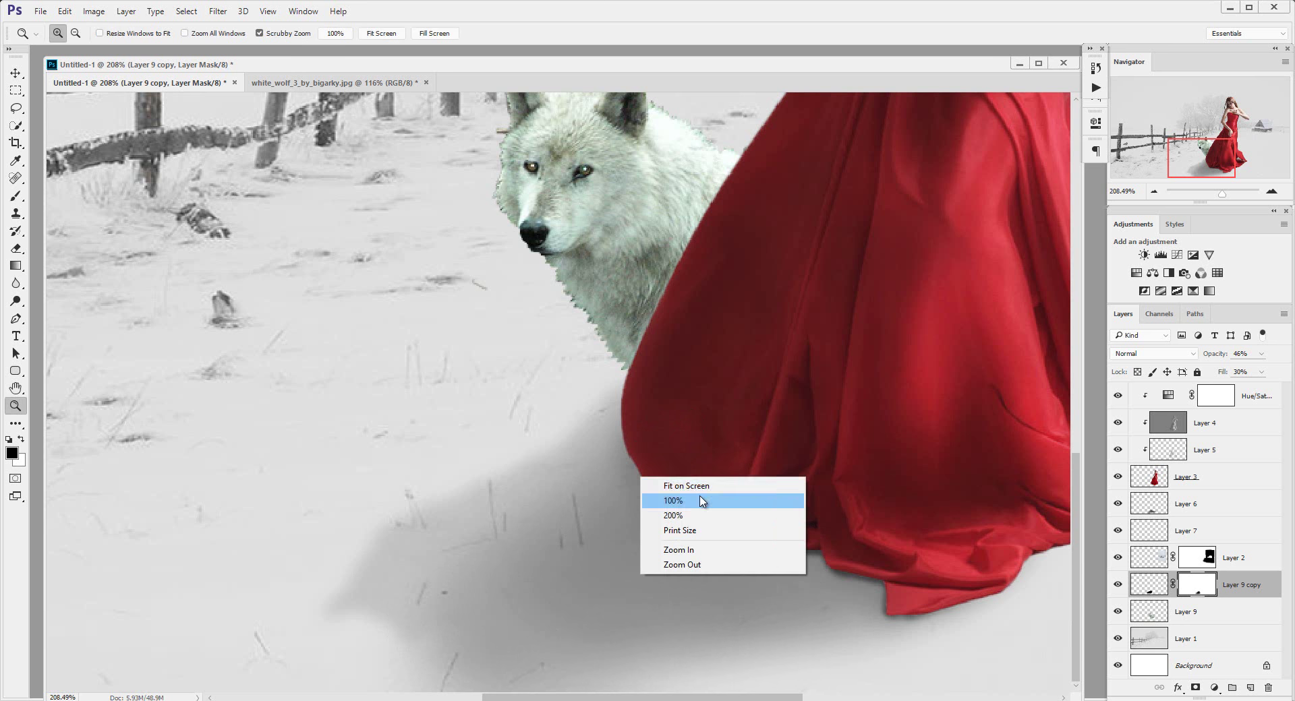
left_click(700, 497)
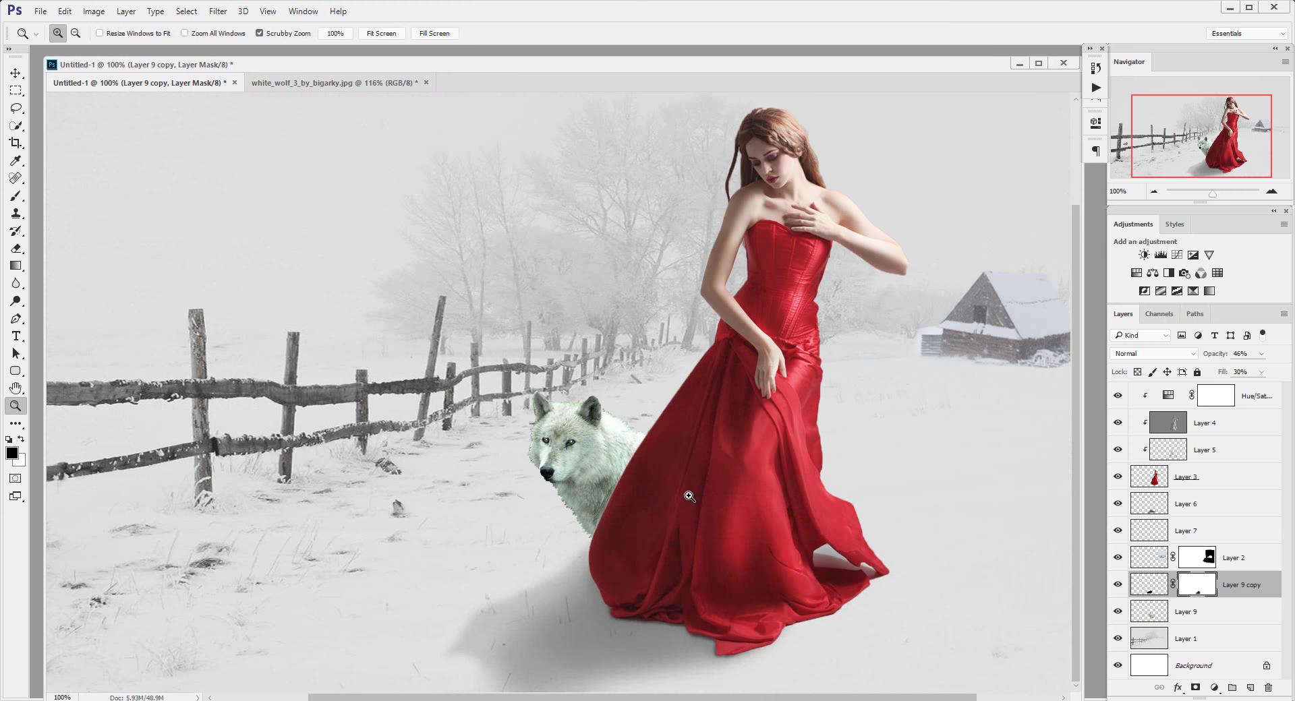
key("b")
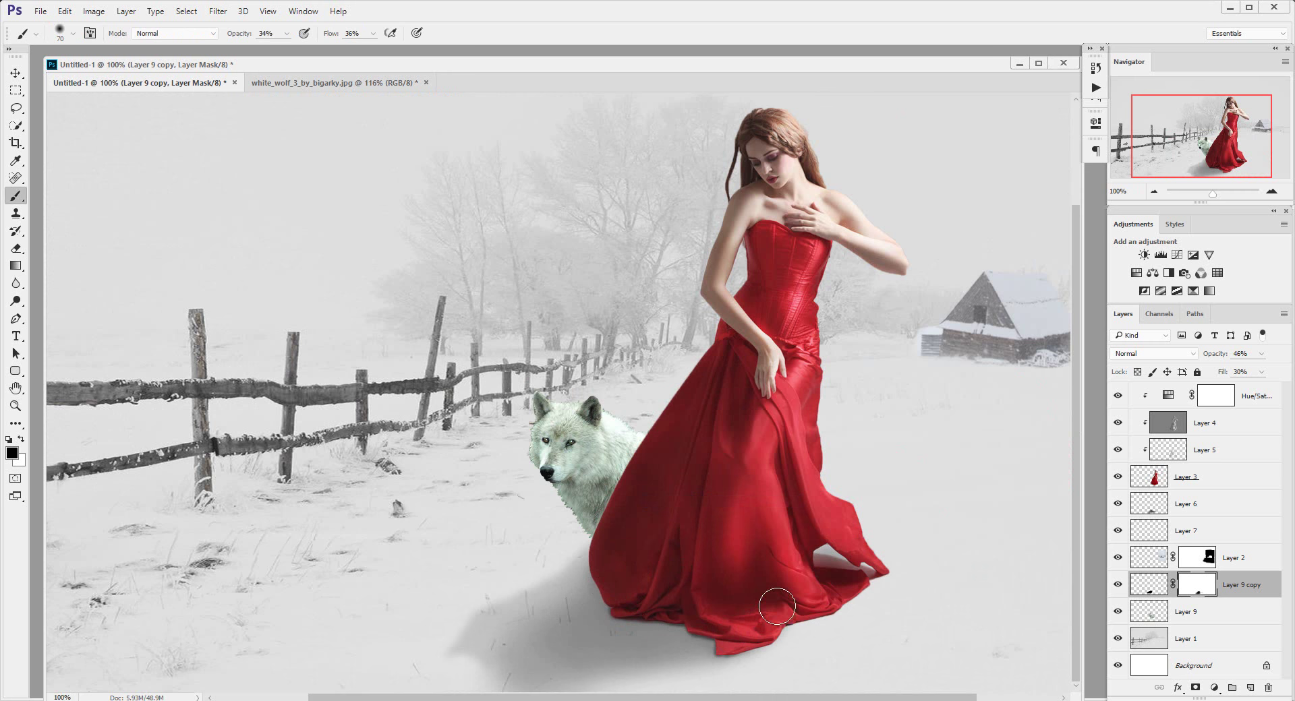
key("z")
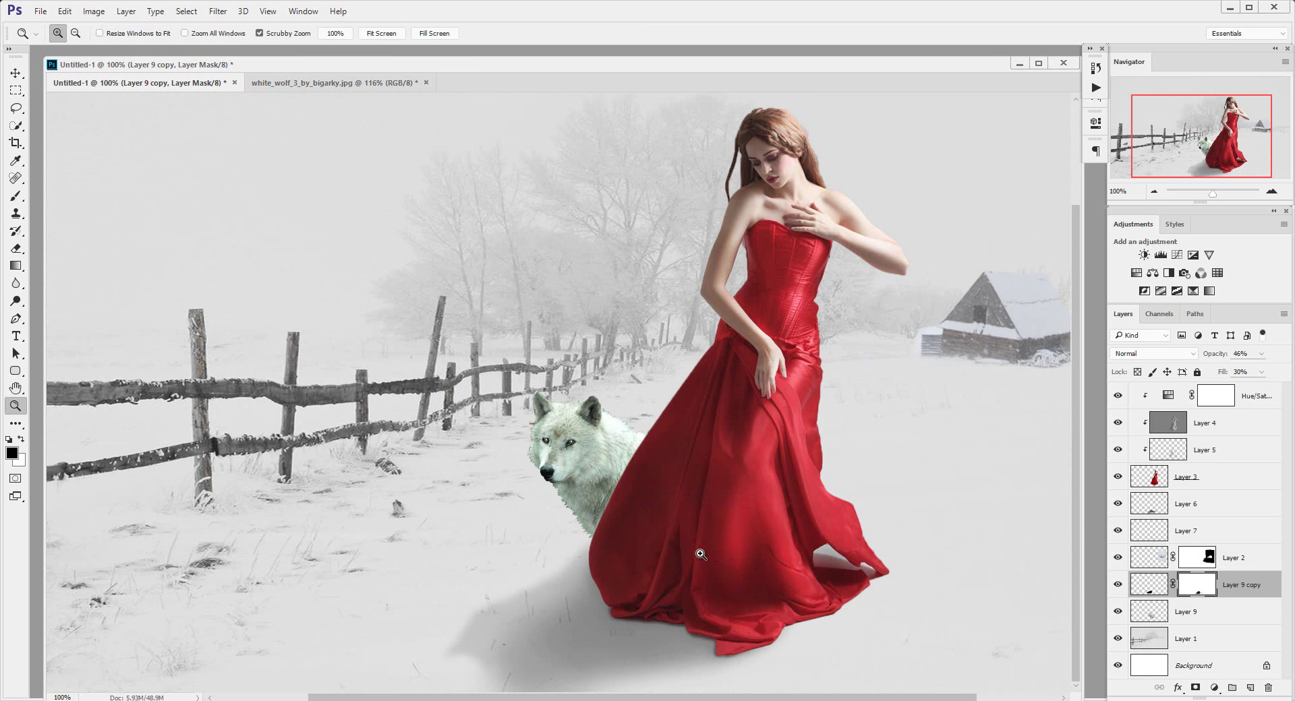
left_click_drag(701, 555, 685, 552)
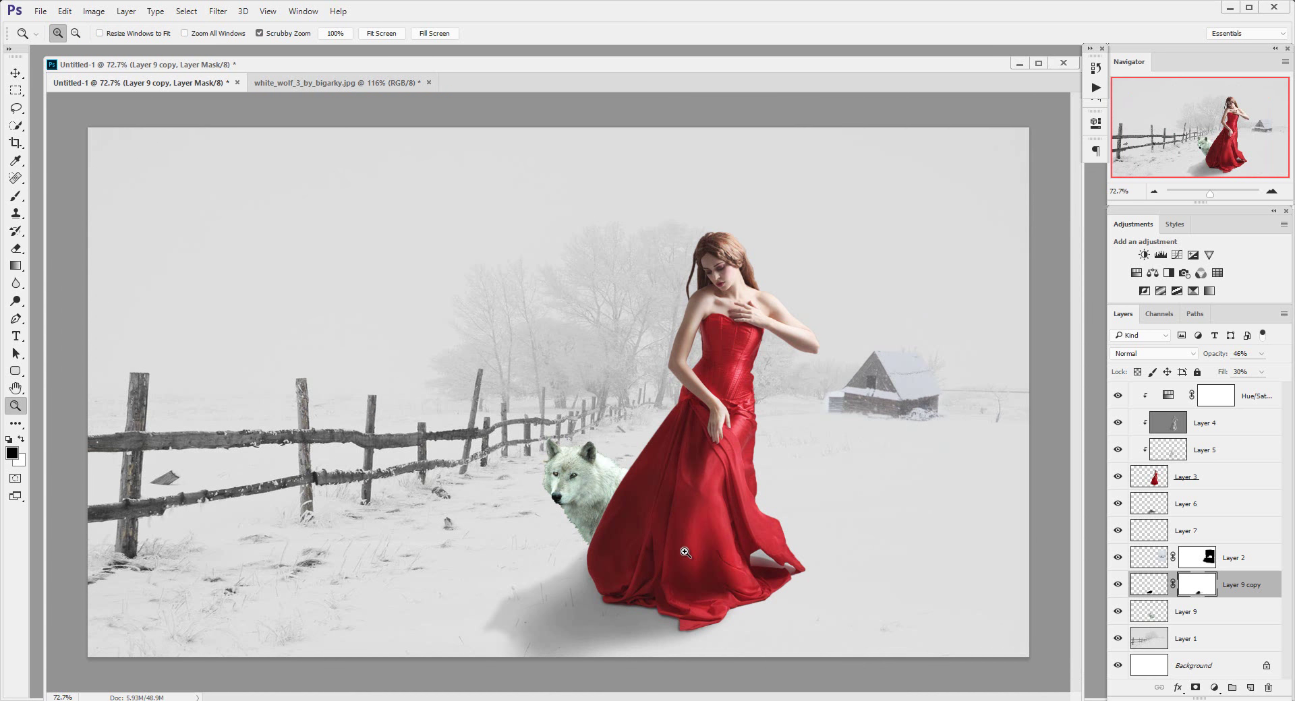
Select the wolf's Layer 9 and apply Levels with black input 24 and gamma 1.51
left_click(1237, 561)
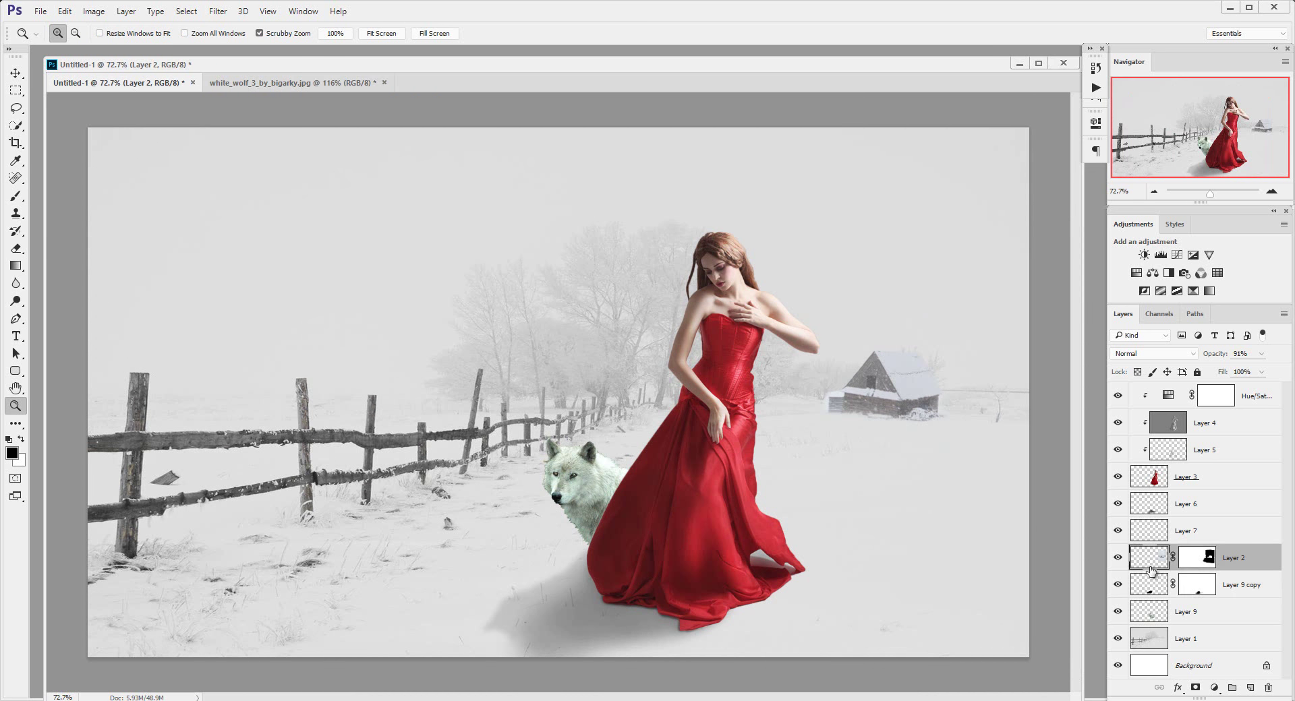
left_click(1118, 558)
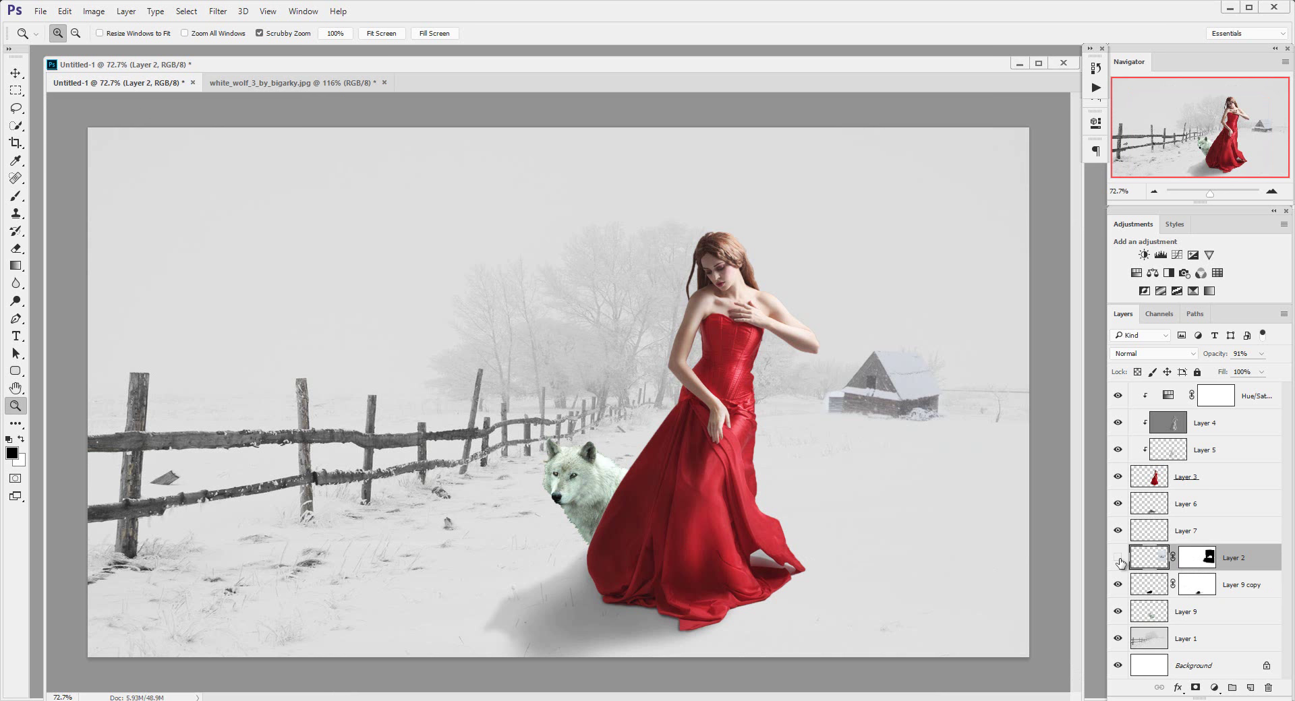
left_click(1218, 610)
left_click(1118, 612)
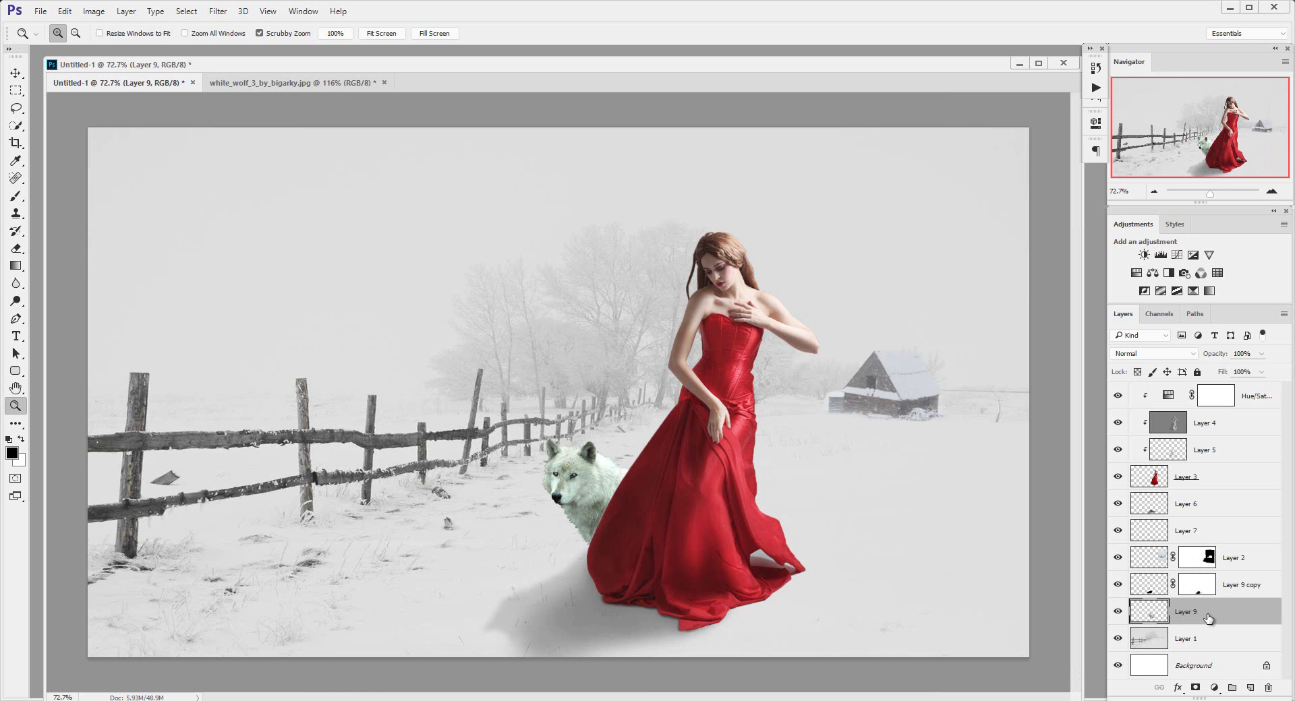
key("ctrl+l")
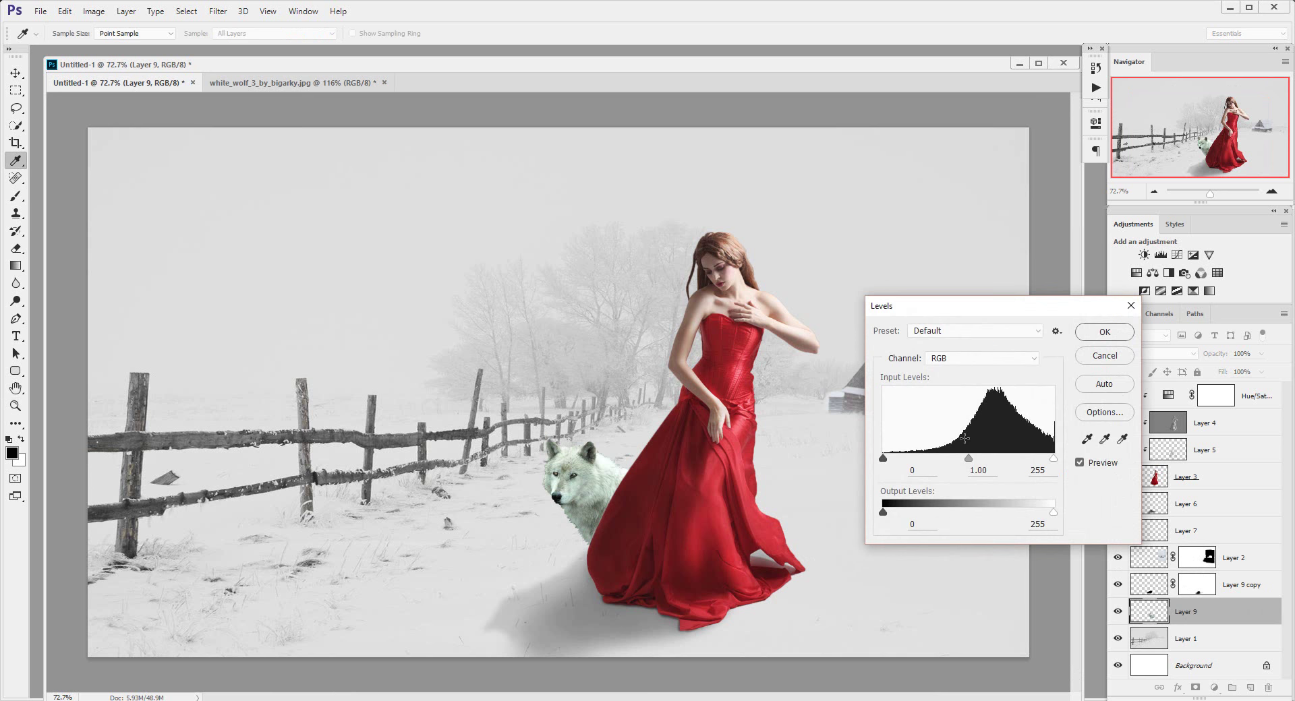
left_click_drag(969, 458, 900, 464)
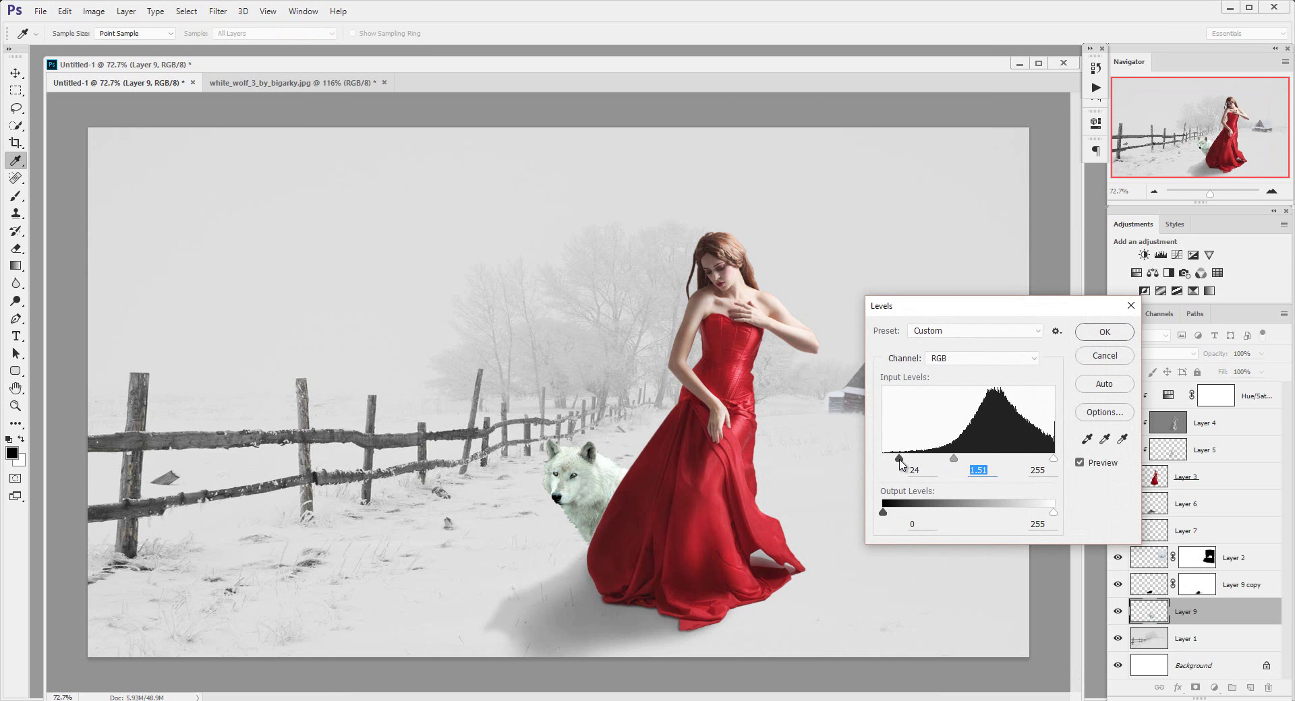
left_click(900, 461)
left_click(1091, 336)
key("z")
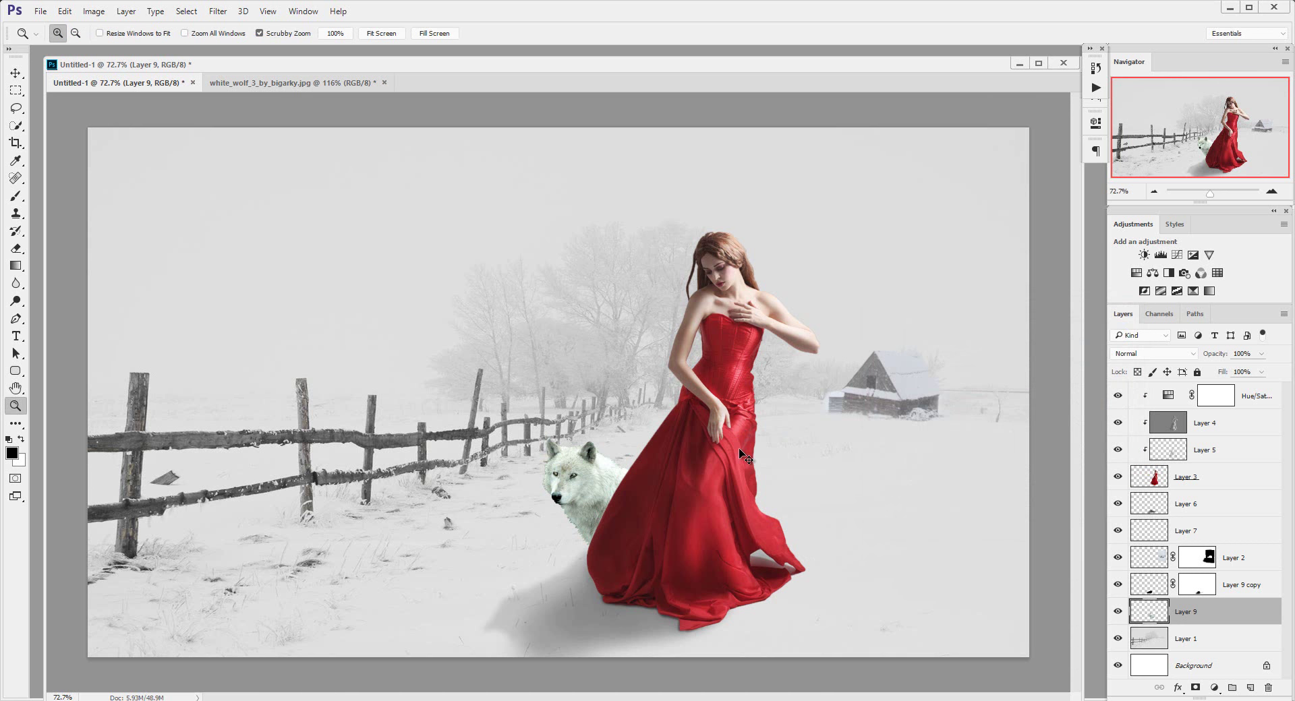
Raise the wolf's Lightness to +16 and toggle the layer to compare
key("ctrl+u")
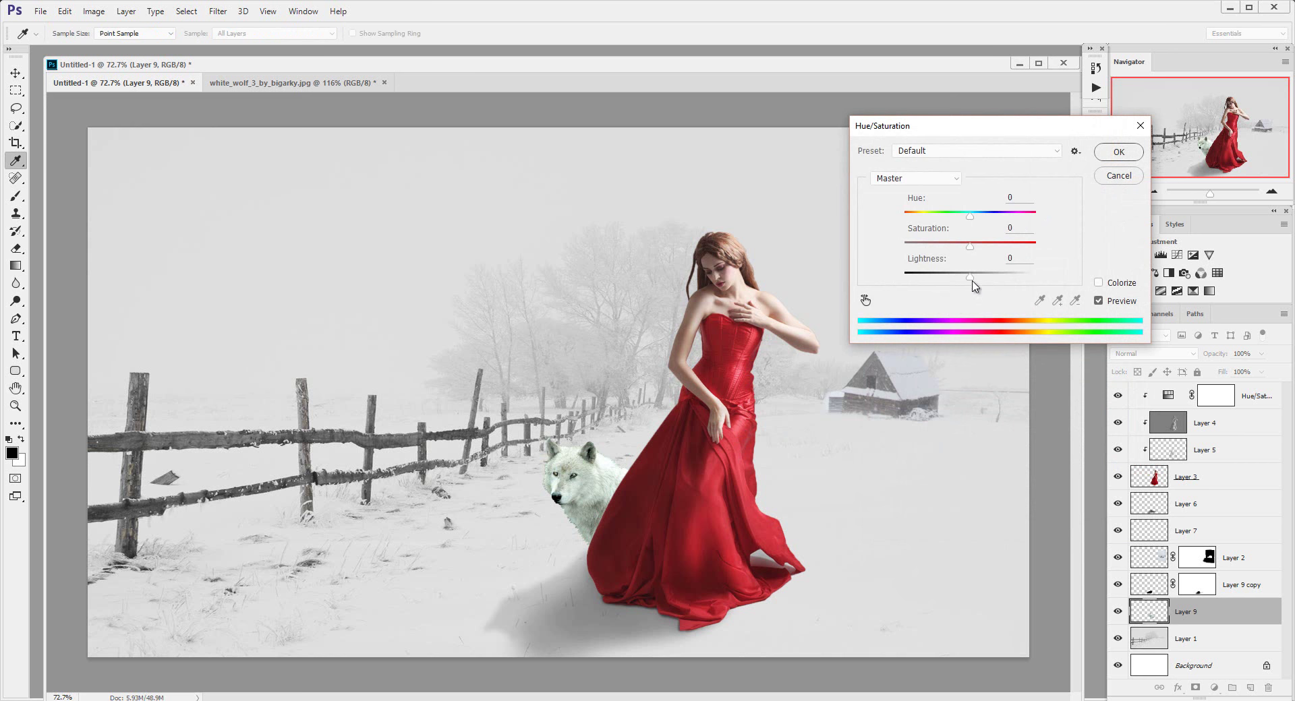
left_click_drag(972, 286, 981, 282)
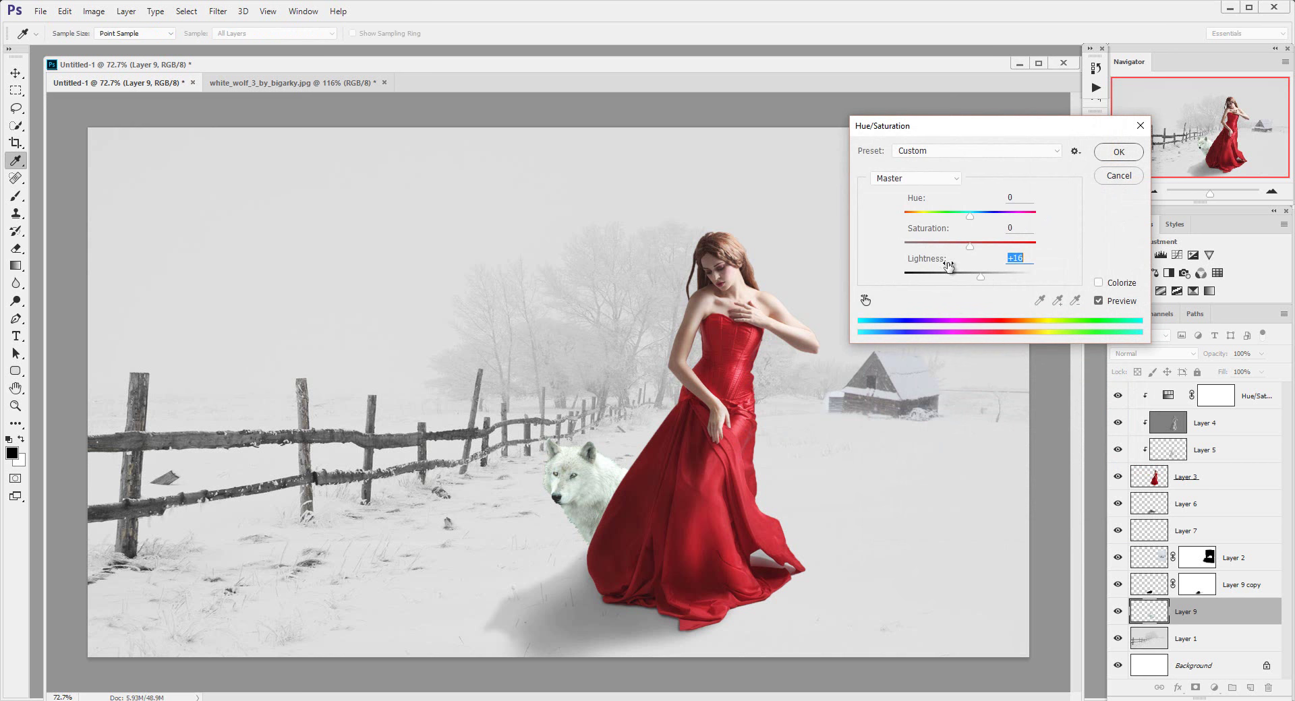
left_click(1116, 154)
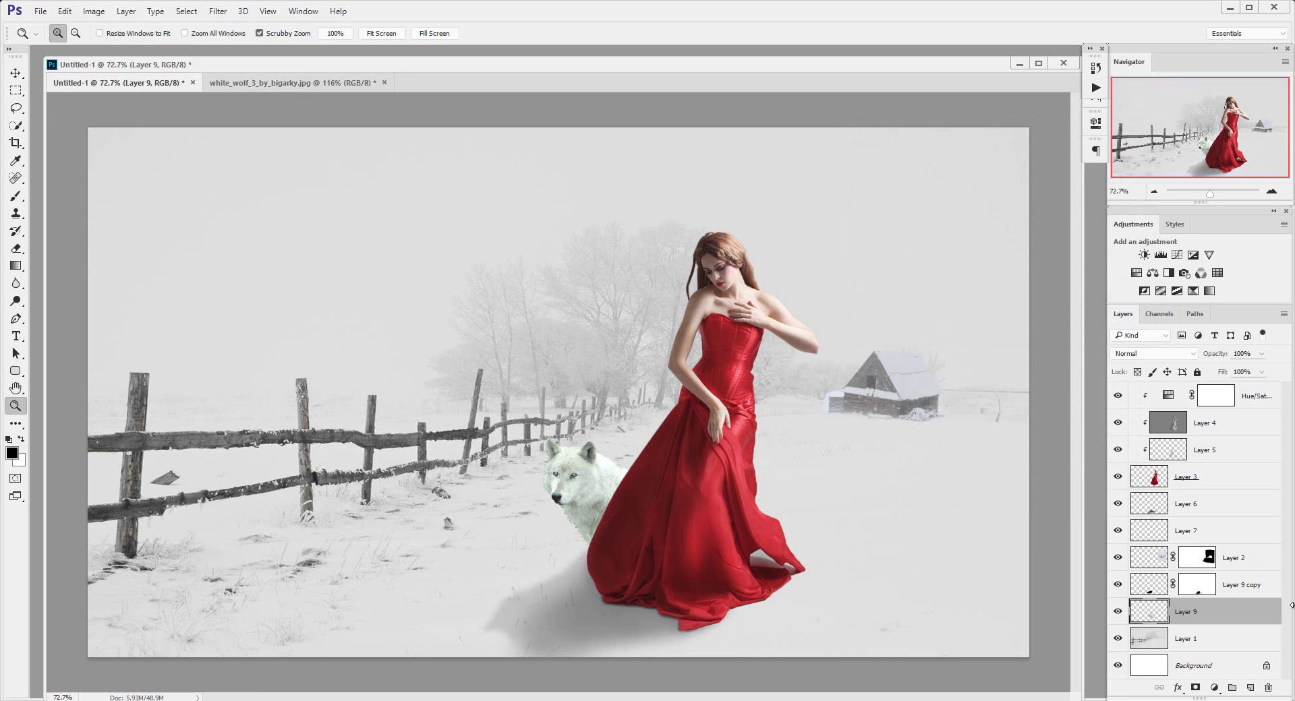
left_click(1119, 614)
left_click(1119, 614)
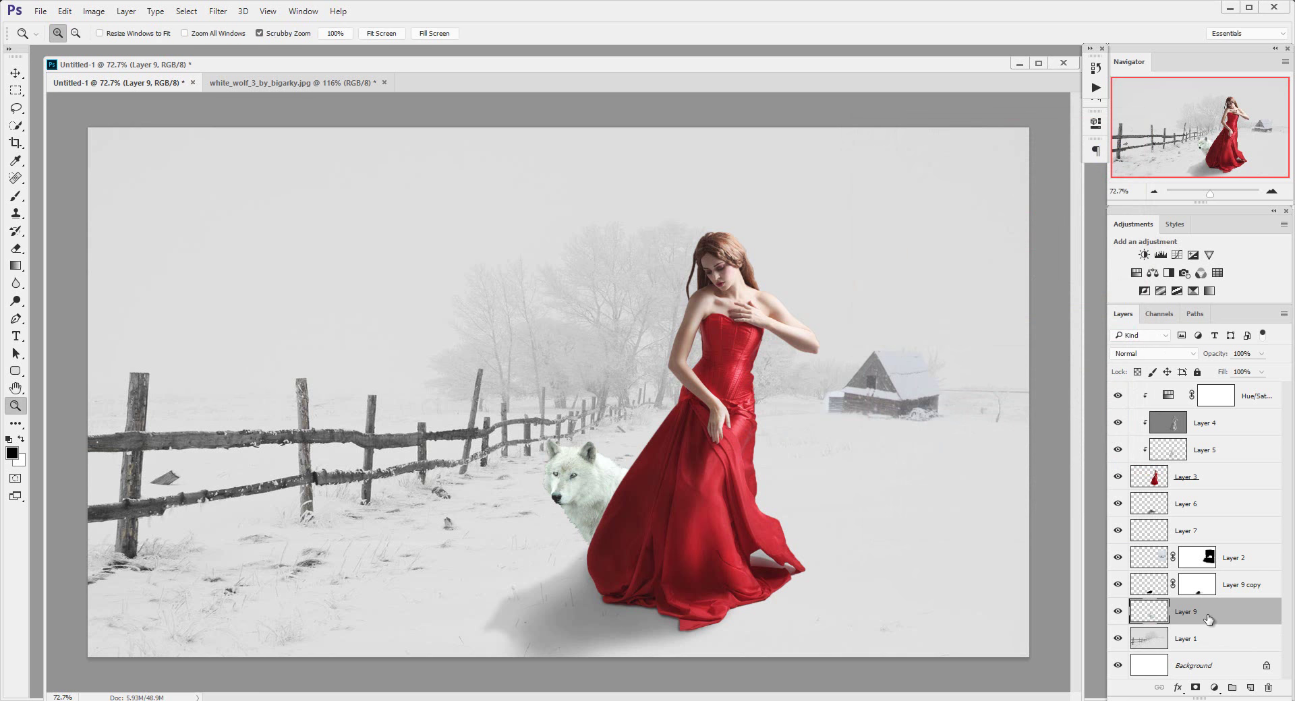
left_click(1118, 612)
Create Layer 10 and try a 50% gray fill, then undo it
left_click(1250, 687)
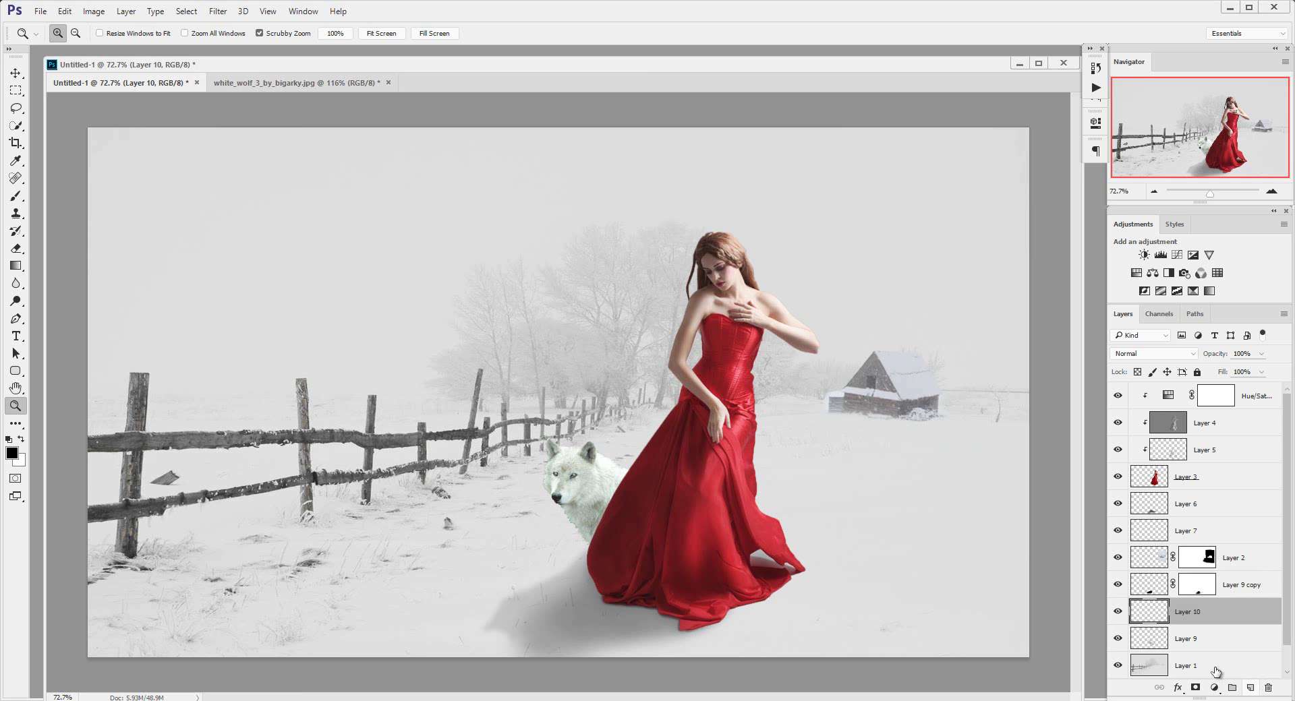
left_click(1114, 613)
left_click(66, 10)
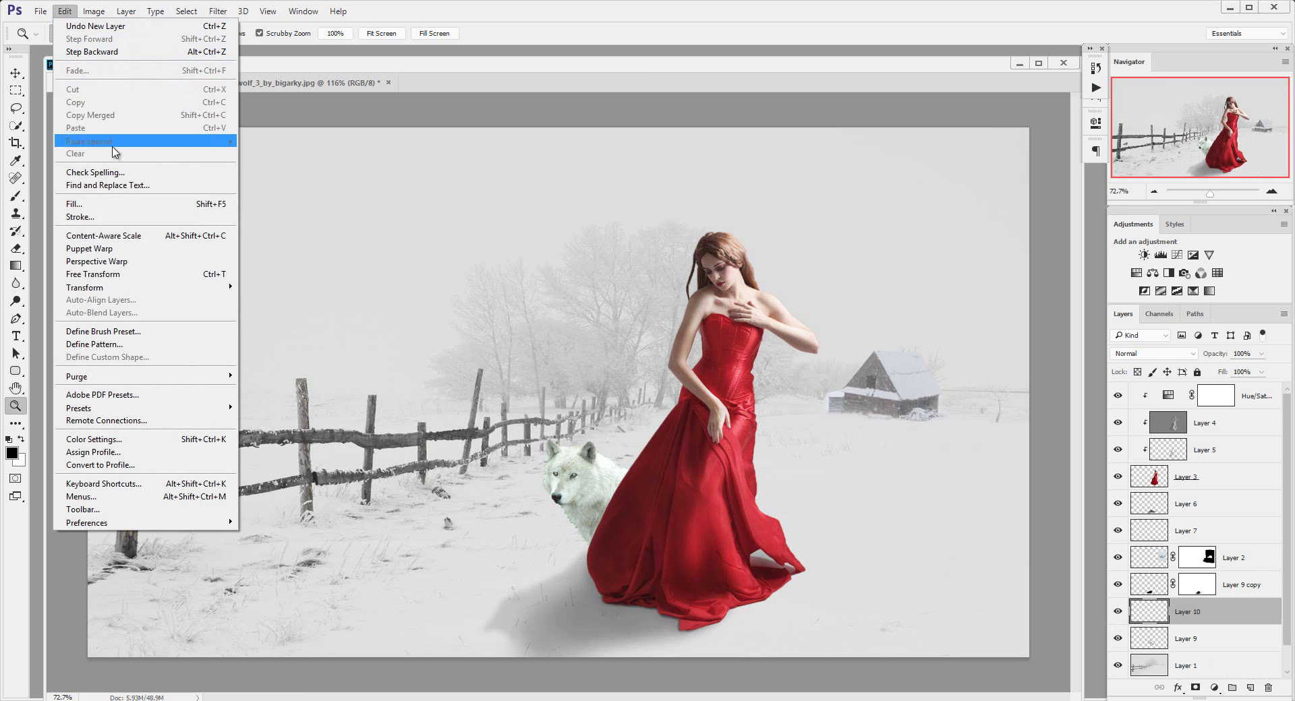
left_click(132, 209)
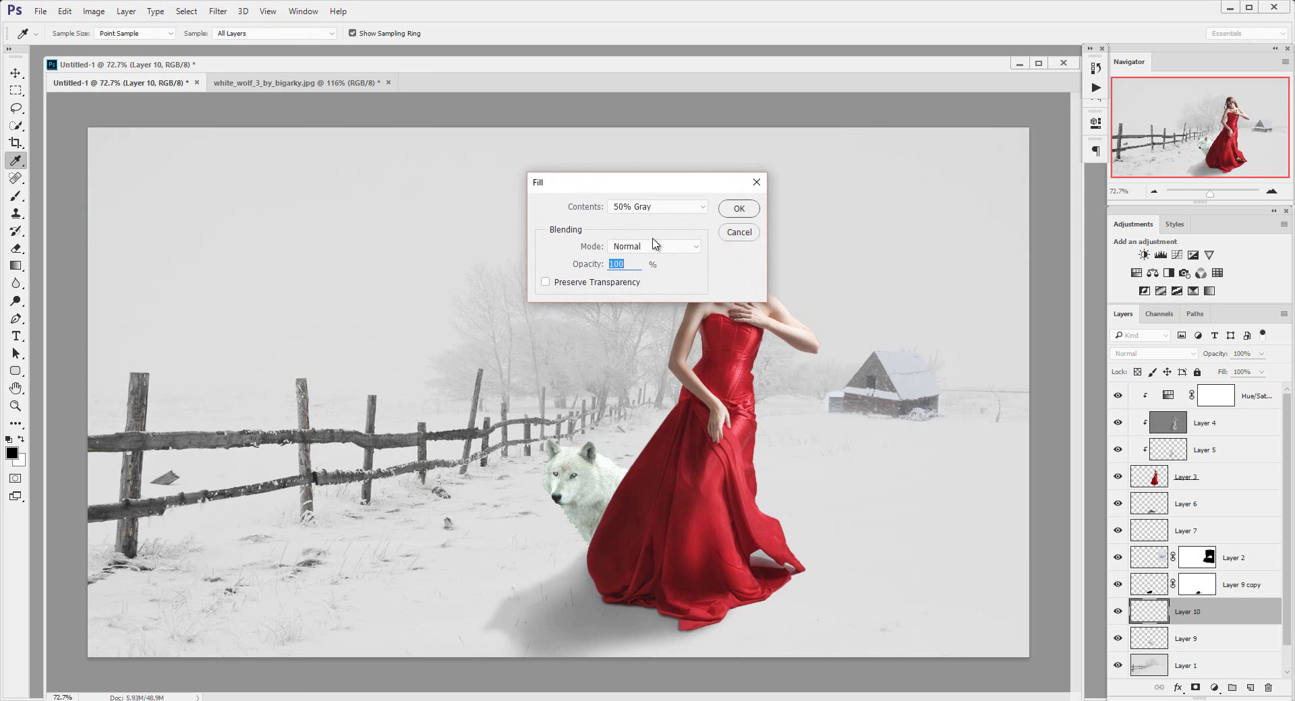
left_click(738, 209)
key("z")
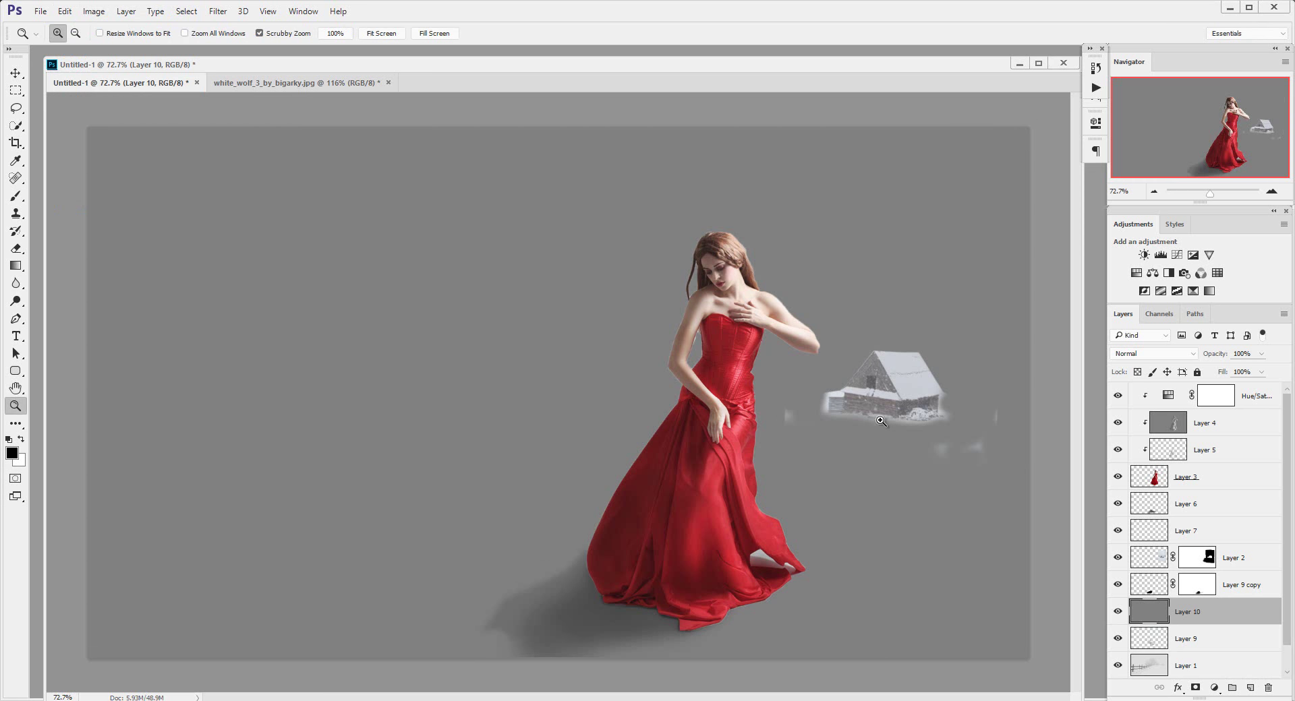
key("ctrl+z")
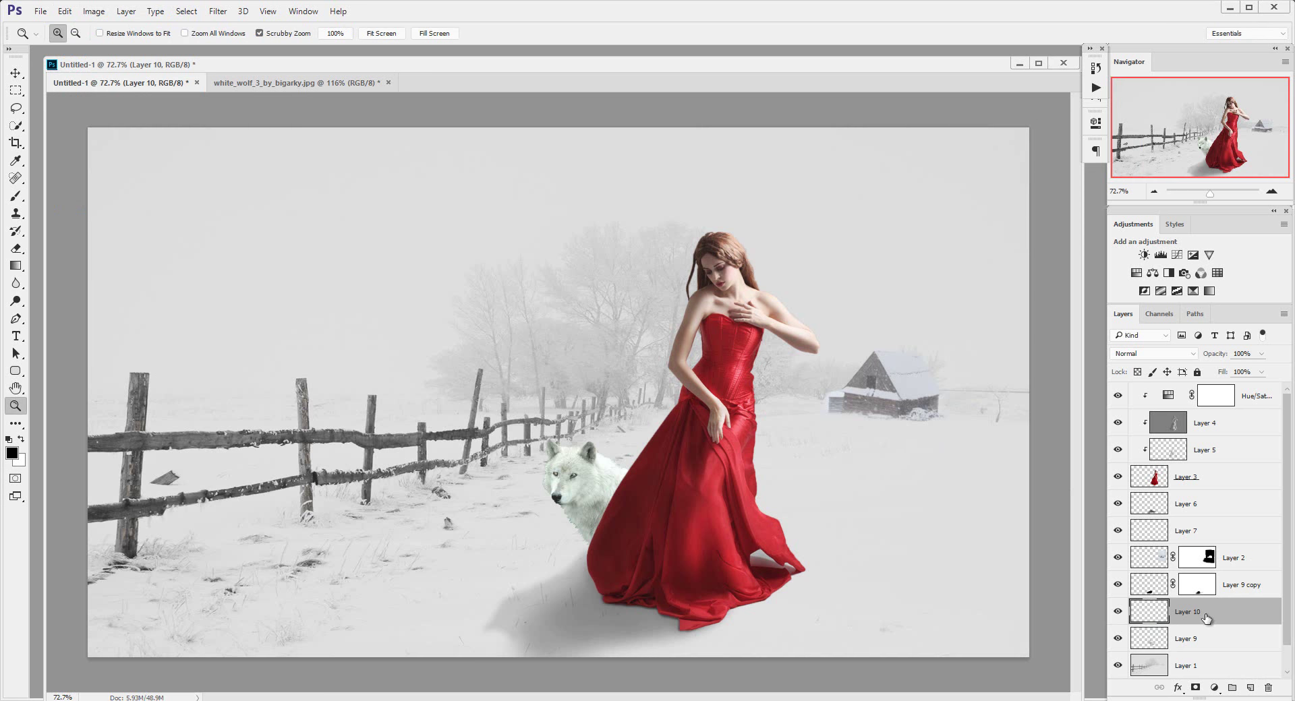
Toggle layer visibilities to identify the wolf's Layer 9, then reselect Layer 10
left_click(1117, 557)
left_click(1117, 584)
left_click(1117, 611)
left_click(1118, 639)
left_click(1137, 641)
left_click(1117, 639)
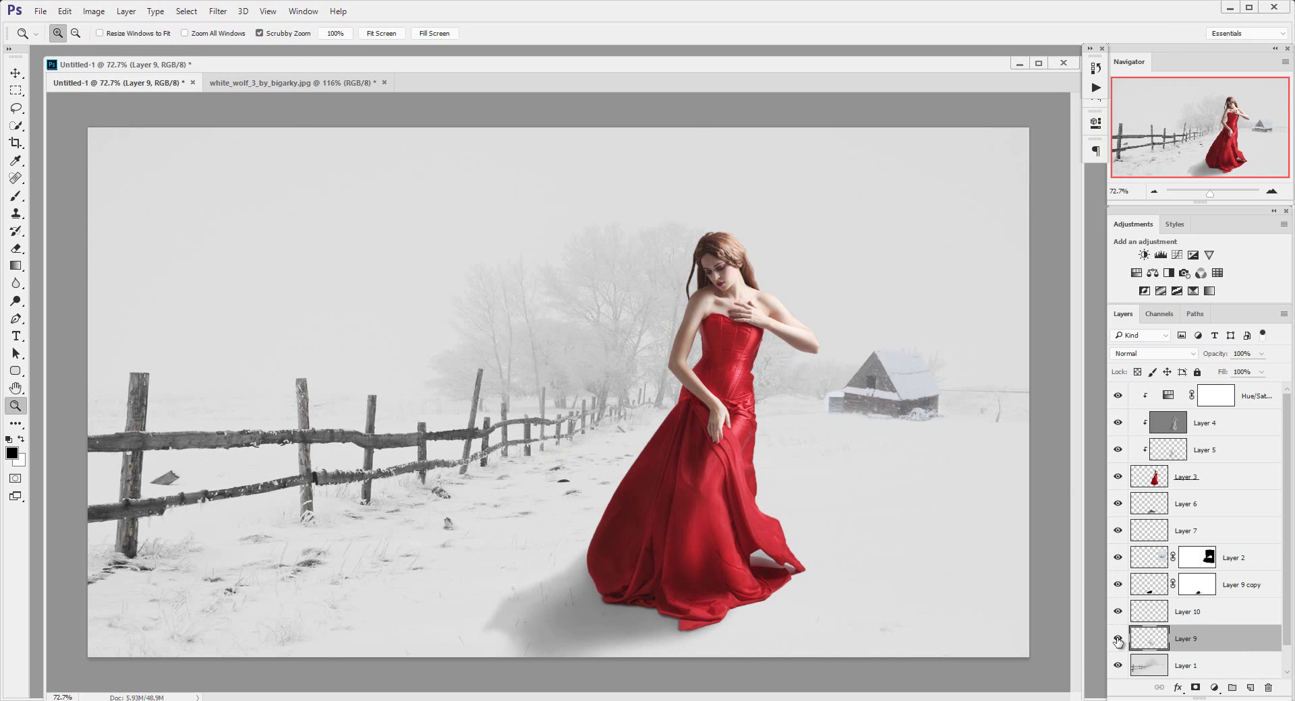
left_click(1117, 639)
left_click(1210, 615)
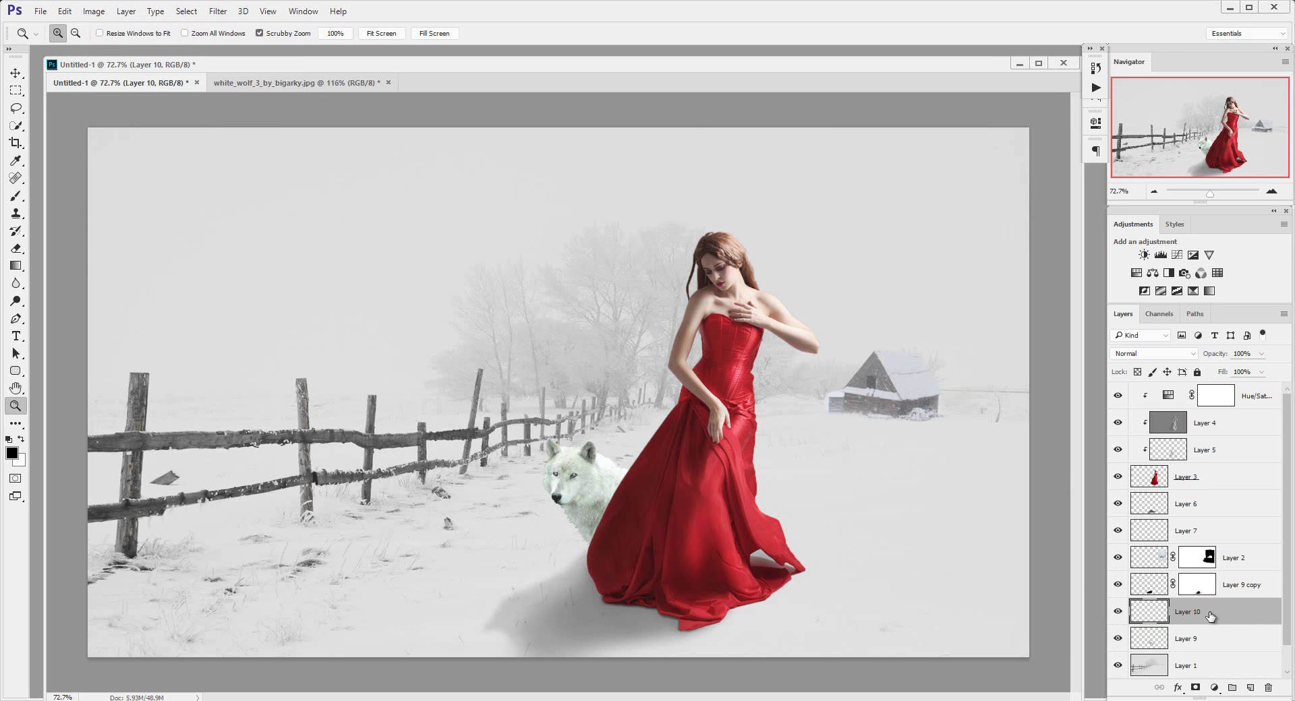
left_click(1118, 611)
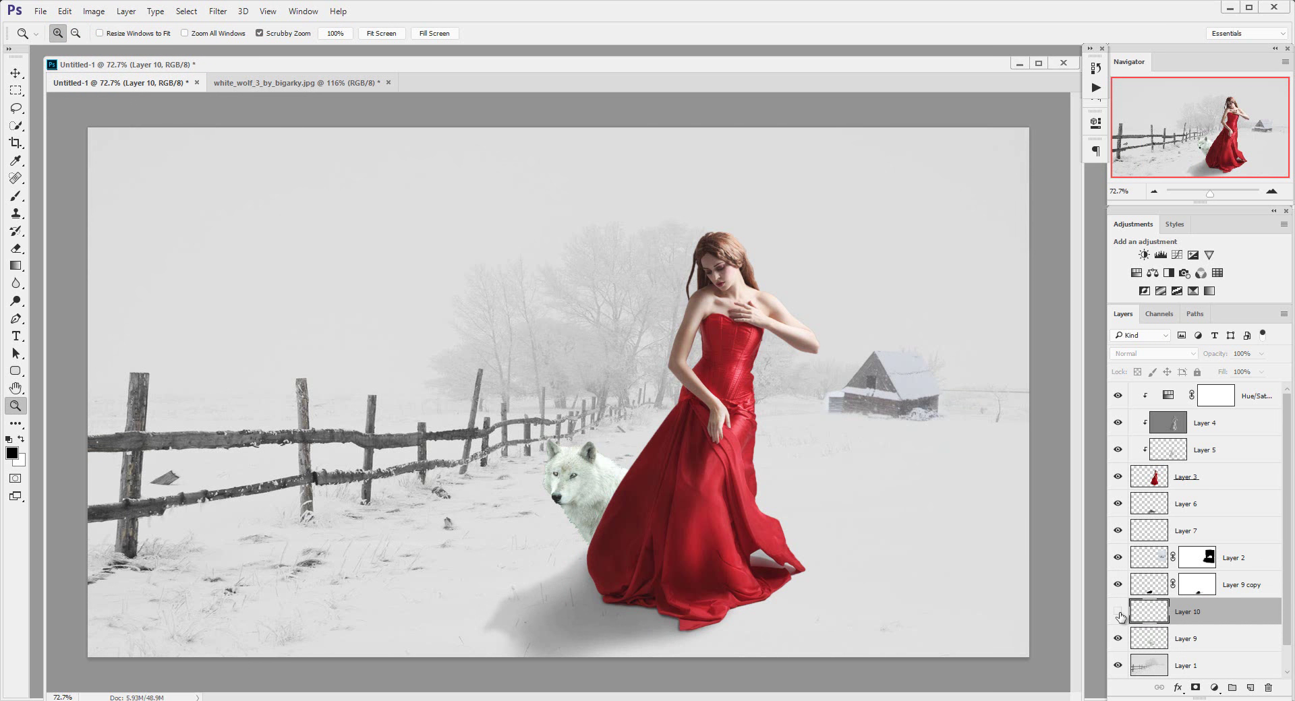
Fill Layer 10 with 50% gray, clip it to the wolf and set Overlay blending
left_click(65, 11)
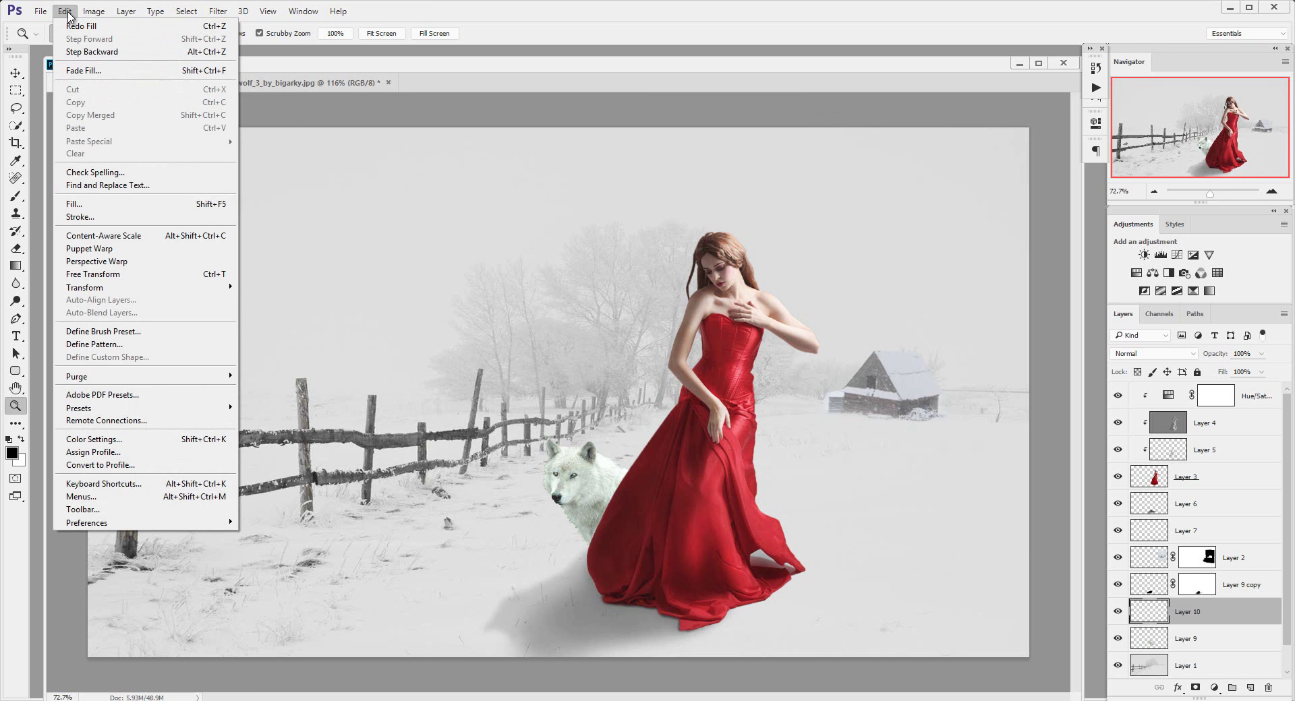
left_click(168, 203)
left_click(738, 209)
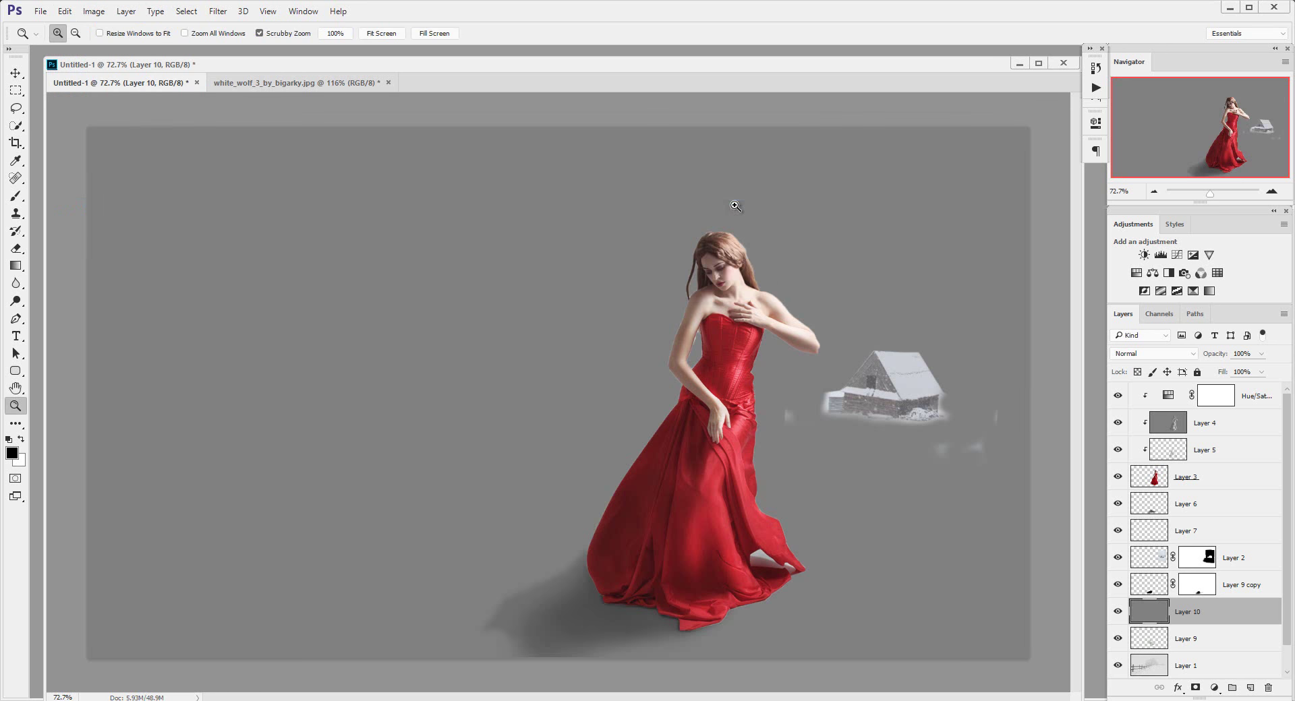
left_click(1155, 625, "alt")
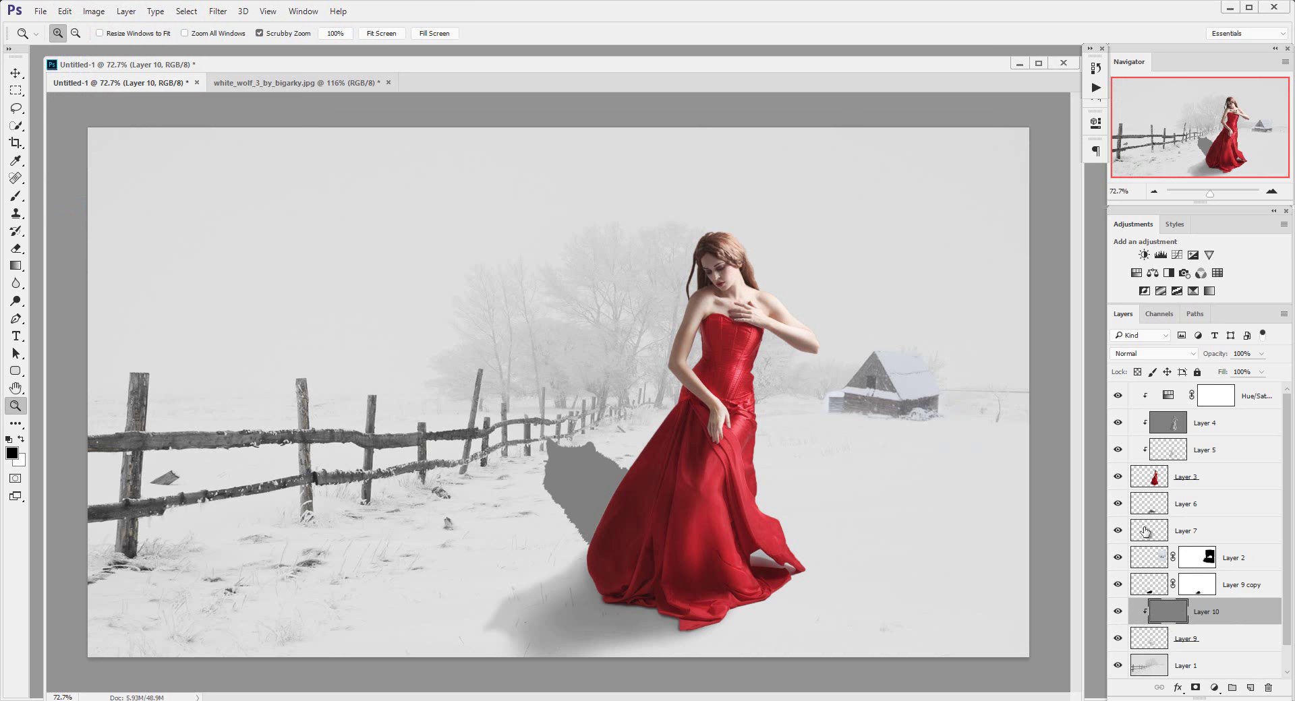
left_click(1145, 355)
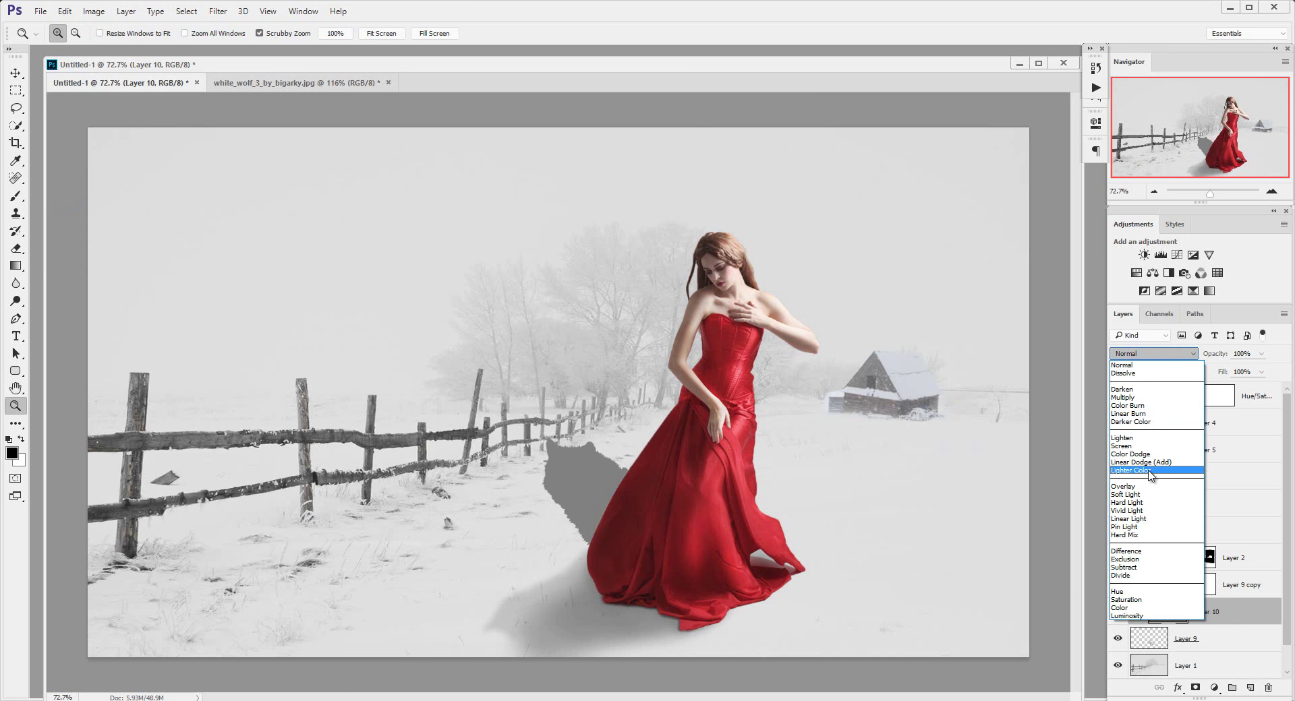
left_click(1146, 486)
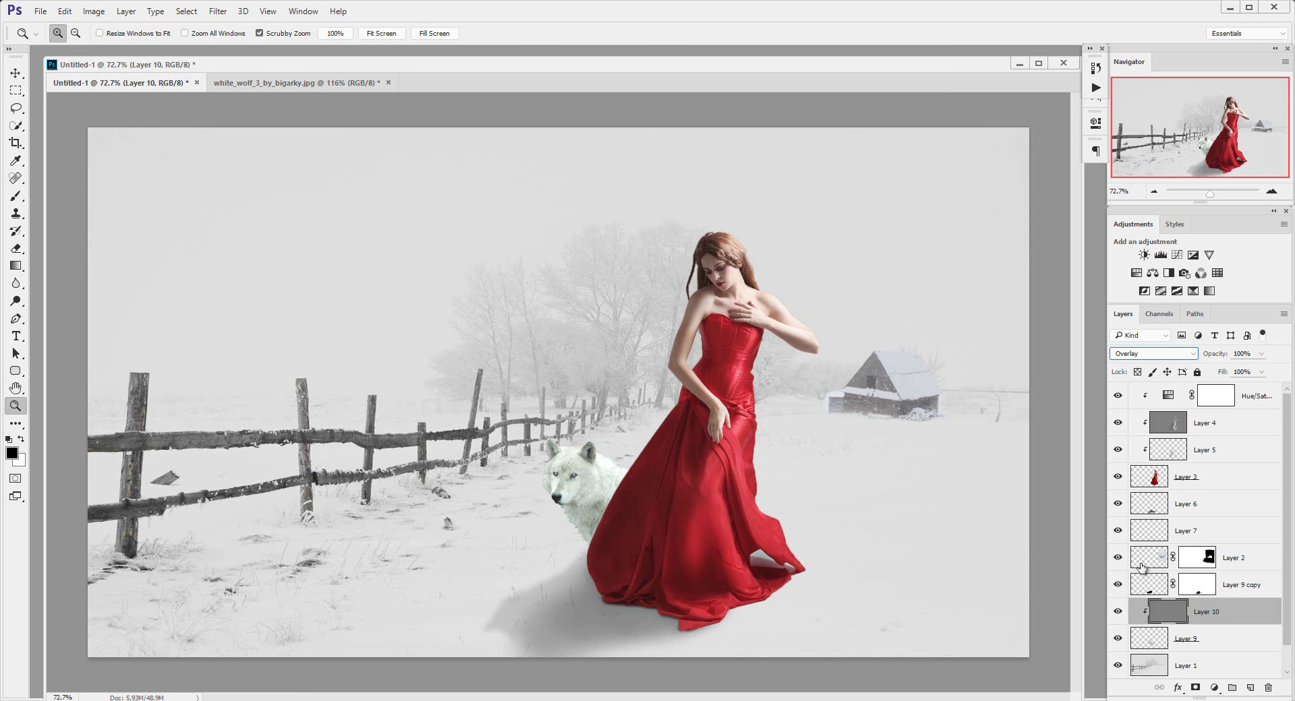
Darken the wolf's face, neck and ear fur on Layer 10 with the Burn tool (Midtones, 11%)
left_click_drag(588, 504, 610, 437)
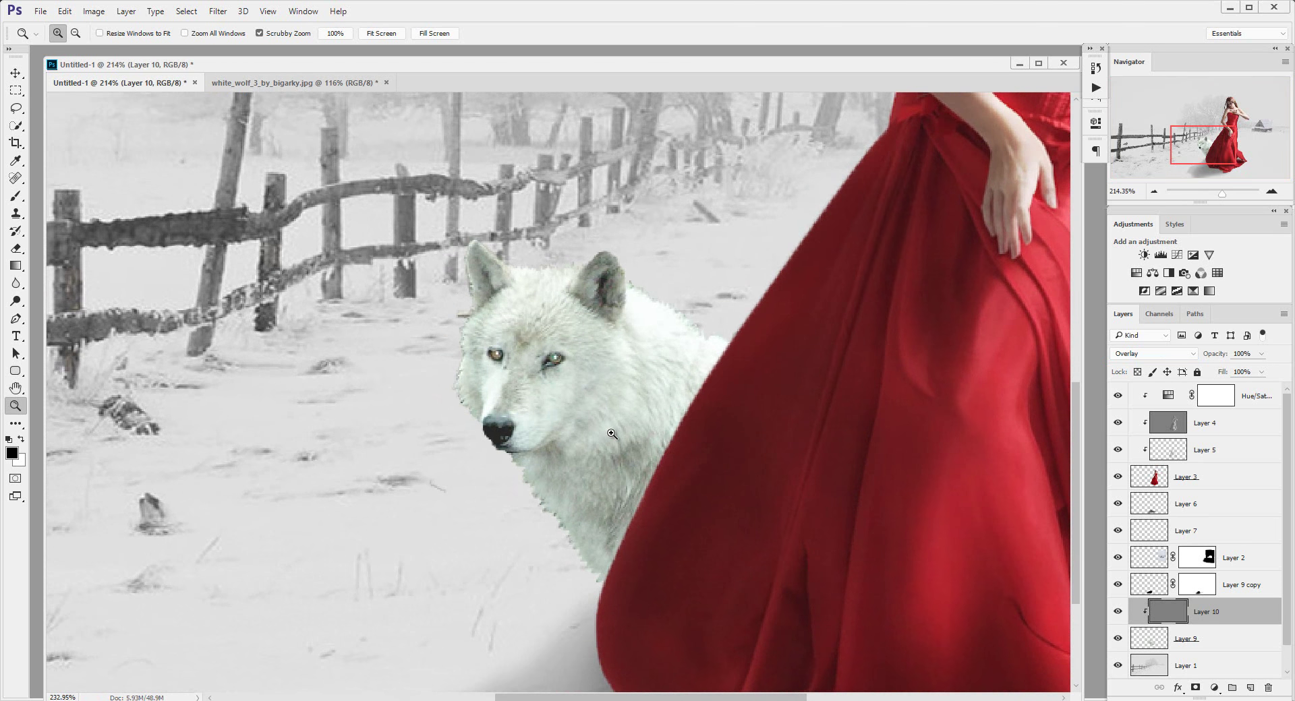
left_click(18, 301)
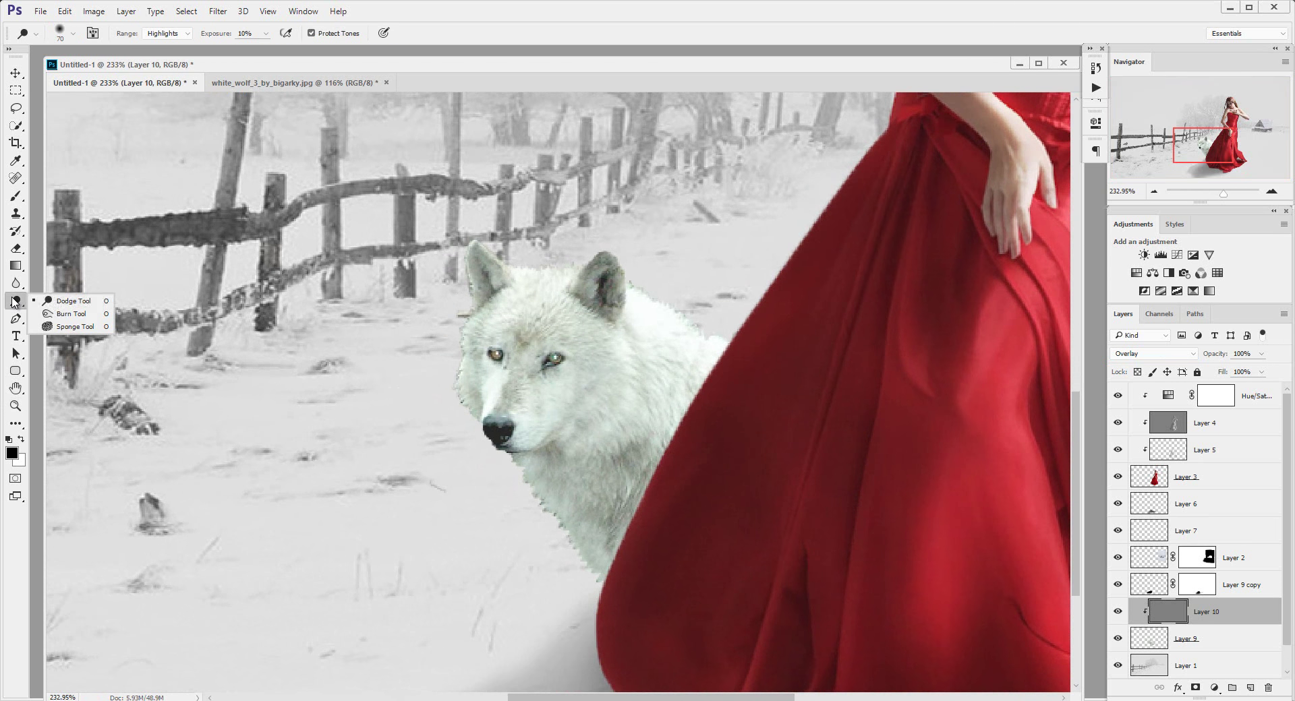
left_click(71, 314)
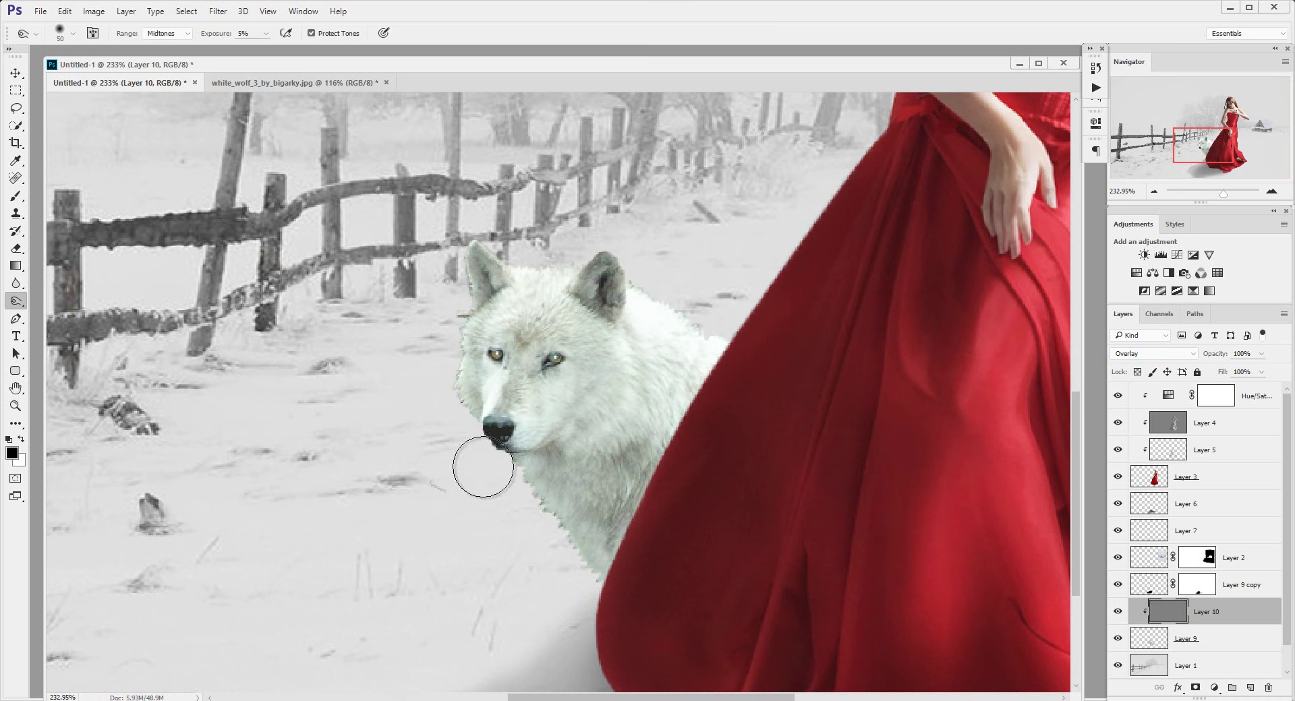
left_click_drag(555, 502, 559, 517)
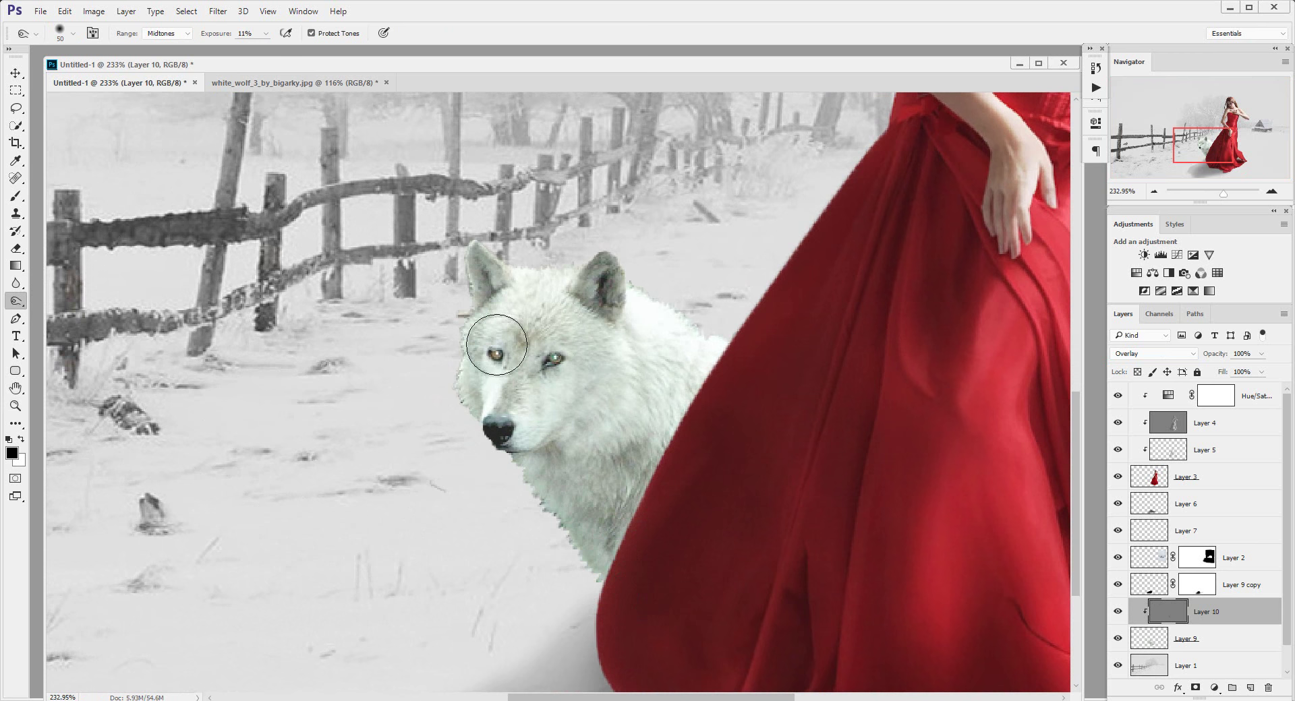
mouse_move(505, 342)
left_mouse_down()
mouse_move(569, 499)
mouse_move(657, 477)
mouse_move(568, 526)
mouse_move(680, 408)
mouse_move(606, 423)
mouse_move(616, 397)
mouse_move(466, 327)
mouse_move(468, 378)
mouse_move(445, 365)
mouse_move(506, 309)
mouse_move(509, 384)
mouse_move(506, 288)
mouse_move(457, 289)
mouse_move(456, 332)
mouse_move(471, 286)
mouse_move(463, 398)
mouse_move(520, 486)
mouse_move(596, 276)
mouse_move(577, 315)
left_mouse_up()
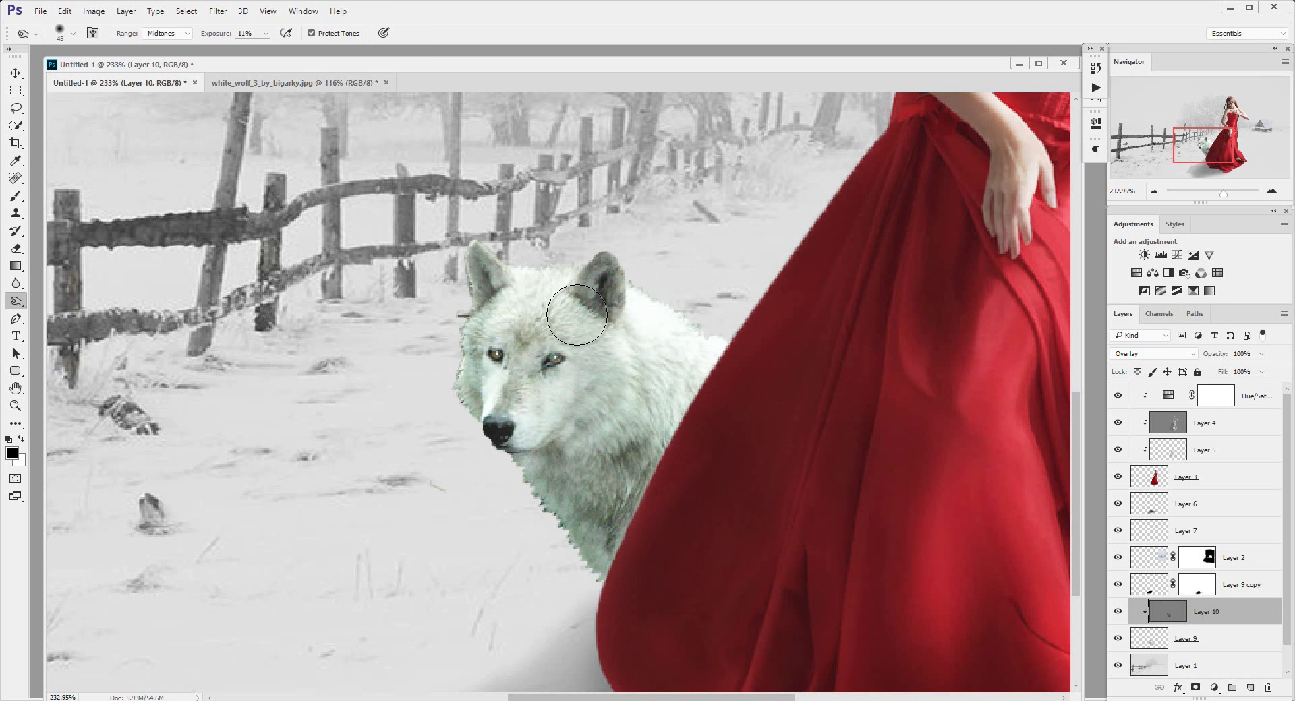
key("bracketleft")
key("bracketleft")
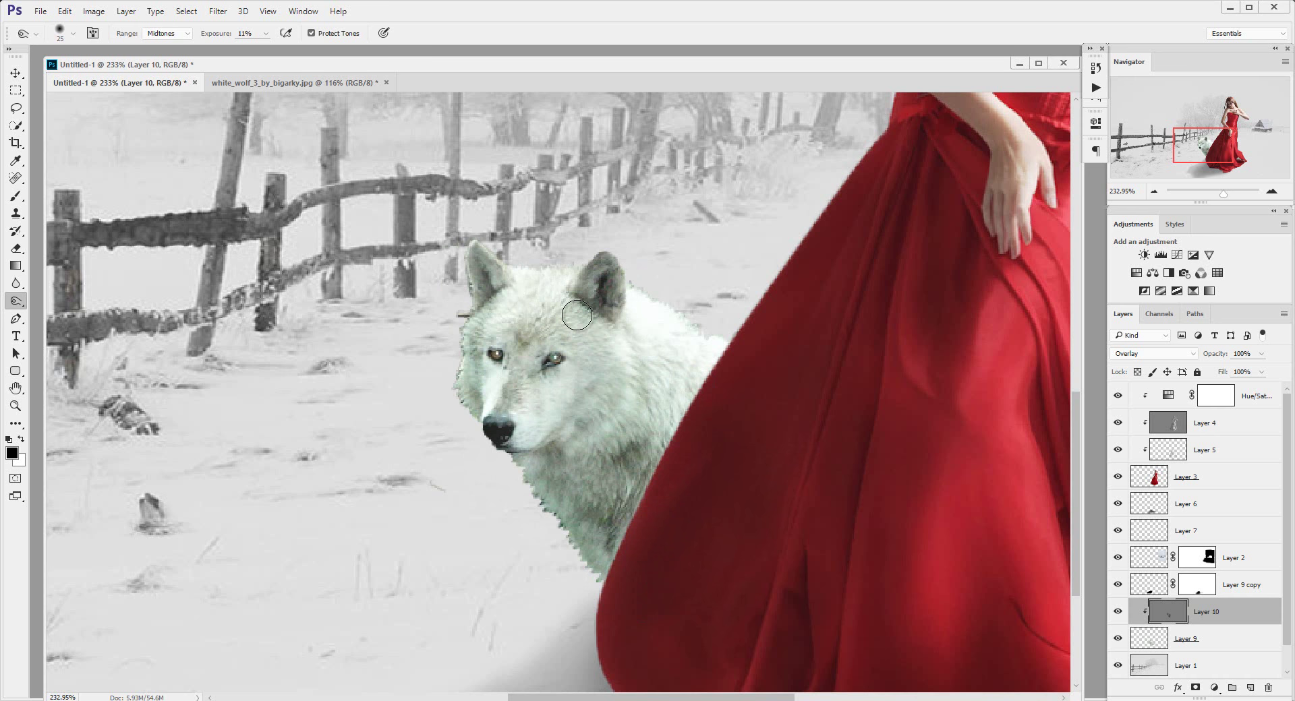
mouse_move(577, 315)
left_mouse_down()
mouse_move(577, 303)
mouse_move(561, 318)
mouse_move(577, 320)
mouse_move(500, 292)
mouse_move(464, 346)
mouse_move(517, 439)
mouse_move(521, 340)
mouse_move(543, 340)
mouse_move(495, 440)
mouse_move(520, 405)
mouse_move(486, 443)
mouse_move(518, 414)
mouse_move(533, 456)
mouse_move(609, 410)
mouse_move(596, 508)
left_mouse_up()
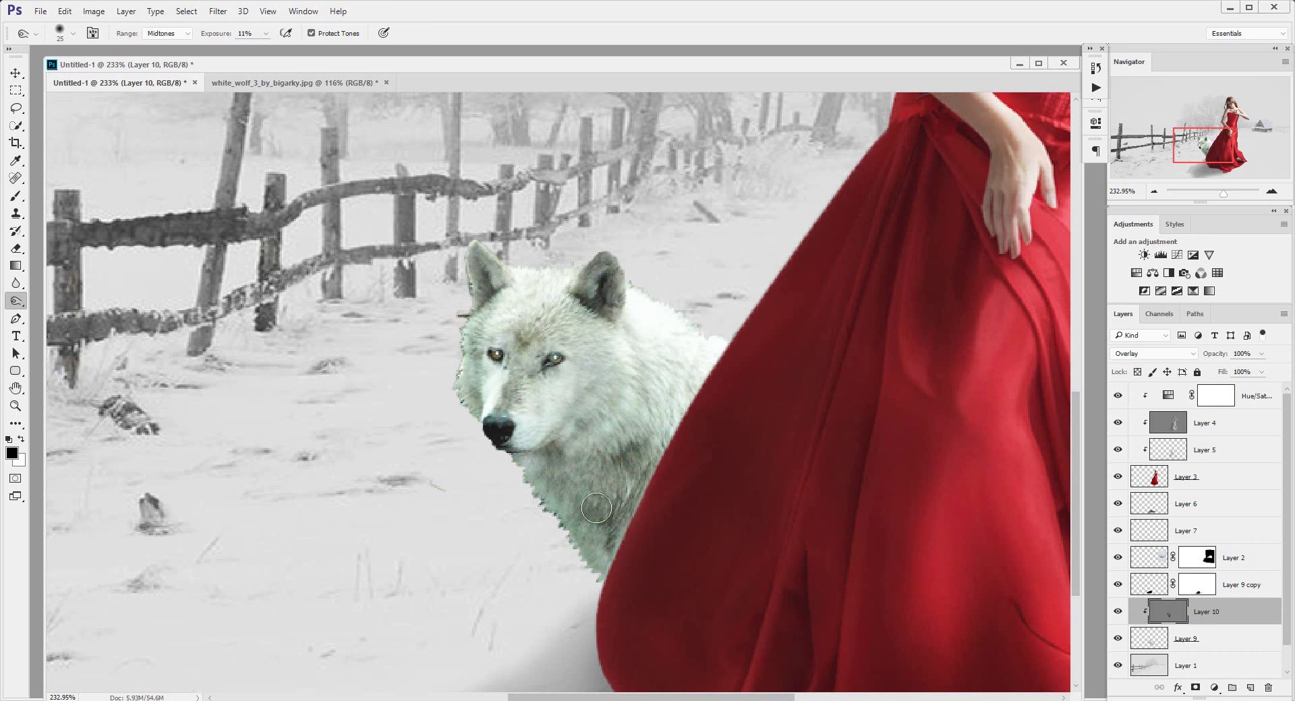
Brighten the wolf's head and neck fur with the Dodge tool (Highlights, 10%)
right_click(18, 304)
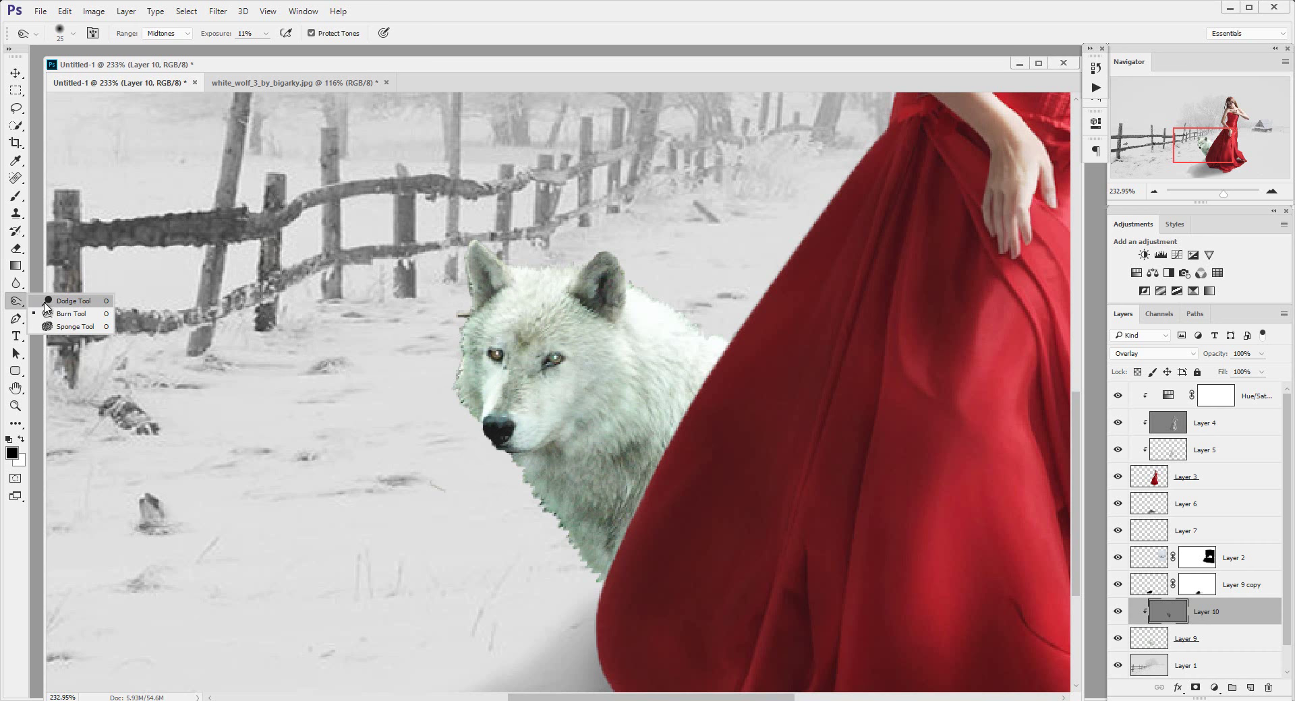
left_click(51, 301)
left_click_drag(593, 332, 658, 329)
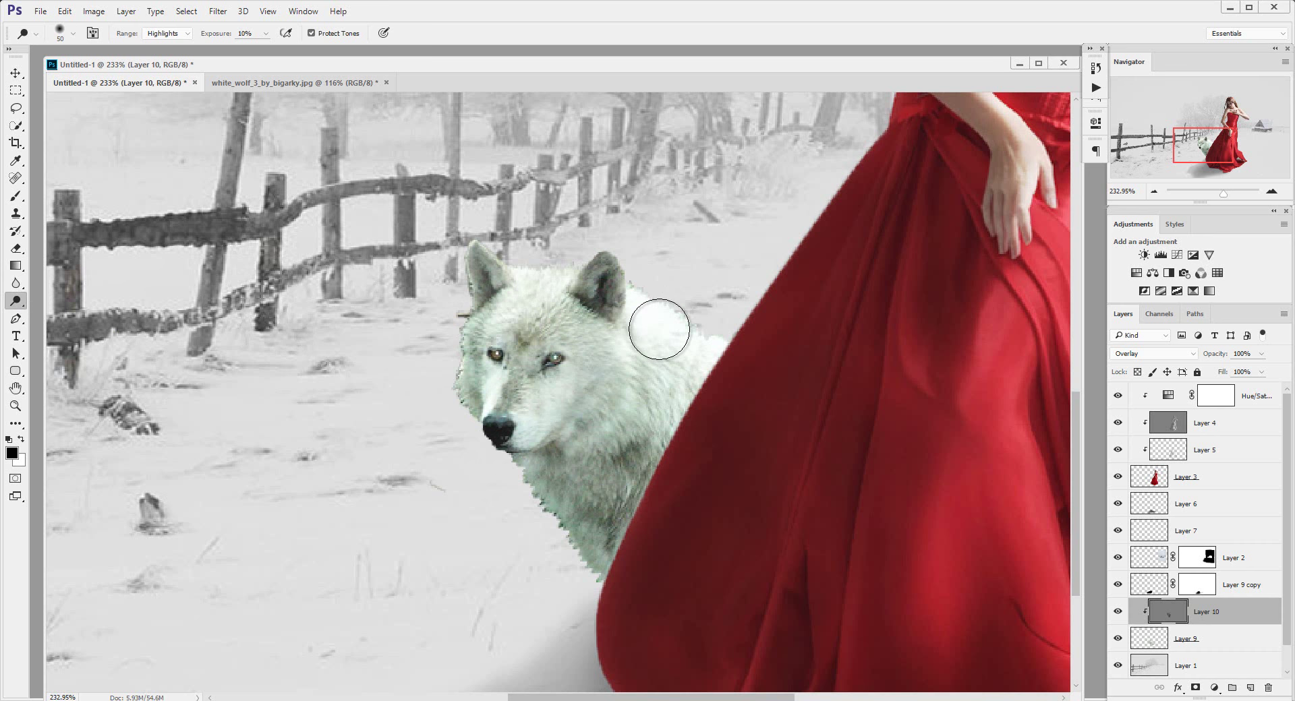
key("bracketleft")
key("bracketleft")
key("bracketleft")
left_click_drag(656, 367, 671, 367)
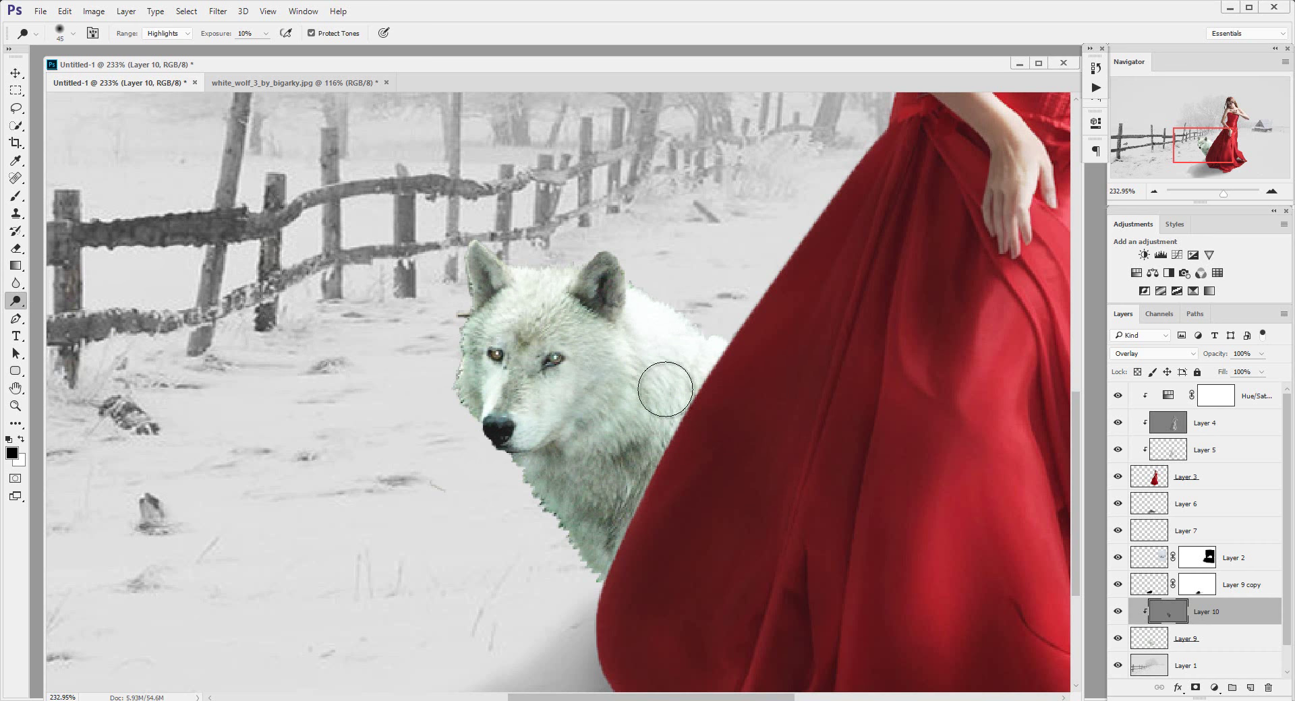
mouse_move(551, 265)
left_mouse_down()
mouse_move(655, 441)
mouse_move(653, 359)
mouse_move(723, 375)
mouse_move(667, 420)
left_mouse_up()
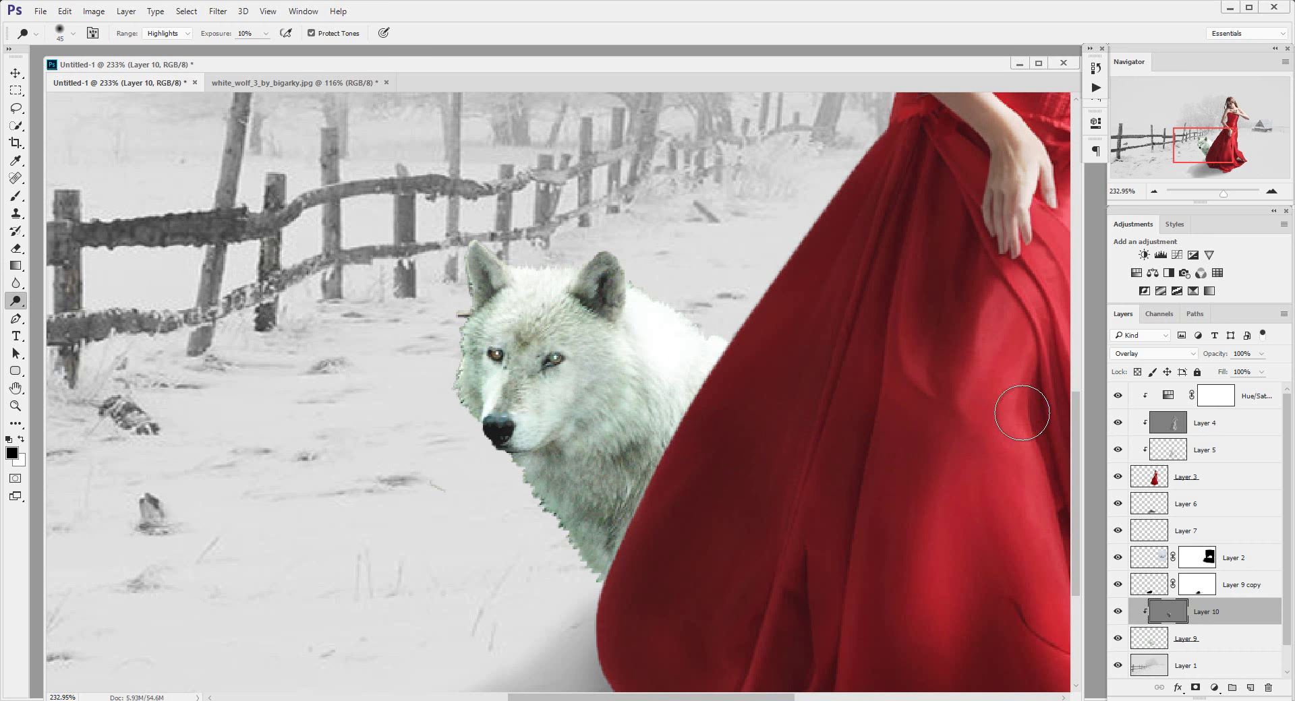
Set Layer 10's opacity to 88% and add a new empty layer
left_click_drag(1225, 357, 1218, 376)
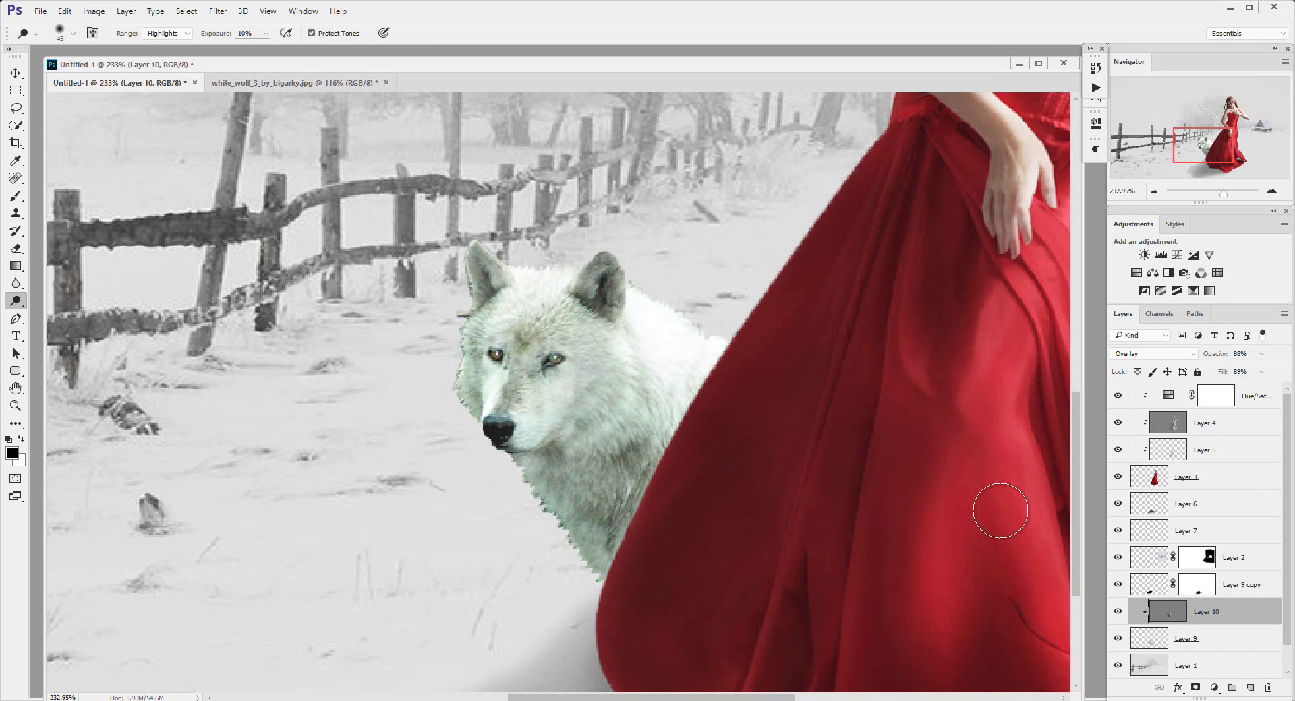
scroll(1284, 607, "down", 1)
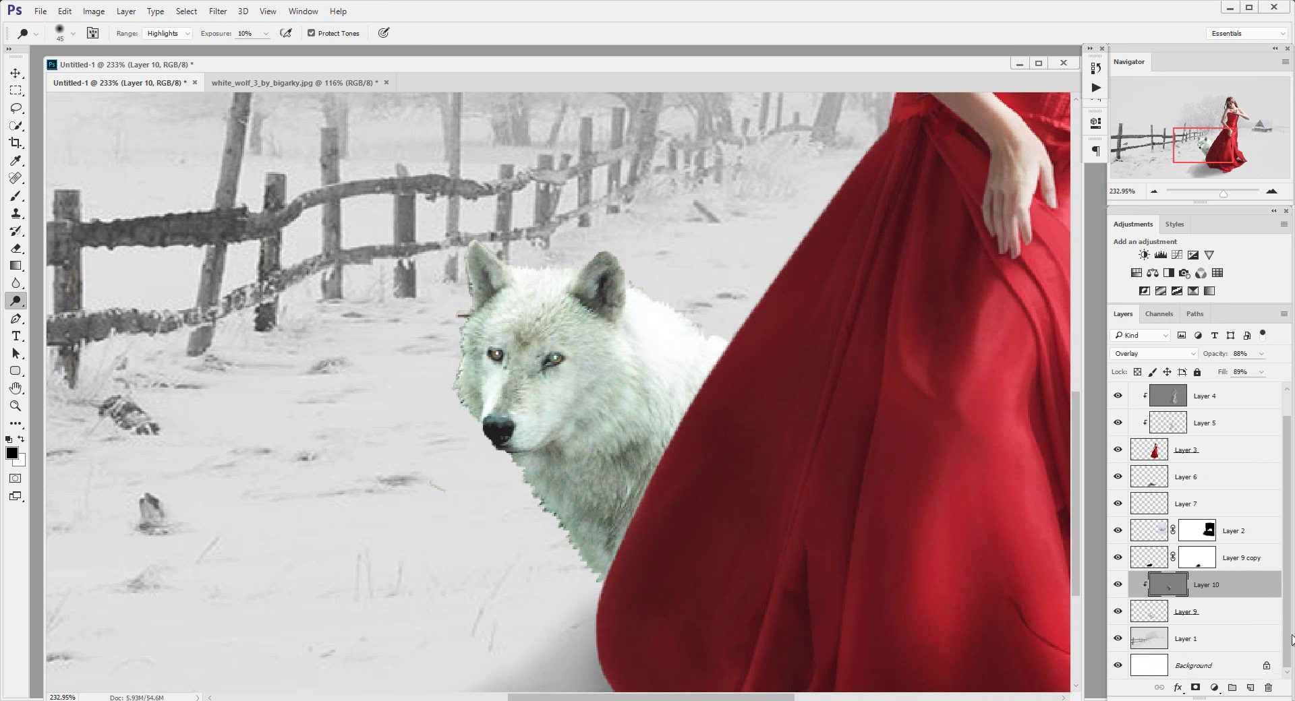
left_click(1249, 688)
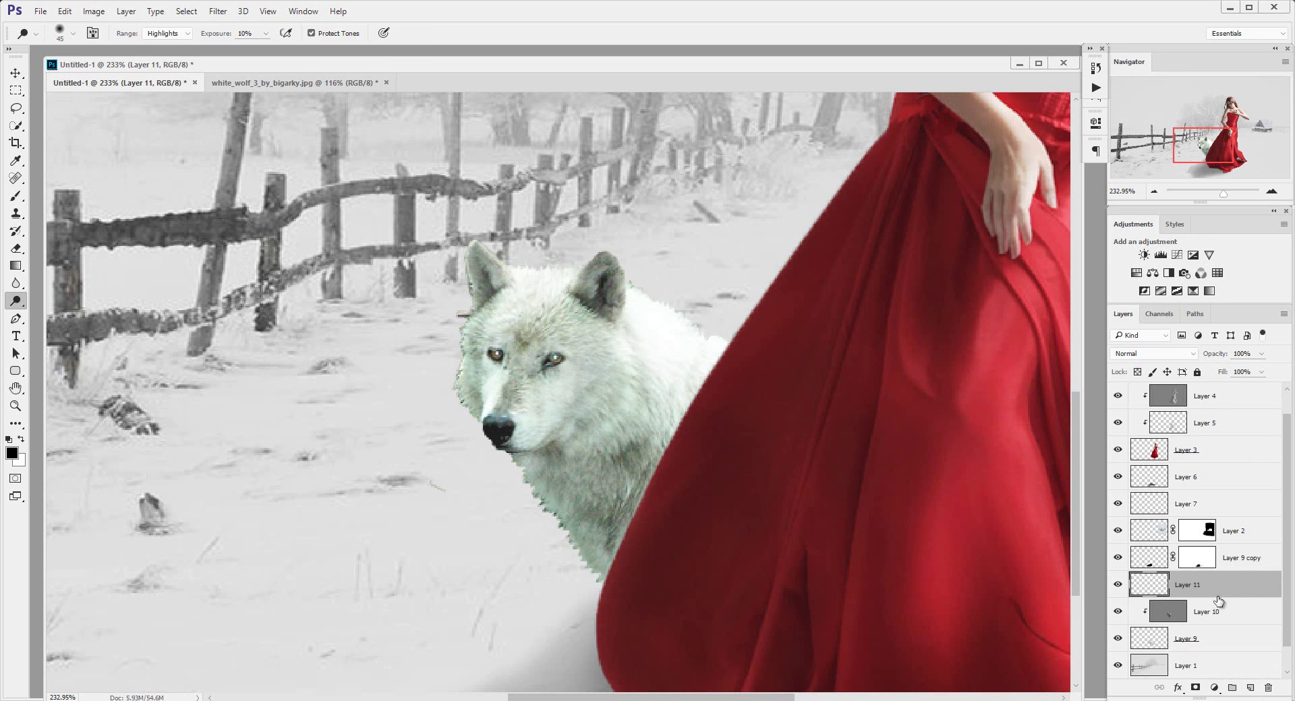
Clip new Layer 11 beneath Layer 10 and brush-darken the wolf's lower chest near the dress
left_click_drag(1224, 593, 1231, 624)
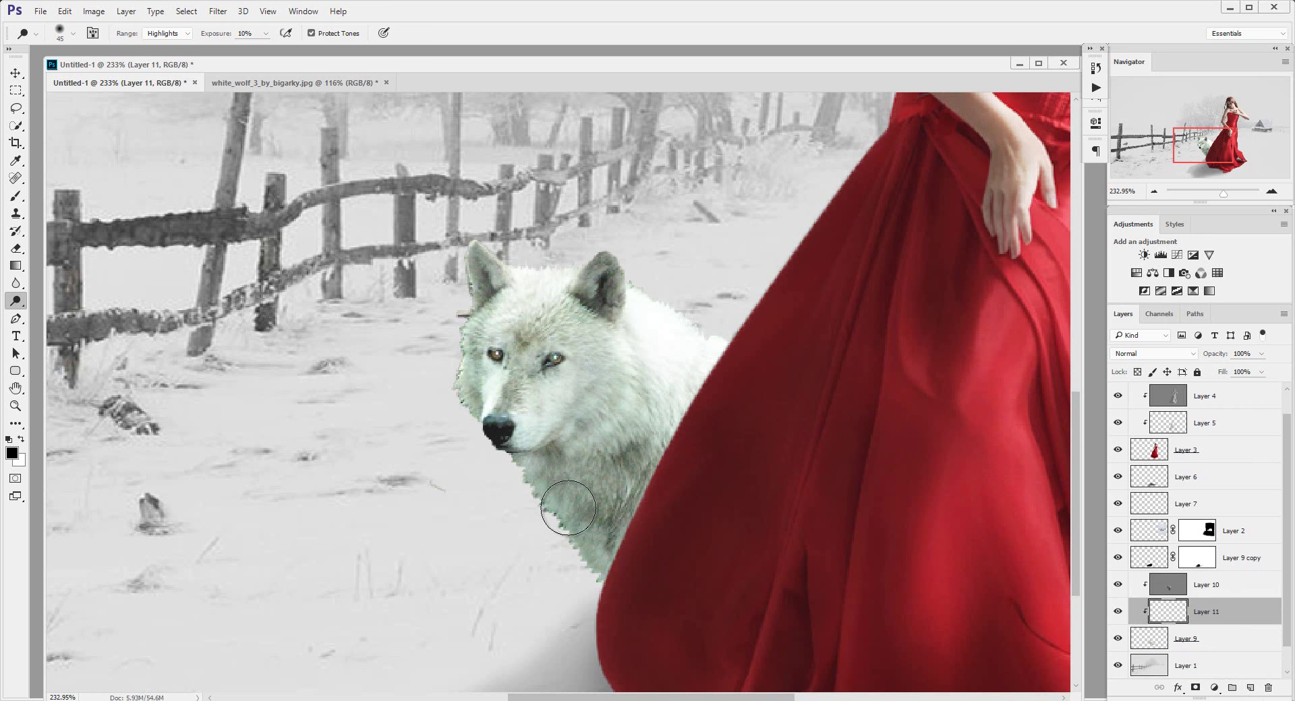
left_click(15, 196)
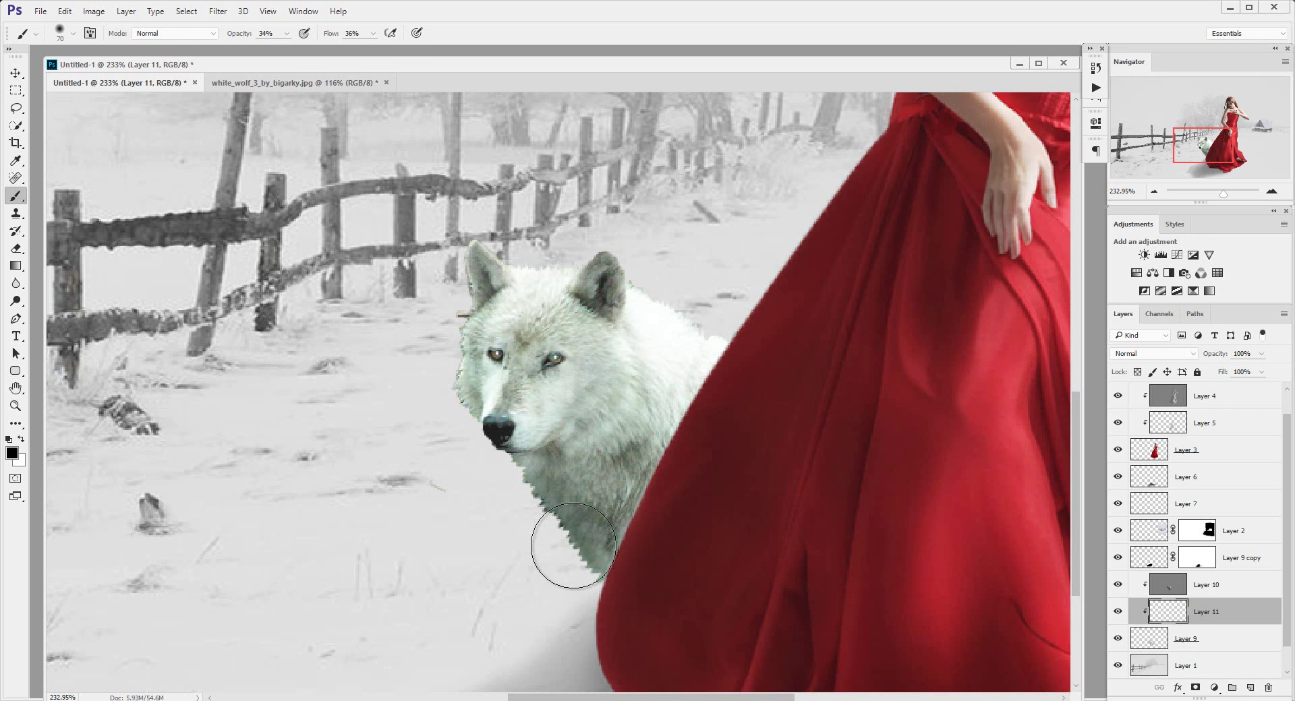
left_click_drag(573, 545, 587, 519)
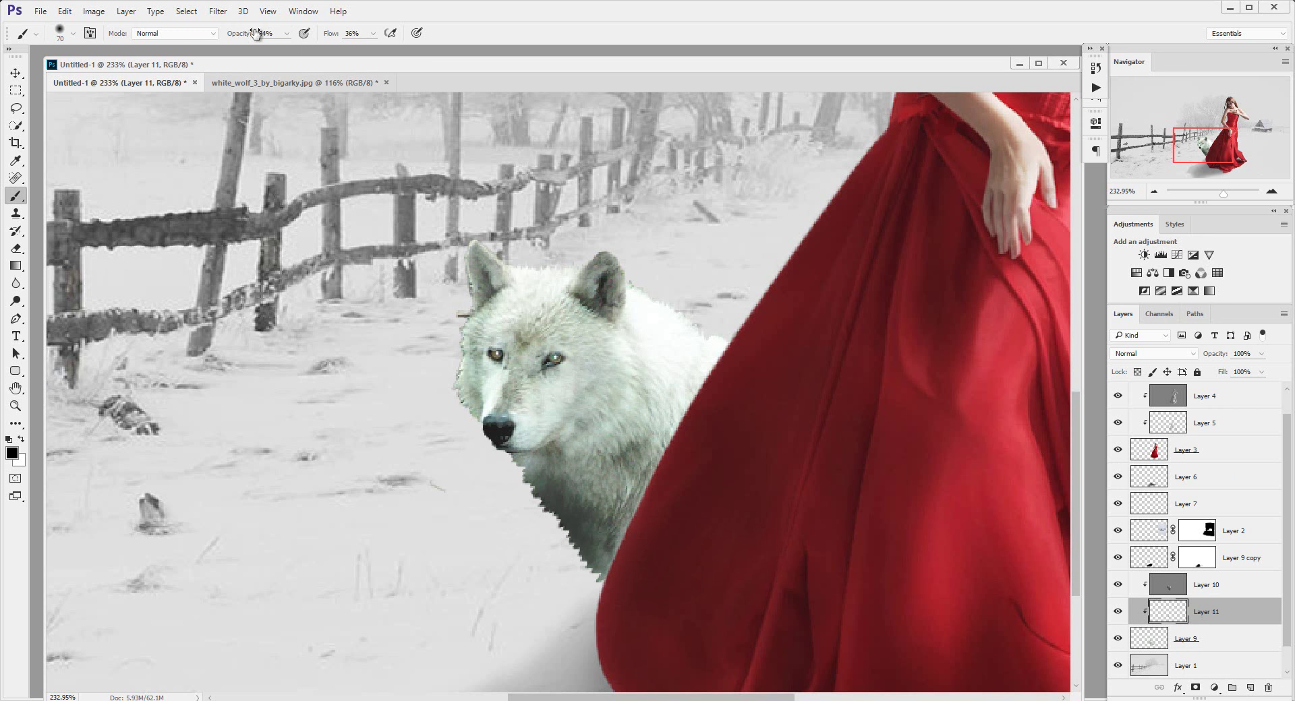
Set the brush to 16% opacity and 13% flow, then softly shade the wolf's face and chest
left_click_drag(255, 33, 244, 36)
left_click_drag(331, 37, 325, 36)
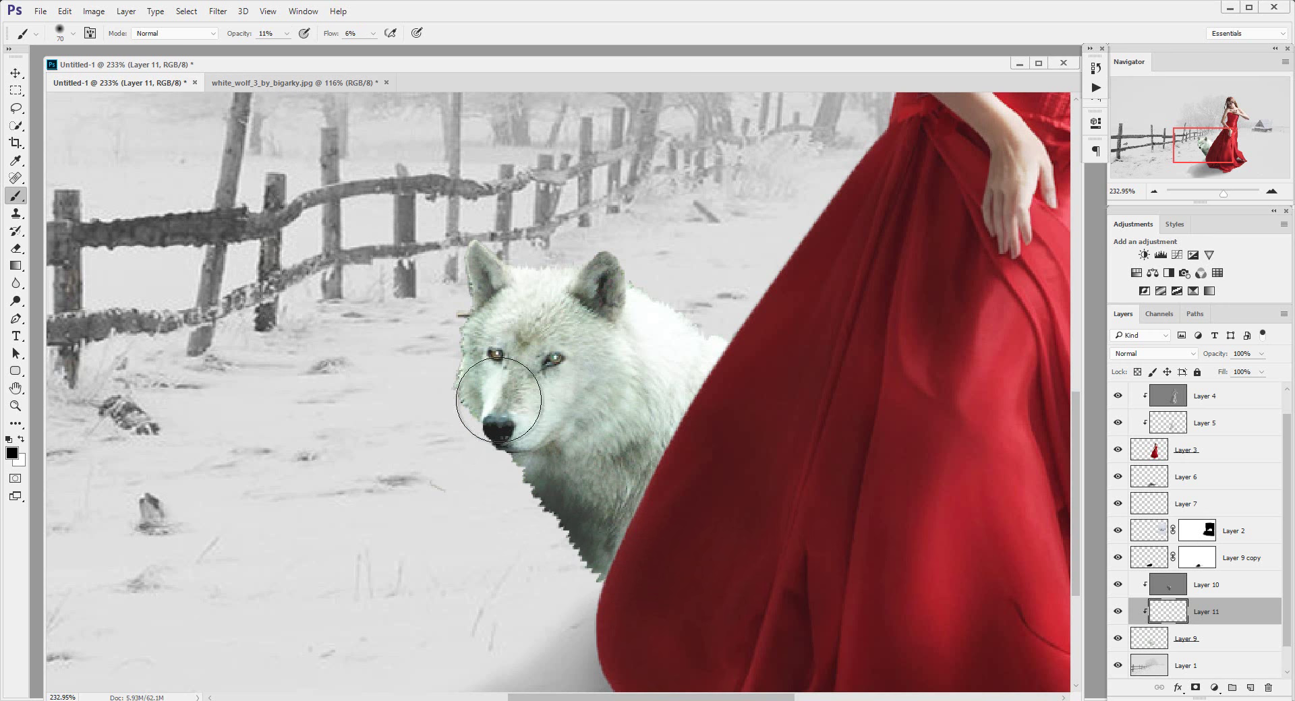
mouse_move(503, 405)
left_mouse_down()
mouse_move(629, 555)
mouse_move(607, 443)
mouse_move(656, 491)
mouse_move(543, 459)
mouse_move(441, 371)
mouse_move(467, 409)
mouse_move(466, 327)
mouse_move(484, 377)
mouse_move(469, 414)
mouse_move(520, 405)
mouse_move(549, 317)
mouse_move(486, 277)
mouse_move(453, 317)
mouse_move(496, 376)
mouse_move(549, 295)
mouse_move(576, 324)
mouse_move(586, 292)
mouse_move(472, 303)
mouse_move(585, 540)
mouse_move(697, 508)
mouse_move(624, 563)
left_mouse_up()
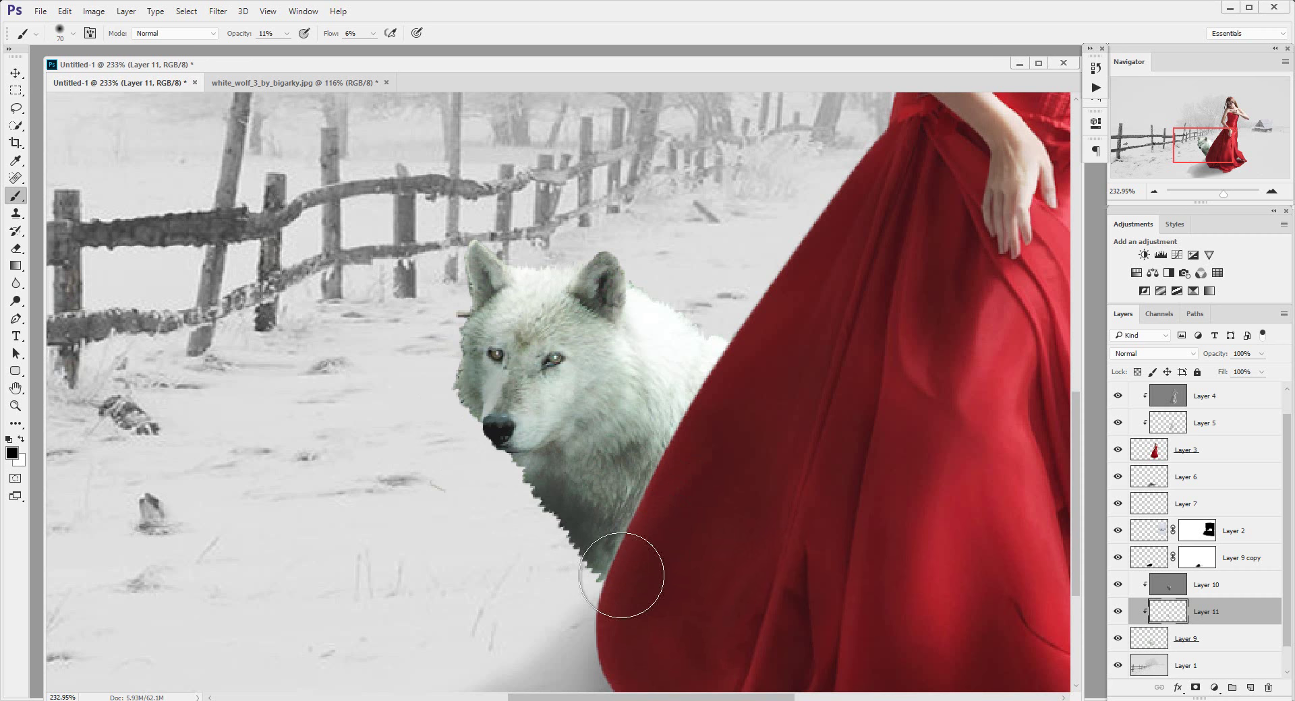
left_click_drag(858, 499, 855, 518)
Zoom back to 100% and soften Layer 11 to 87% opacity and 81% fill
key("z")
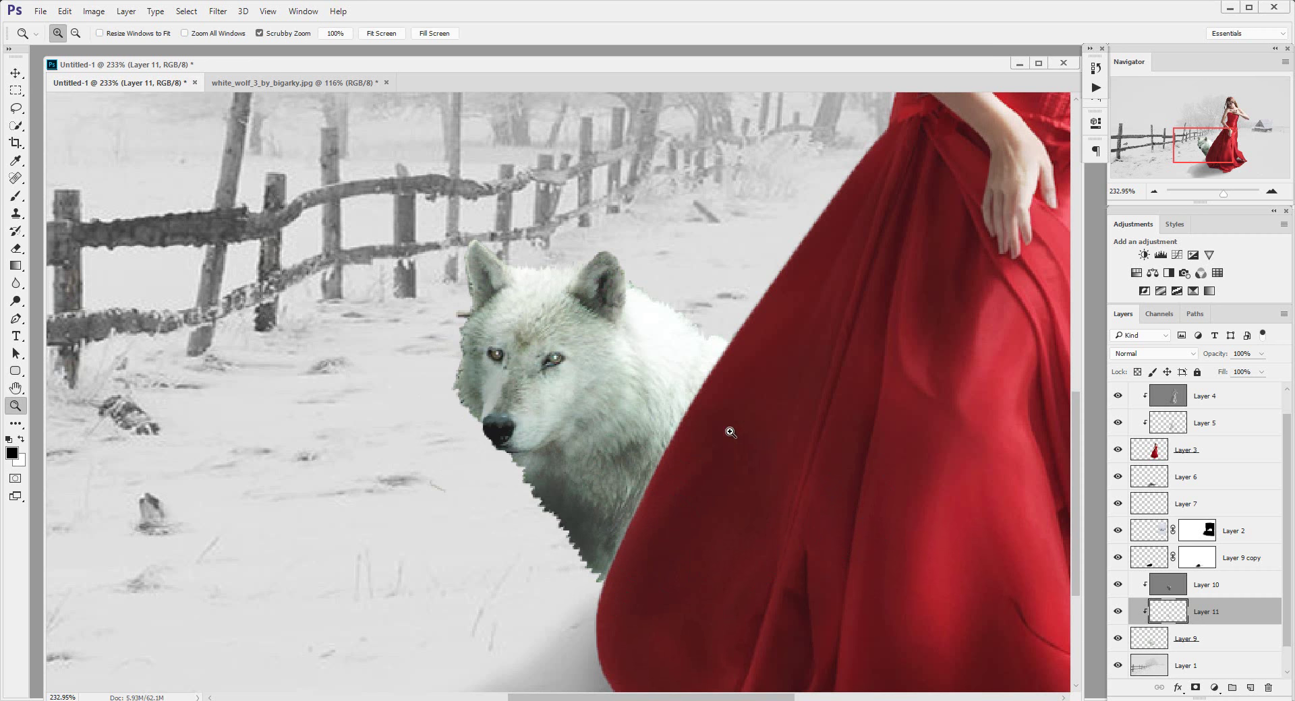
right_click(693, 412)
left_click(749, 440)
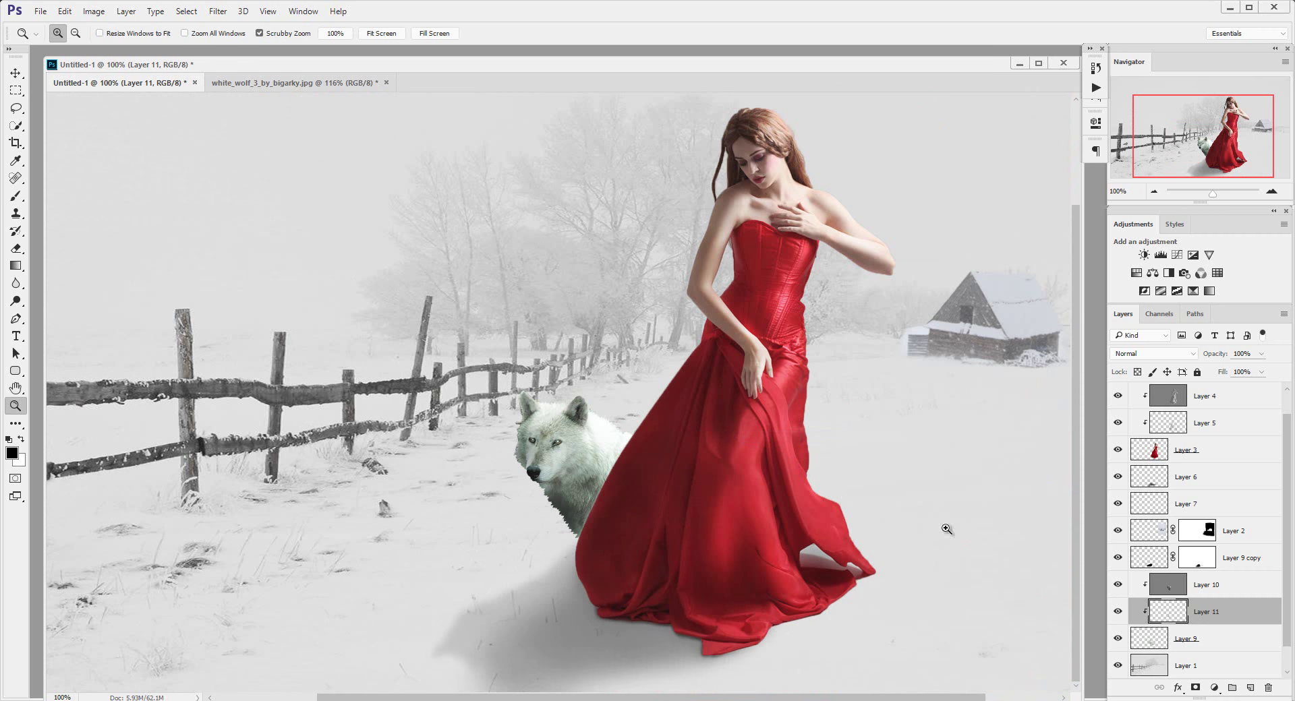
left_click_drag(1222, 359, 1221, 382)
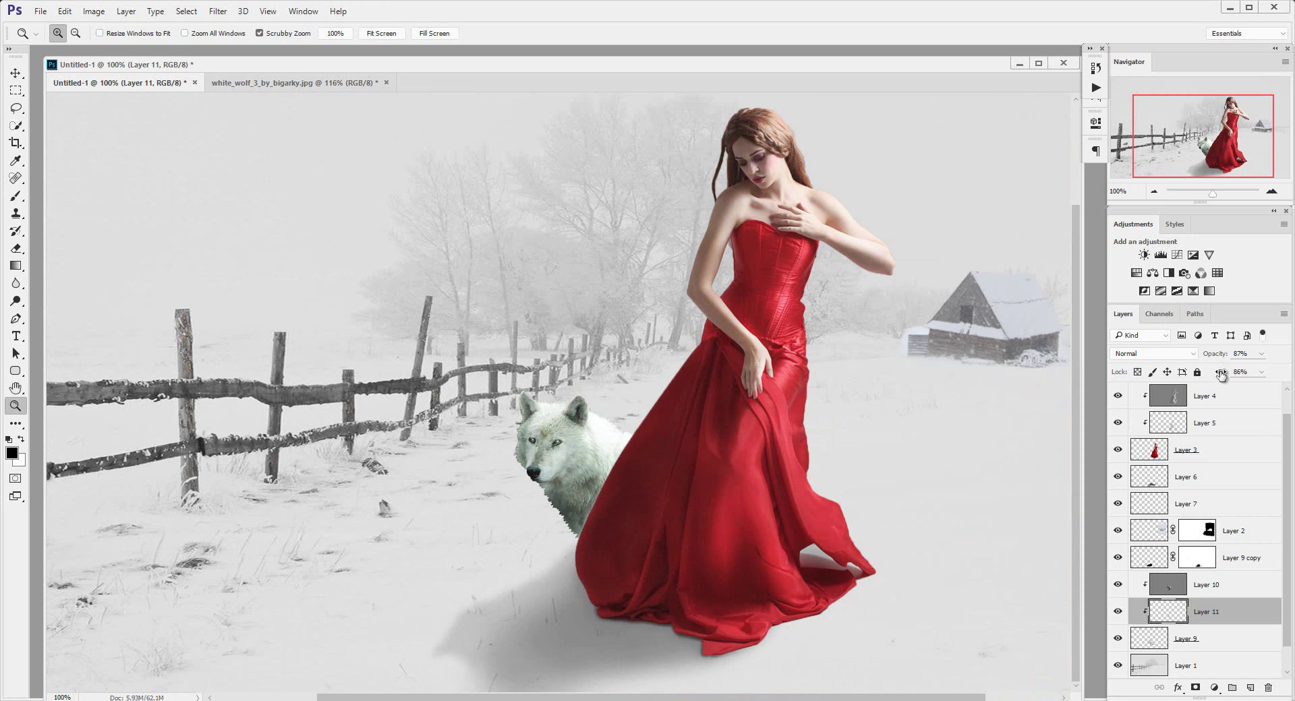
left_click(1119, 614)
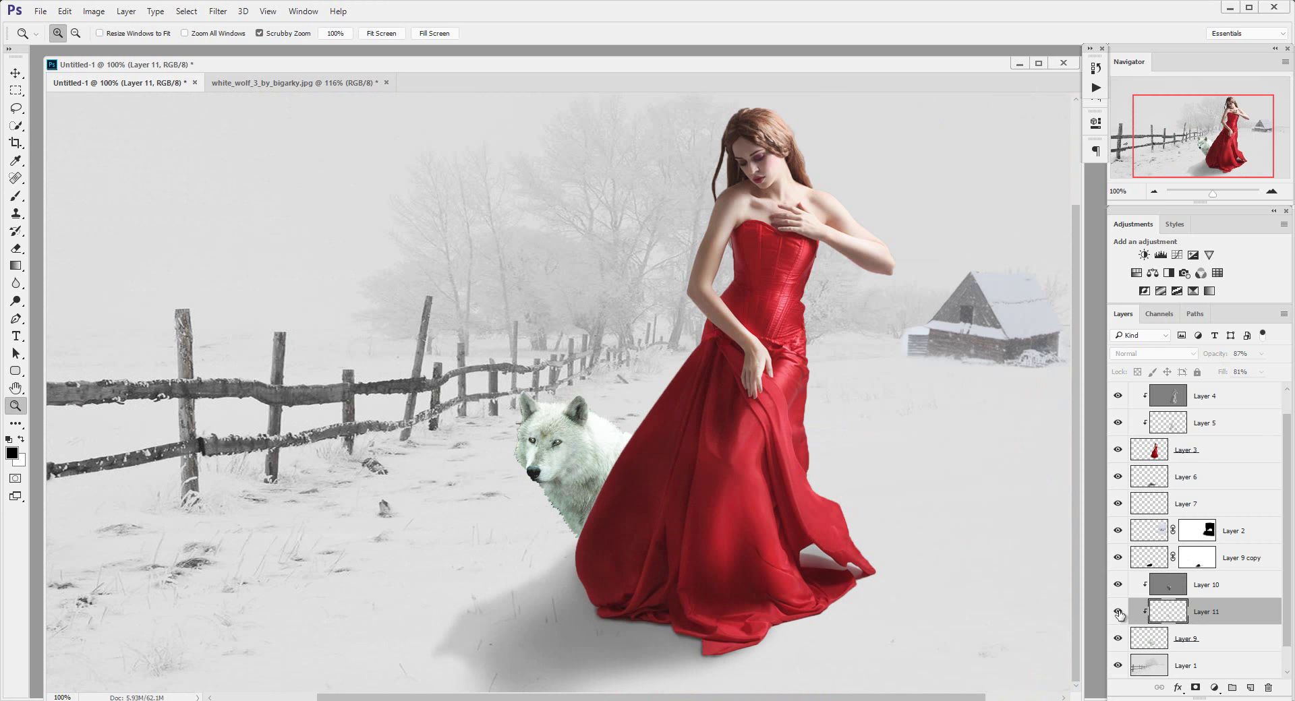
left_click(1118, 613)
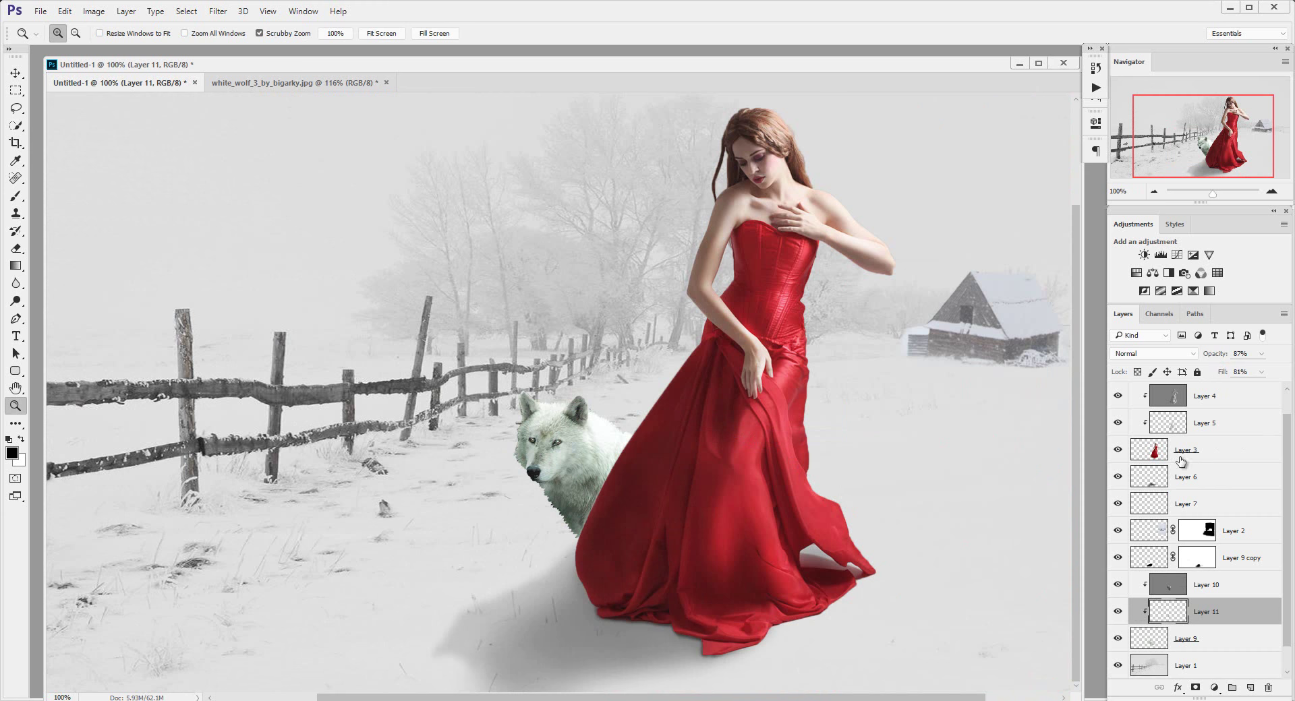
left_click_drag(1225, 374, 1223, 365)
Soften the Layer 10 overlay to 81% opacity and 84% fill
left_click(1117, 586)
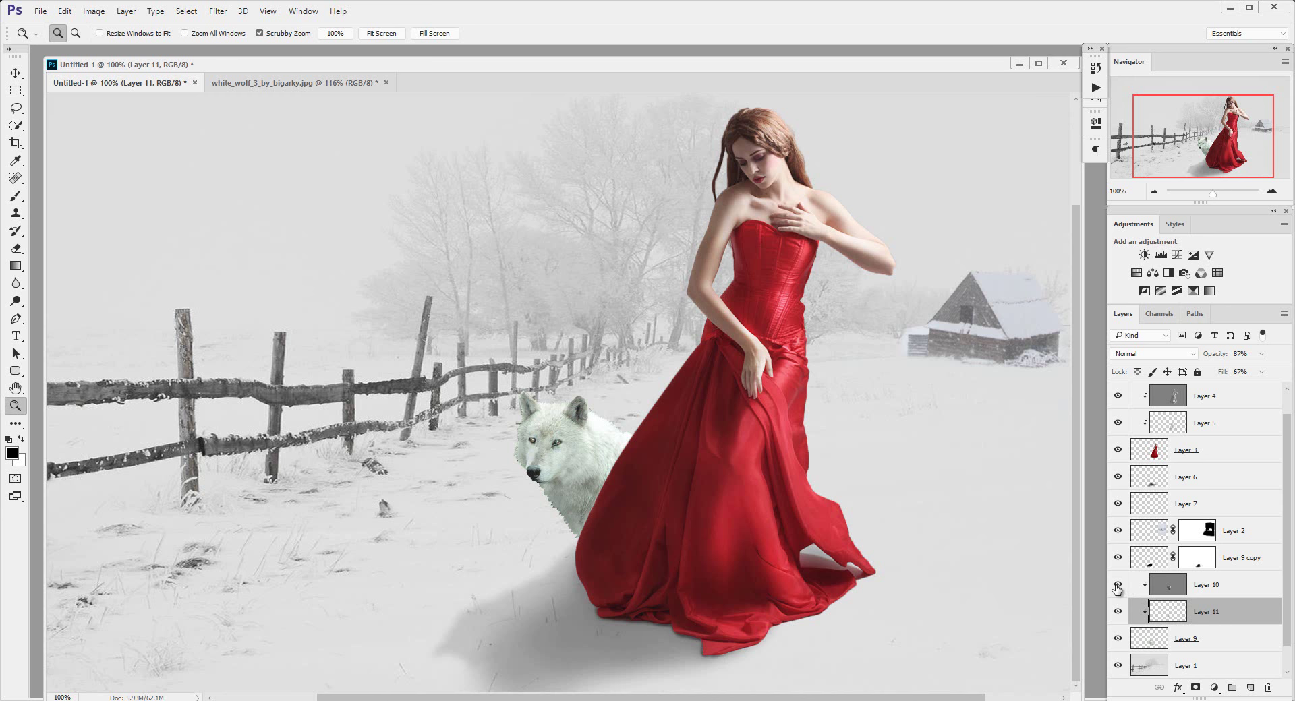
left_click(1233, 592)
left_click_drag(1225, 356, 1220, 356)
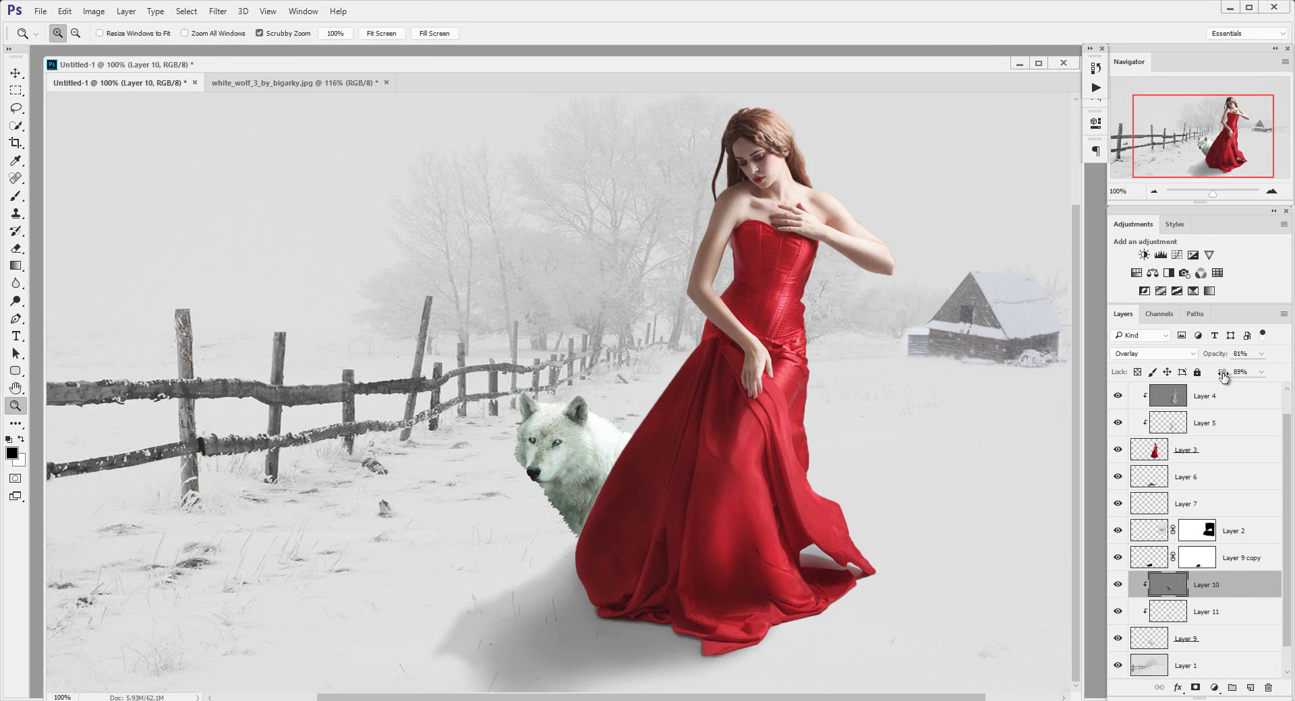
left_click(1118, 586)
Zoom out to view the whole composition and select the Hue/Saturation adjustment layer
left_click(662, 469, "alt")
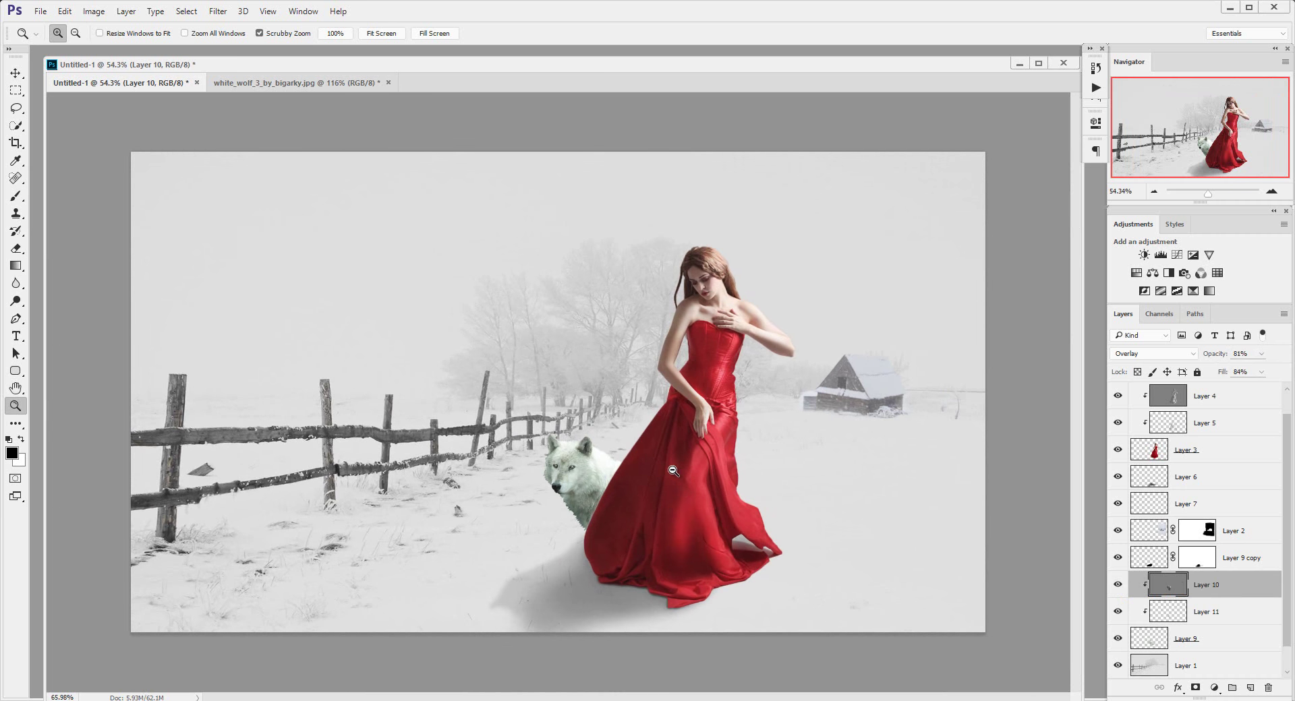
left_click_drag(673, 470, 676, 470)
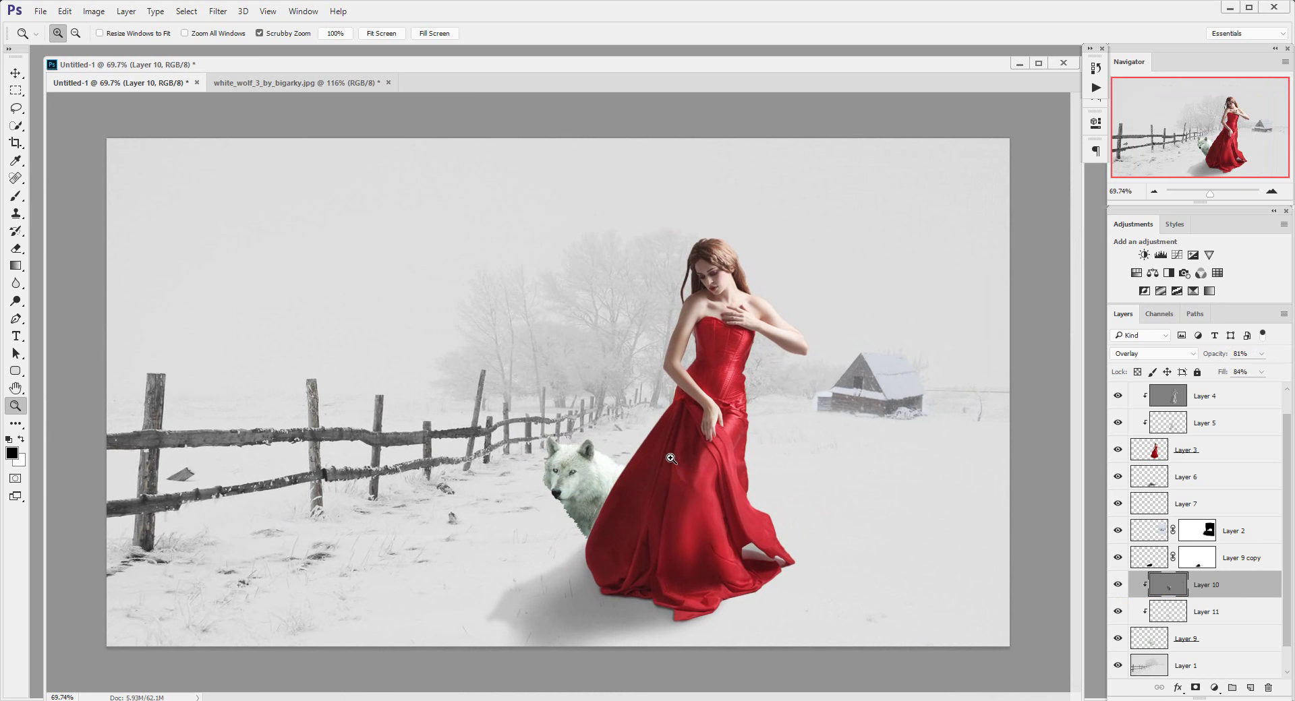
left_click_drag(1288, 476, 1288, 436)
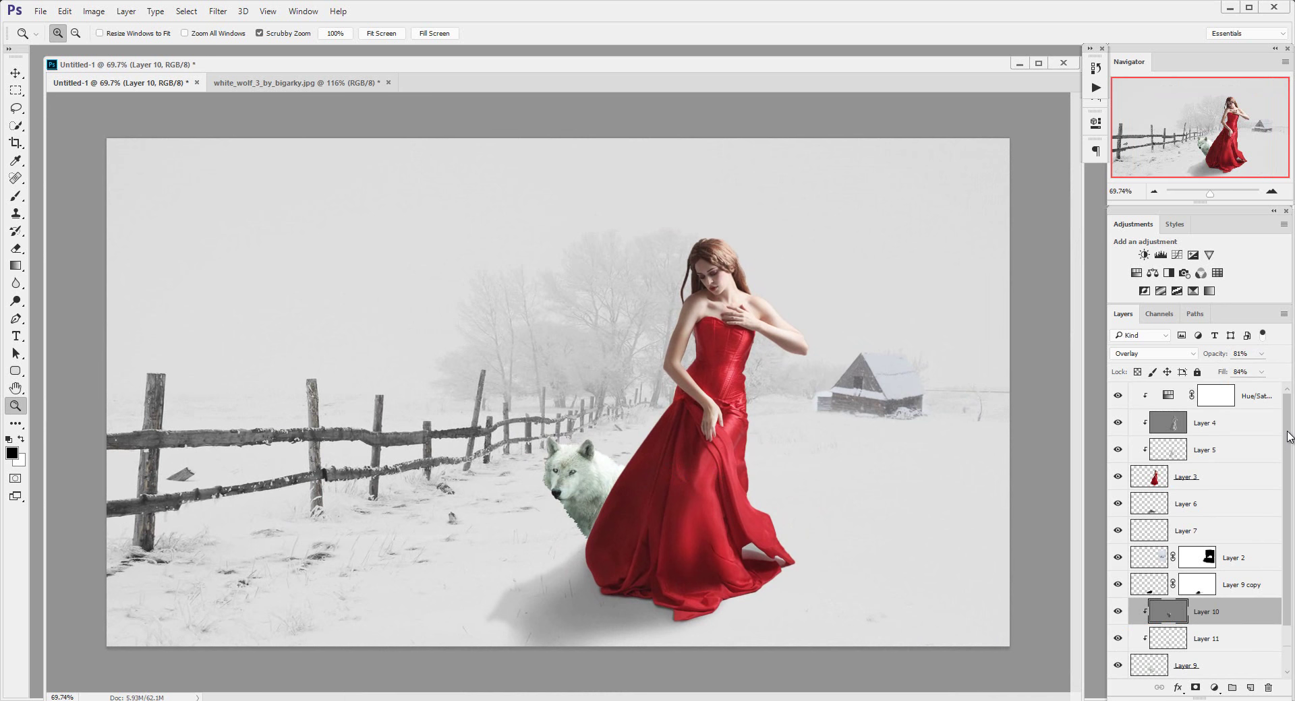
left_click(1264, 398)
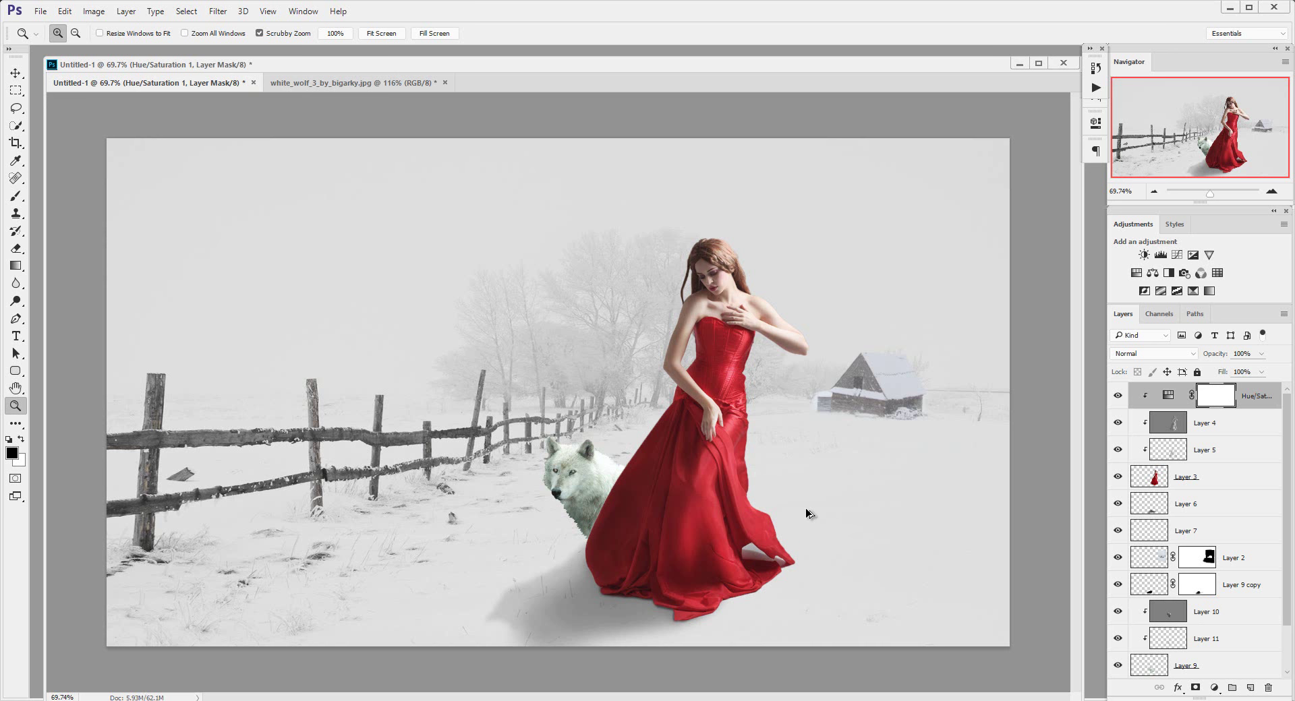
Stamp visible layers into Layer 12, duplicate it, close the wolf file unsaved, add Color Balance
key("ctrl+shift+alt+e")
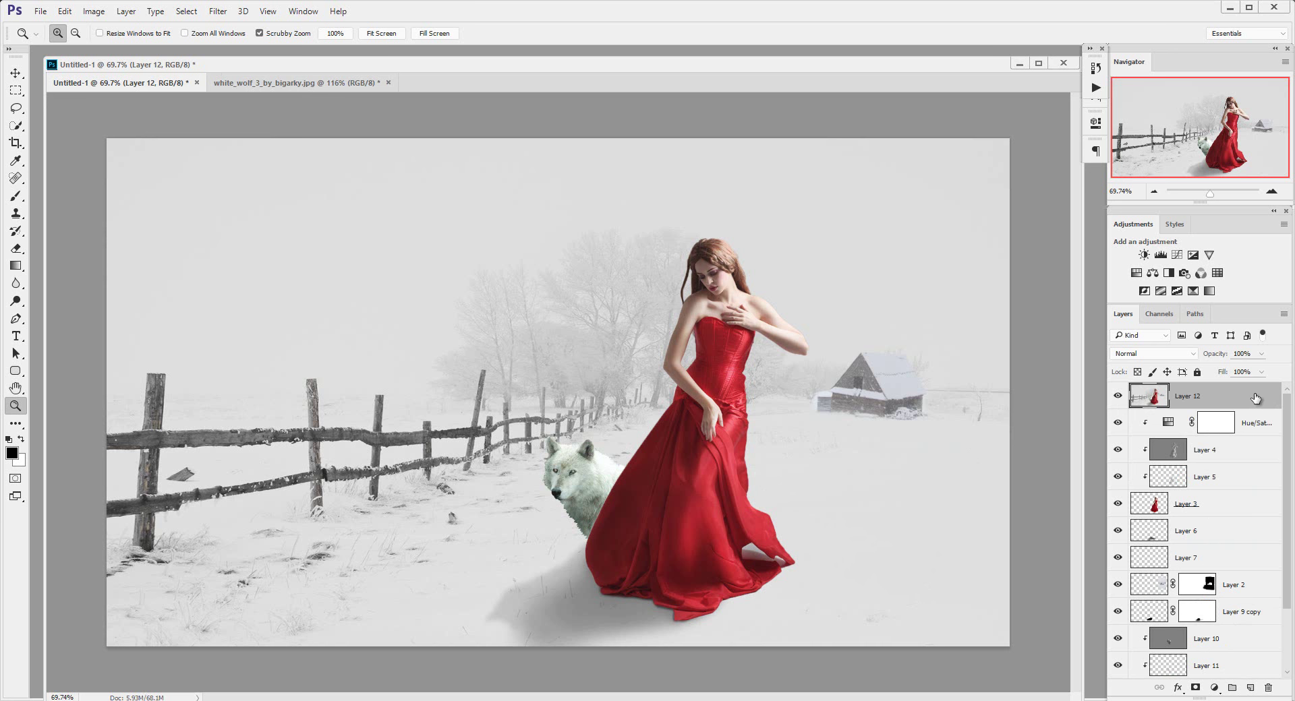
key("ctrl+j")
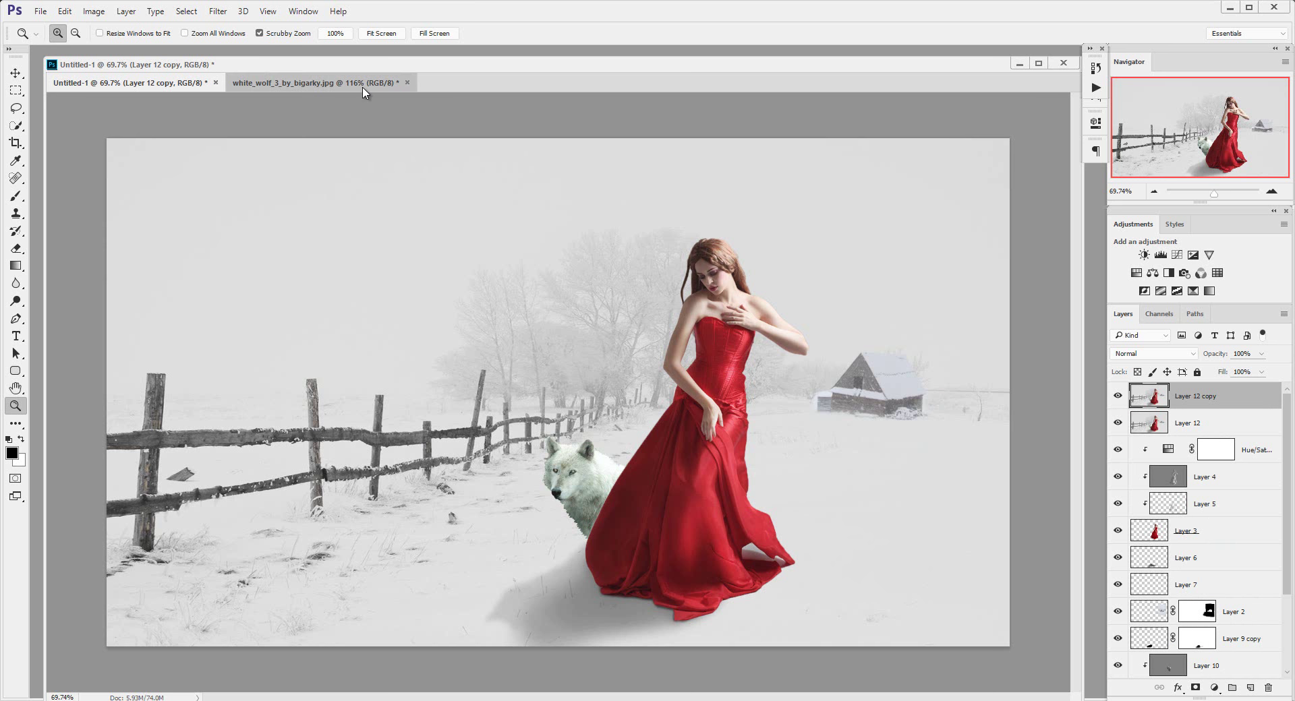
left_click(317, 83)
left_click(407, 82)
left_click(656, 272)
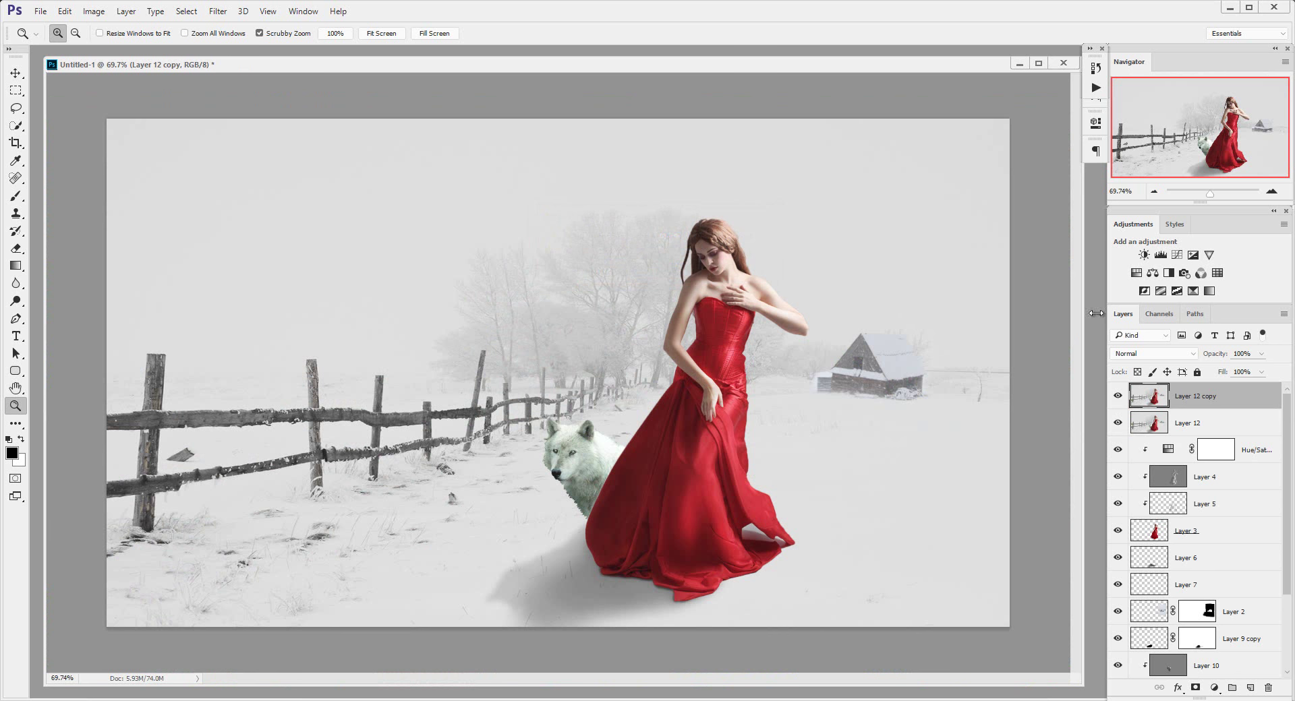
left_click(1153, 272)
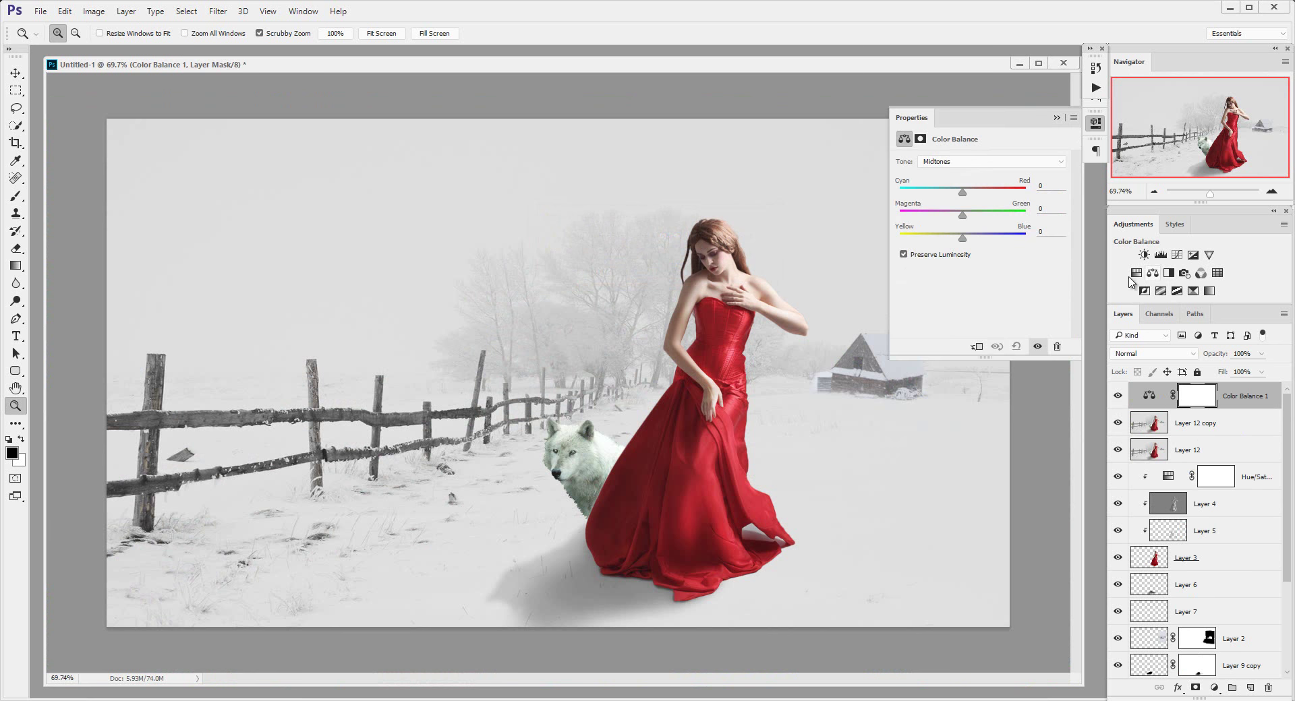
Shift Color Balance 1's midtones toward cyan and blue
left_click_drag(963, 238, 968, 239)
left_click_drag(963, 193, 956, 193)
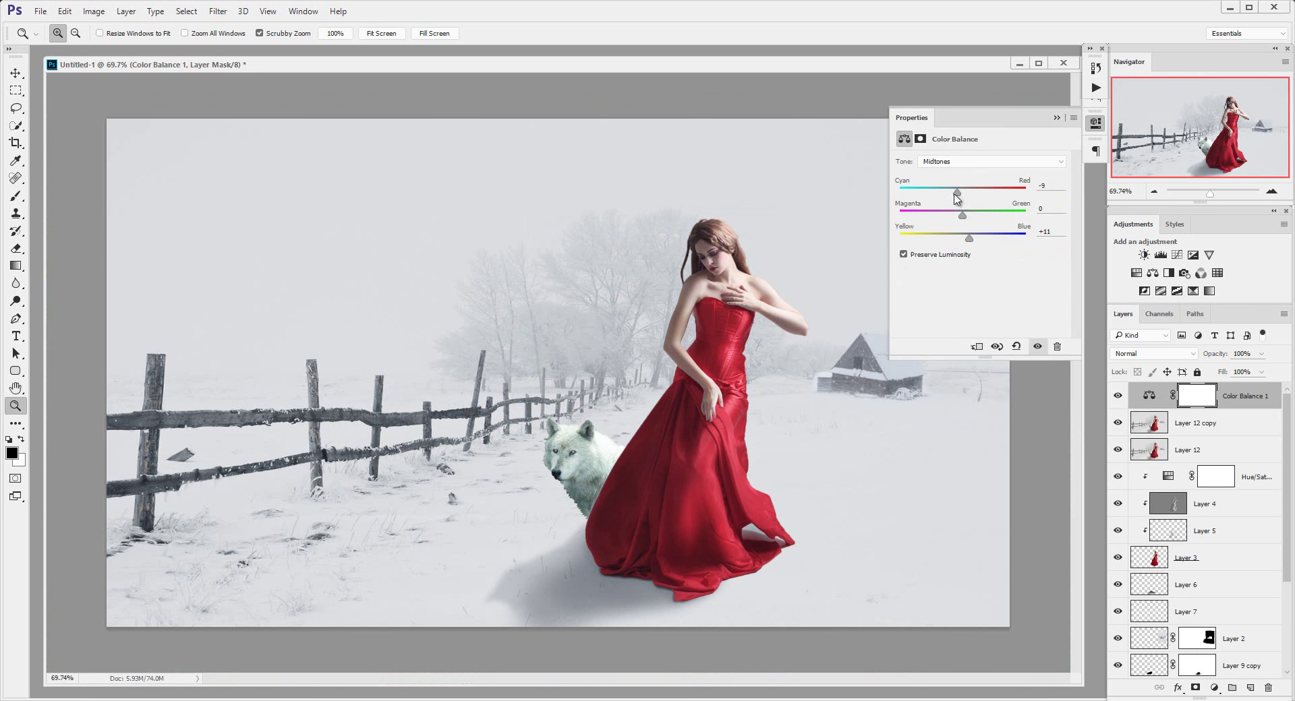
left_click_drag(956, 196, 937, 194)
left_click_drag(946, 193, 949, 195)
mouse_move(975, 240)
left_mouse_down()
mouse_move(983, 218)
mouse_move(965, 220)
left_mouse_up()
Set Color Balance 1's highlights to Red +4 and Blue +17
left_click(968, 165)
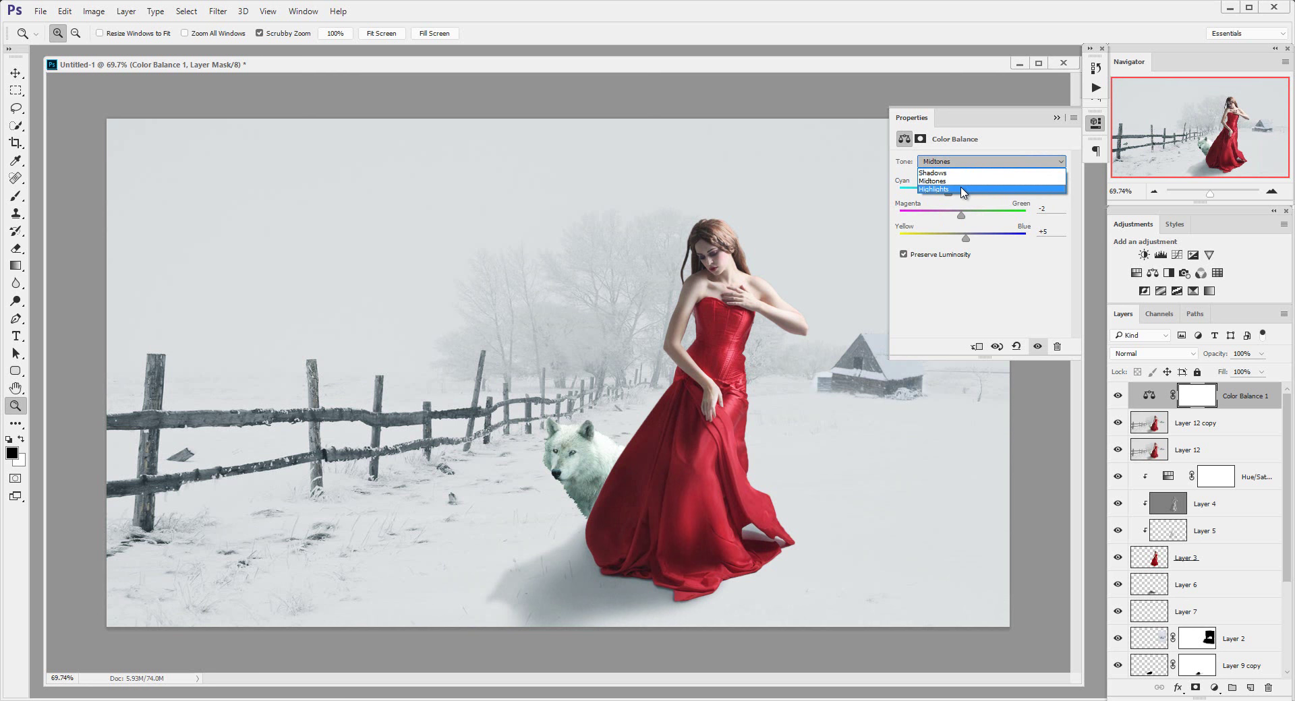
left_click(966, 192)
mouse_move(961, 240)
left_mouse_down()
mouse_move(946, 239)
mouse_move(977, 243)
mouse_move(966, 240)
left_mouse_up()
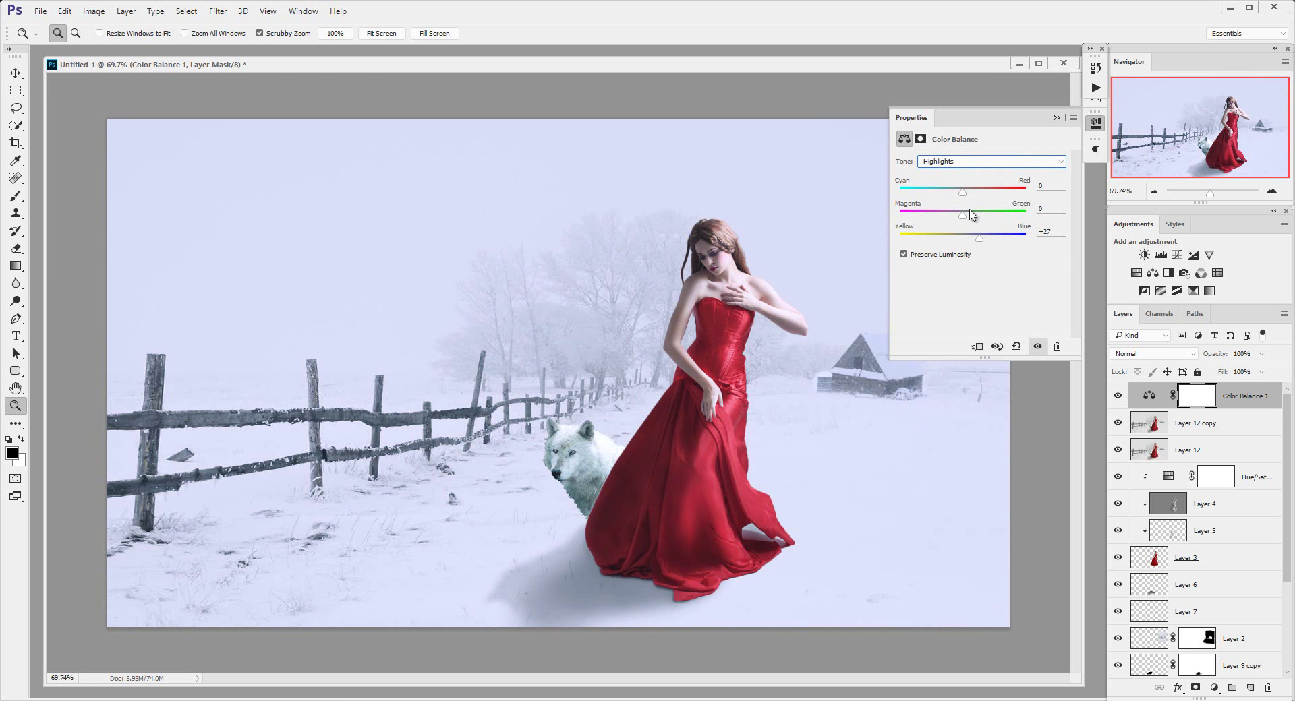
left_click_drag(962, 194, 969, 195)
left_click(1056, 118)
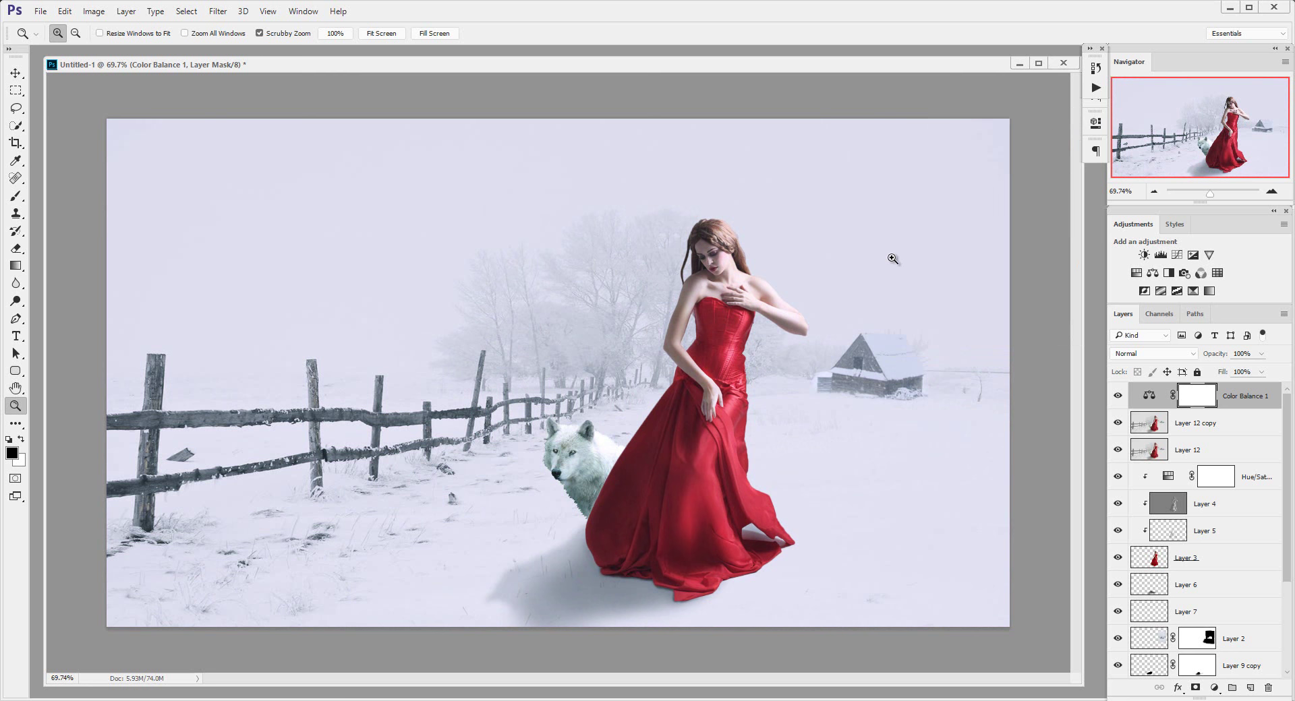
Add a second Color Balance layer, then delete it
left_click(1152, 273)
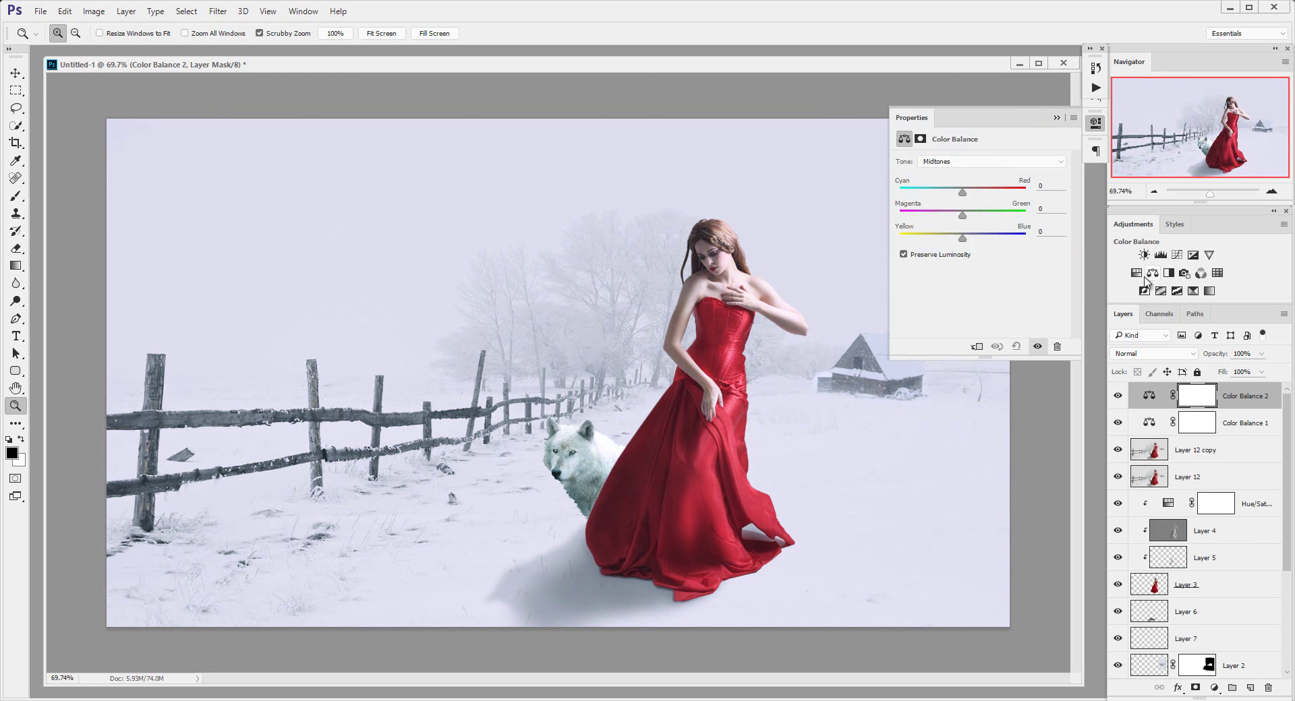
left_click(1056, 118)
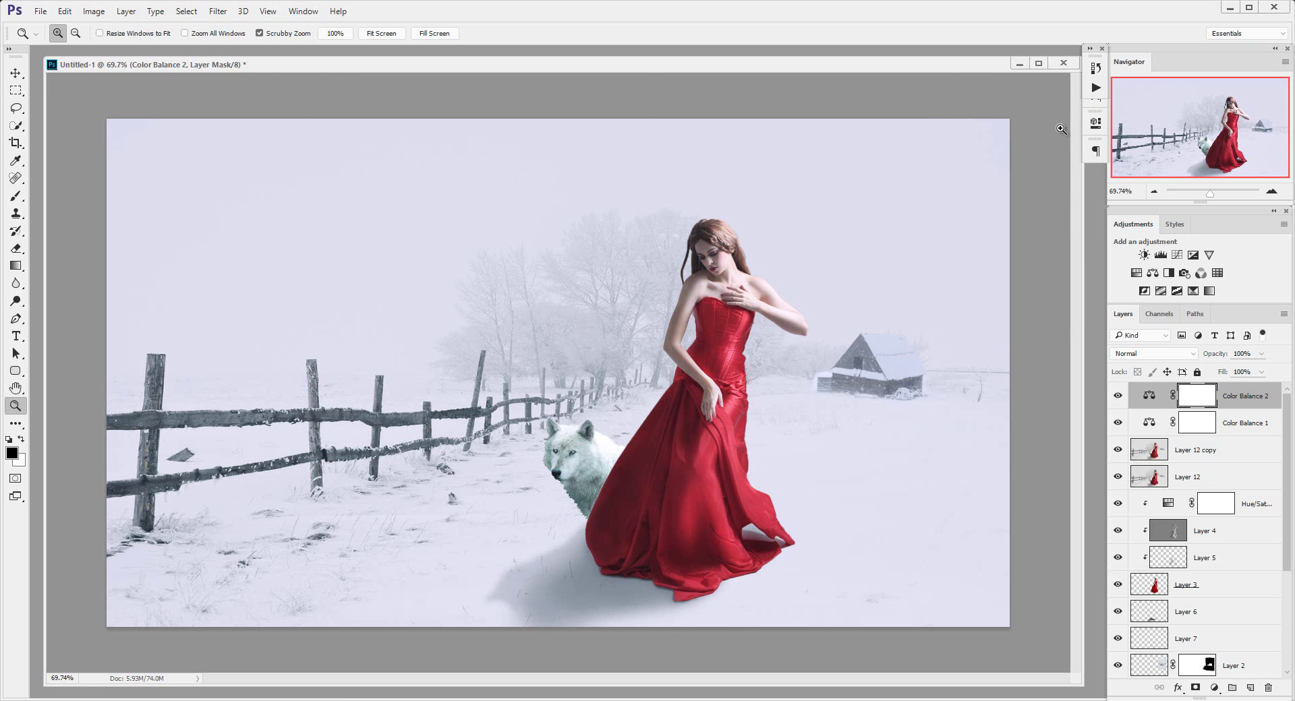
left_click(1268, 688)
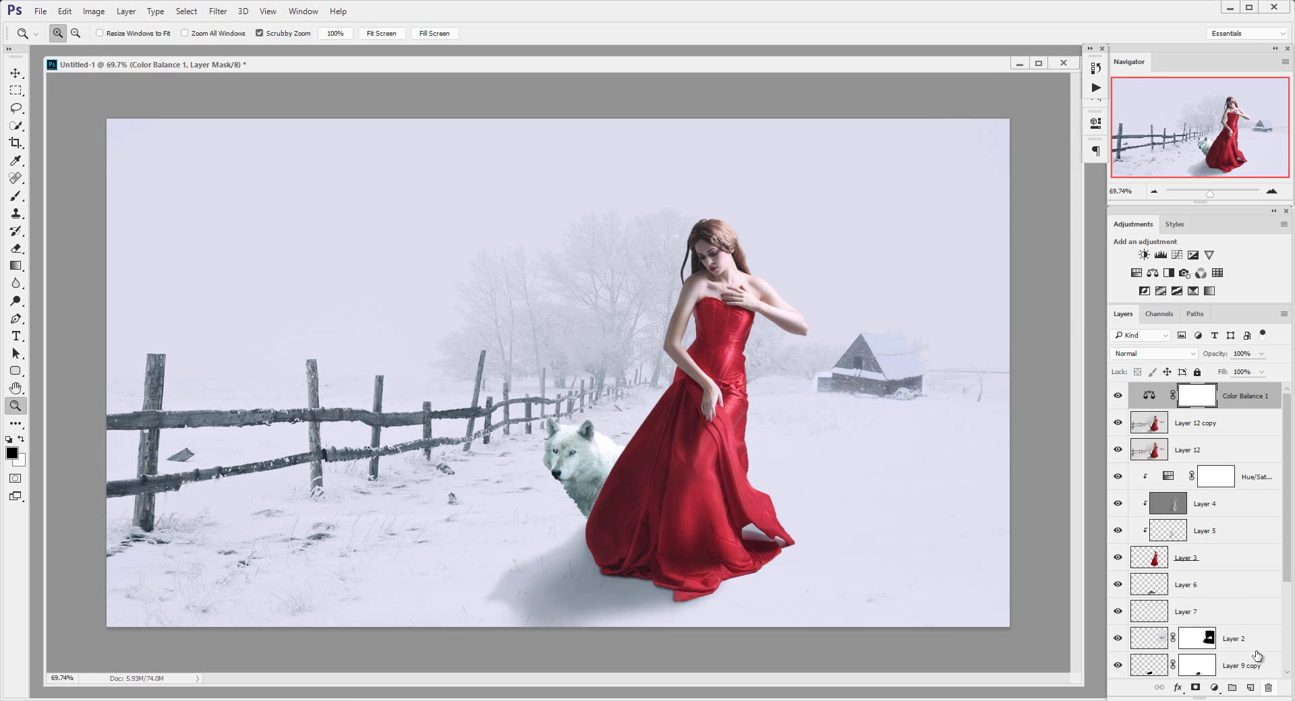
Add a Curves layer that pulls in the white point and lifts the midtones slightly
left_click(1179, 257)
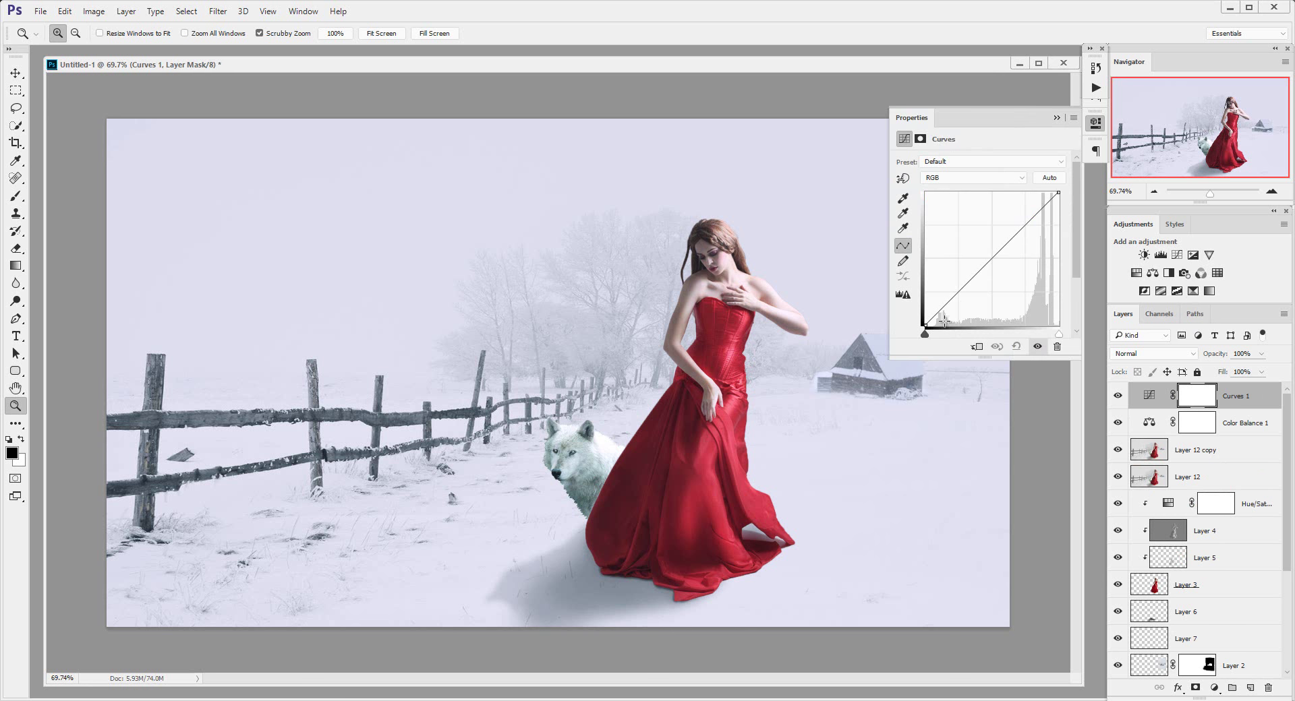
left_click_drag(927, 325, 926, 327)
left_click_drag(1059, 193, 1055, 193)
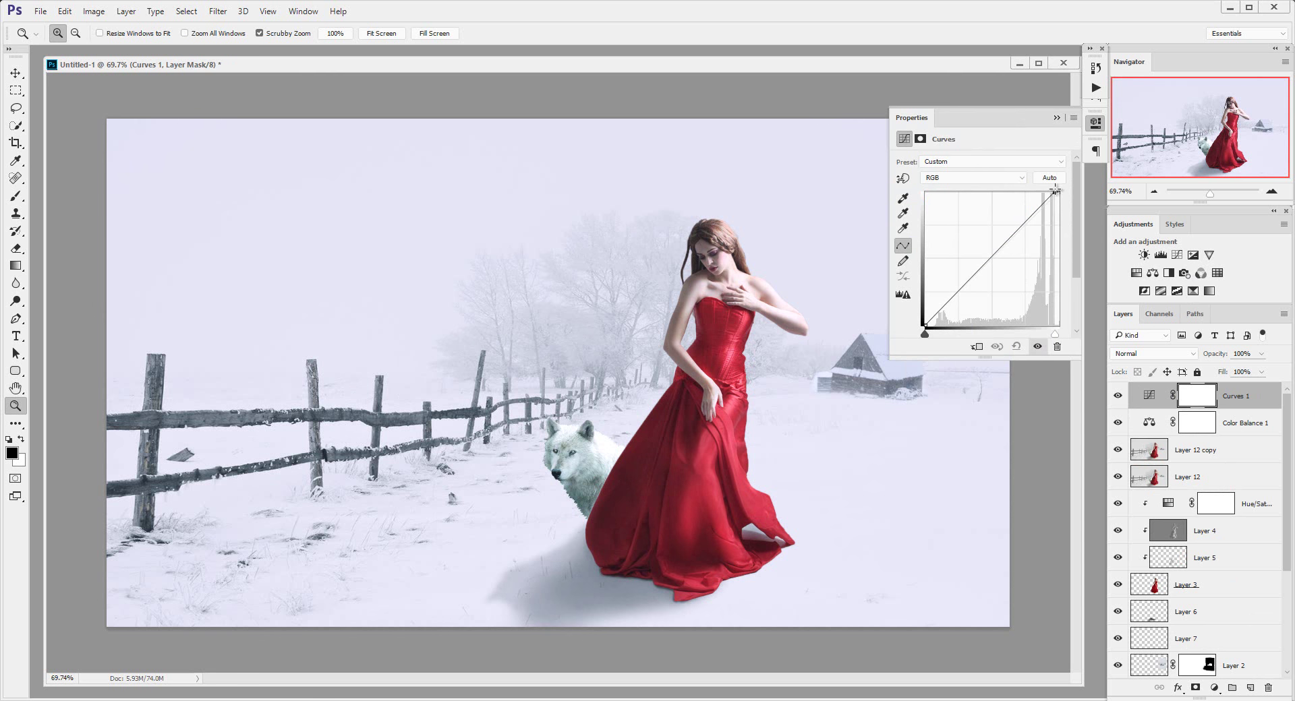
left_click_drag(986, 259, 990, 254)
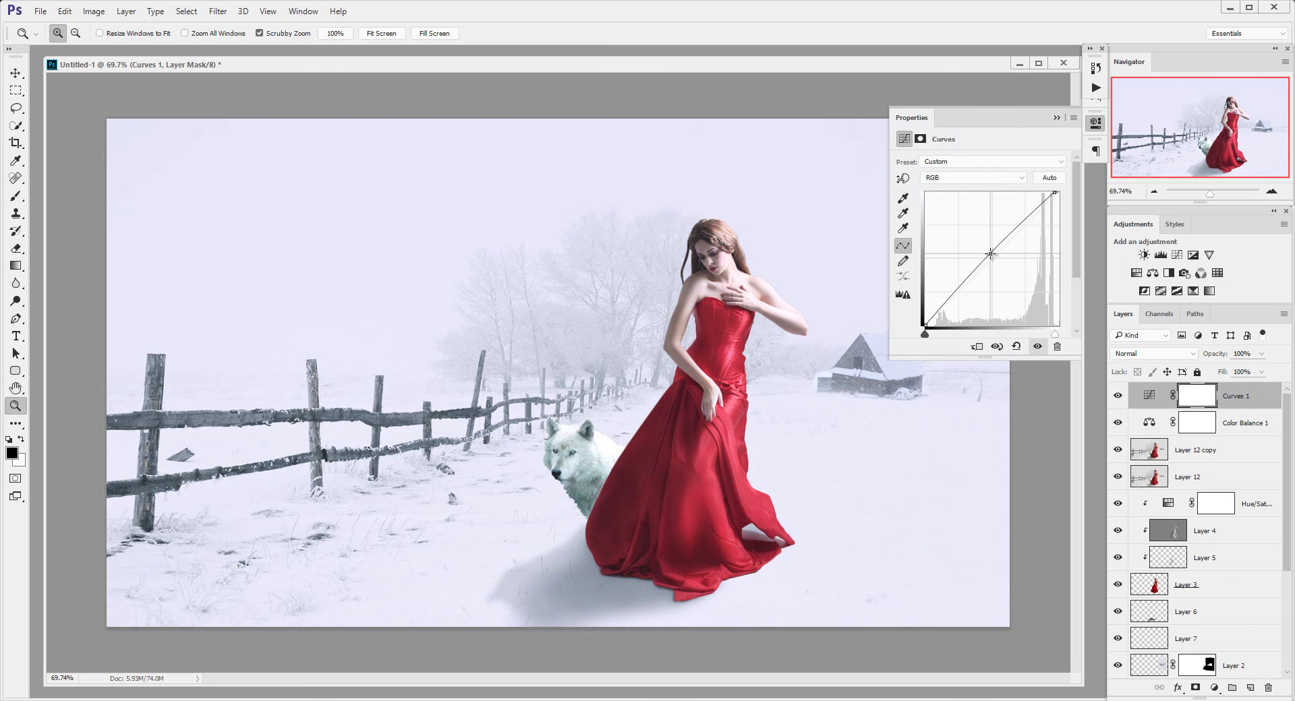
left_click(1056, 118)
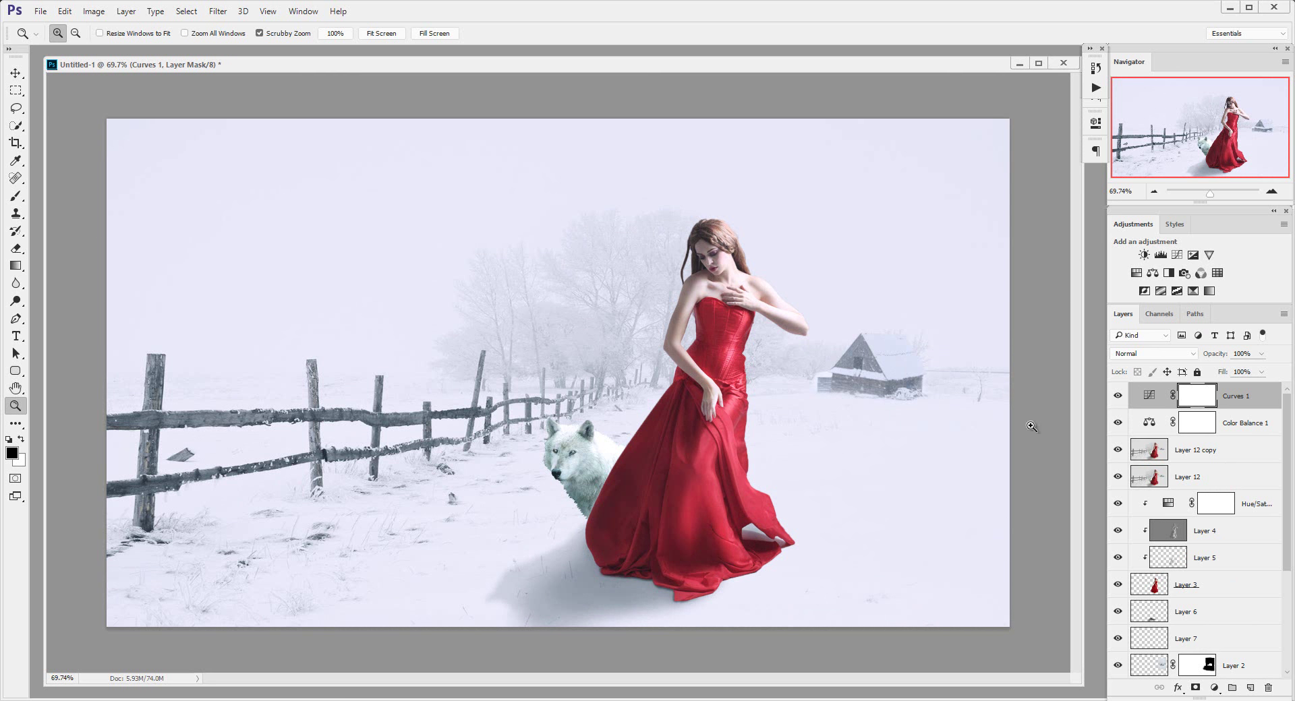
Switch to the Move tool and open the New Tut folder's source images via File > Open
key("v")
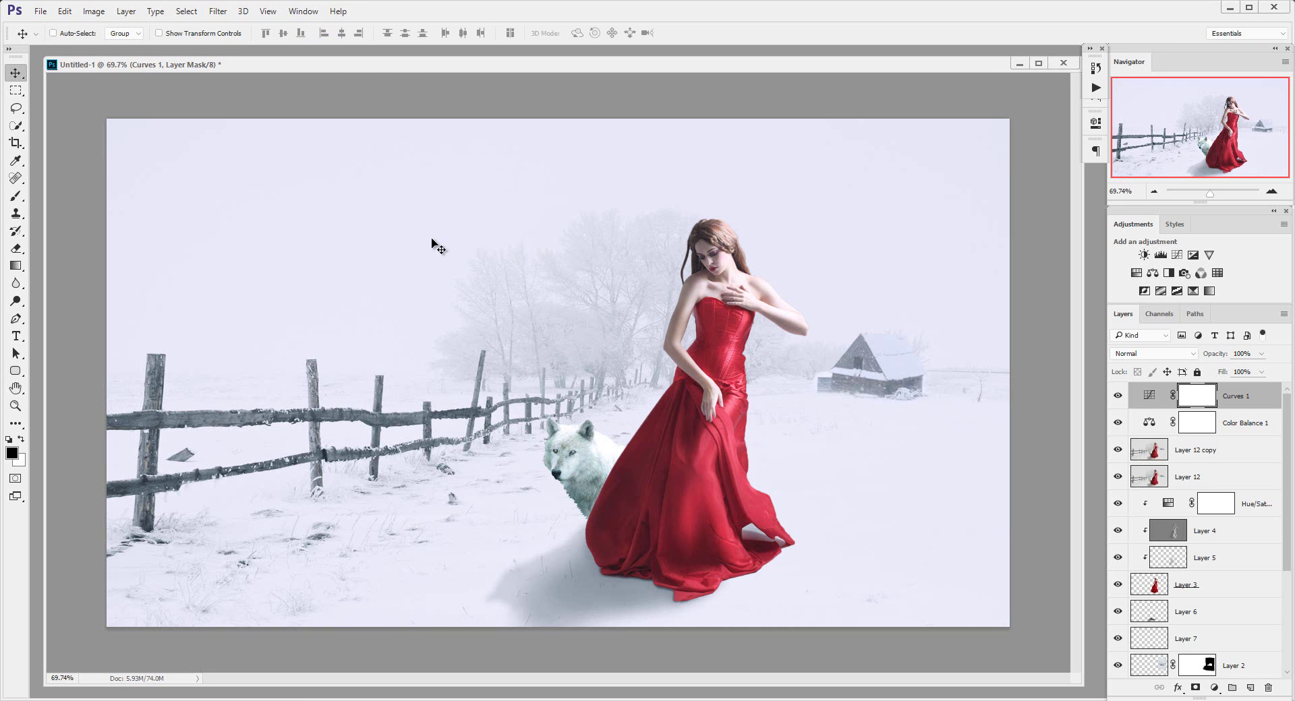
left_click(40, 11)
left_click(76, 40)
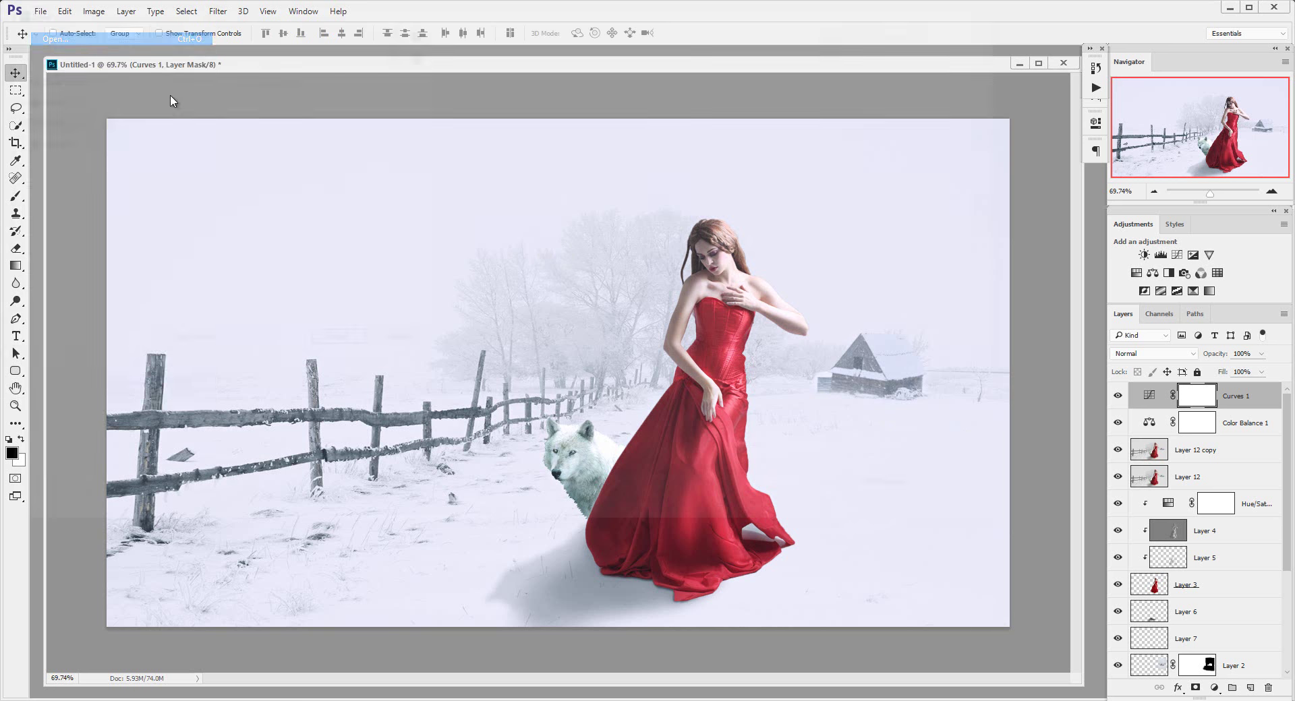
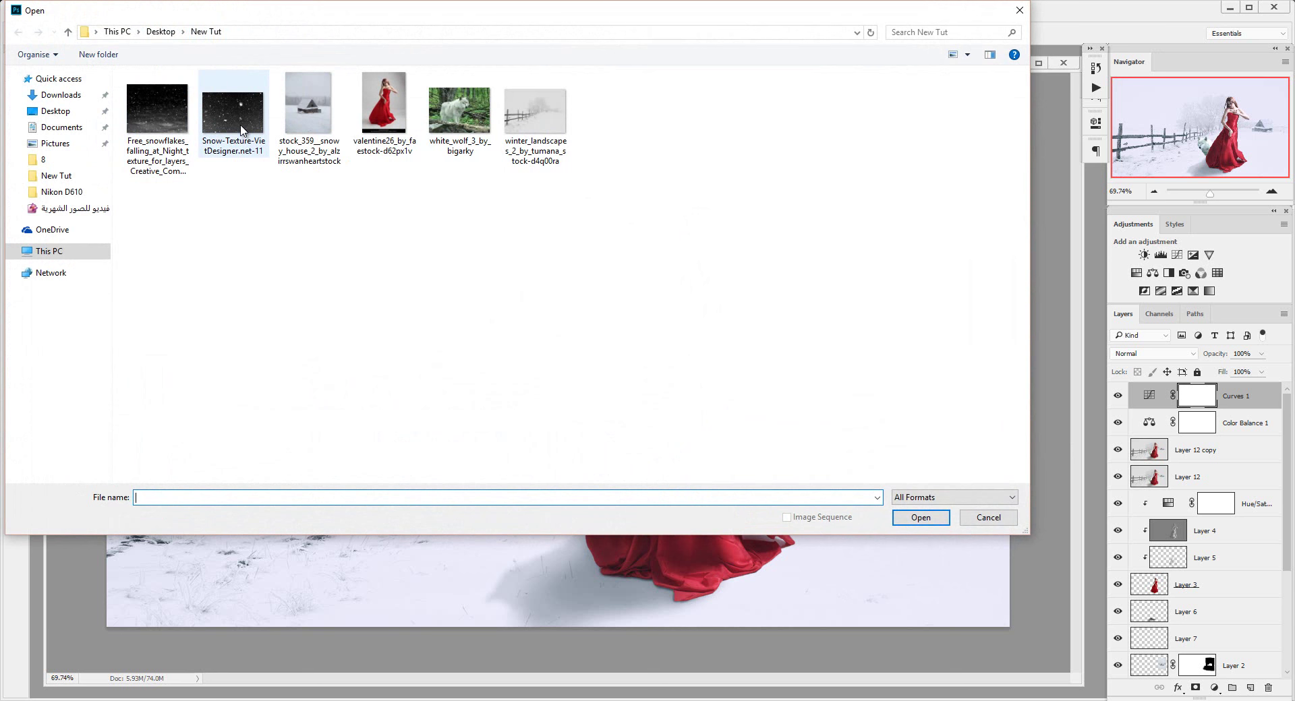
Open the falling-snow texture and drag it into the Untitled-1 composite as a new layer
double_click(233, 112)
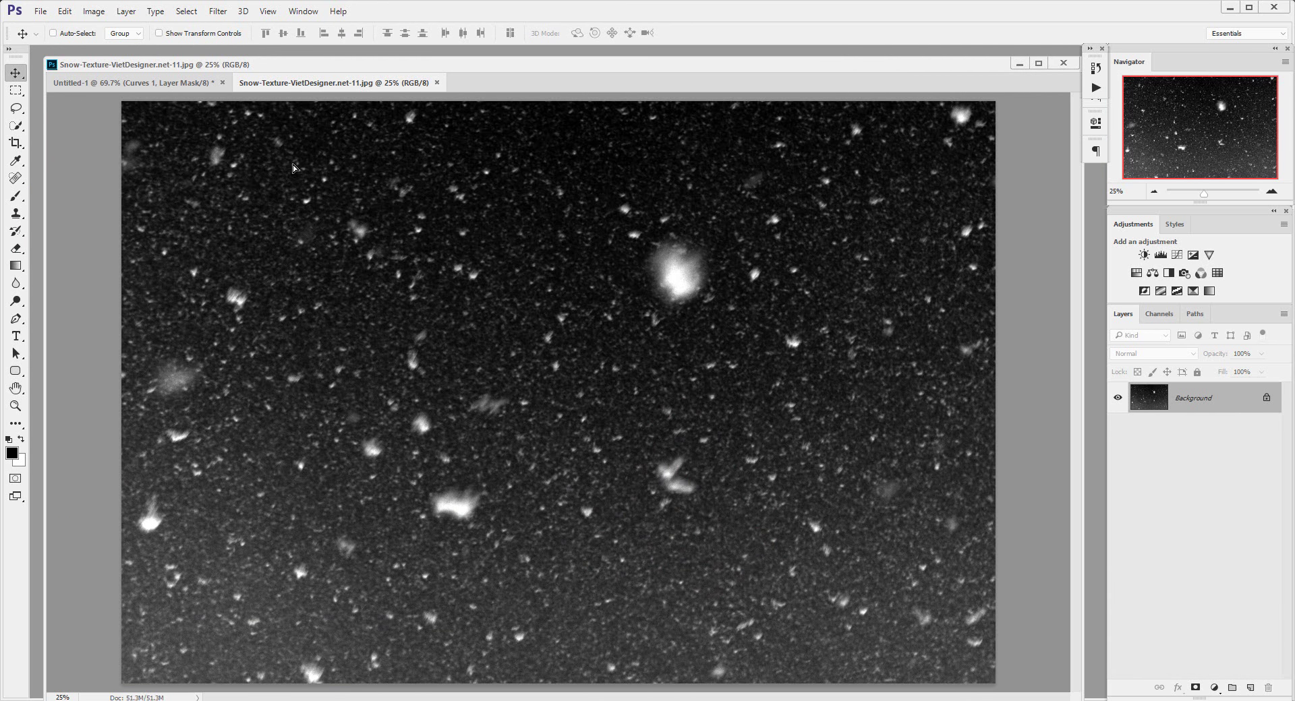
left_click_drag(204, 86, 445, 260)
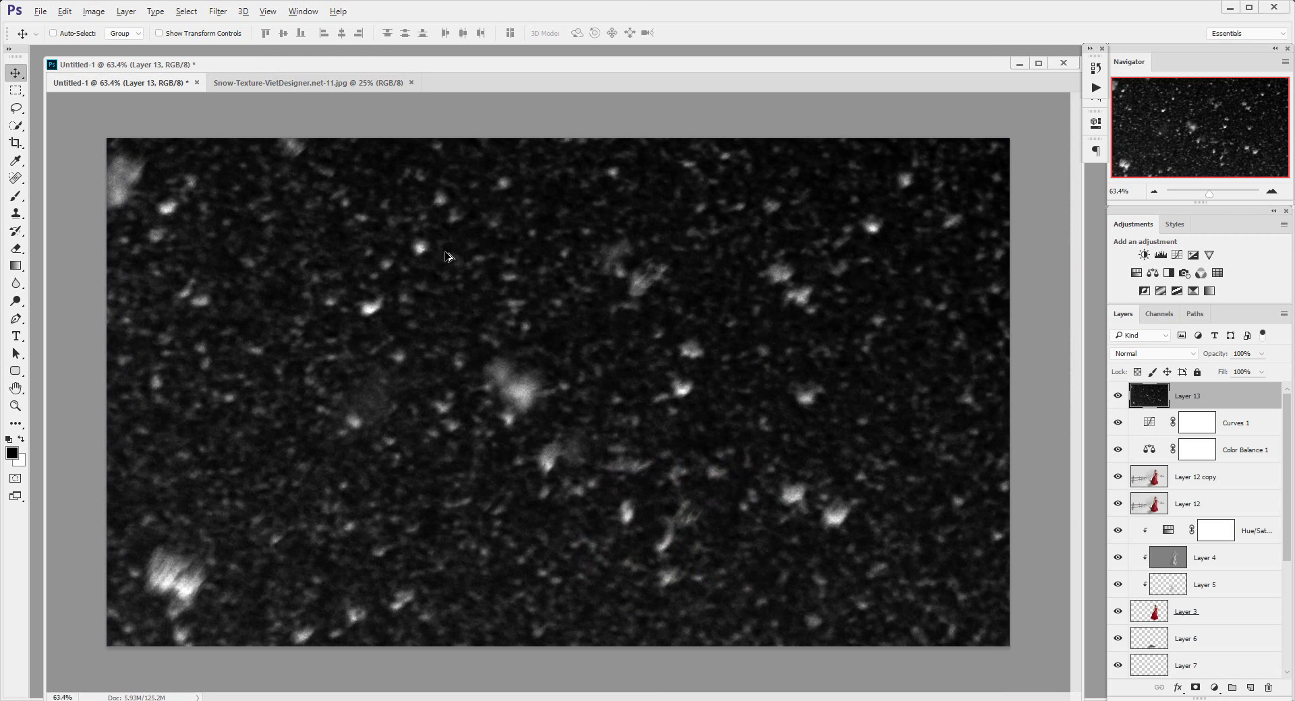
scroll(445, 259, "down", 3)
scroll(445, 256, "down", 1)
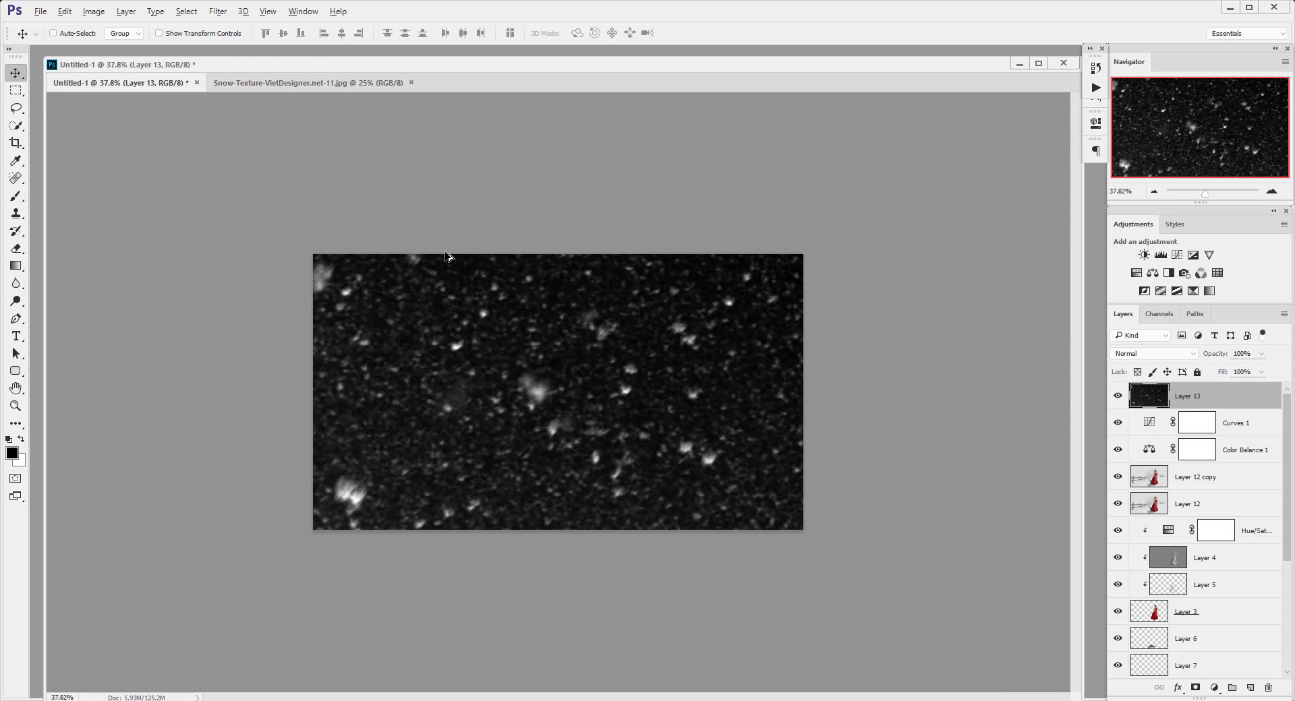
Scale the snow layer down to about 39.5% so it covers the whole canvas
key("ctrl+t")
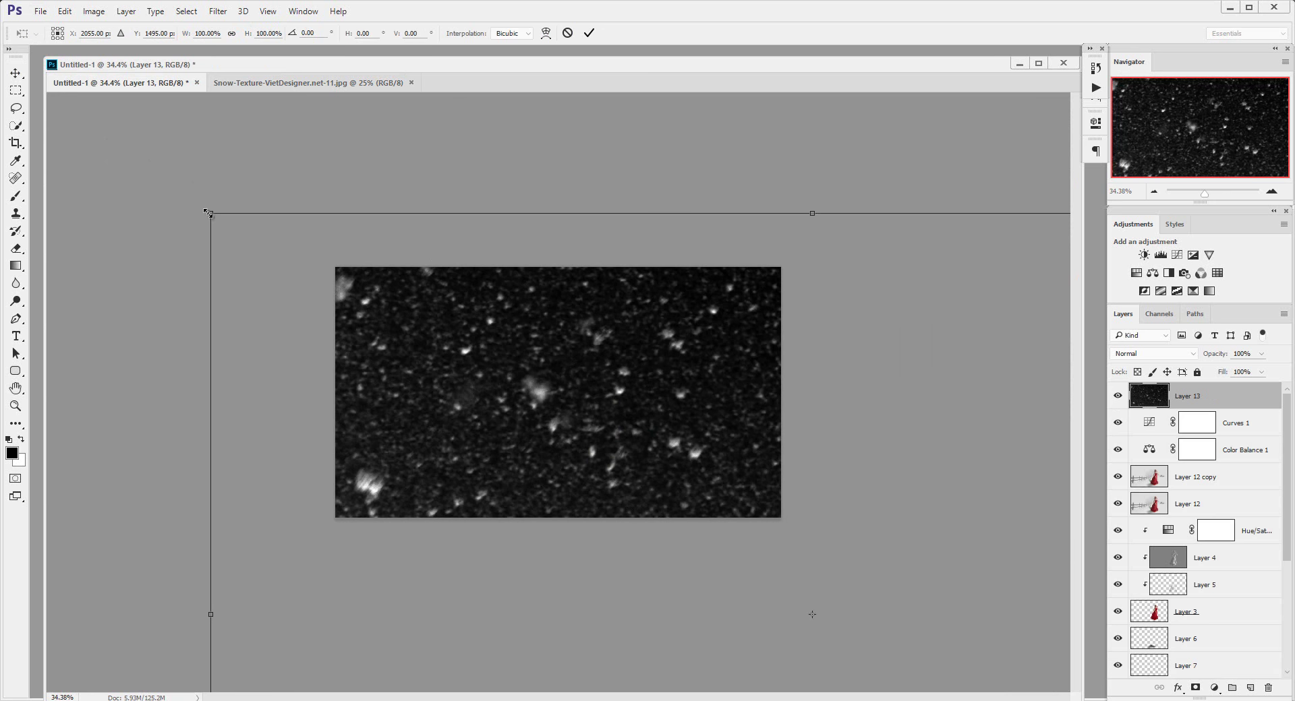
left_click_drag(208, 214, 207, 186)
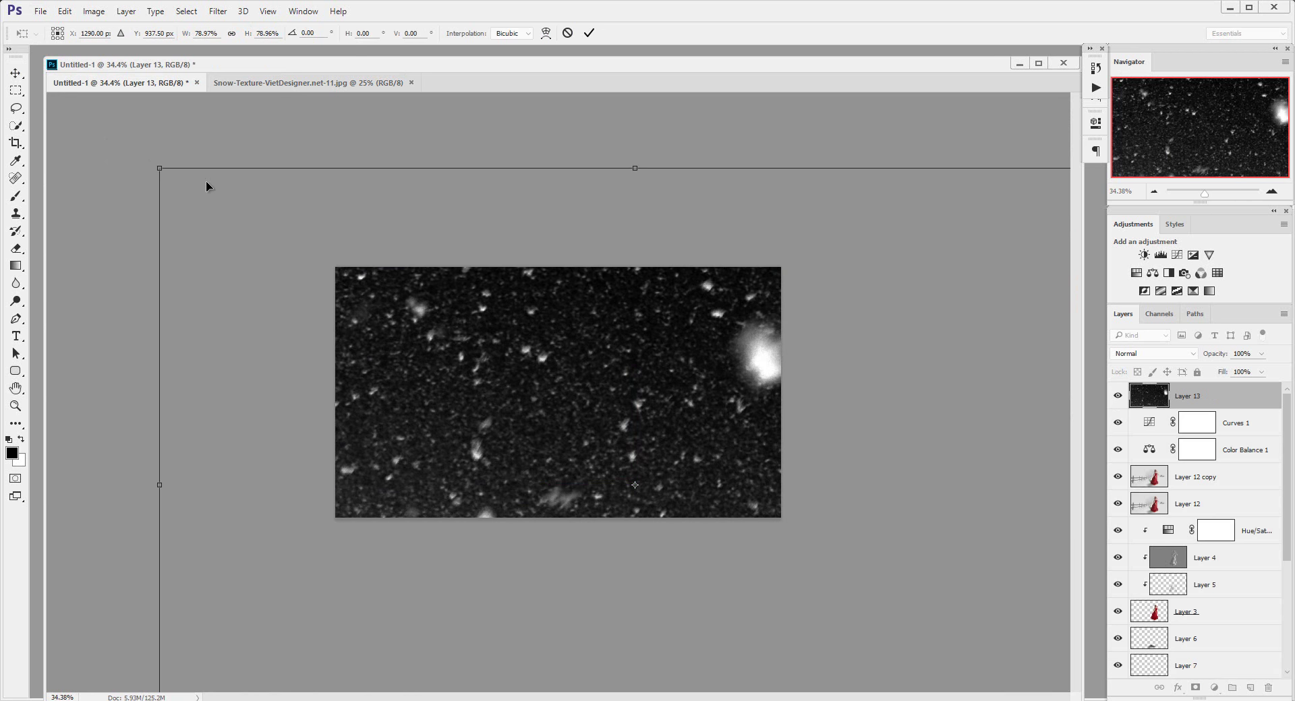
left_click_drag(206, 186, 602, 402)
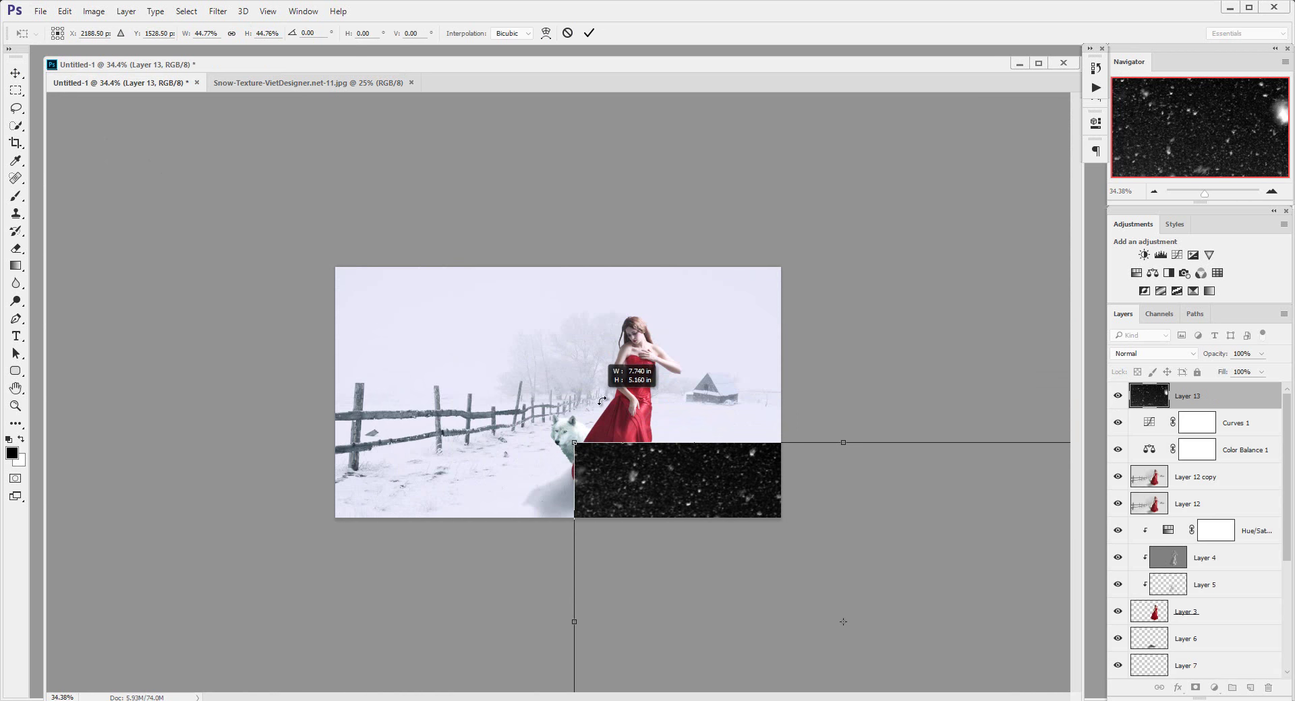
left_click_drag(659, 487, 401, 275)
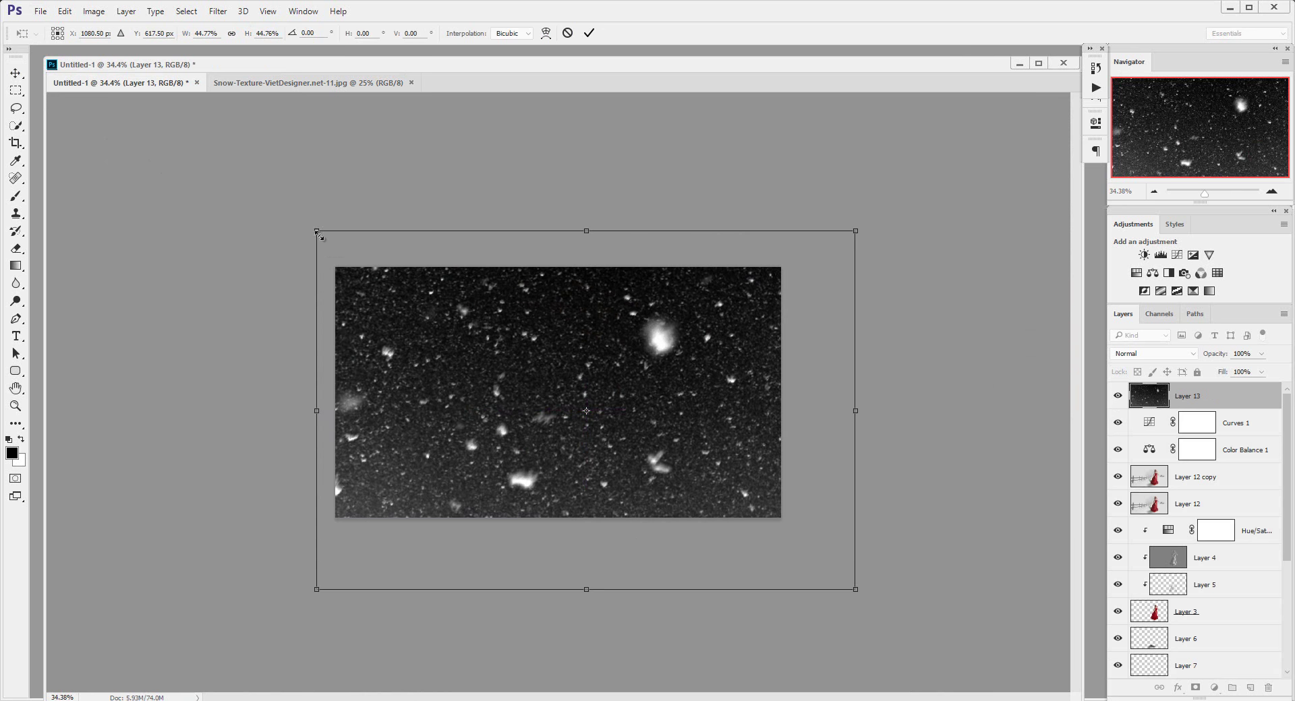
left_click_drag(319, 234, 356, 259)
left_click_drag(673, 427, 632, 418)
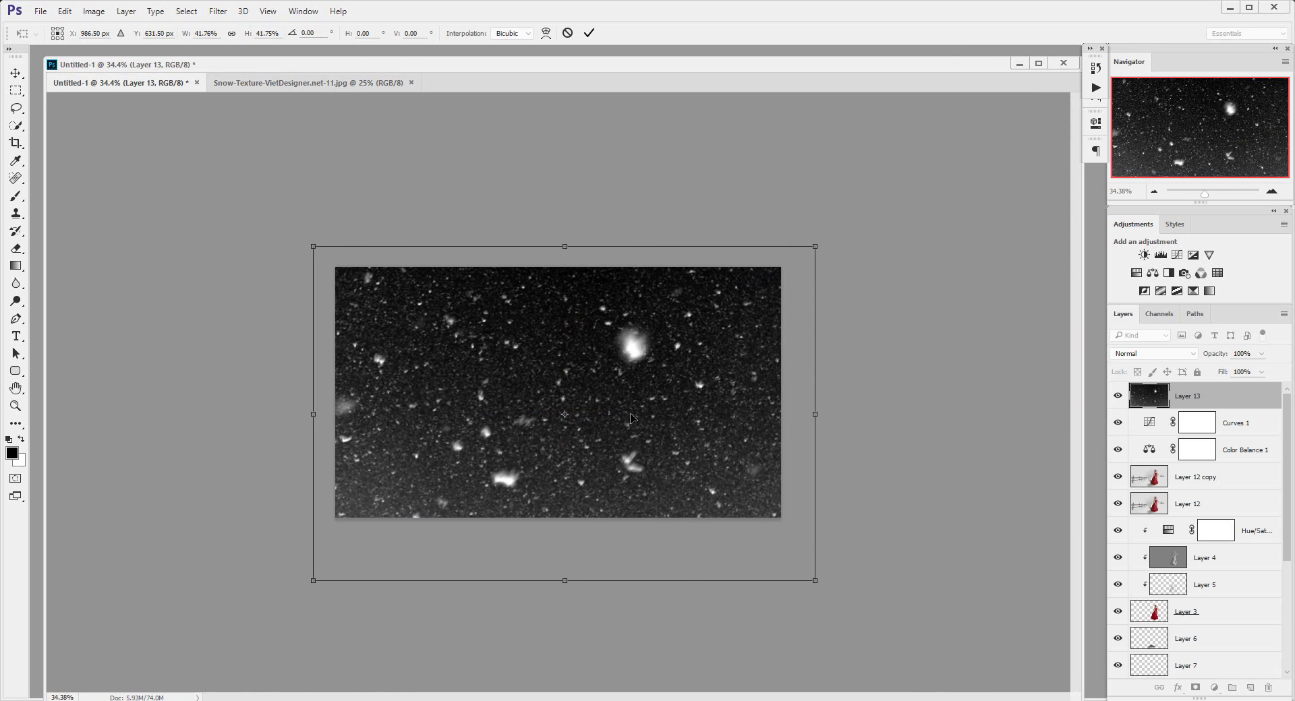
left_click_drag(815, 581, 788, 562)
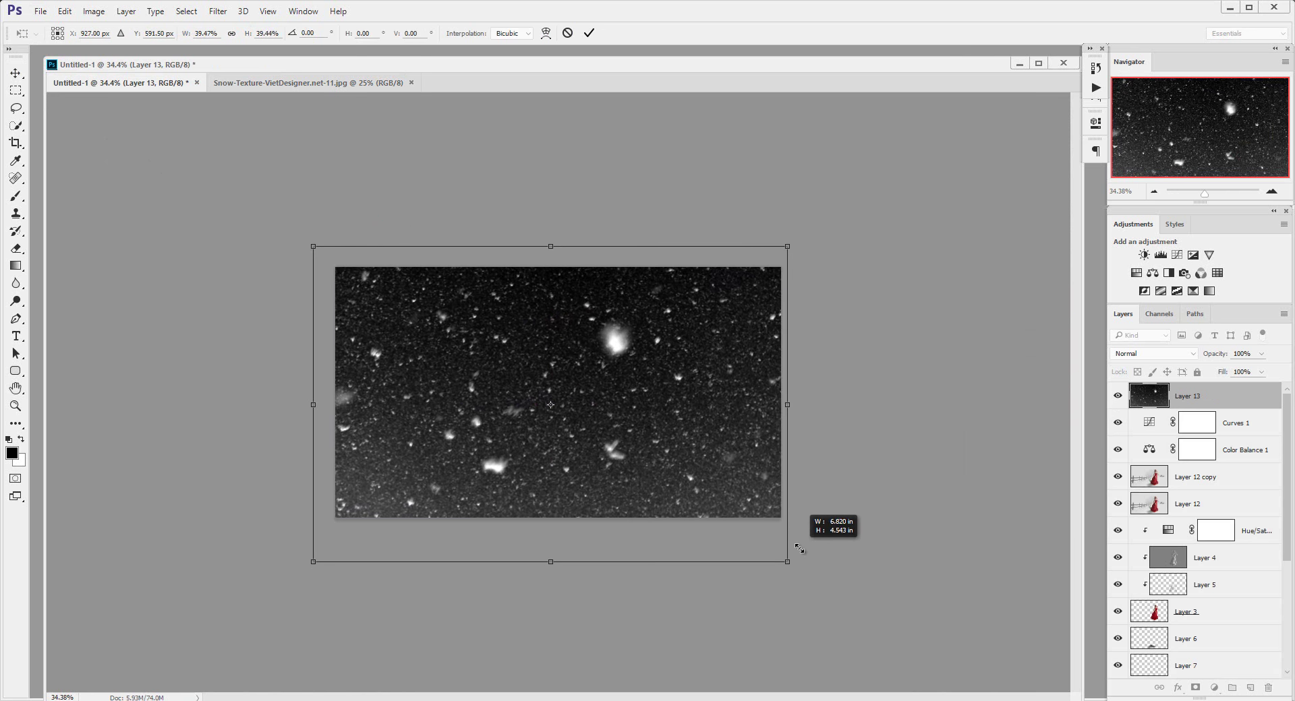
left_click_drag(734, 479, 752, 463)
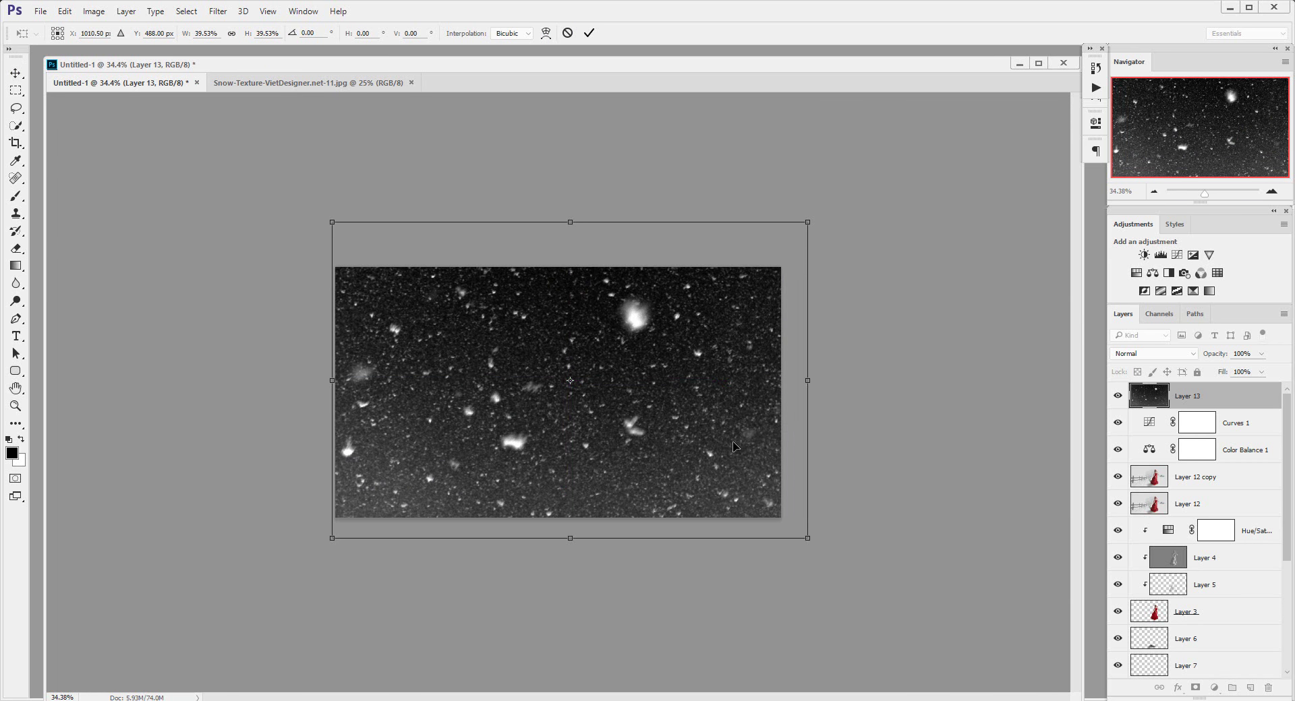
key("Return")
key("z")
left_click_drag(683, 414, 933, 440)
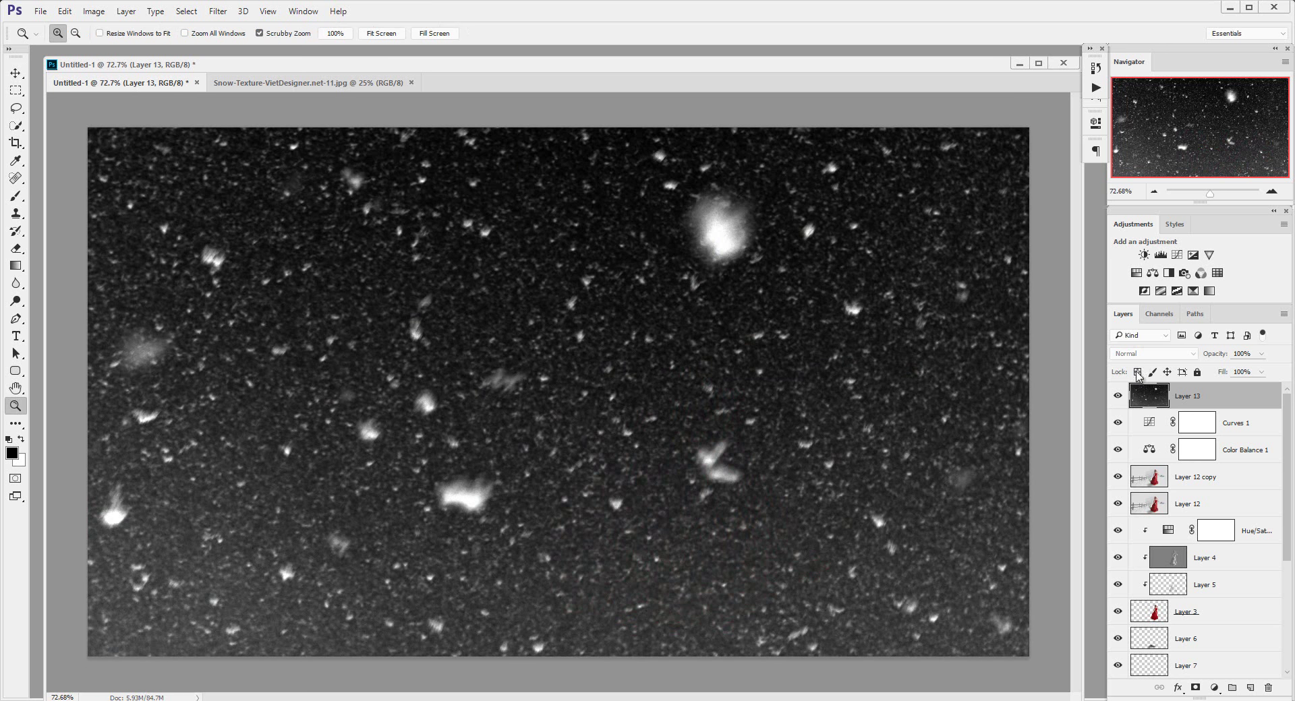
Set Layer 13's blend mode to Screen
left_click(1148, 354)
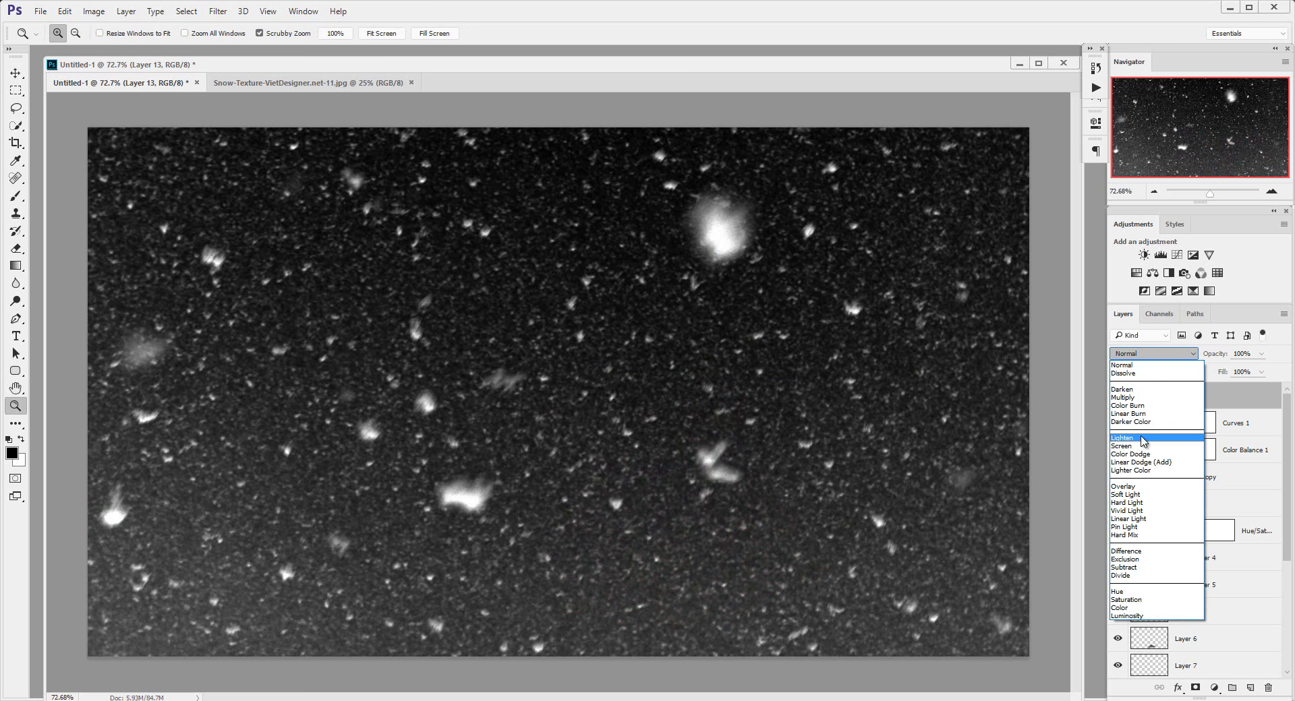
left_click(1144, 447)
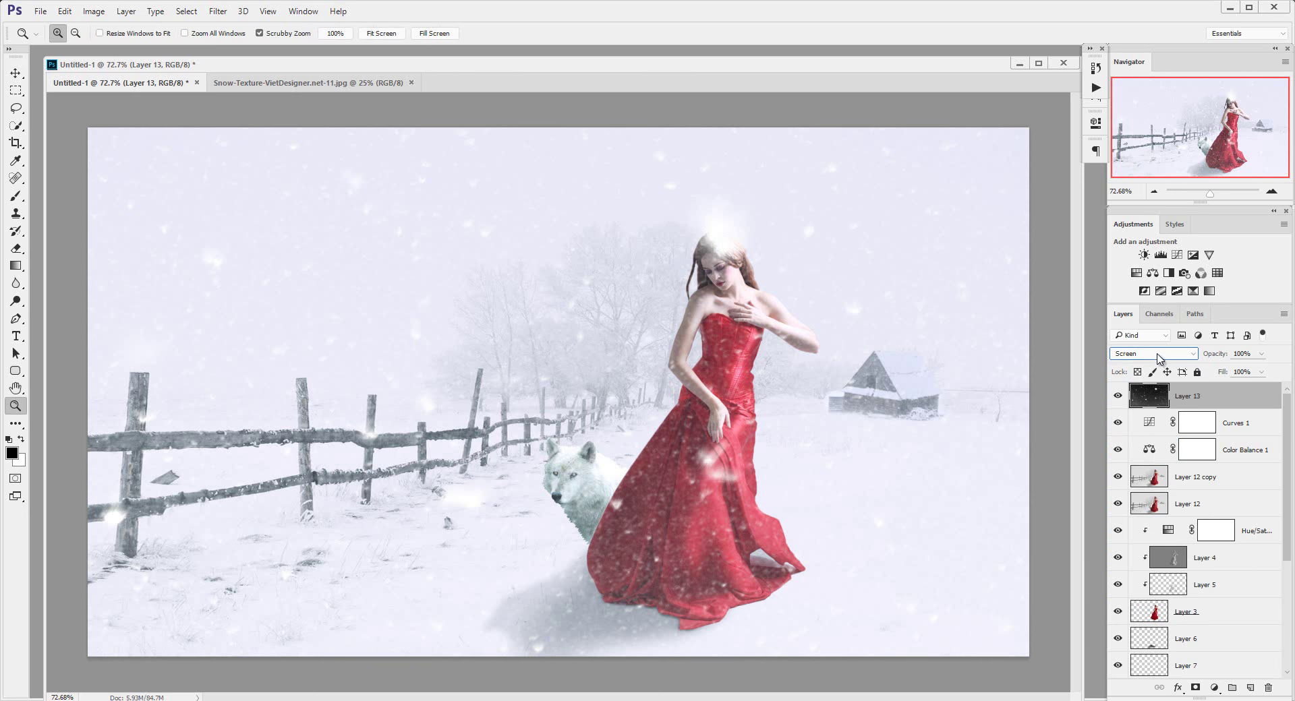
scroll(1158, 358, "down", 1)
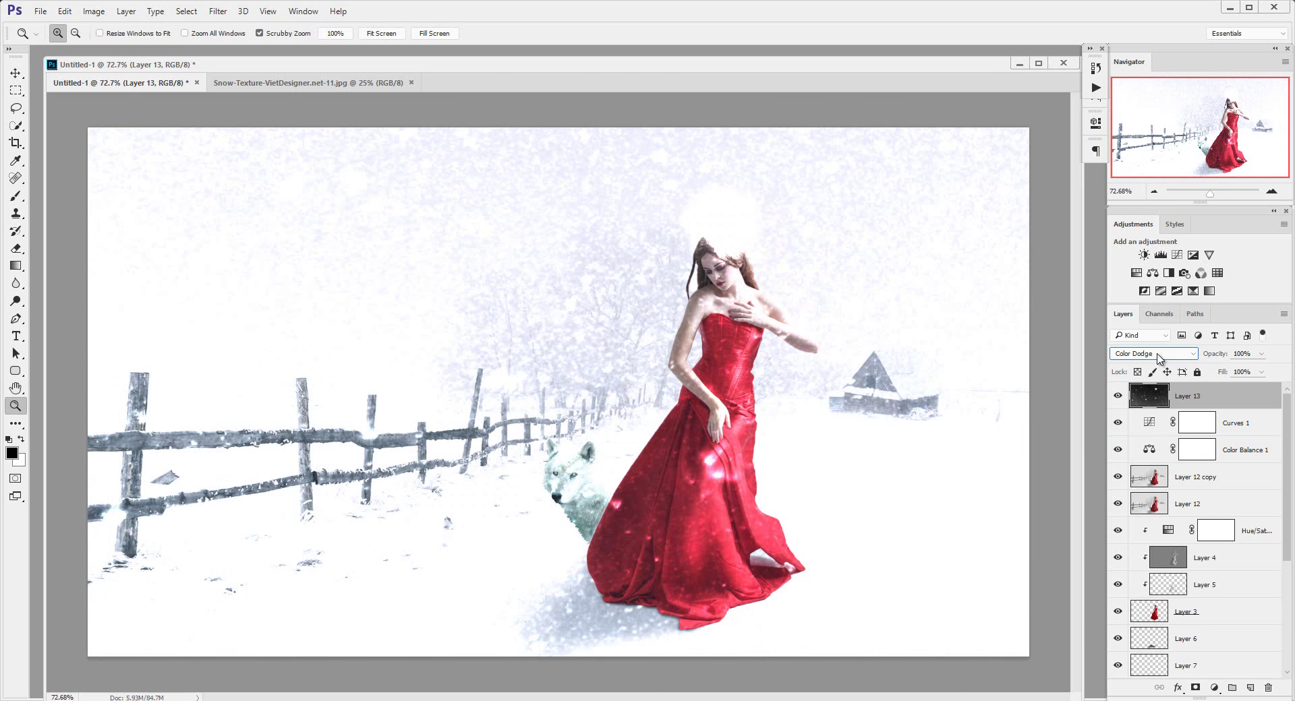
scroll(1158, 358, "down", 1)
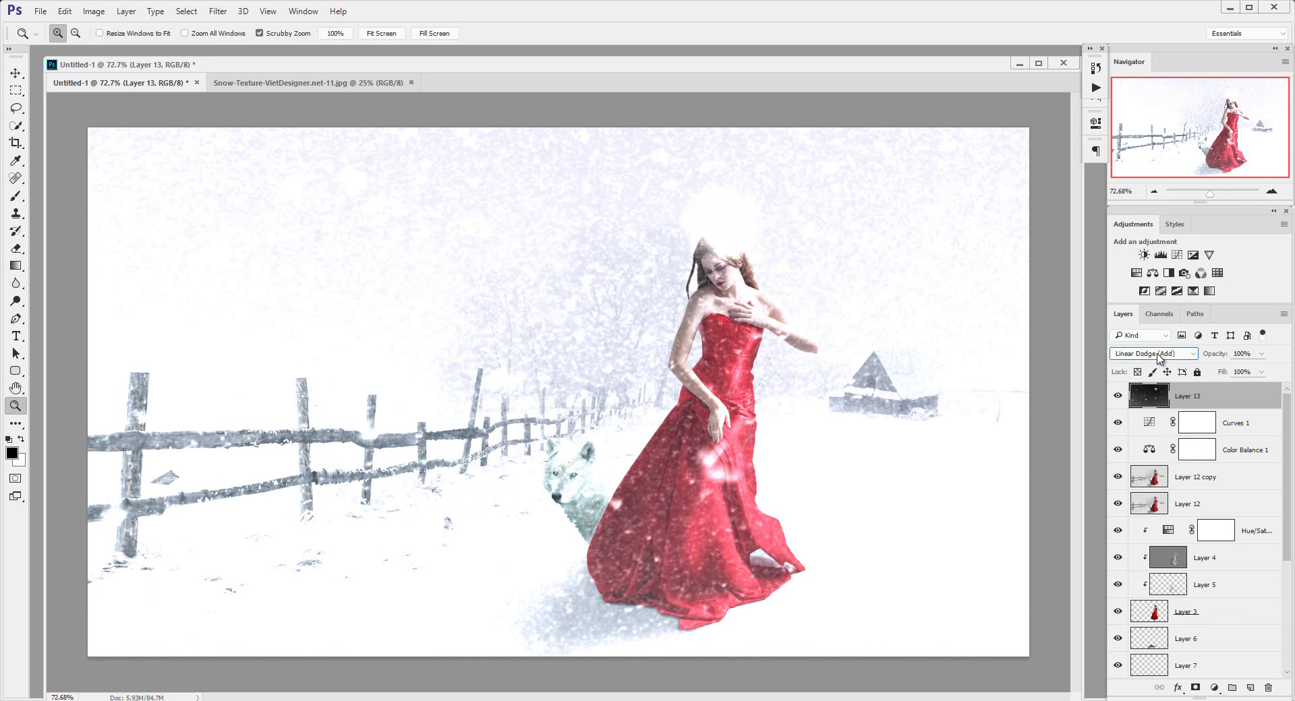
scroll(1159, 358, "down", 1)
scroll(1158, 358, "up", 1)
scroll(1158, 358, "up", 1)
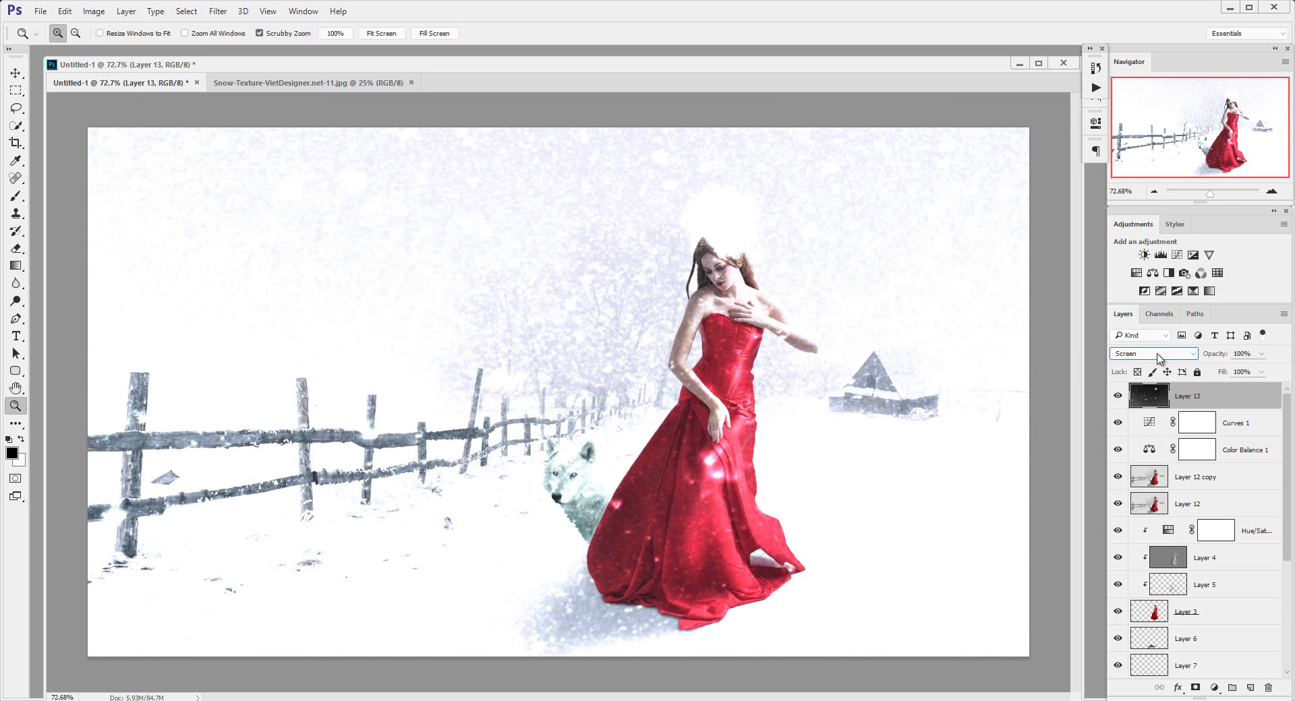
scroll(1158, 358, "up", 2)
scroll(1158, 359, "down", 1)
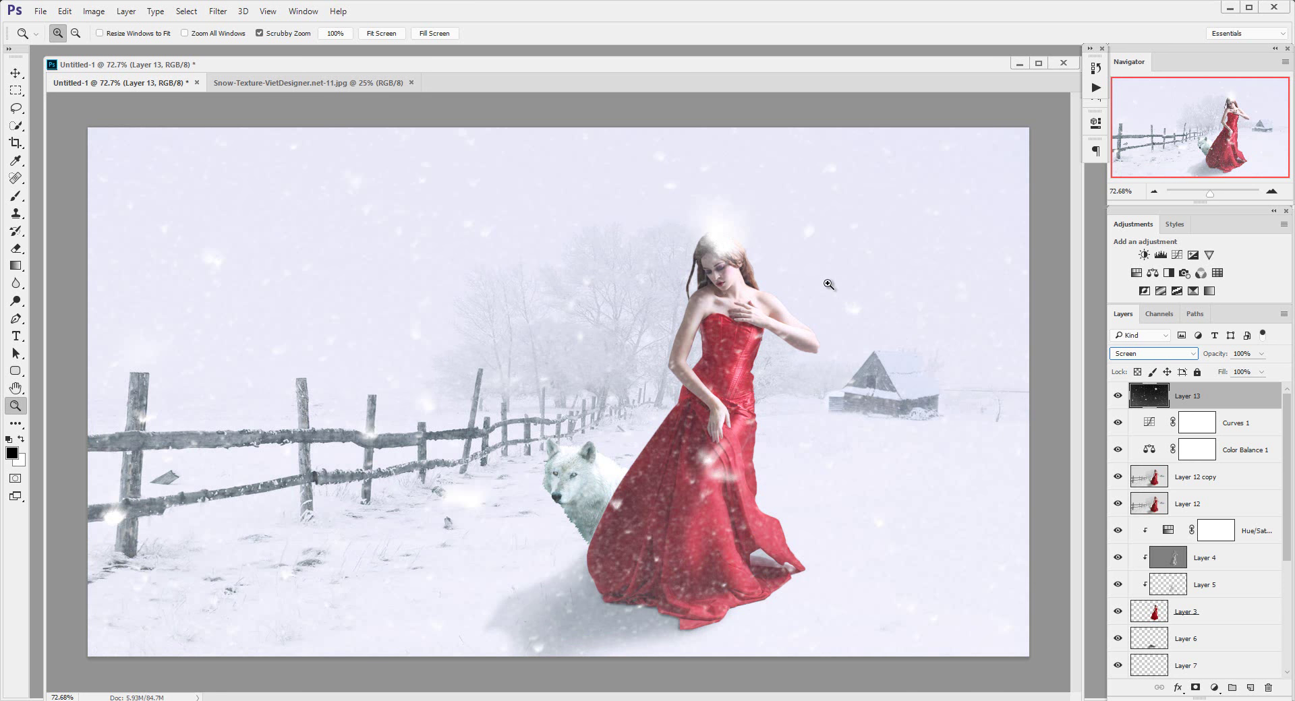
scroll(729, 341, "up", 1)
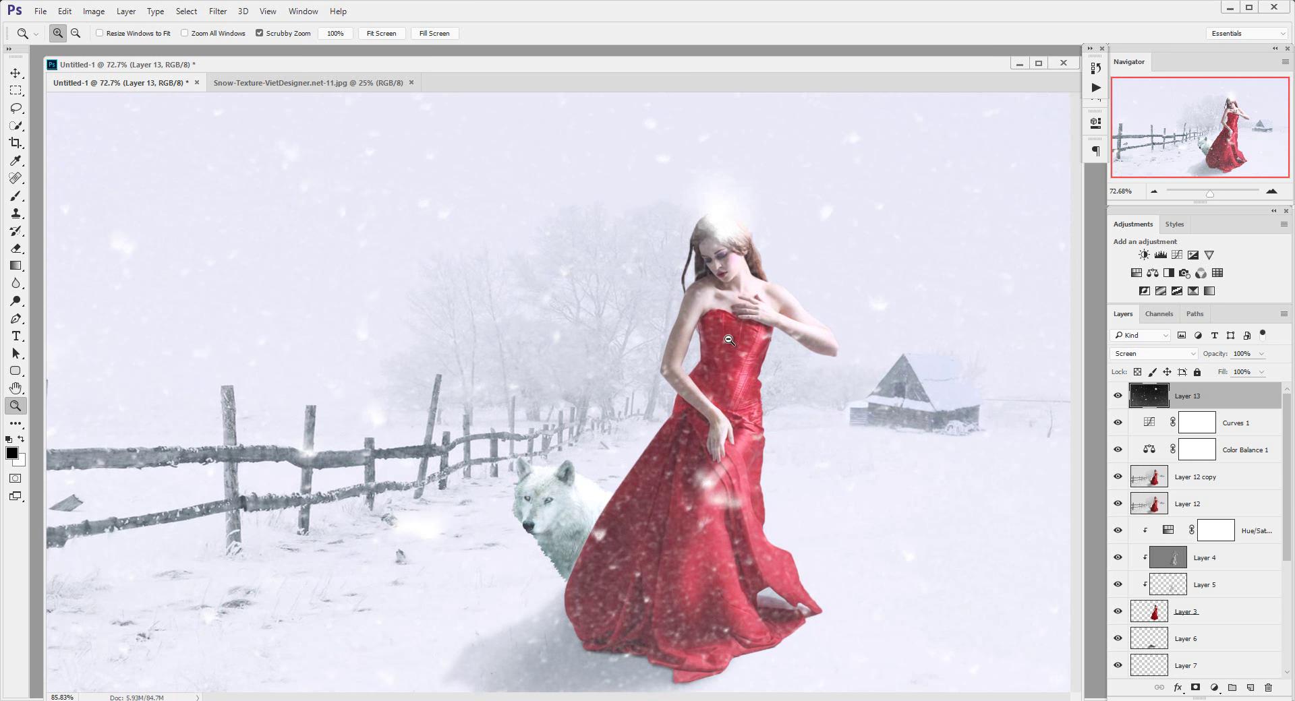
scroll(729, 340, "down", 1)
Flip the snow layer horizontally and reposition it so the bright glow clears the face
key("v")
mouse_move(724, 342)
left_mouse_down()
mouse_move(735, 346)
mouse_move(712, 376)
left_mouse_up()
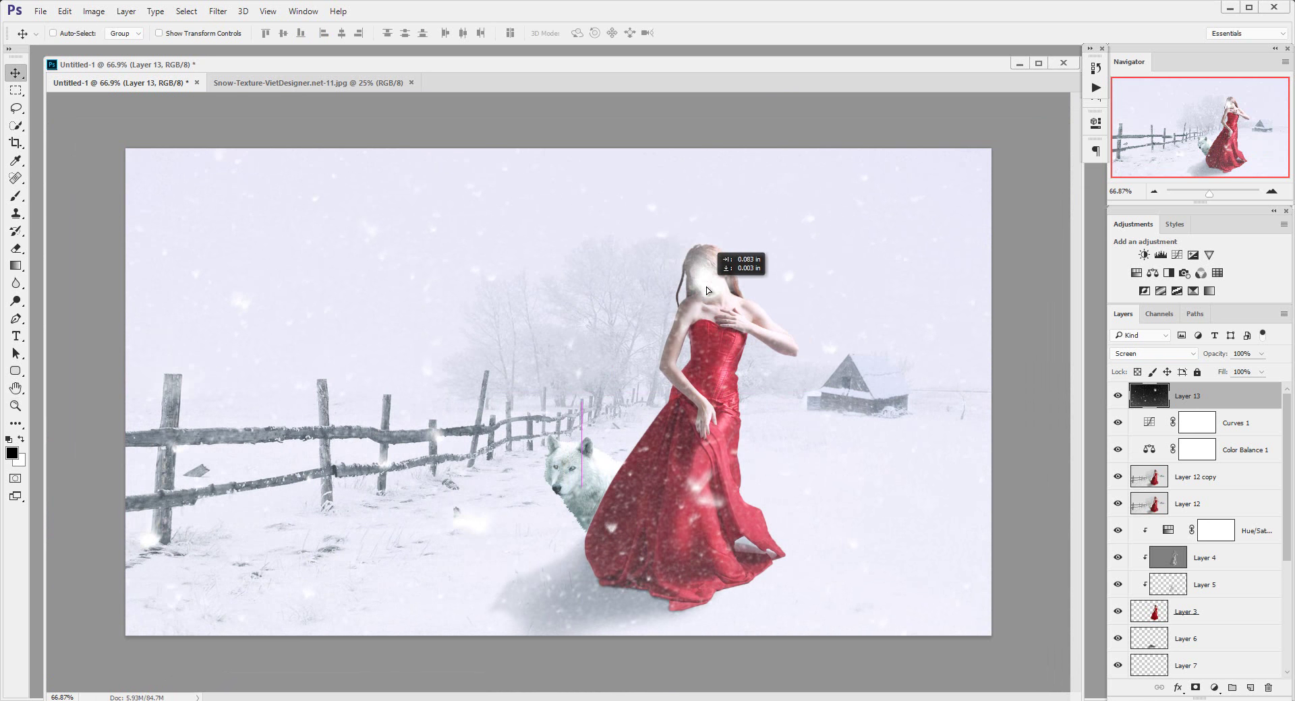
left_click_drag(706, 286, 708, 287)
mouse_move(733, 361)
left_mouse_down()
mouse_move(744, 362)
mouse_move(726, 352)
left_mouse_up()
key("ctrl+t")
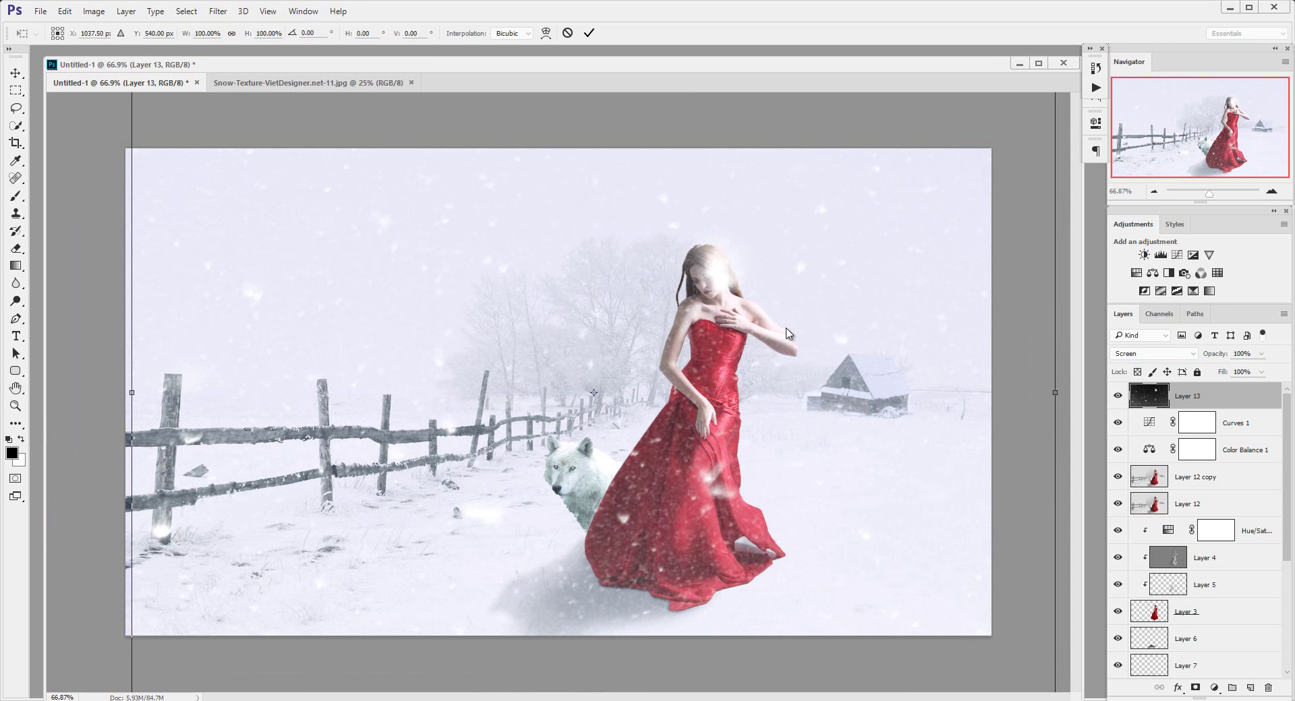
right_click(786, 333)
left_click(877, 534)
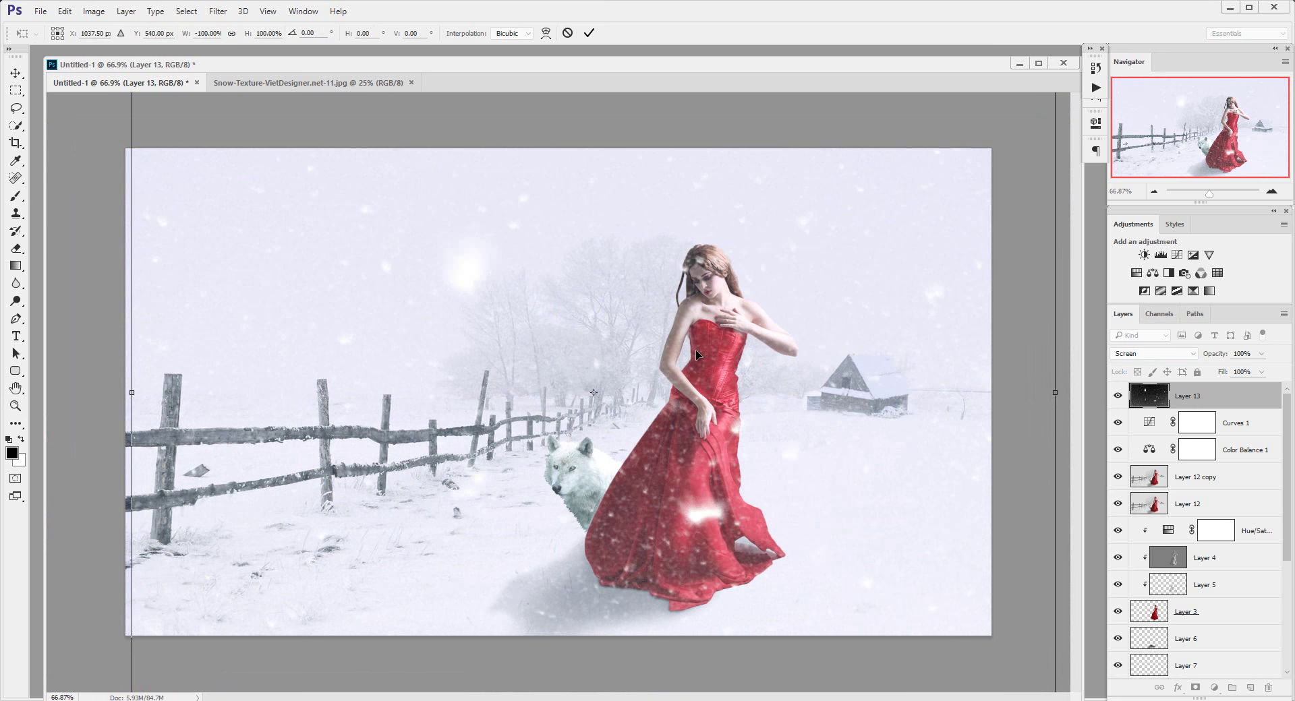
key("Return")
left_click_drag(694, 349, 659, 350)
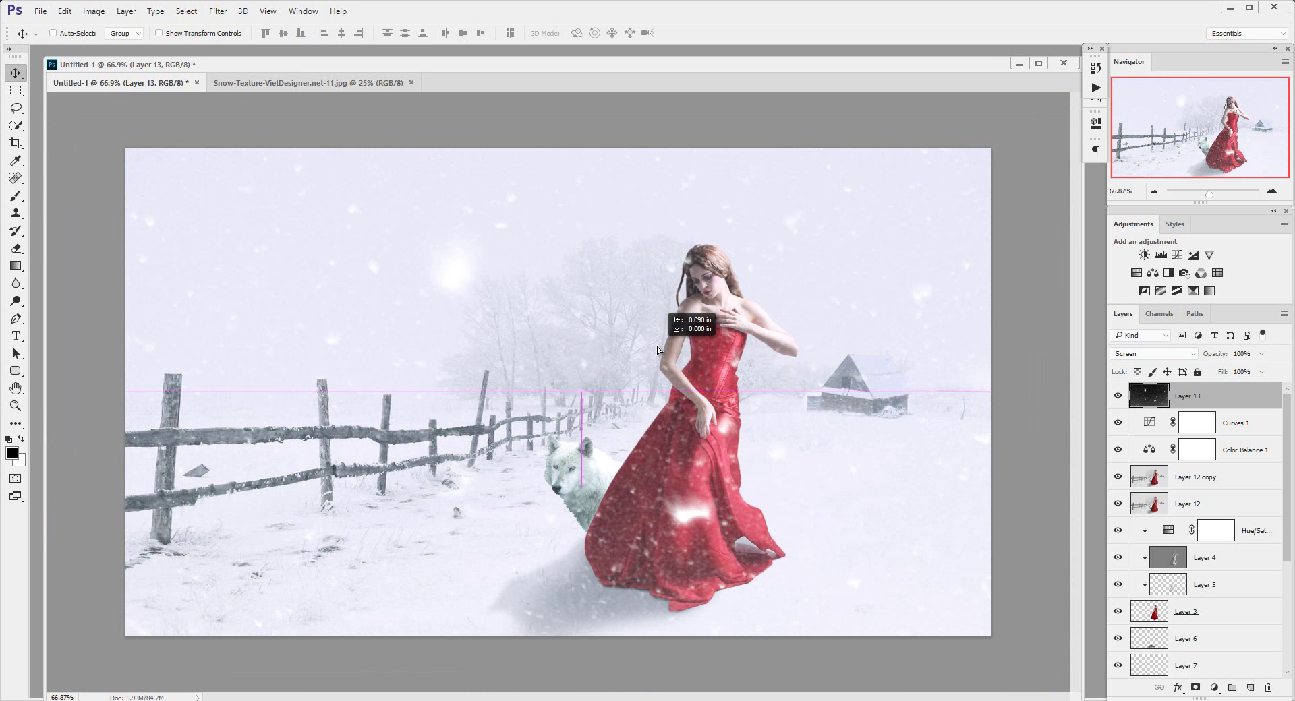
left_click_drag(658, 350, 663, 342)
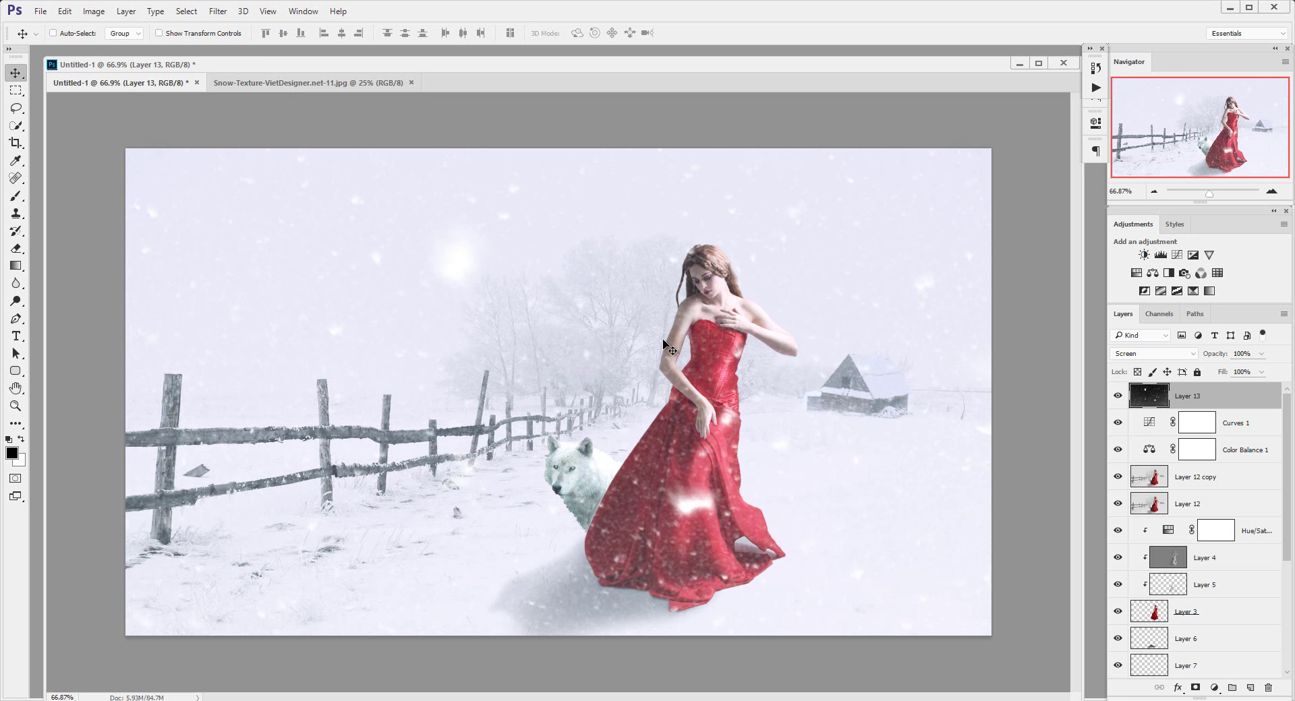
Lower the snow layer to 85% opacity and 92% fill
key("z")
scroll(694, 379, "down", 1)
scroll(695, 379, "down", 1)
scroll(695, 379, "up", 1)
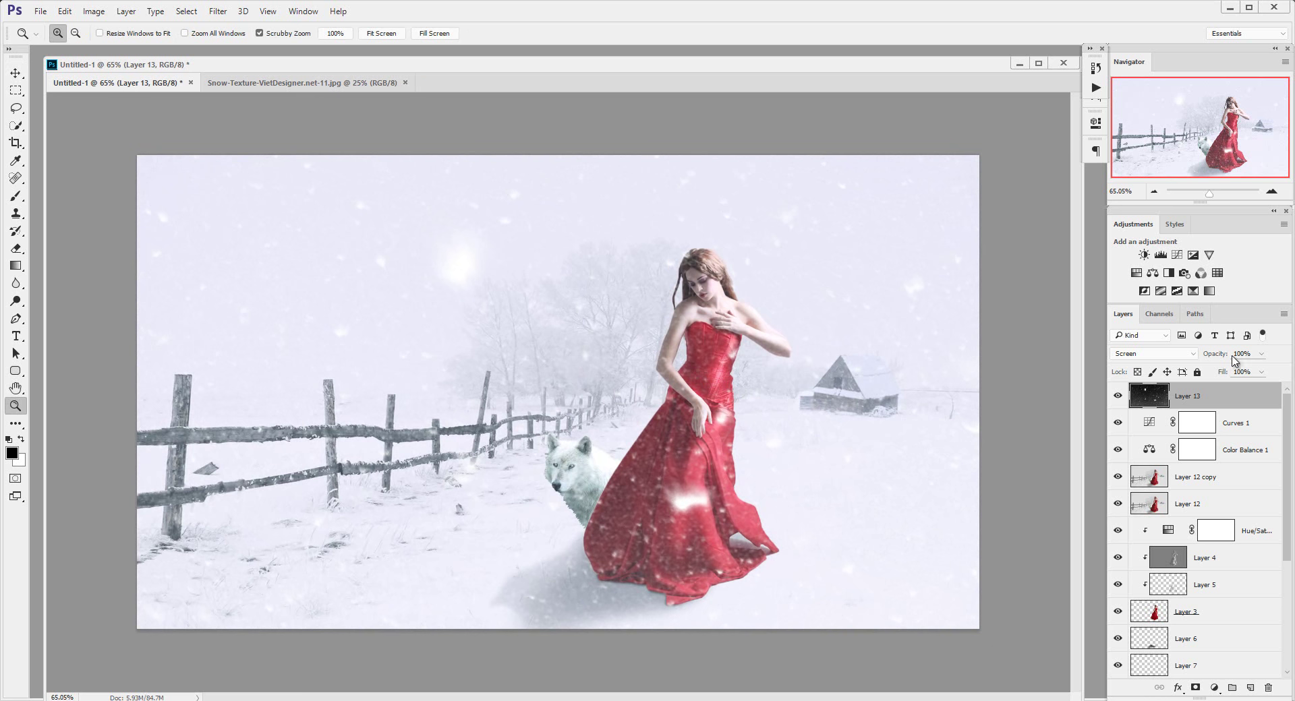
left_click_drag(1226, 354, 1218, 375)
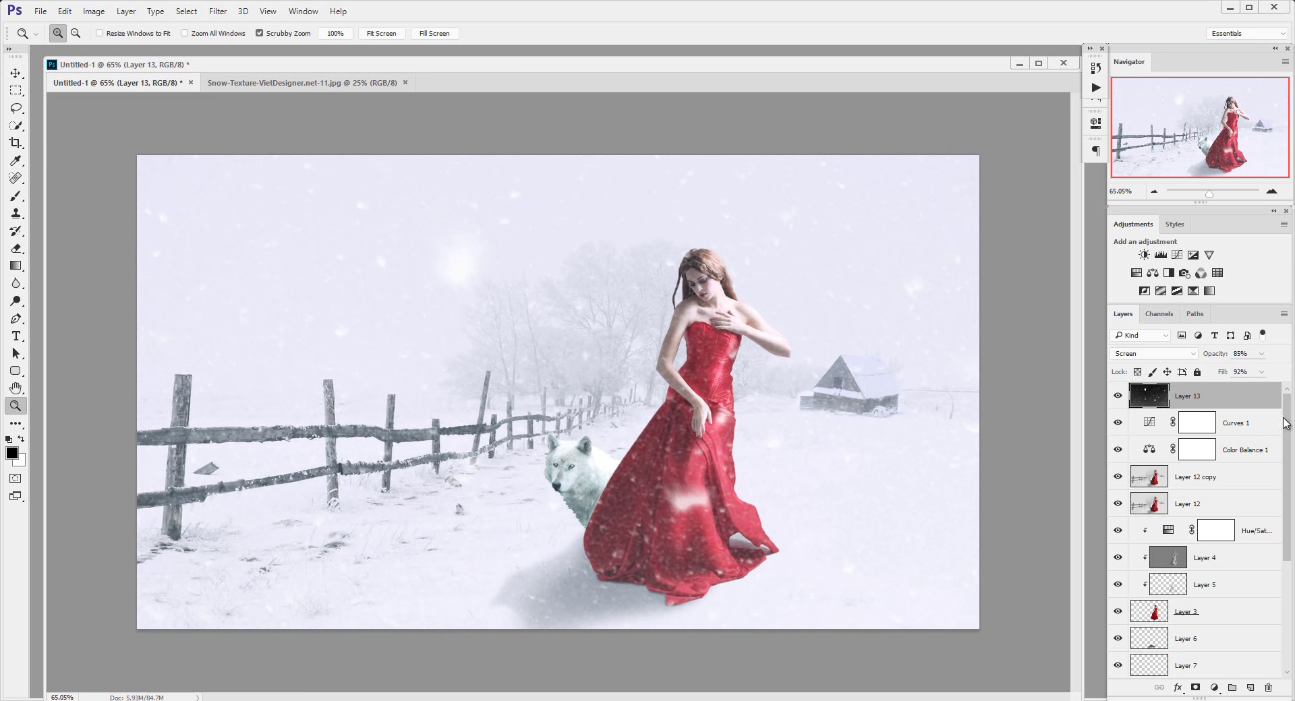
left_click(1214, 688)
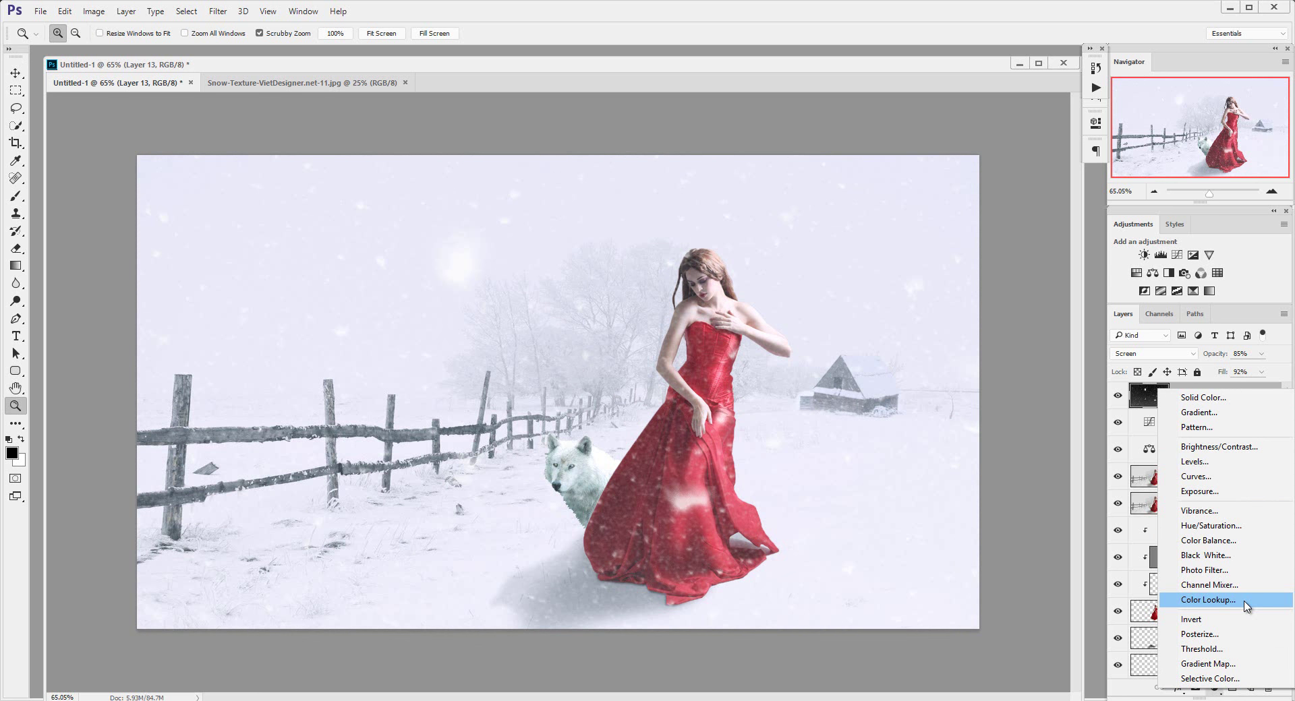
Add a Gradient Map adjustment layer using the Cyan-Selenium preset
left_click(1211, 664)
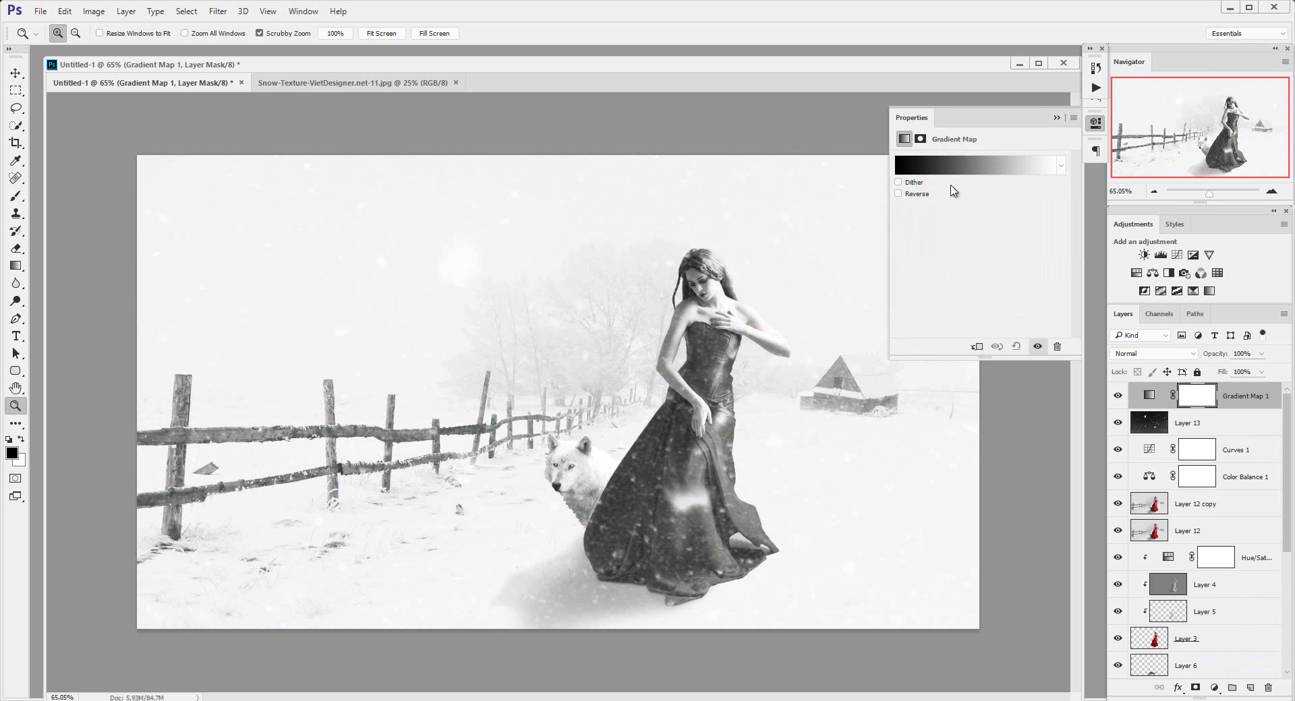
left_click(971, 169)
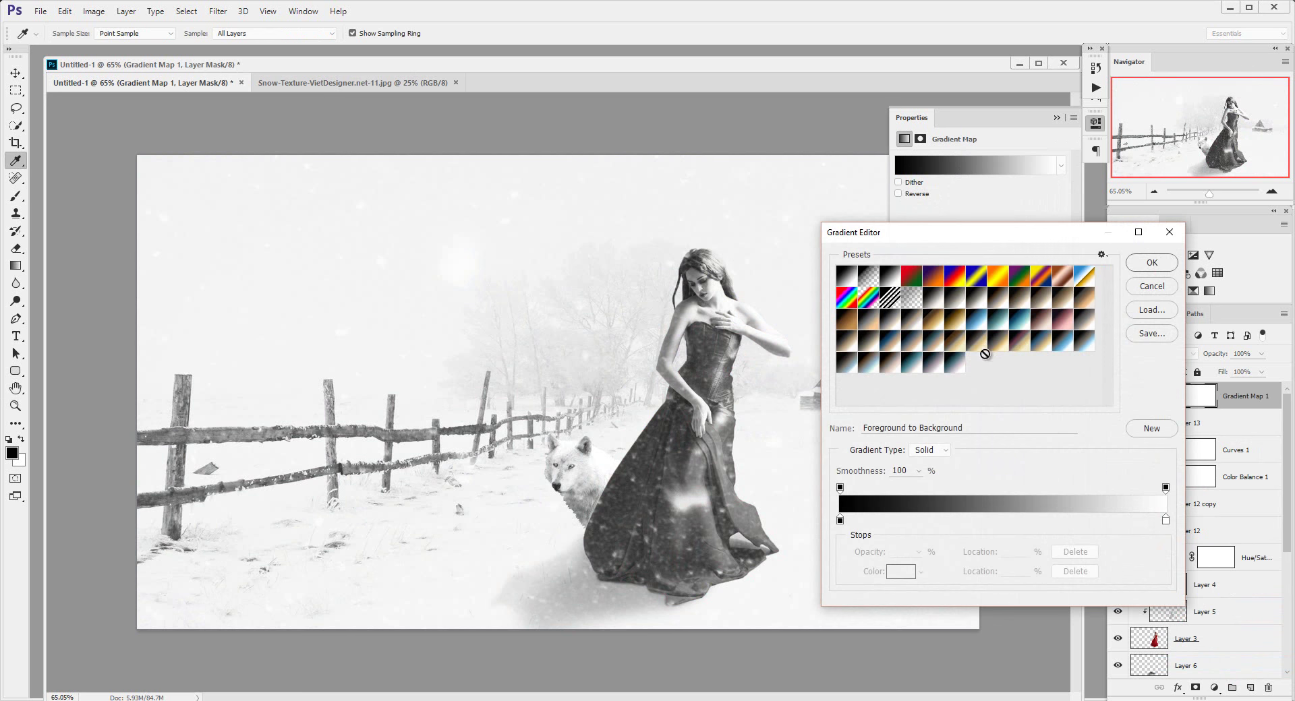
left_click(1020, 322)
left_click(998, 325)
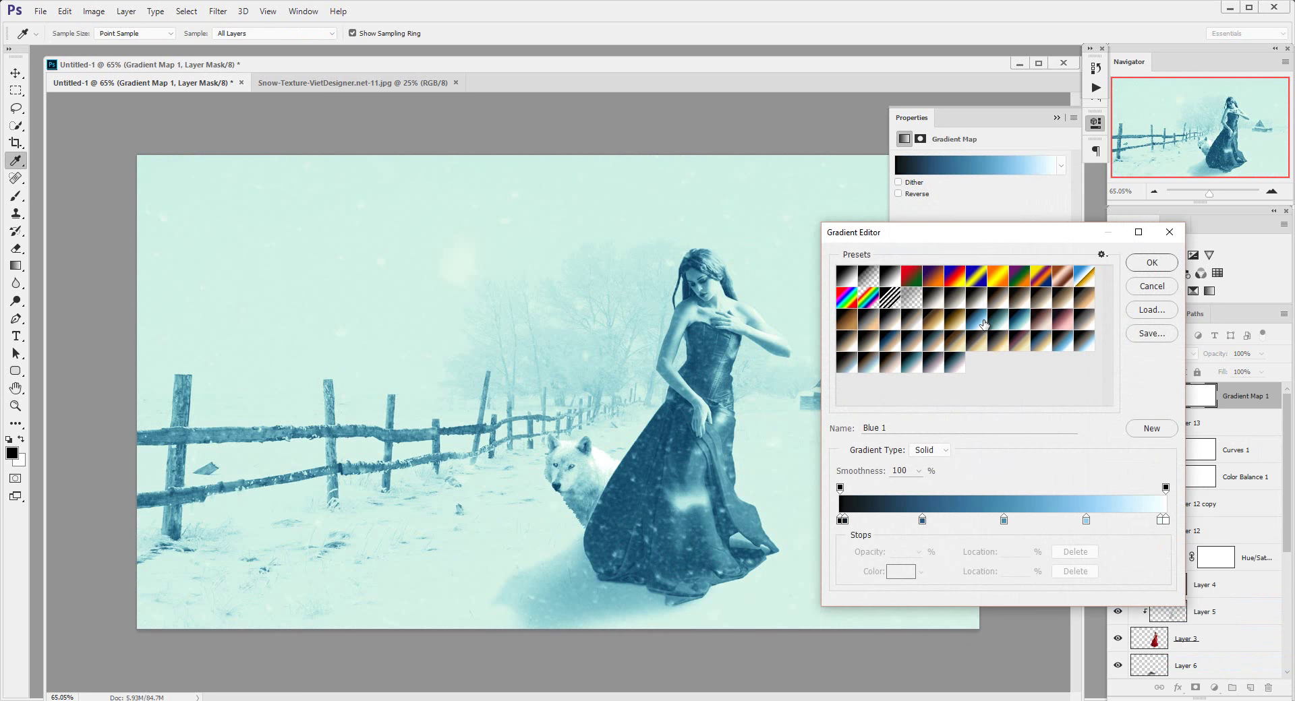
left_click(1008, 326)
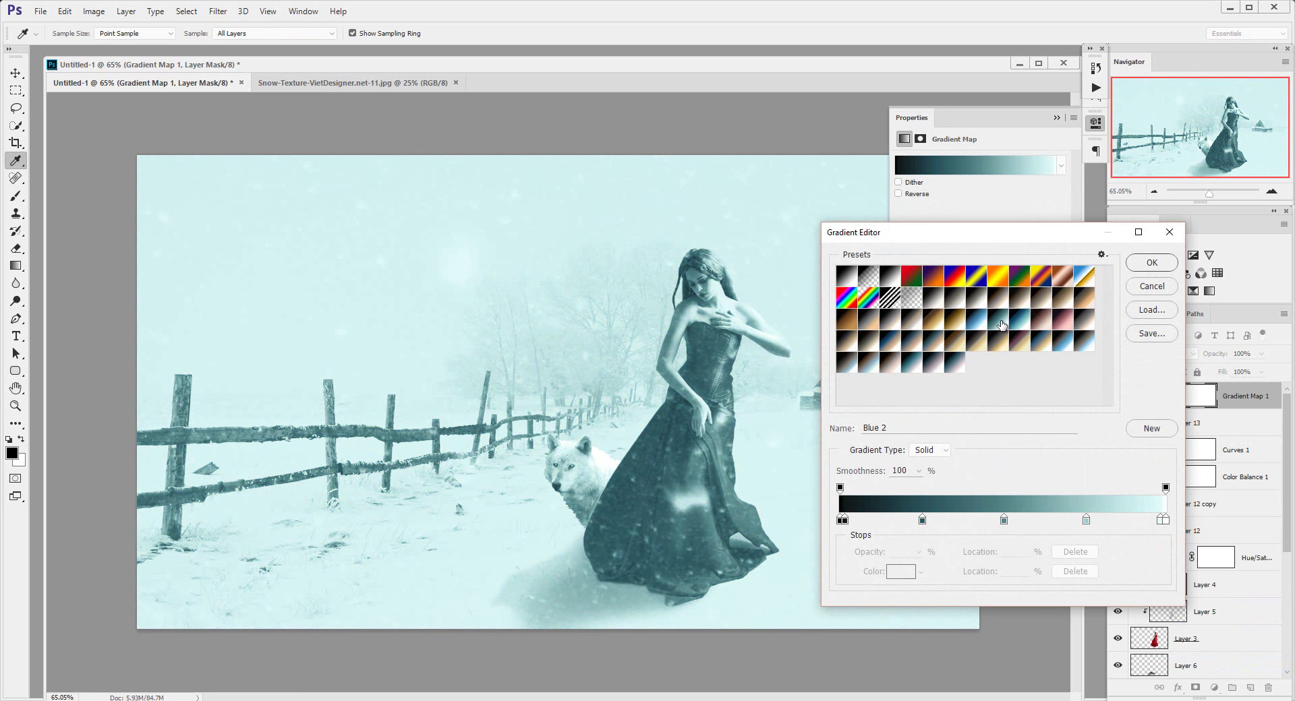
left_click(854, 367)
left_click(855, 368)
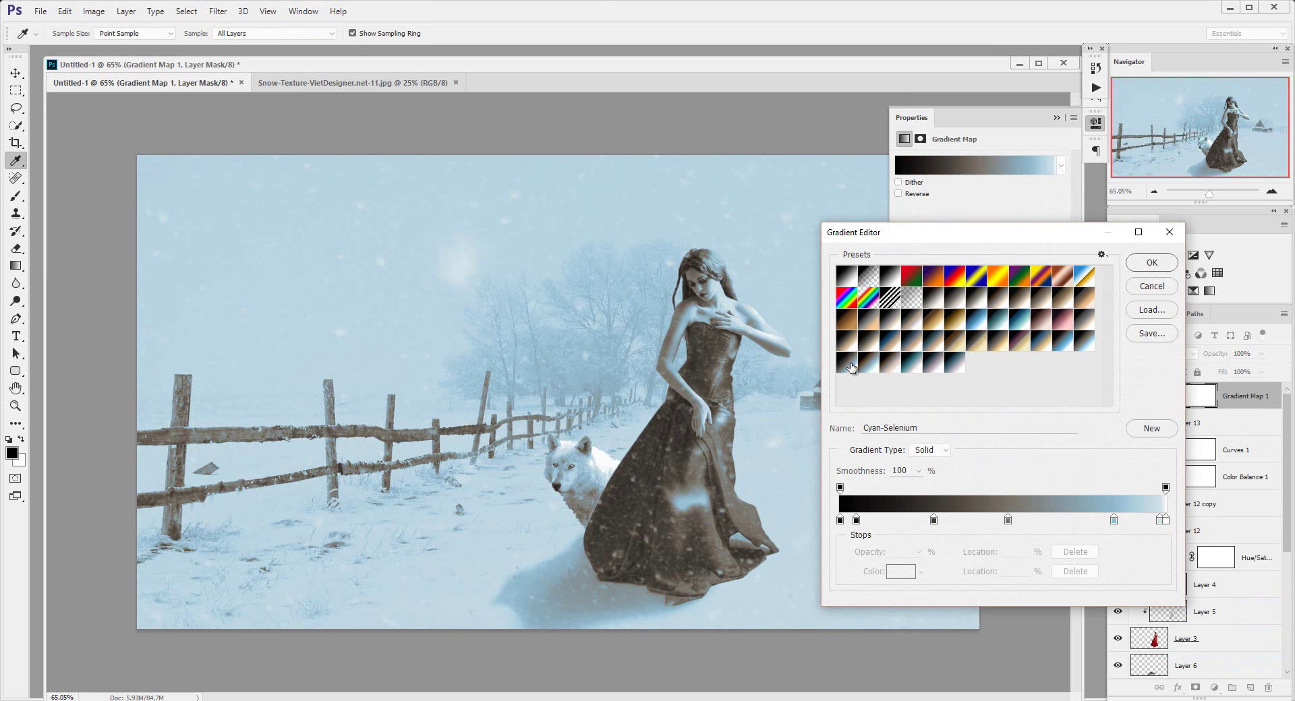
left_click(1152, 263)
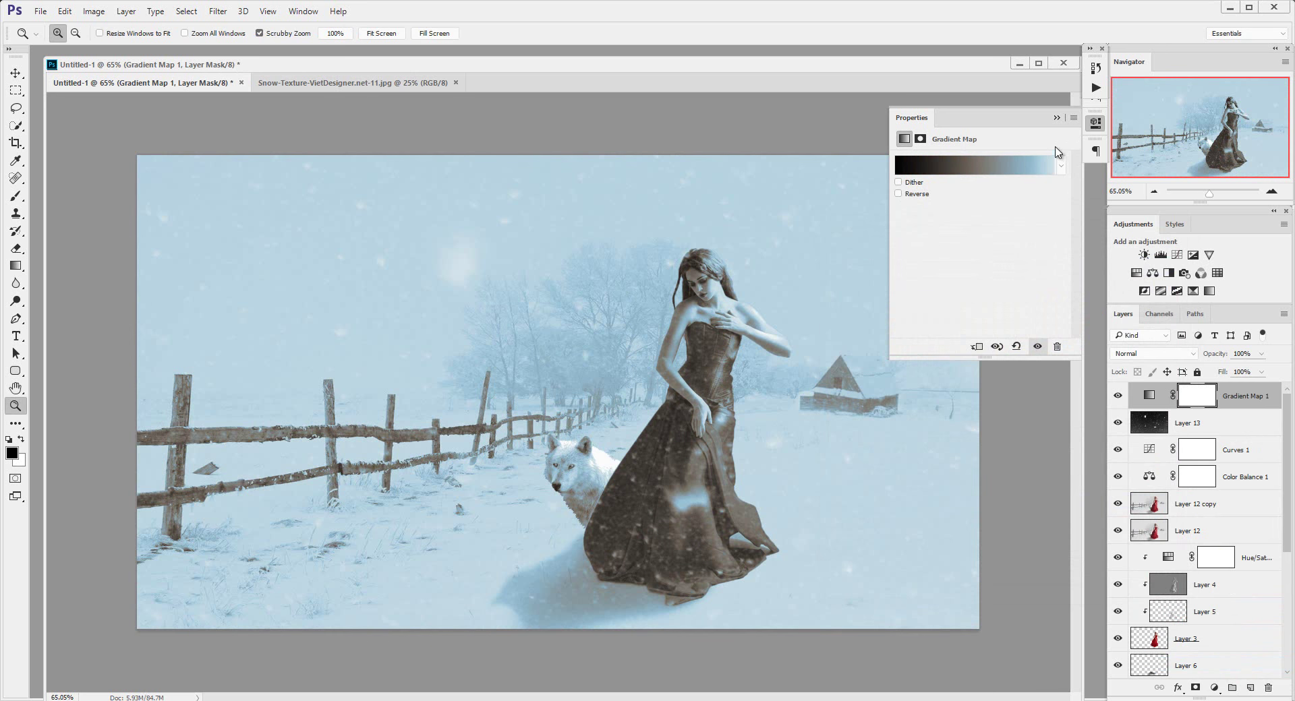
left_click(1057, 117)
Set the gradient map to Linear Burn at 40% opacity, then add a Hue/Saturation layer lowering saturation
left_click(1168, 353)
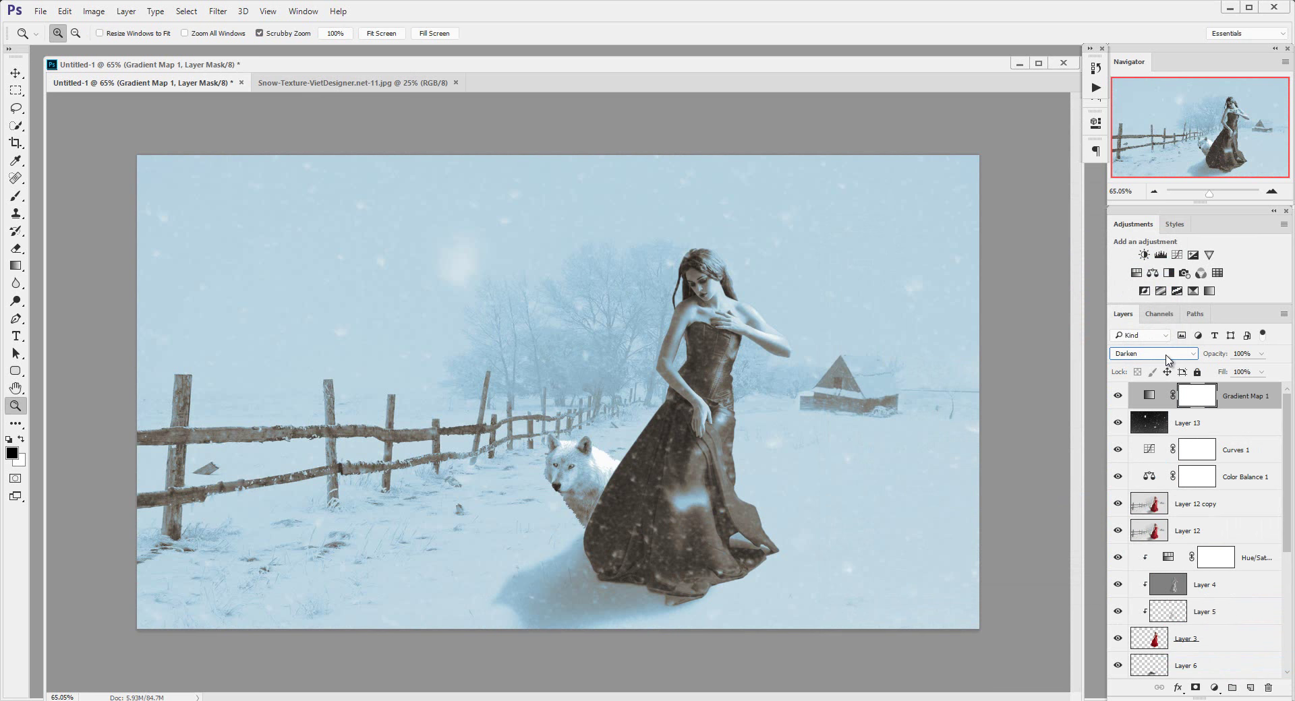
key("Down")
key("Down")
key("Down")
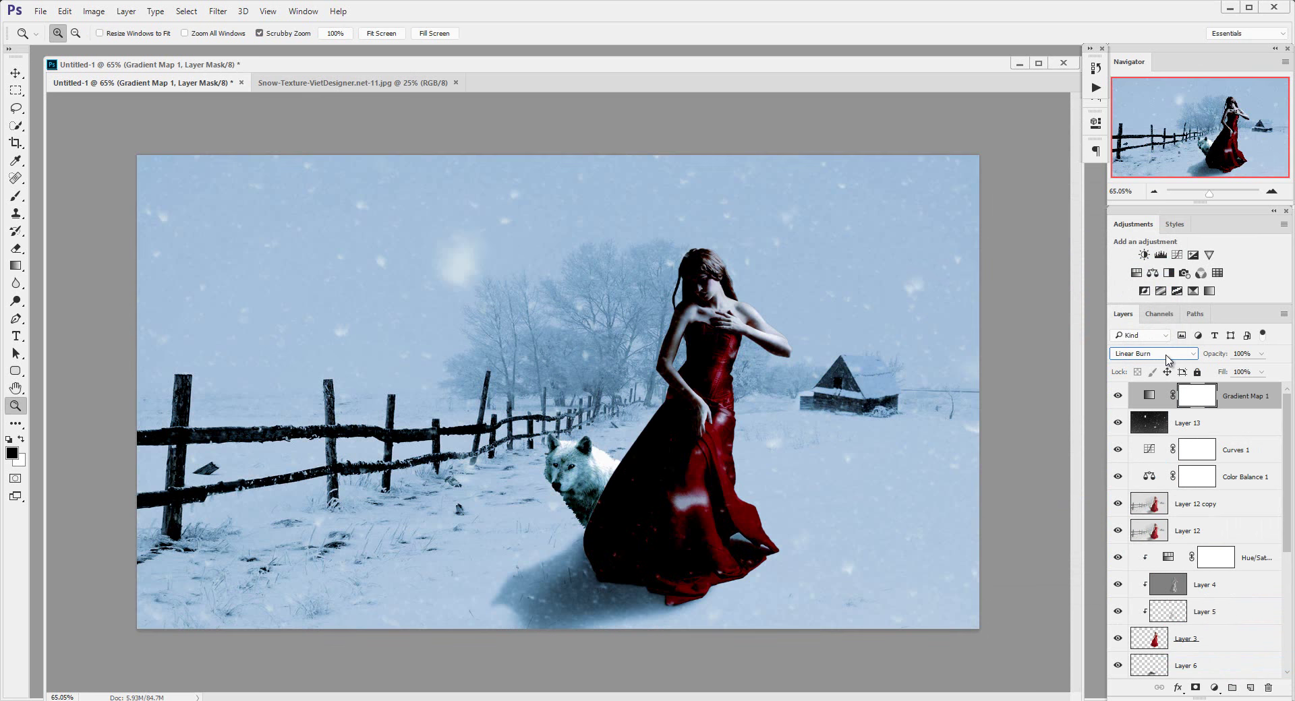
key("Down")
key("Up")
mouse_move(1261, 354)
left_mouse_down()
mouse_move(1225, 375)
mouse_move(1222, 394)
left_mouse_up()
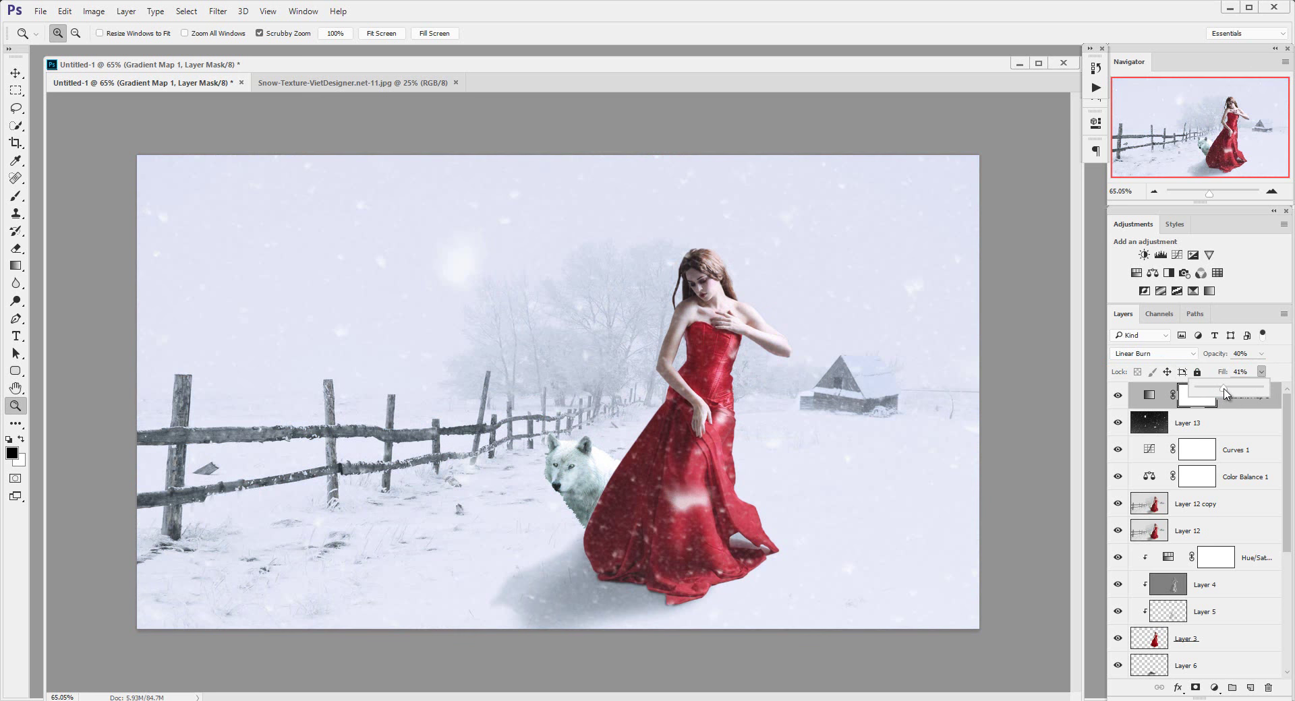
left_click(1118, 396)
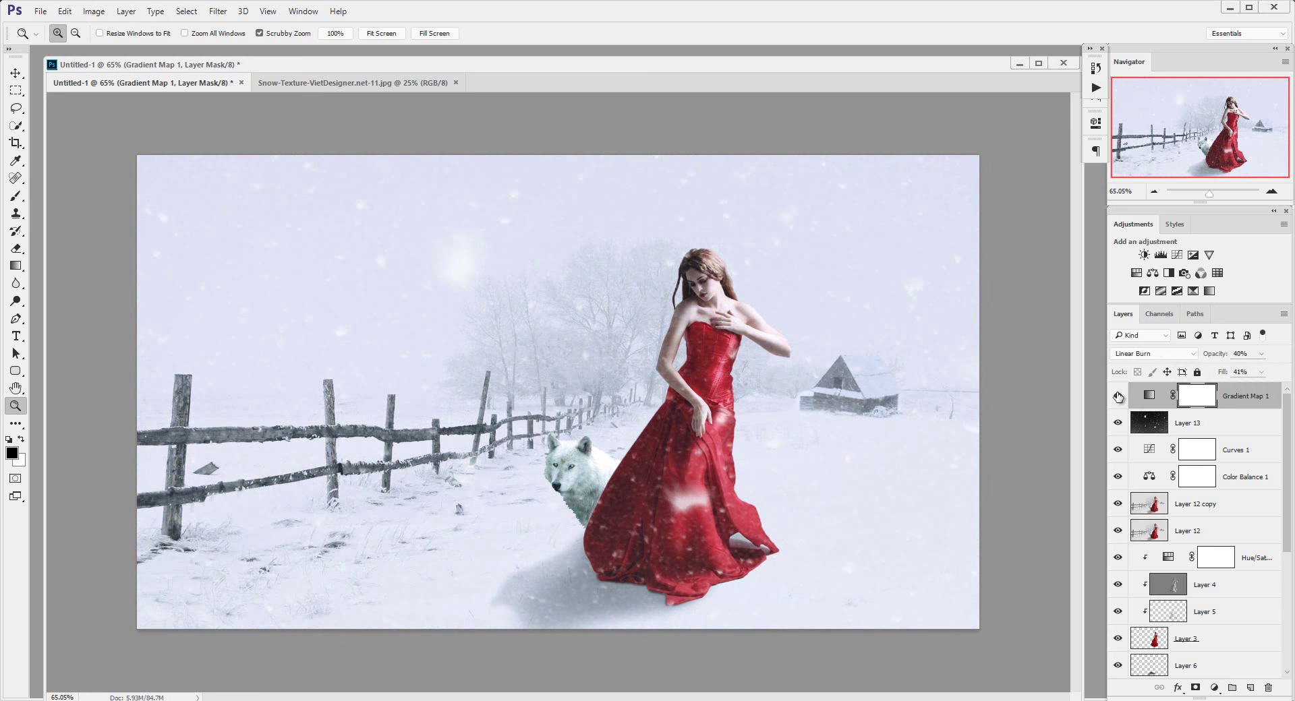
left_click(1118, 396)
left_click(1117, 396)
left_click(1136, 273)
left_click_drag(980, 233, 978, 230)
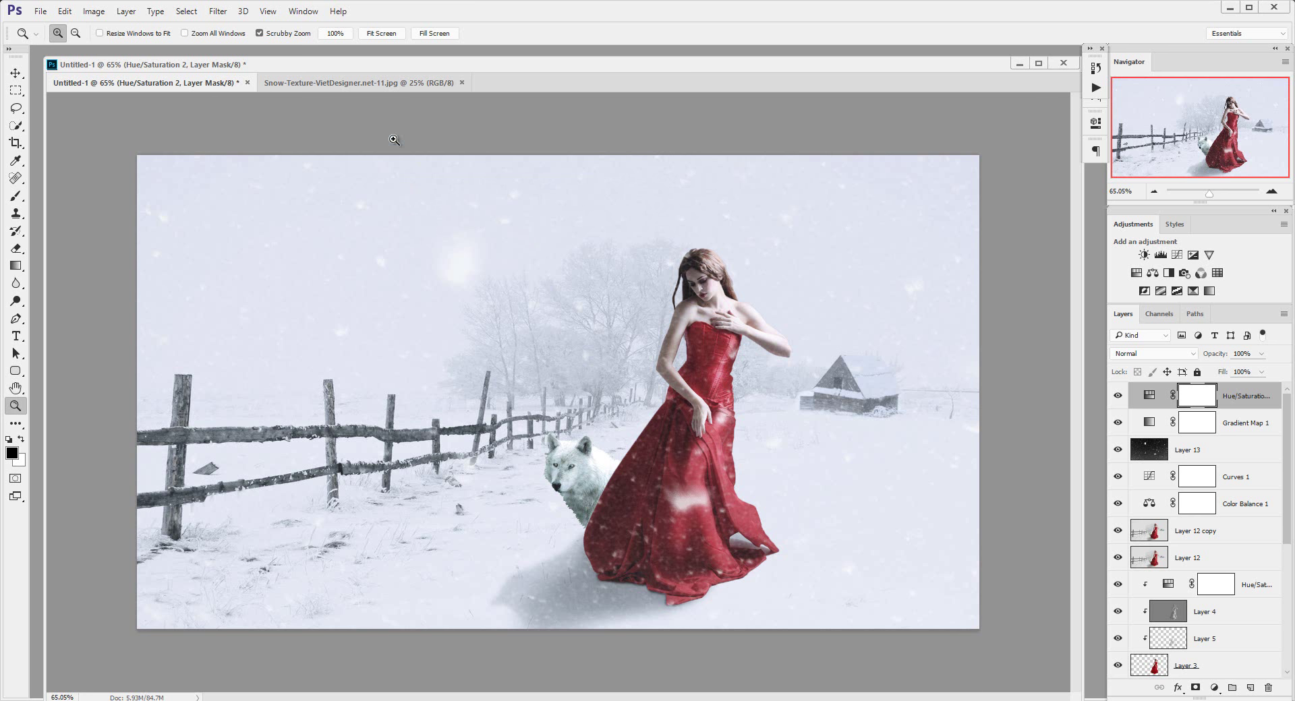
Select a rectangle of the Snow-Texture image and move it into the composite
key("v")
left_click(361, 83)
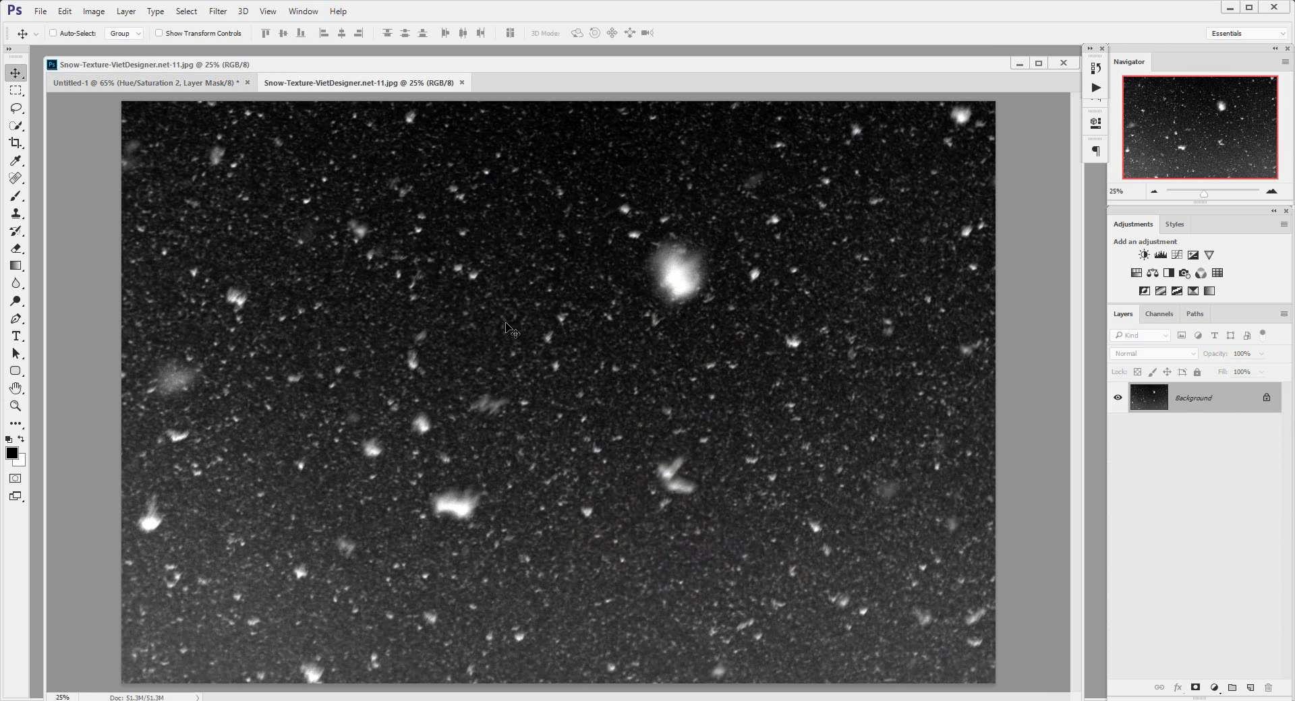
key("m")
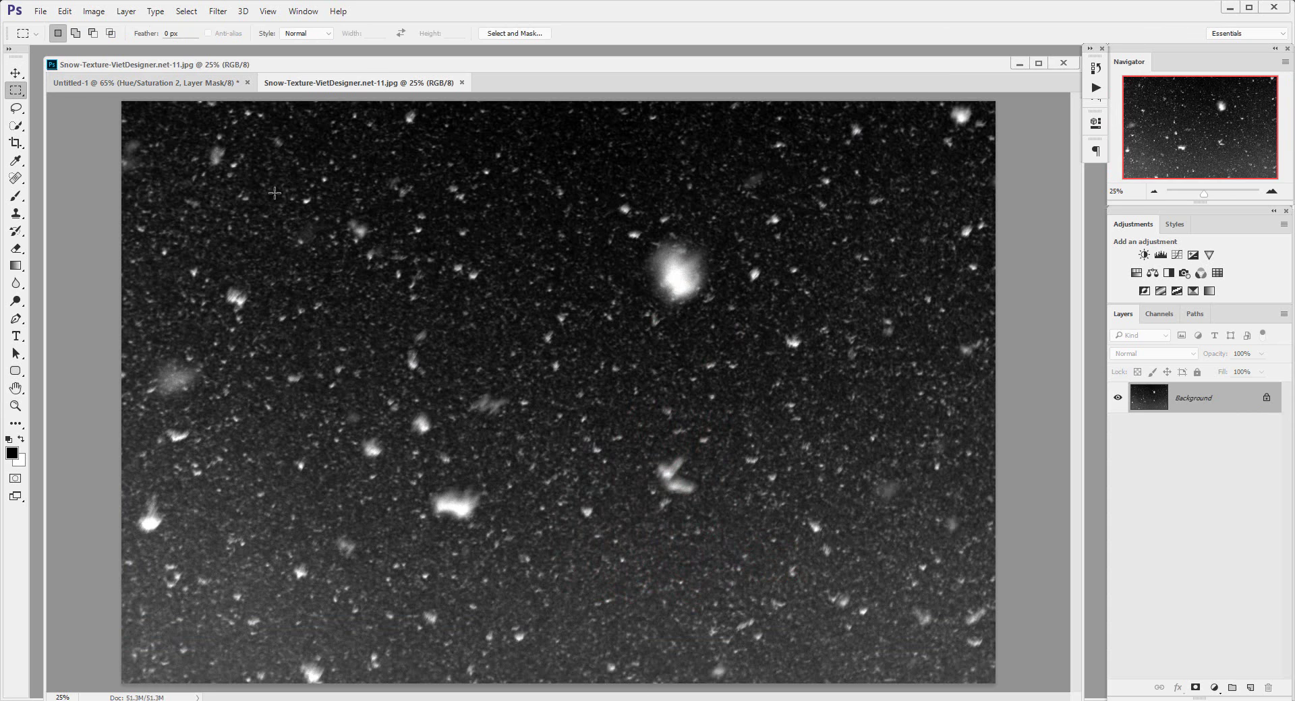
left_click_drag(219, 145, 643, 553)
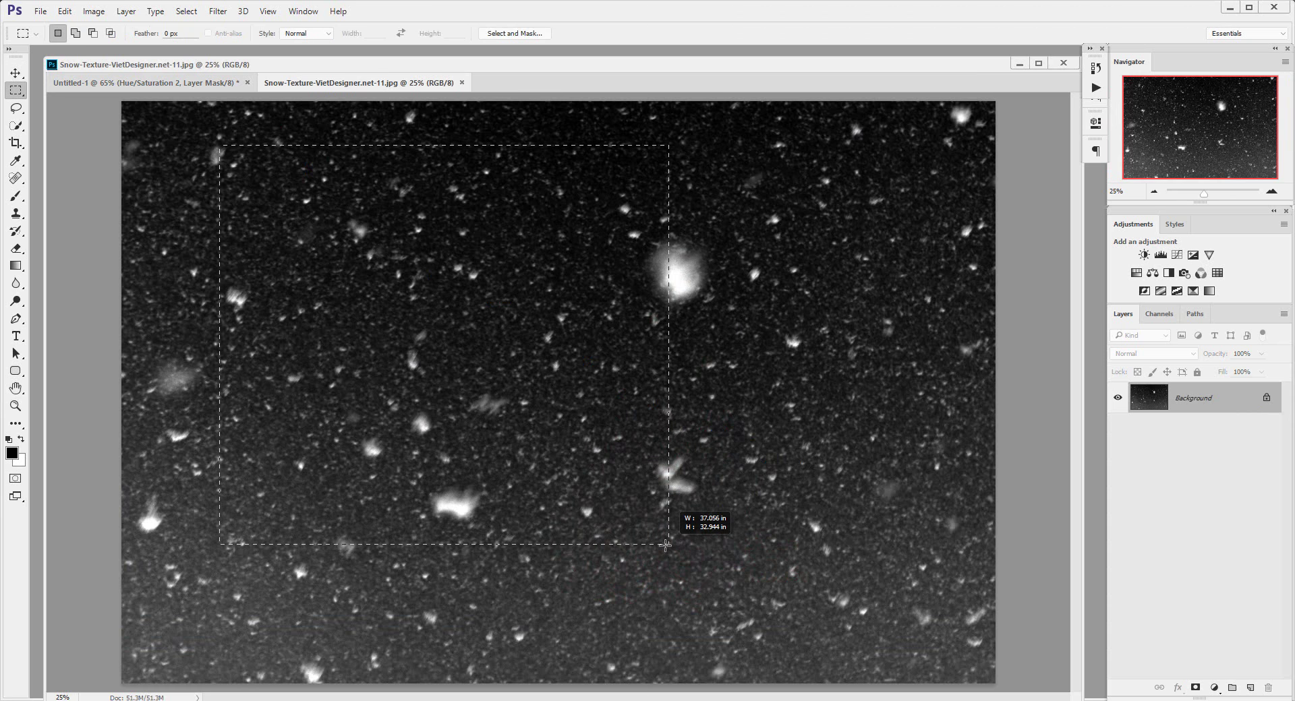
key("v")
mouse_move(391, 342)
left_mouse_down()
mouse_move(213, 96)
mouse_move(329, 257)
mouse_move(177, 154)
mouse_move(207, 298)
left_mouse_up()
Scale the new snow layer to roughly a third and place it at the canvas's top-left
key("ctrl+t")
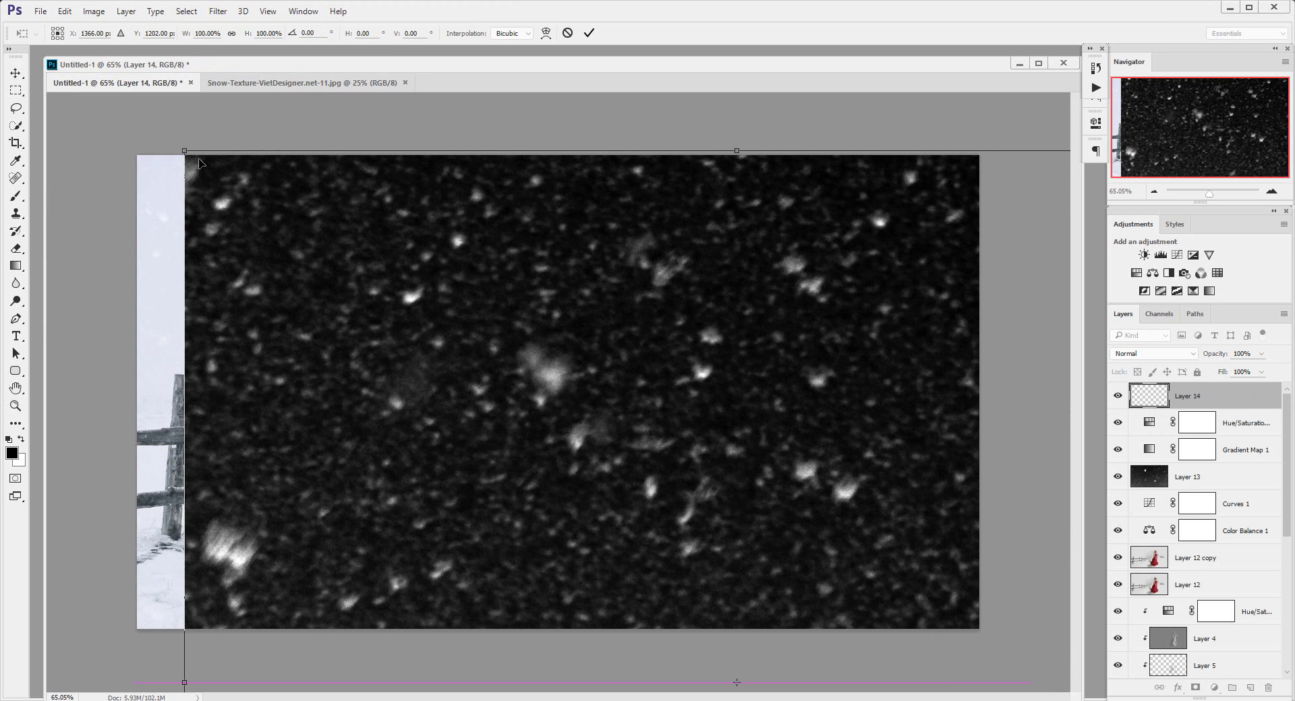
left_click_drag(202, 165, 465, 418)
left_click_drag(506, 317, 206, 209)
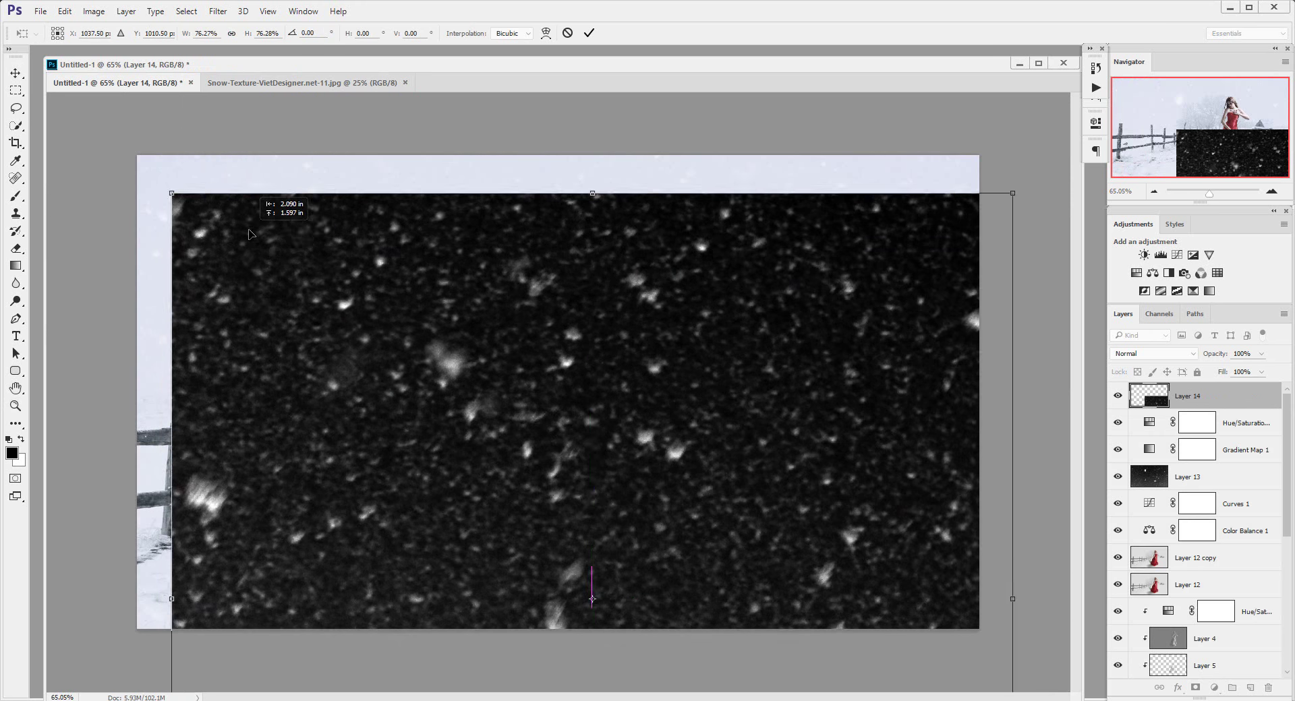
left_click_drag(152, 178, 390, 405)
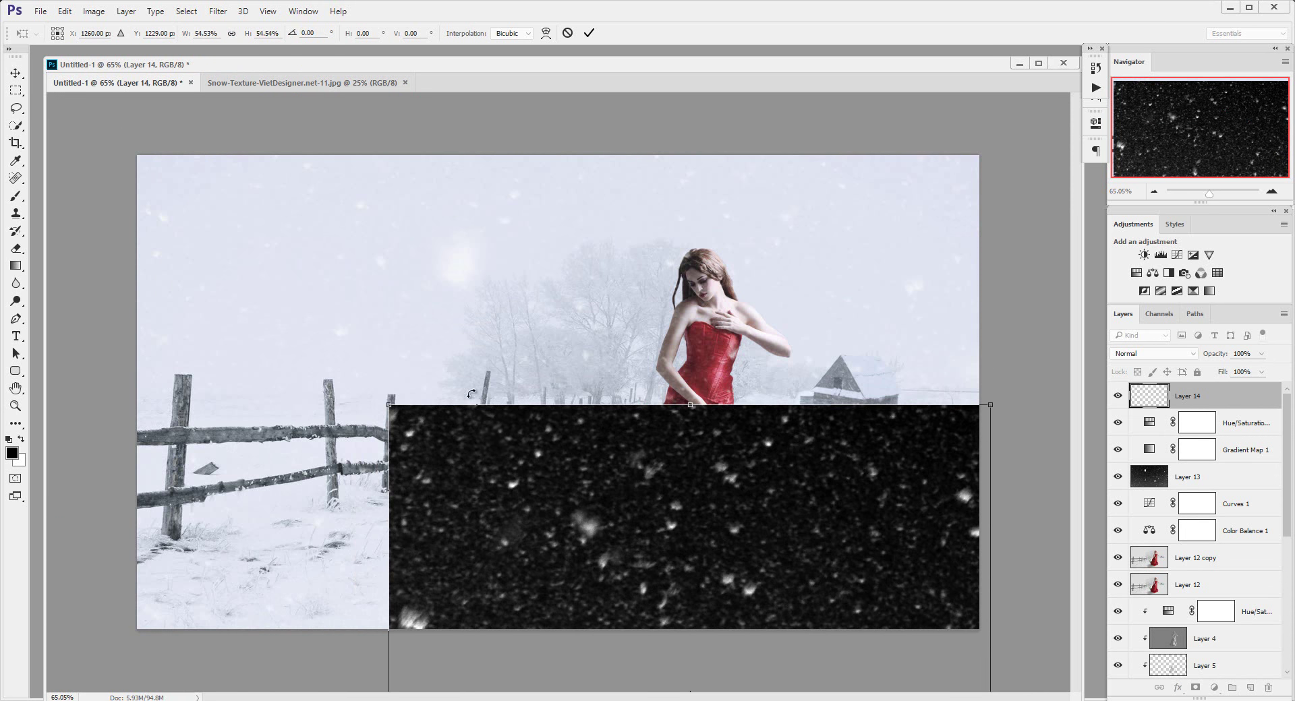
left_click_drag(507, 456, 255, 208)
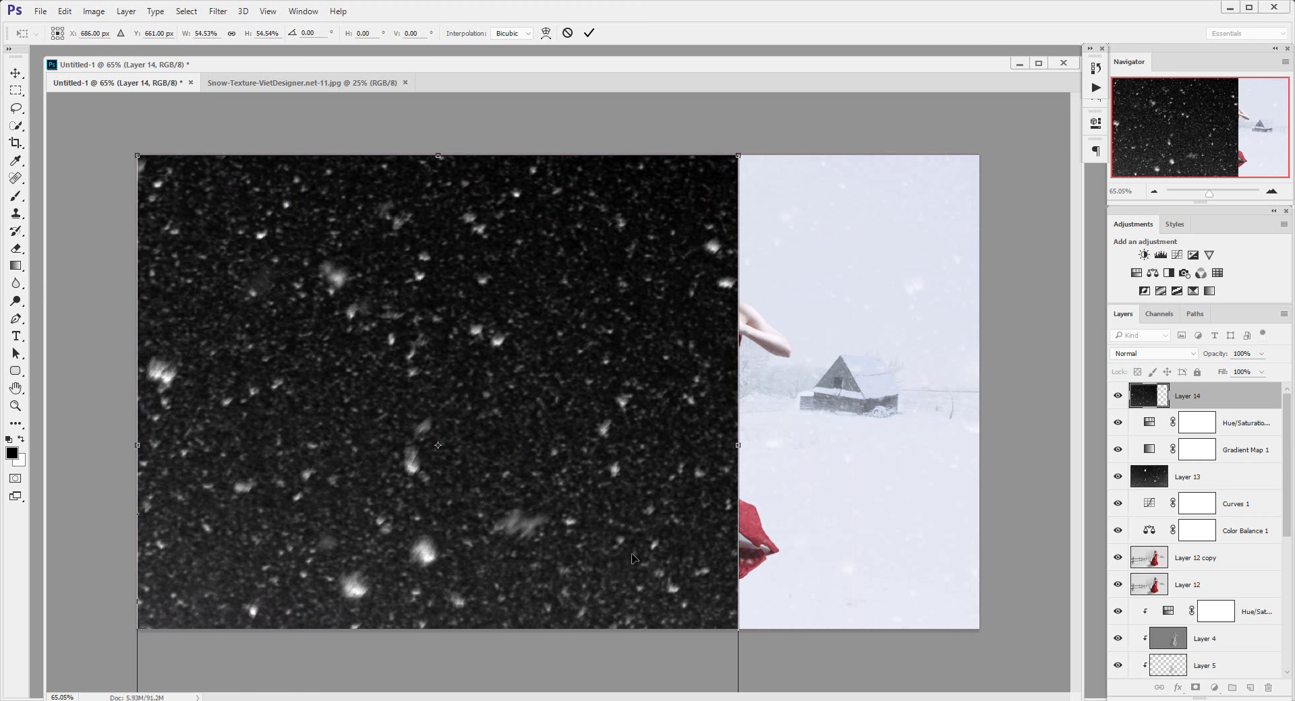
left_click_drag(634, 559, 634, 505)
mouse_move(139, 118)
left_mouse_down()
mouse_move(361, 347)
mouse_move(134, 178)
left_mouse_up()
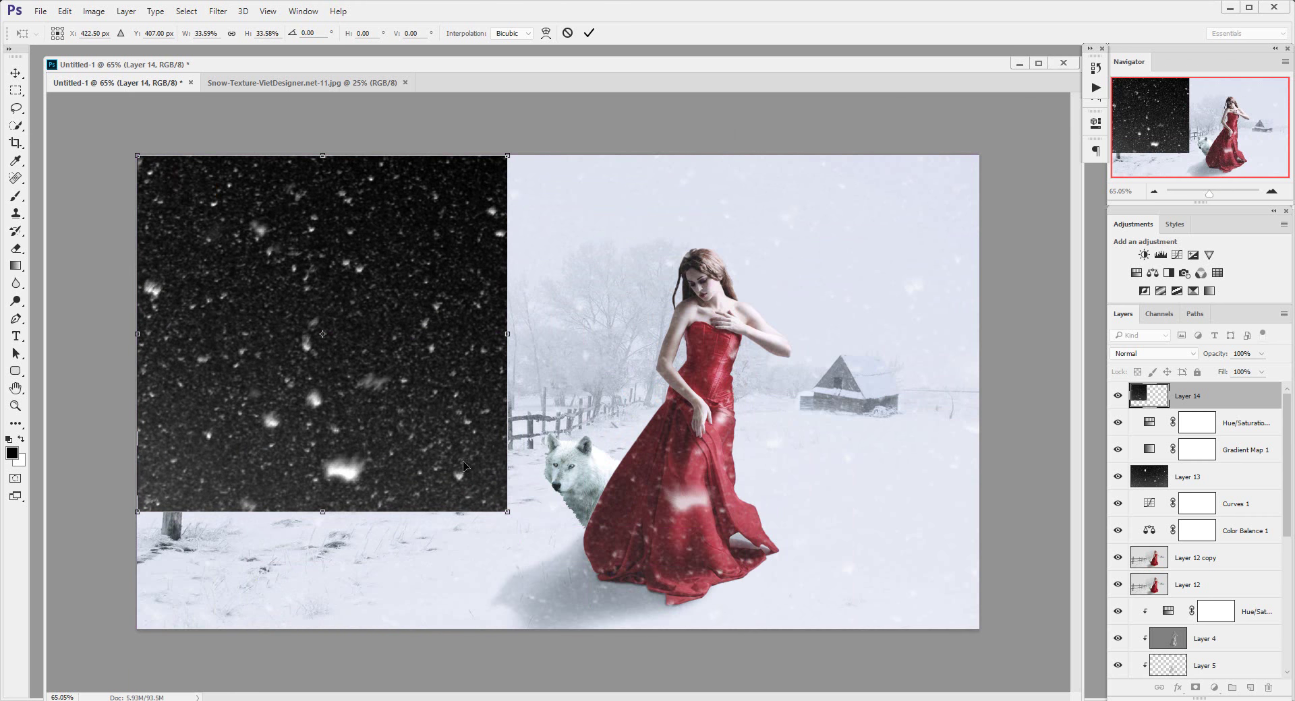
left_click_drag(510, 515, 553, 514)
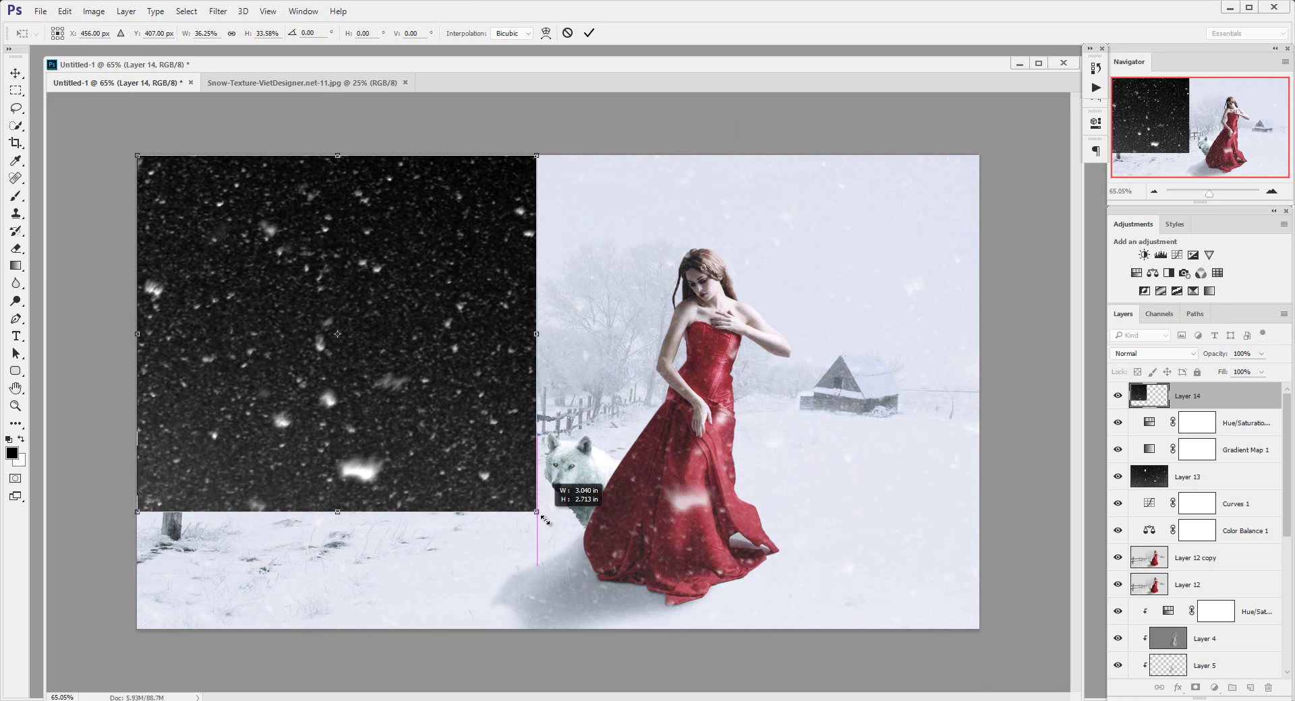
key("Return")
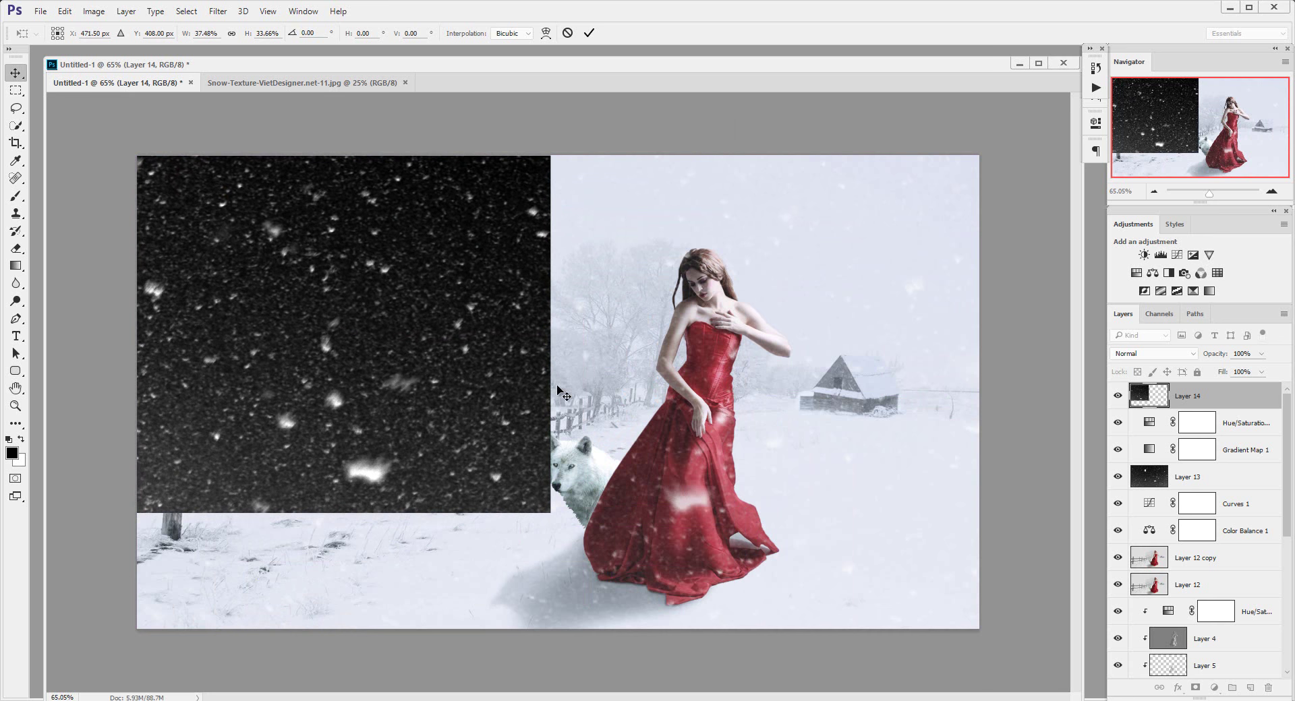
Set Layer 14 to Screen blend mode and nudge its position
left_click(1144, 356)
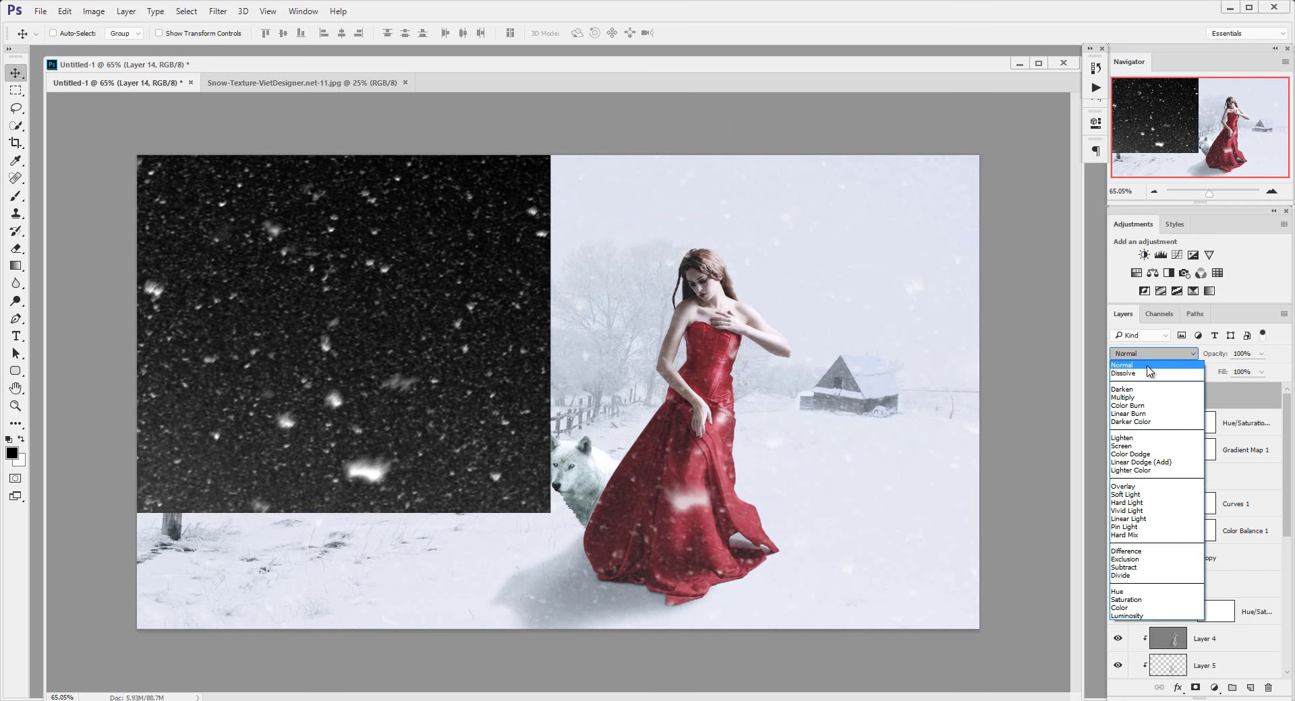
left_click(1135, 447)
mouse_move(402, 321)
left_mouse_down()
mouse_move(415, 325)
mouse_move(403, 323)
left_mouse_up()
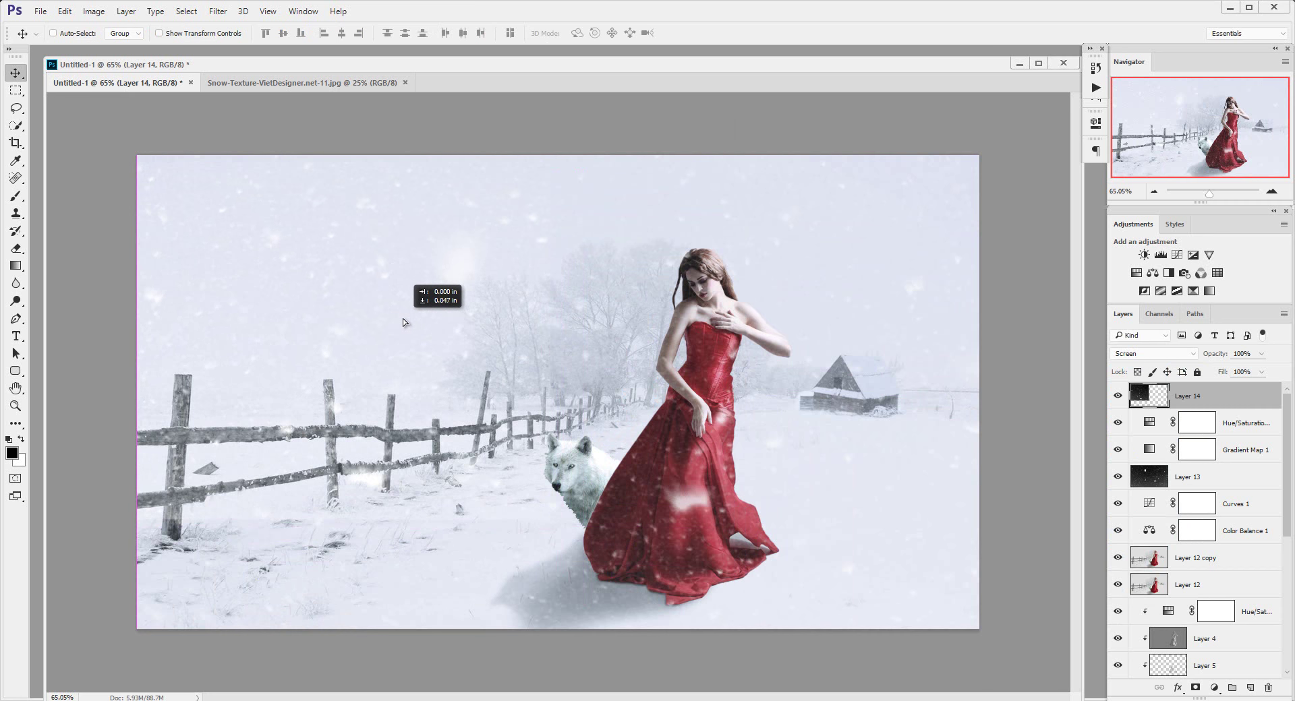
mouse_move(375, 323)
left_mouse_down()
mouse_move(379, 339)
mouse_move(376, 324)
left_mouse_up()
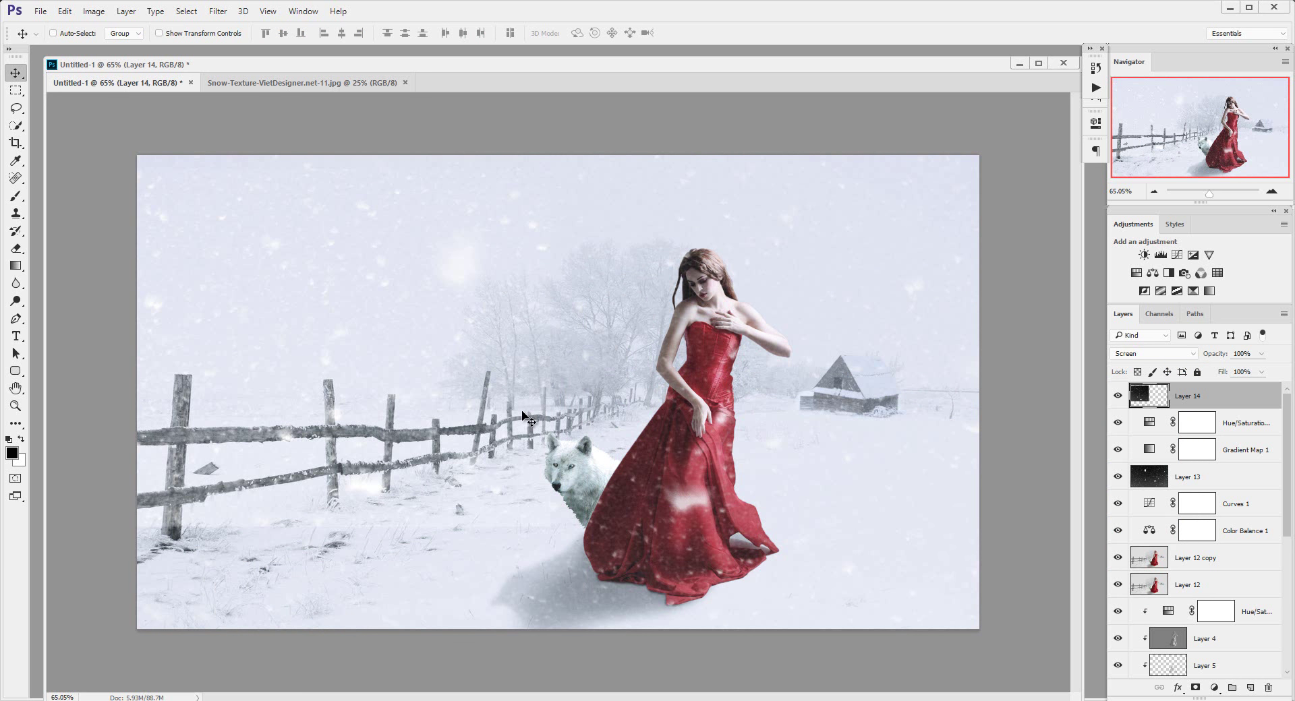
Brighten Layer 14 with a Levels midtone of 0.61
key("i")
key("ctrl+l")
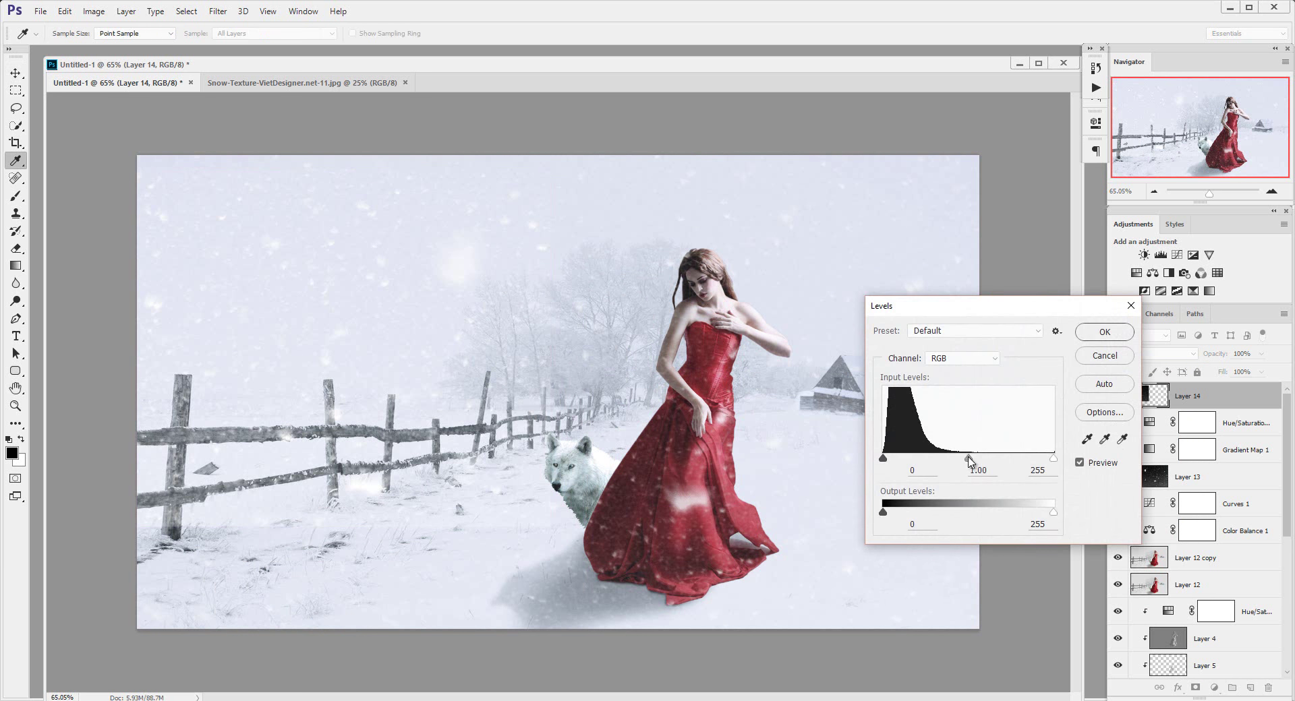
mouse_move(968, 460)
left_mouse_down()
mouse_move(939, 460)
mouse_move(995, 461)
left_mouse_up()
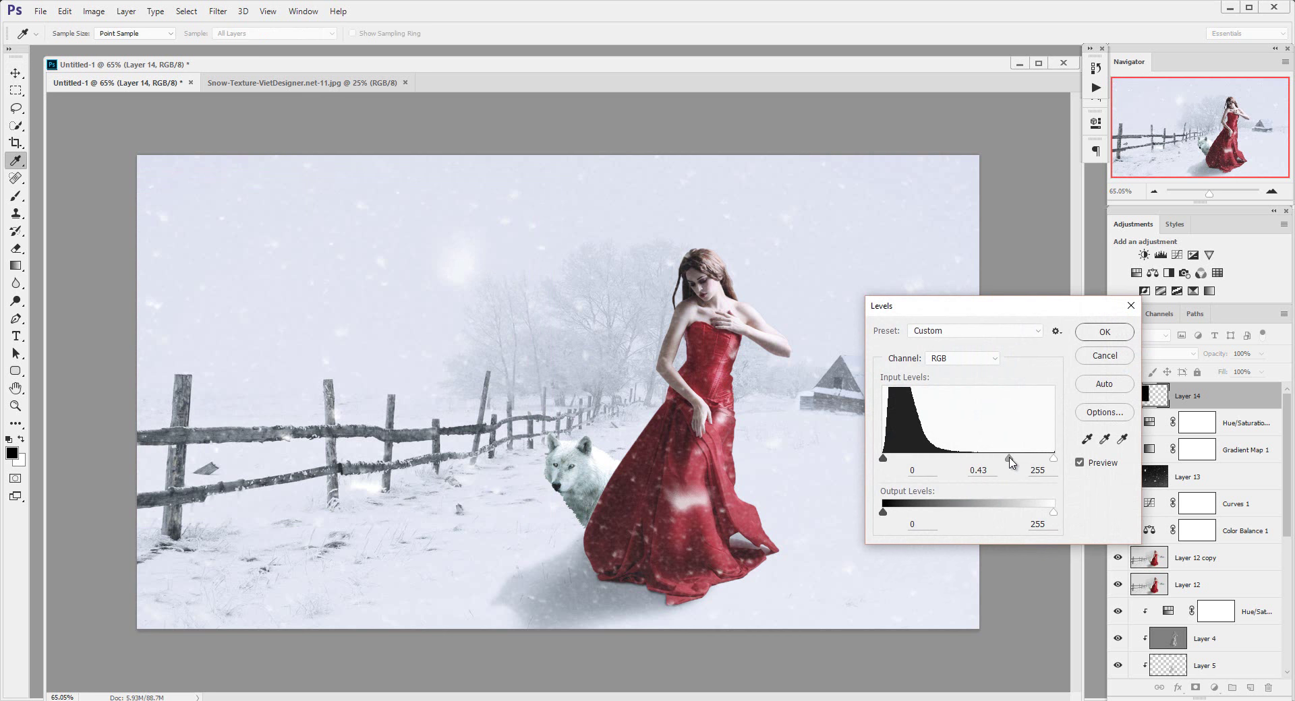
left_click(1104, 332)
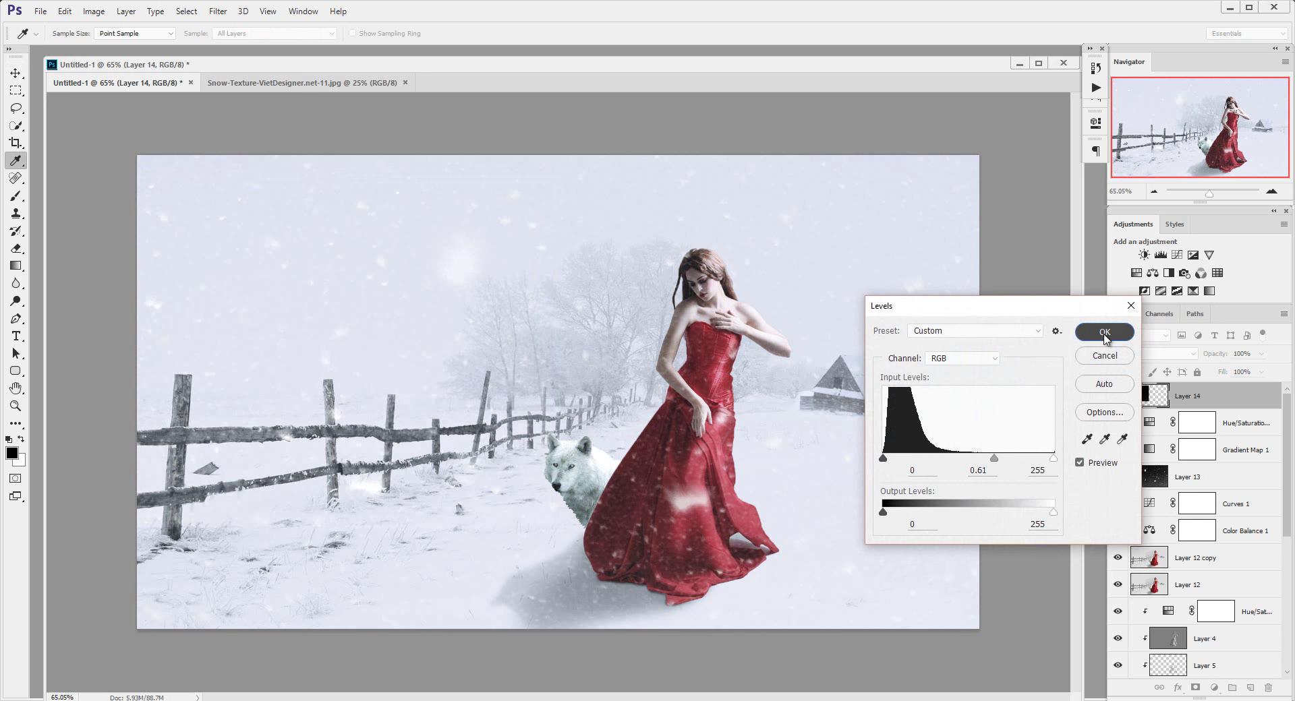
key("v")
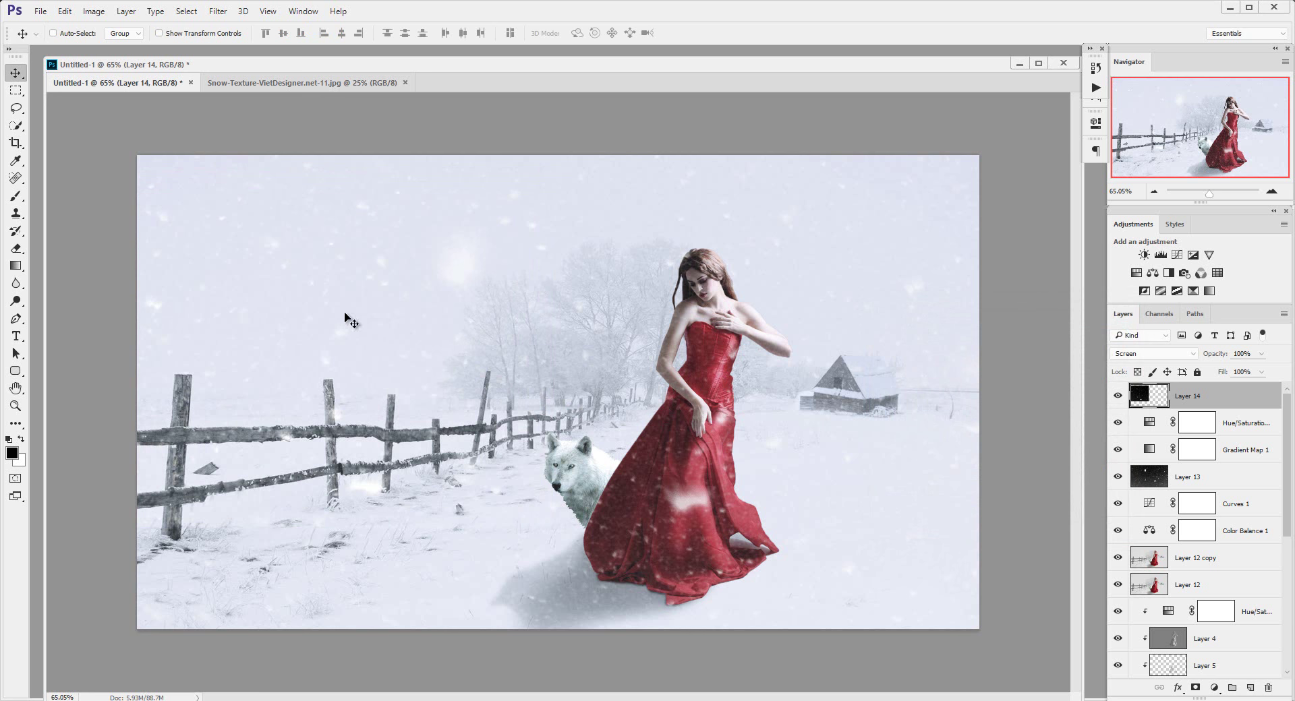
Alt-drag Layer 14 into a Layer 14 copy offset up and to the right
mouse_move(324, 324)
left_mouse_down()
mouse_move(457, 345)
mouse_move(718, 423)
mouse_move(685, 448)
left_mouse_up()
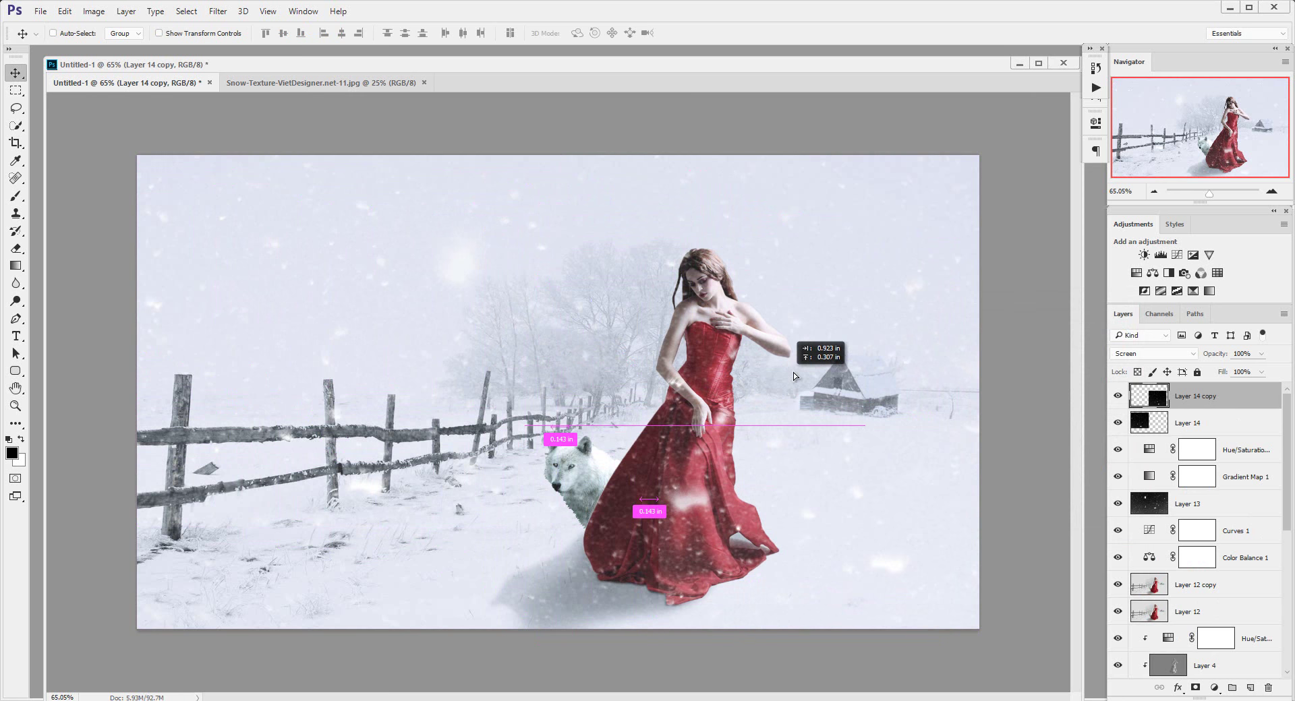
mouse_move(686, 444)
left_mouse_down()
mouse_move(810, 369)
mouse_move(812, 447)
left_mouse_up()
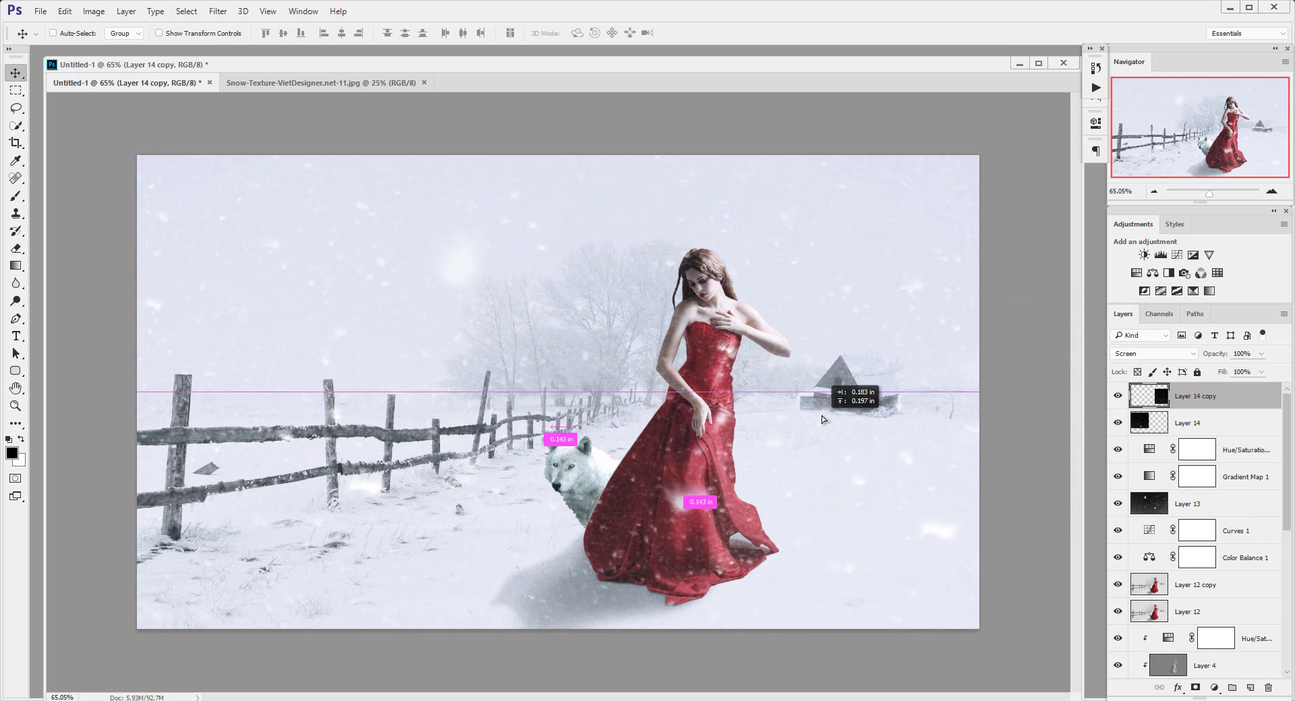
left_click_drag(811, 447, 847, 486)
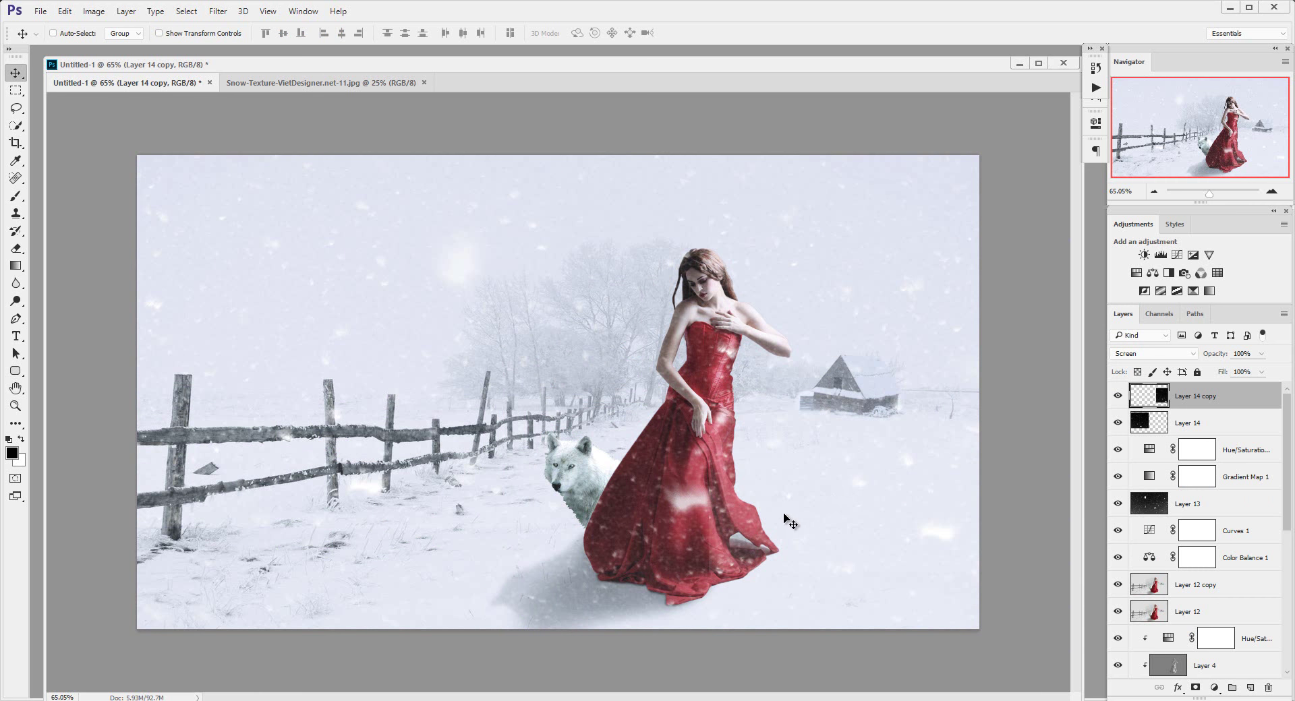
Zoom into the dress hem and try erasing on Layer 14 copy, then undo the stroke
key("z")
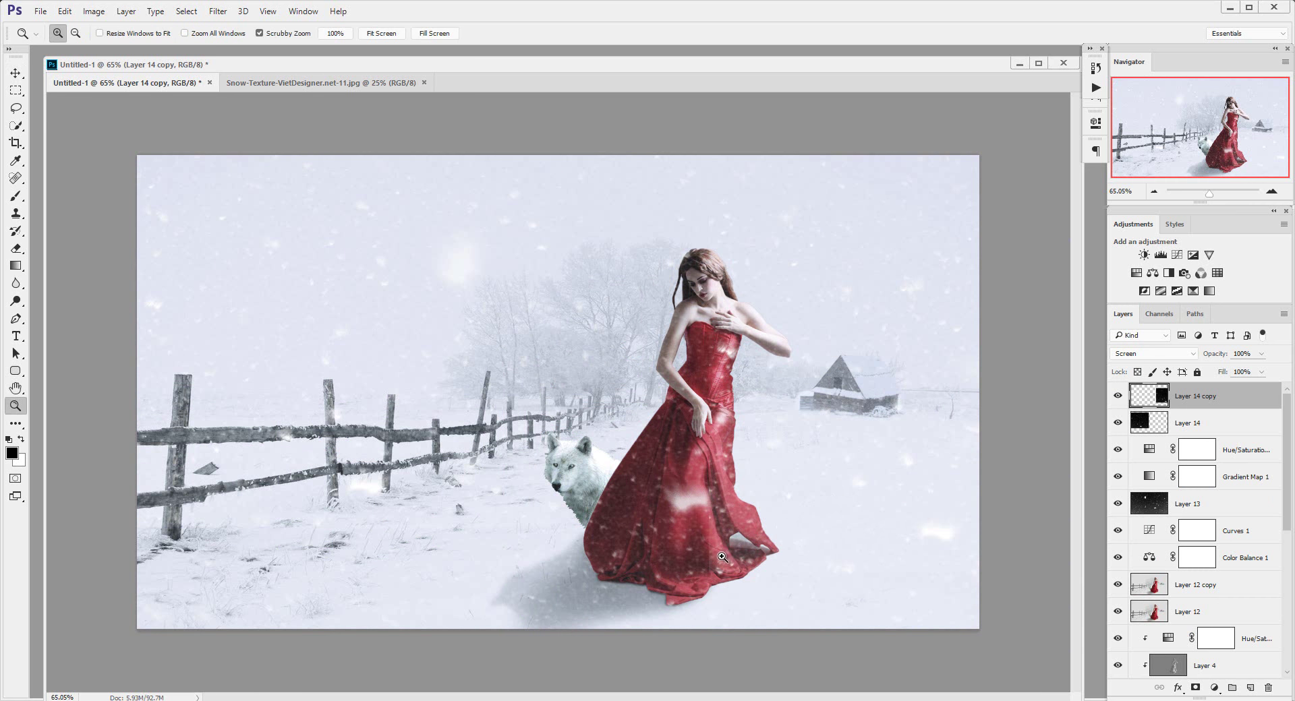
left_click_drag(722, 557, 667, 502)
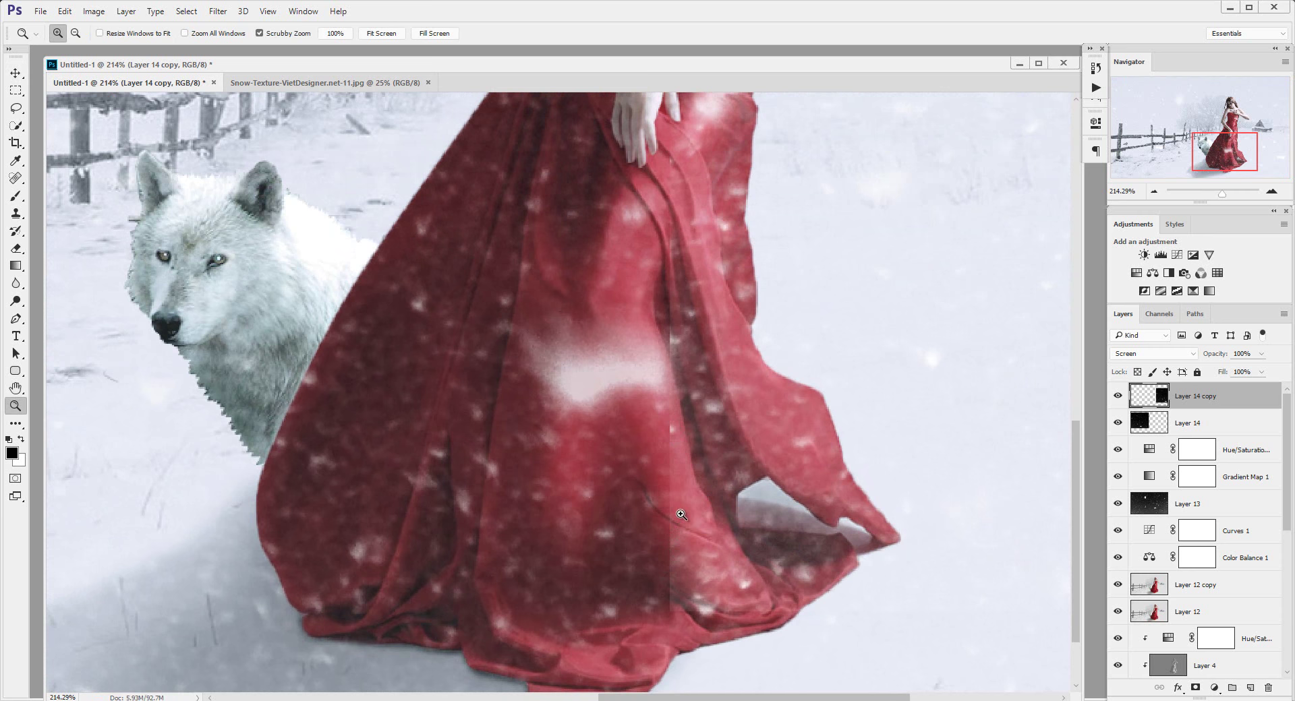
left_click_drag(740, 567, 665, 476)
key("v")
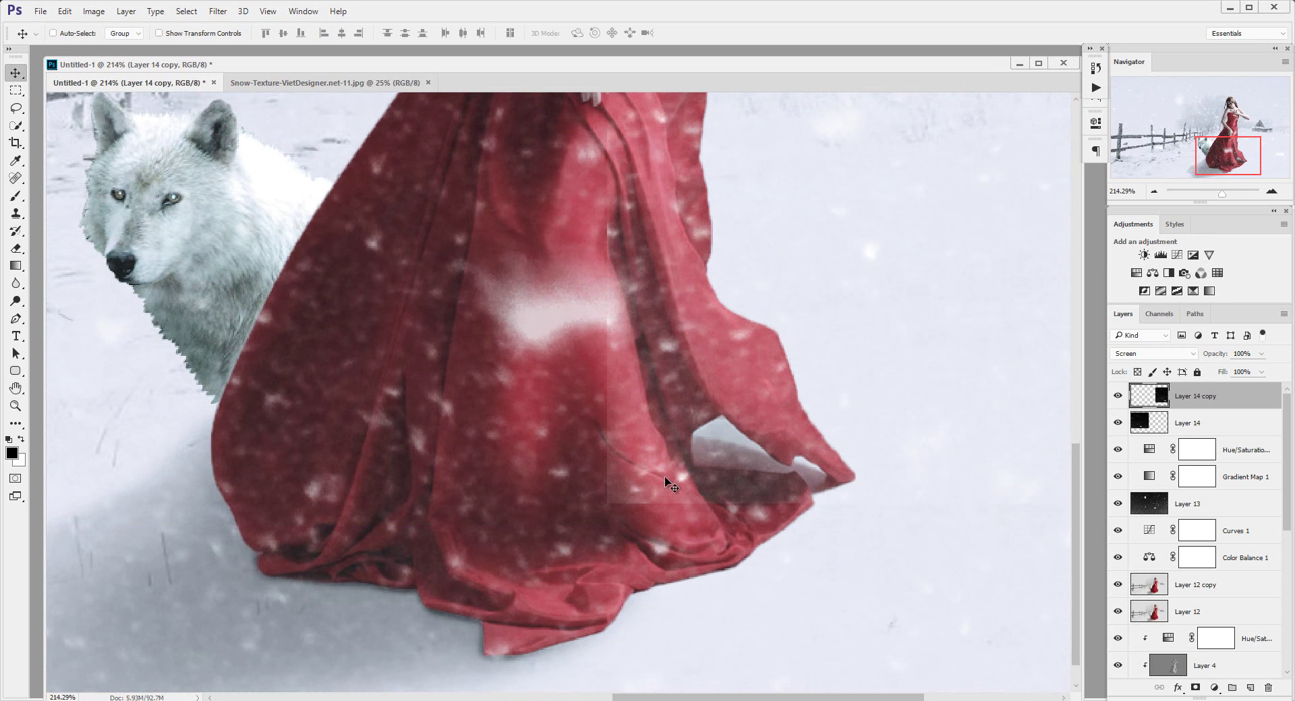
key("e")
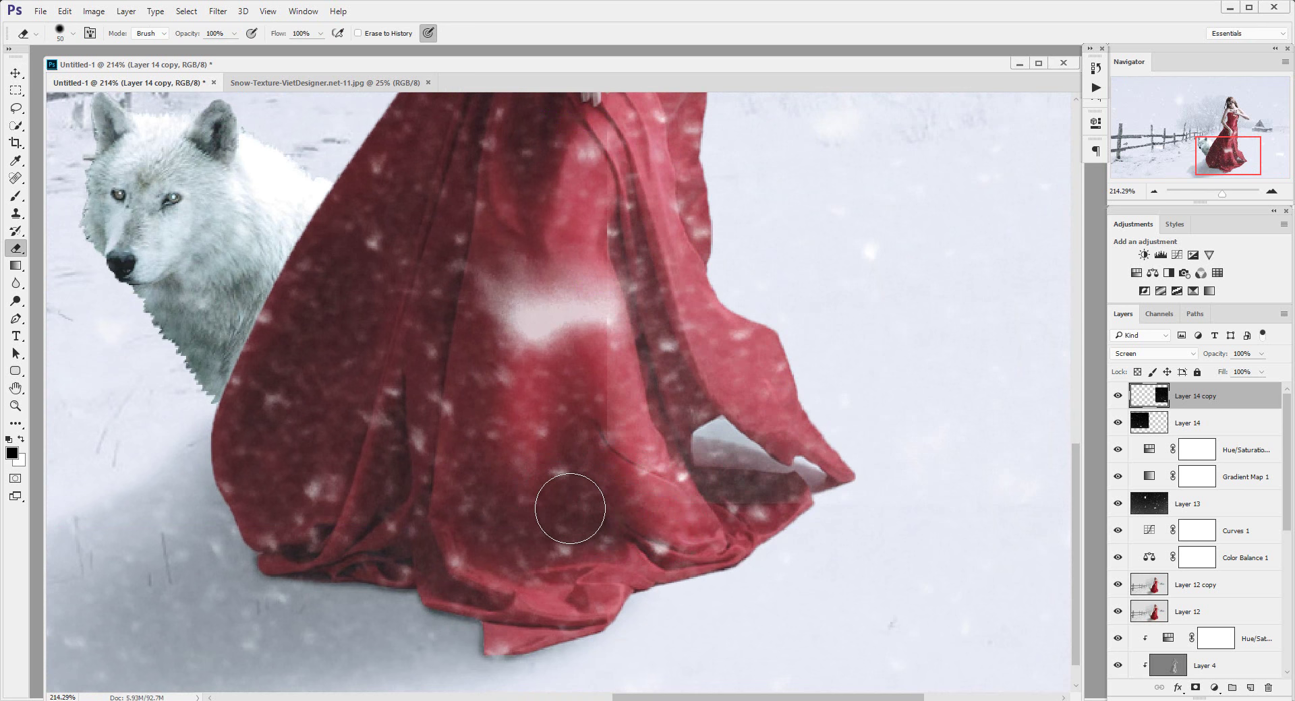
key("ctrl+z")
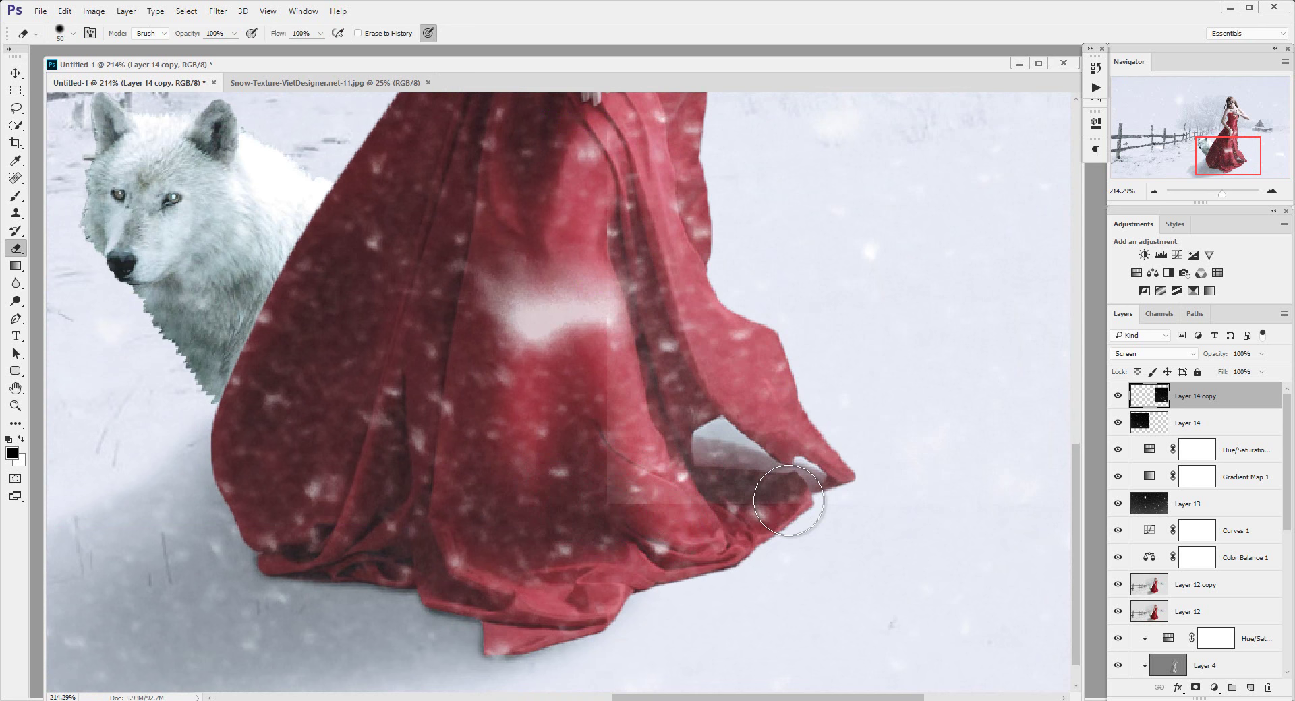
Darken Layer 14 copy with a Levels midtone of 0.63 and zoom back out
key("ctrl+l")
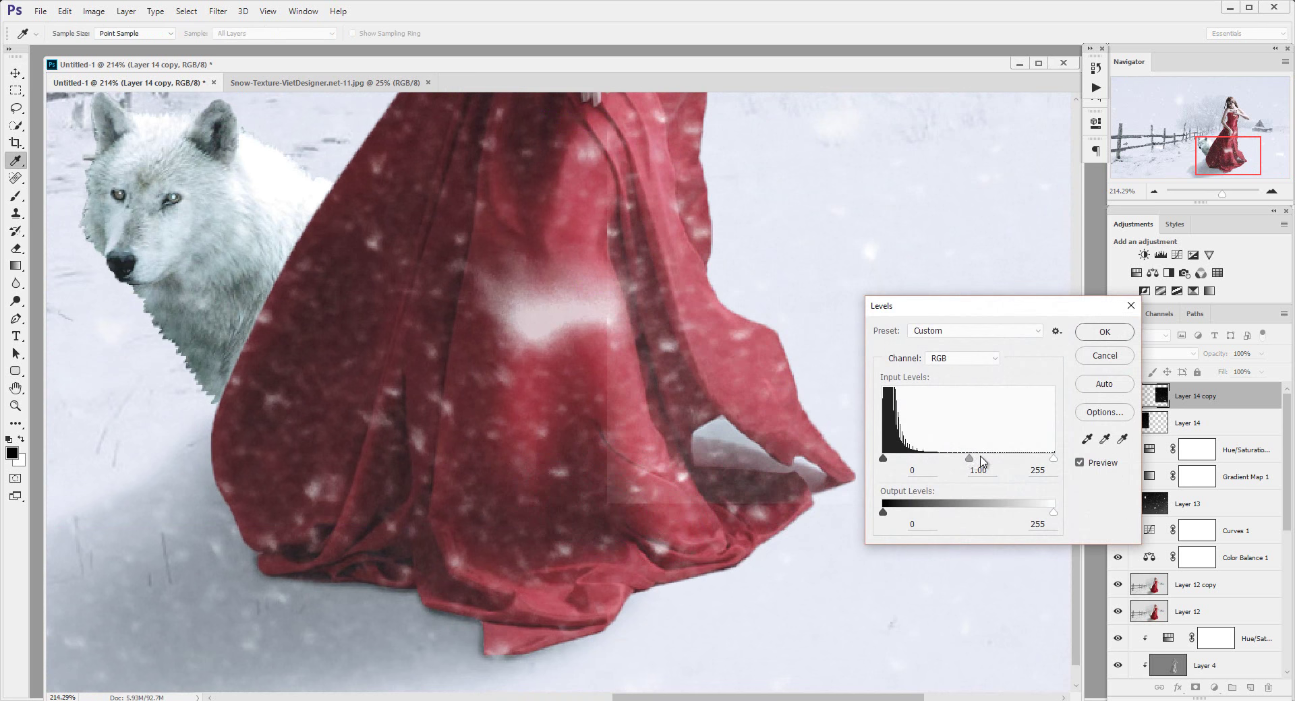
mouse_move(969, 458)
left_mouse_down()
mouse_move(915, 460)
mouse_move(1003, 462)
left_mouse_up()
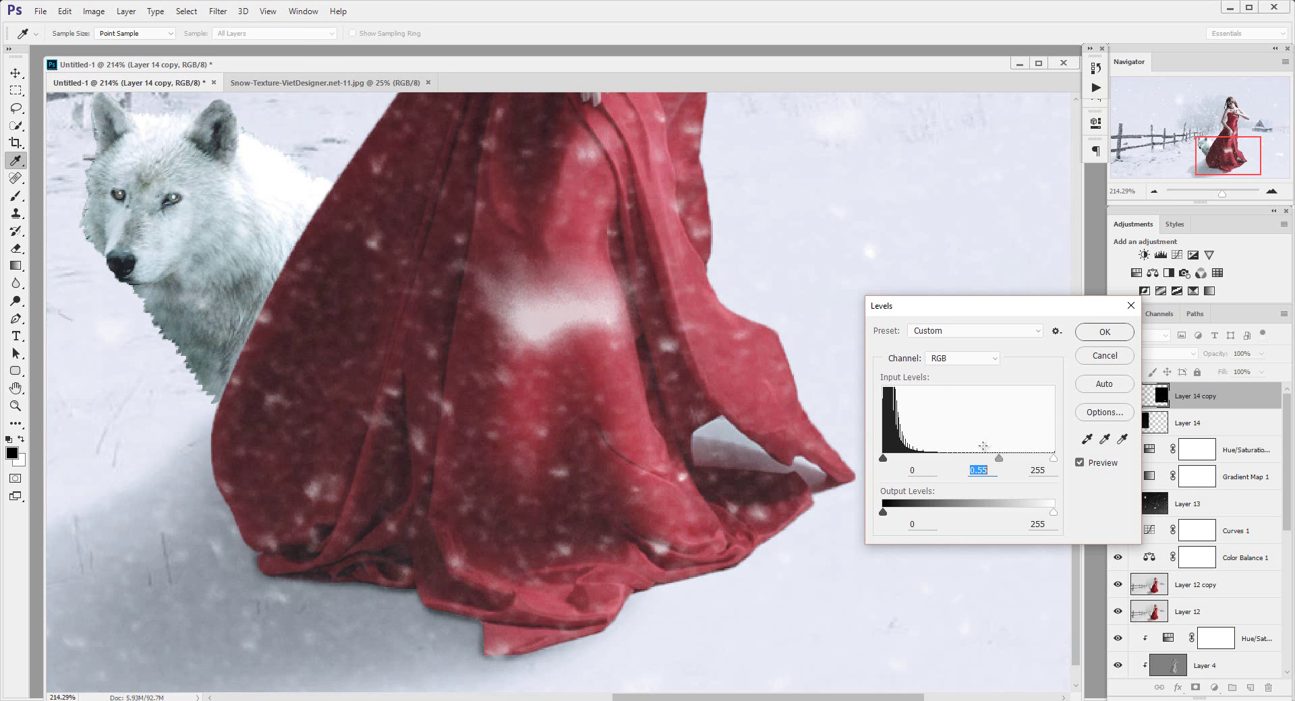
left_click(1001, 459)
left_click_drag(1001, 463, 1001, 463)
left_click(1096, 334)
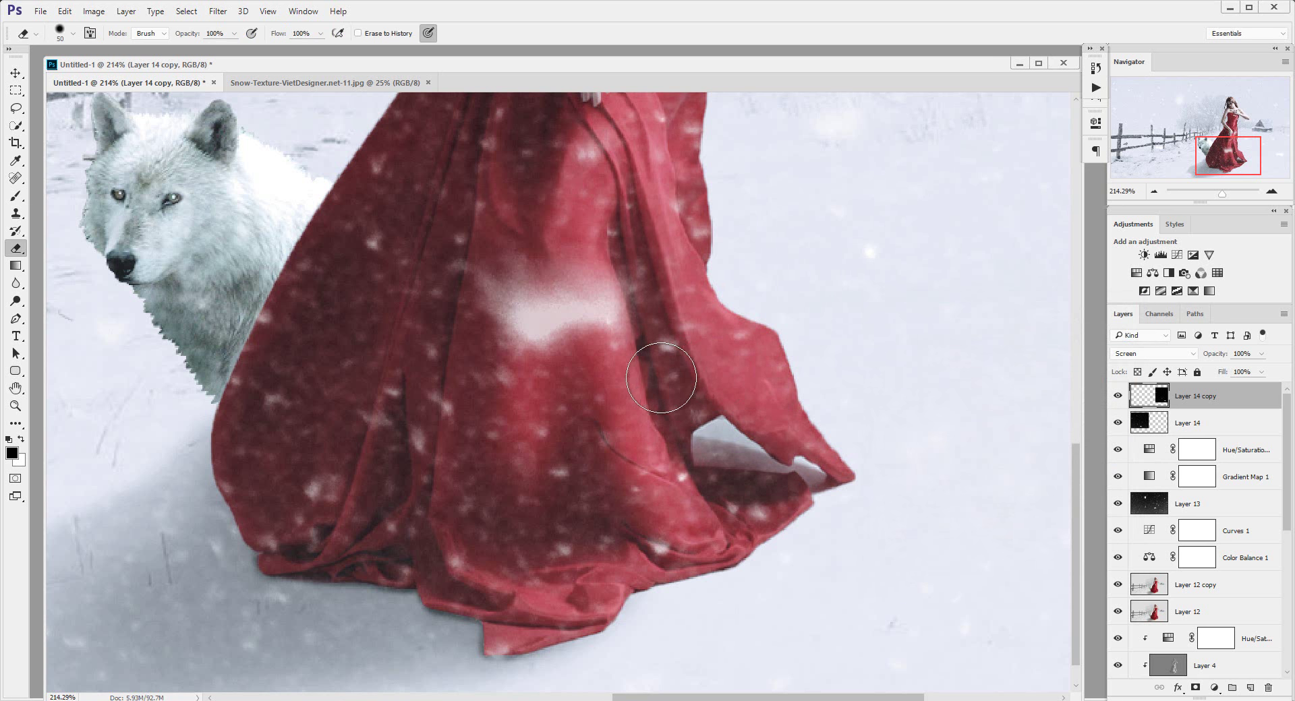
key("z")
left_click(599, 345, "alt")
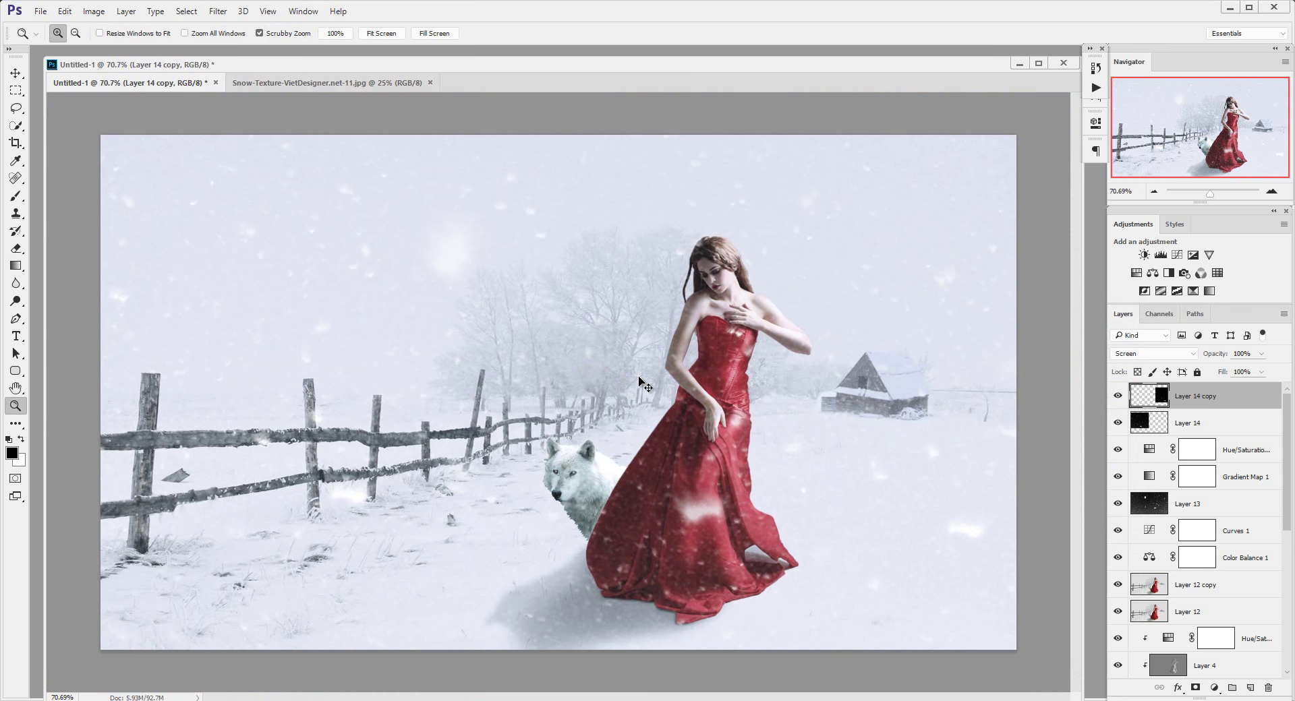
Stamp all visible layers into Layer 15 and set it to Hard Light after trying Vivid Light
key("ctrl+alt+shift+e")
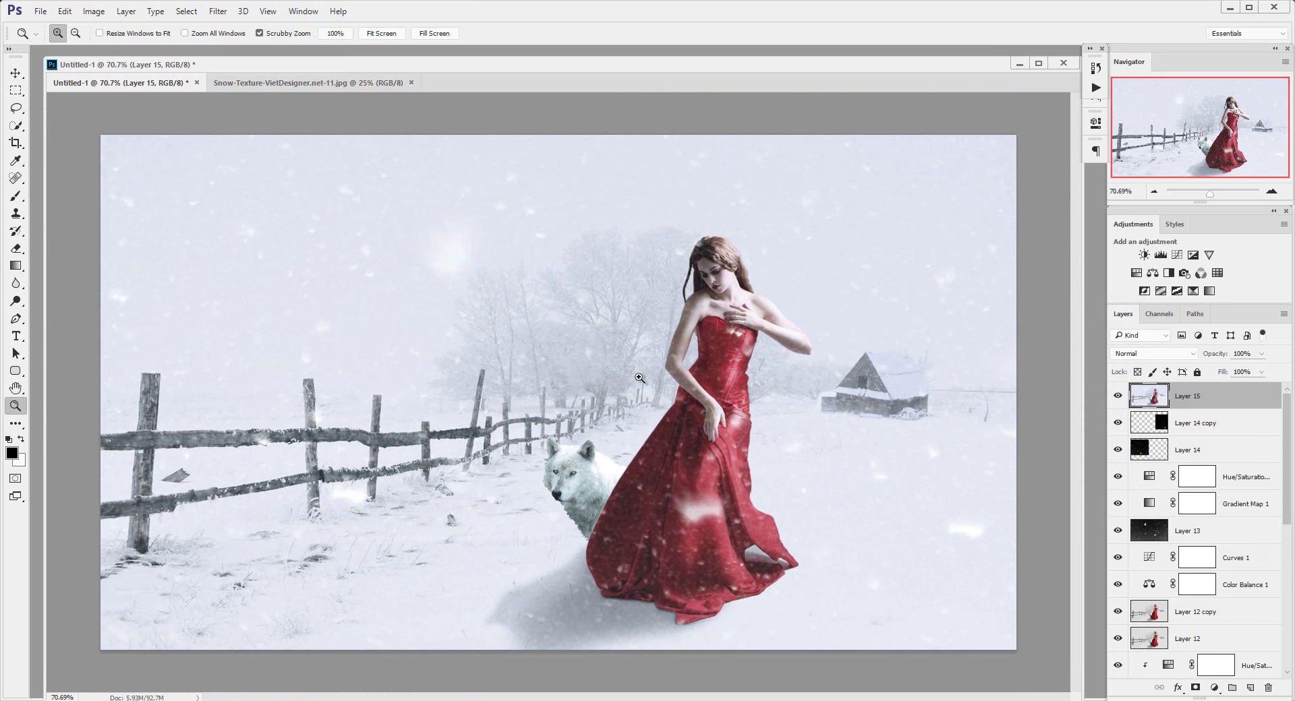
left_click(1179, 354)
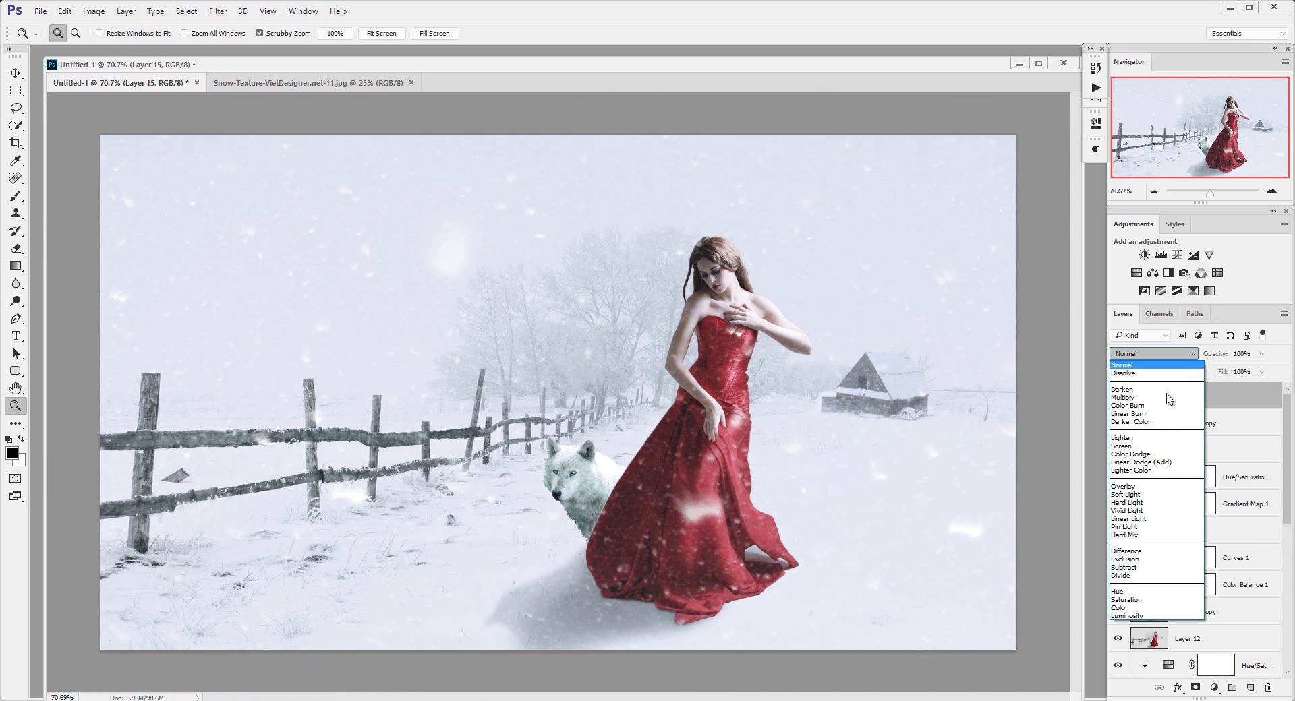
left_click(1166, 503)
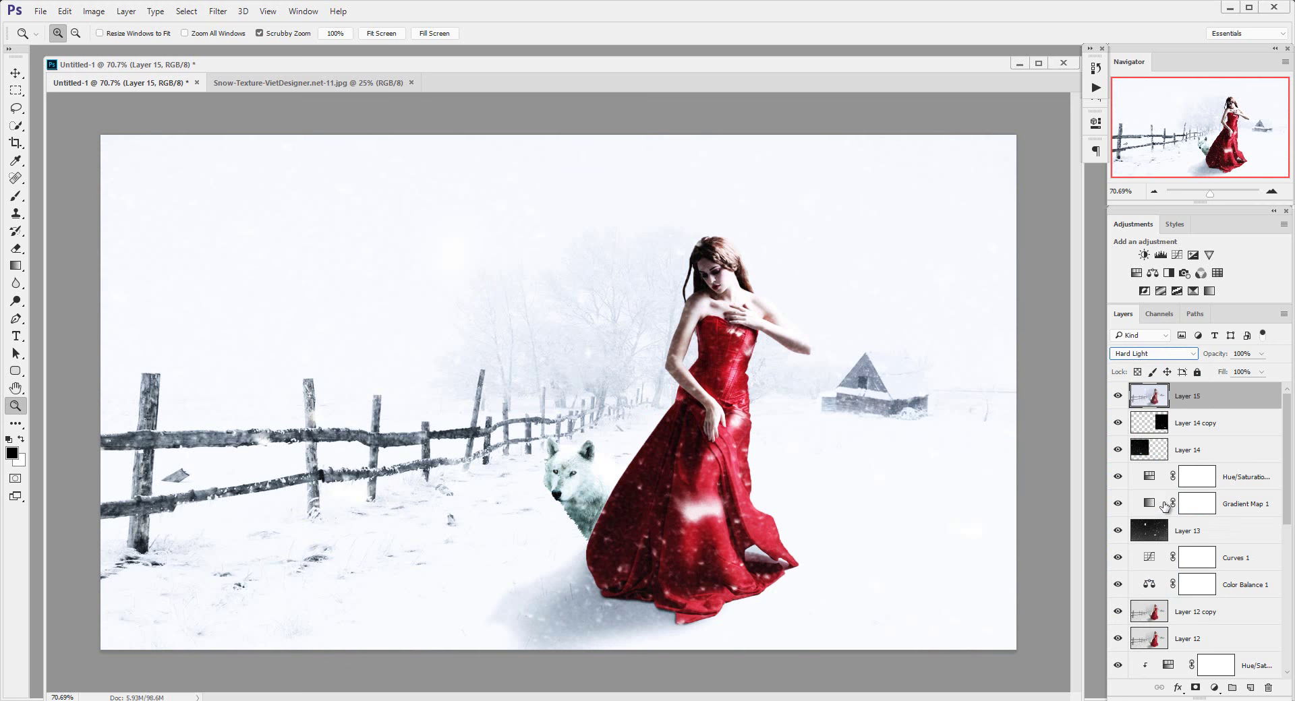
left_click(1162, 356)
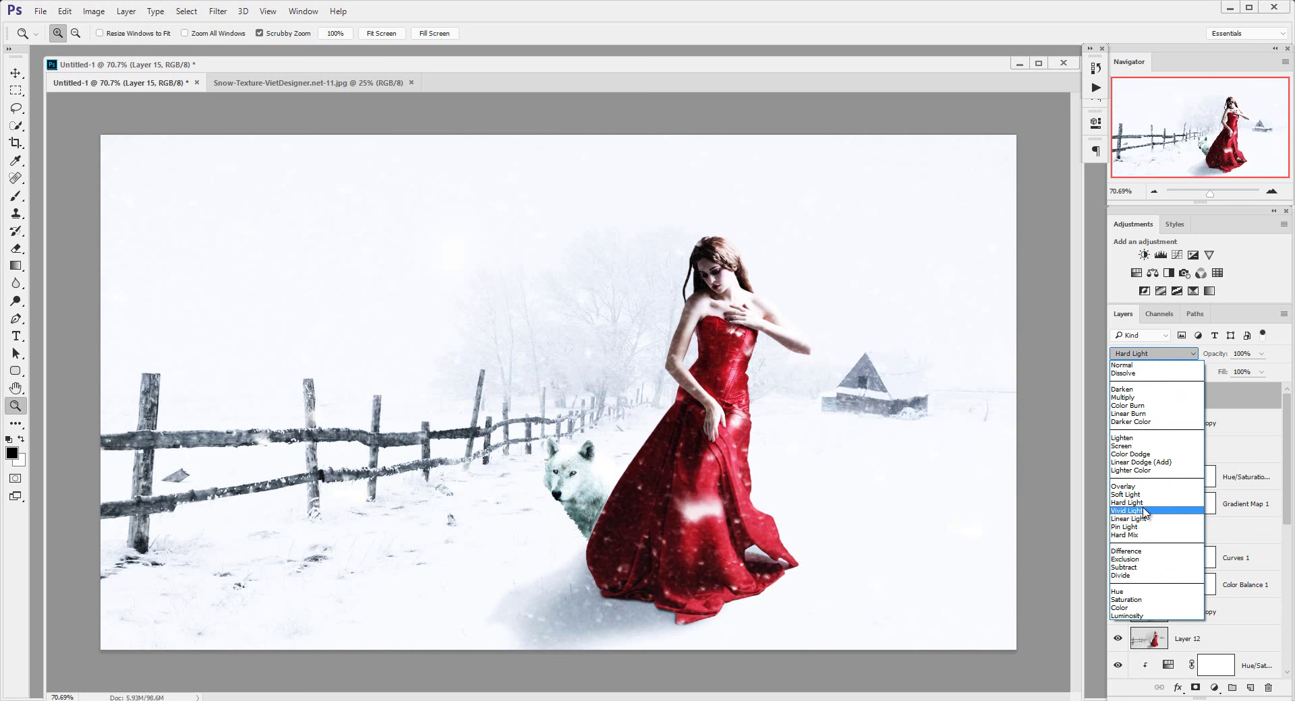
left_click(1145, 511)
left_click(1155, 354)
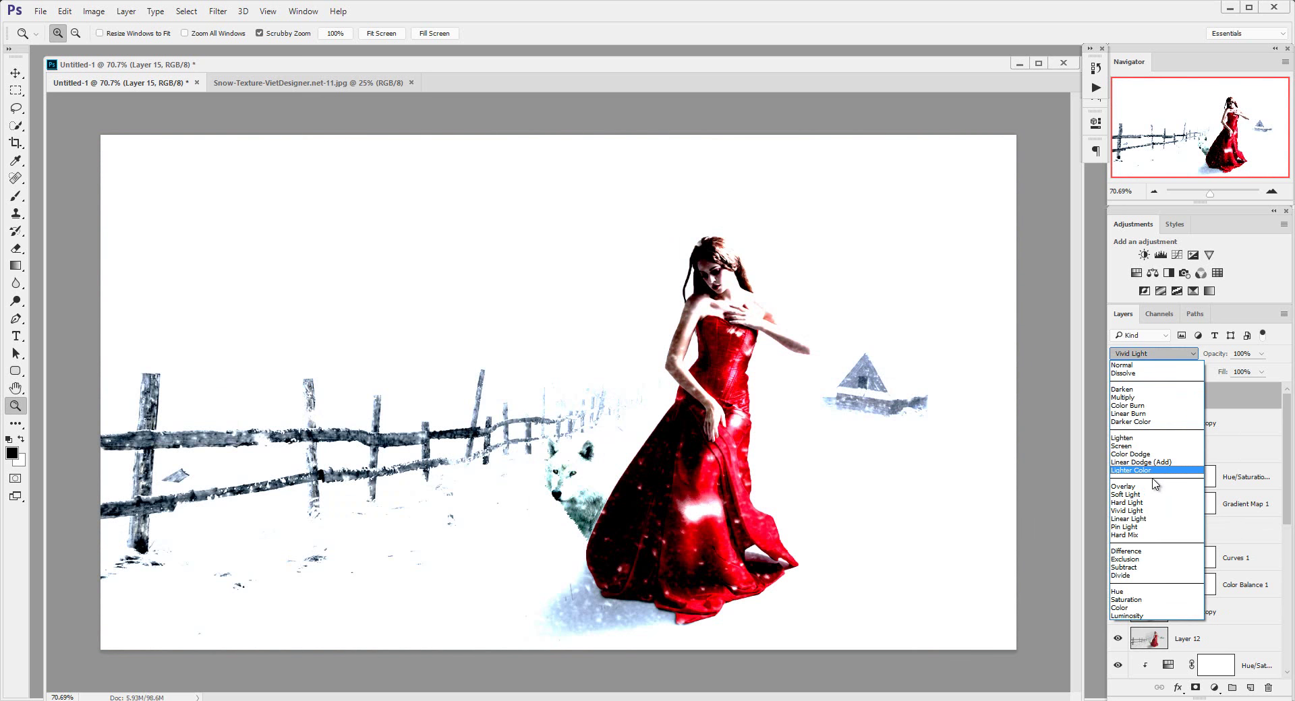
left_click(1147, 502)
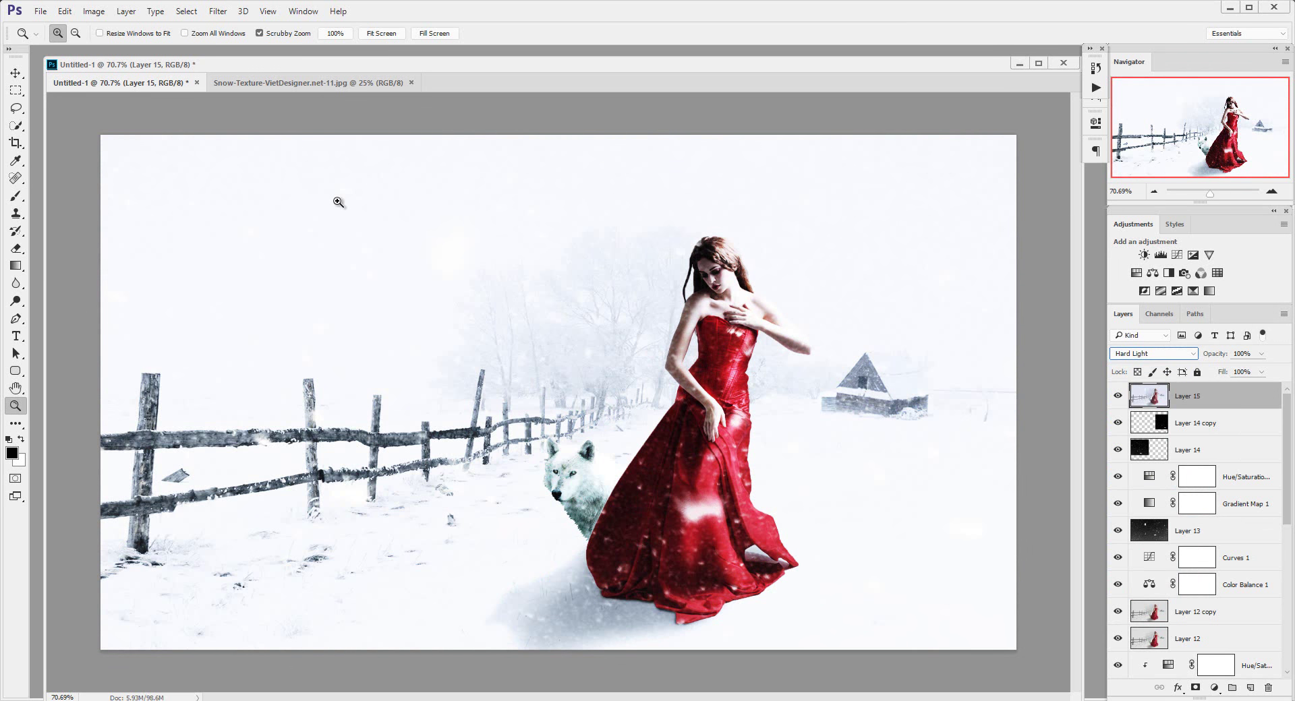
left_click(218, 11)
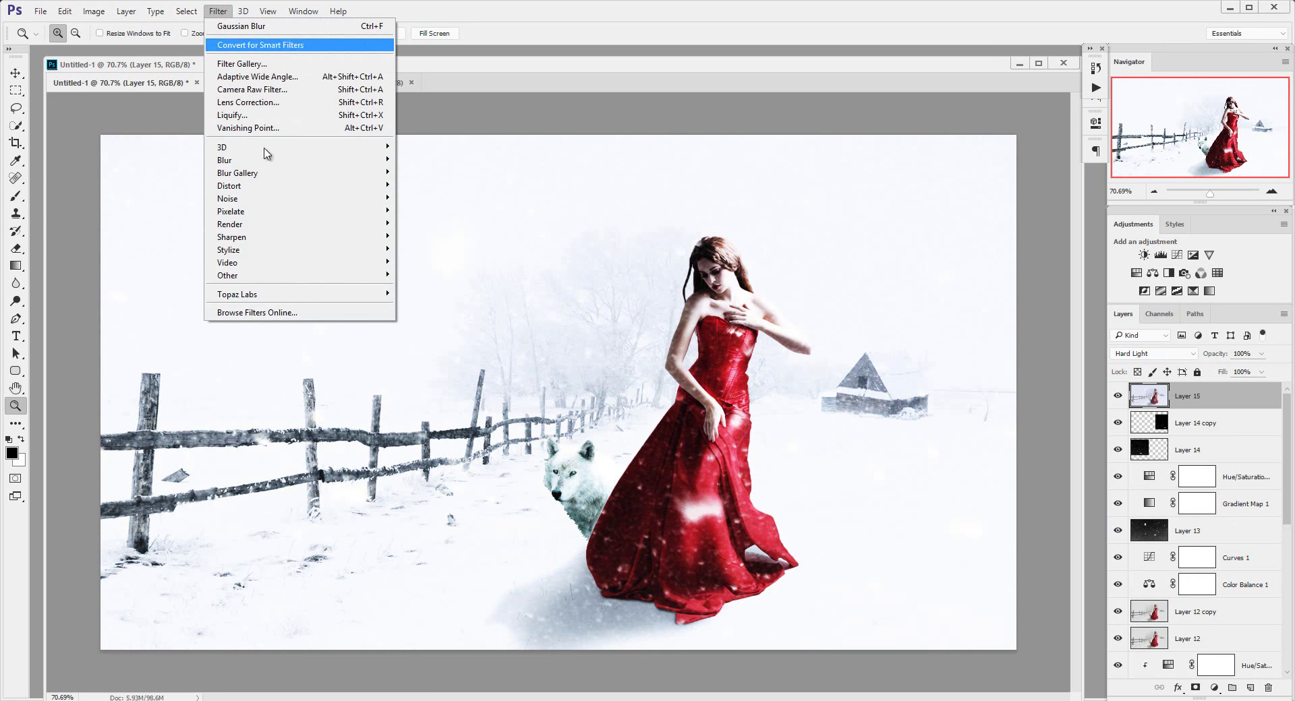
mouse_move(295, 275)
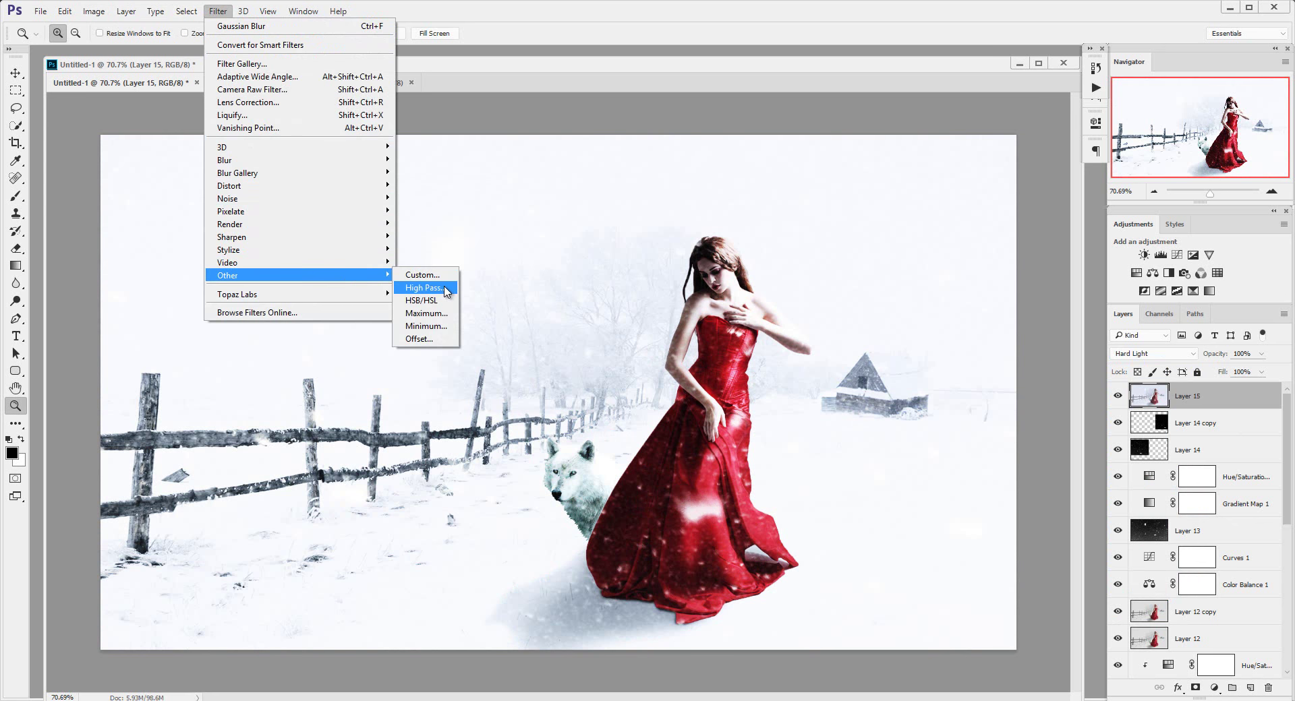
Apply a High Pass filter to Layer 15 and compare it at 100% zoom
left_click(446, 288)
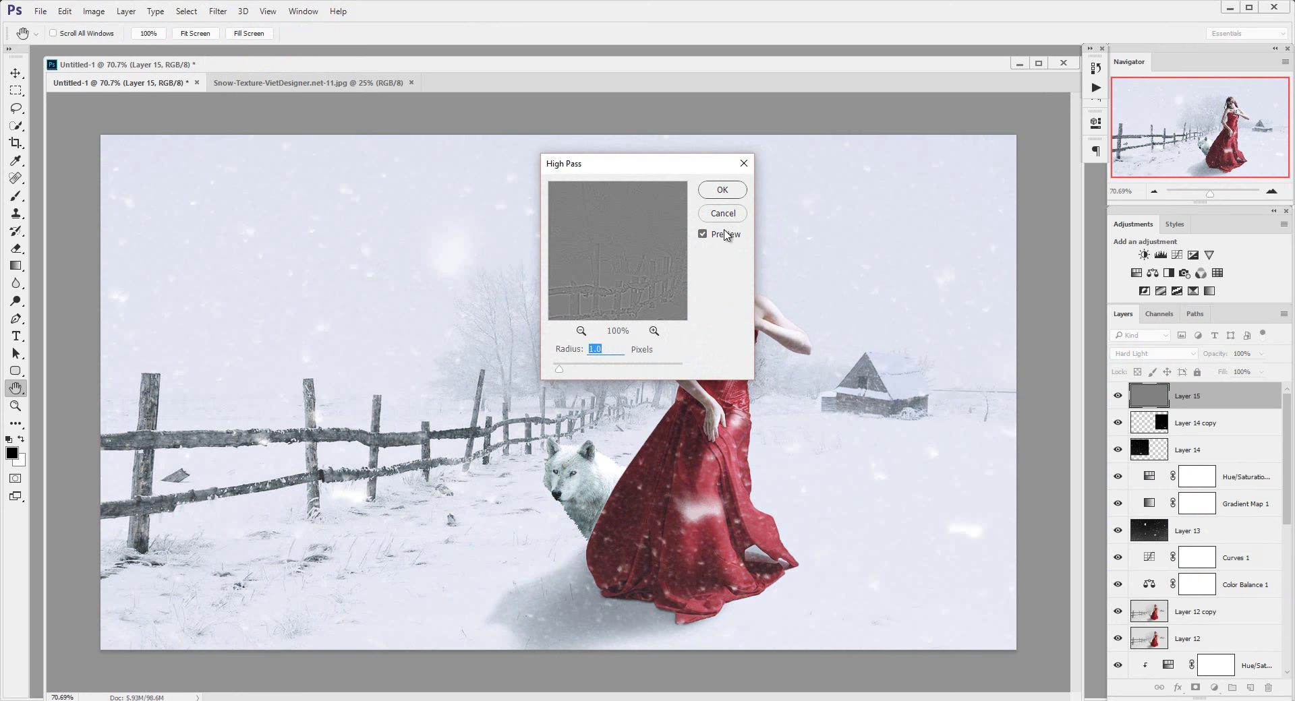
left_click(722, 191)
key("z")
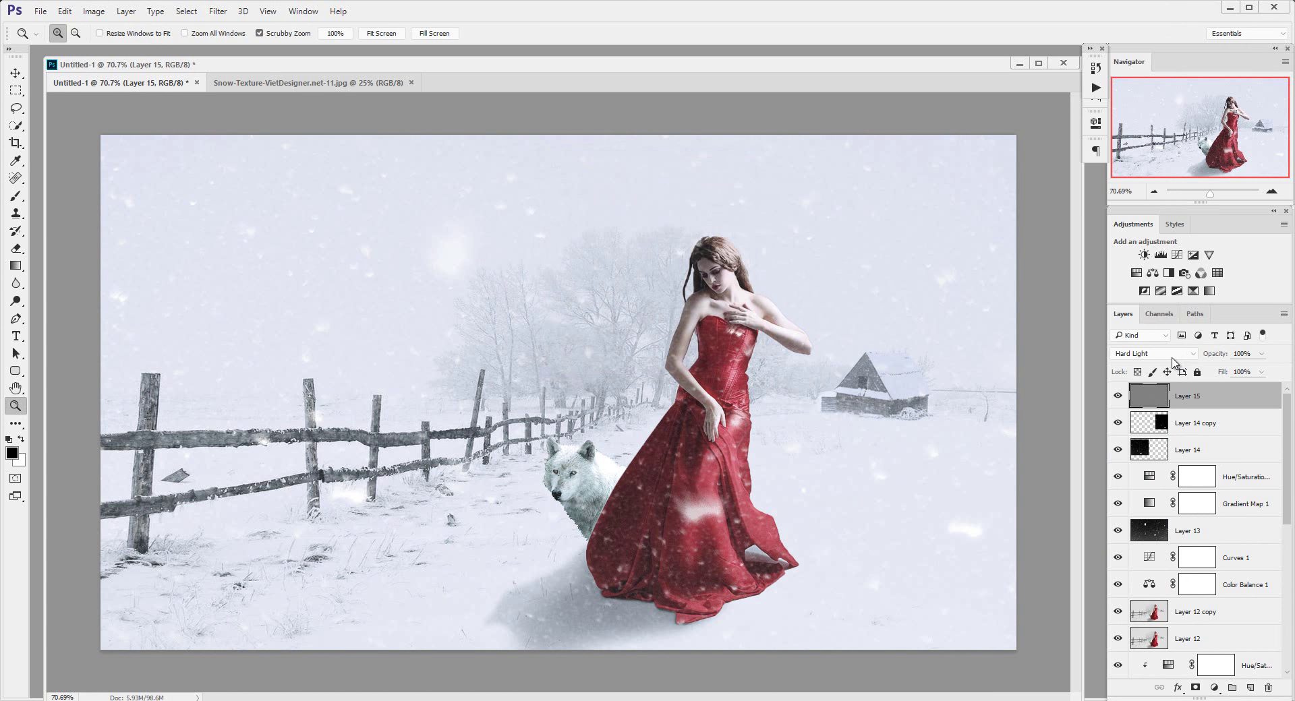
right_click(708, 281)
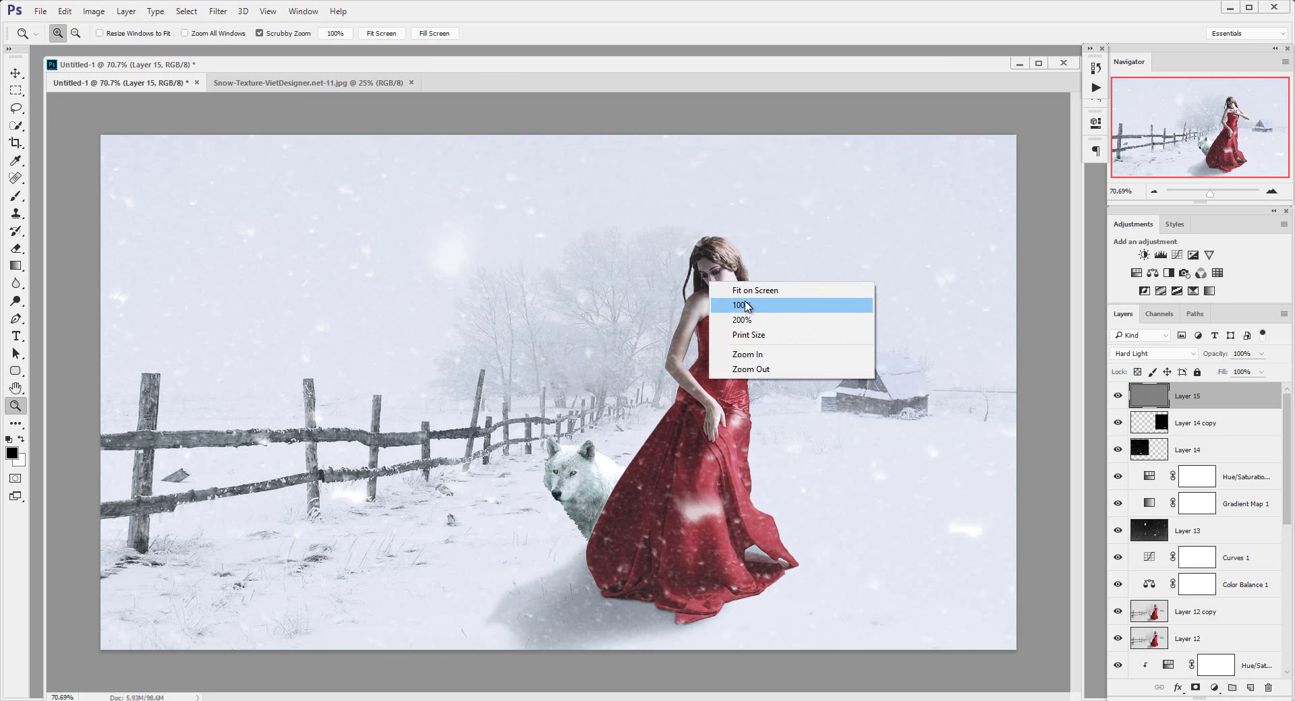
left_click(775, 301)
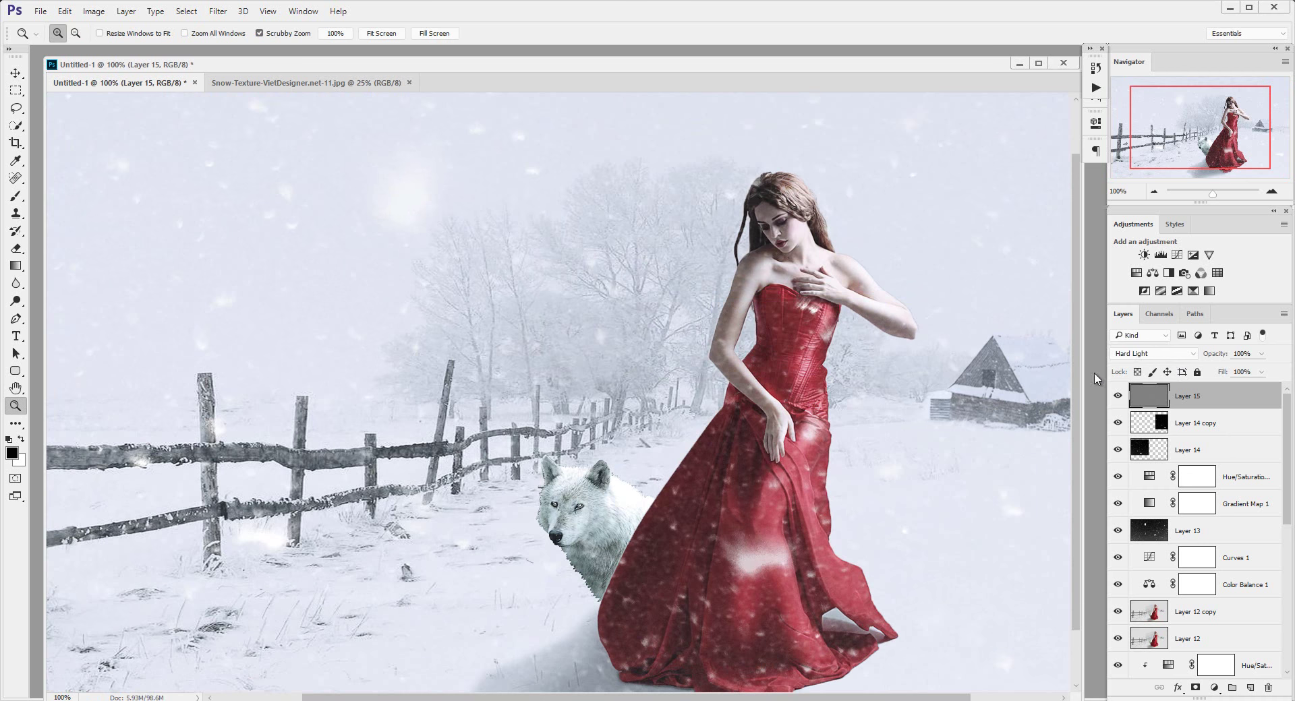
left_click(1118, 397)
left_click(1117, 397)
left_click(1118, 398)
Set Layer 15 to 80% opacity and 78% fill, then hide it and zoom out
left_click(1261, 354)
left_click(1268, 358)
left_click_drag(1262, 372, 1256, 393)
left_click(1280, 374)
left_click(1117, 396)
left_click(1118, 397)
left_click(1117, 397)
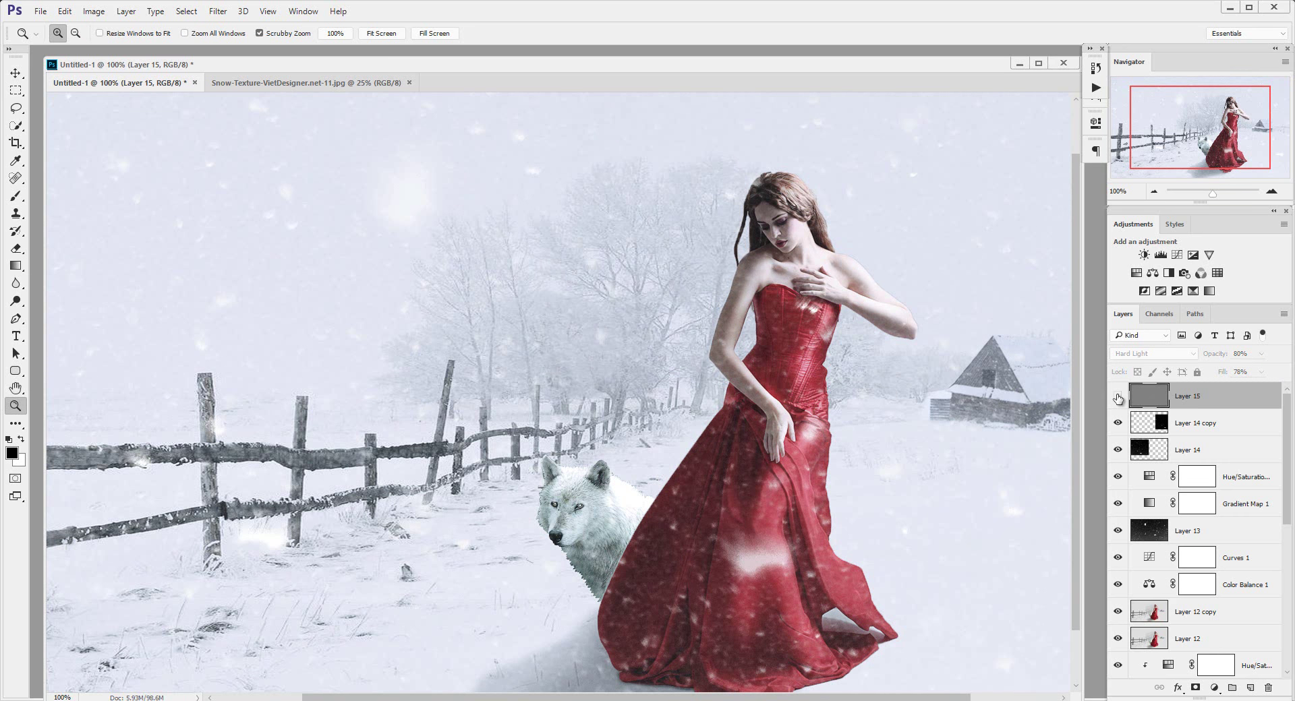
left_click_drag(688, 445, 665, 437)
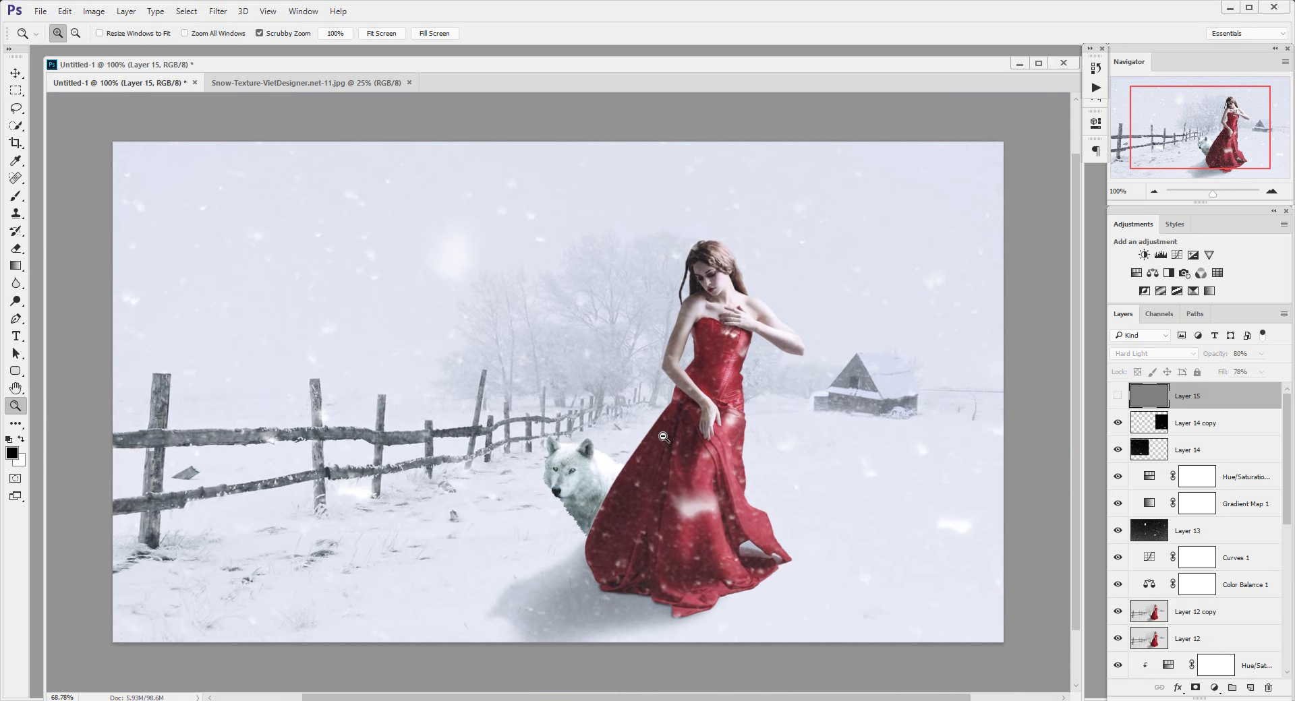